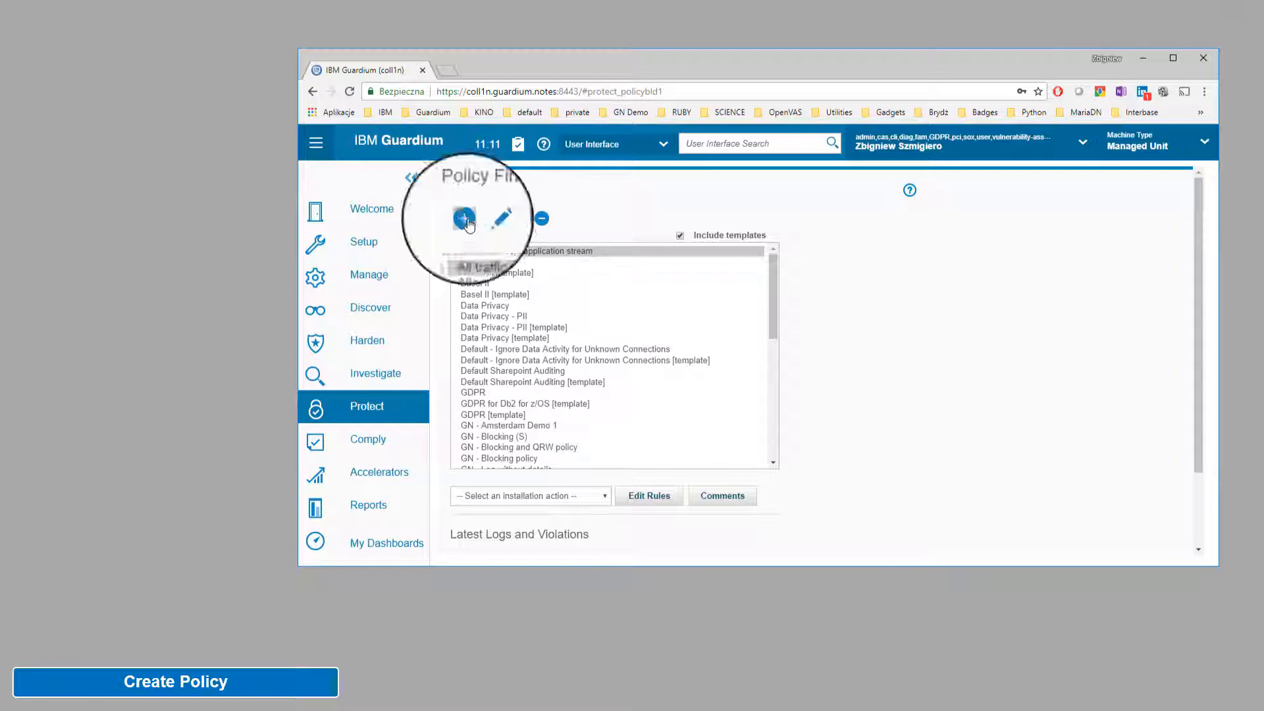
# Step: Create and apply policy 'GN - Example 1 (S)', category Access, with Selective audit trail checked
pyautogui.click(465, 221)
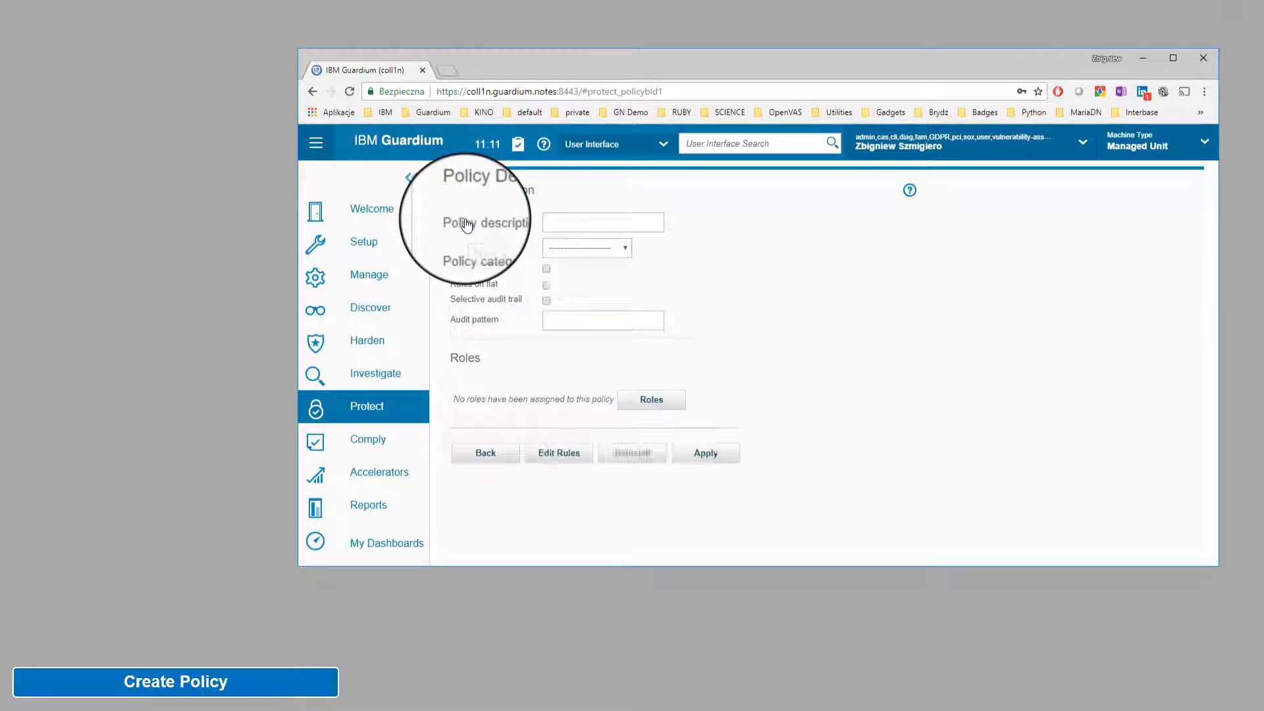
pyautogui.click(558, 226)
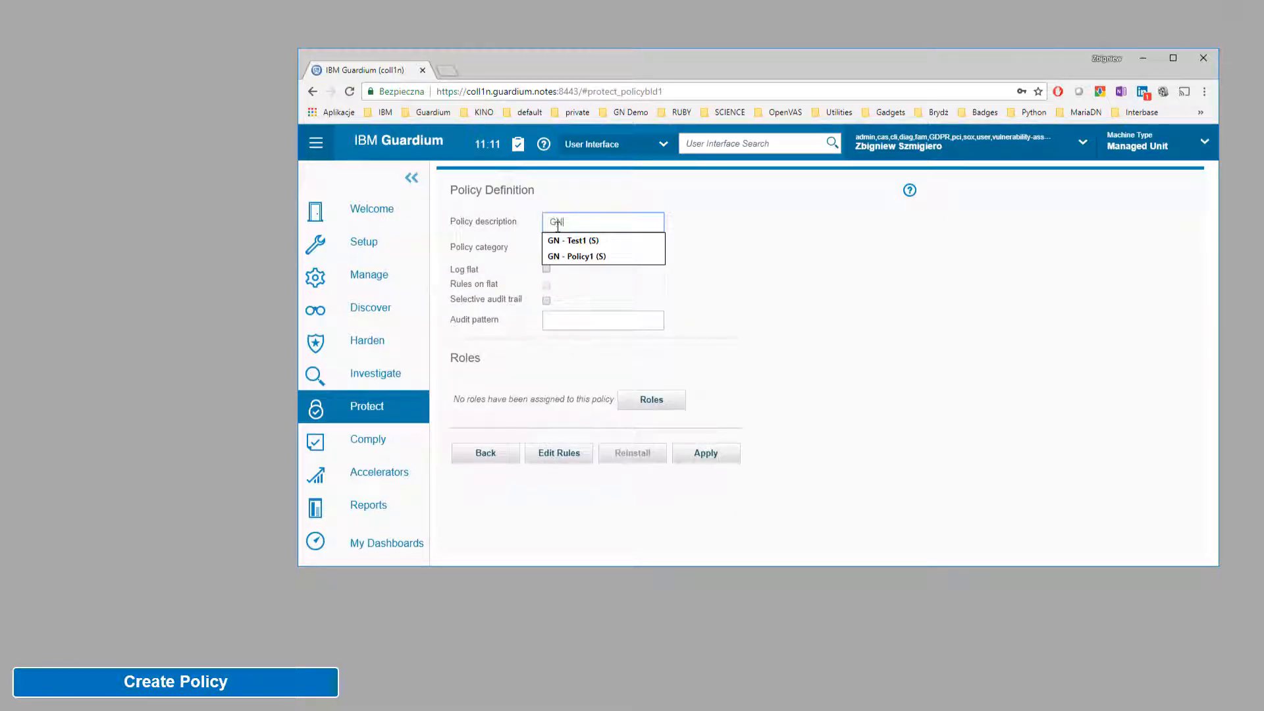
pyautogui.write('GN - Example 1 (S')
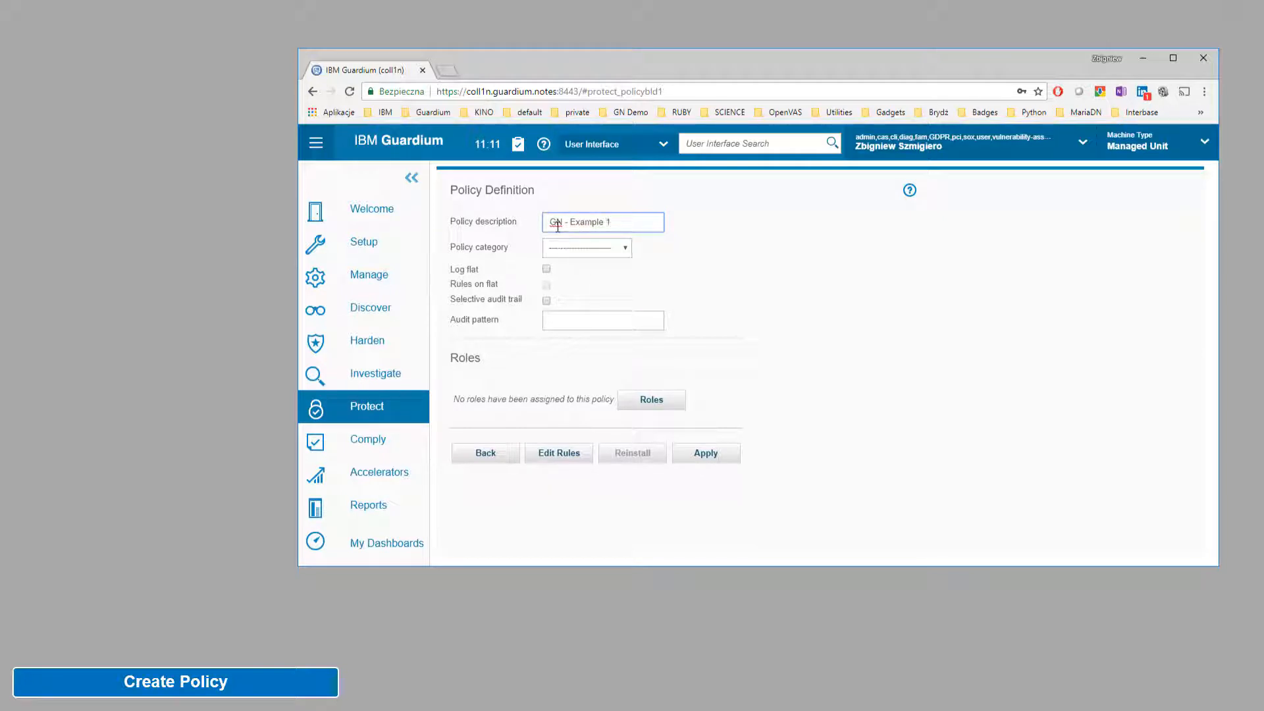
pyautogui.click(618, 258)
pyautogui.click(616, 275)
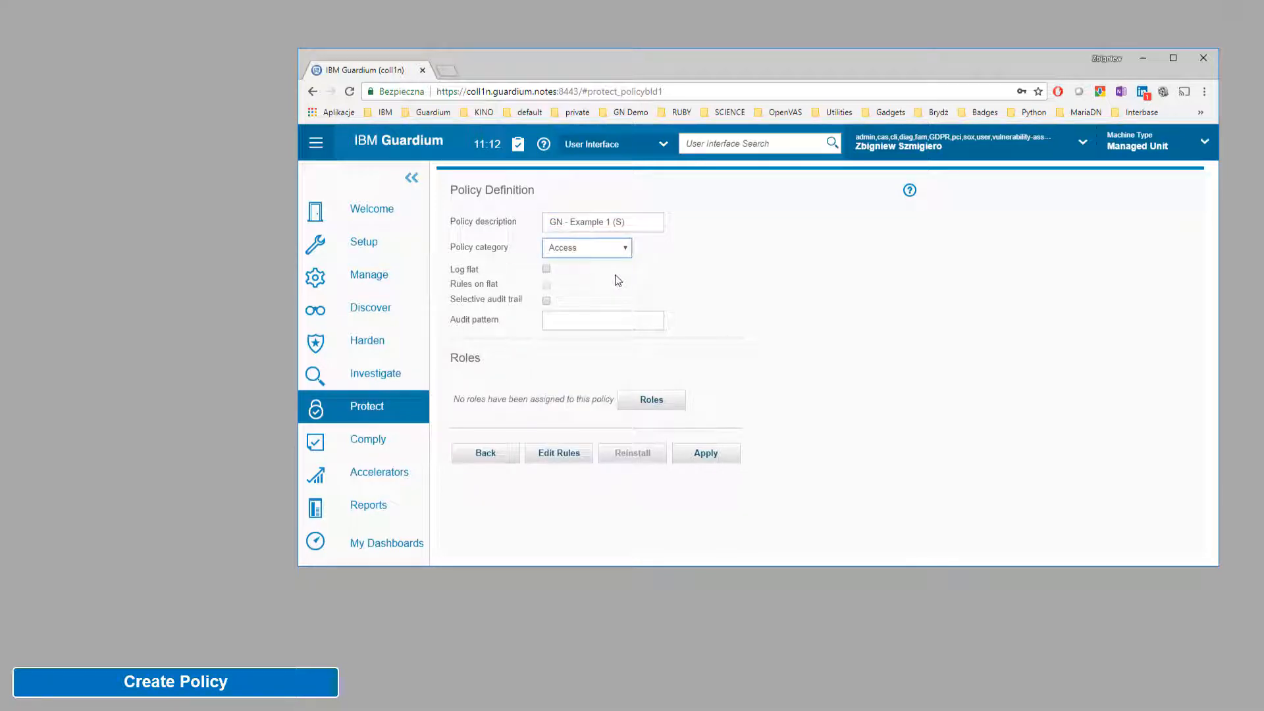
pyautogui.click(545, 301)
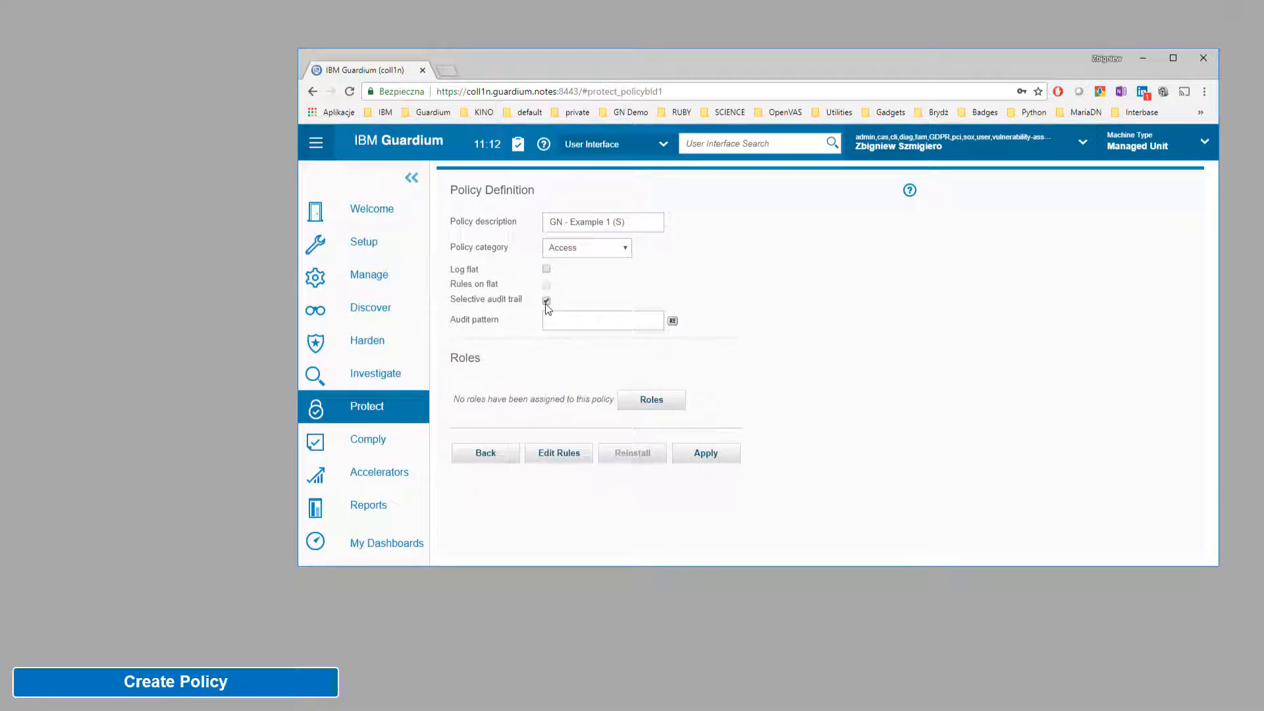
pyautogui.click(728, 456)
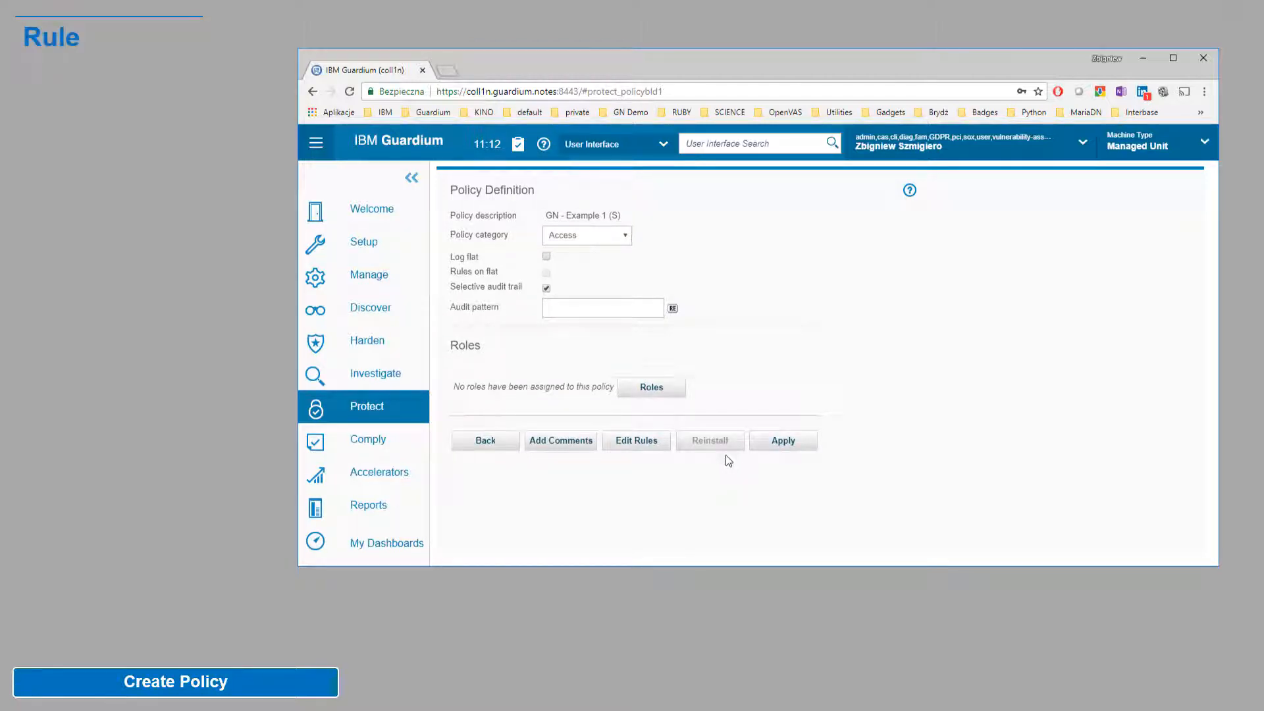
# Step: Open a new access rule form from the policy's rule editor
pyautogui.click(626, 454)
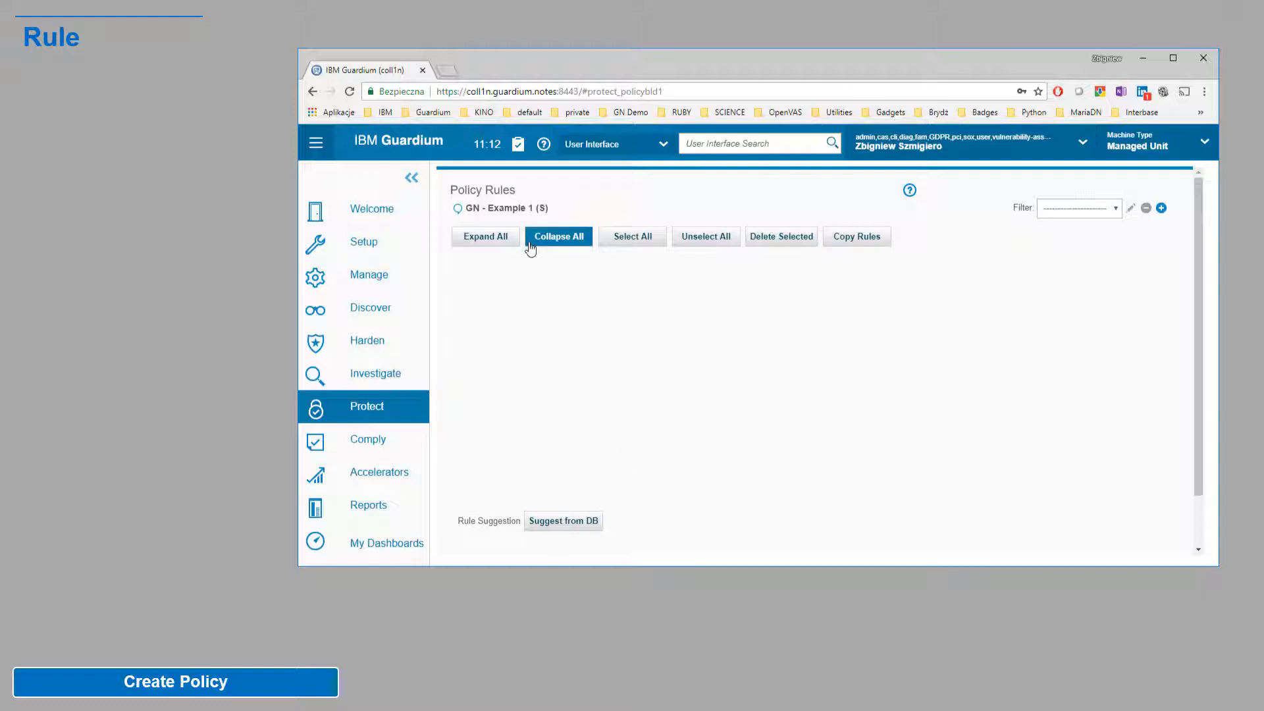
pyautogui.click(1196, 516)
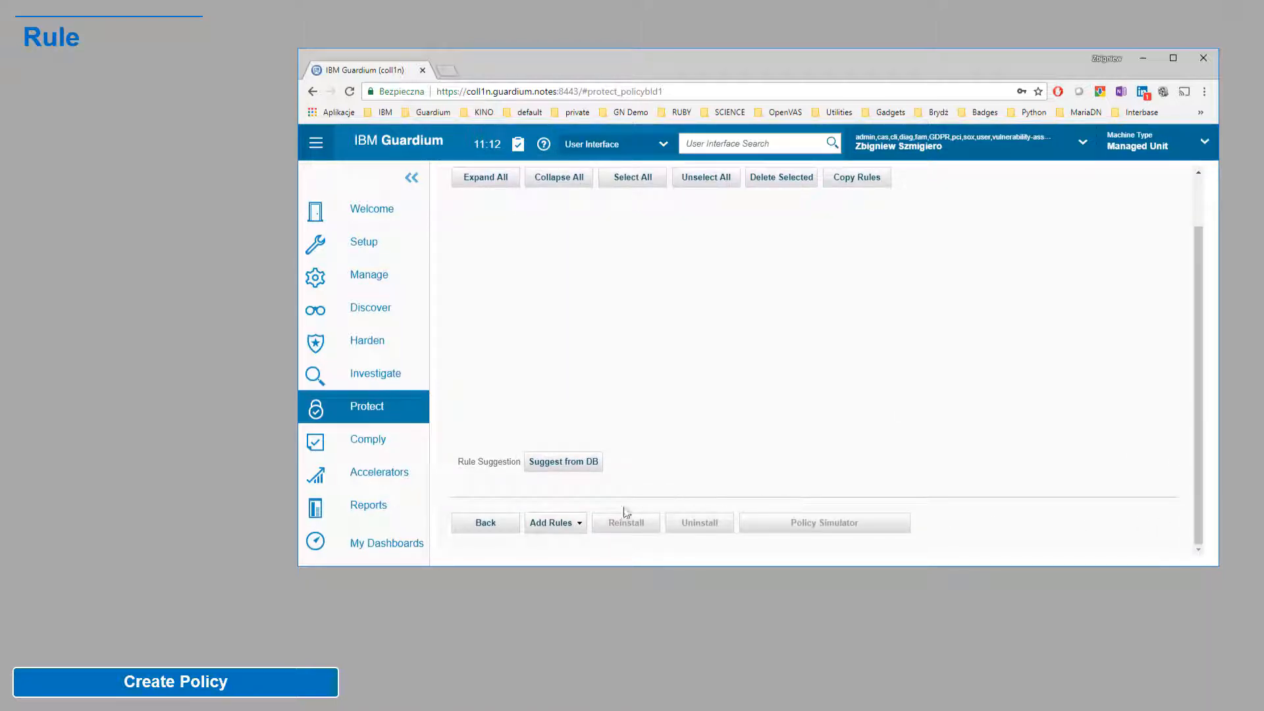
pyautogui.click(576, 525)
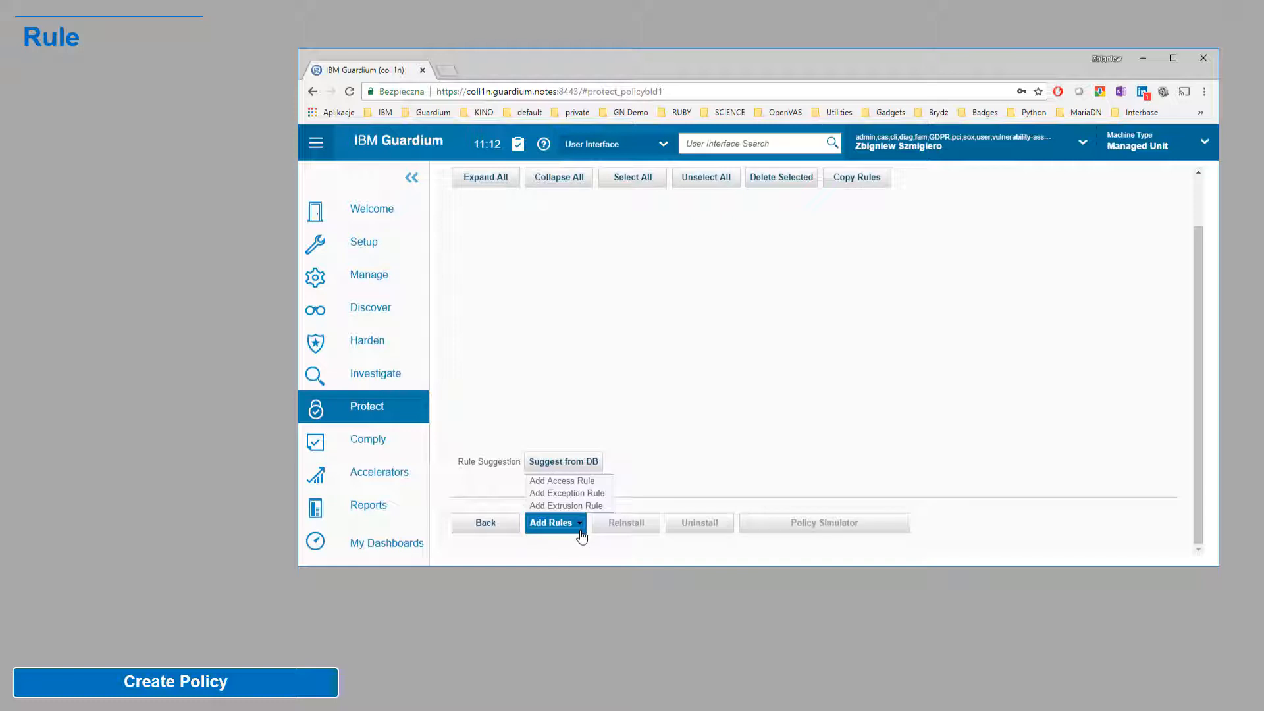
pyautogui.click(564, 480)
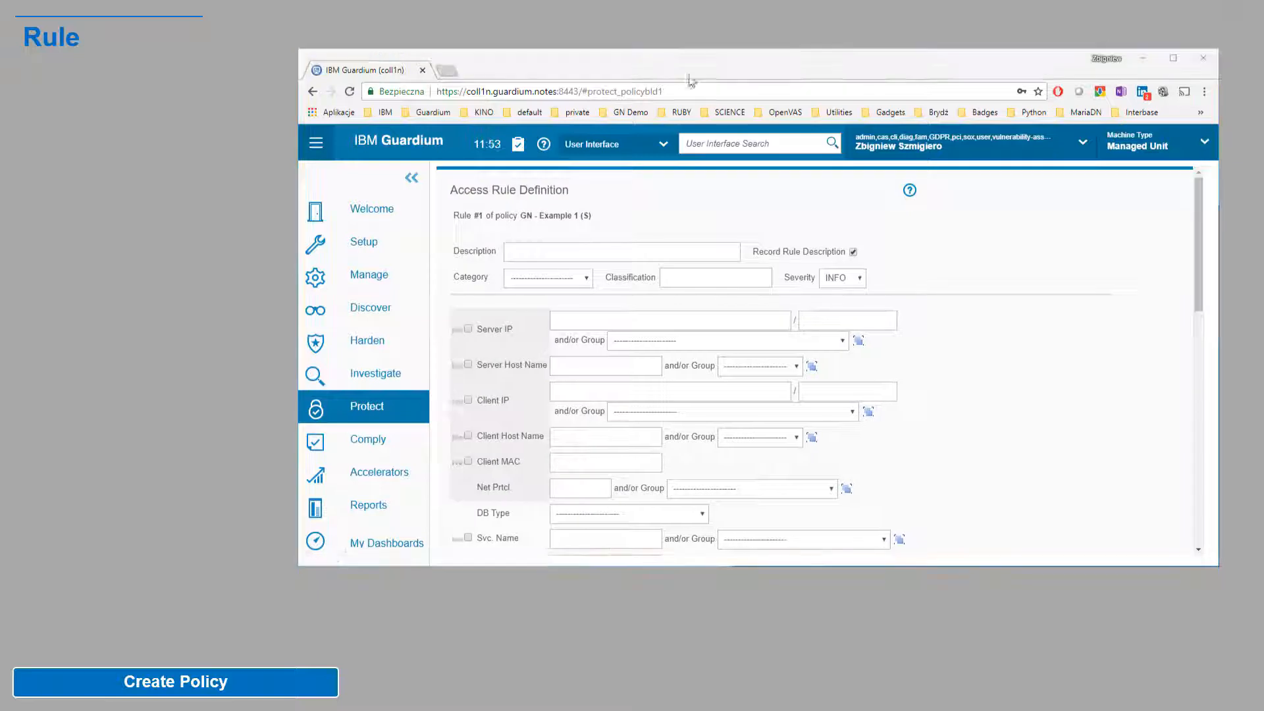
# Step: Describe the rule as 'Monitor Everything' with category Access and severity INFO
pyautogui.click(519, 252)
pyautogui.write('Moni')
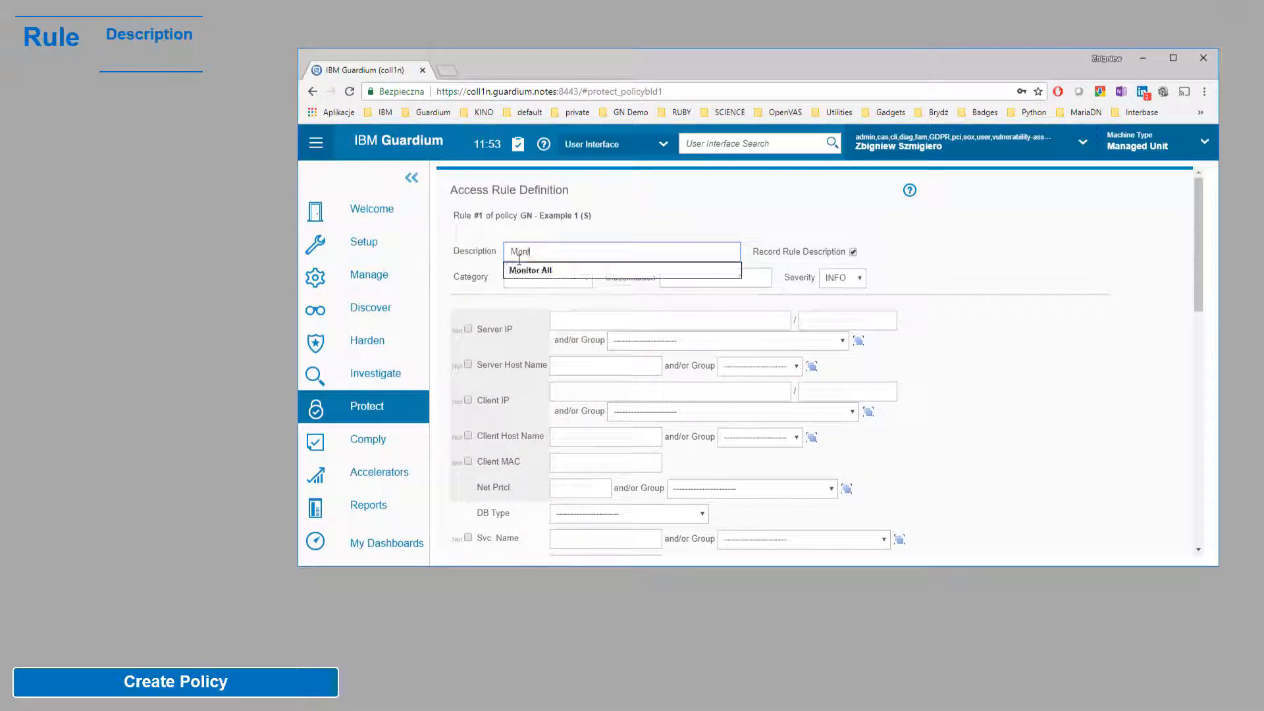
pyautogui.write('tor Everything')
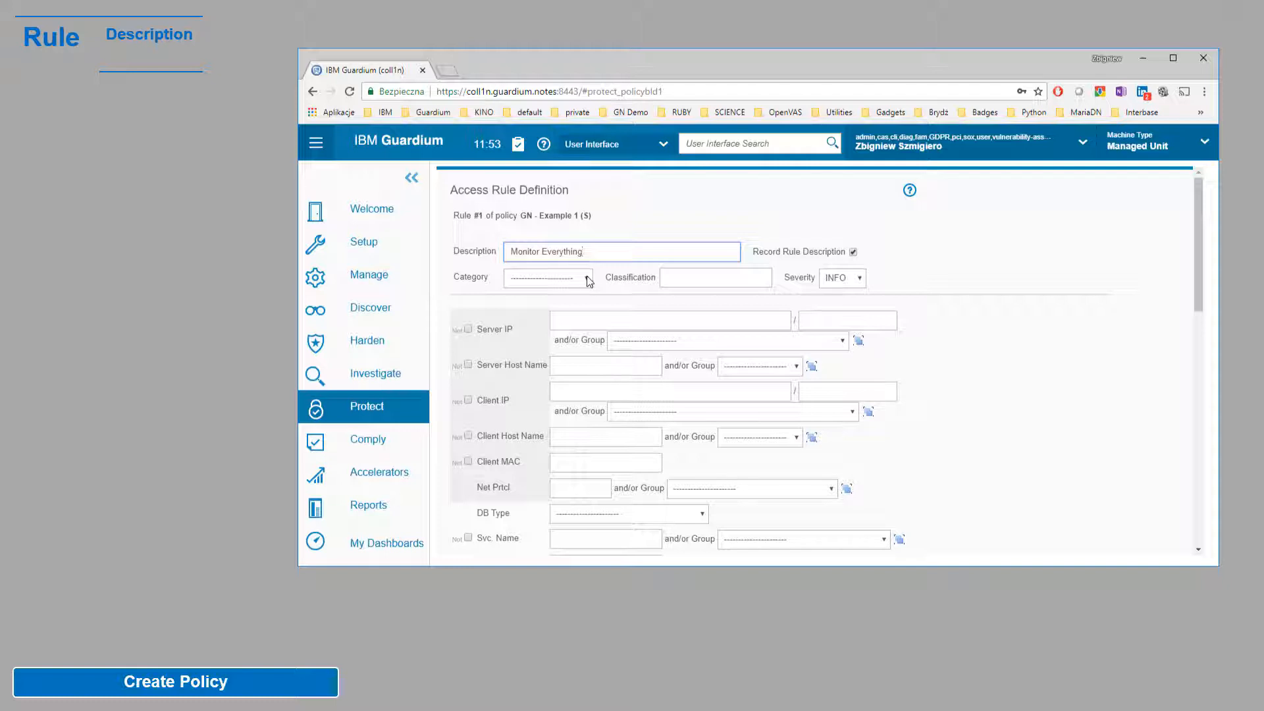
pyautogui.click(548, 277)
pyautogui.click(527, 313)
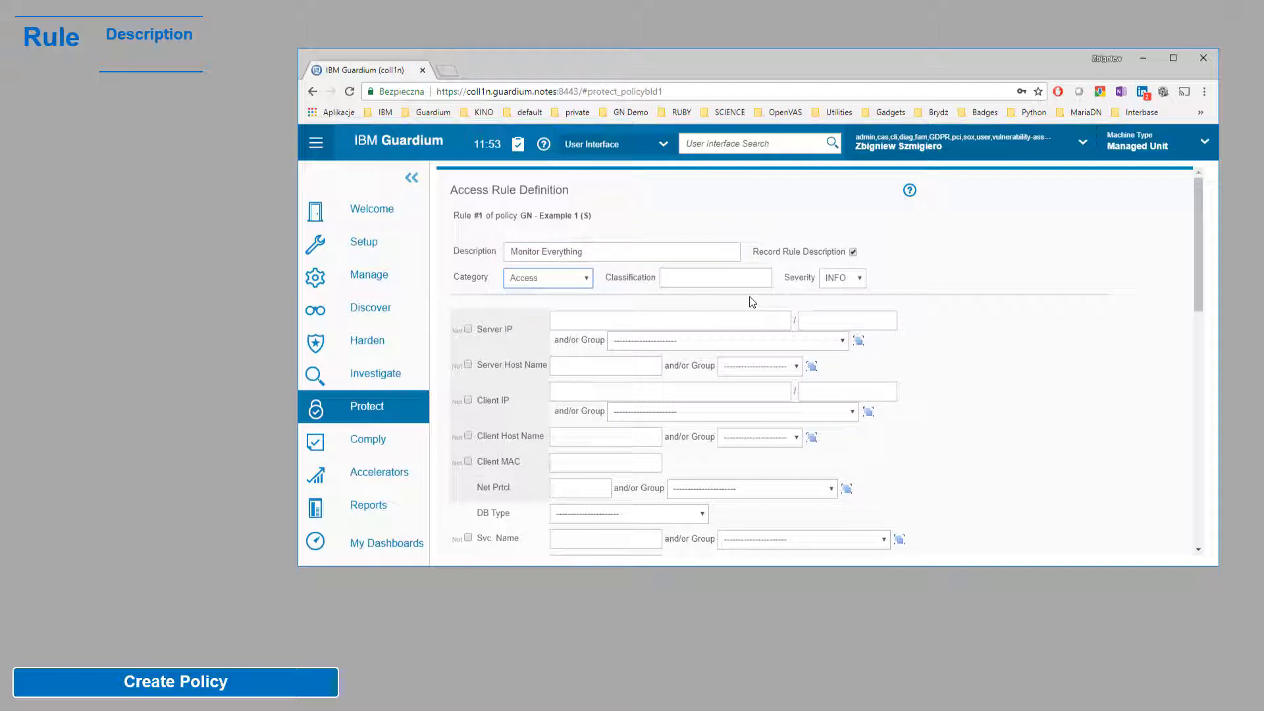
pyautogui.click(849, 278)
pyautogui.click(837, 316)
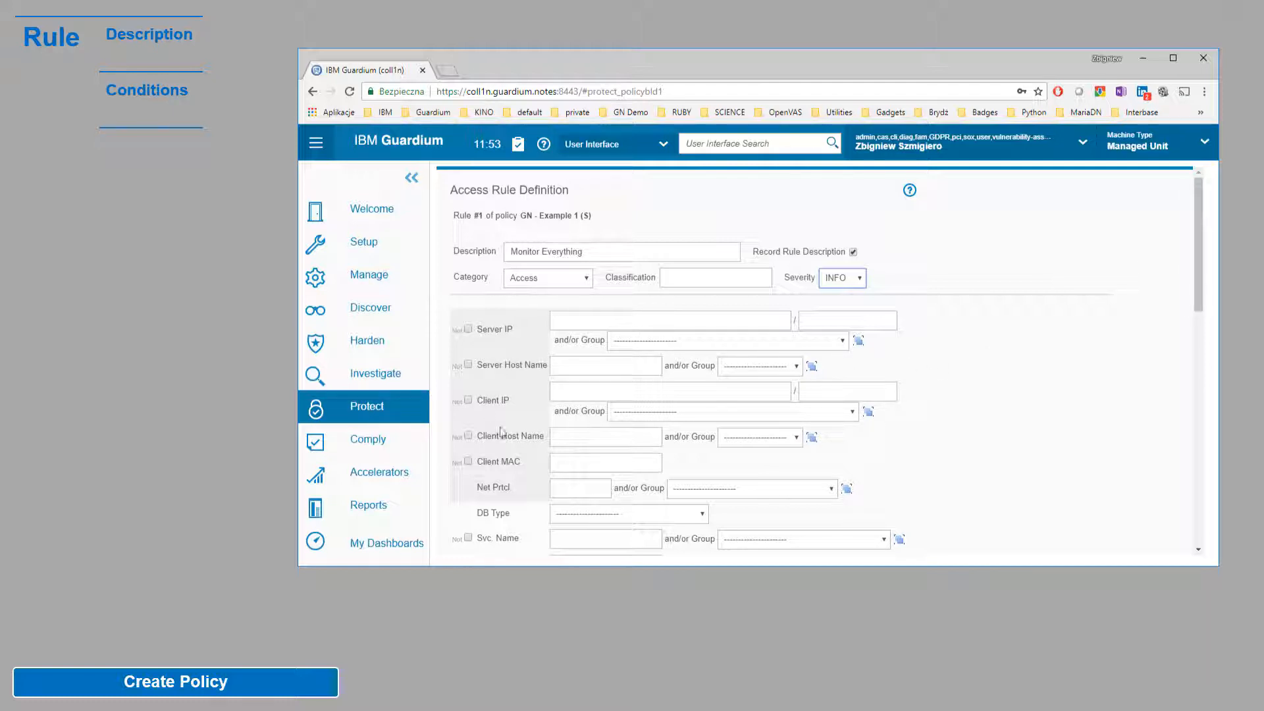
pyautogui.scroll(-5, 564, 518)
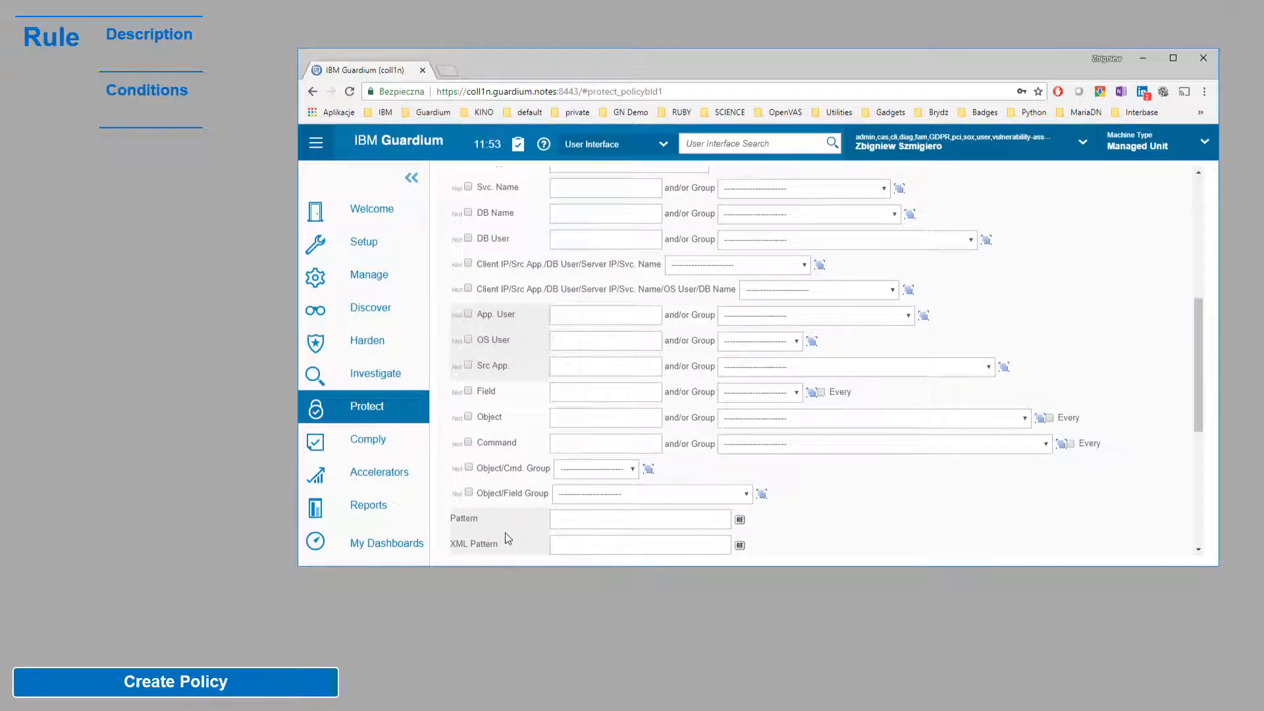
pyautogui.scroll(-5, 505, 538)
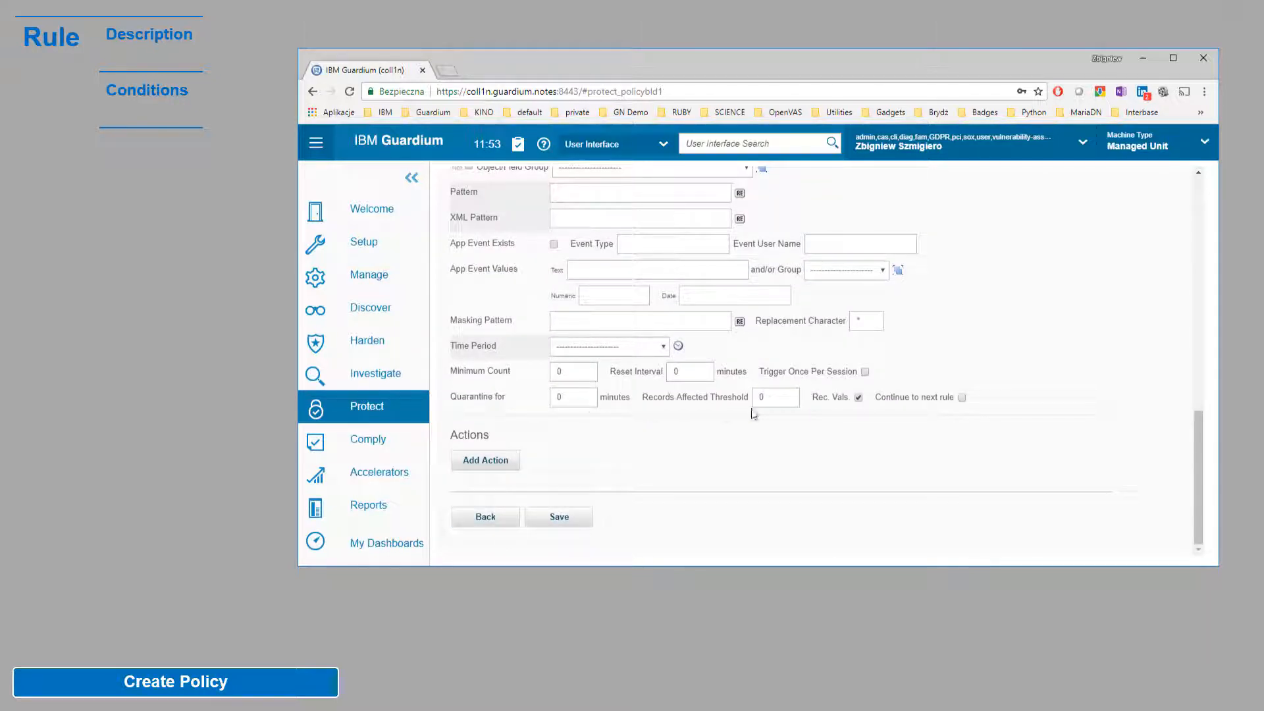
# Step: Give the Monitor Everything rule a LOG FULL DETAILS action and save the rule
pyautogui.click(502, 472)
pyautogui.click(730, 386)
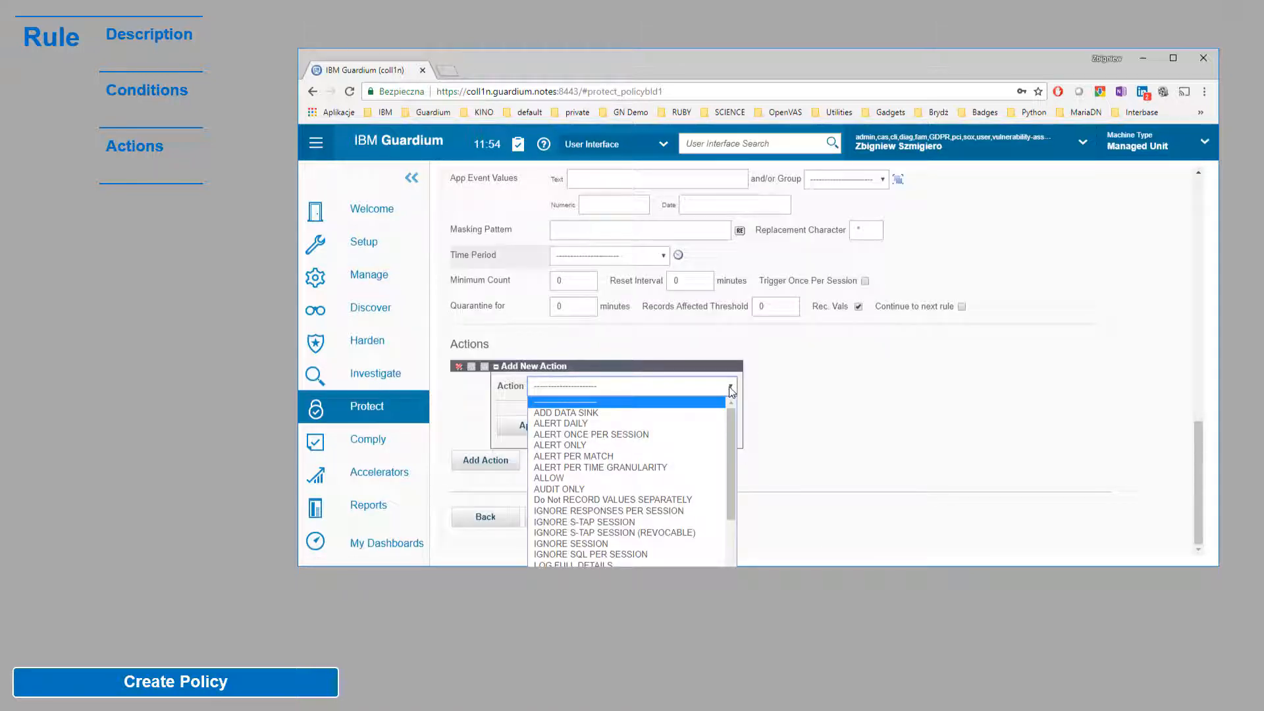
pyautogui.scroll(-5, 658, 494)
pyautogui.scroll(5, 659, 494)
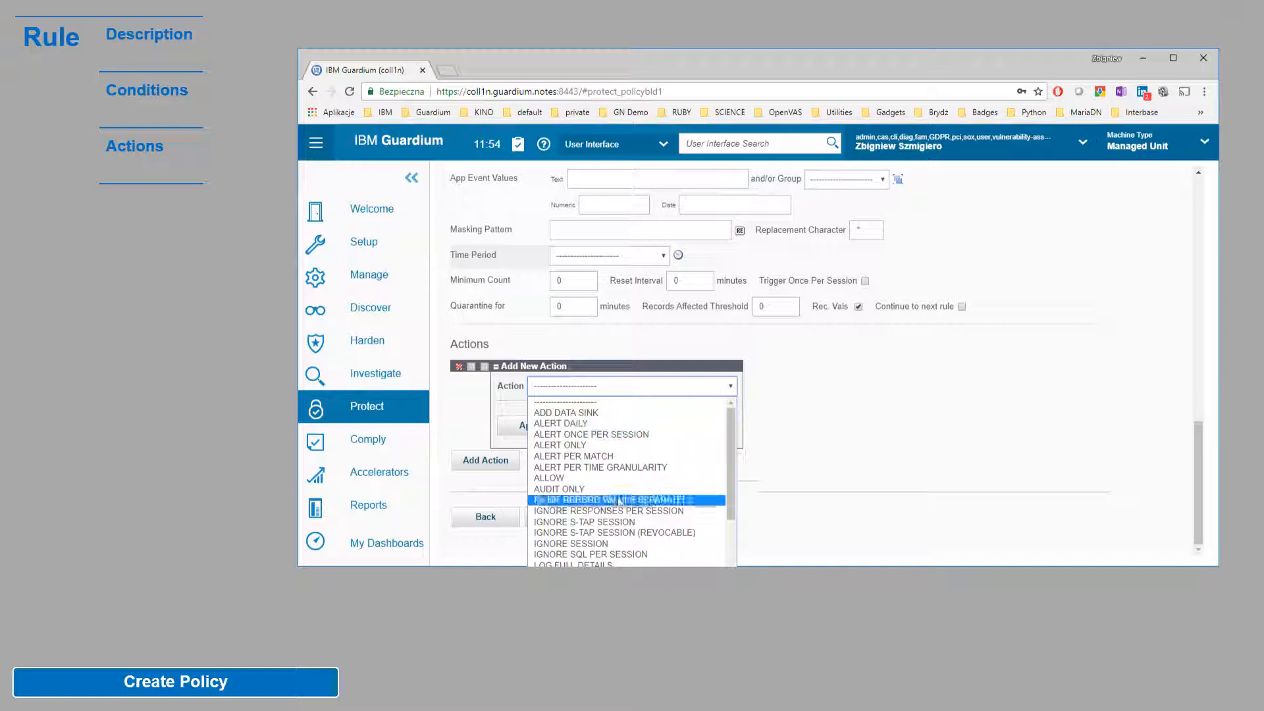
pyautogui.click(579, 563)
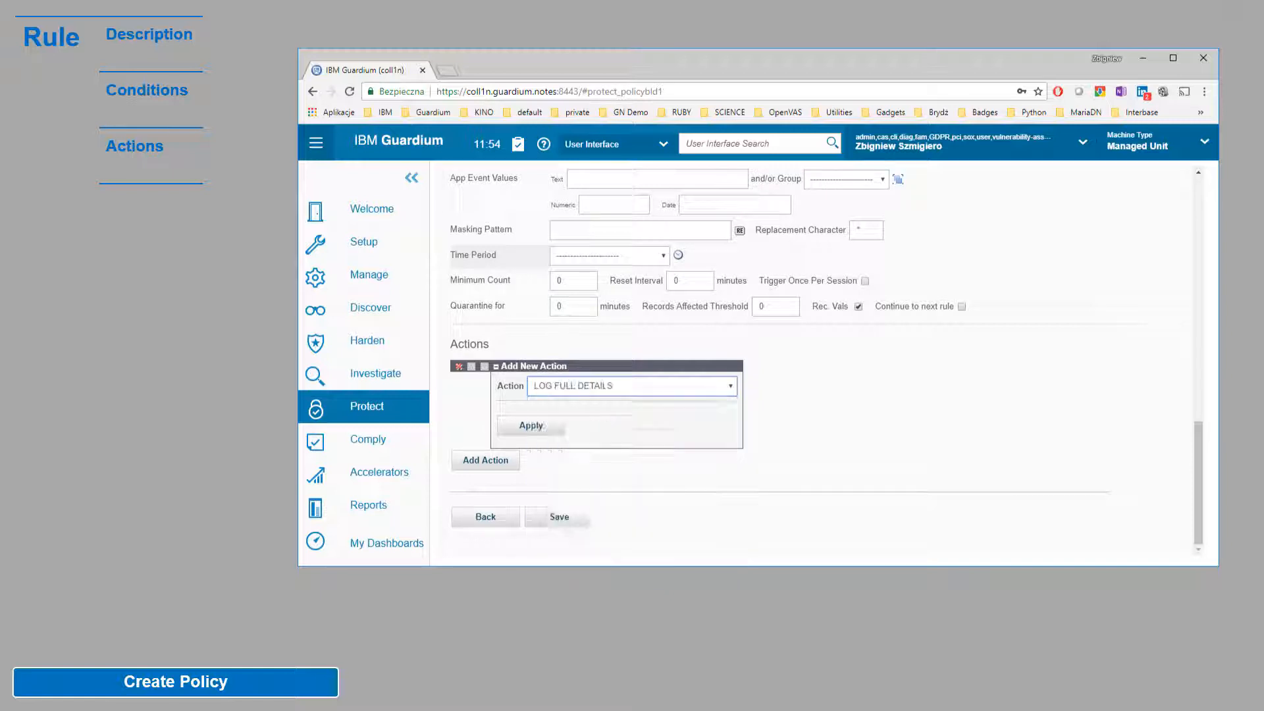
pyautogui.click(537, 428)
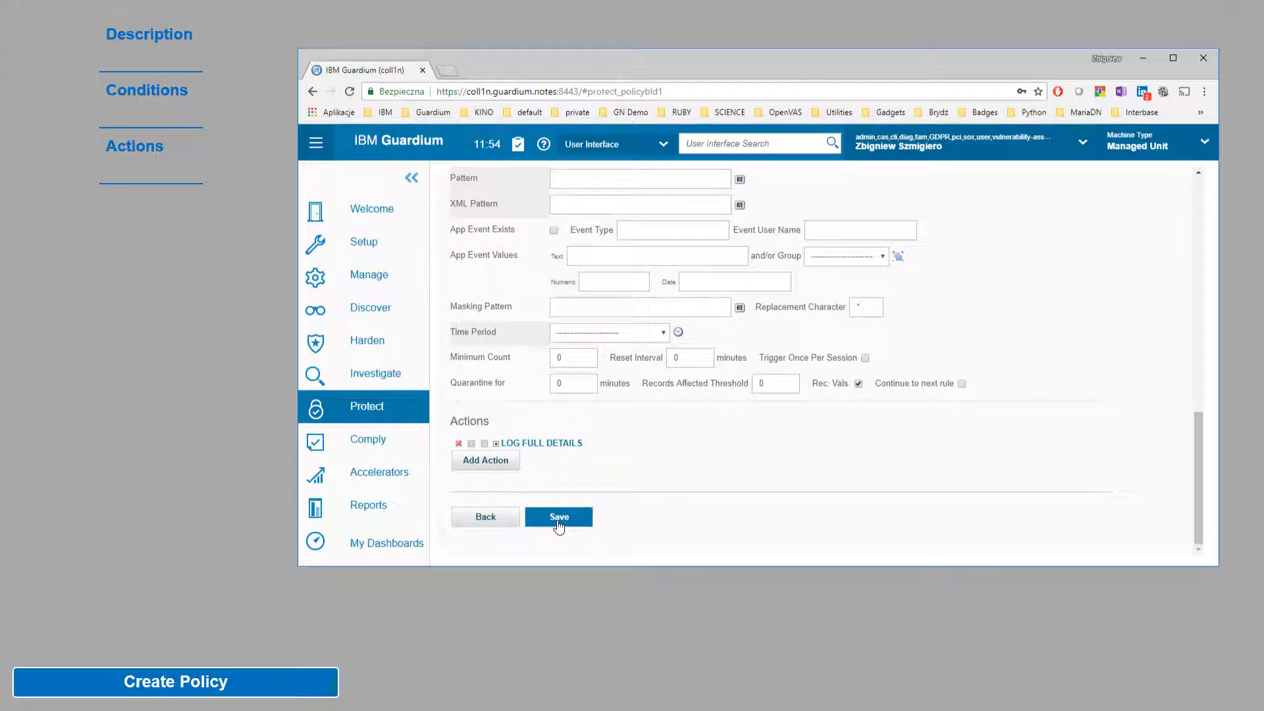
pyautogui.click(558, 519)
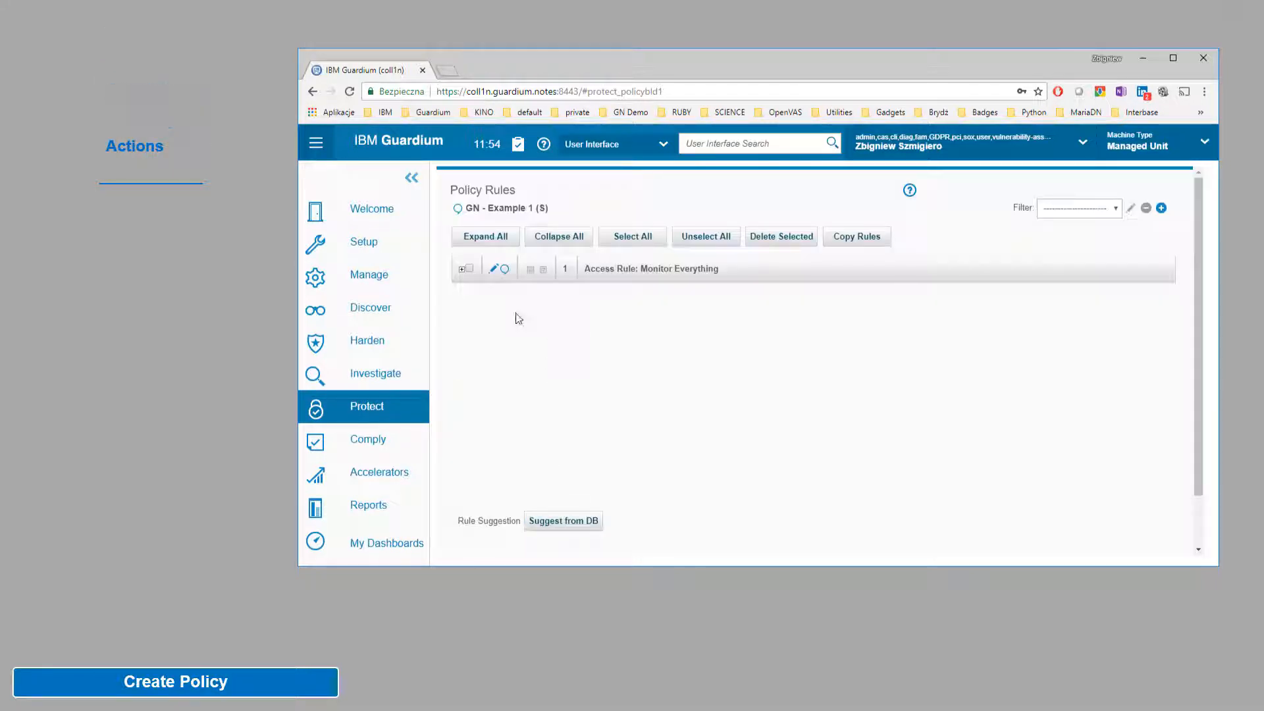
# Step: Review the Monitor Everything rule details, go back to the Policy Finder, and expand Protect
pyautogui.click(462, 269)
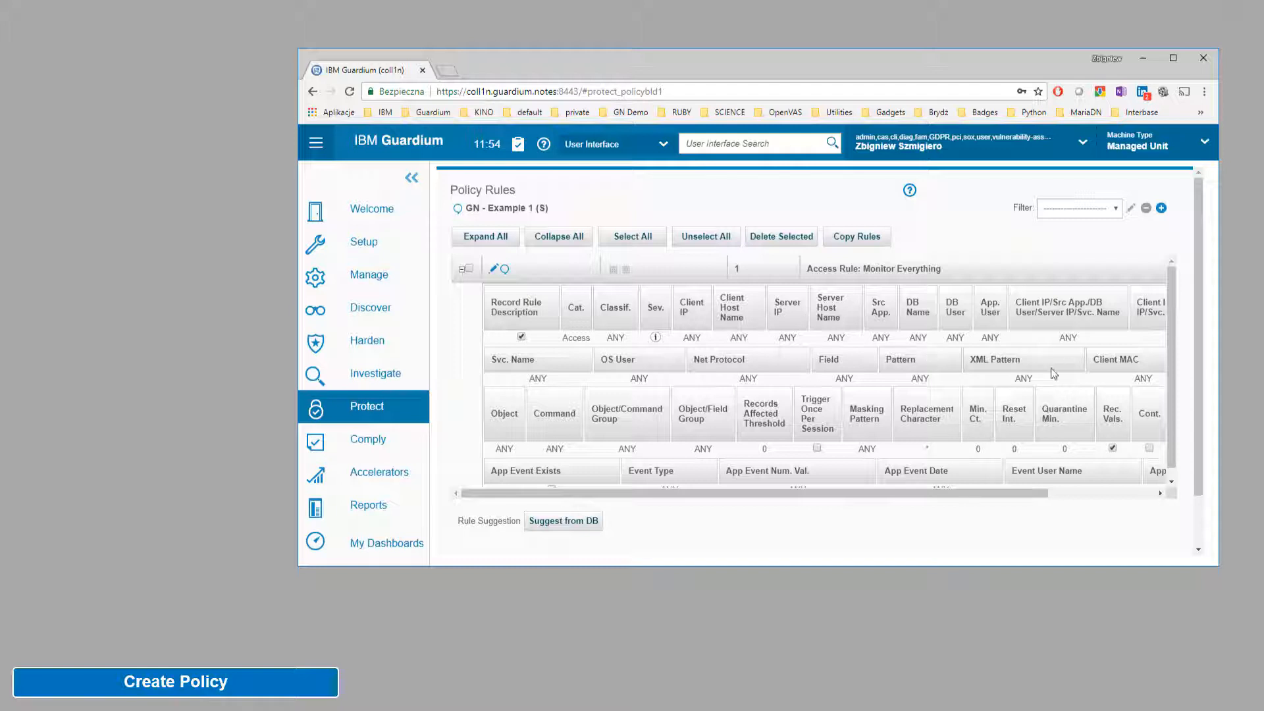
pyautogui.click(462, 270)
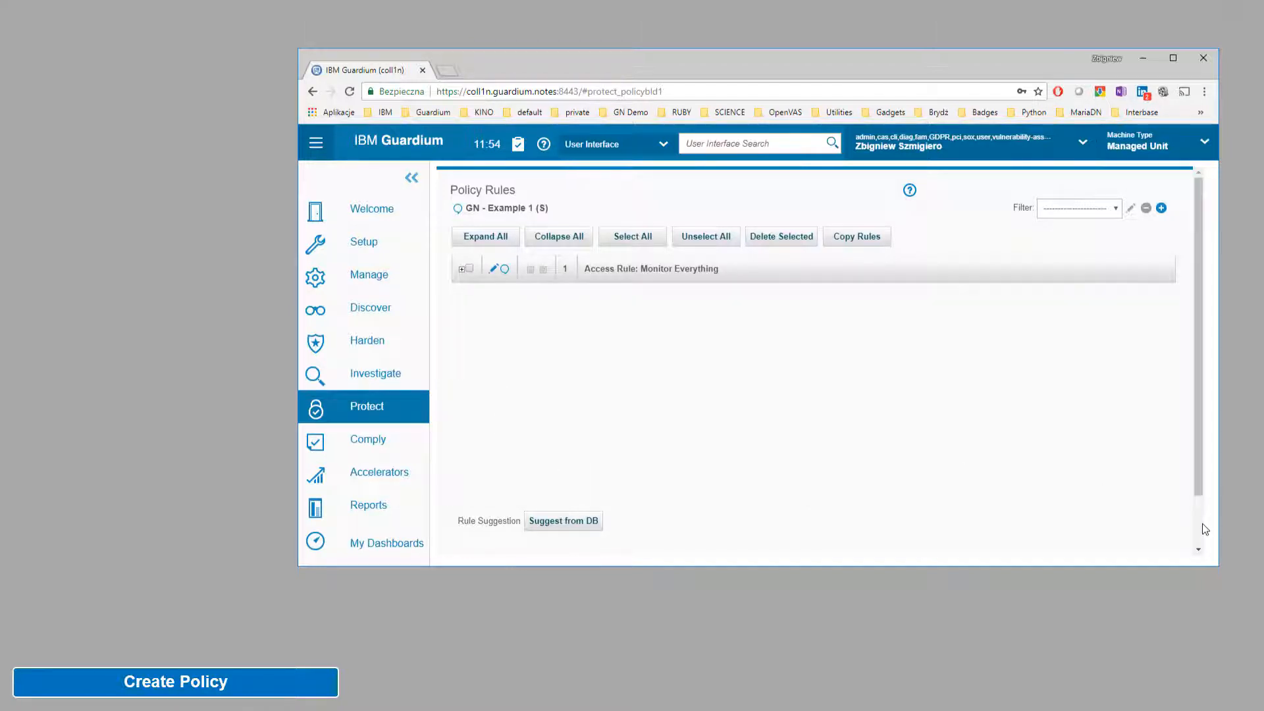
pyautogui.scroll(-2, 1202, 523)
pyautogui.click(485, 523)
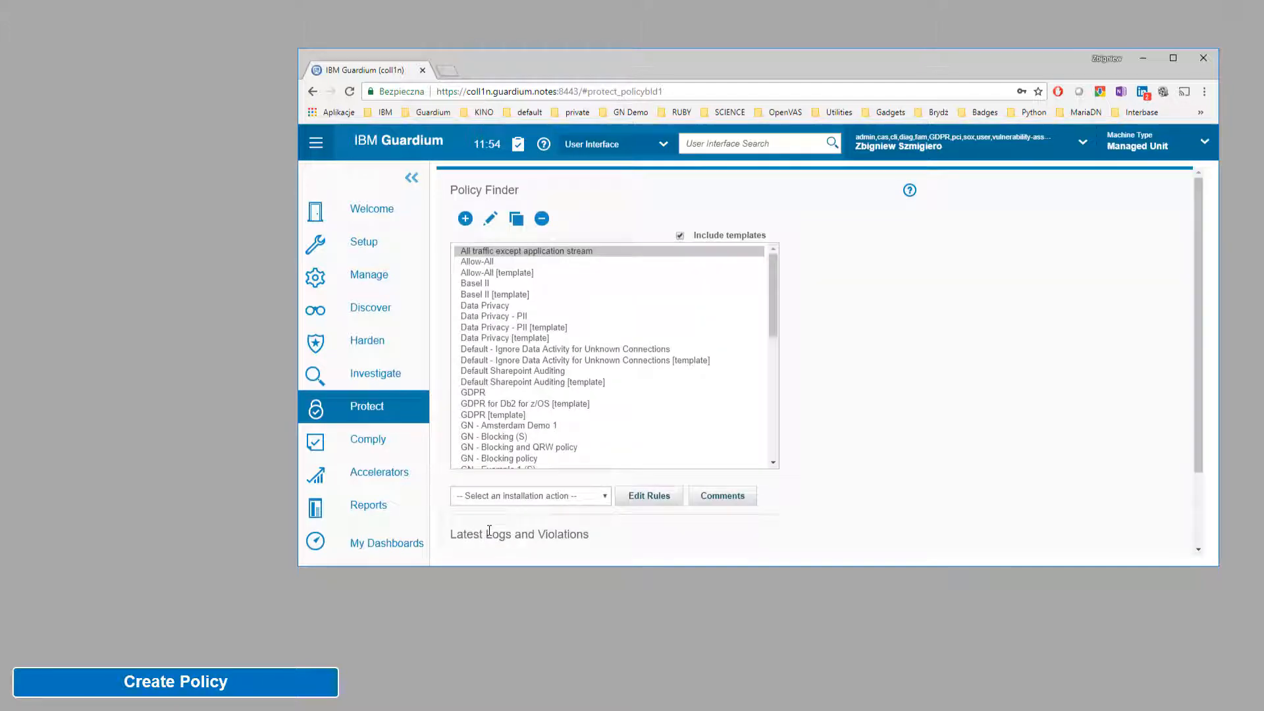
pyautogui.click(393, 415)
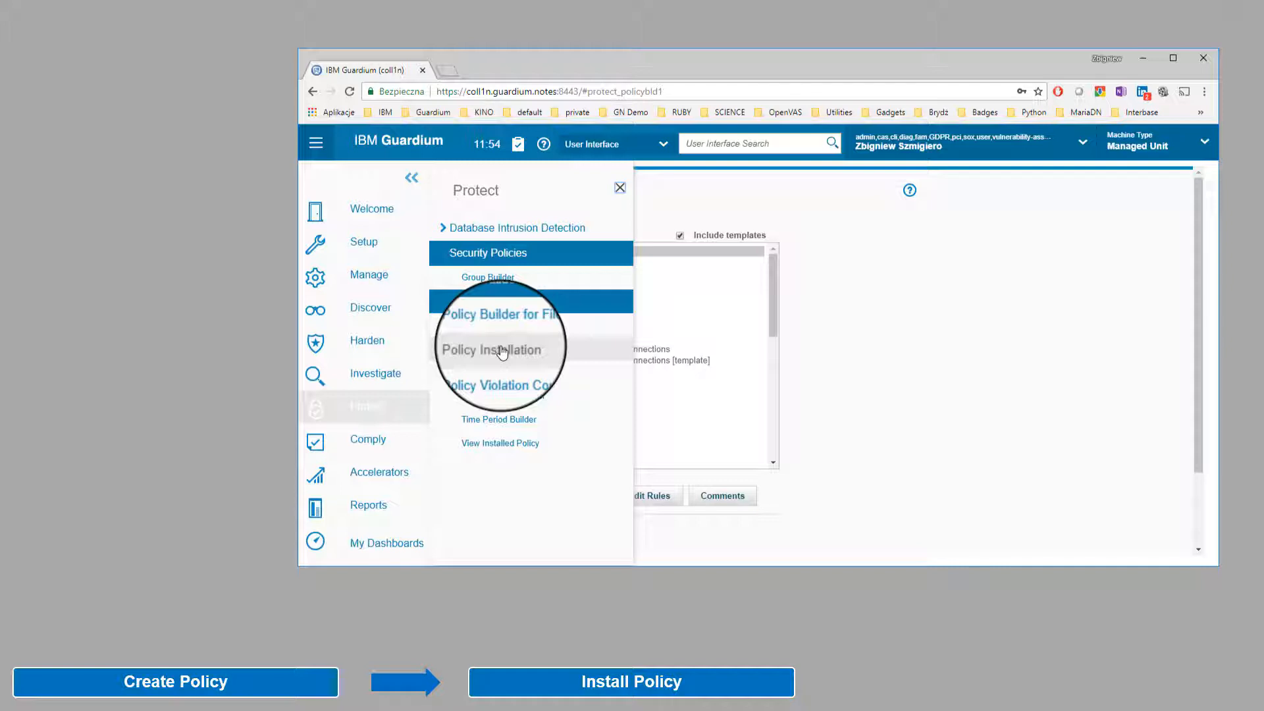
# Step: Install GN - Example 1 (S) via Install & Override on all inspection engines
pyautogui.click(502, 351)
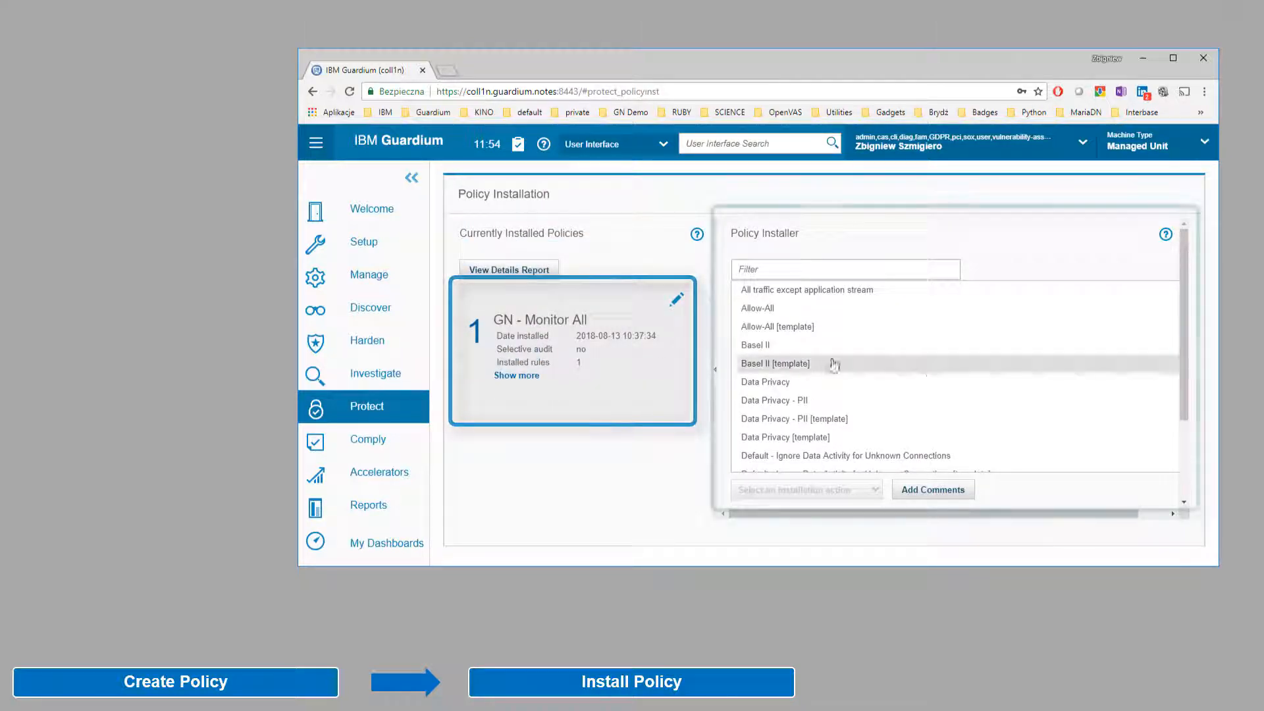
pyautogui.moveTo(1179, 368); pyautogui.dragTo(1176, 400)
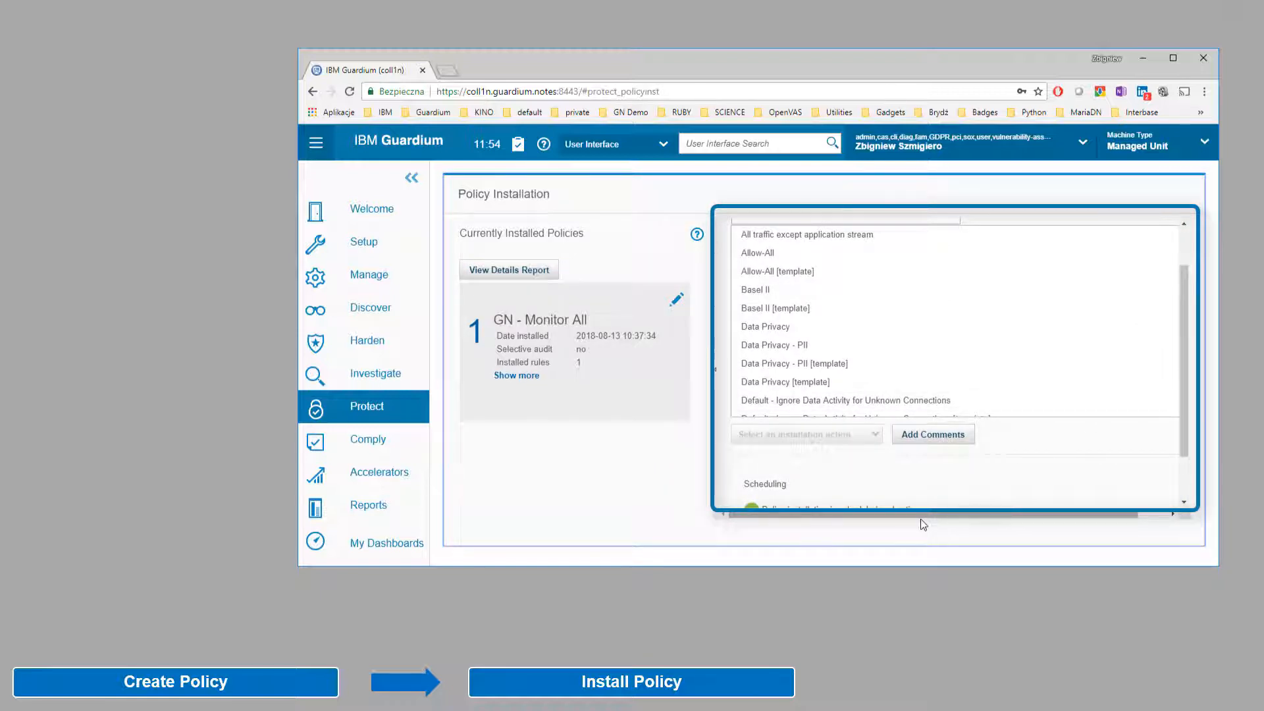
pyautogui.moveTo(919, 517); pyautogui.dragTo(976, 516)
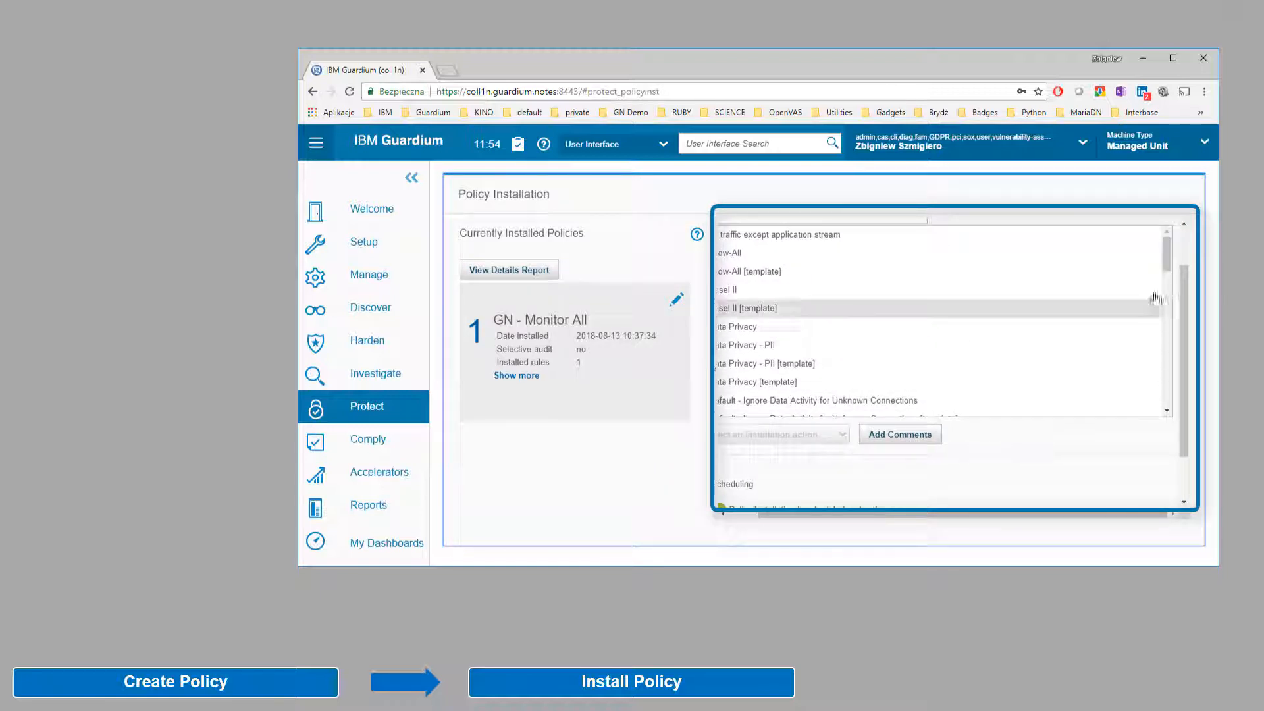
pyautogui.moveTo(1167, 266); pyautogui.dragTo(1163, 313)
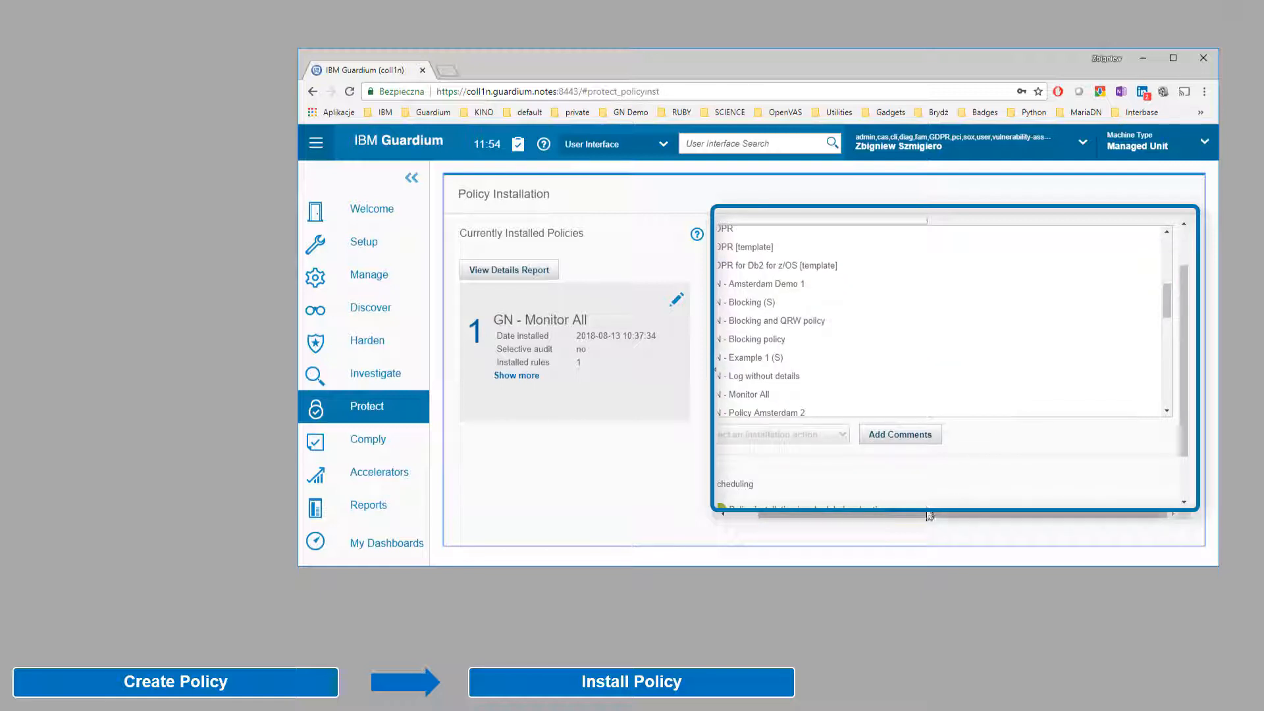
pyautogui.moveTo(931, 514); pyautogui.dragTo(902, 514)
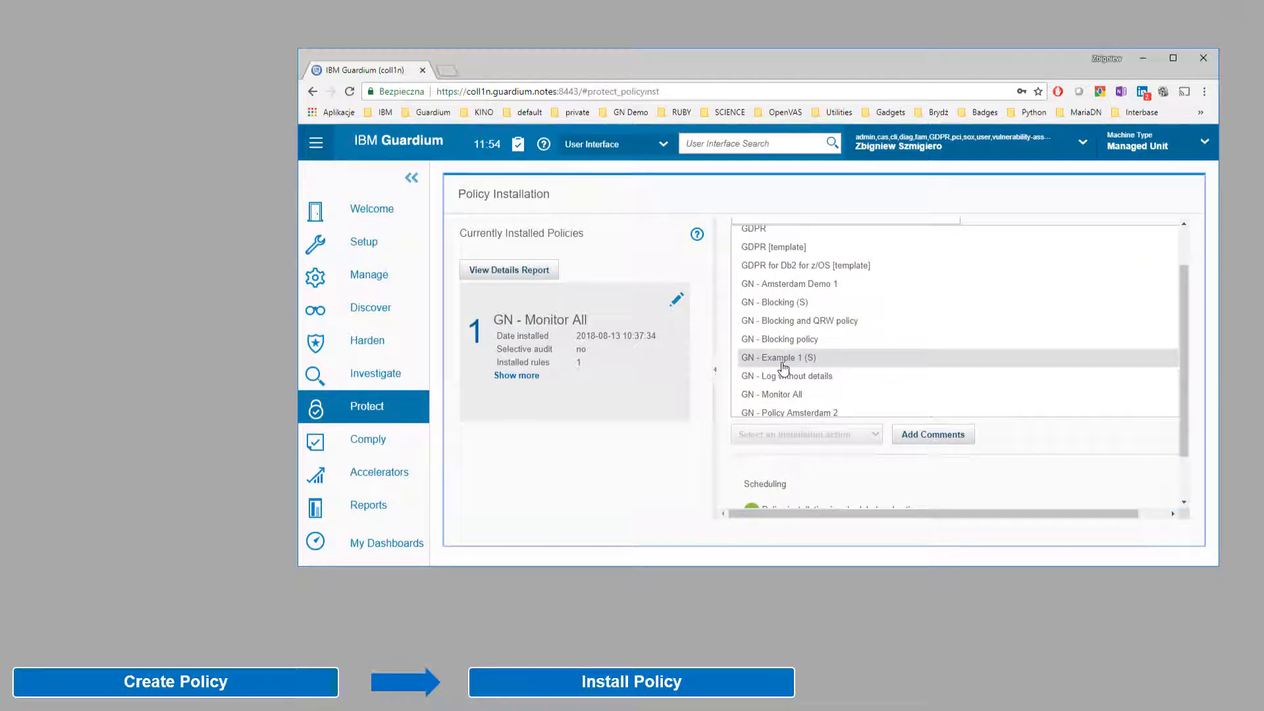
pyautogui.click(783, 357)
pyautogui.click(788, 436)
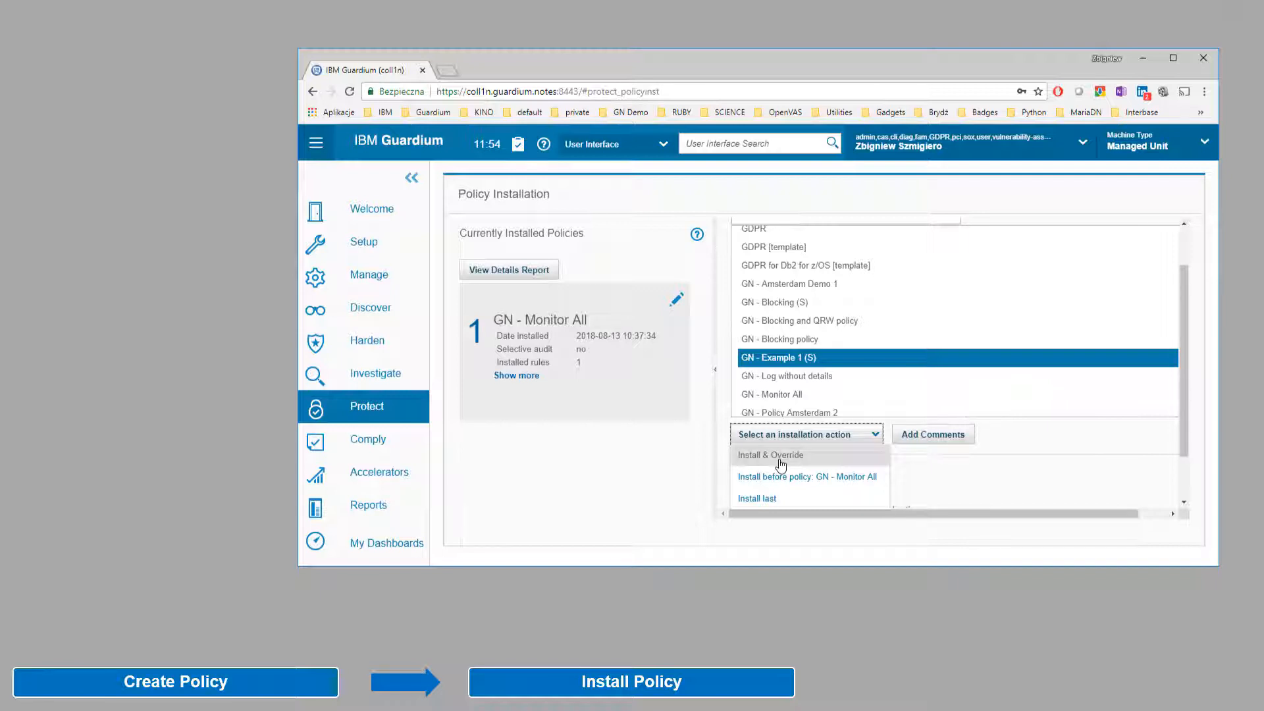
pyautogui.click(781, 465)
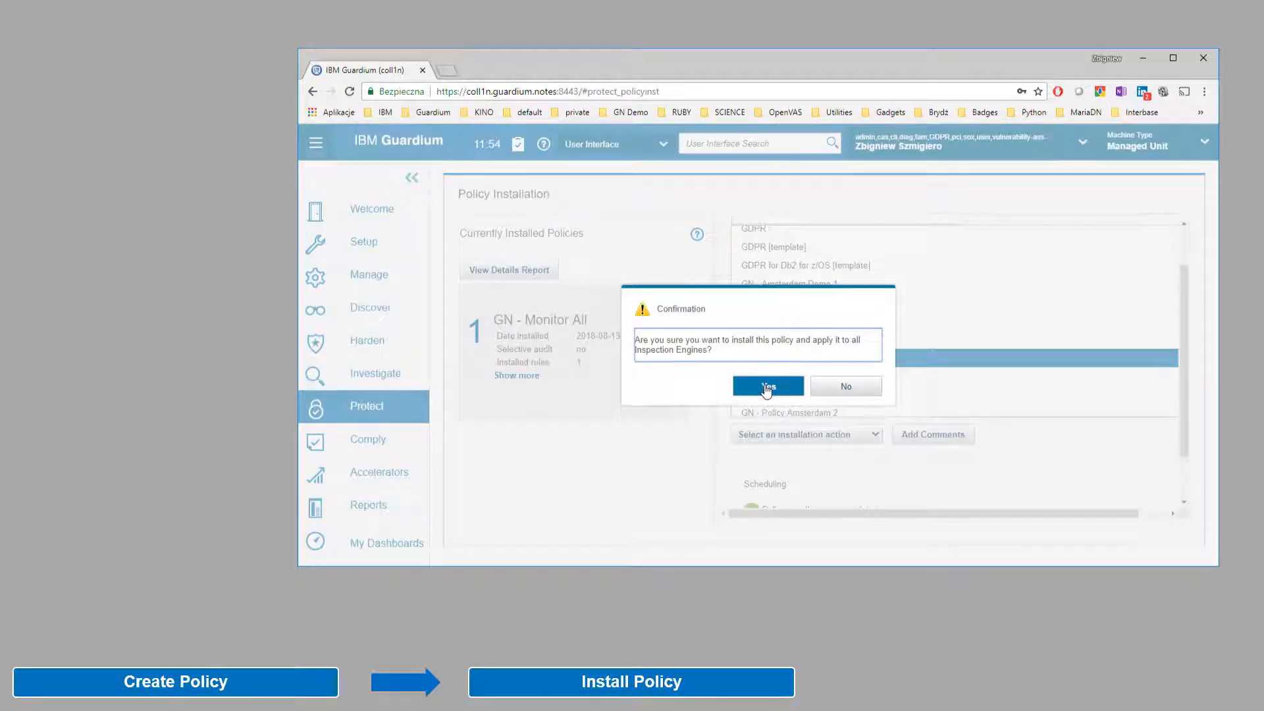
pyautogui.click(767, 388)
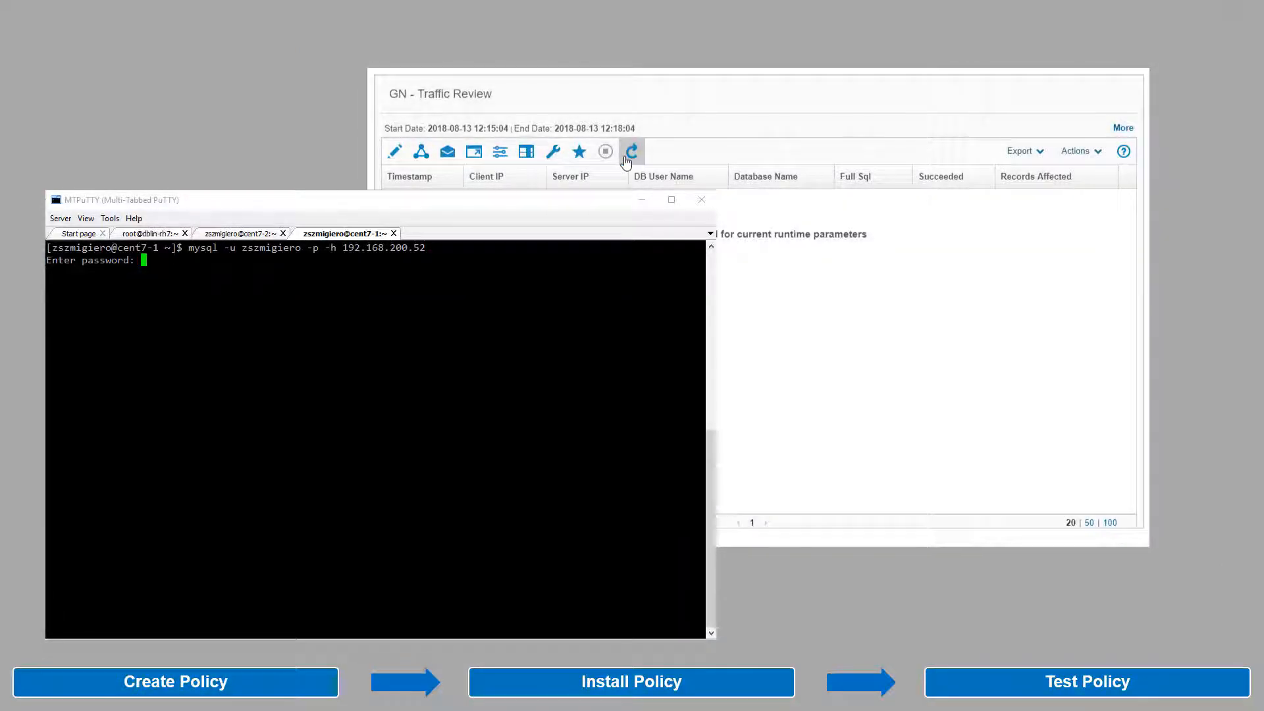
# Step: Log into MariaDB, run show databases, and switch to the guardiumnotes database
pyautogui.press('Return')
pyautogui.write('show databases;')
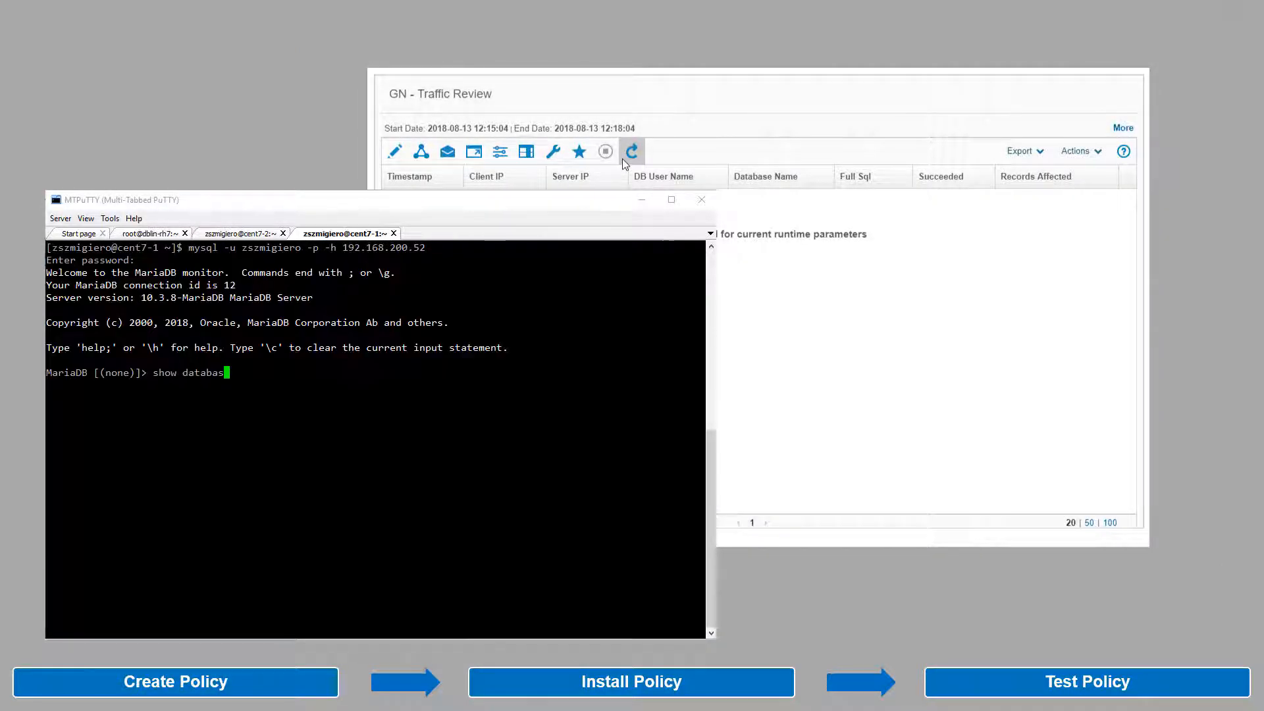
pyautogui.press('Return')
pyautogui.write('use guardiumnotes;')
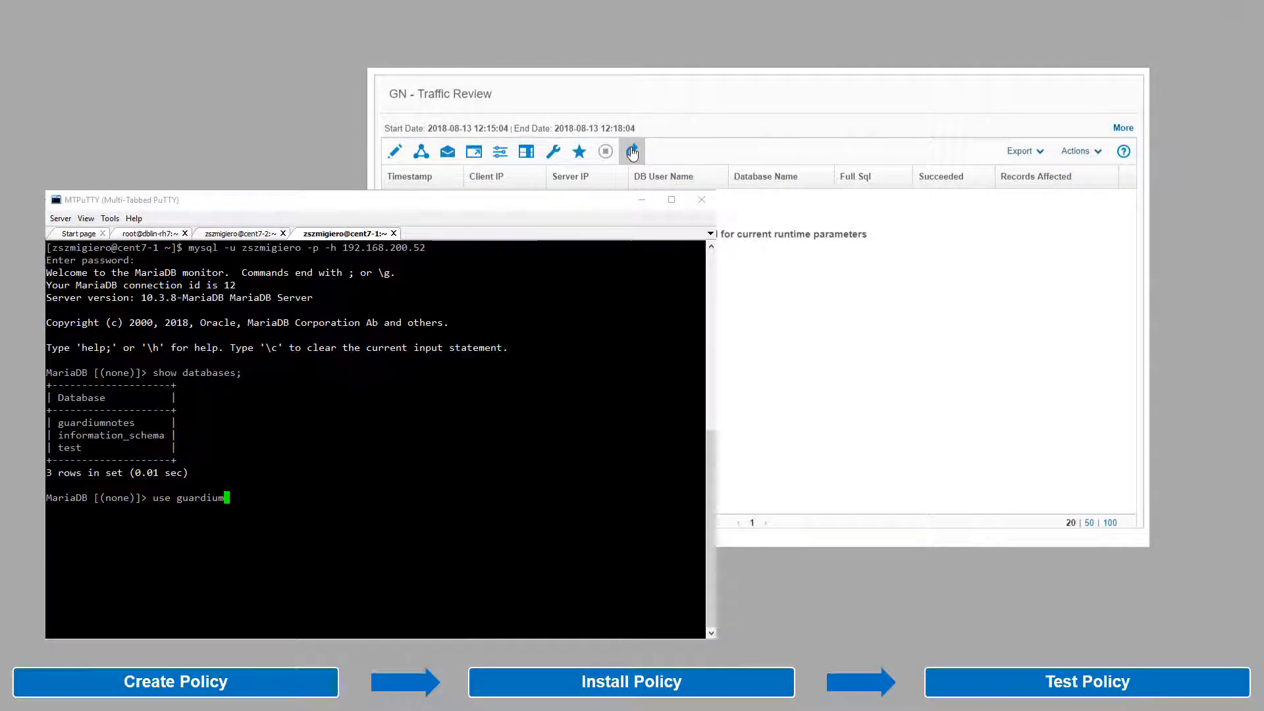
pyautogui.press('Return')
# Step: Query all users and users with city like "Pła", refreshing Traffic Review to see captured queries
pyautogui.click(632, 153)
pyautogui.write('sele')
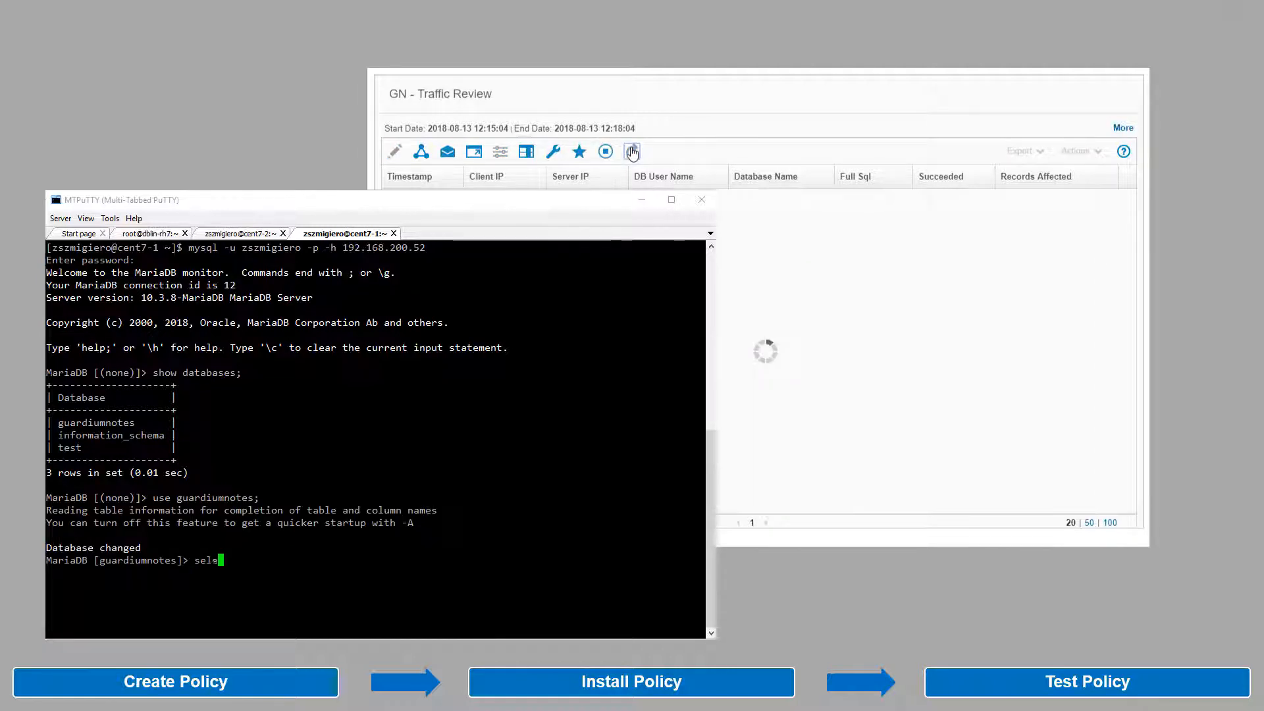
pyautogui.write('ct * from users;')
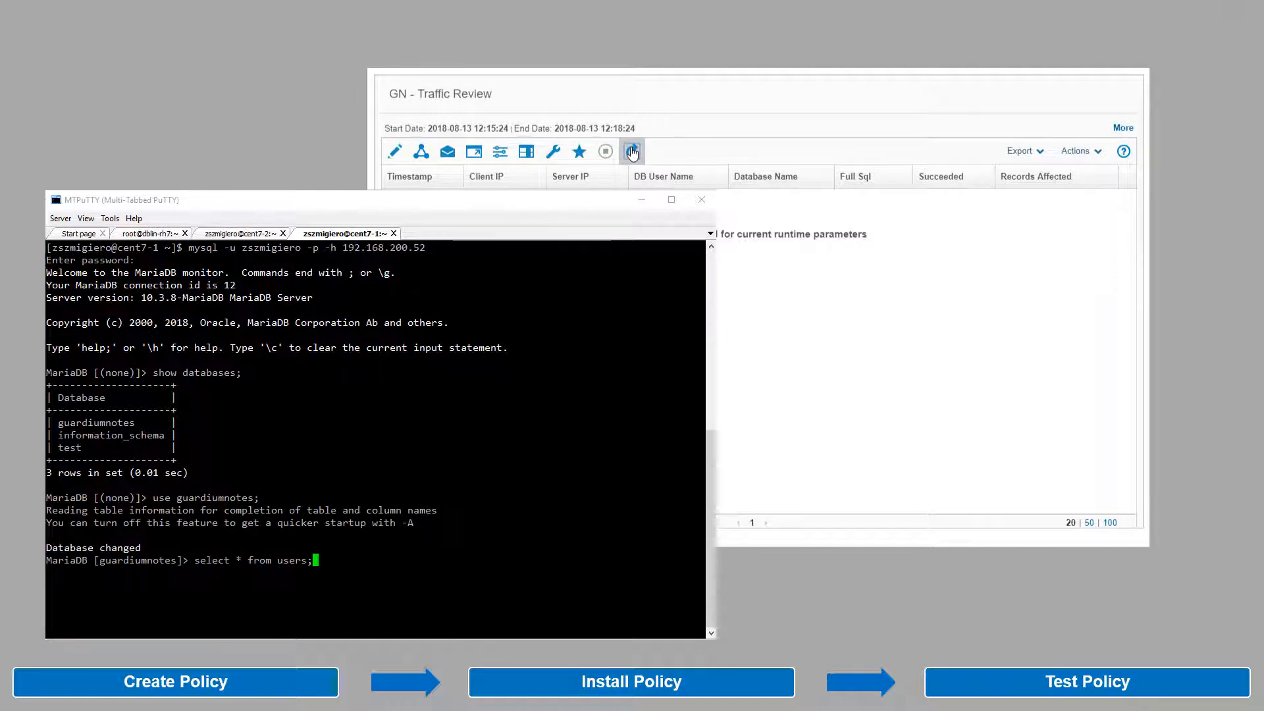
pyautogui.press('Return')
pyautogui.write('select')
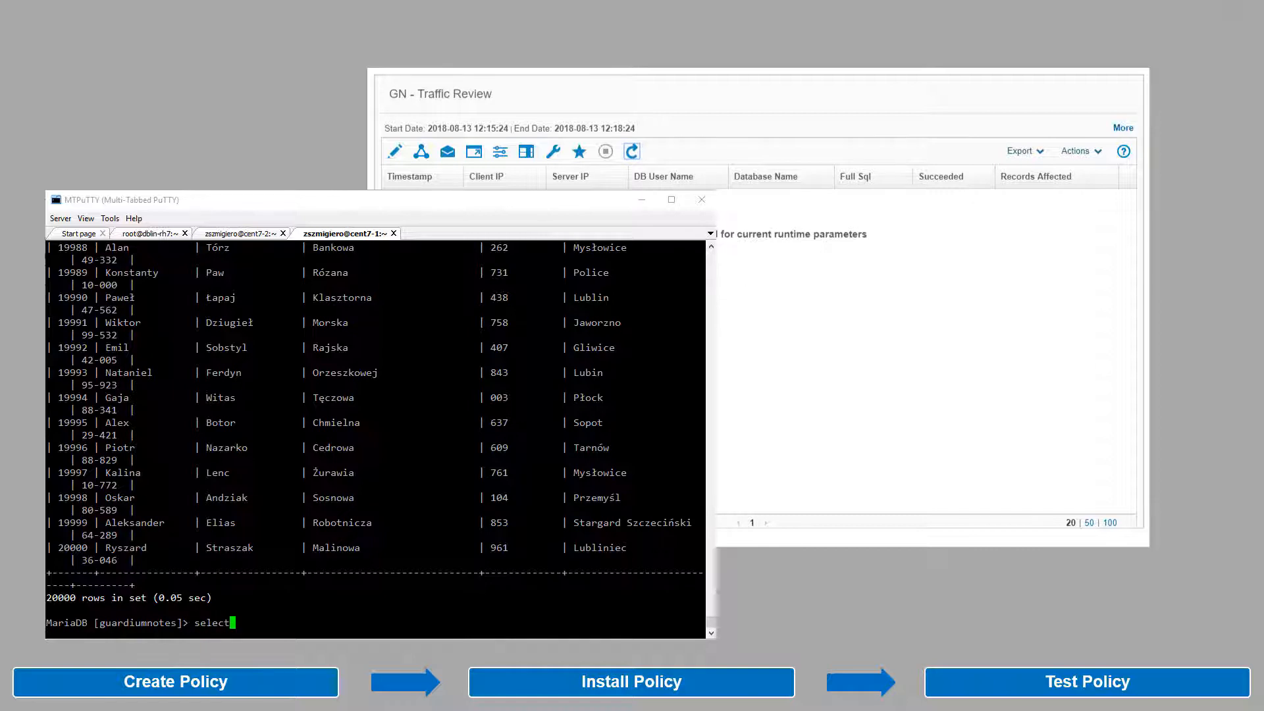
pyautogui.write(' * from users where city like "Pł')
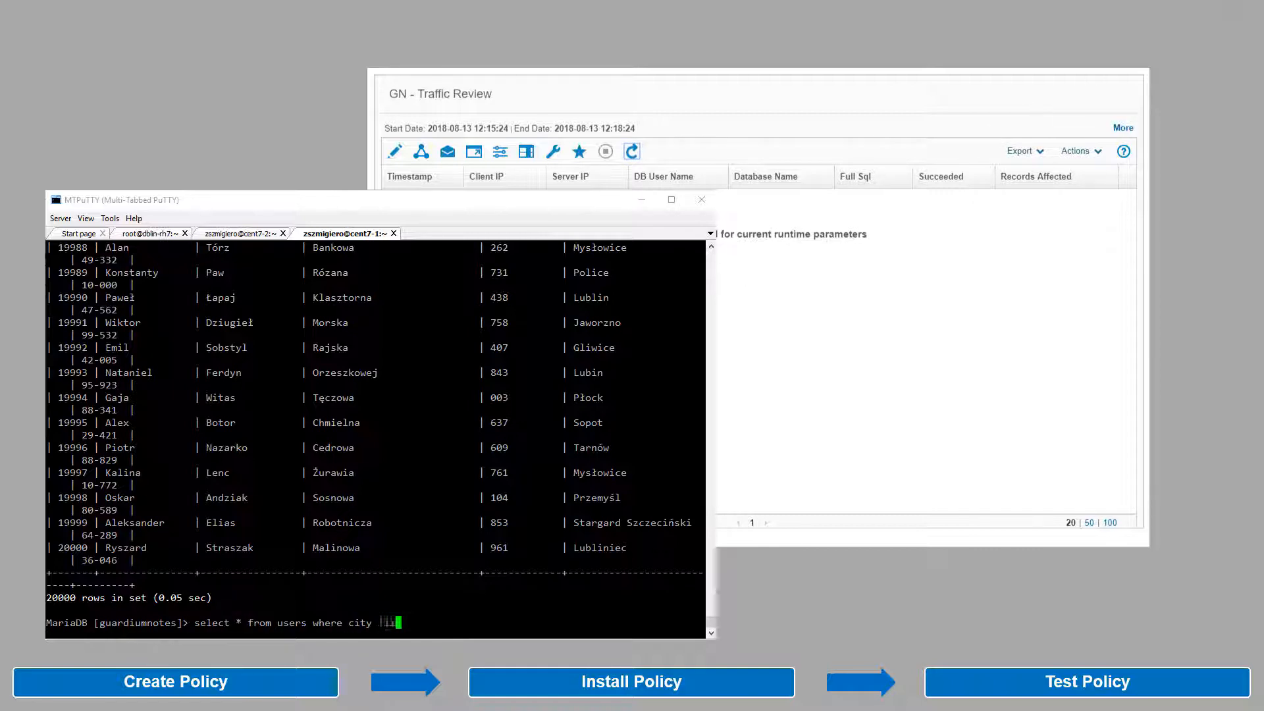
pyautogui.write('a";')
pyautogui.press('Return')
pyautogui.click(631, 151)
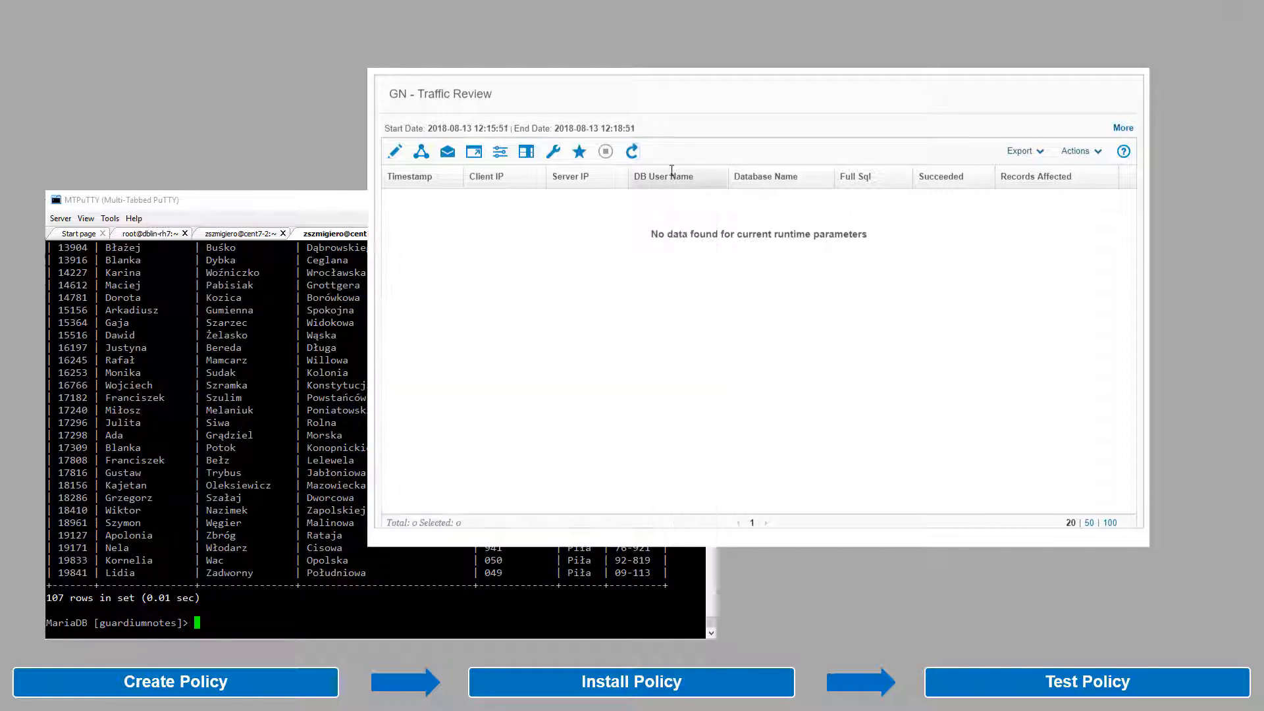
pyautogui.click(632, 151)
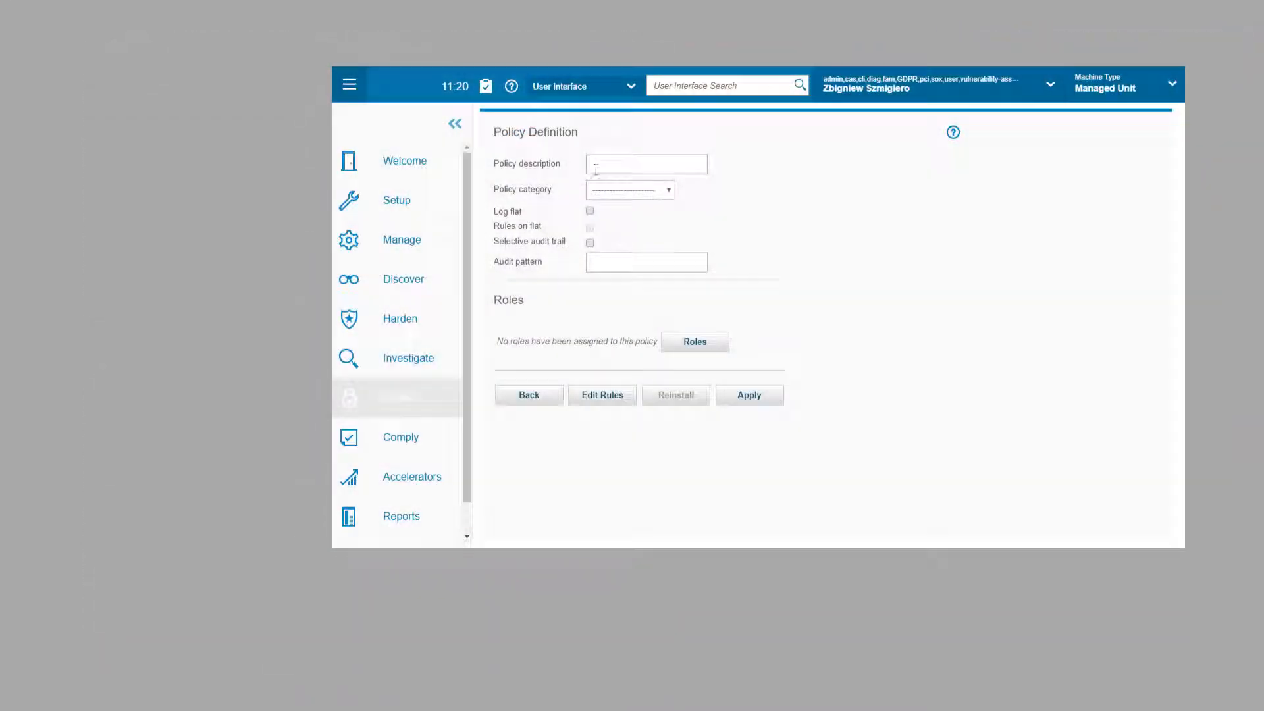
# Step: Create and apply policy 'GN - ShoeShop (S)', category Access, with Selective audit trail
pyautogui.click(596, 170)
pyautogui.write('GN - ')
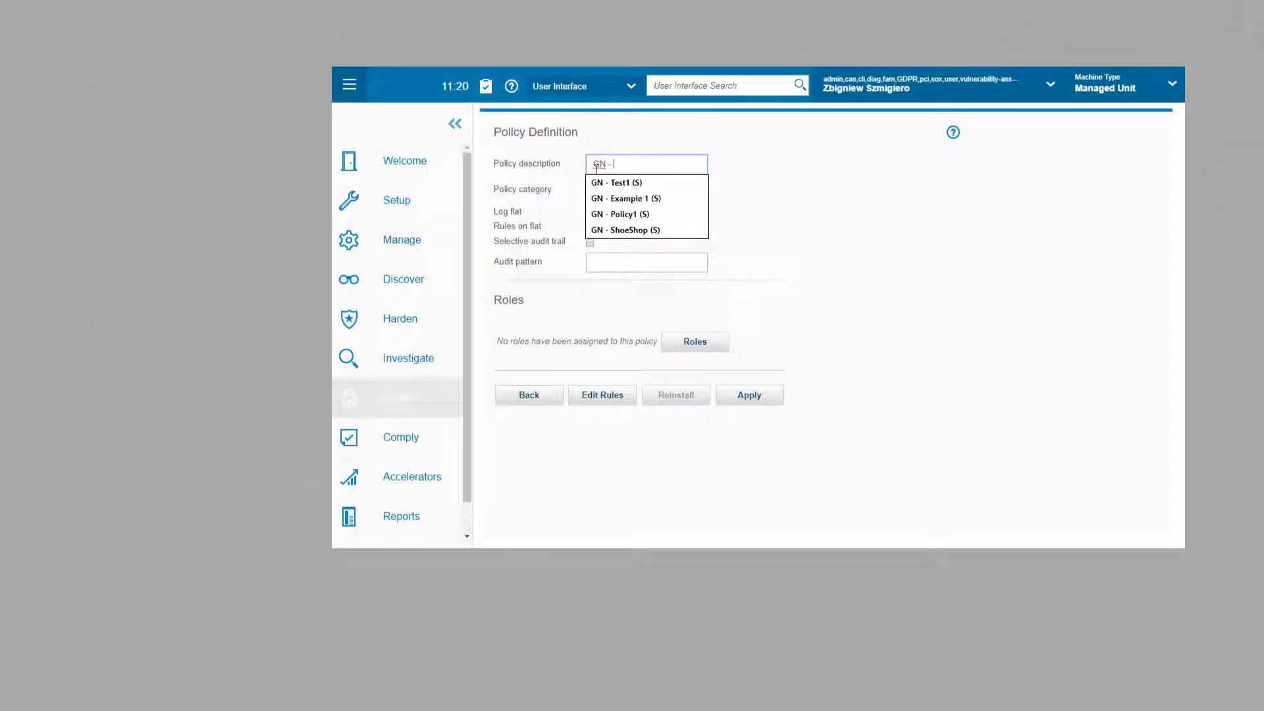
pyautogui.write('SHo')
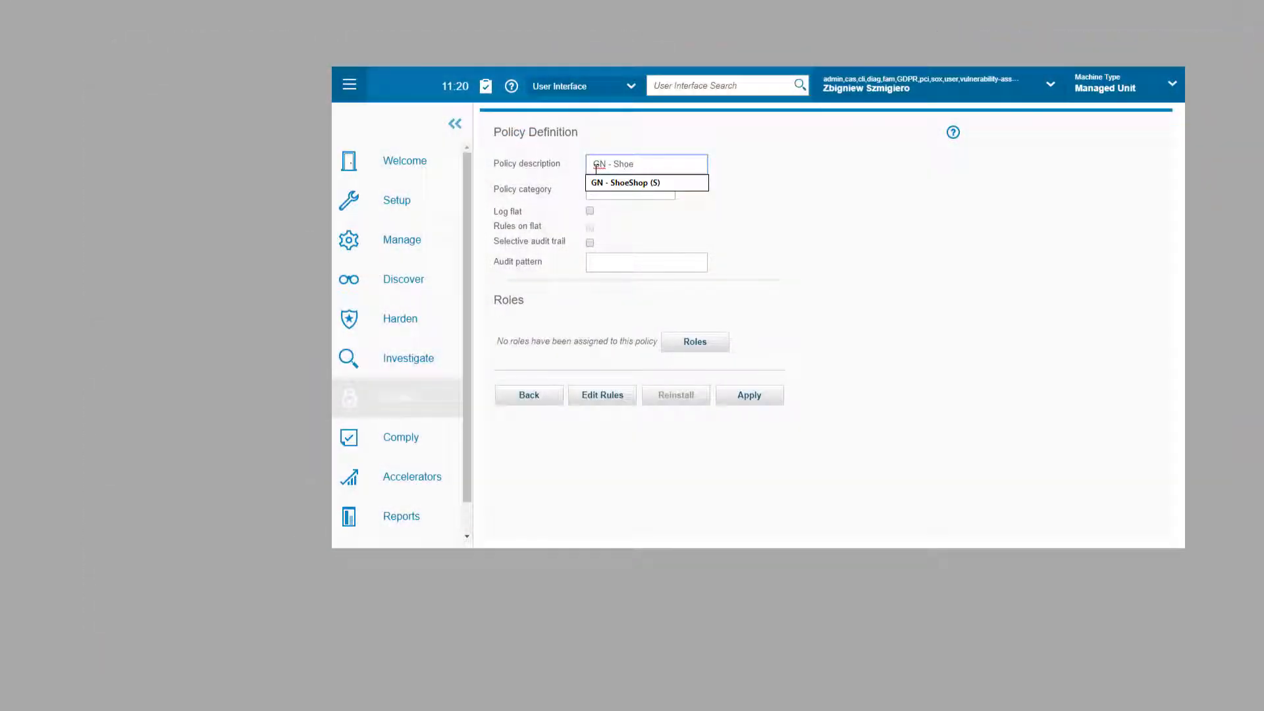
pyautogui.write('eShop (S')
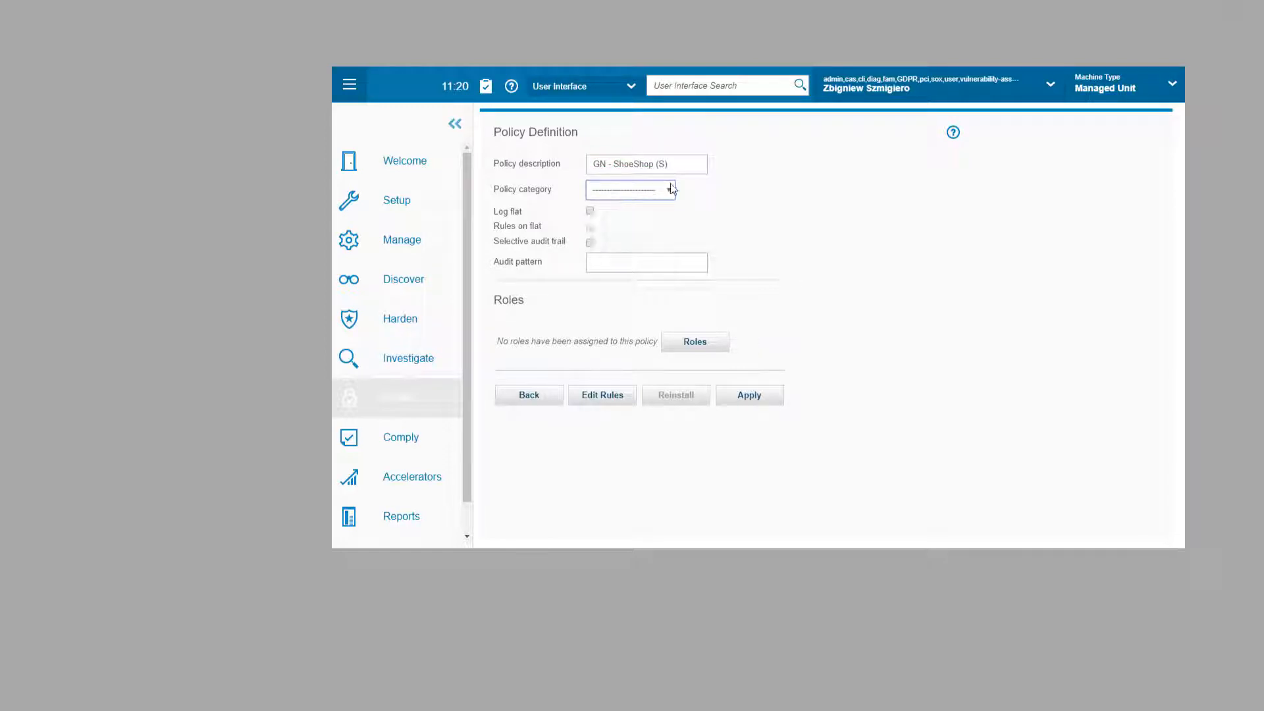
pyautogui.click(670, 190)
pyautogui.click(655, 214)
pyautogui.click(590, 242)
pyautogui.click(741, 397)
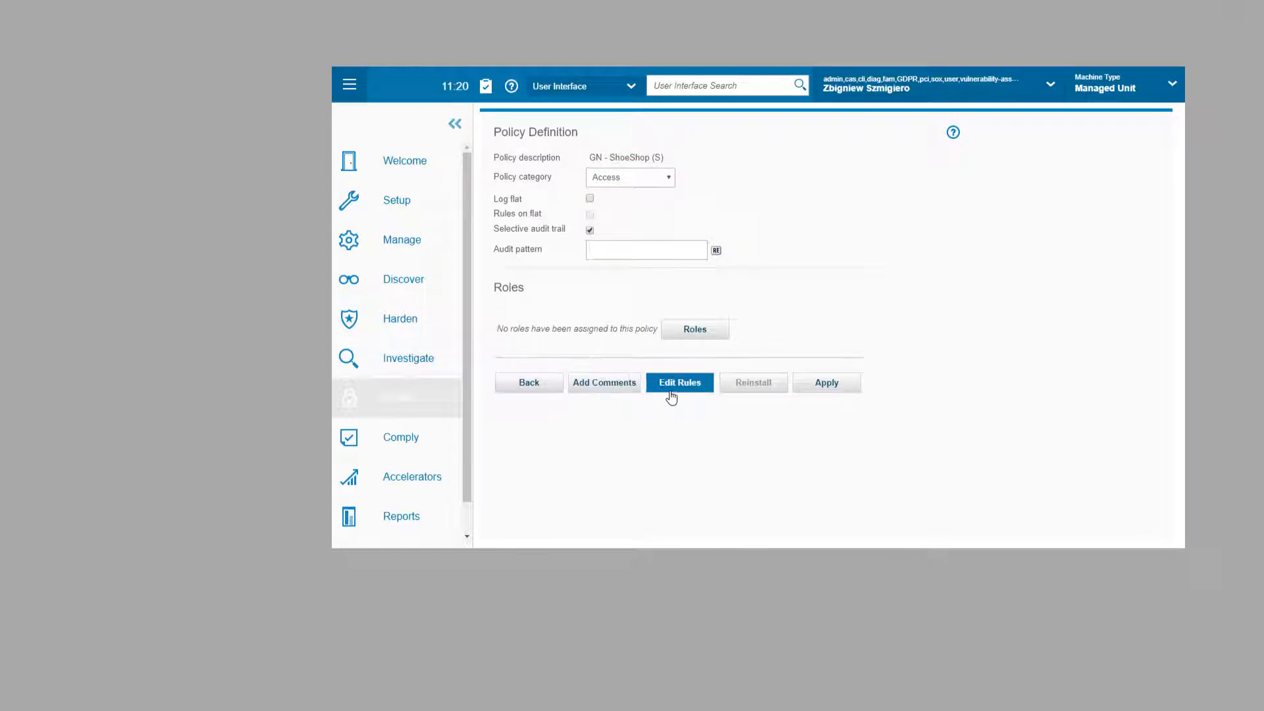
# Step: Start a new access rule in the policy's rule editor
pyautogui.click(675, 395)
pyautogui.click(596, 523)
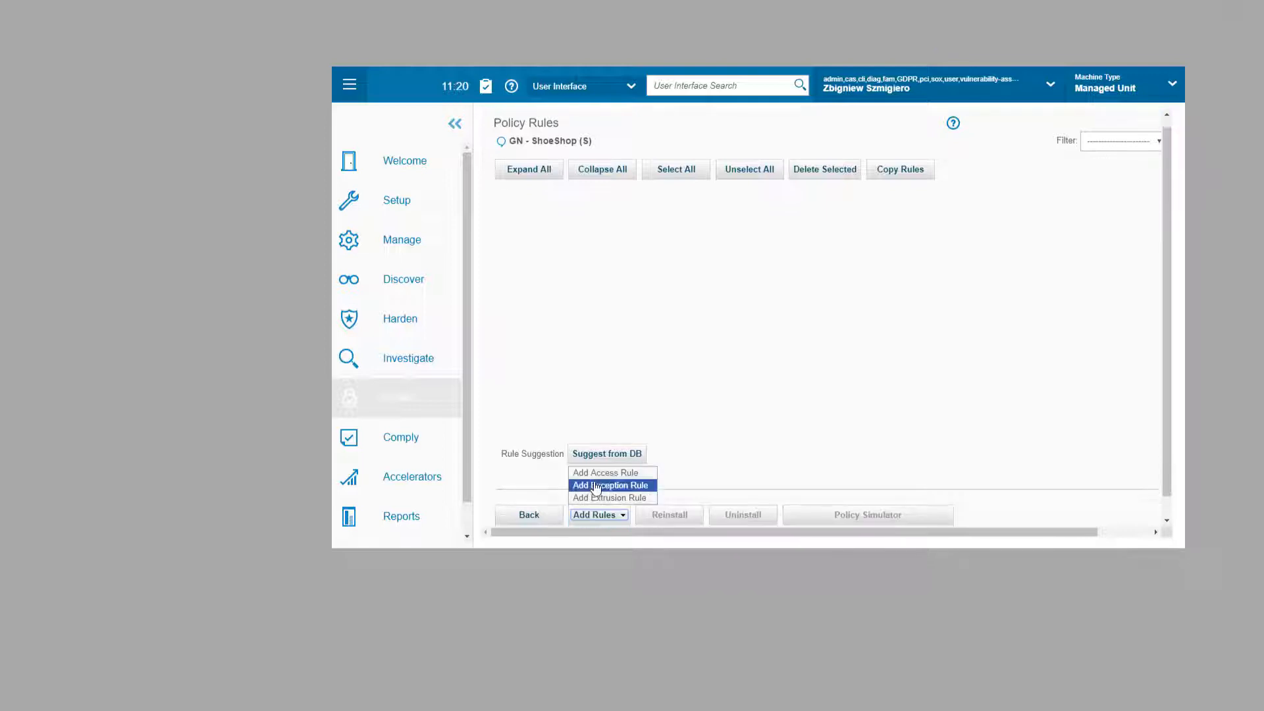
pyautogui.click(606, 471)
# Step: Describe rule 1 as 'Access APPUSER from non-application servers (TEST)', category Access, severity HIGH
pyautogui.click(566, 191)
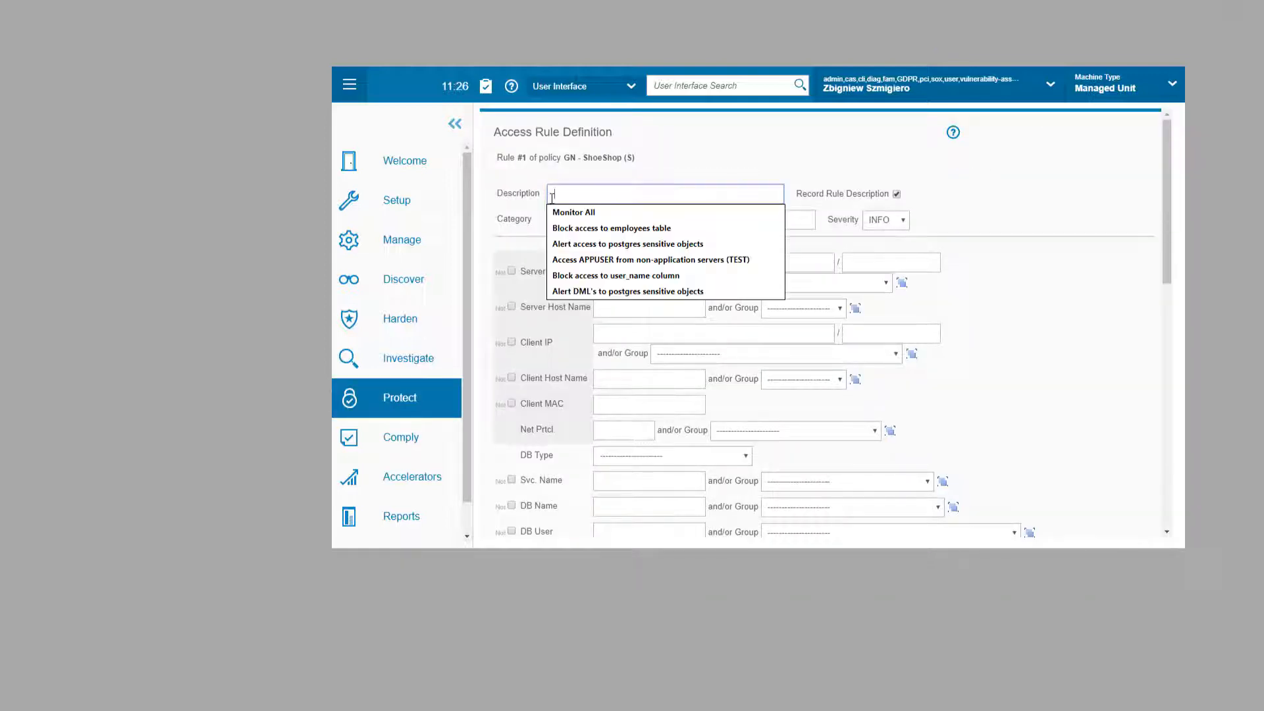
pyautogui.press('Down')
pyautogui.press('Down')
pyautogui.press('Down')
pyautogui.press('Down')
pyautogui.press('Return')
pyautogui.click(591, 219)
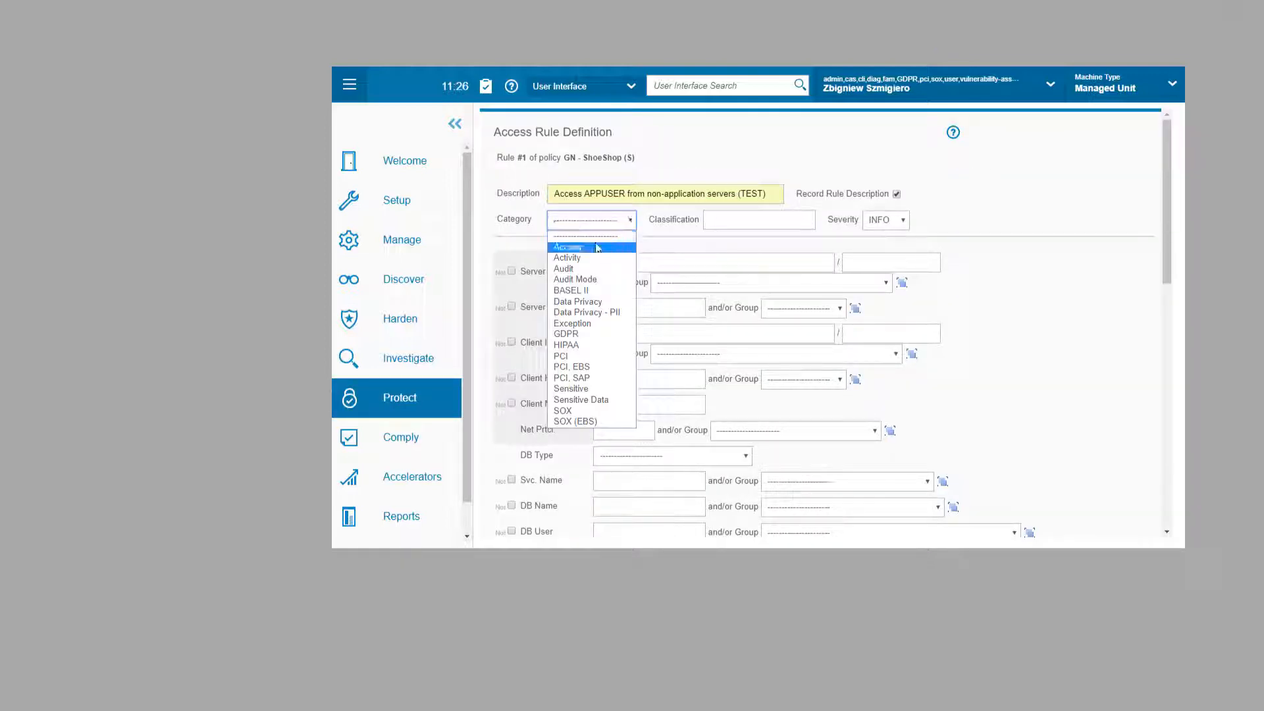
pyautogui.click(567, 245)
pyautogui.click(887, 220)
pyautogui.click(880, 279)
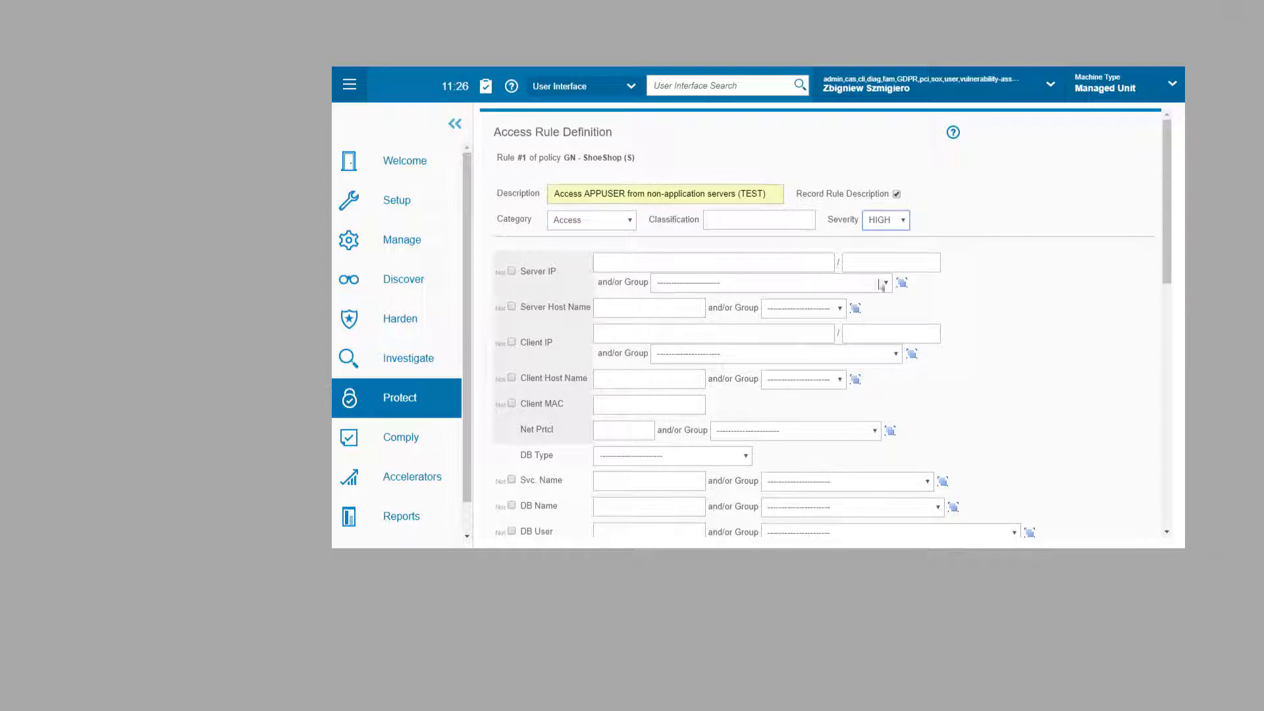
# Step: Leave Server IP blank and open the Server IP group definitions
pyautogui.click(655, 263)
pyautogui.write('192.1')
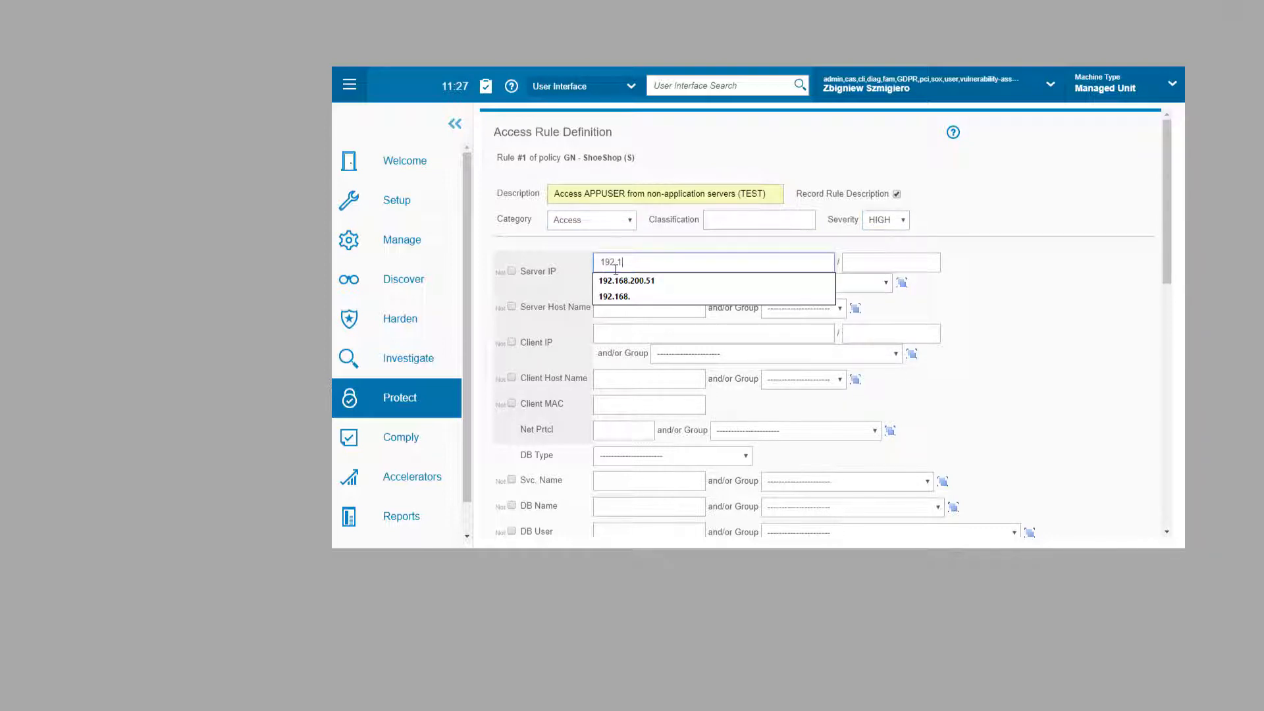
pyautogui.write('68.200.')
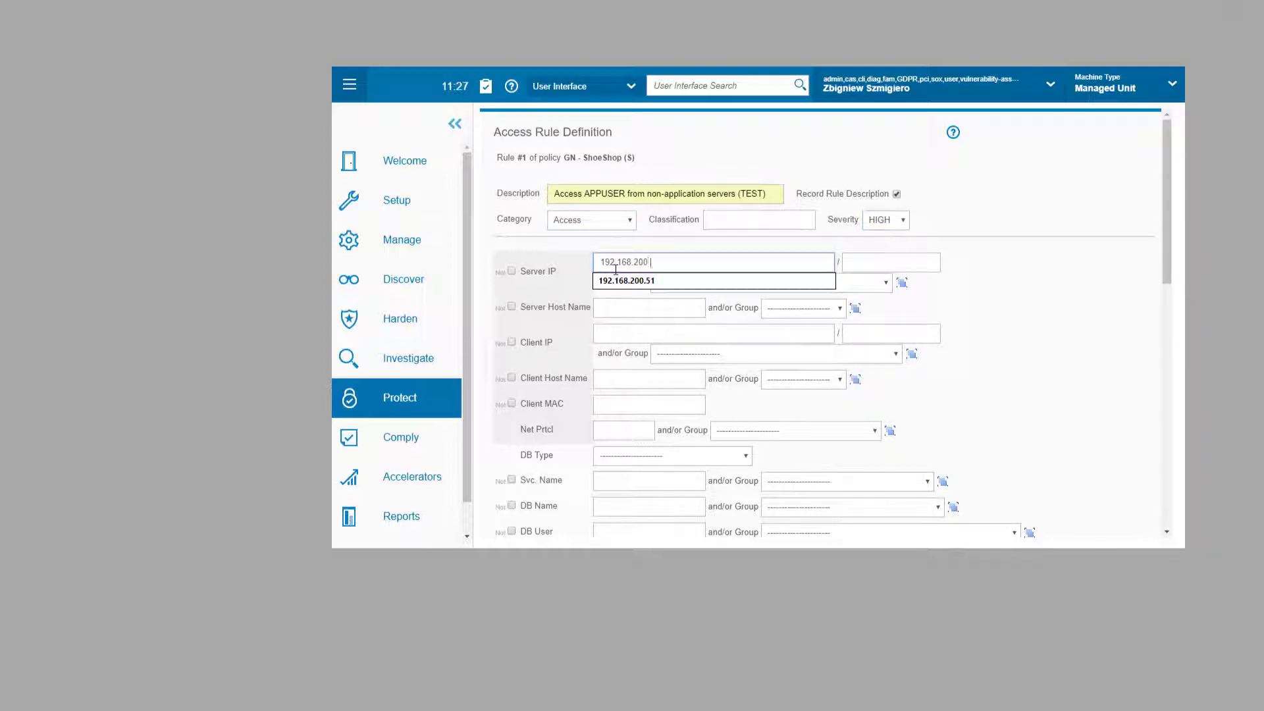
pyautogui.write('31')
pyautogui.press('BackSpace')
pyautogui.press('BackSpace')
pyautogui.press('BackSpace')
pyautogui.press('BackSpace')
pyautogui.press('BackSpace')
pyautogui.press('BackSpace')
pyautogui.press('BackSpace')
pyautogui.press('BackSpace')
pyautogui.press('BackSpace')
pyautogui.press('BackSpace')
pyautogui.press('BackSpace')
pyautogui.press('BackSpace')
pyautogui.press('BackSpace')
pyautogui.press('BackSpace')
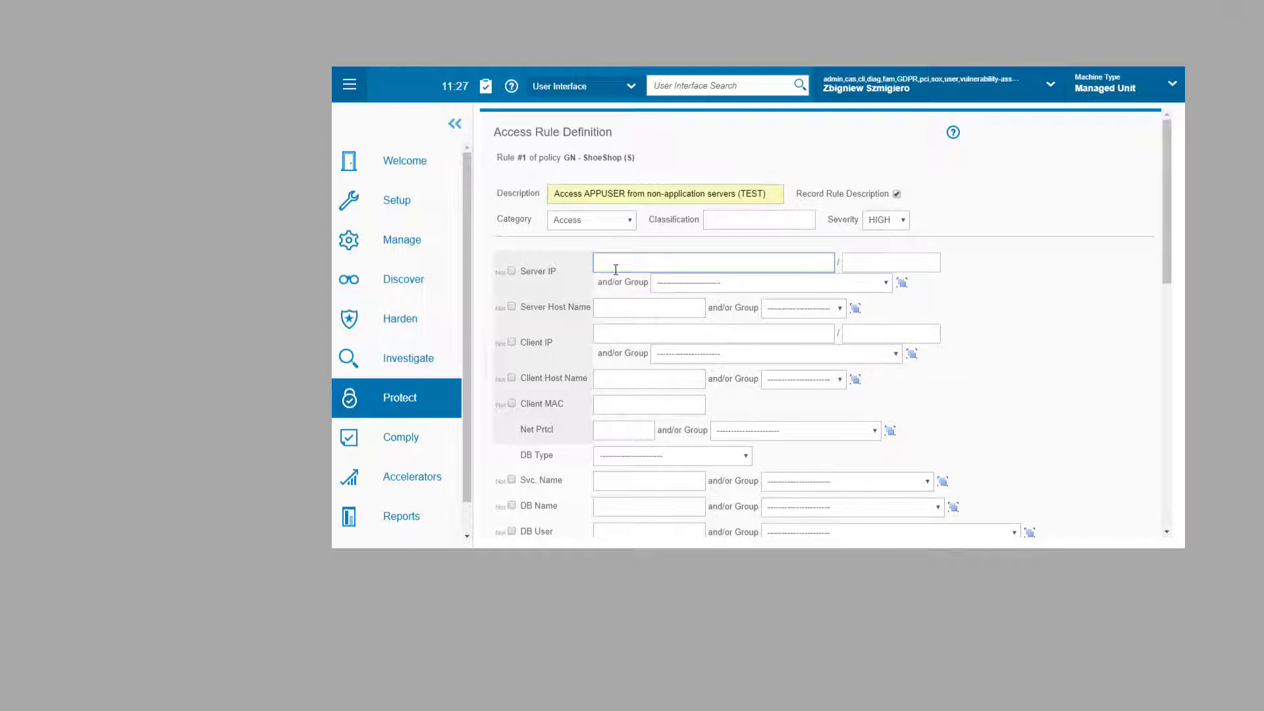
pyautogui.click(886, 287)
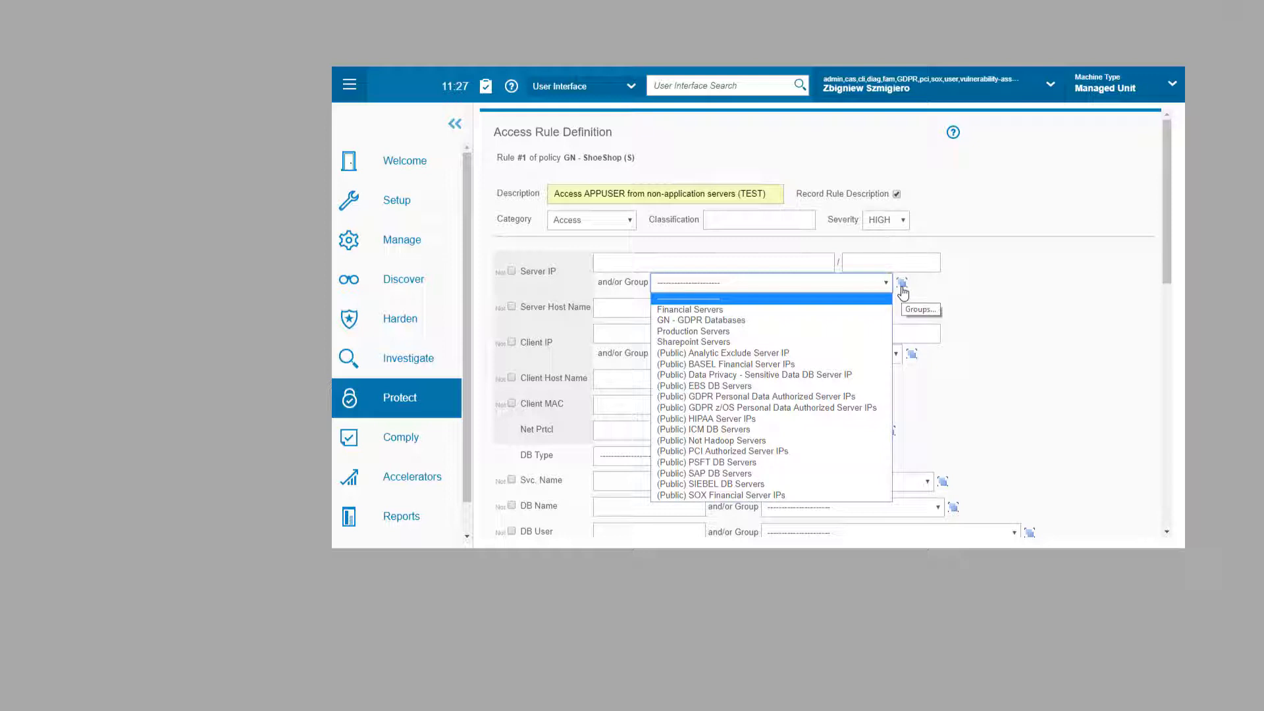
pyautogui.click(902, 285)
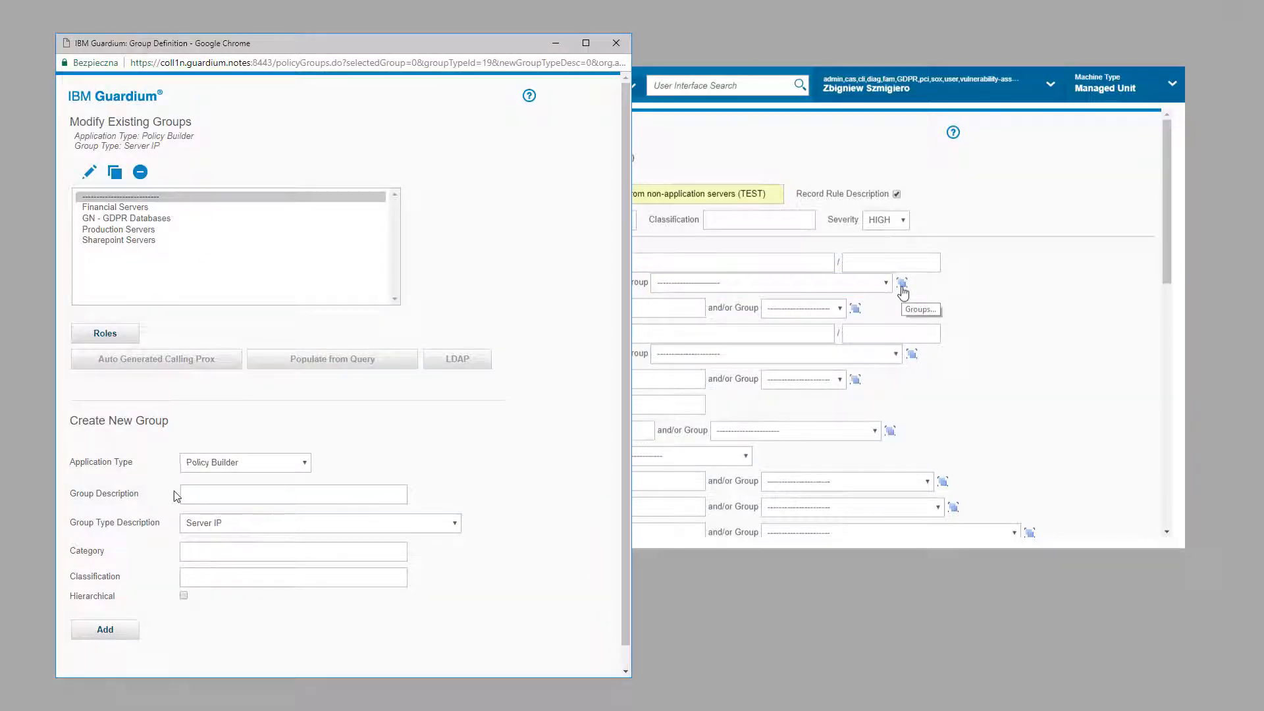
# Step: Create the Server IP group 'GN - ShoeShop DB Servers (TEST)'
pyautogui.click(189, 493)
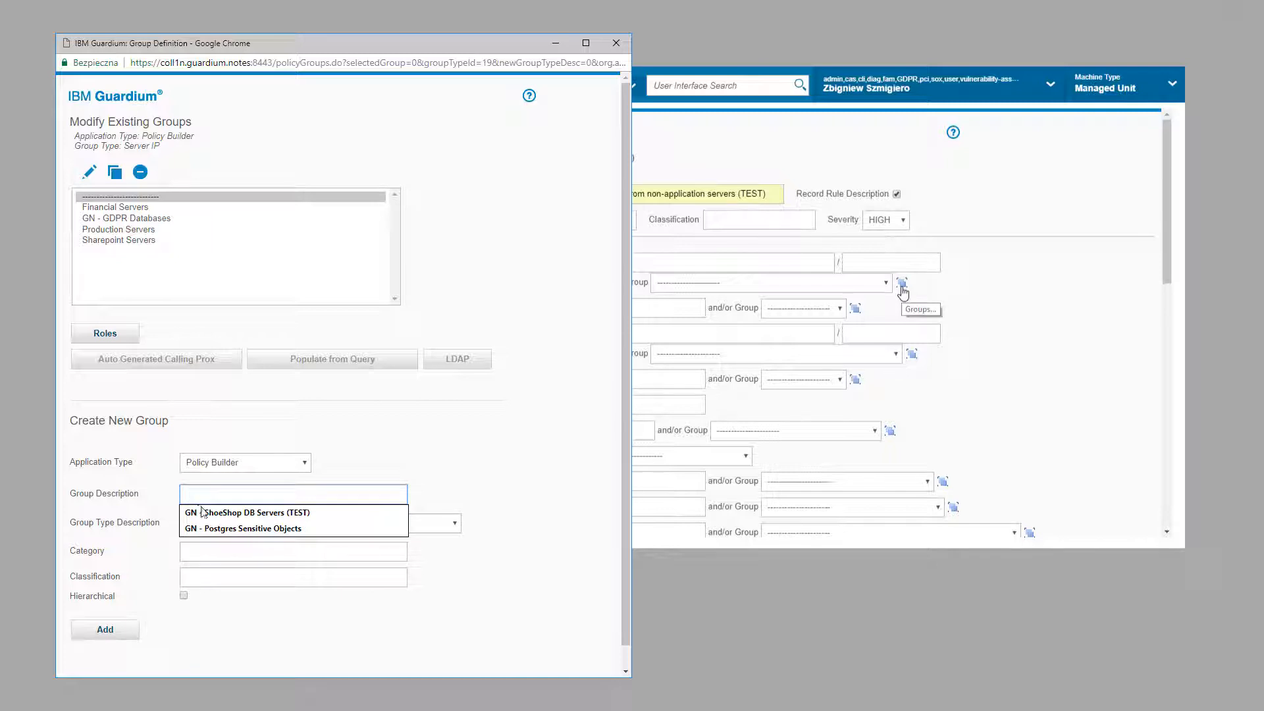
pyautogui.click(204, 513)
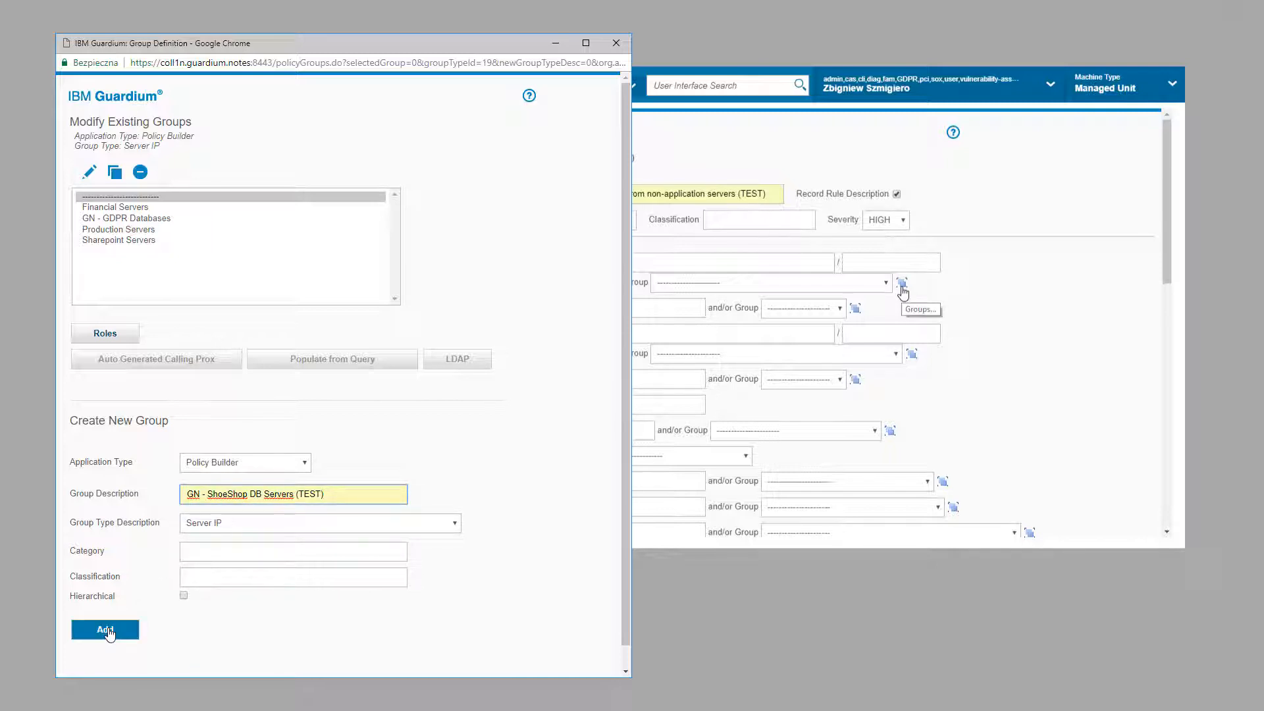
pyautogui.click(107, 630)
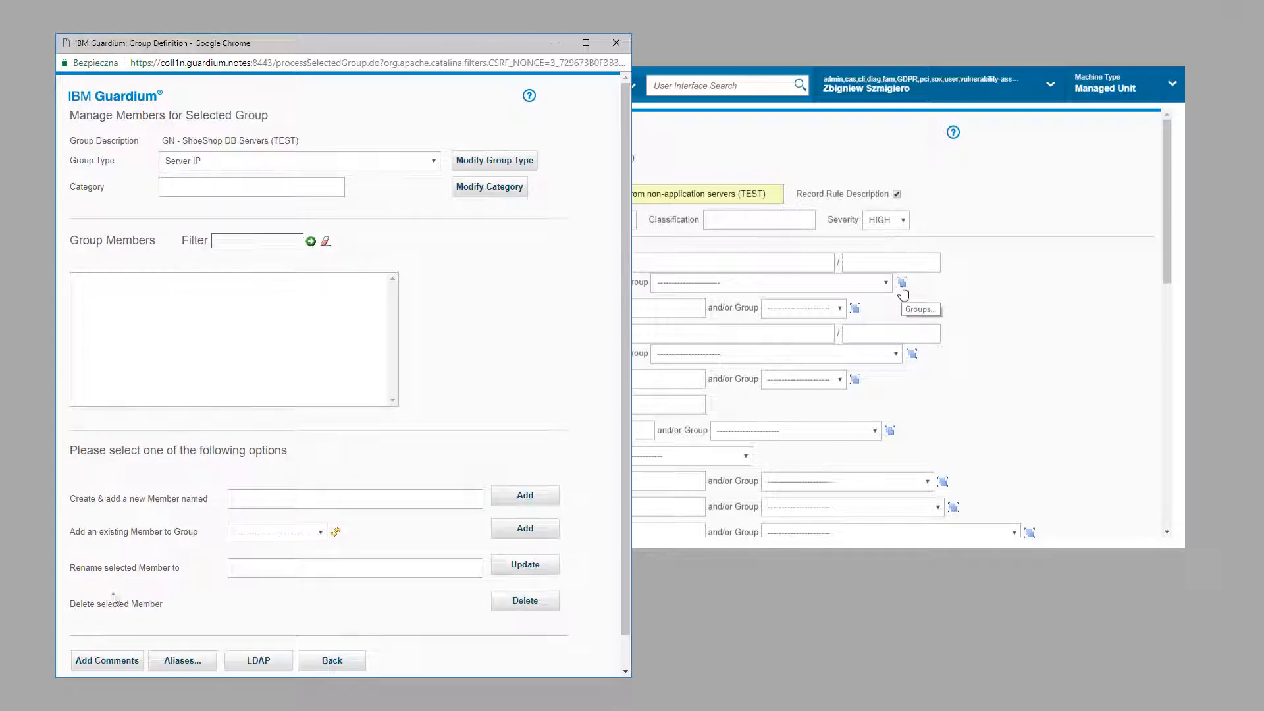
# Step: Add members 192.168.200.31 and 192.168.200.33 to the group, then go back to the rule
pyautogui.click(273, 498)
pyautogui.write('192.1')
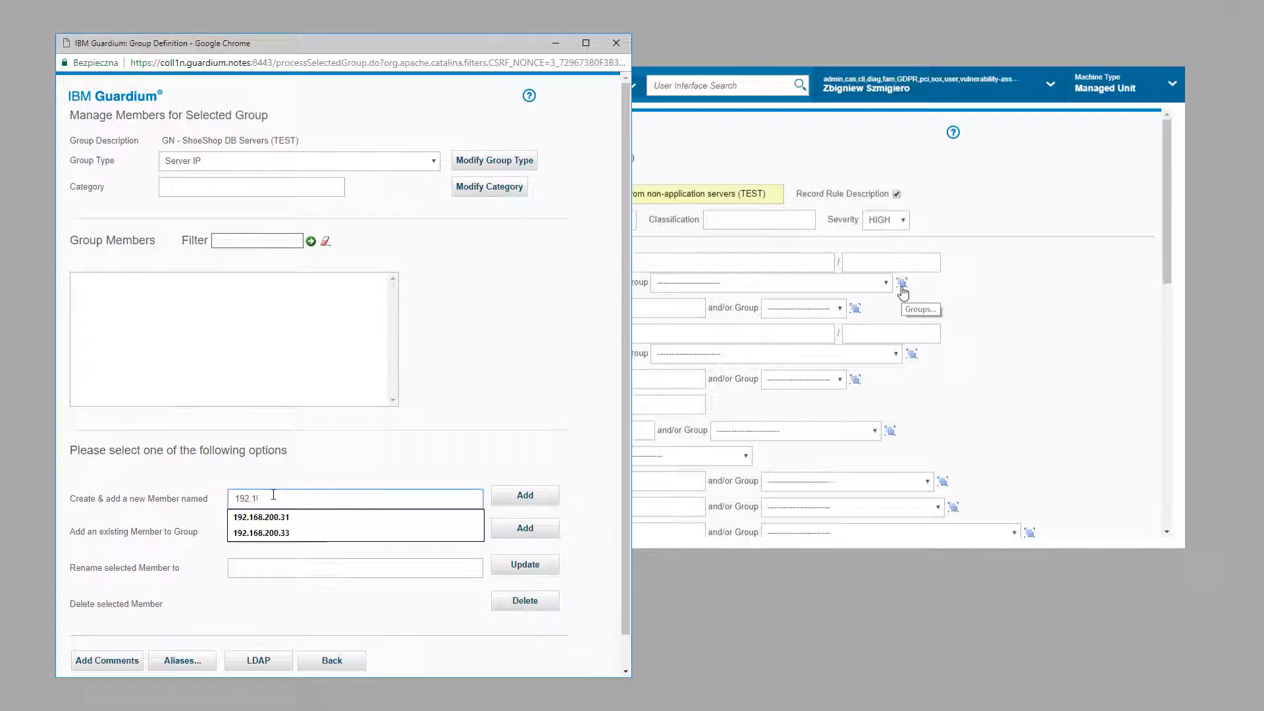
pyautogui.write('68.200.31')
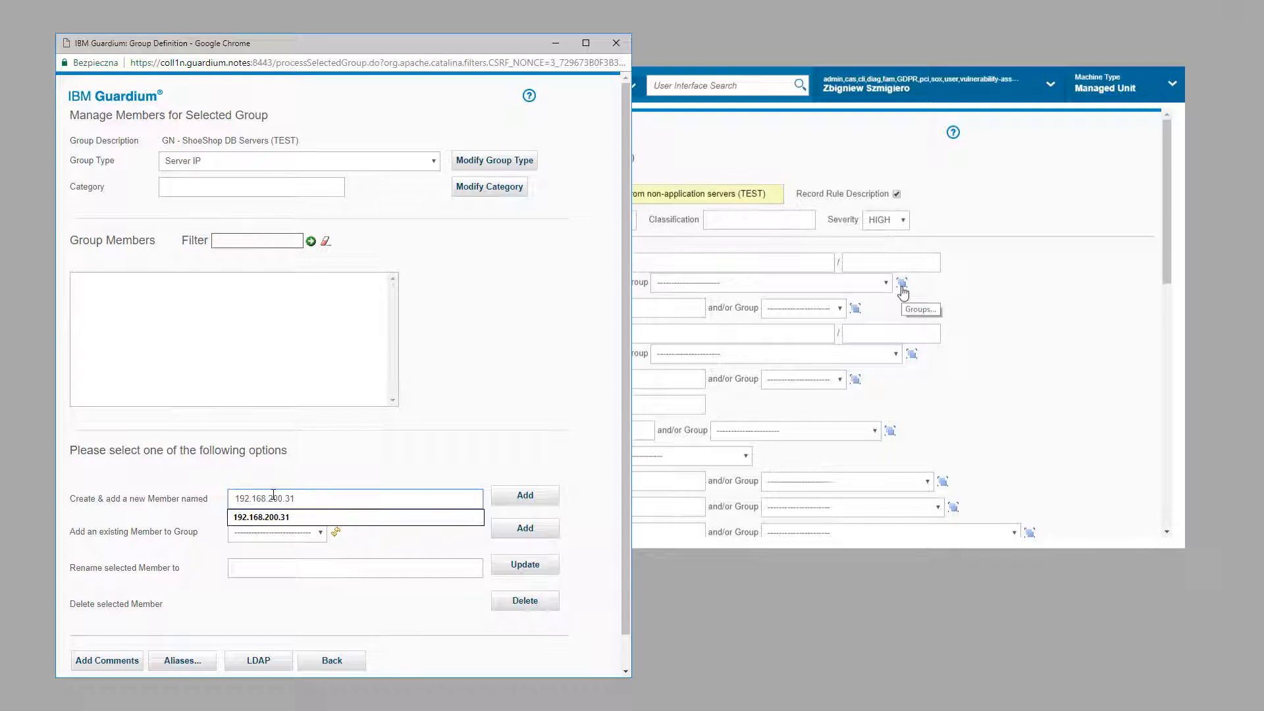
pyautogui.click(524, 495)
pyautogui.click(366, 506)
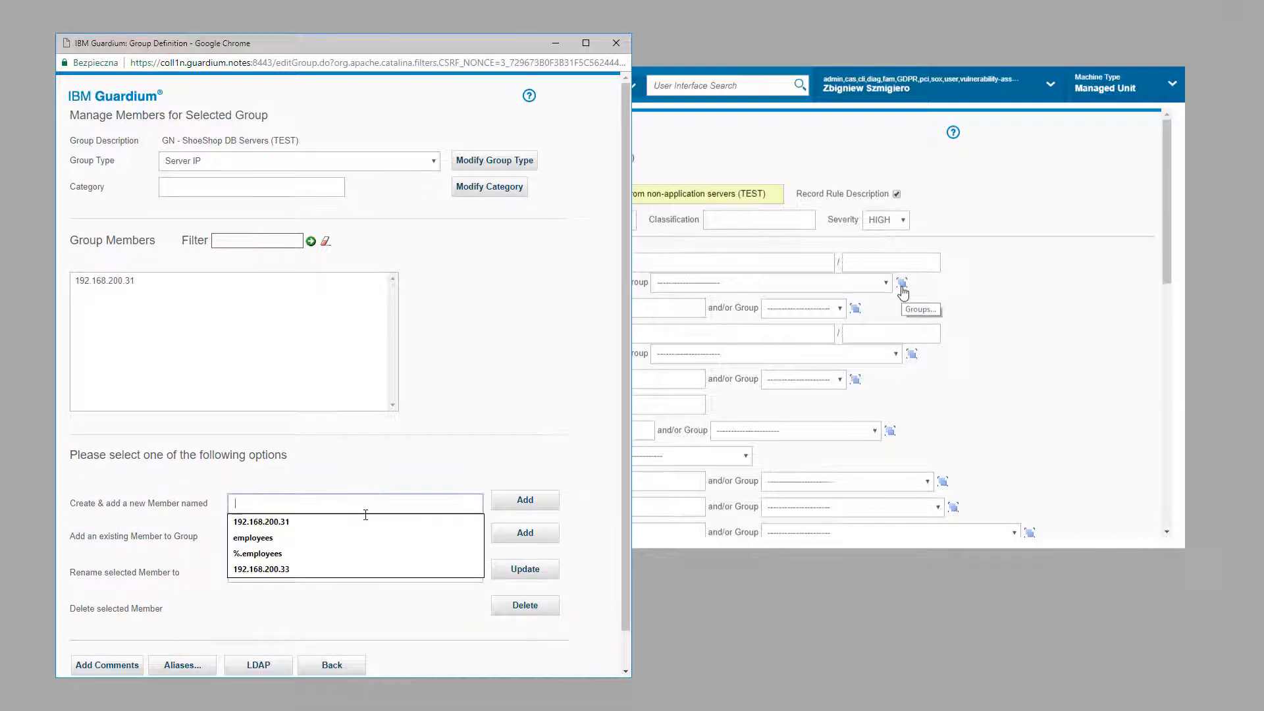
pyautogui.click(283, 569)
pyautogui.click(506, 503)
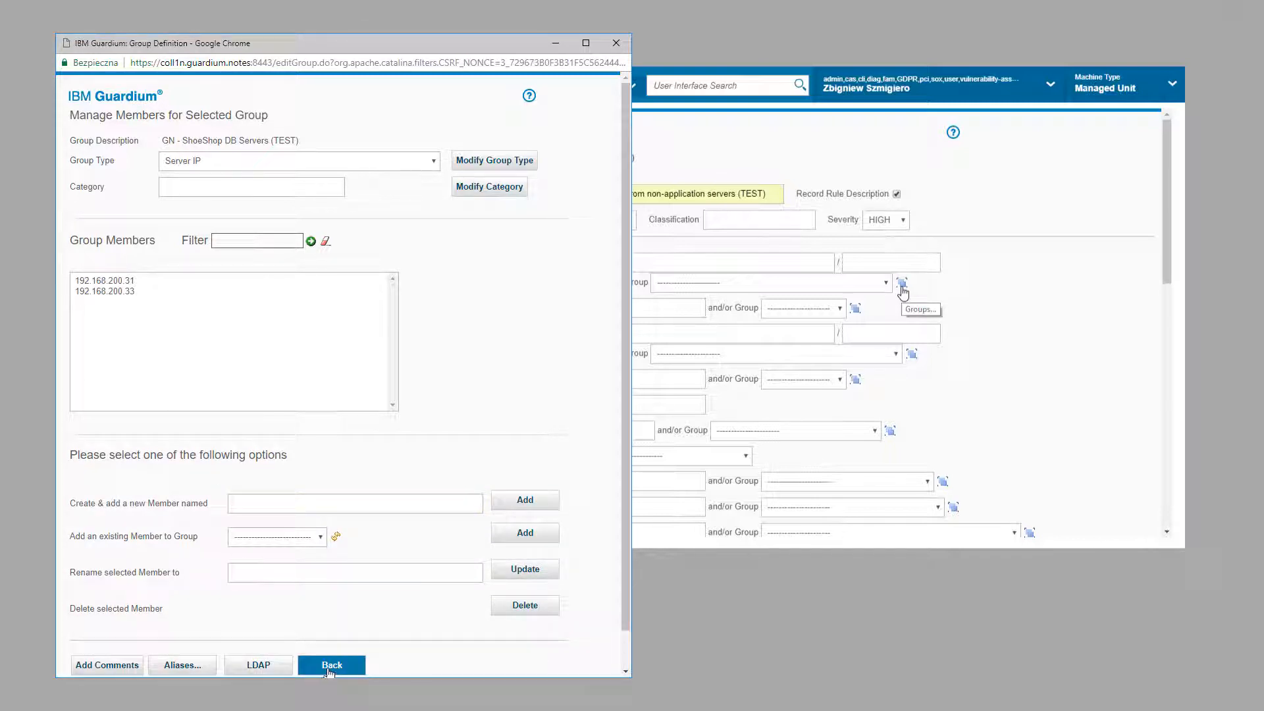
pyautogui.click(331, 666)
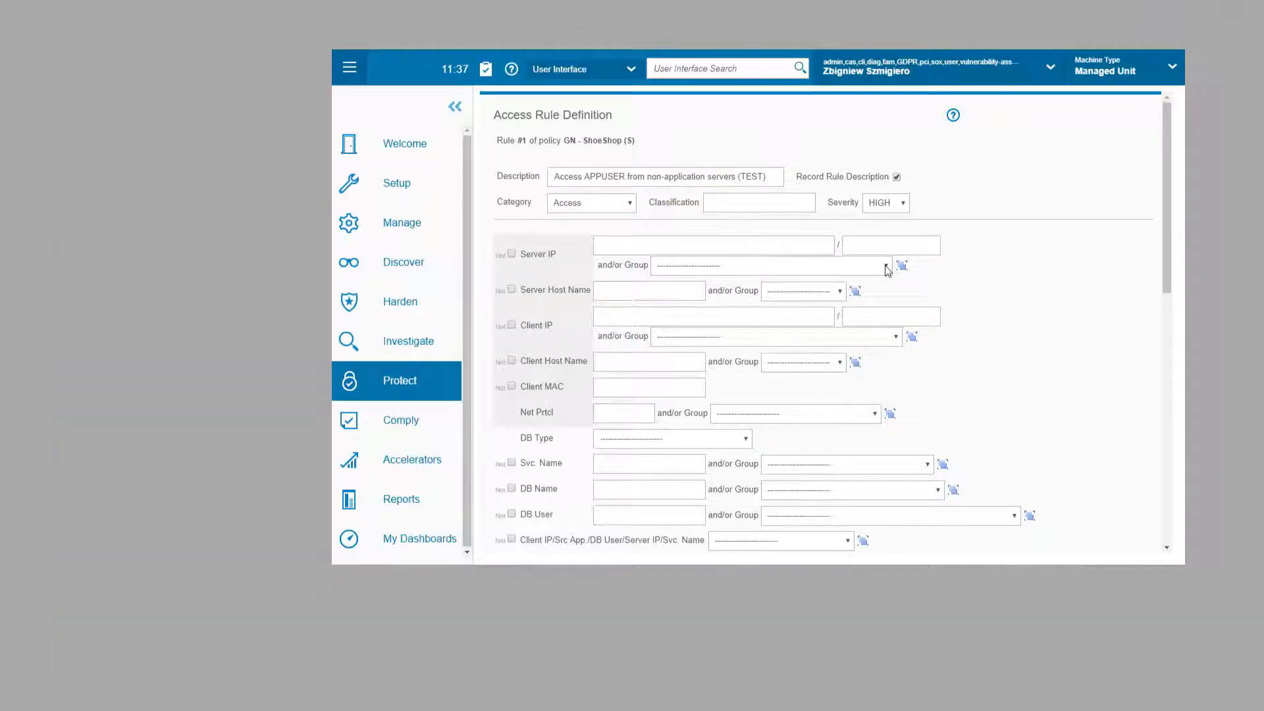
# Step: Target the GN - ShoeShop DB Servers (TEST) group and exclude client IP 192.168.200.29 / 32
pyautogui.click(859, 269)
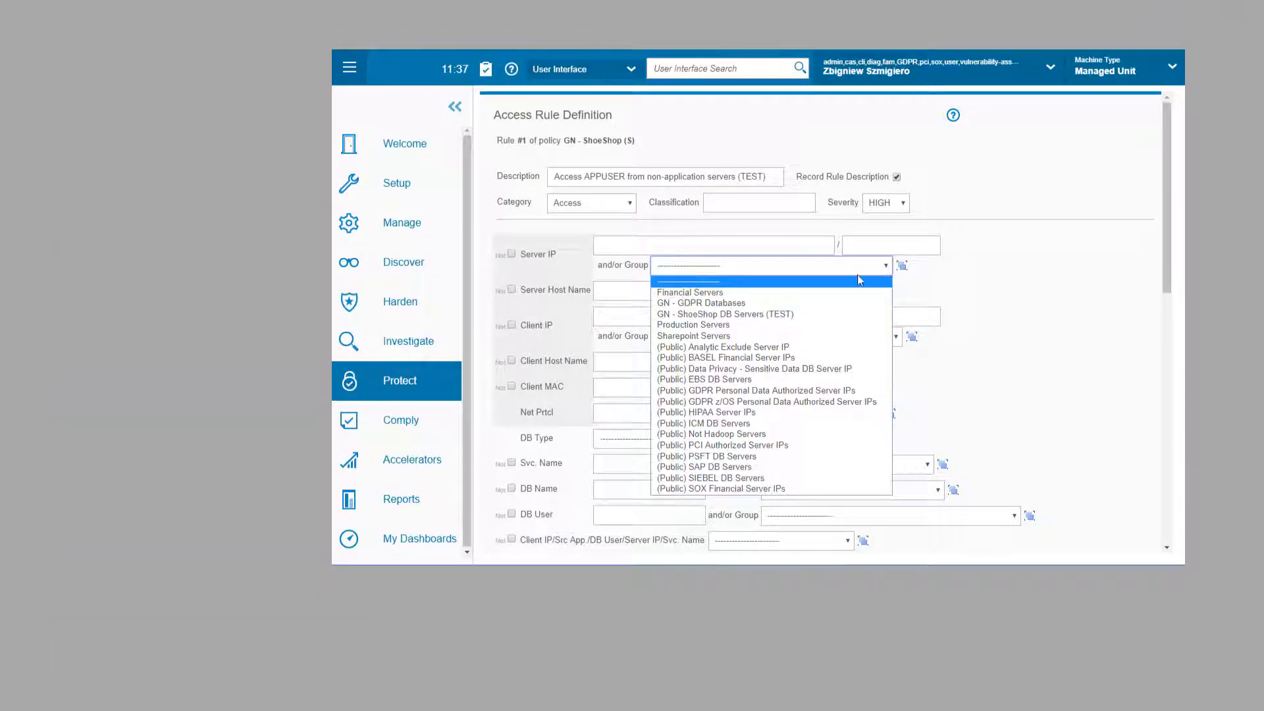
pyautogui.click(714, 314)
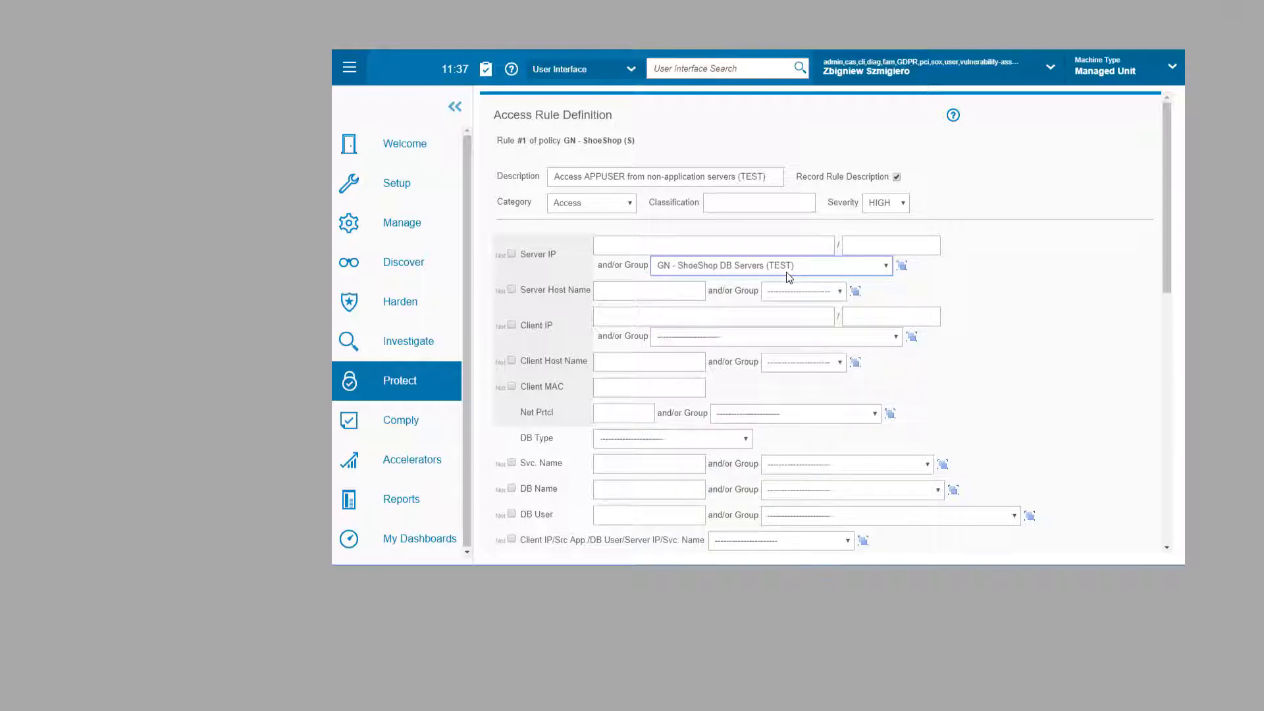
pyautogui.click(512, 325)
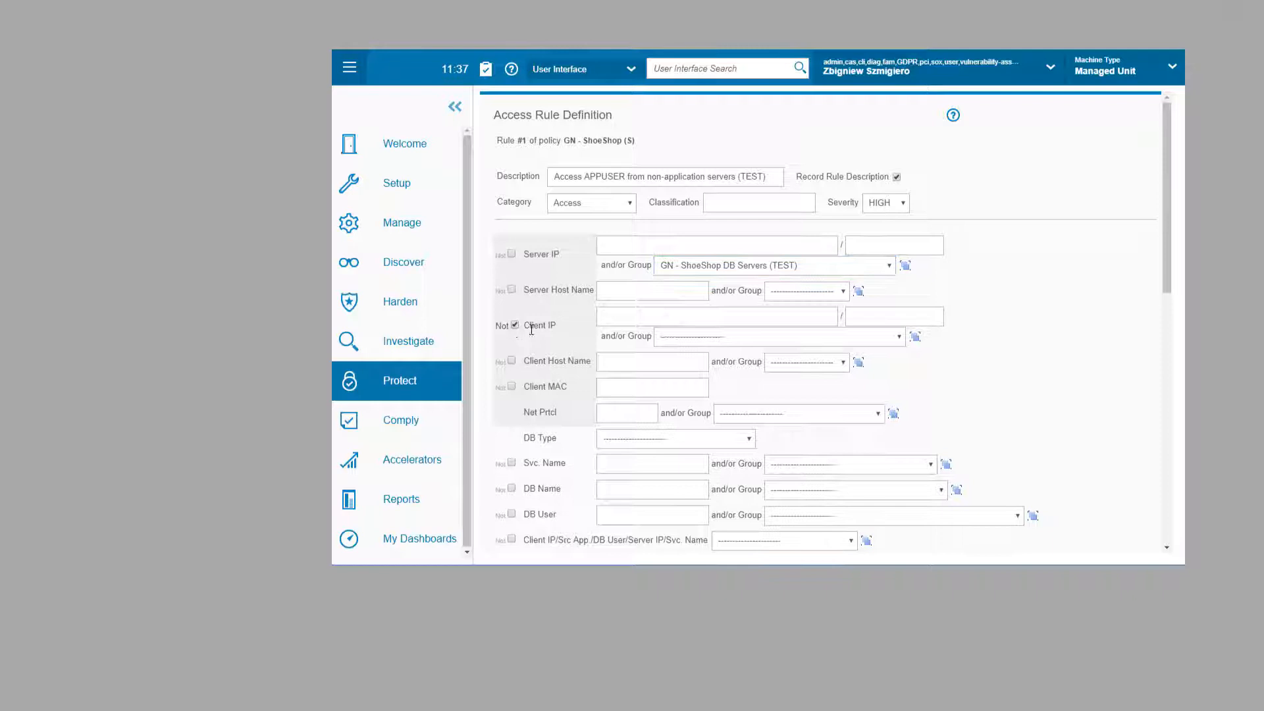
pyautogui.click(617, 317)
pyautogui.click(618, 334)
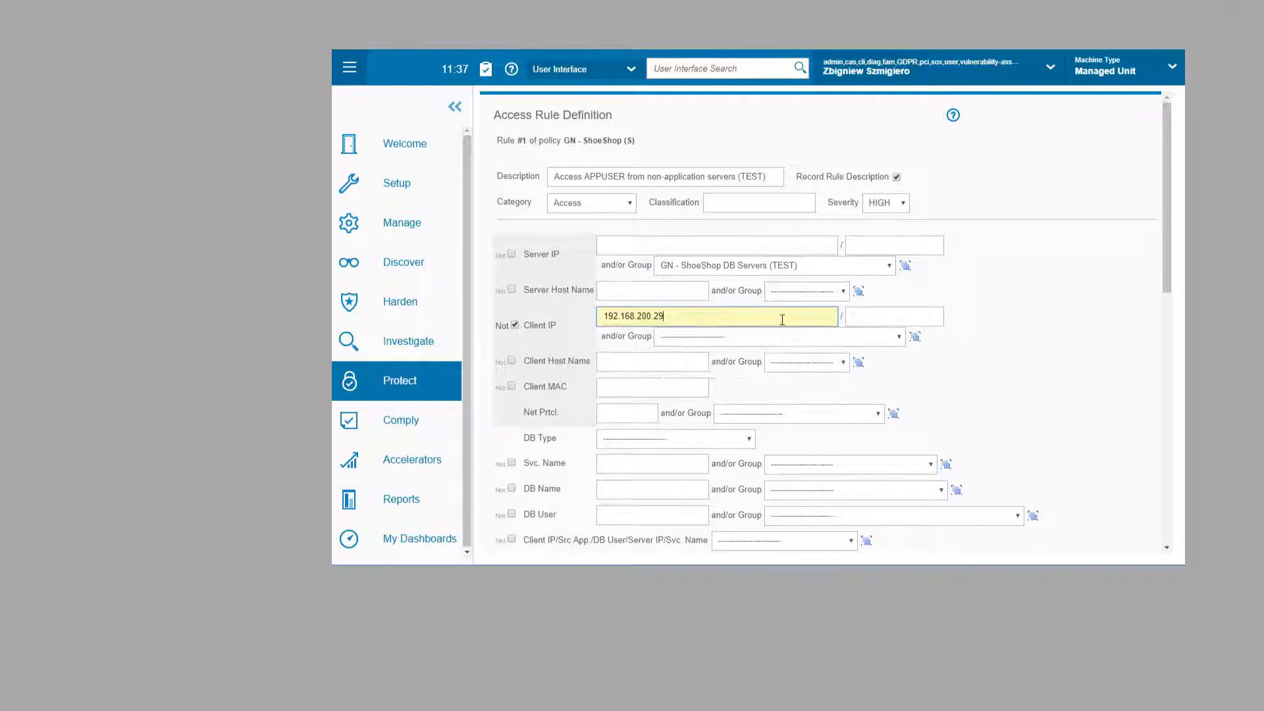
pyautogui.click(851, 316)
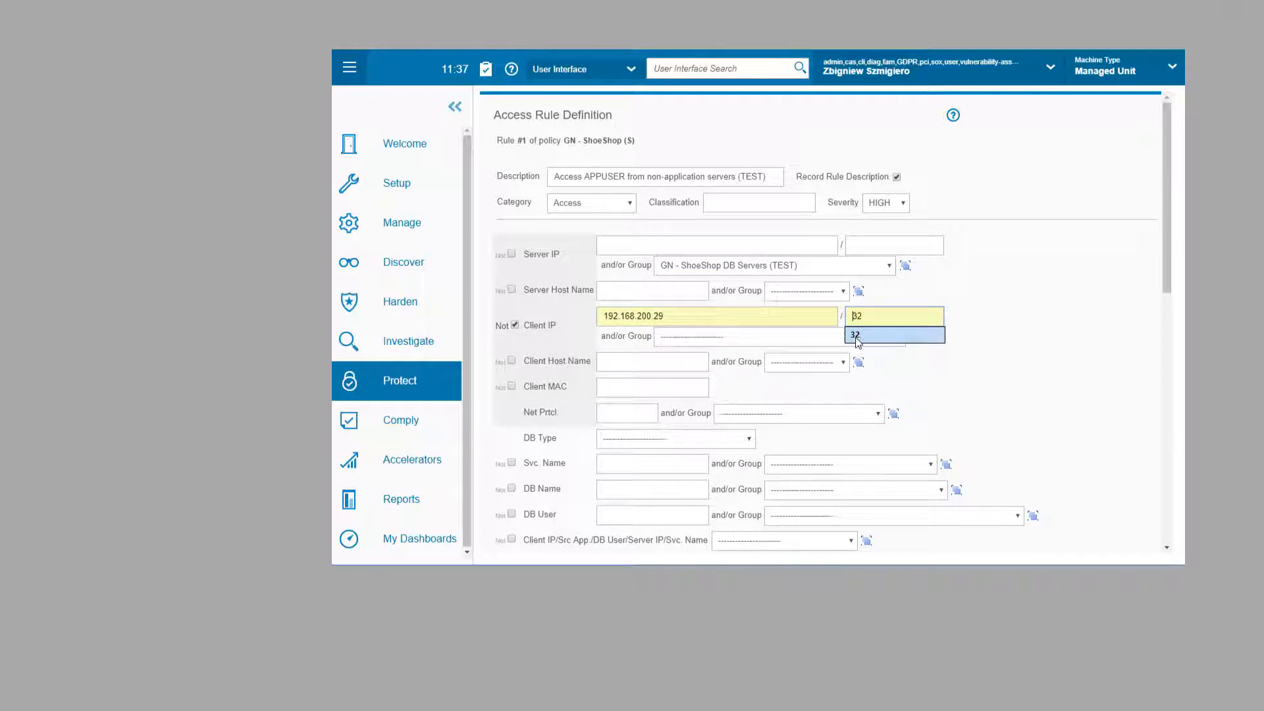
pyautogui.click(847, 334)
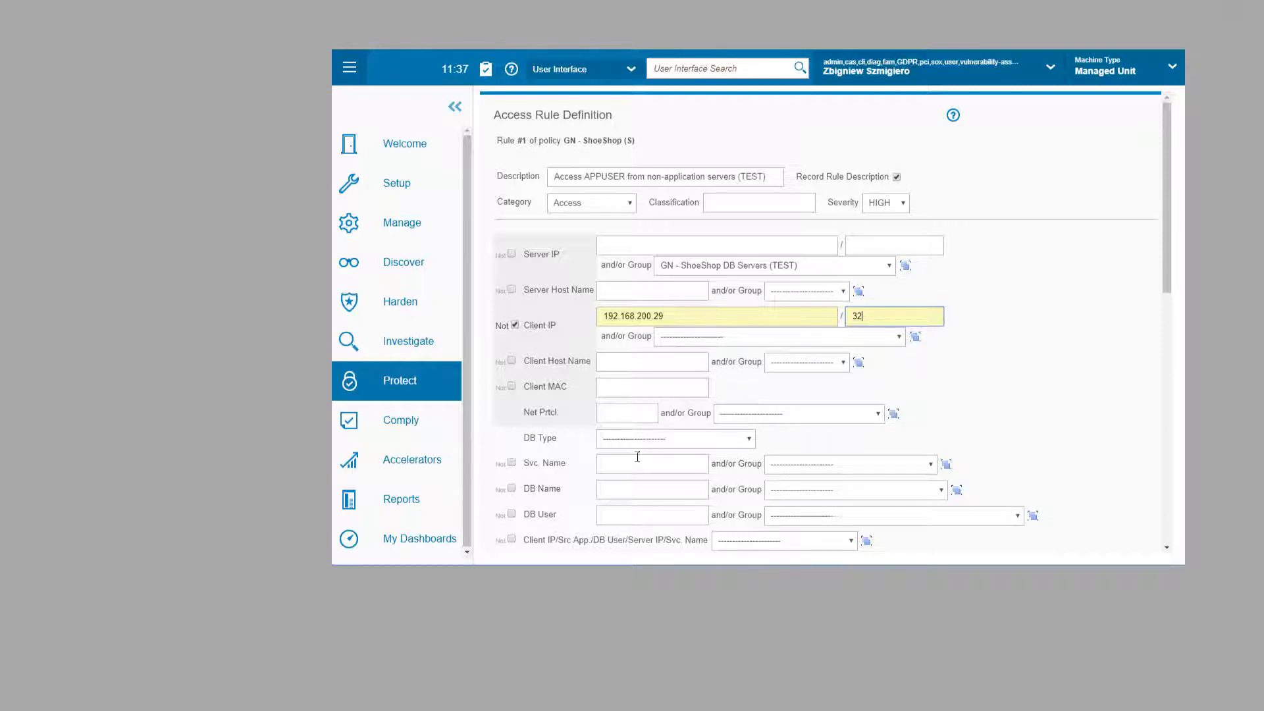
# Step: Set the rule's DB User to APPUSER
pyautogui.click(615, 515)
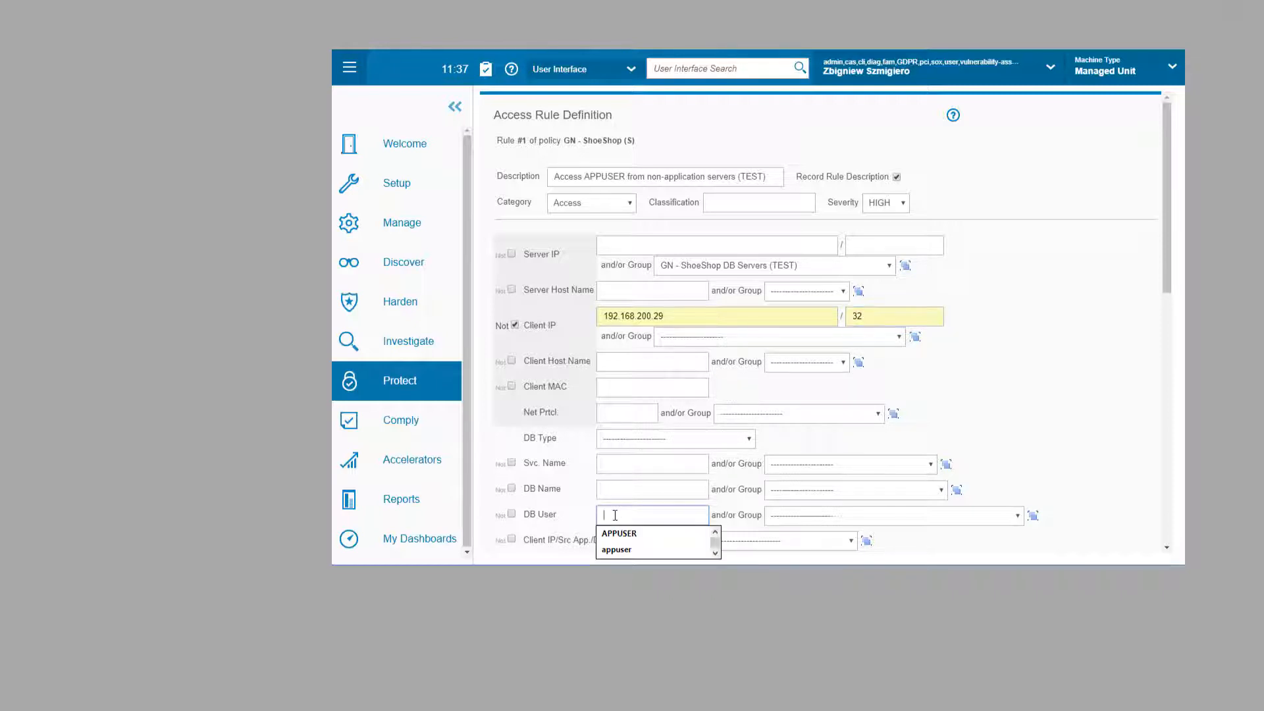
pyautogui.click(621, 537)
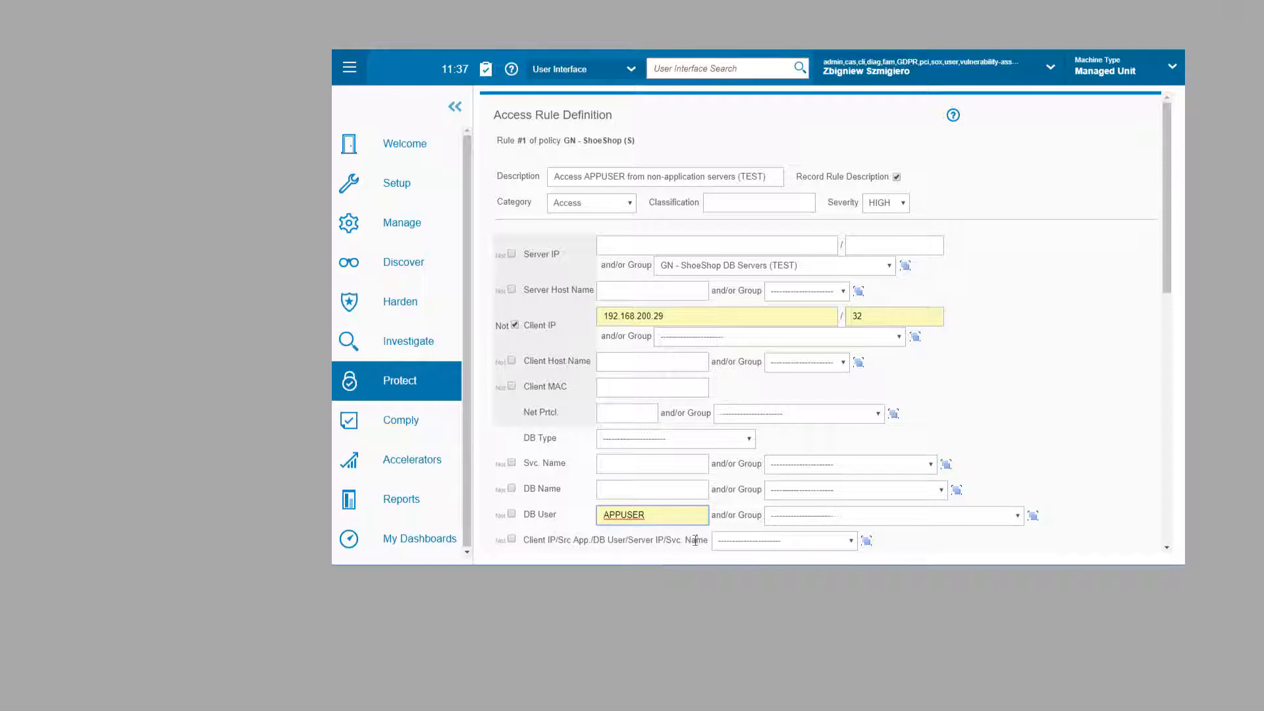
pyautogui.scroll(-5, 739, 520)
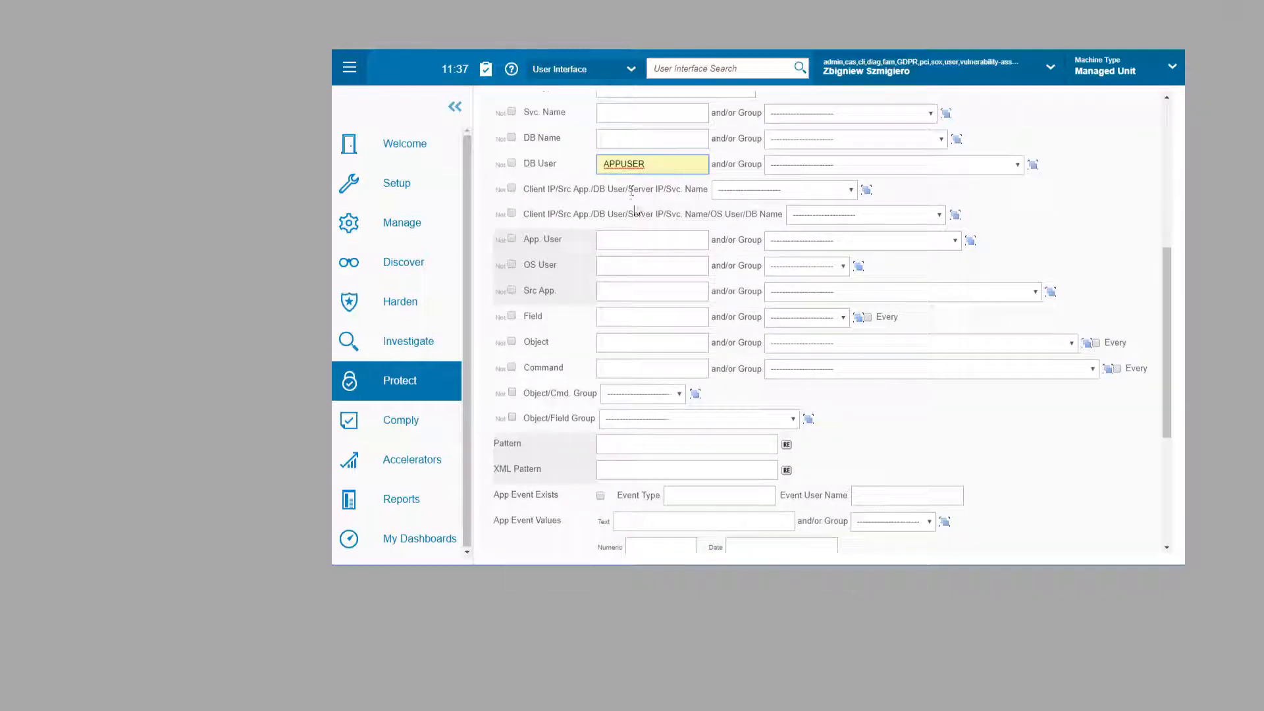
pyautogui.scroll(-4, 626, 461)
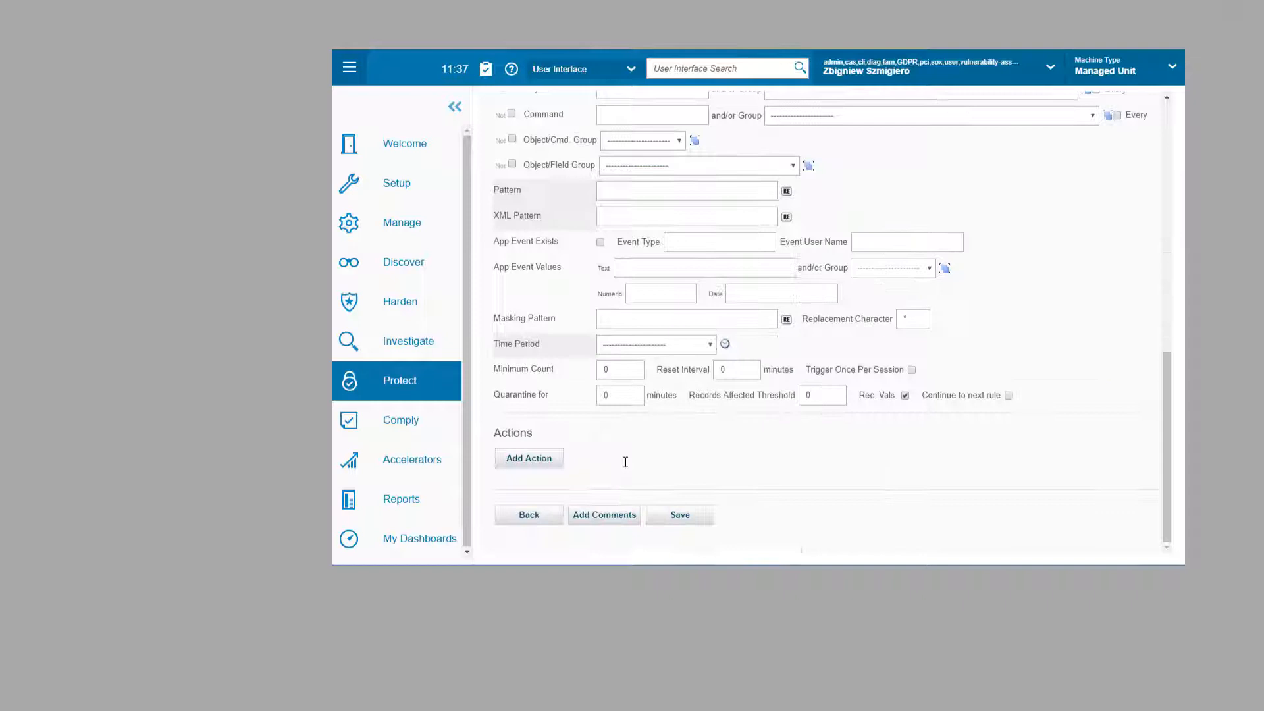
# Step: Add an ALERT ONCE PER SESSION action with a SYSLOG receiver to the rule
pyautogui.click(527, 463)
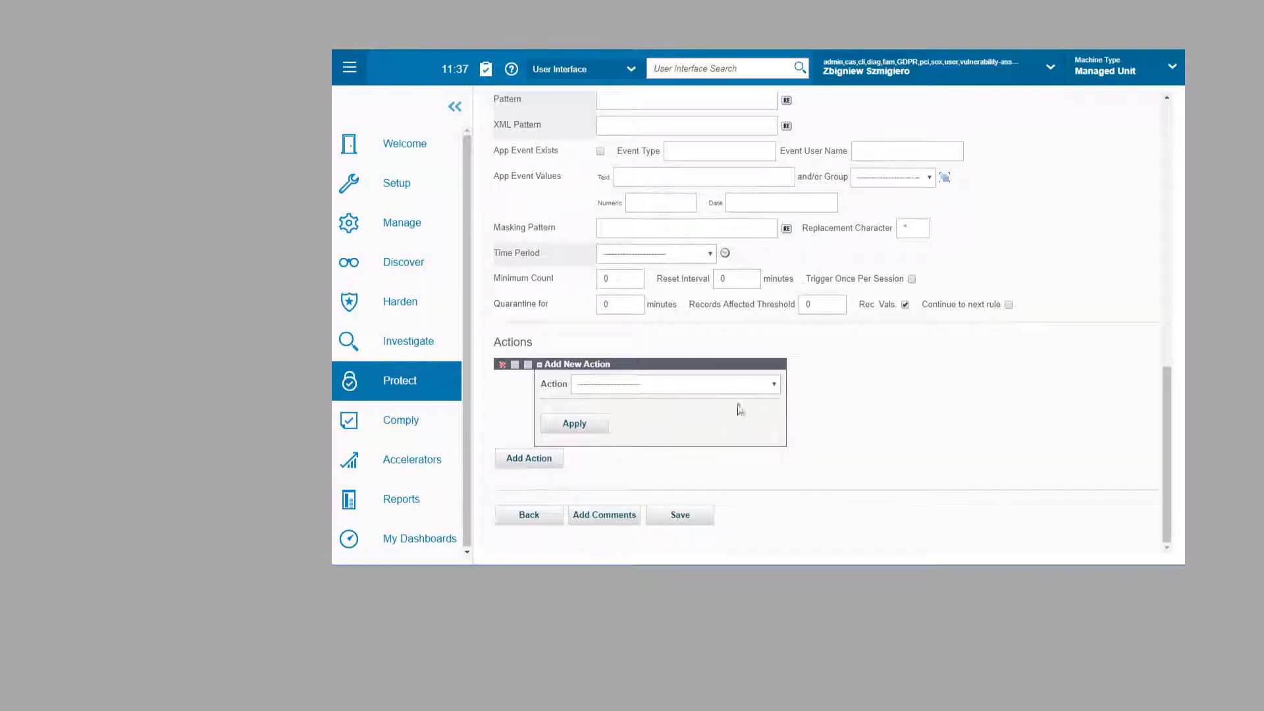
pyautogui.click(774, 384)
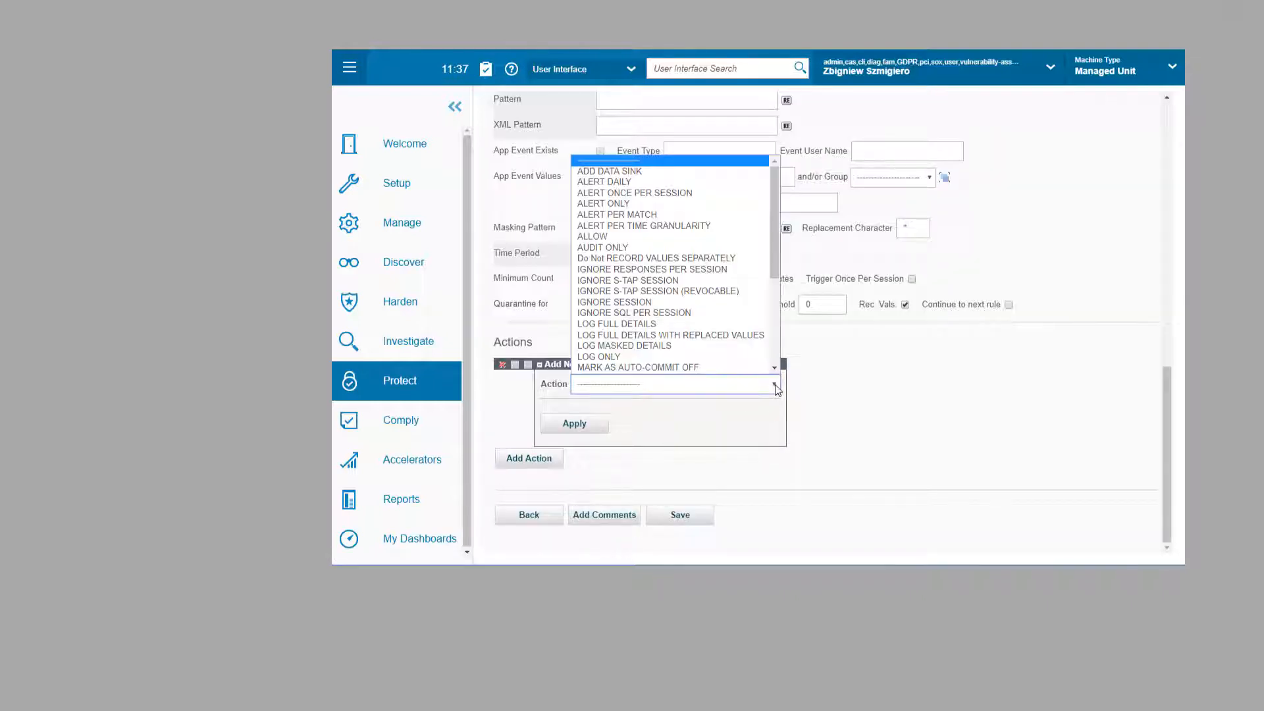
pyautogui.click(656, 193)
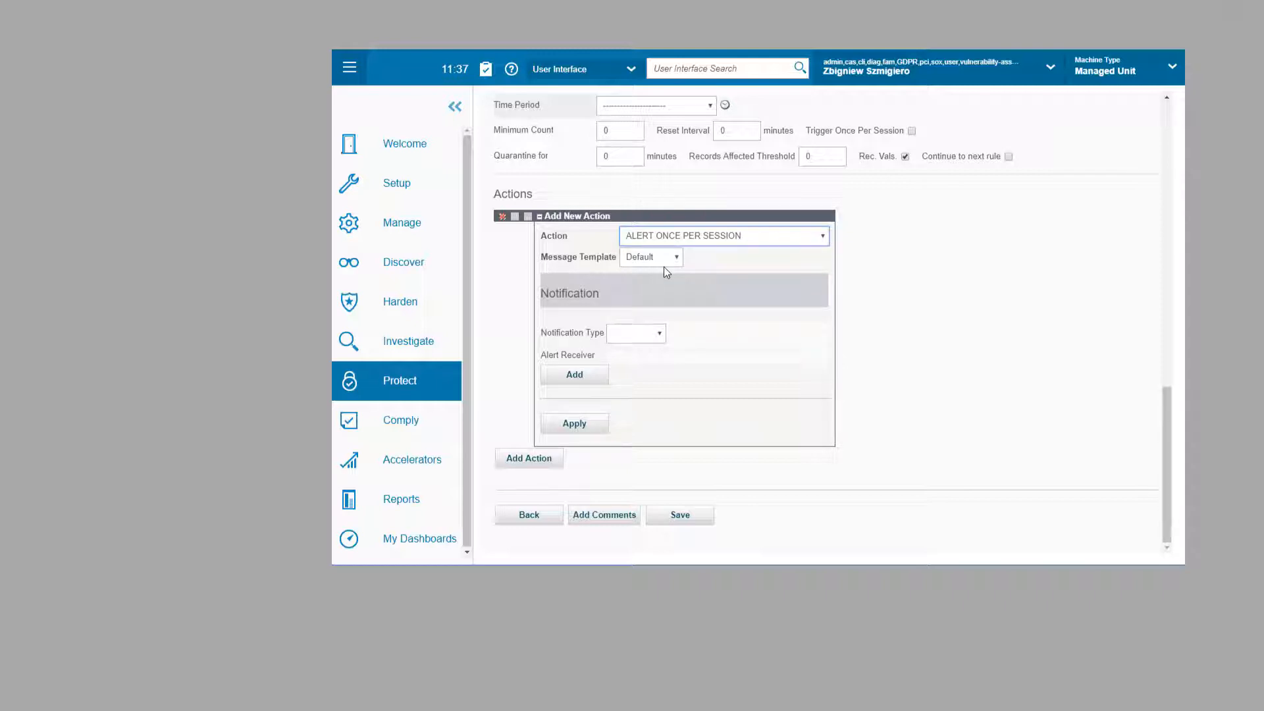
pyautogui.click(659, 334)
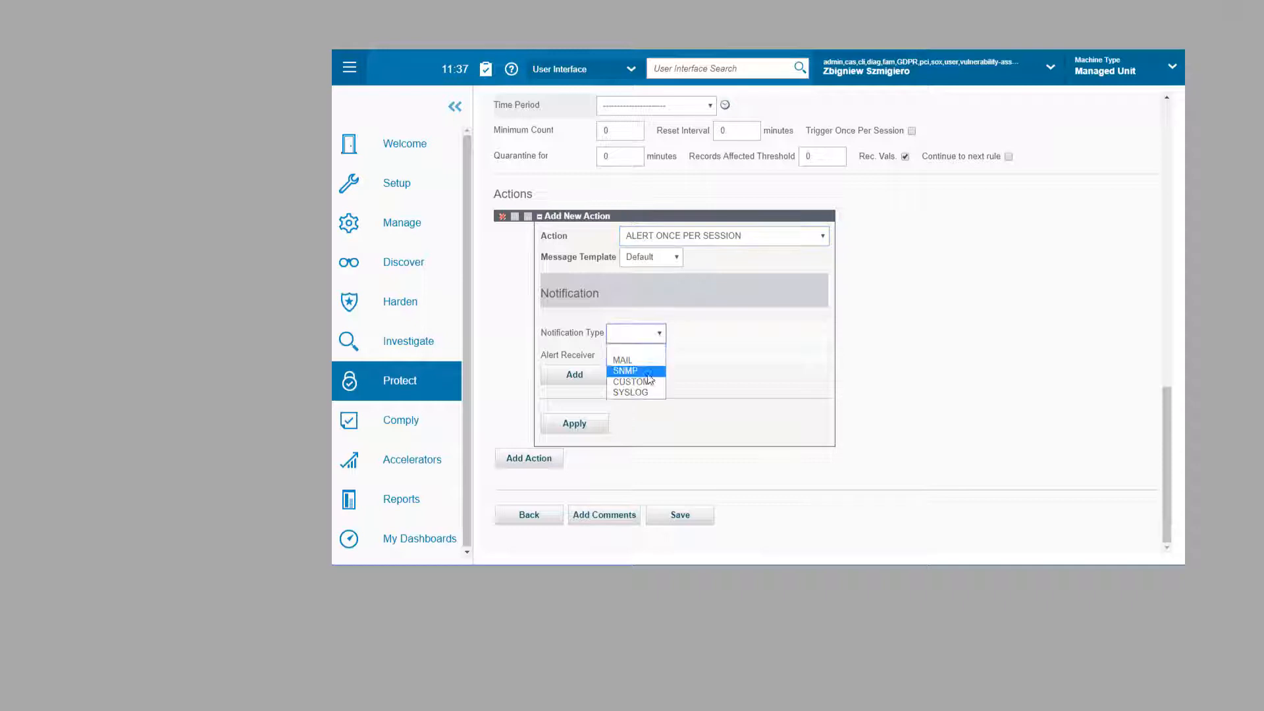
pyautogui.click(646, 390)
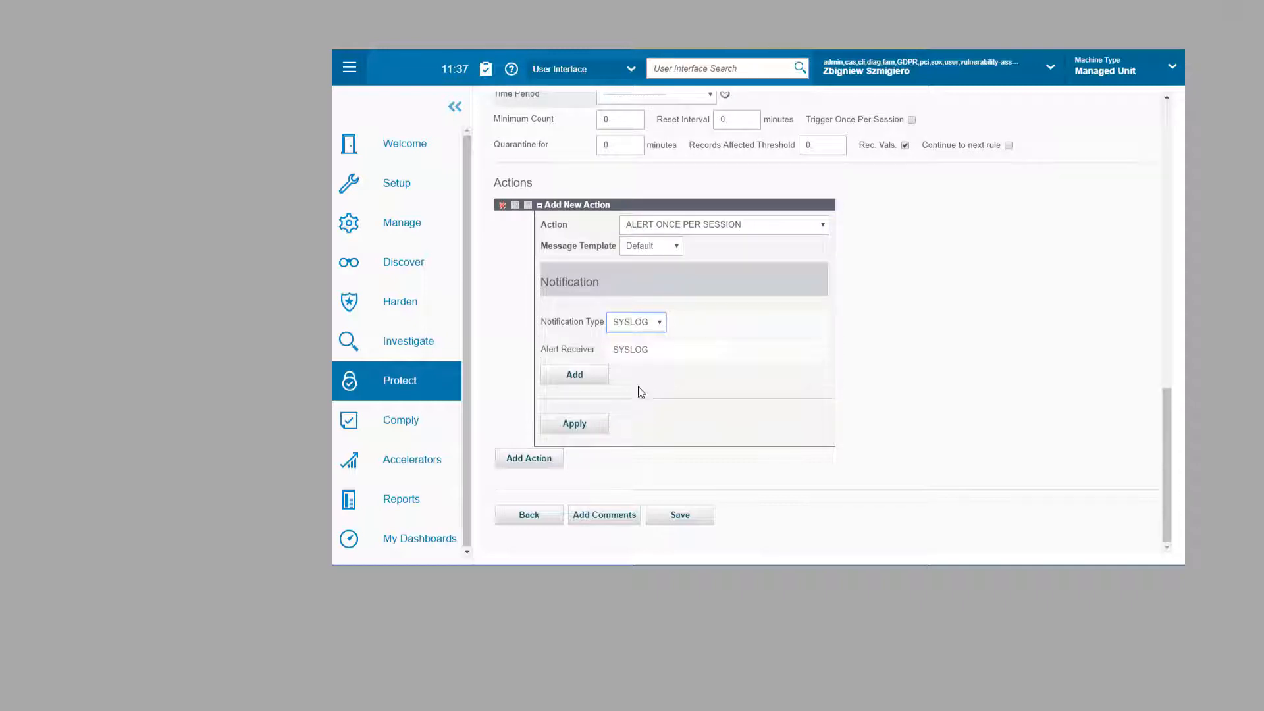
pyautogui.click(574, 375)
pyautogui.click(575, 422)
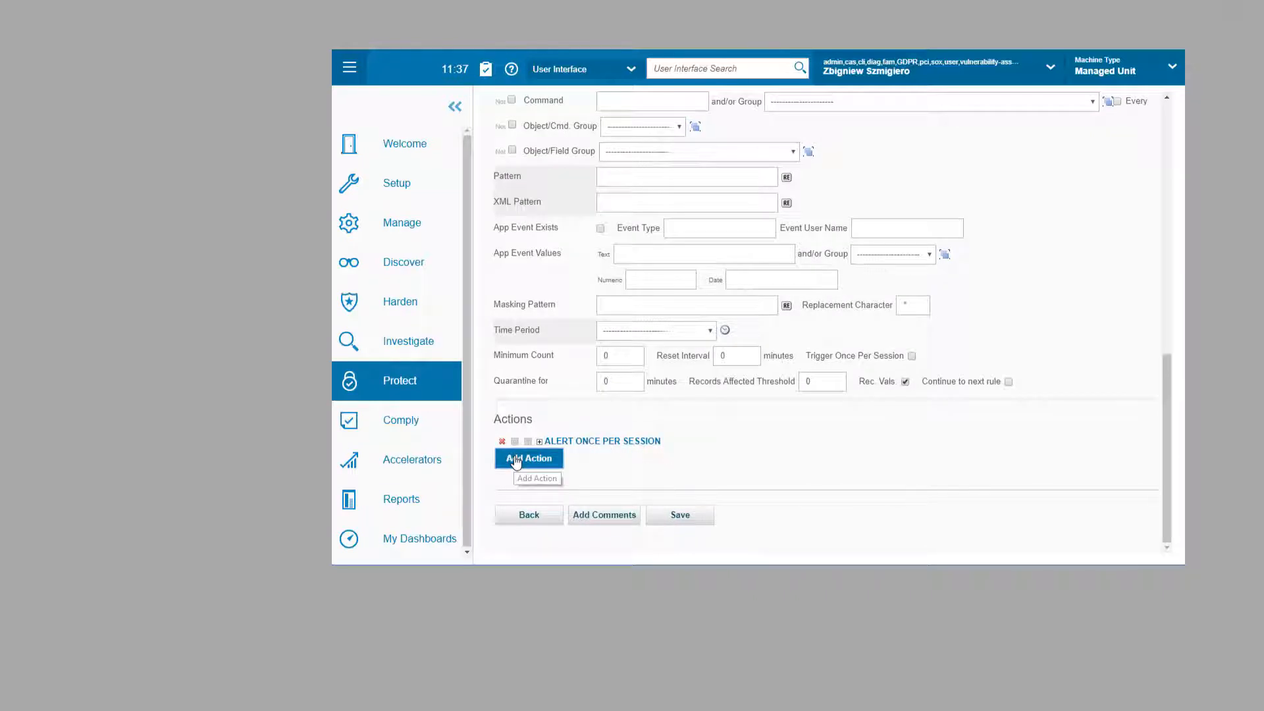
# Step: Add a LOG FULL DETAILS action and save the access rule
pyautogui.click(515, 457)
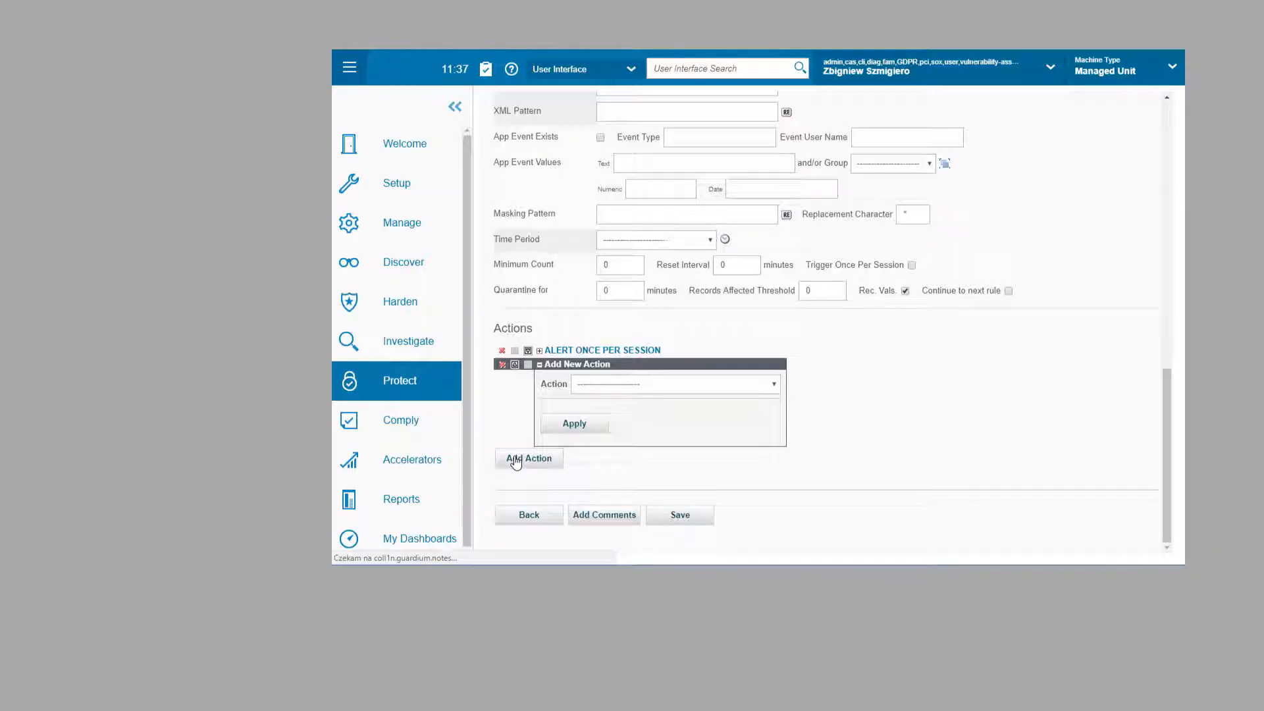
pyautogui.click(774, 389)
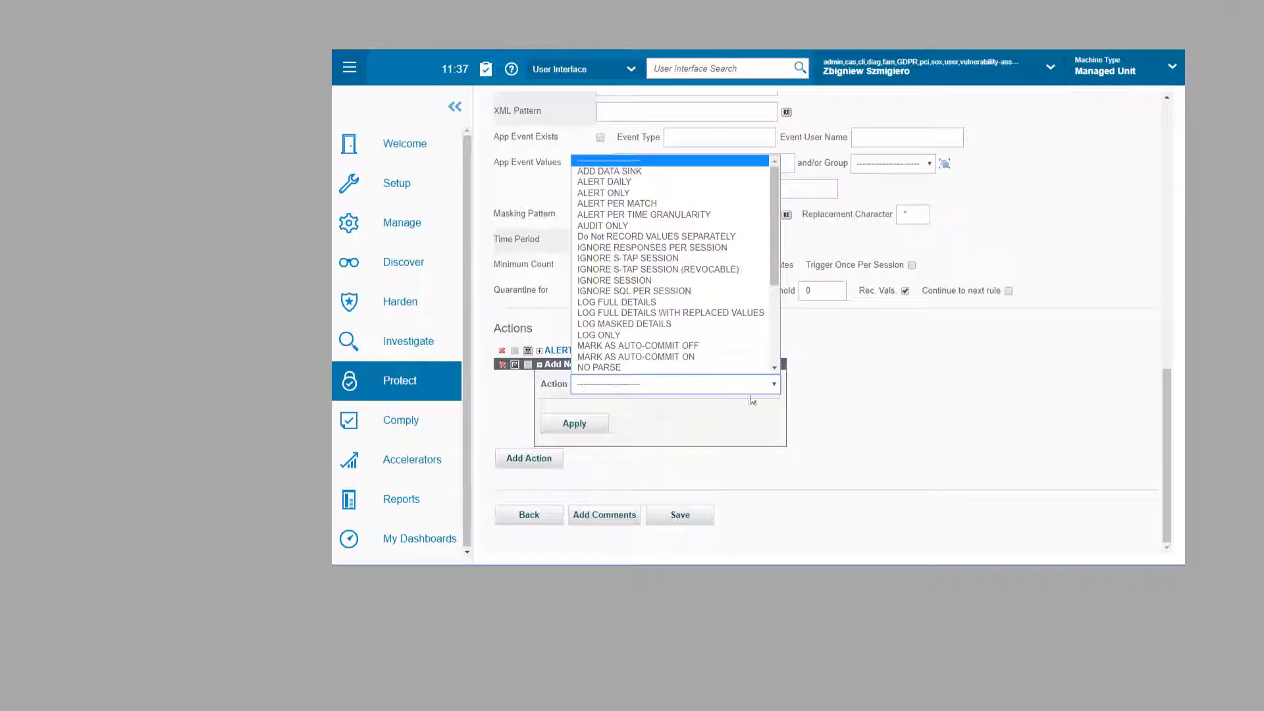
pyautogui.click(632, 302)
pyautogui.click(574, 424)
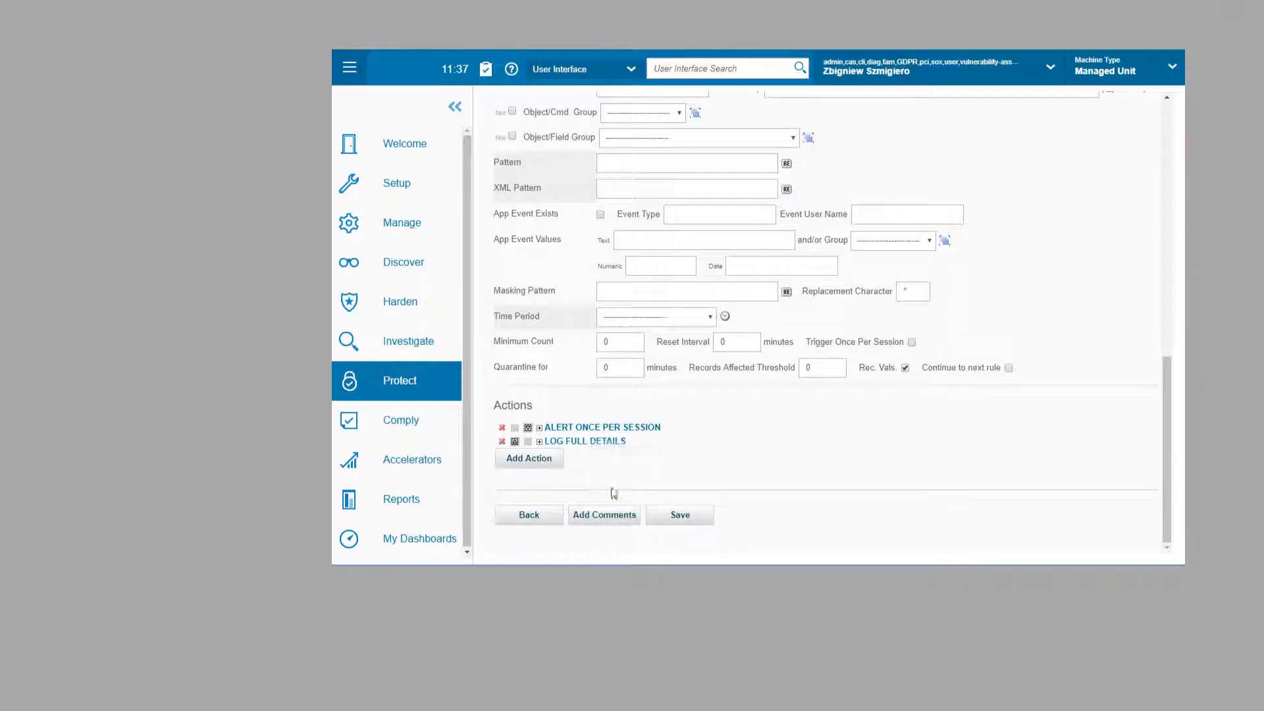
pyautogui.click(674, 515)
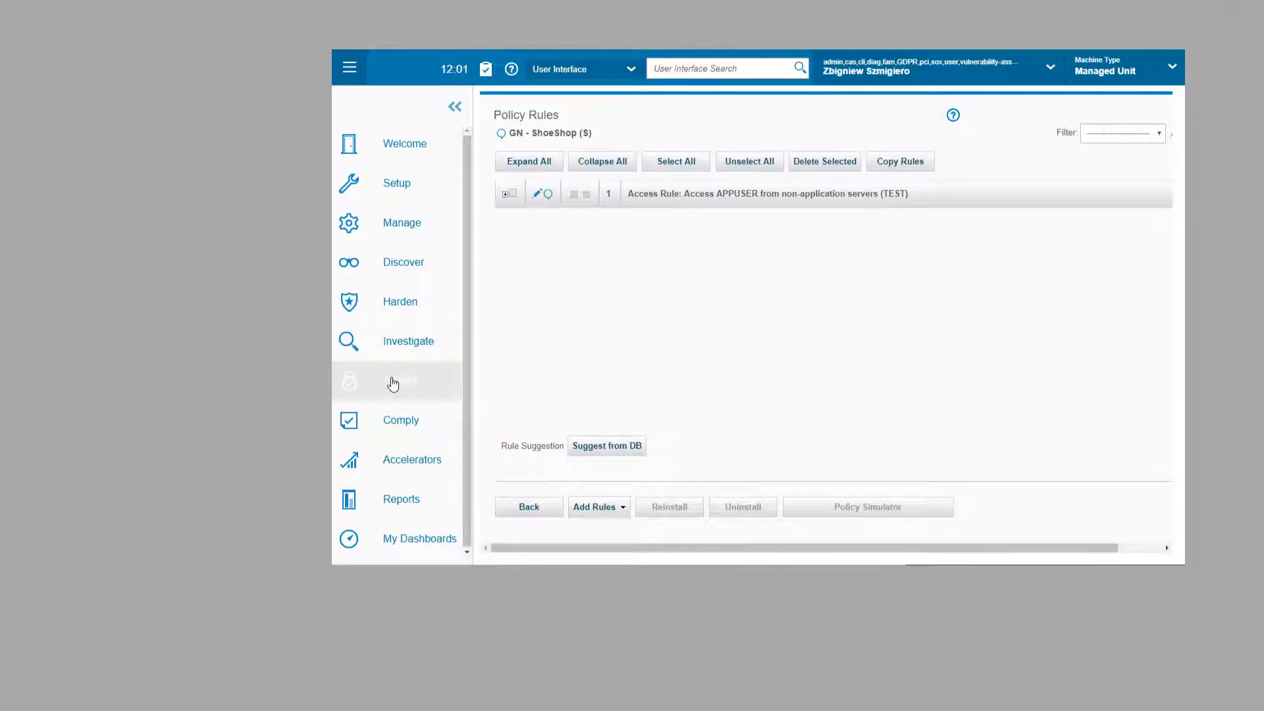
# Step: Install the GN - ShoeShop (S) policy from Policy Installation and confirm
pyautogui.click(448, 373)
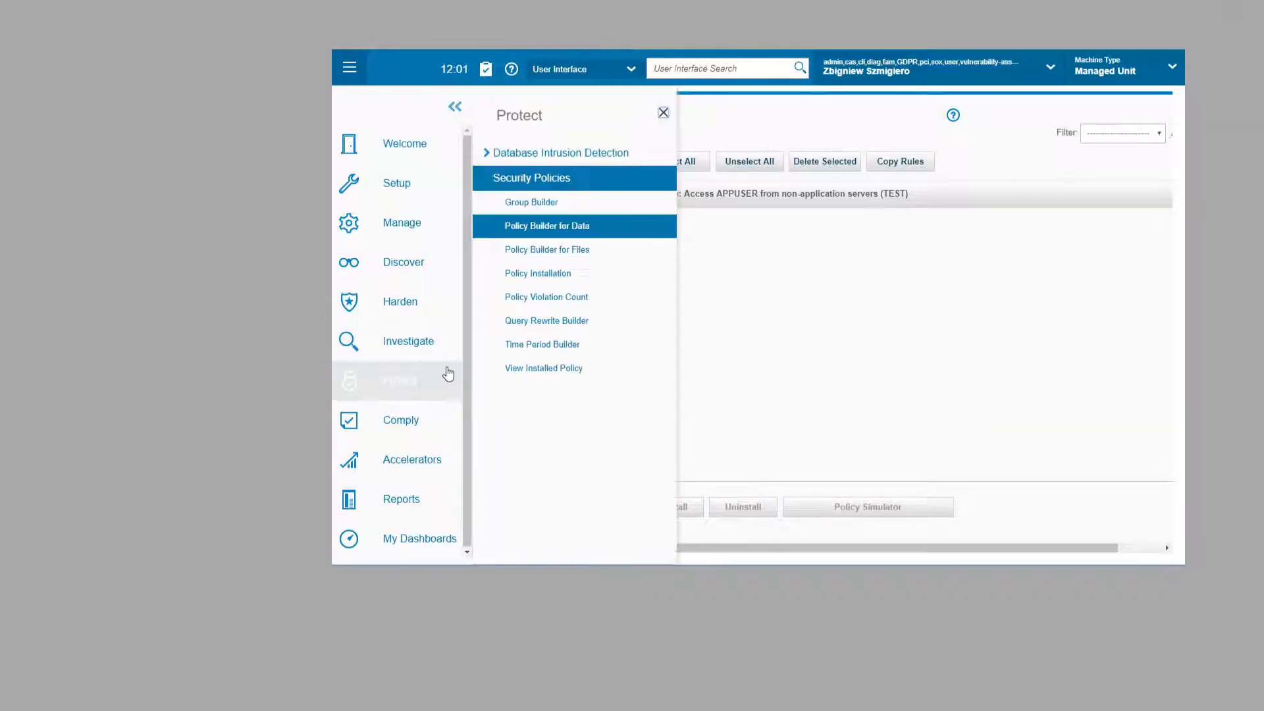
pyautogui.click(520, 275)
pyautogui.click(816, 288)
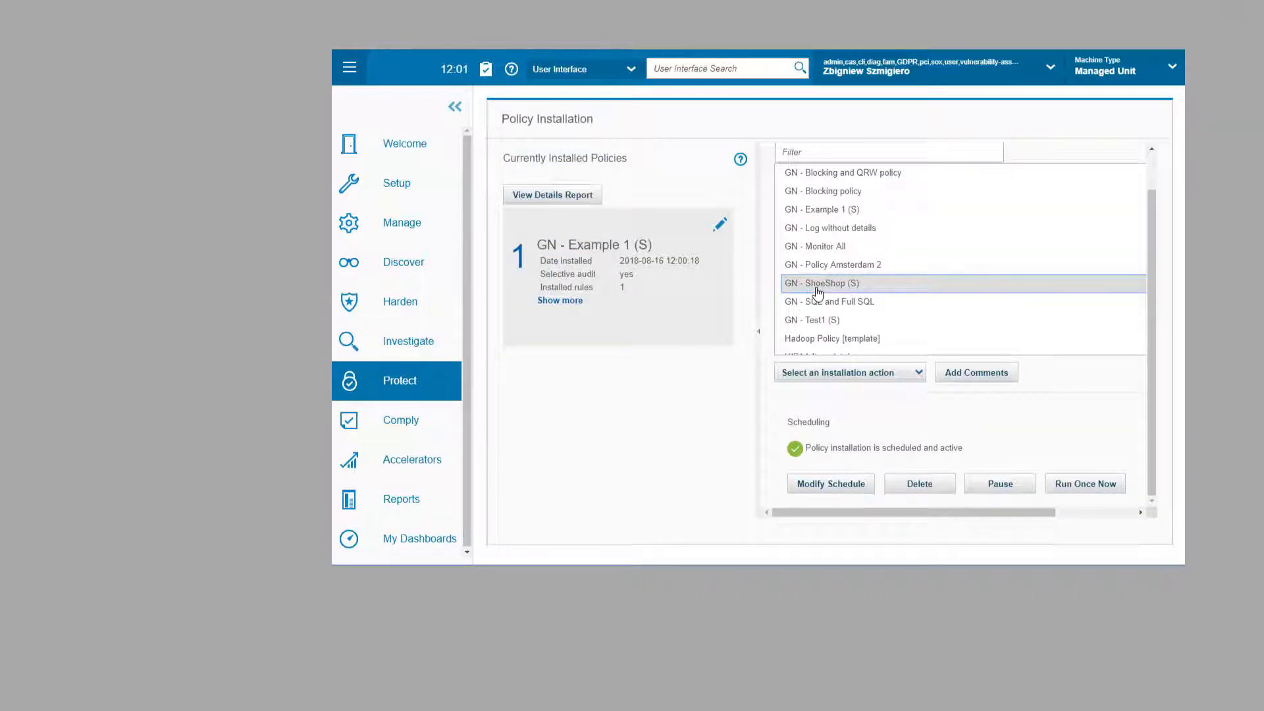
pyautogui.click(806, 372)
pyautogui.click(808, 390)
pyautogui.click(769, 348)
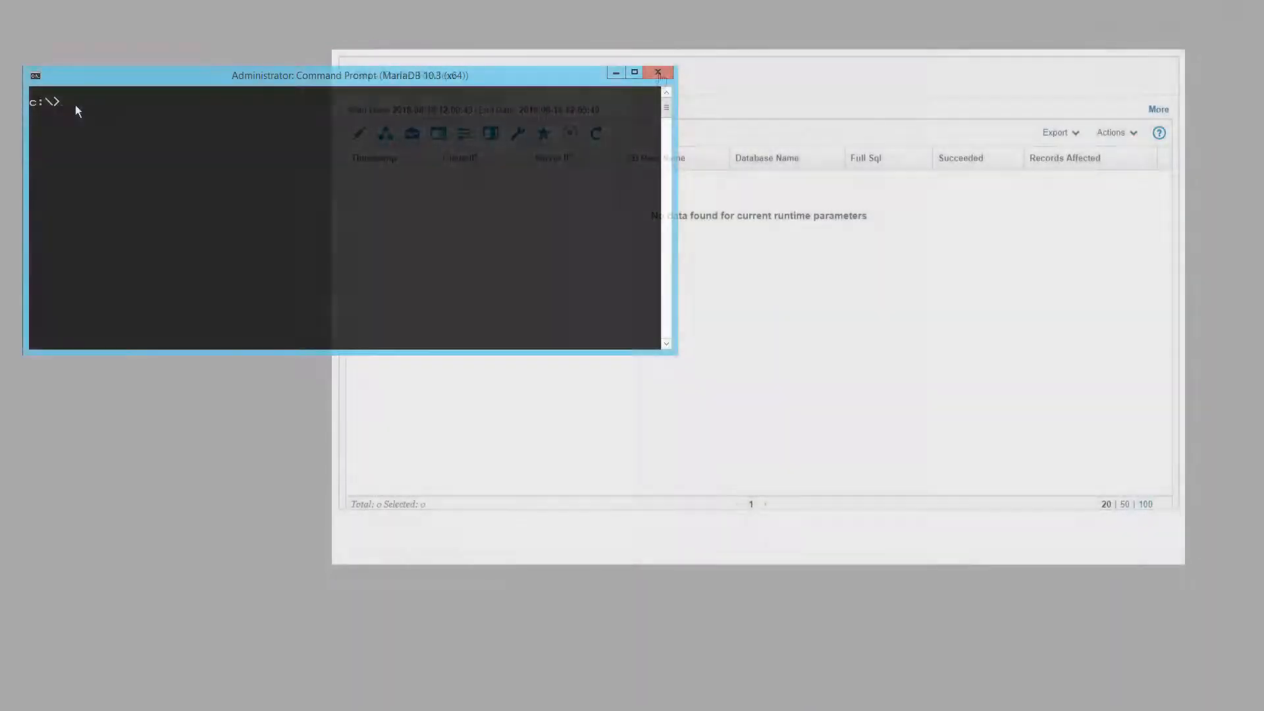
# Step: Connect to MariaDB at 192.168.200.33 as appuser with the account password
pyautogui.write('-u appuser -')
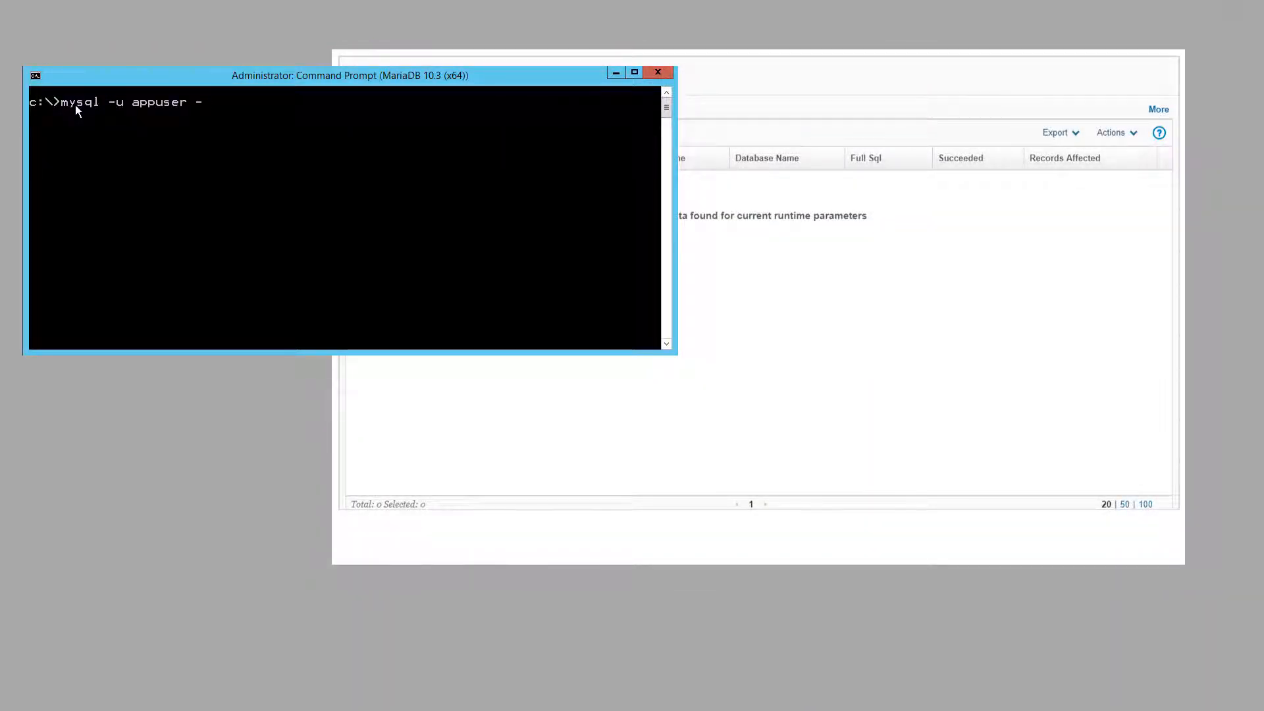
pyautogui.write('p -h 192.168.200.33')
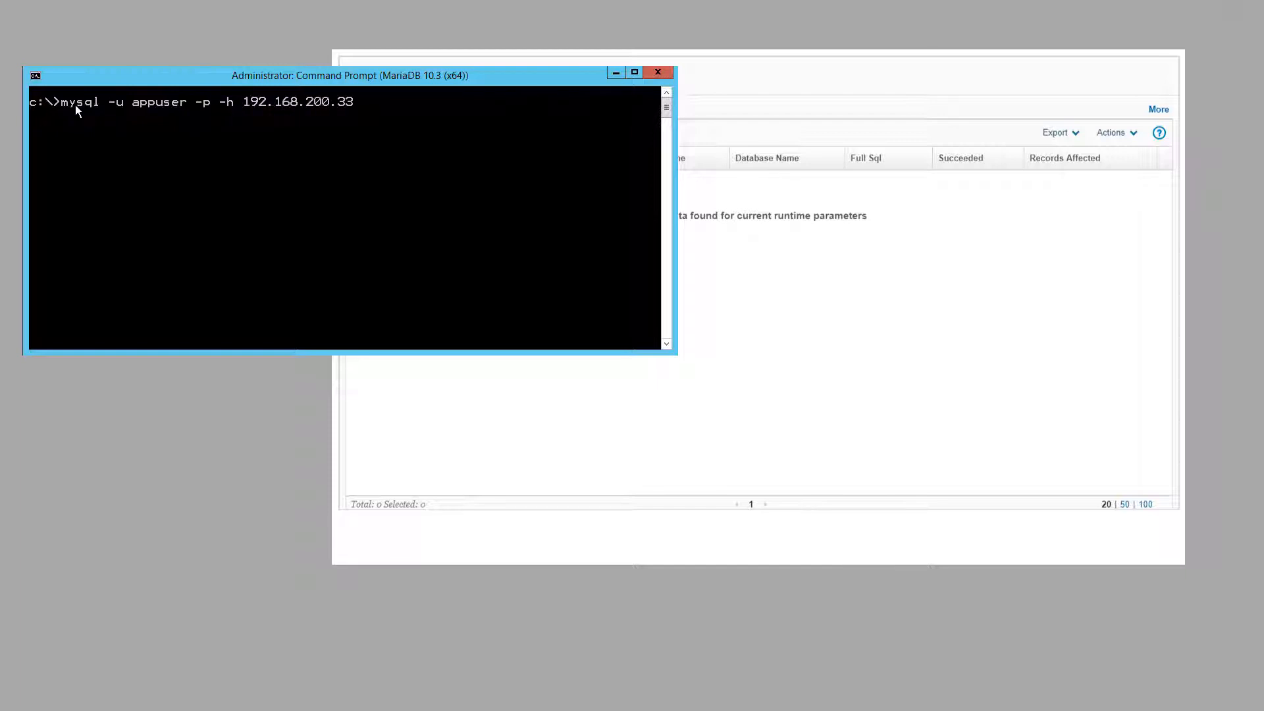
pyautogui.press('Return')
pyautogui.write('********')
pyautogui.press('Return')
# Step: Run select "access from 192.168.200.29 to 192.168.200.33" and refresh the Guardium traffic and alerts reports
pyautogui.write('select ')
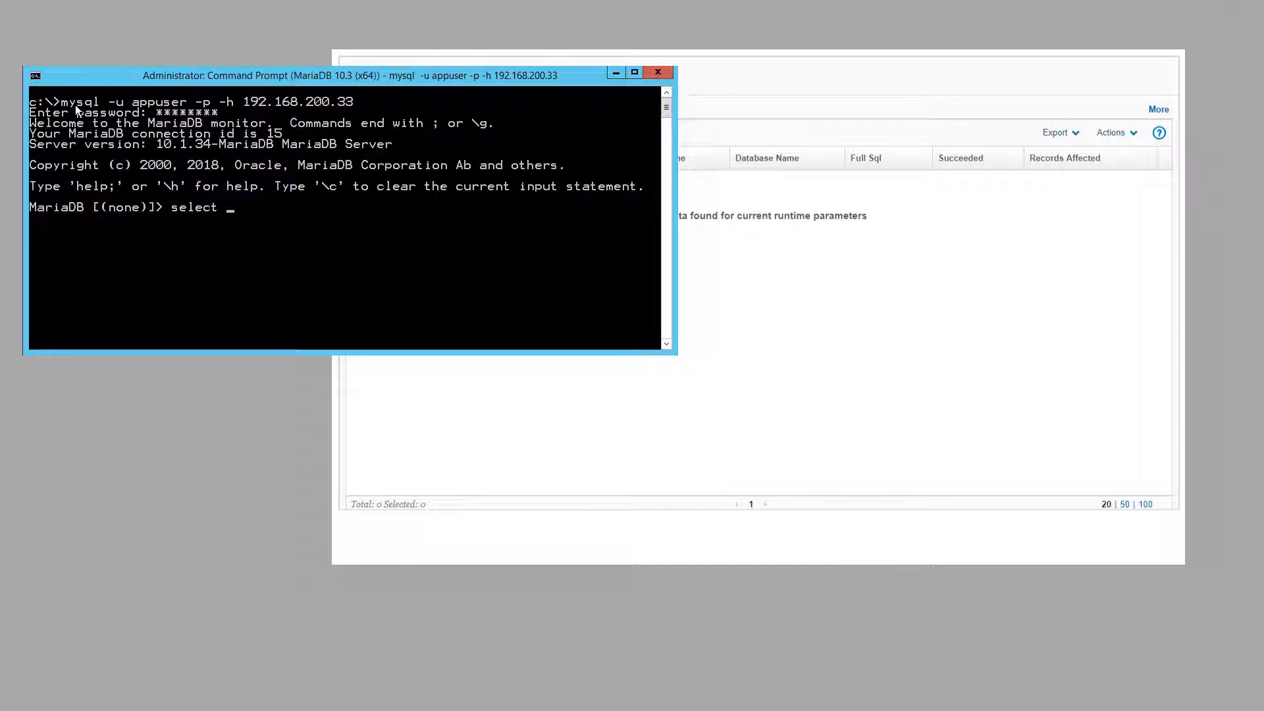
pyautogui.write('"access from 192.168.')
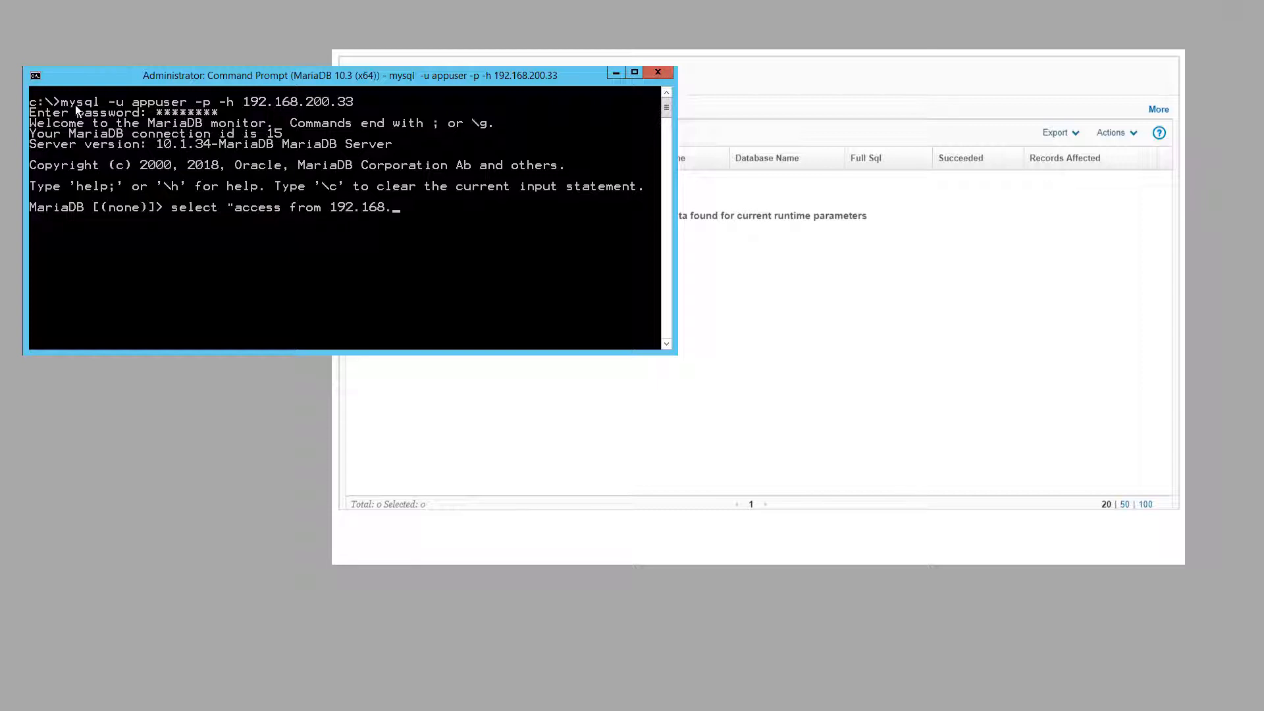
pyautogui.write('200.29 to 192.168.200.33:')
pyautogui.press('Return')
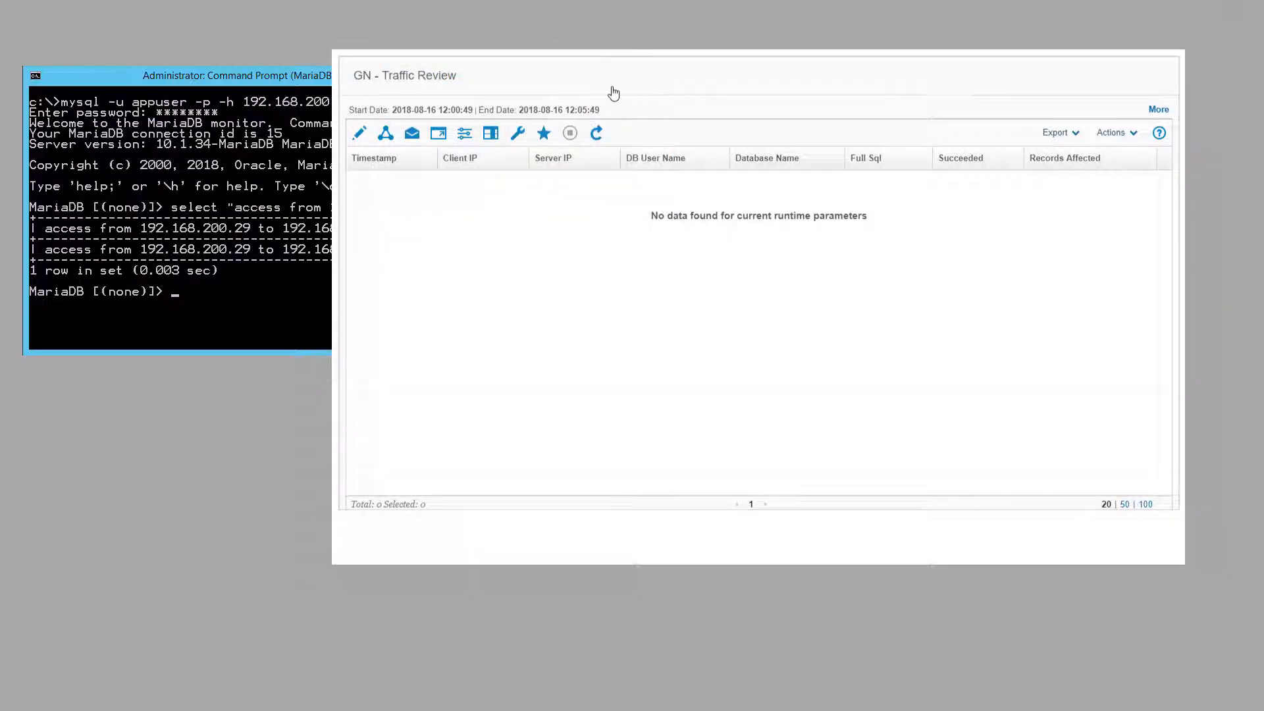
pyautogui.click(595, 133)
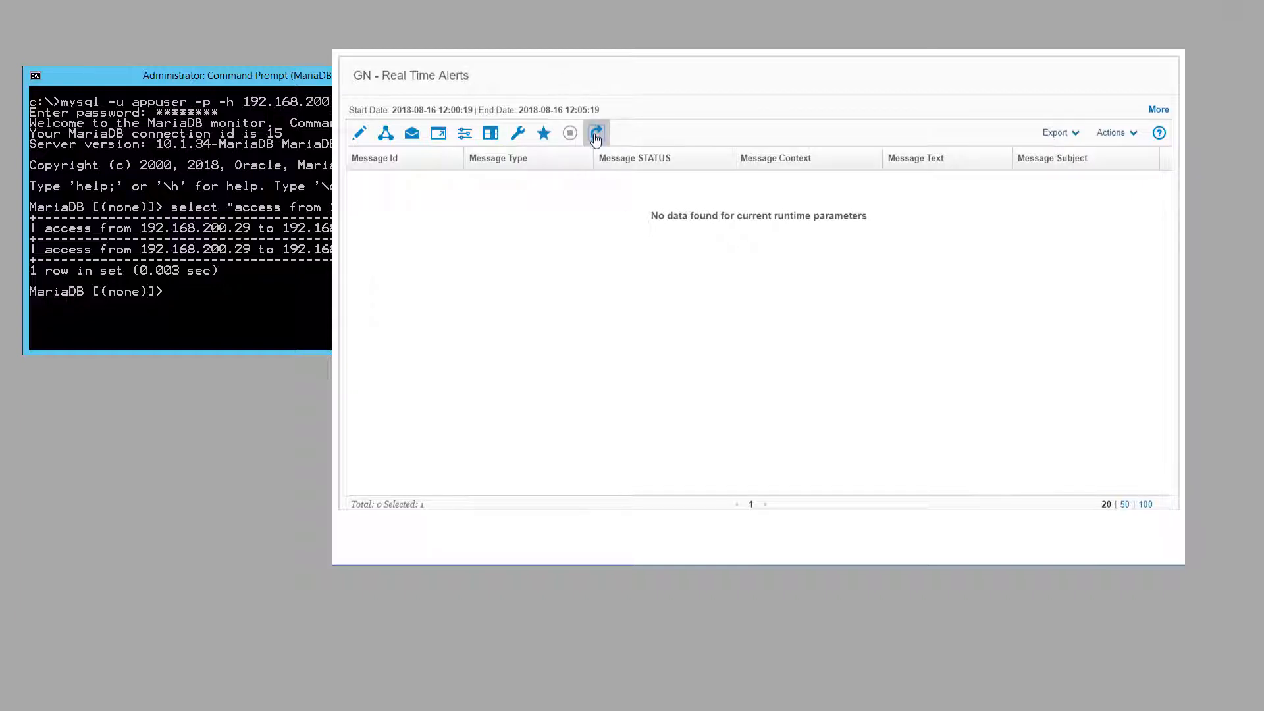
pyautogui.click(596, 135)
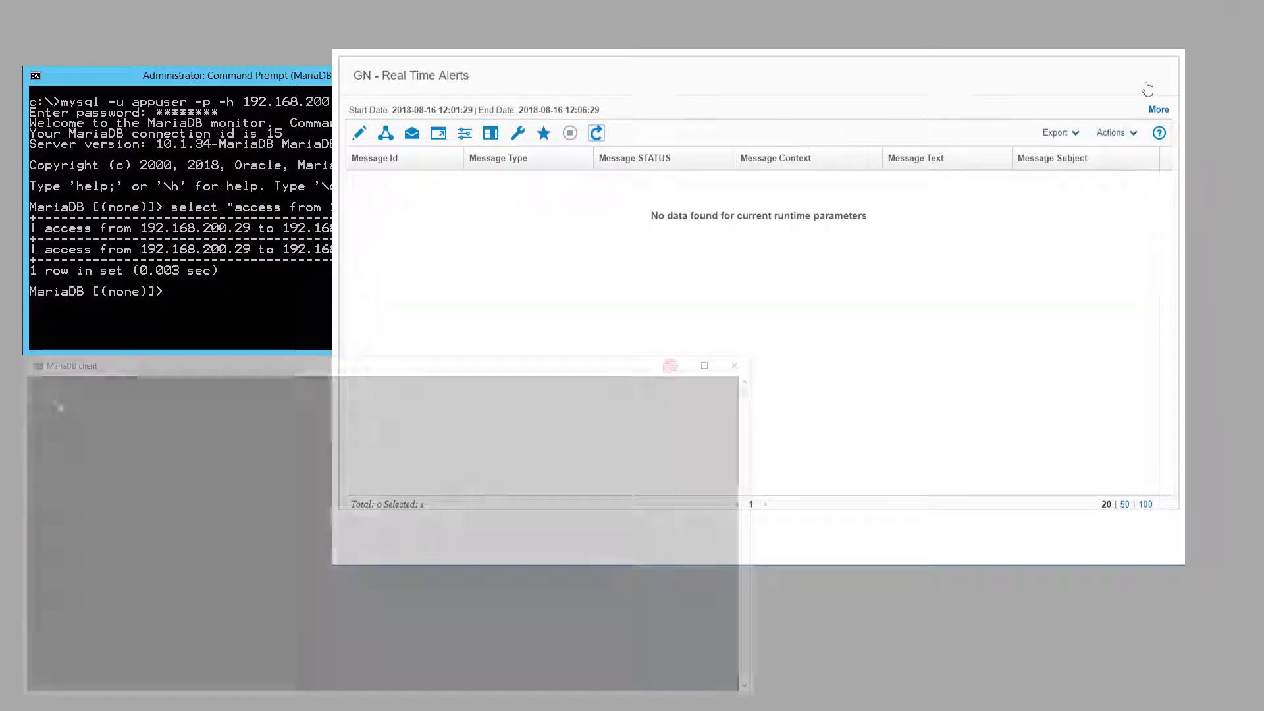
# Step: From the second client, log in as appuser and run selects "access from 192.168.200.61 to 192.168.200.33" and "one more select"
pyautogui.write('mysql -u appuser -p -h 192.168.2')
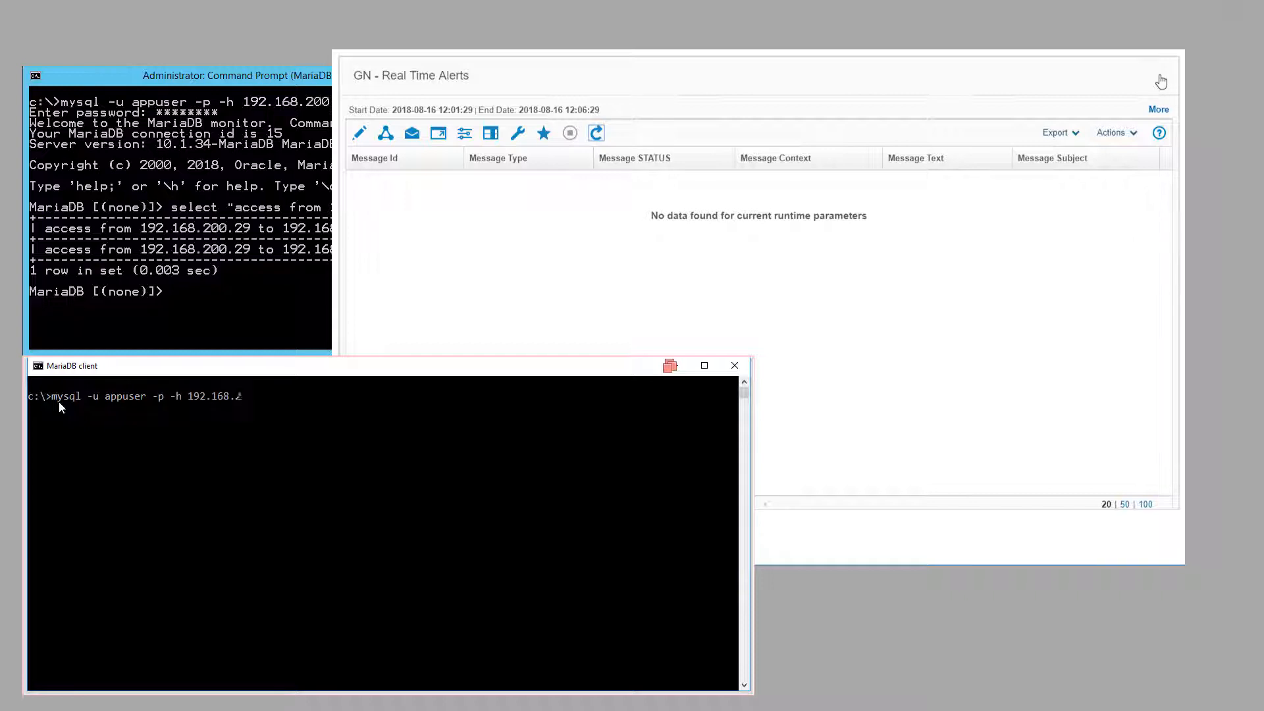
pyautogui.write('00.33')
pyautogui.press('Return')
pyautogui.write('********')
pyautogui.press('Return')
pyautogui.write('select')
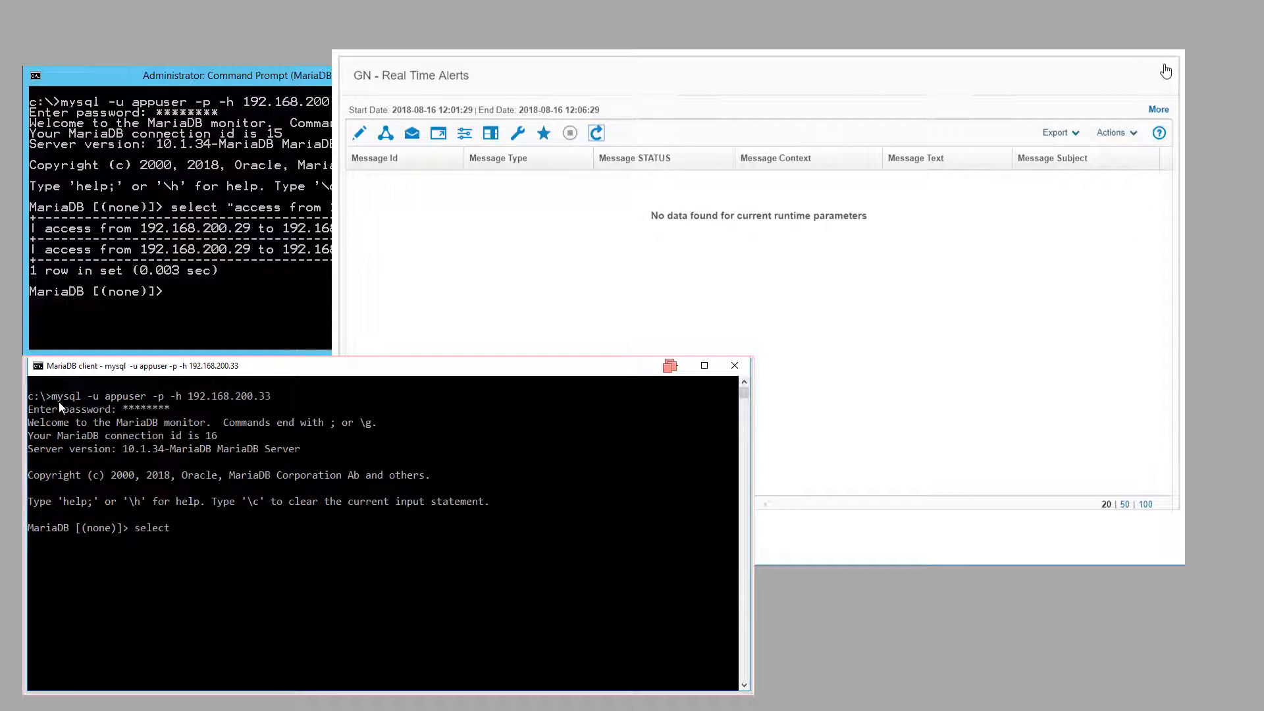
pyautogui.write(' "access from 192.168.200')
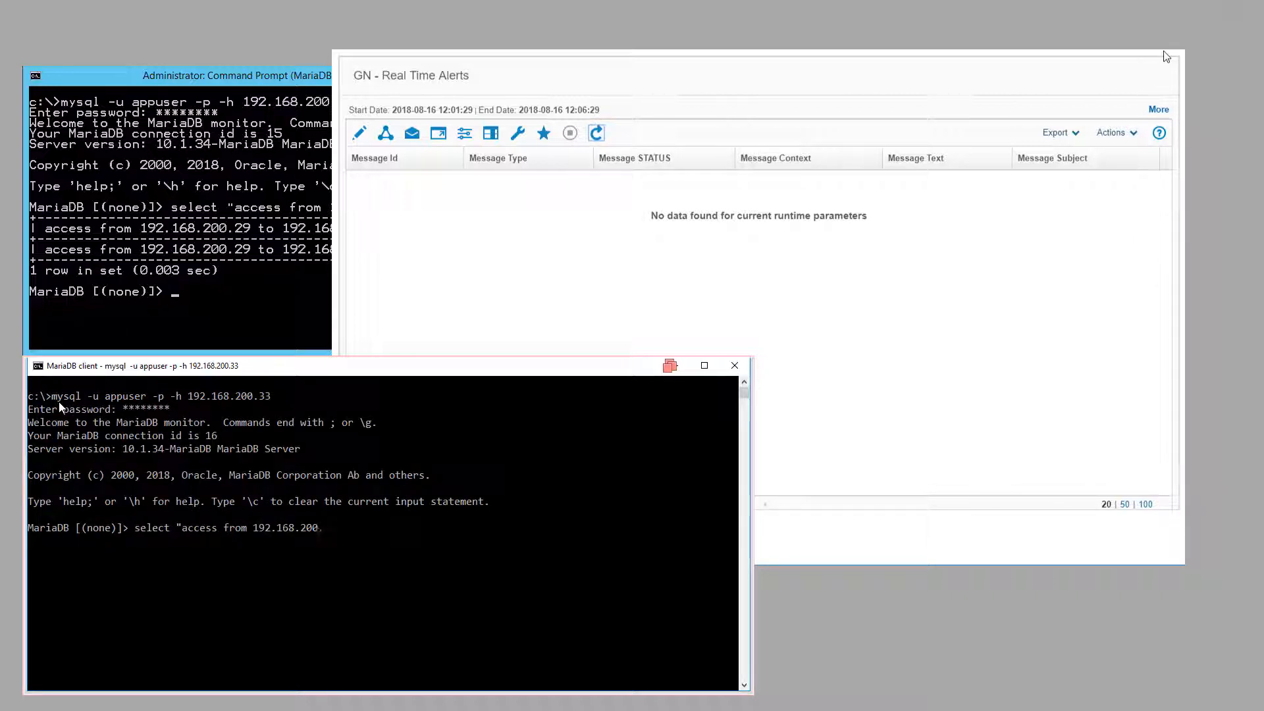
pyautogui.write('.61 to 192.168.200.33";')
pyautogui.press('Return')
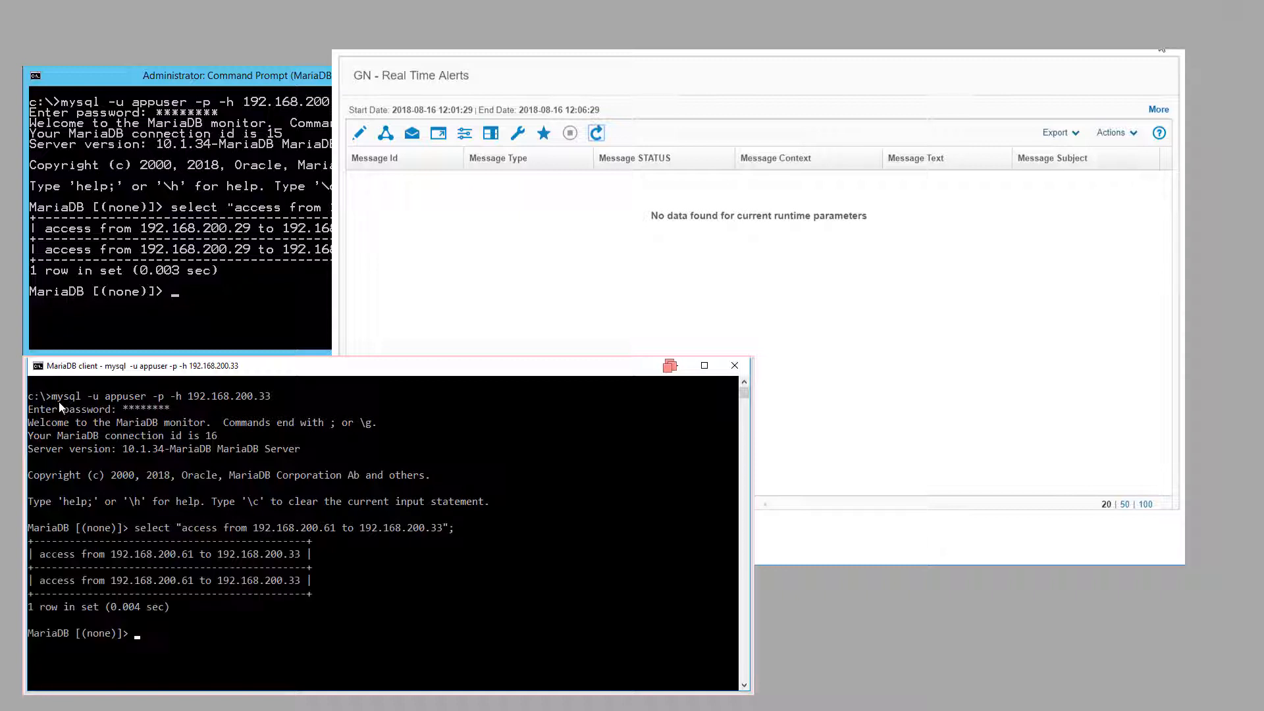
pyautogui.write('select "one more select";')
pyautogui.press('Return')
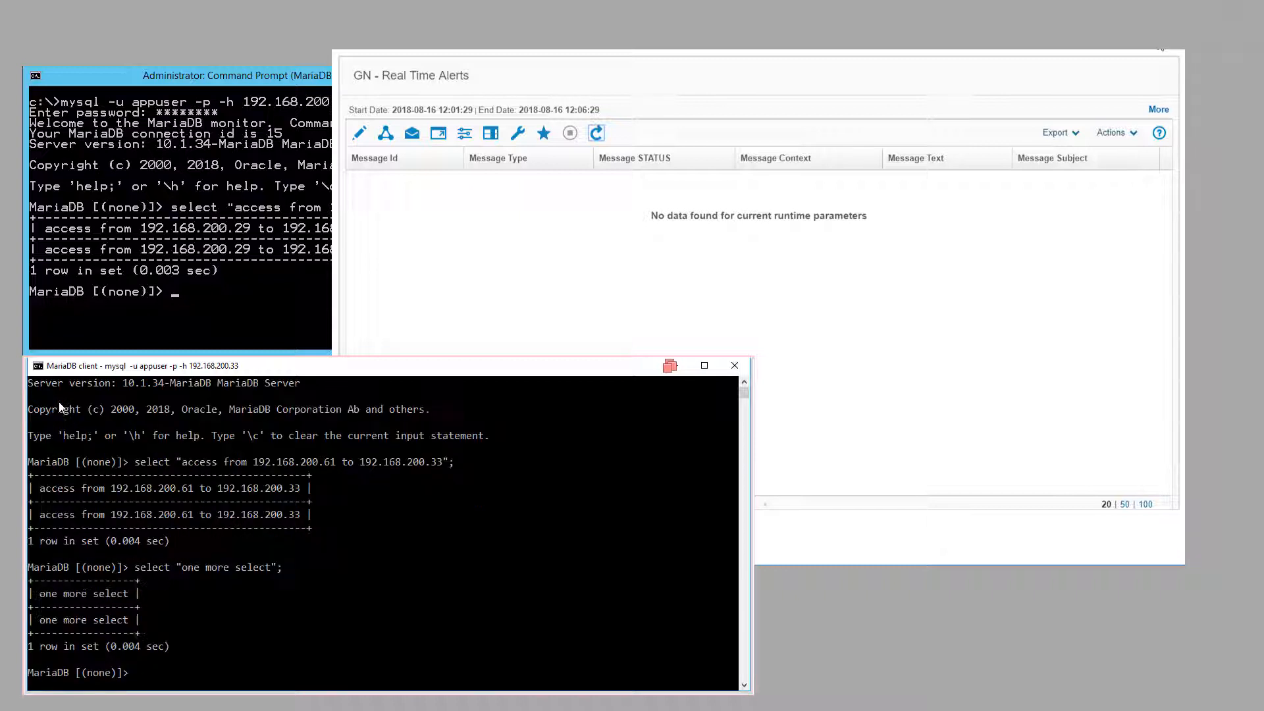
# Step: Refresh Real Time Alerts and Traffic Review and inspect the new alert's logged SQL
pyautogui.click(596, 134)
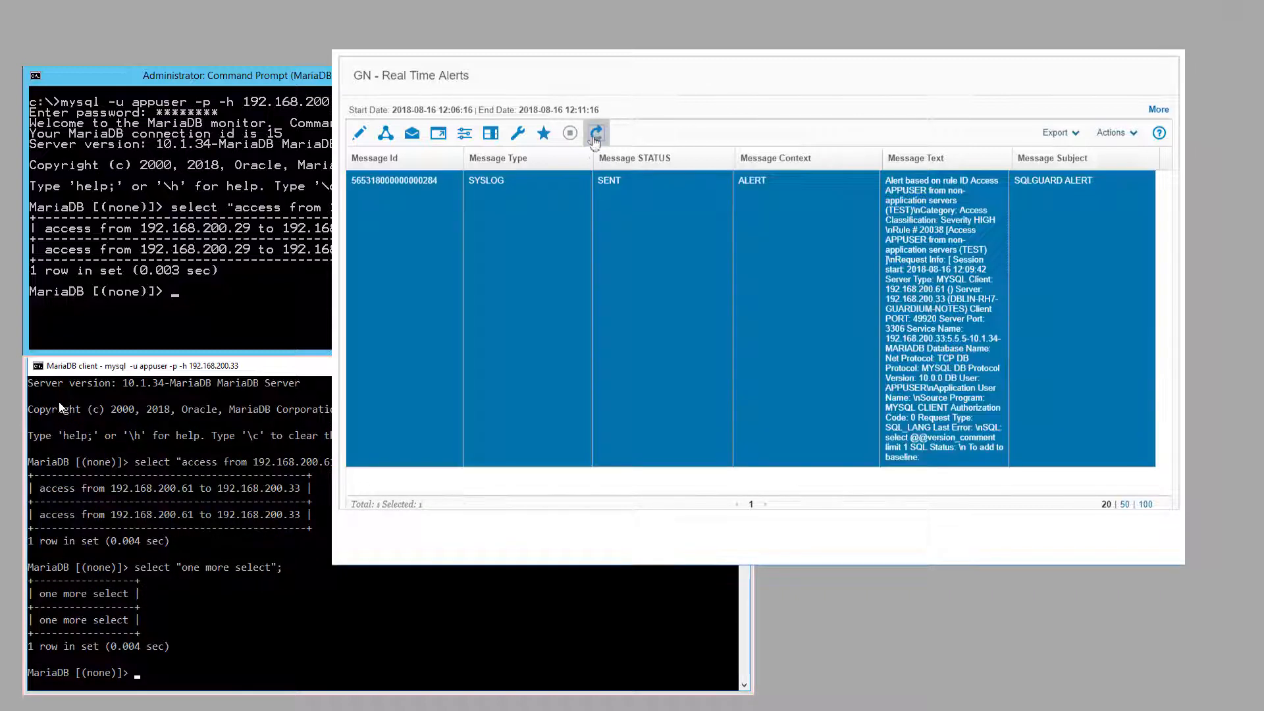
pyautogui.click(749, 176)
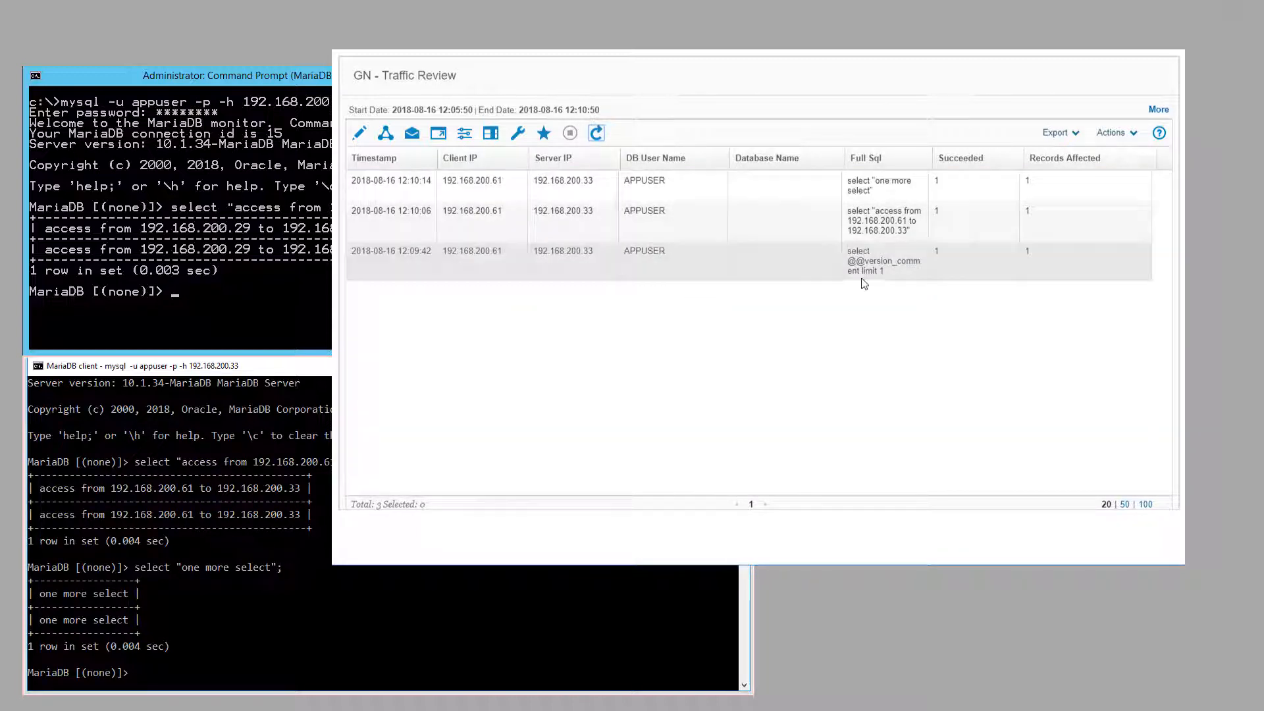
pyautogui.click(596, 133)
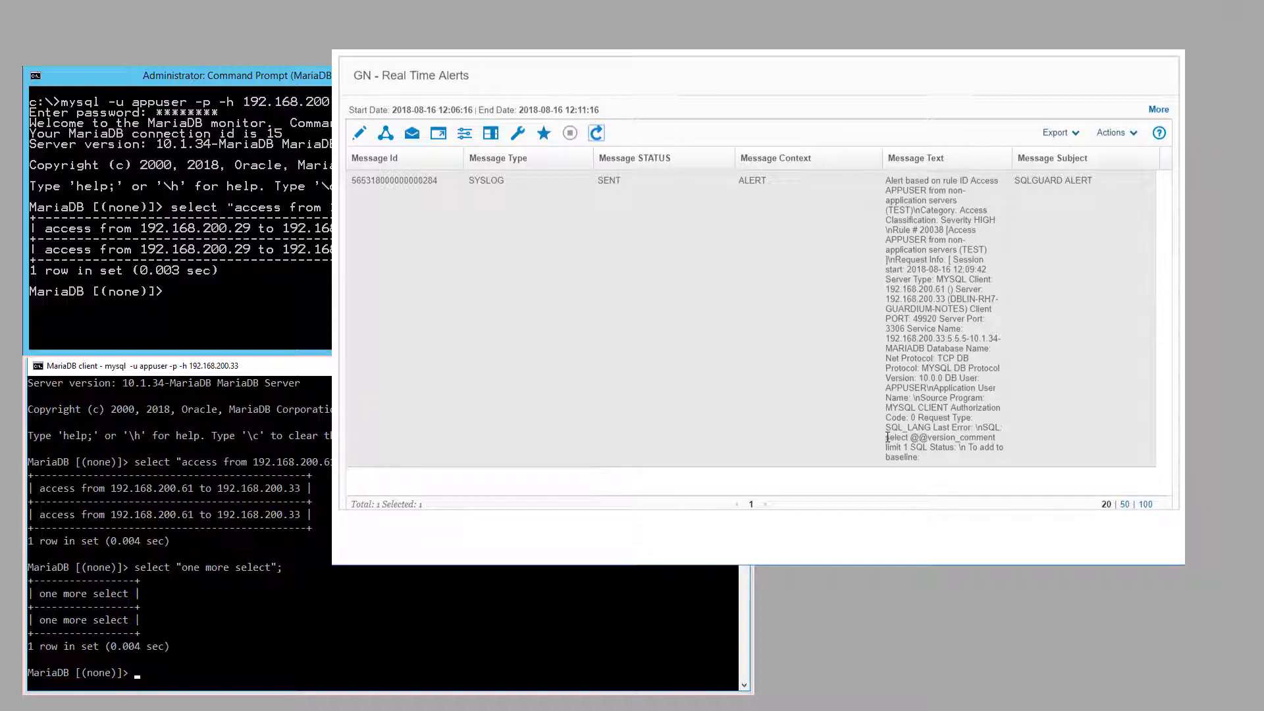
pyautogui.moveTo(887, 436); pyautogui.dragTo(909, 448)
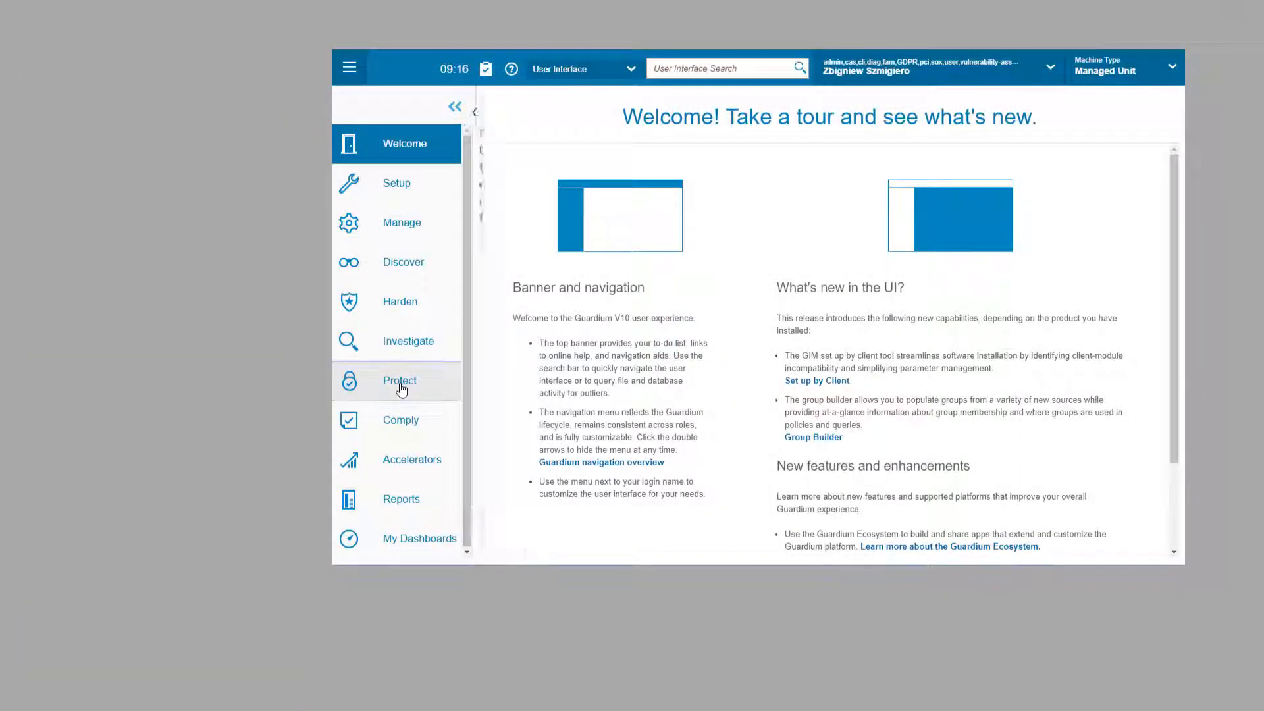
# Step: Edit the installed ShoeShop policy and add a new access rule
pyautogui.click(401, 388)
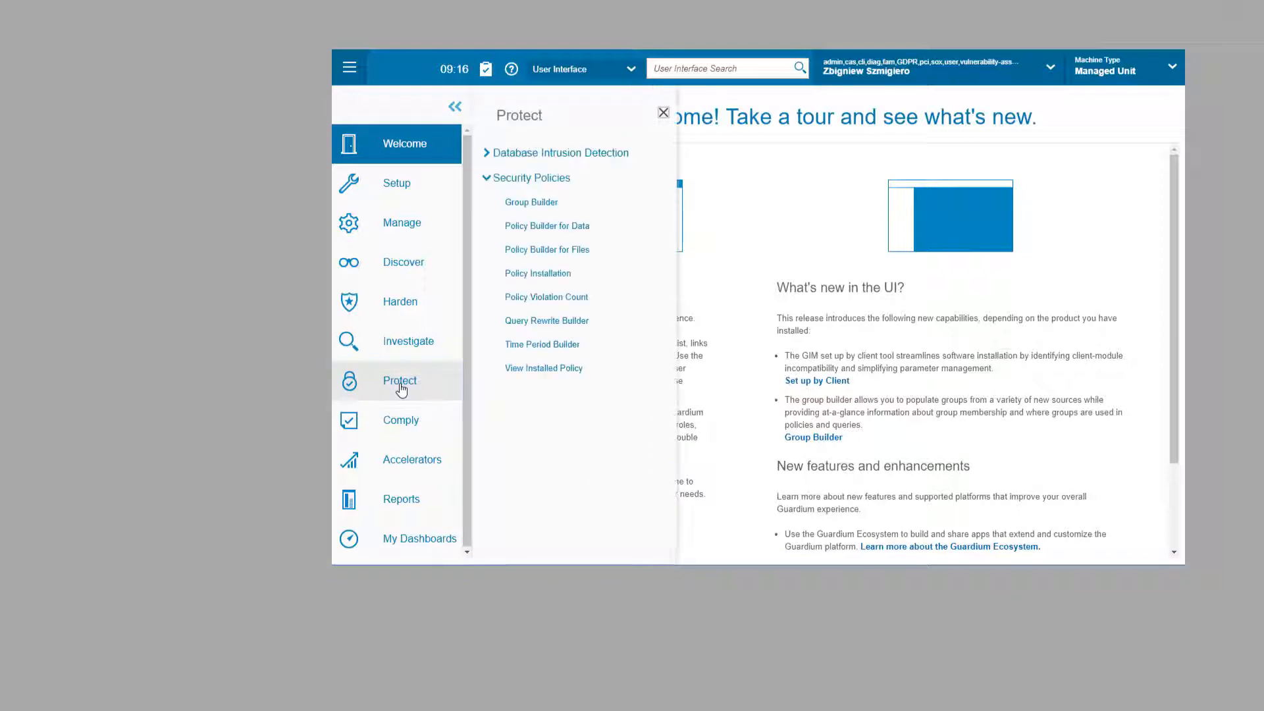
pyautogui.click(541, 274)
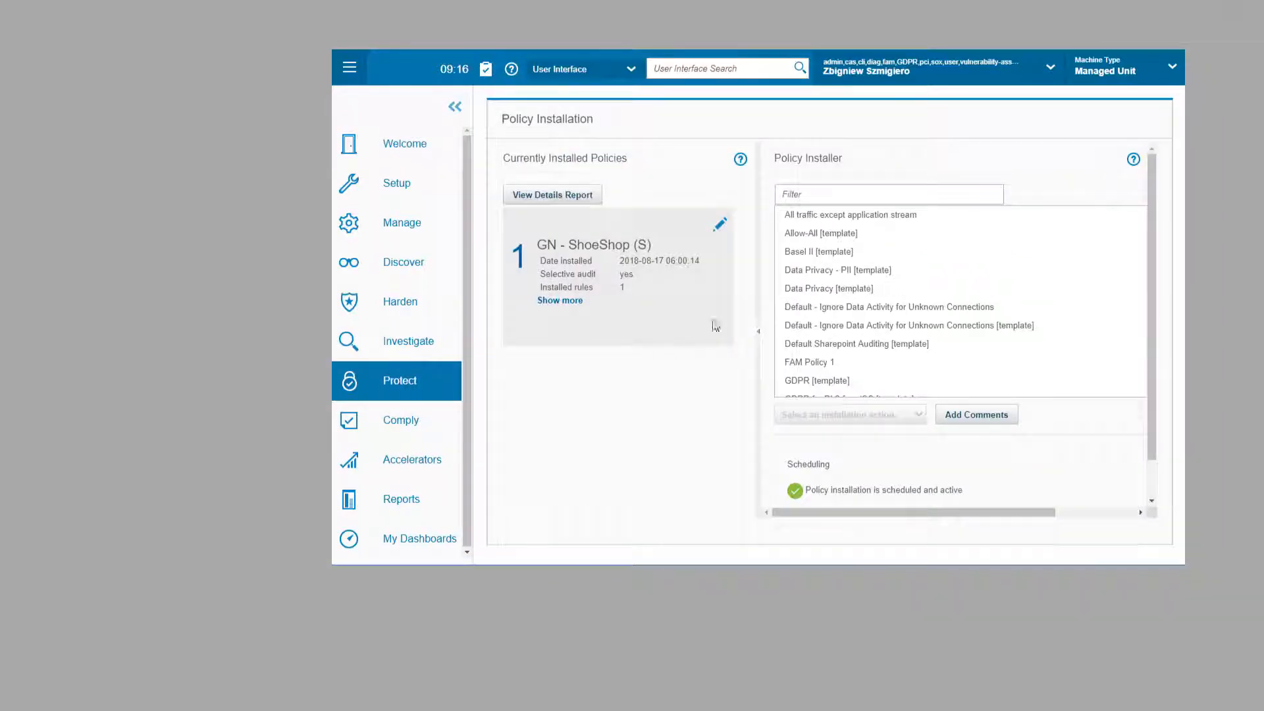
pyautogui.click(721, 225)
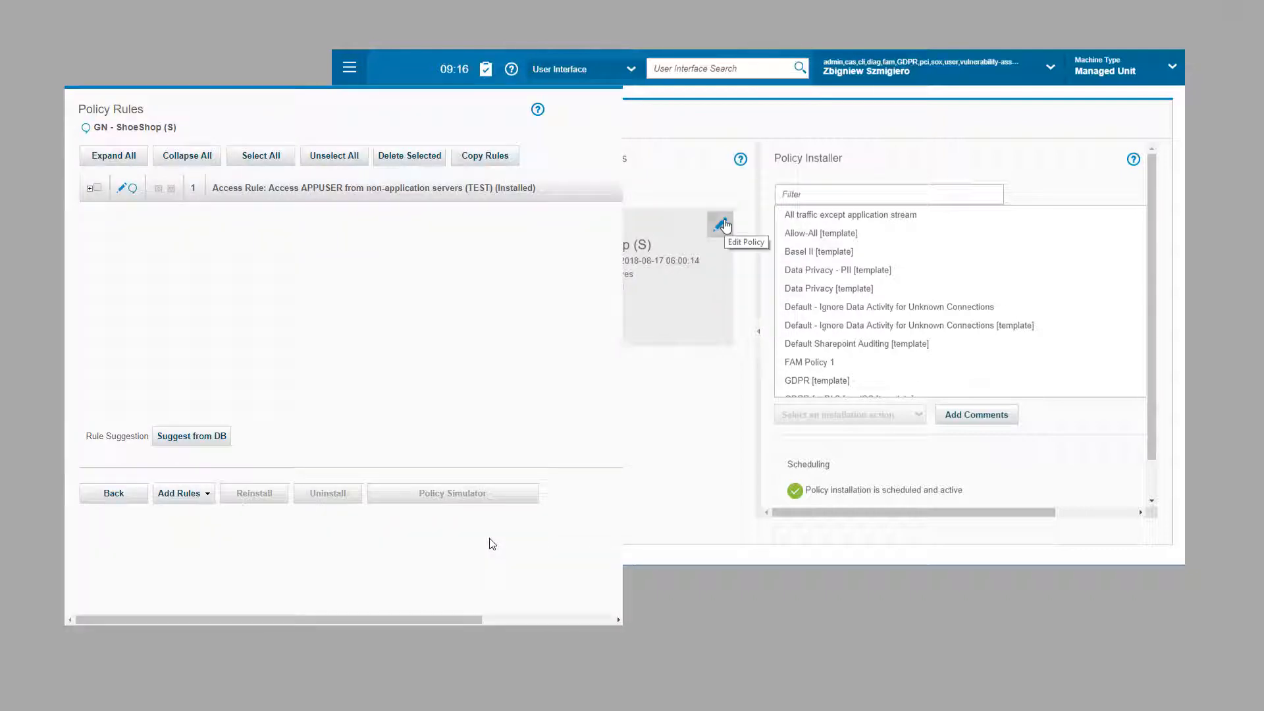
pyautogui.click(205, 495)
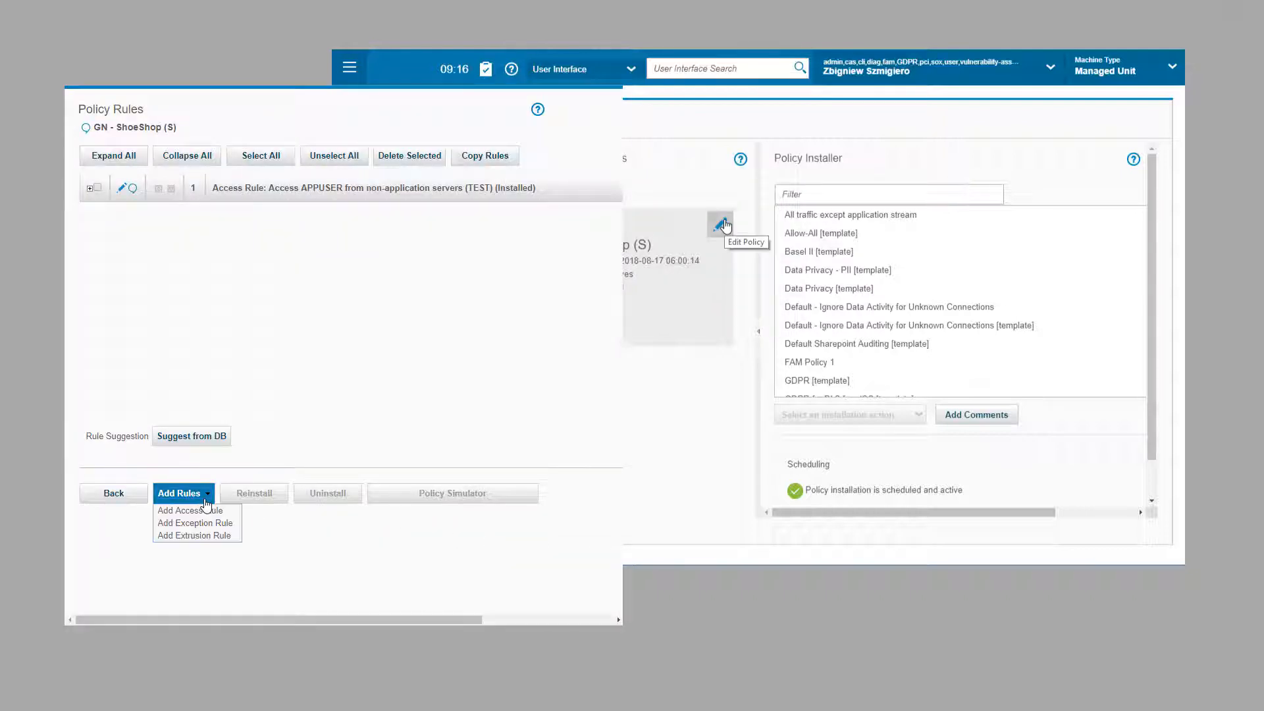
pyautogui.click(192, 510)
# Step: Describe the rule as Access APPUSER from non-application servers (PROD), category Access, severity HIGH
pyautogui.click(337, 172)
pyautogui.click(337, 176)
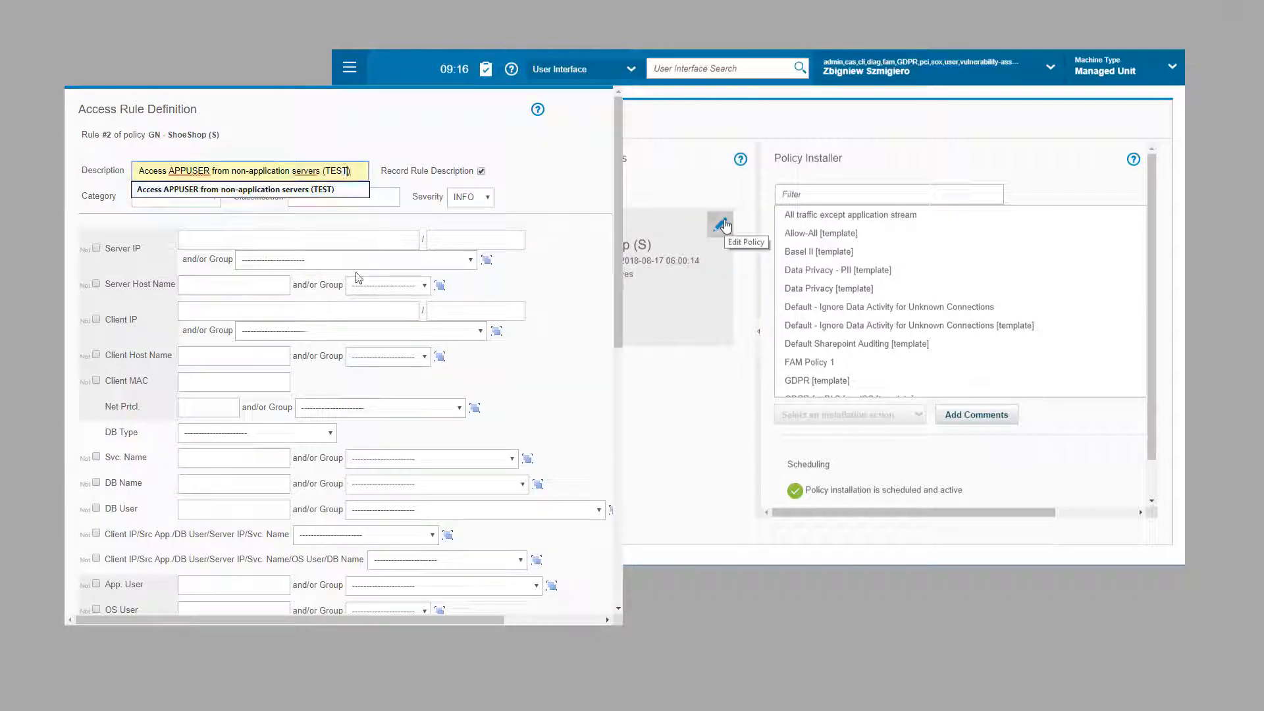
pyautogui.click(251, 190)
pyautogui.click(176, 197)
pyautogui.click(151, 220)
pyautogui.click(470, 197)
pyautogui.click(464, 258)
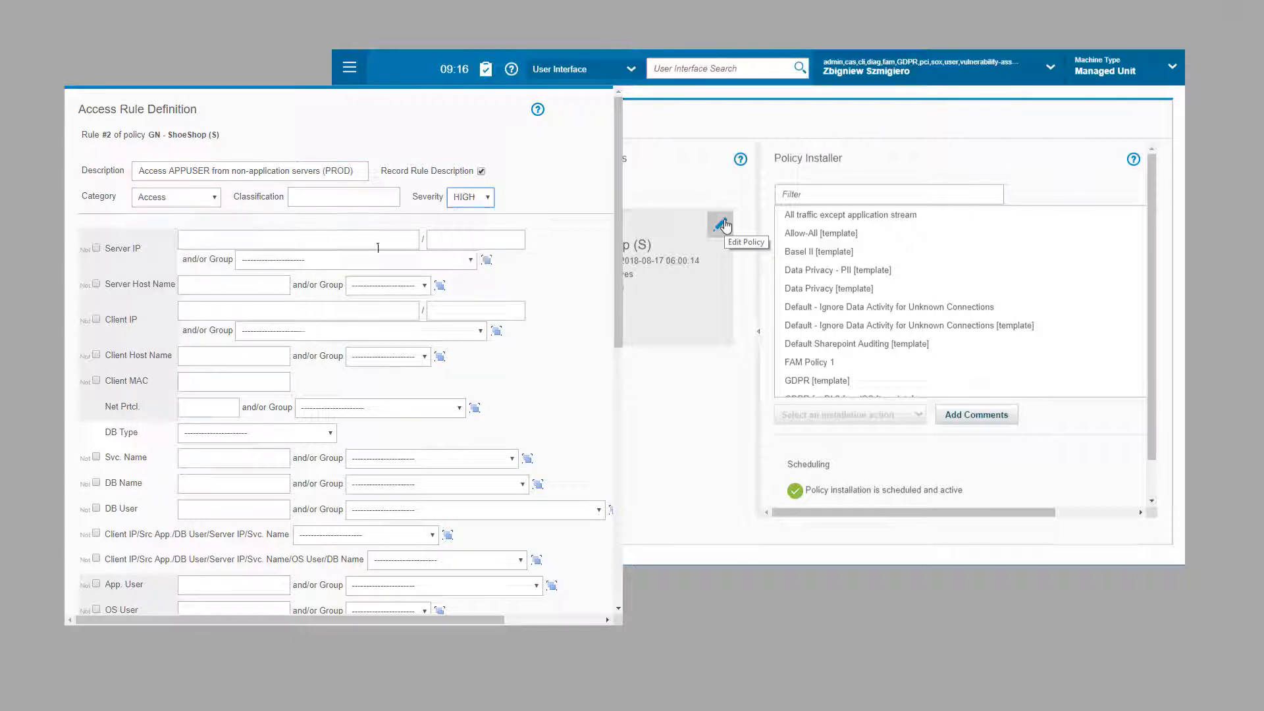
pyautogui.click(468, 262)
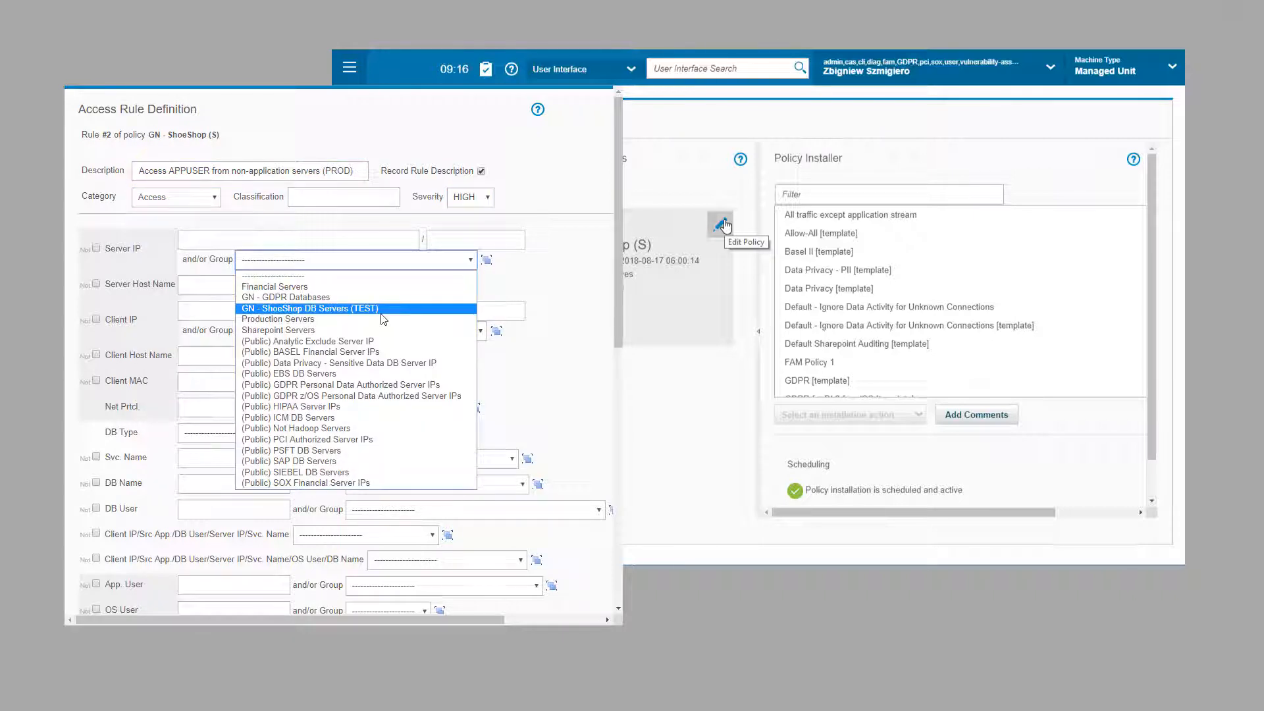
pyautogui.click(486, 260)
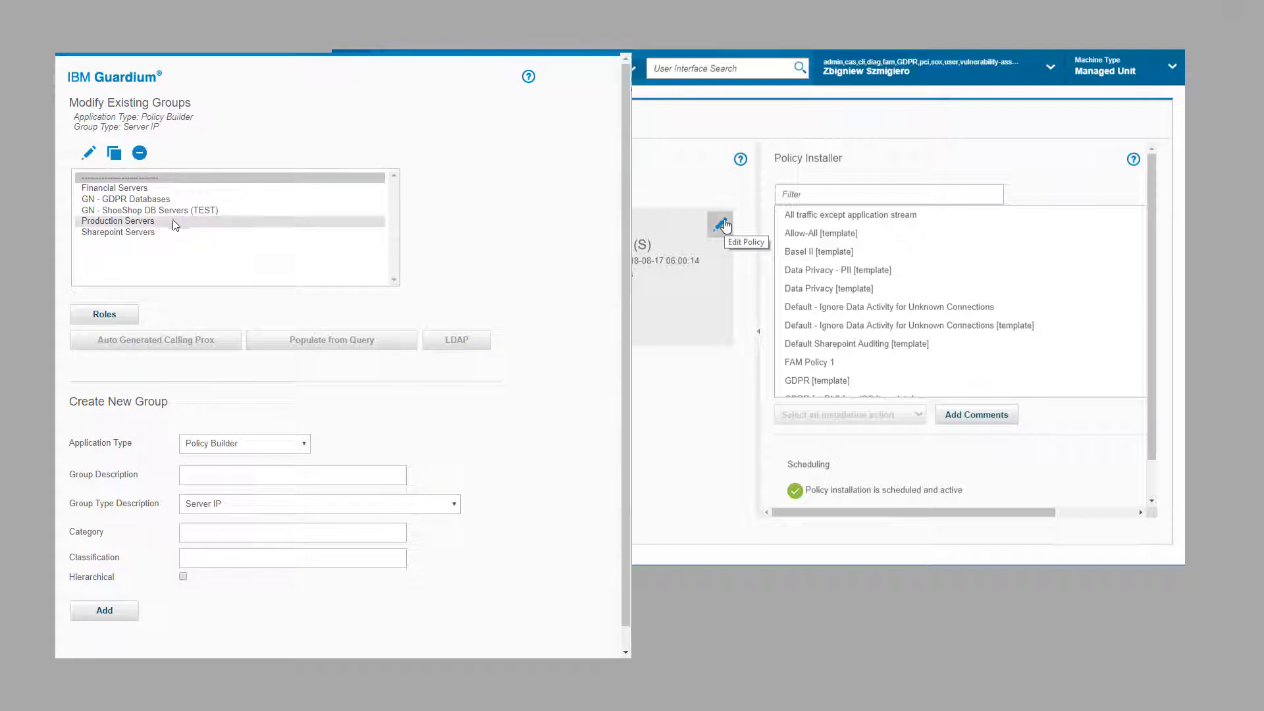
# Step: Clone the GN - ShoeShop DB Servers (TEST) group and save it as GN - ShoeShop DB Servers (PROD)
pyautogui.click(169, 211)
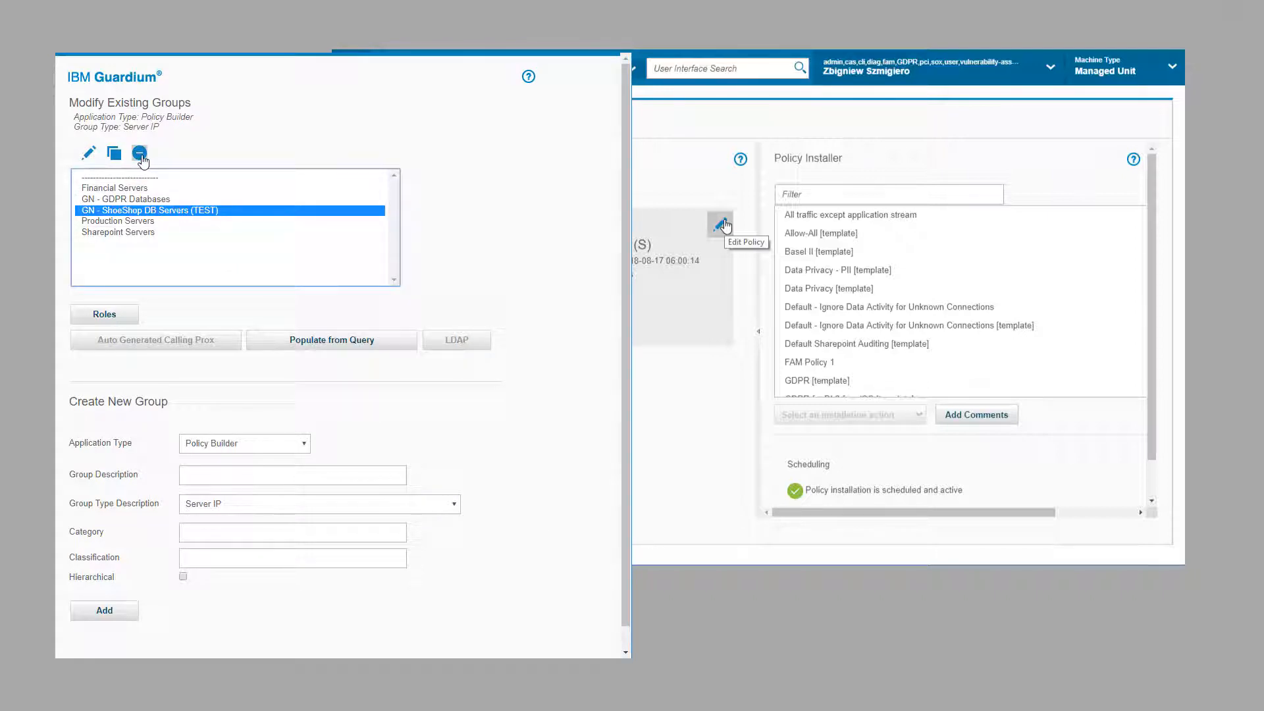
pyautogui.click(114, 152)
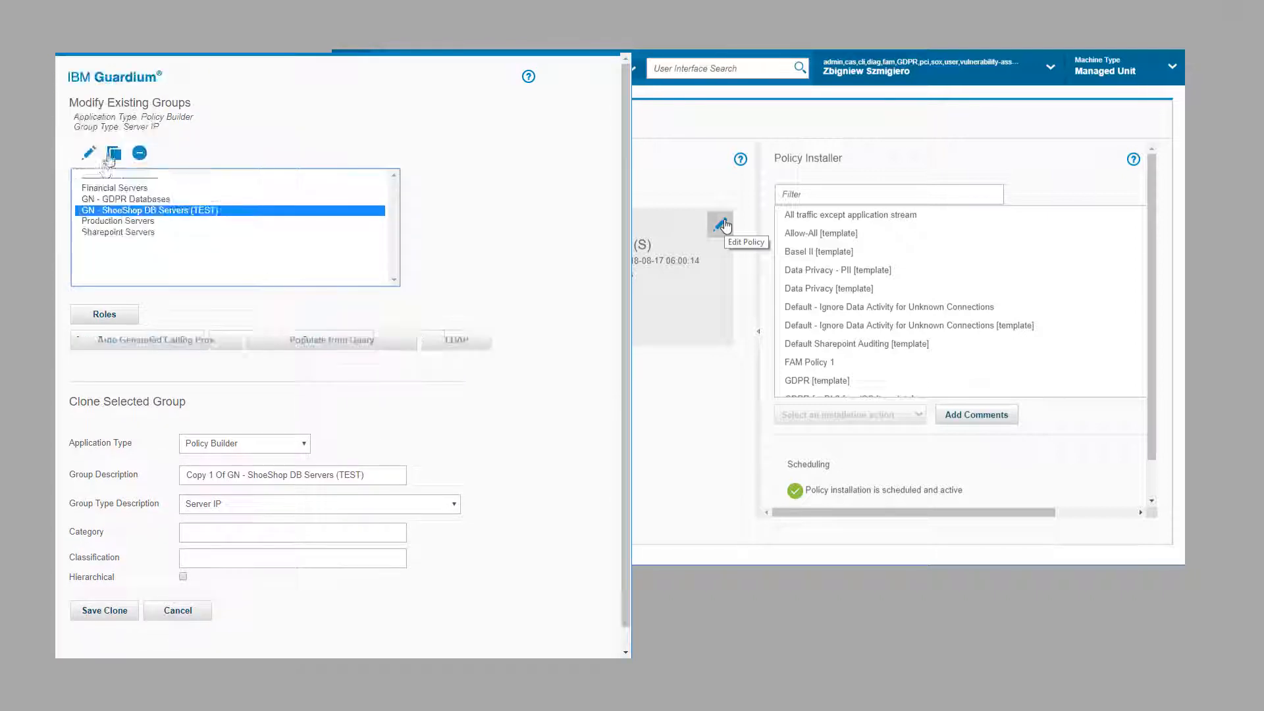
pyautogui.moveTo(226, 475); pyautogui.dragTo(185, 474)
pyautogui.press('BackSpace')
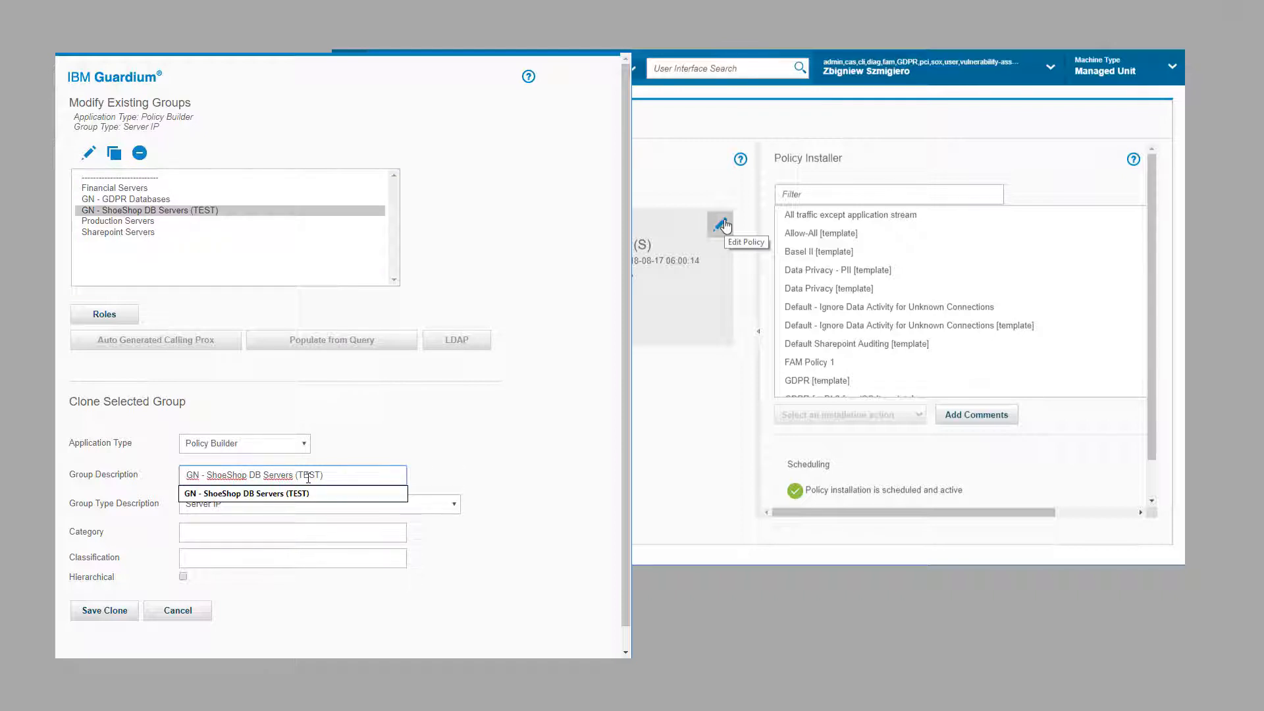
pyautogui.press('BackSpace')
pyautogui.press('BackSpace')
pyautogui.press('BackSpace')
pyautogui.press('BackSpace')
pyautogui.press('BackSpace')
pyautogui.write('PROD)')
pyautogui.click(92, 609)
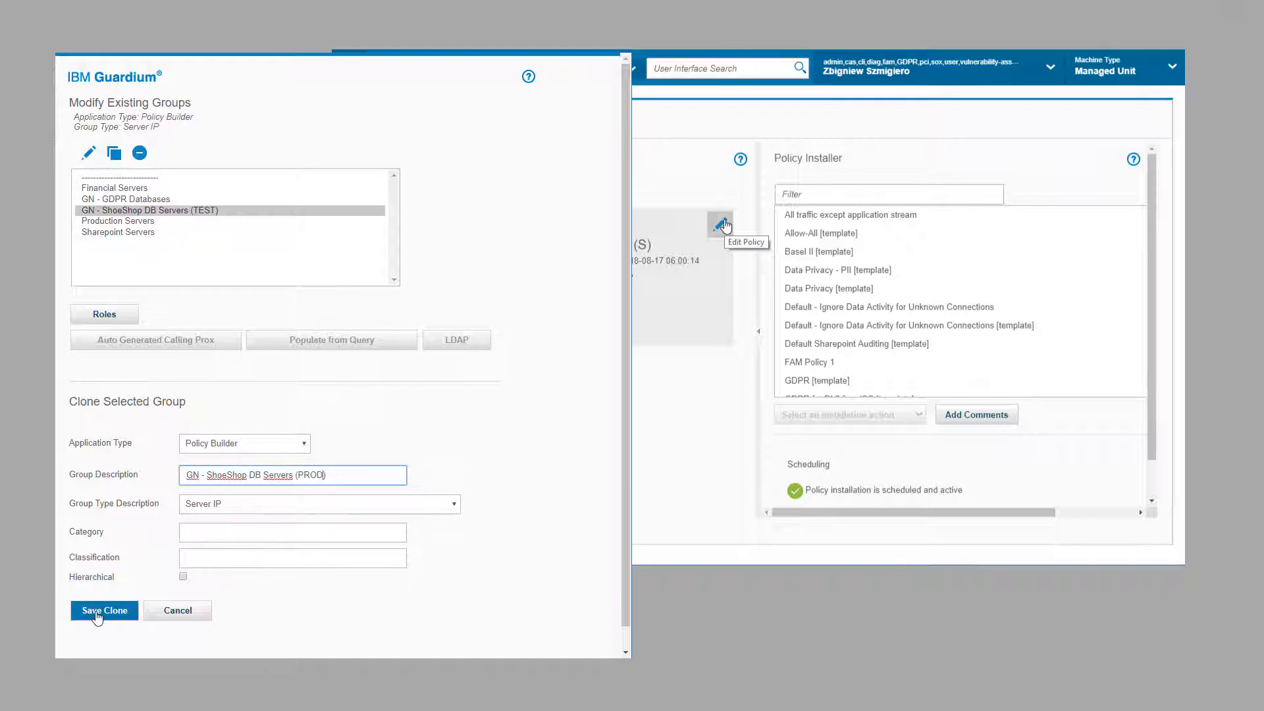
# Step: Rename the PROD group's members 192.168.200.31 and .33 to 192.168.200.51 and .52
pyautogui.click(88, 152)
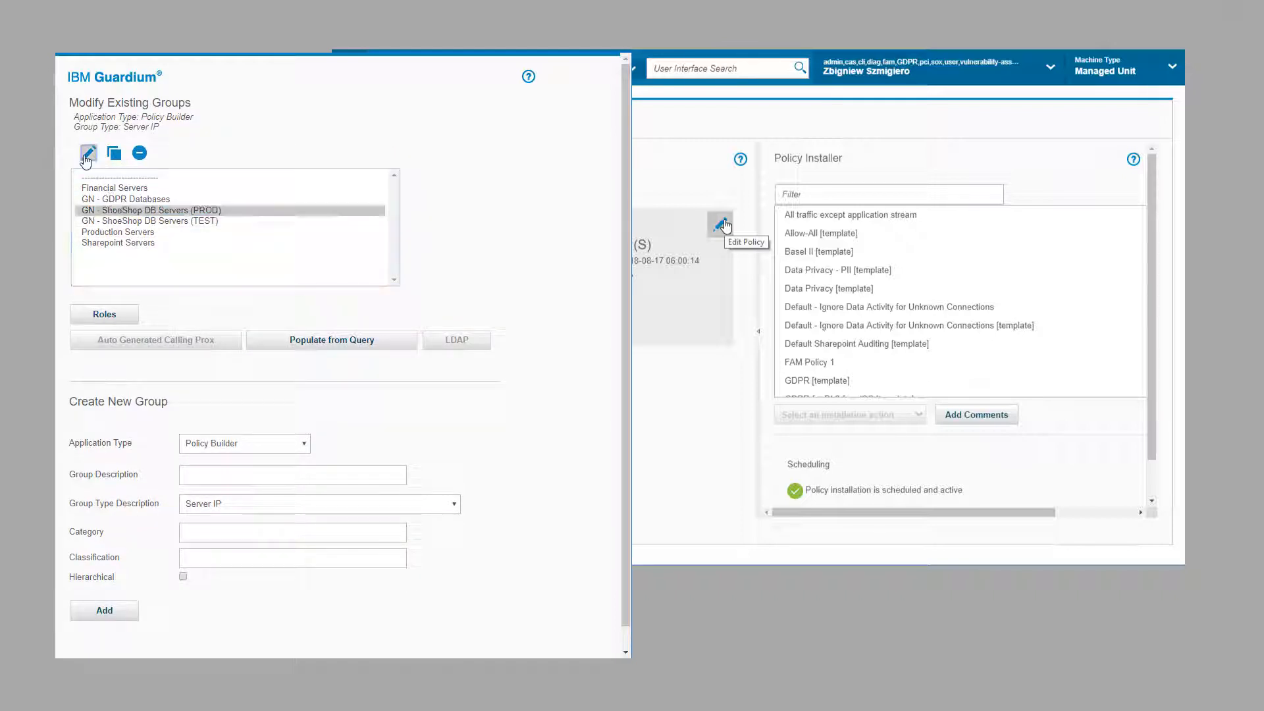
pyautogui.click(103, 261)
pyautogui.press('BackSpace')
pyautogui.press('BackSpace')
pyautogui.write('51')
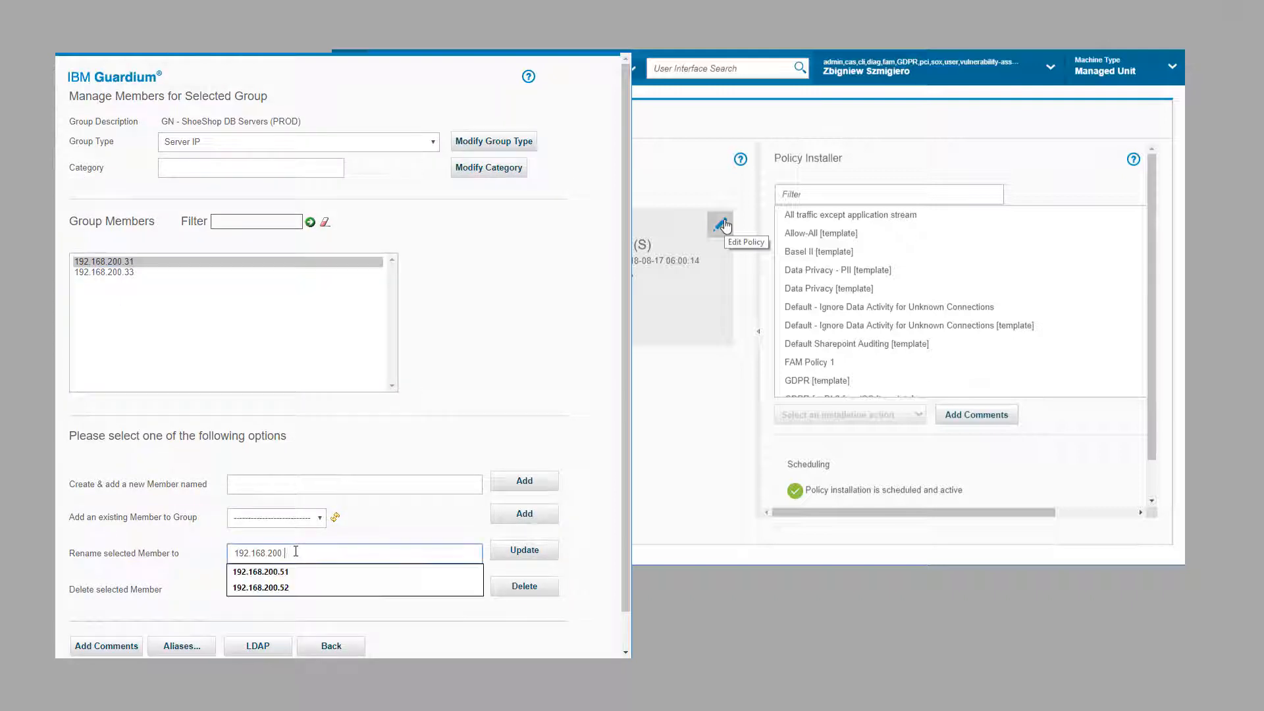
pyautogui.click(525, 549)
pyautogui.click(92, 262)
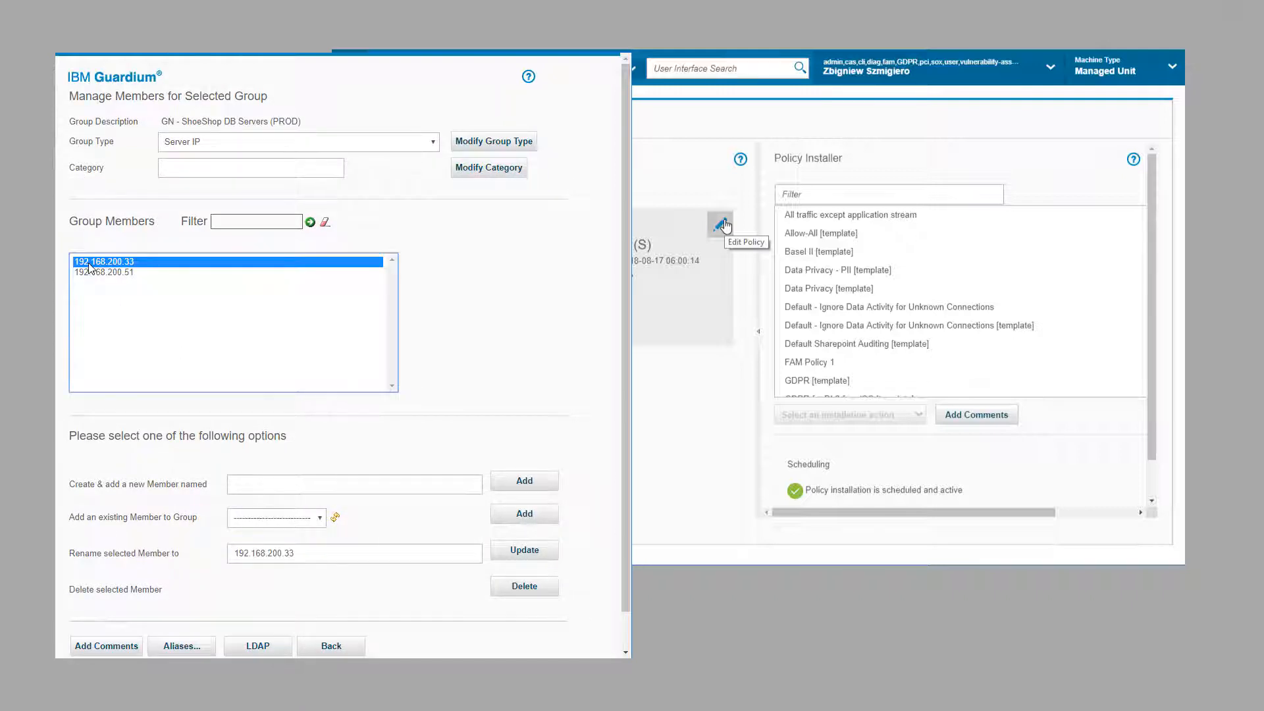
pyautogui.click(302, 554)
pyautogui.press('BackSpace')
pyautogui.press('BackSpace')
pyautogui.write('52')
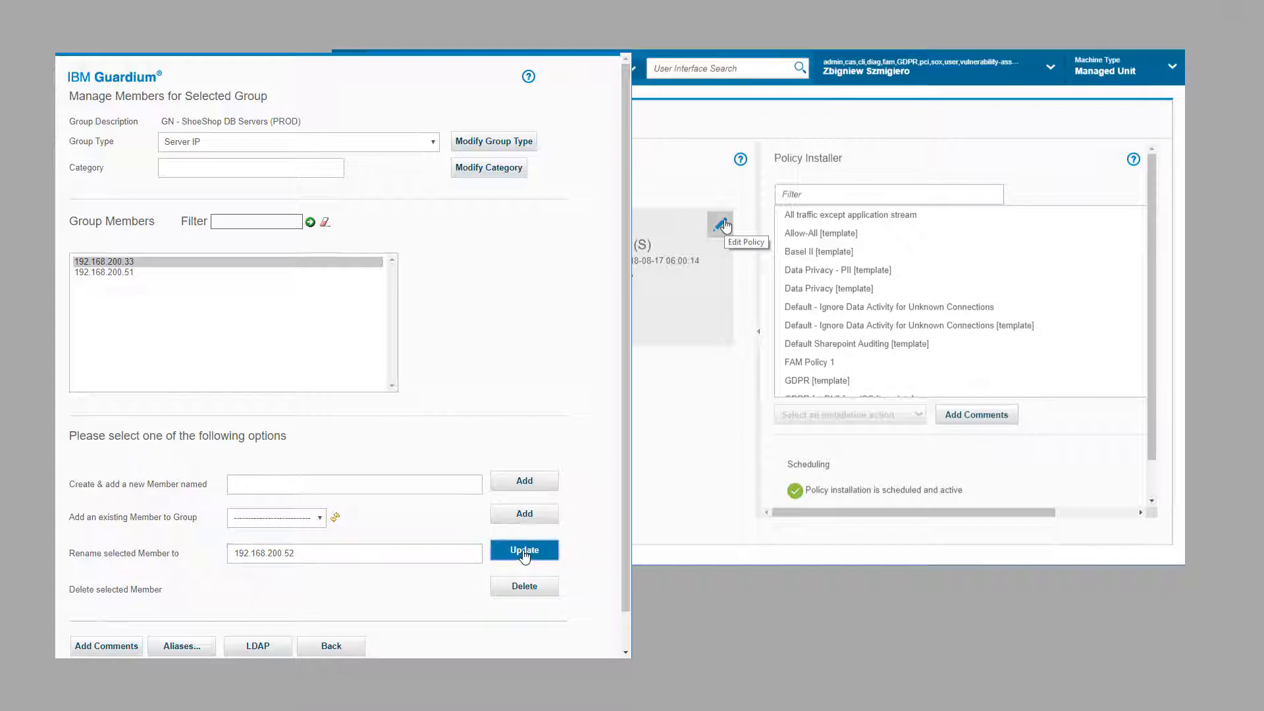
pyautogui.click(525, 549)
pyautogui.click(331, 645)
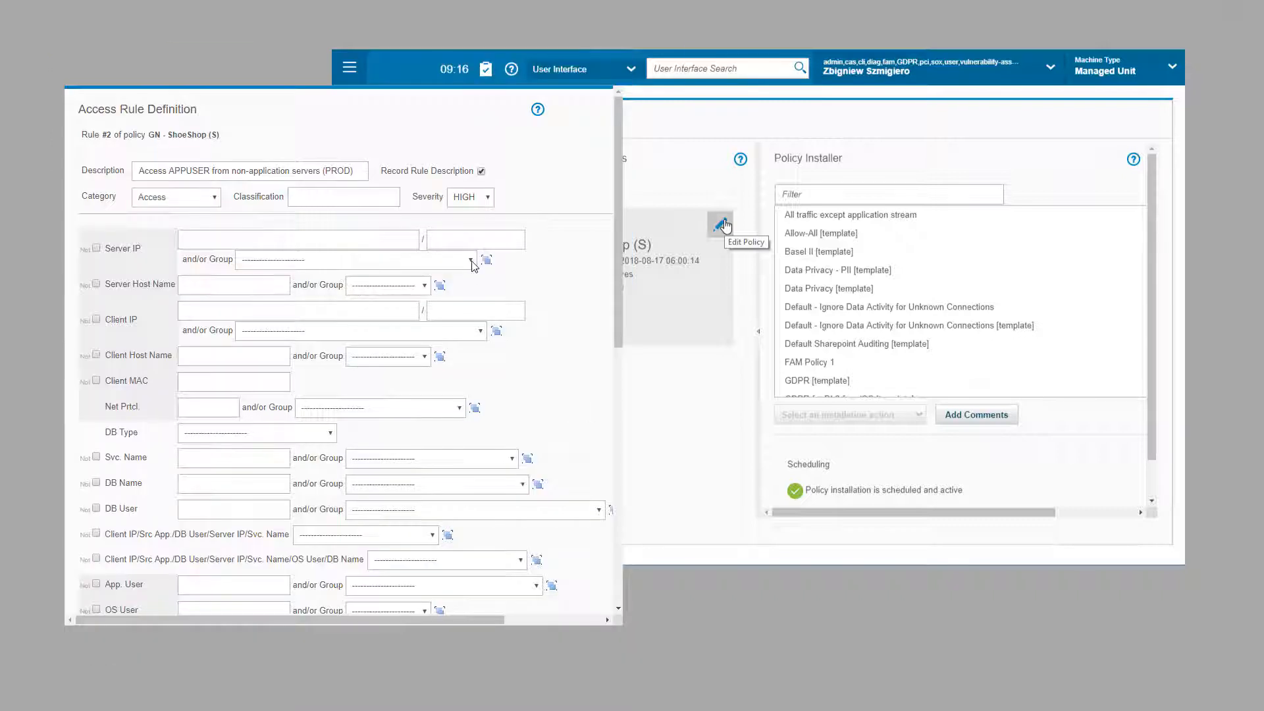
# Step: Target the ShoeShop PROD server group, exclude client 192.168.200.61/32, and set DB user APPUSER
pyautogui.click(470, 259)
pyautogui.click(356, 311)
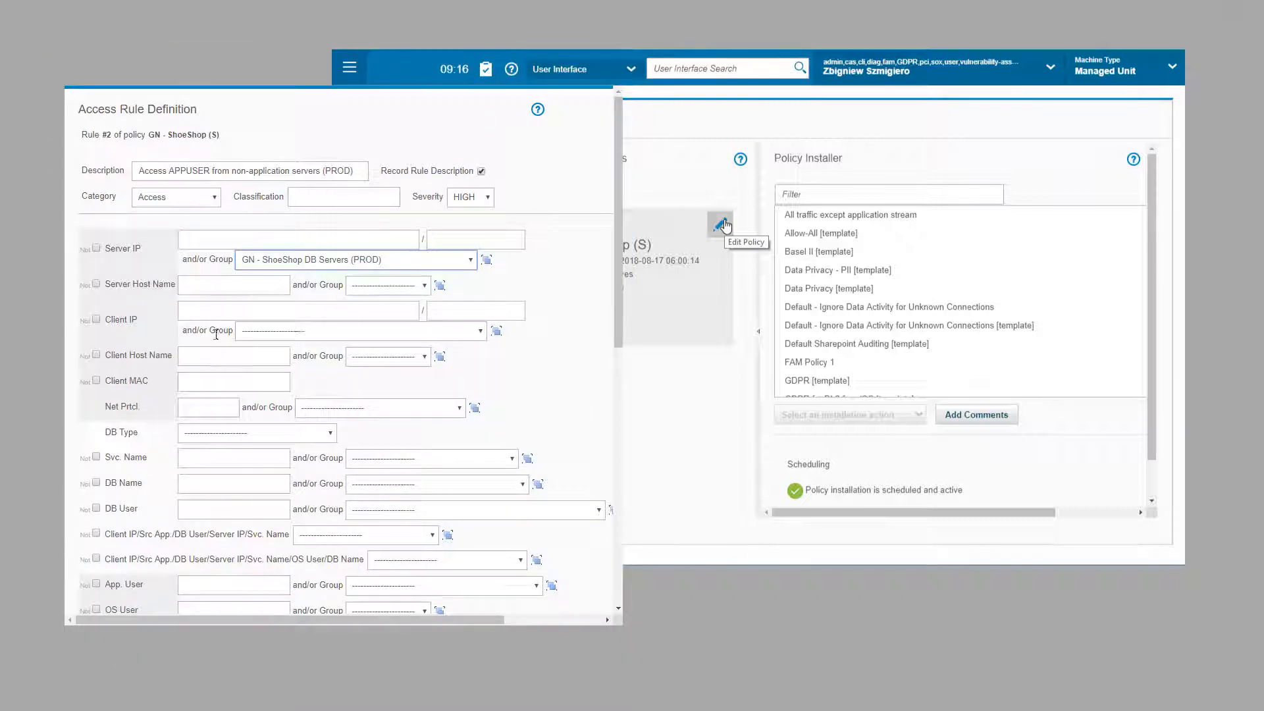
pyautogui.click(97, 319)
pyautogui.click(198, 310)
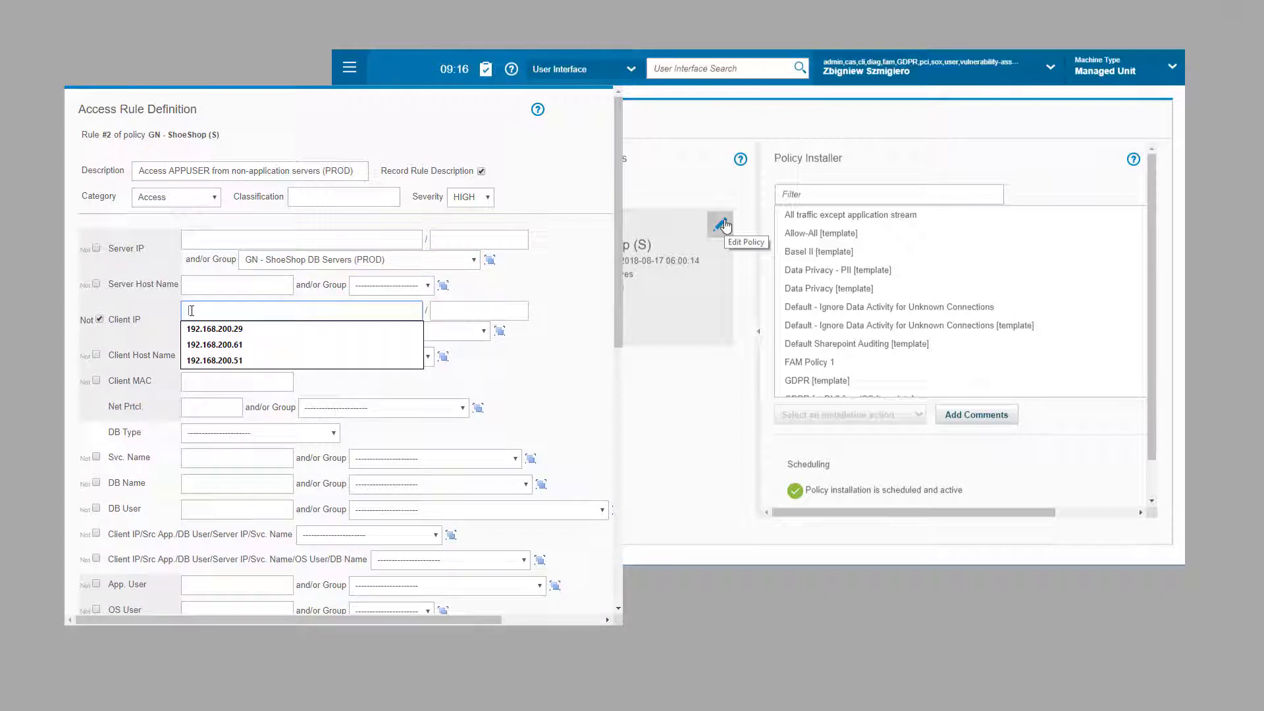
pyautogui.click(199, 345)
pyautogui.click(451, 313)
pyautogui.click(450, 329)
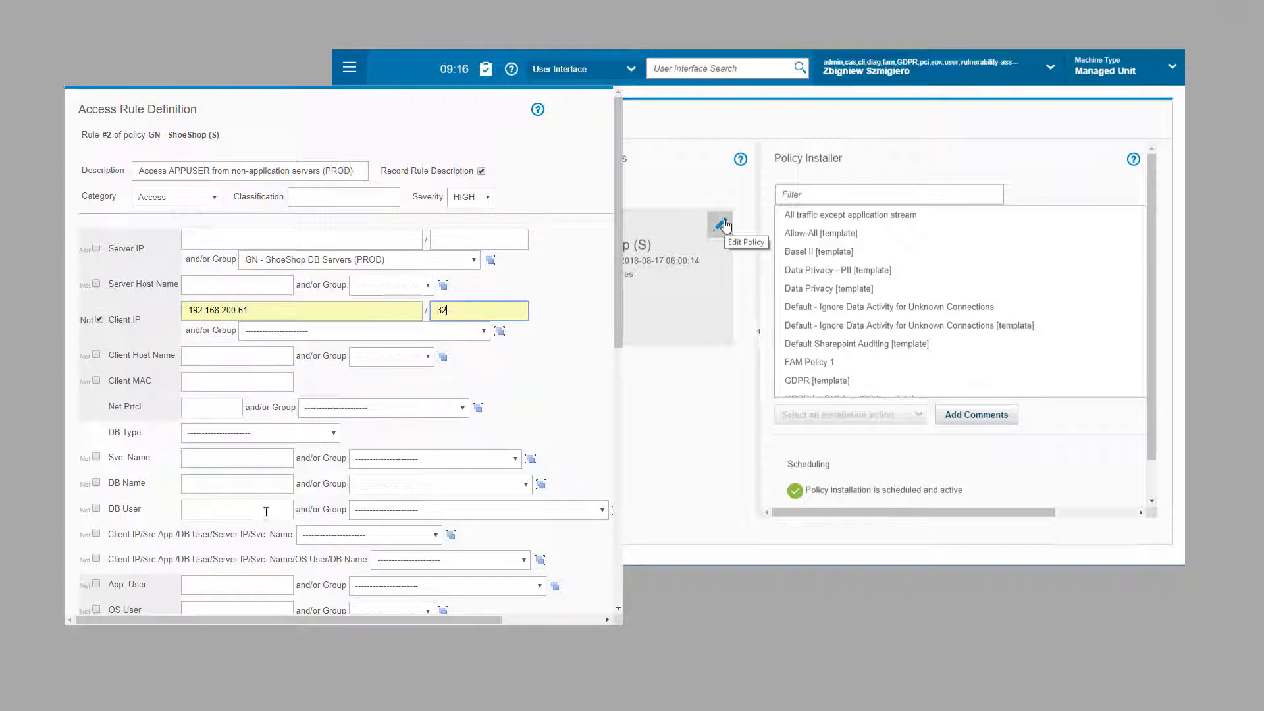
pyautogui.click(229, 583)
pyautogui.click(220, 517)
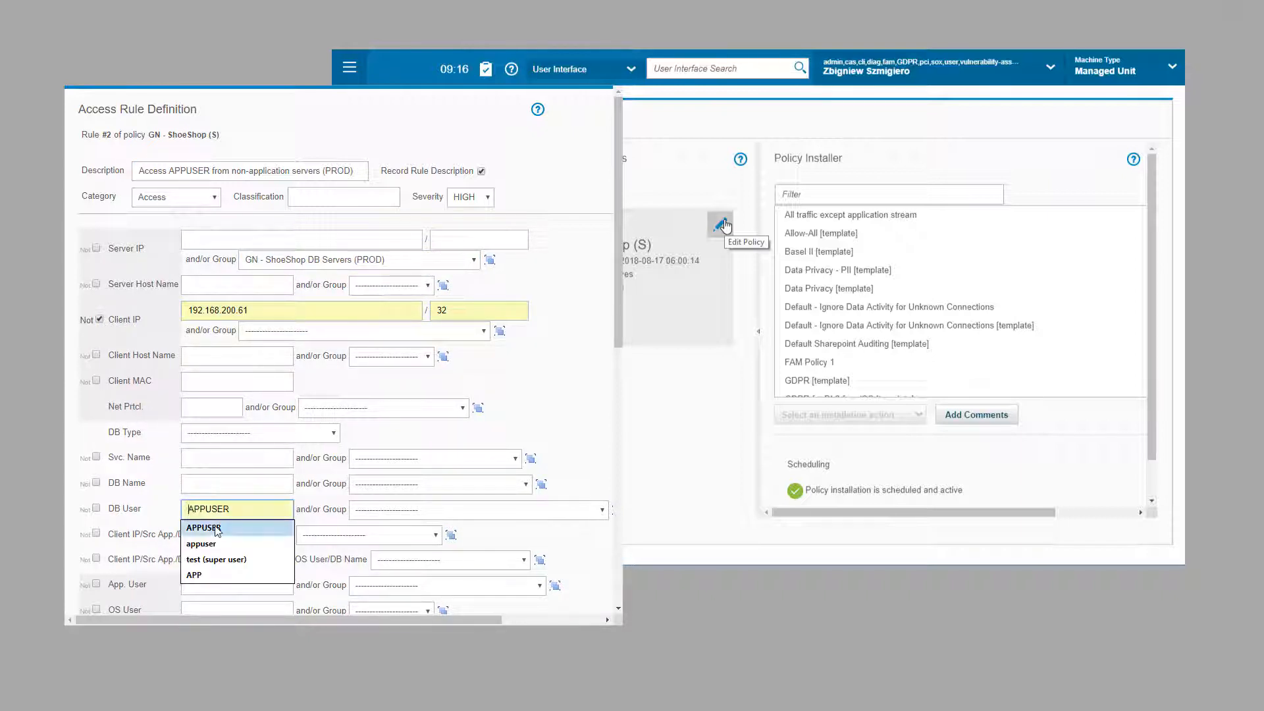
pyautogui.click(217, 526)
pyautogui.scroll(-10, 197, 461)
# Step: Add an ALERT ONCE PER SESSION action sending to a SYSLOG receiver
pyautogui.click(124, 538)
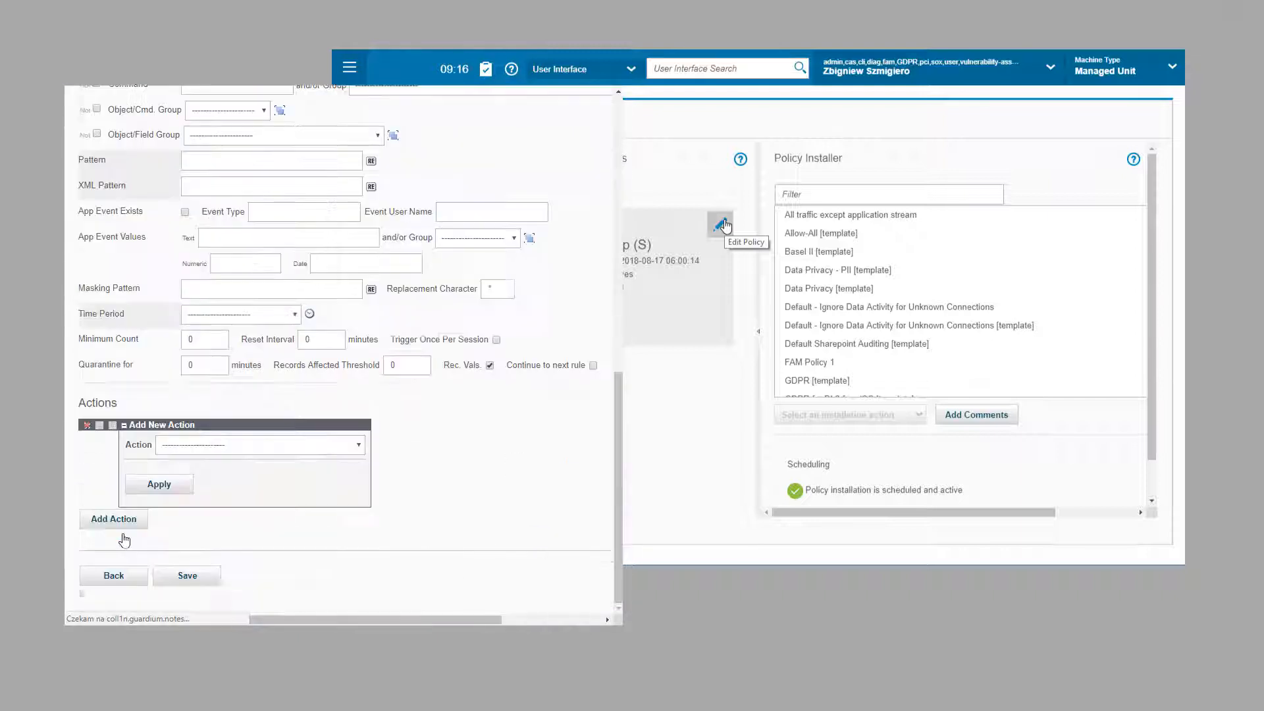
pyautogui.click(257, 445)
pyautogui.click(246, 494)
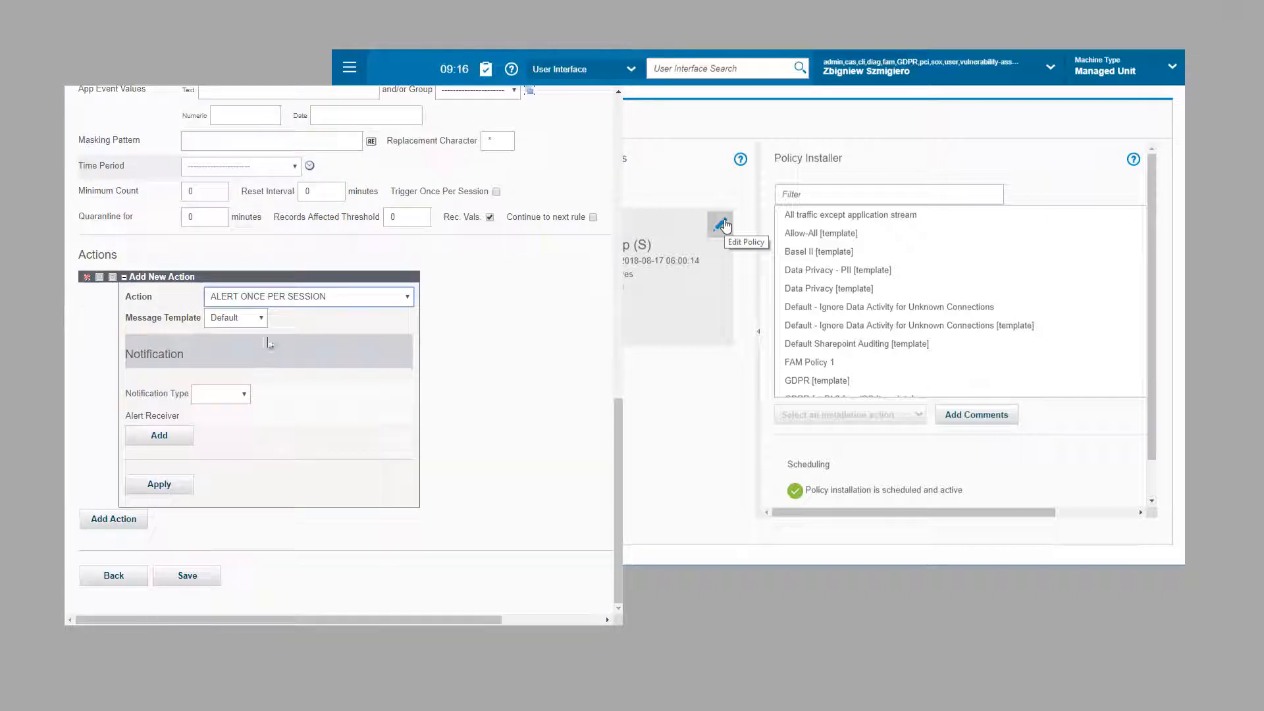
pyautogui.click(251, 395)
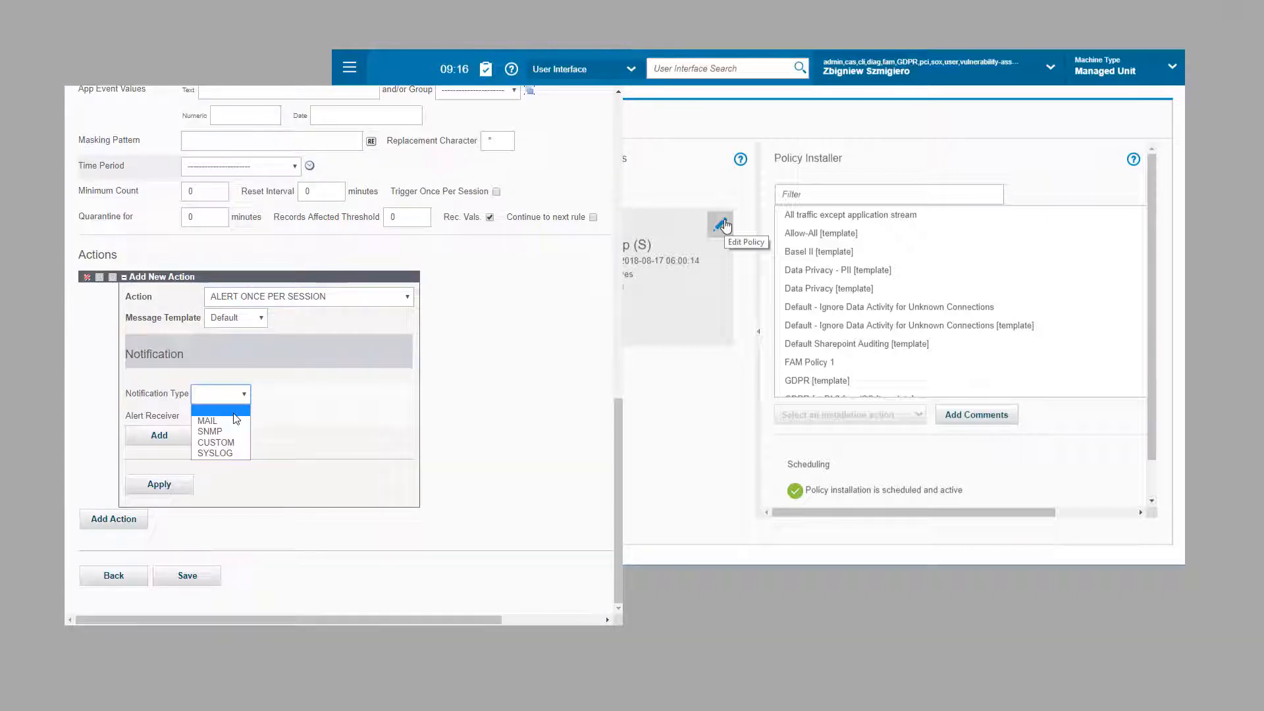
pyautogui.click(215, 452)
pyautogui.click(167, 437)
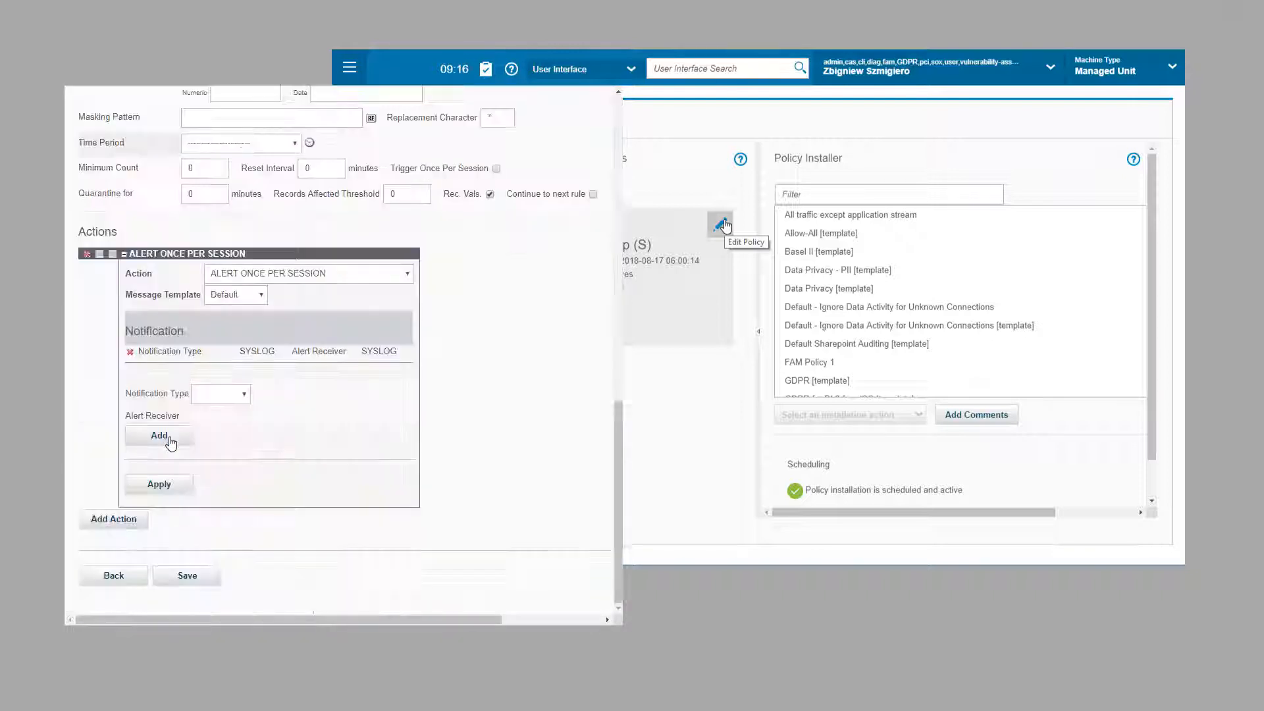
pyautogui.click(161, 484)
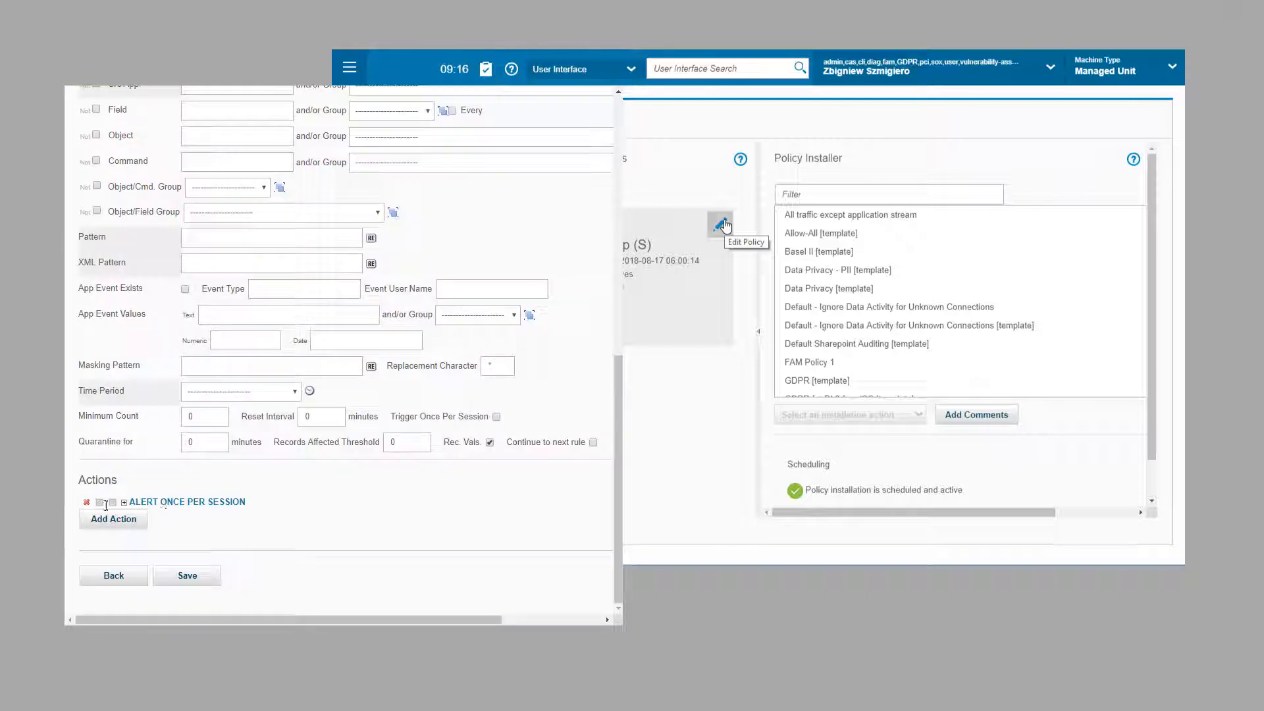
# Step: Add a LOG FULL DETAILS action to the rule
pyautogui.click(114, 519)
pyautogui.click(224, 446)
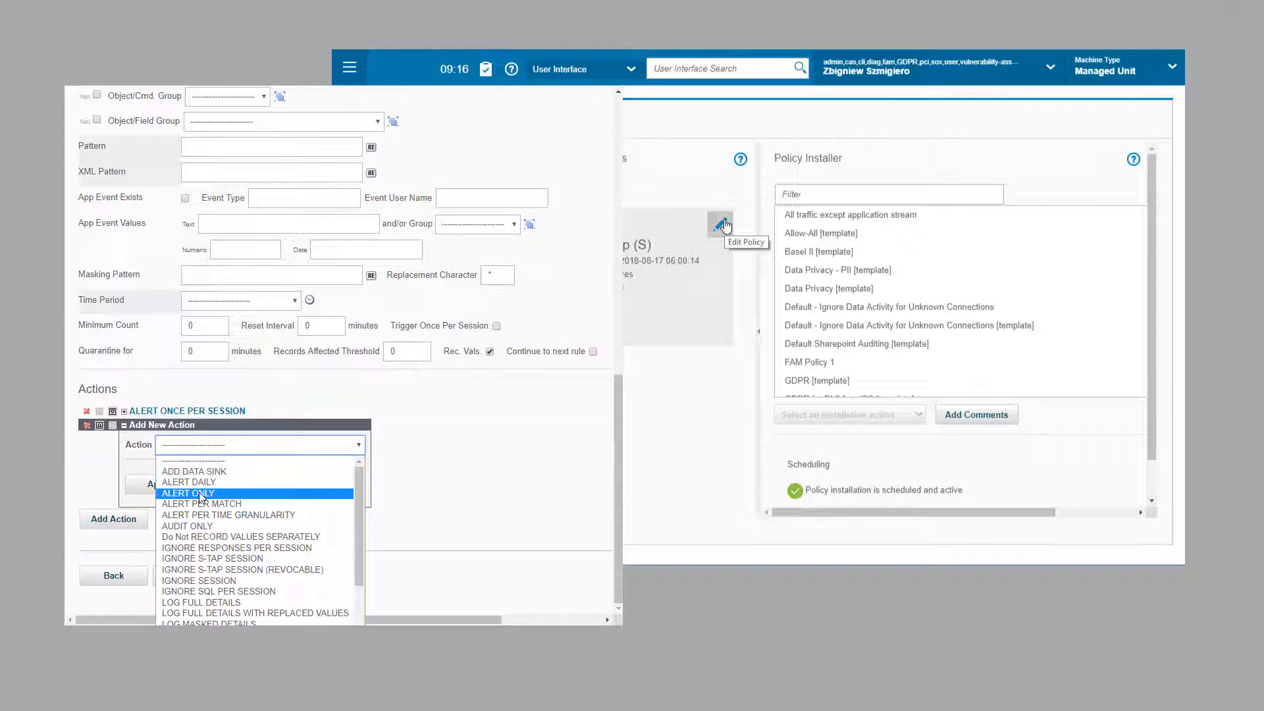
pyautogui.click(198, 602)
pyautogui.click(162, 490)
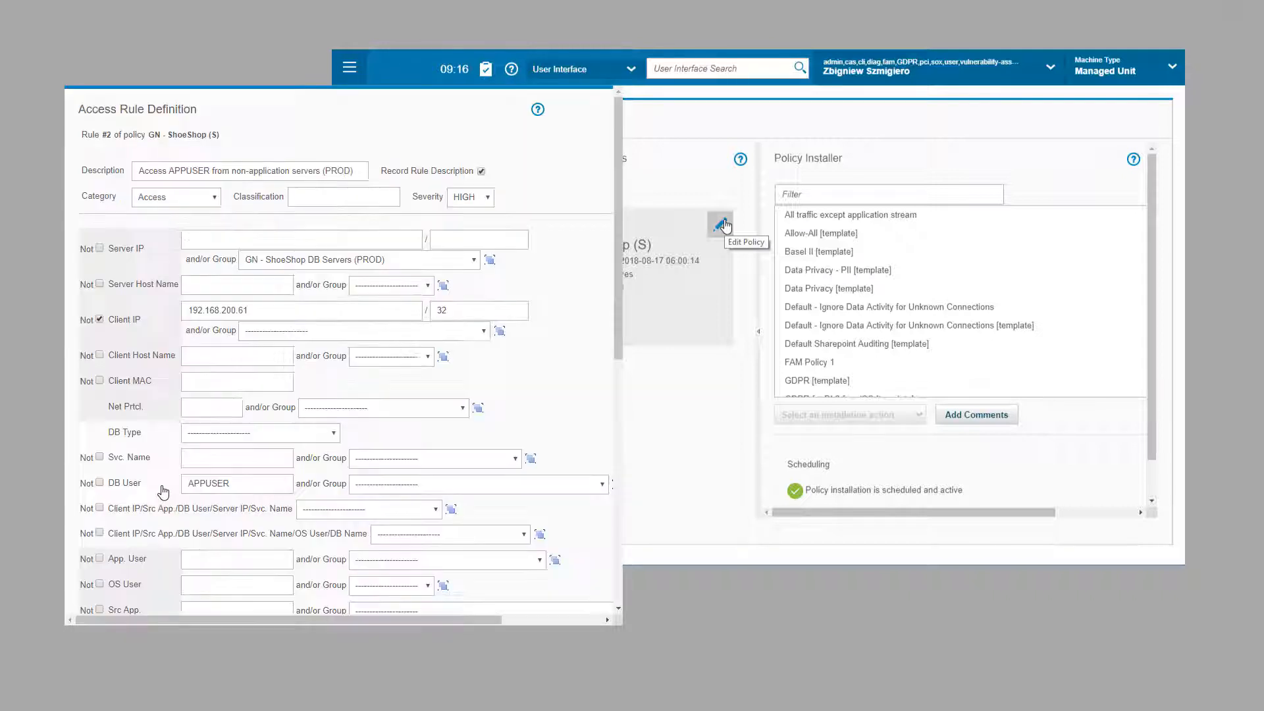
# Step: Save rule #2 and reinstall GN - ShoeShop (S) with Run Once Now, dismissing the success message
pyautogui.click(178, 576)
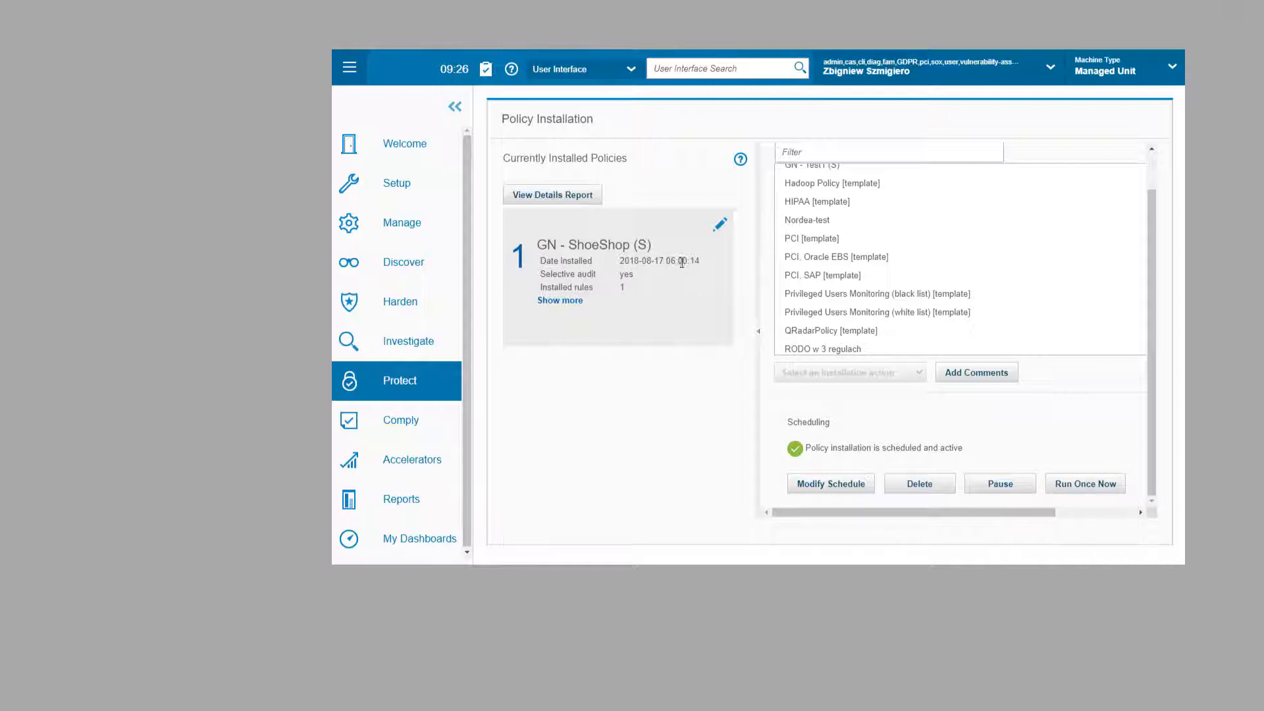
pyautogui.moveTo(667, 262); pyautogui.dragTo(699, 262)
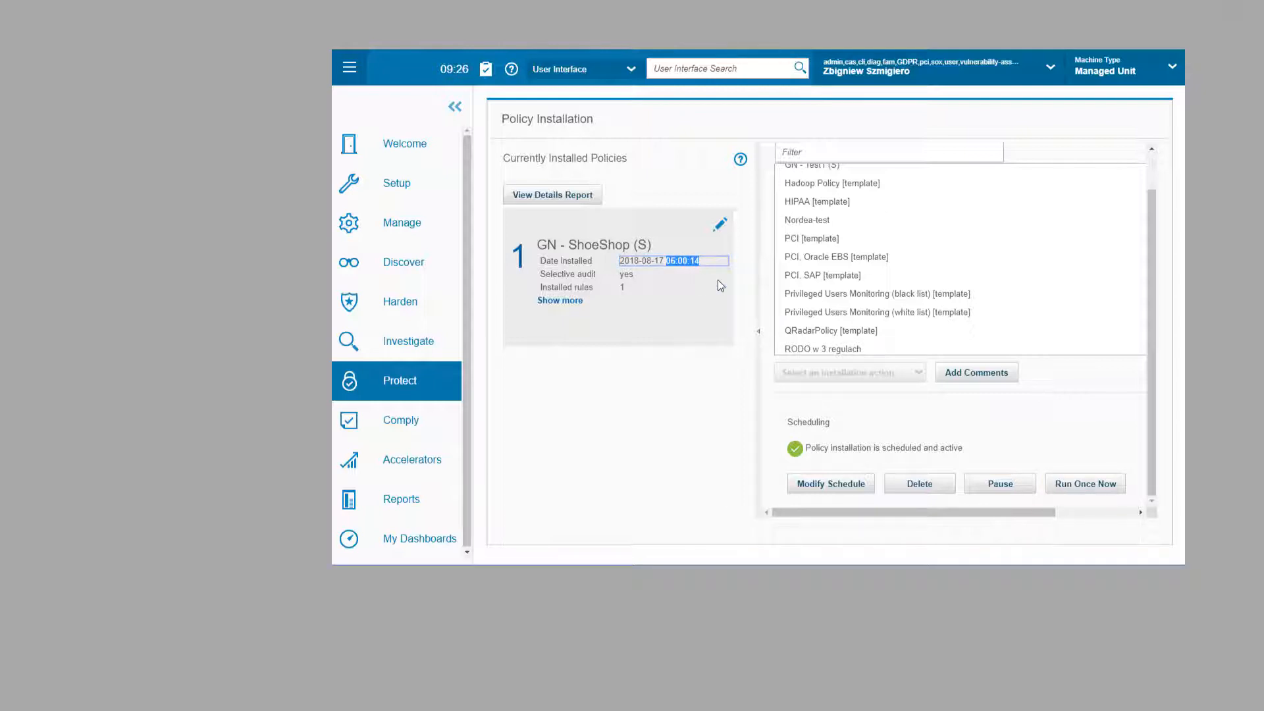
pyautogui.click(1082, 484)
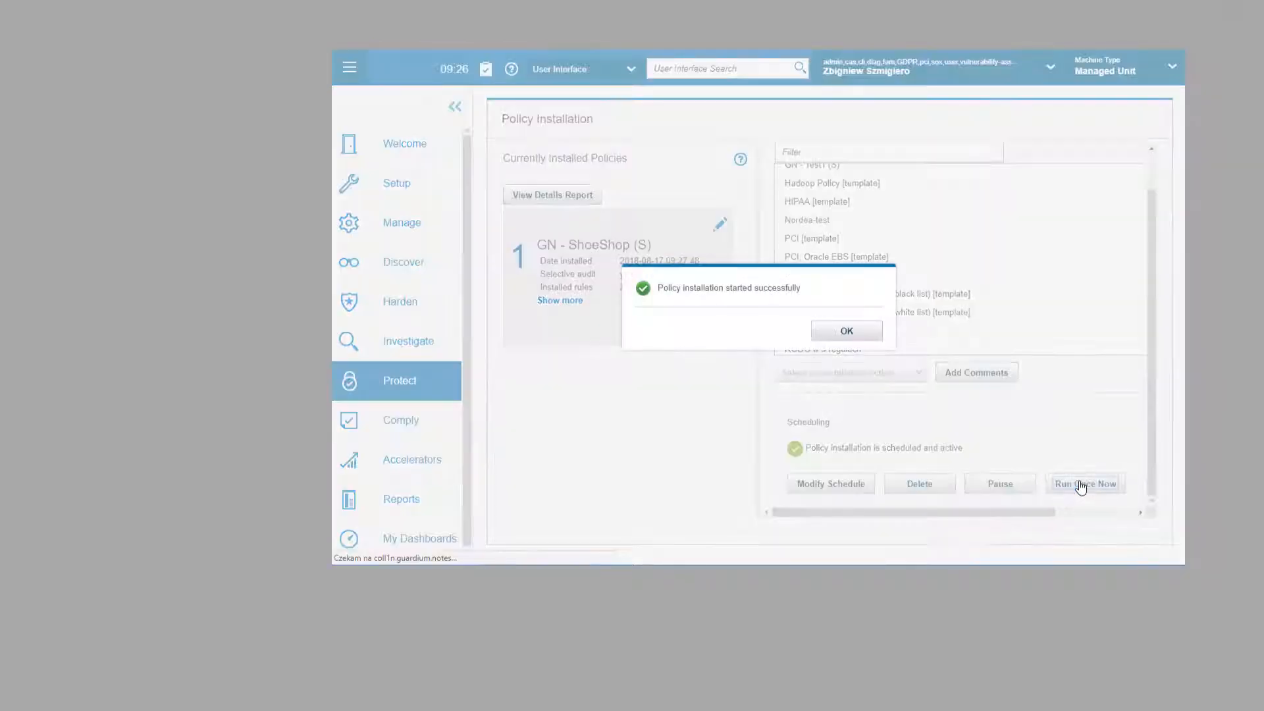
pyautogui.click(845, 333)
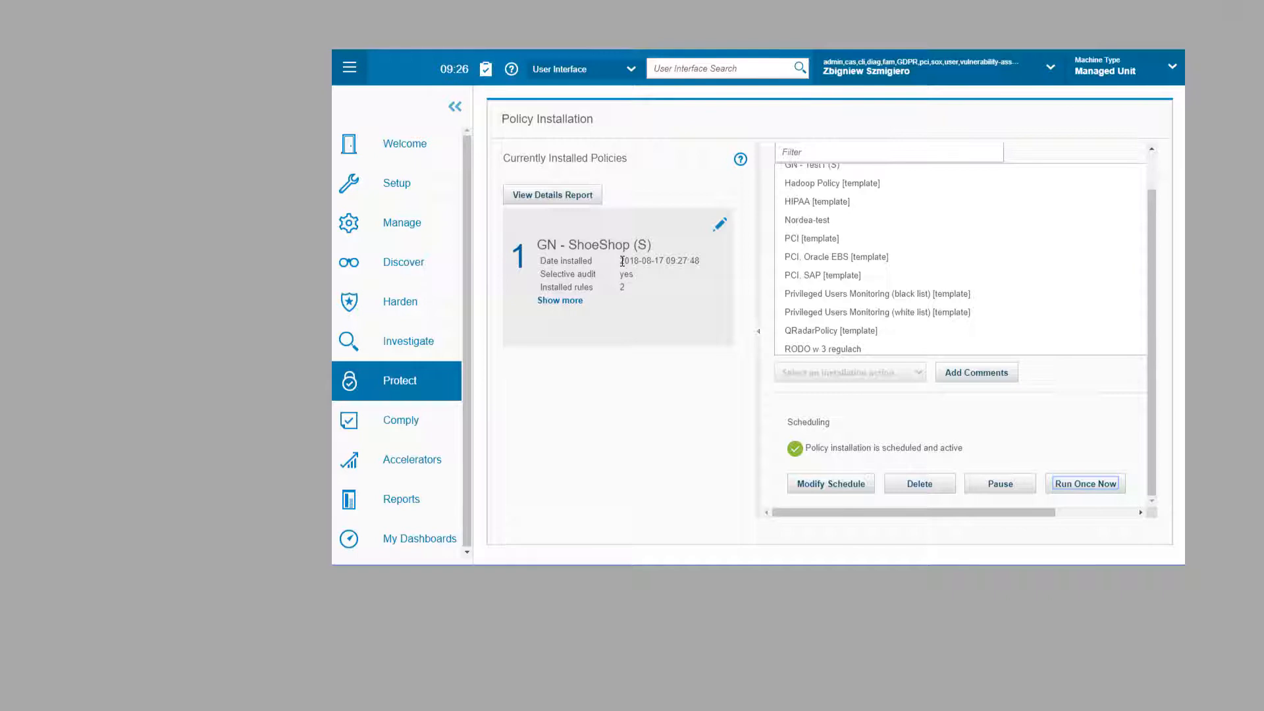
pyautogui.moveTo(622, 262); pyautogui.dragTo(697, 266)
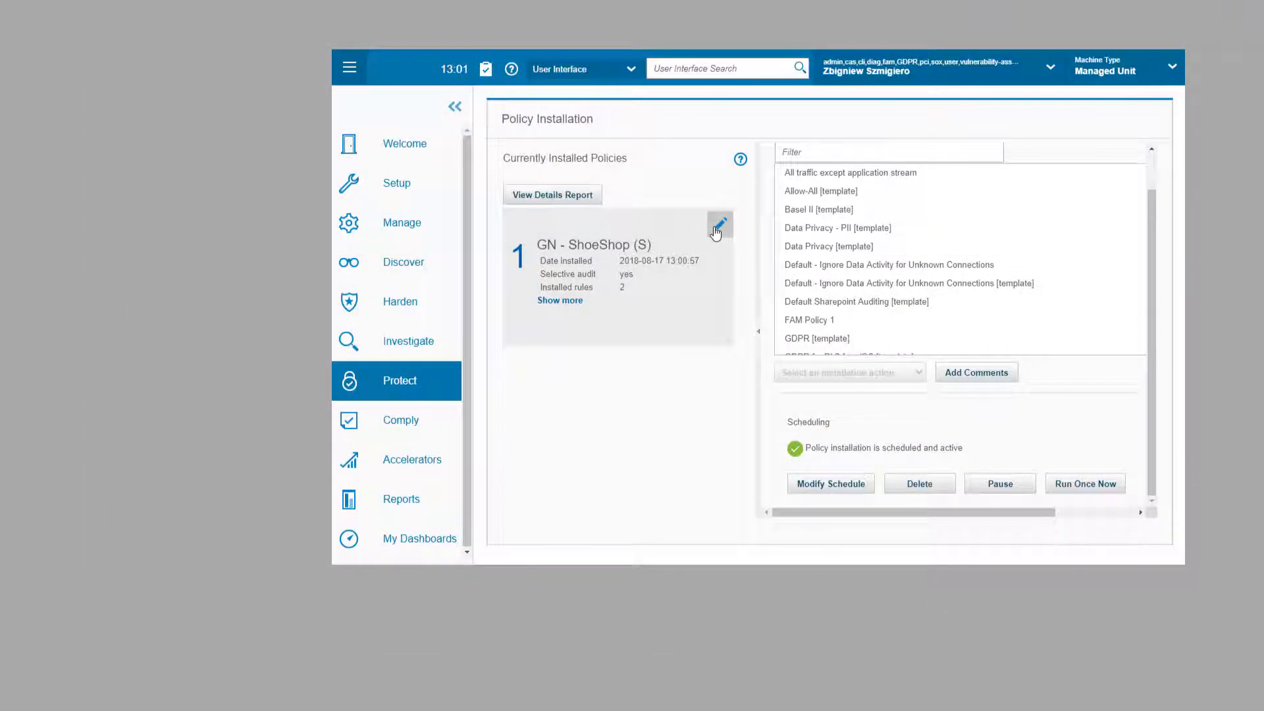
# Step: Add a new access rule described as Unknown access vector (PROD)
pyautogui.click(718, 225)
pyautogui.click(181, 492)
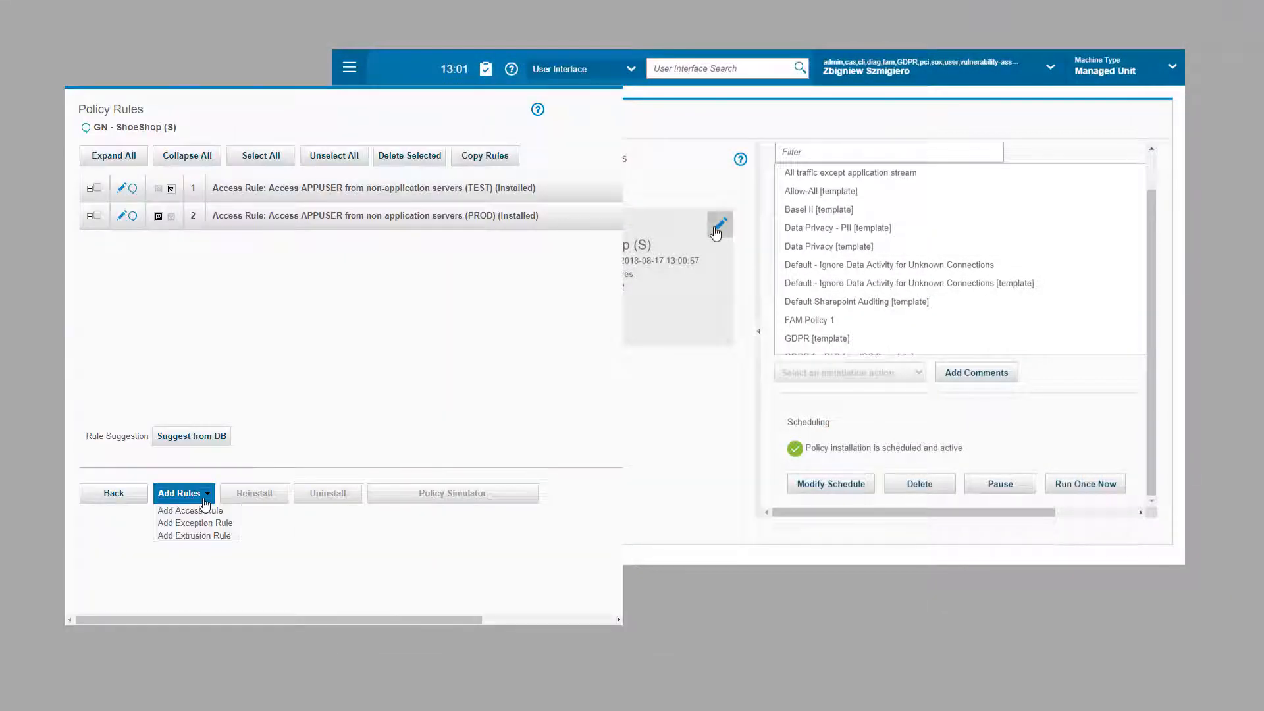
pyautogui.click(198, 512)
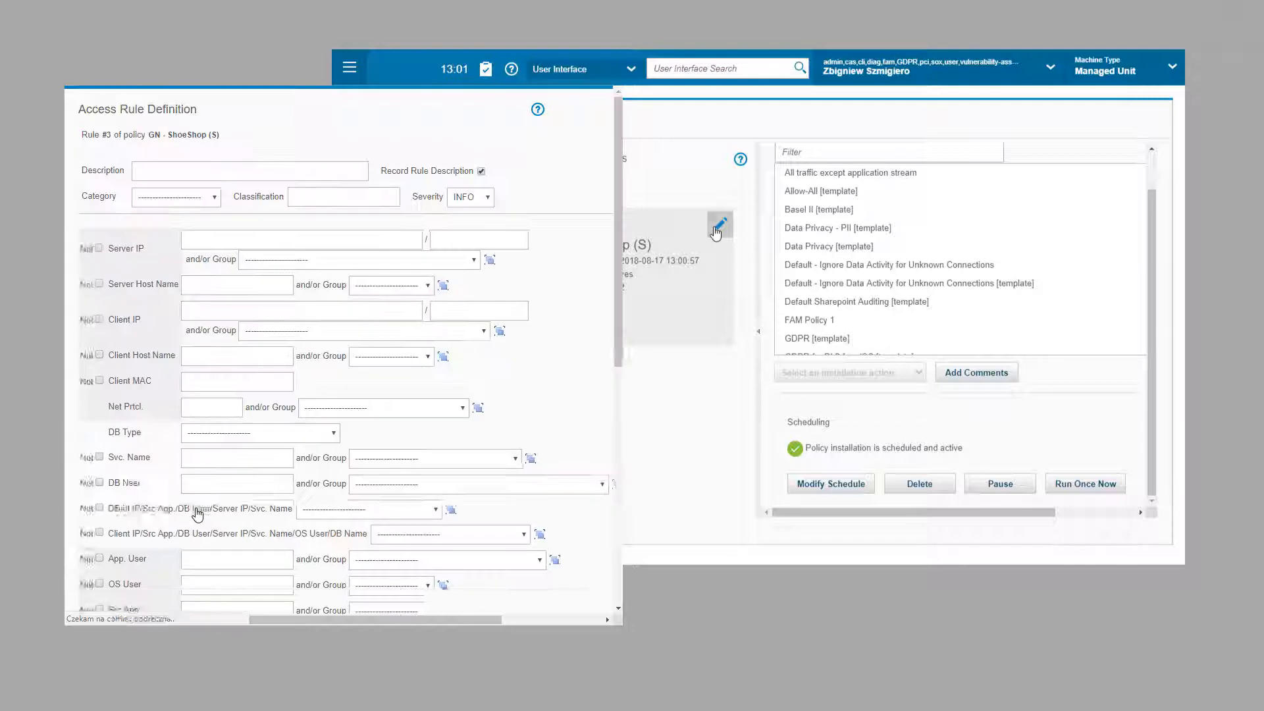
pyautogui.click(154, 169)
pyautogui.write('Unkno')
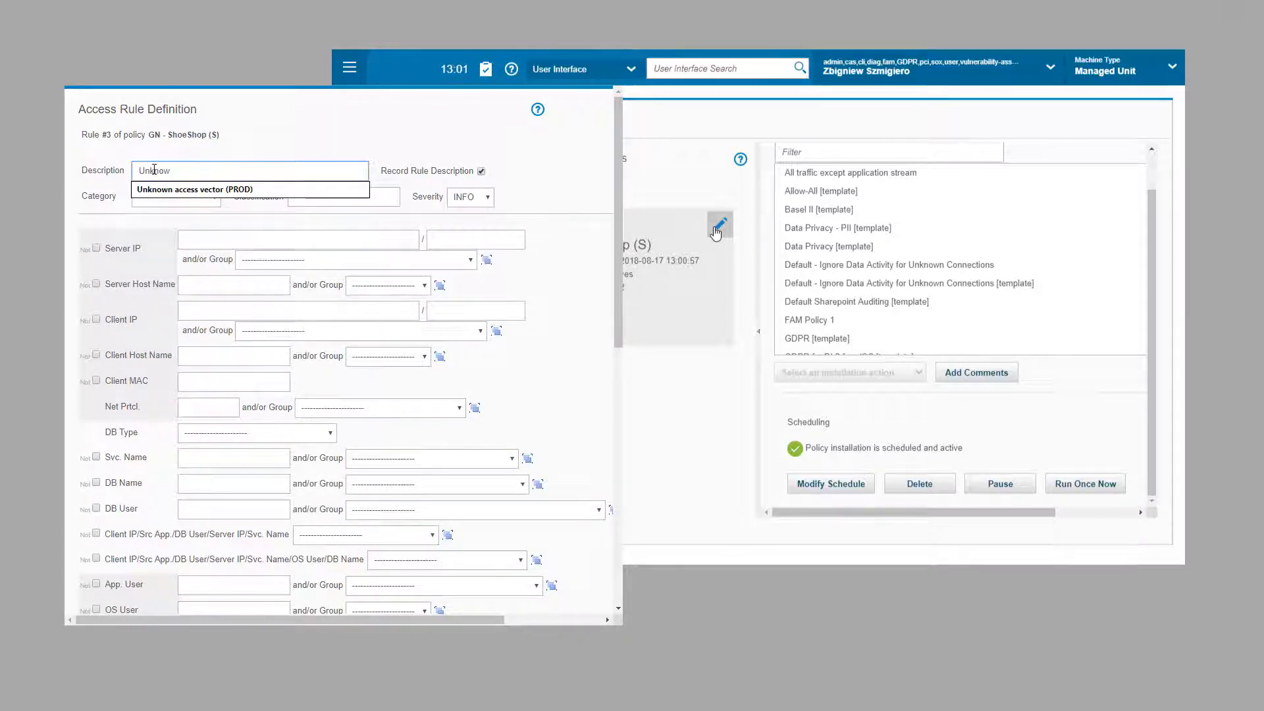
pyautogui.write('w')
pyautogui.press('Down')
pyautogui.press('Return')
# Step: Set category Access, severity HIGH, and server group GN - ShoeShop DB Servers (PROD)
pyautogui.click(176, 196)
pyautogui.click(151, 219)
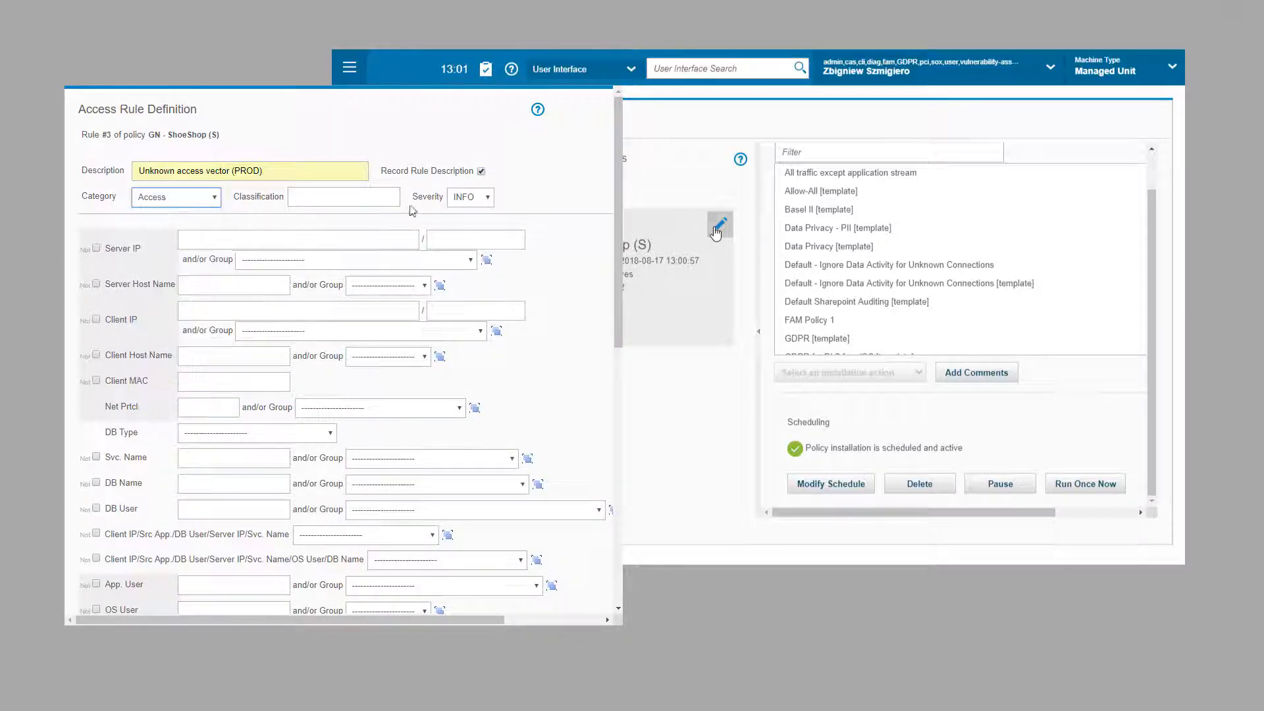
pyautogui.click(470, 197)
pyautogui.click(465, 259)
pyautogui.click(280, 264)
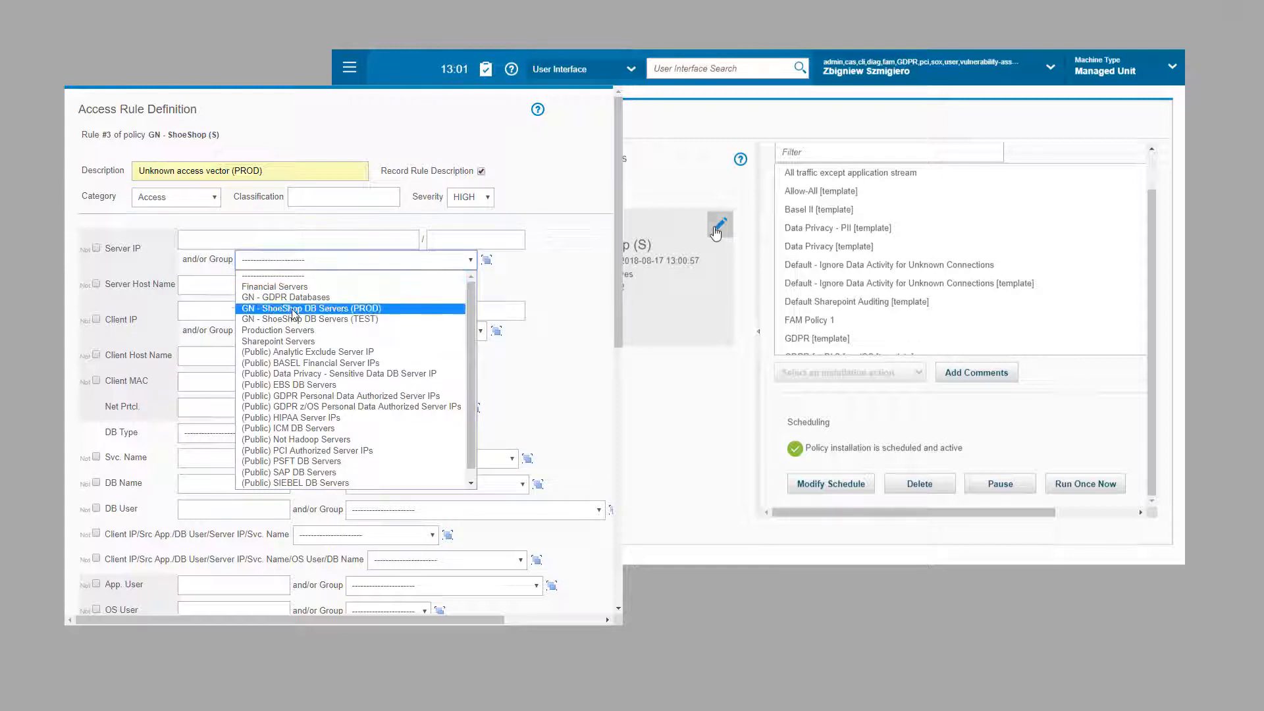
pyautogui.click(283, 308)
pyautogui.click(252, 311)
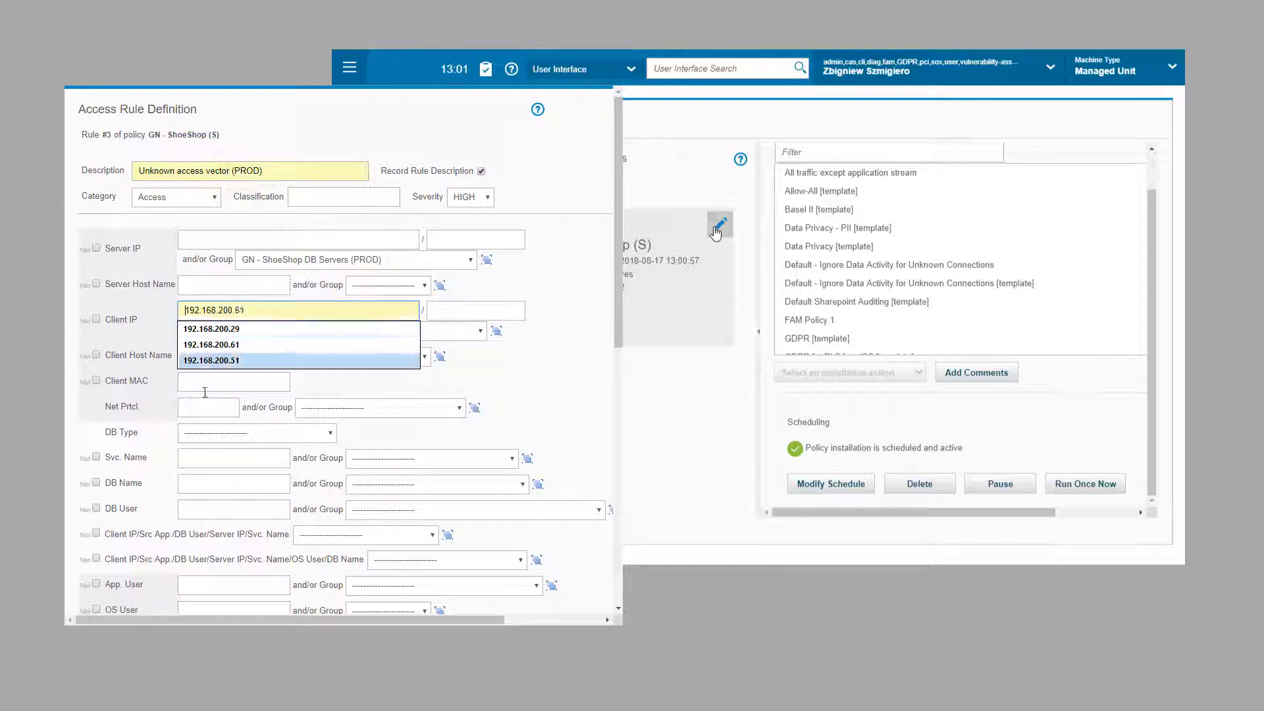
pyautogui.click(187, 507)
pyautogui.click(341, 511)
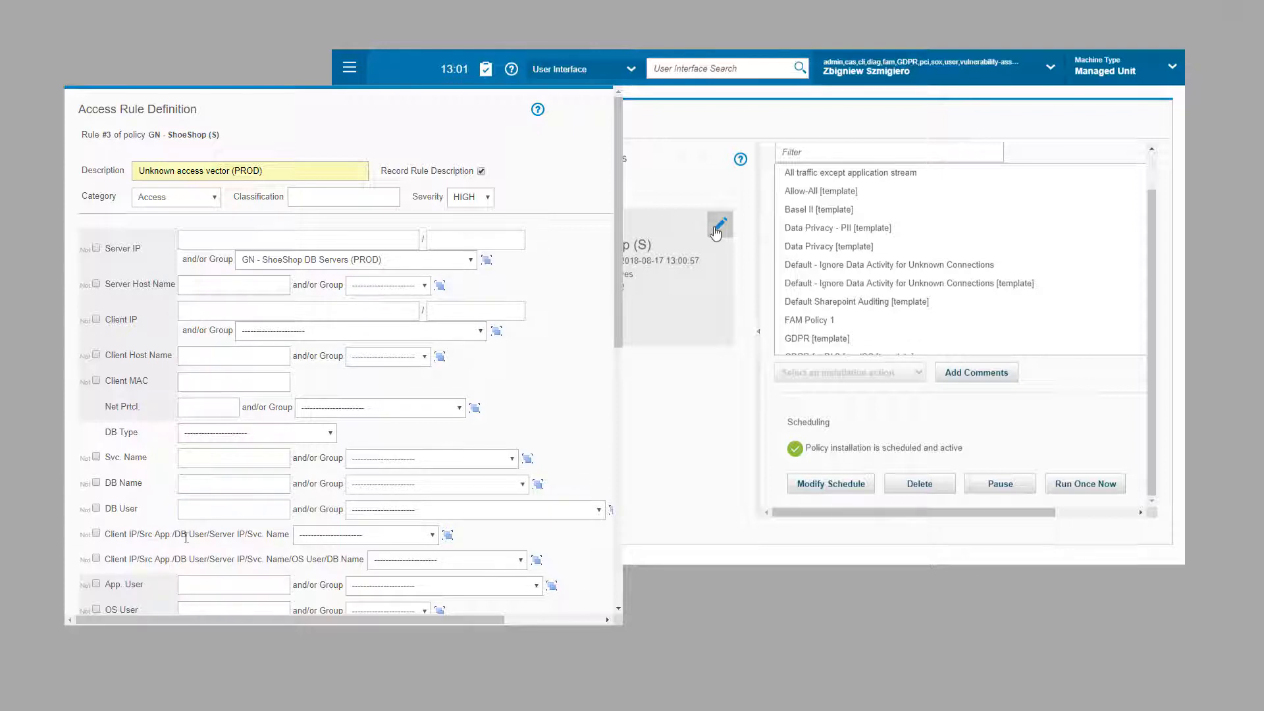
pyautogui.click(448, 535)
# Step: Create a new group named GN - ShoeShop Approved Connections
pyautogui.click(216, 474)
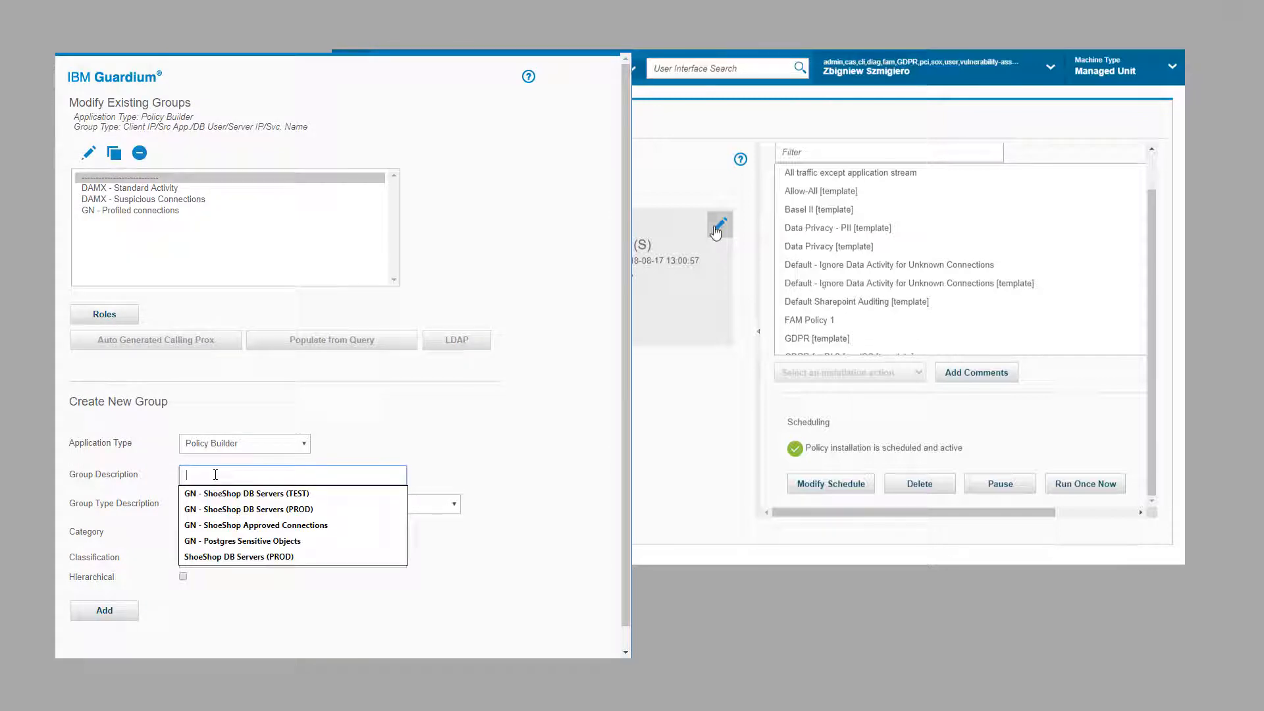
pyautogui.click(198, 525)
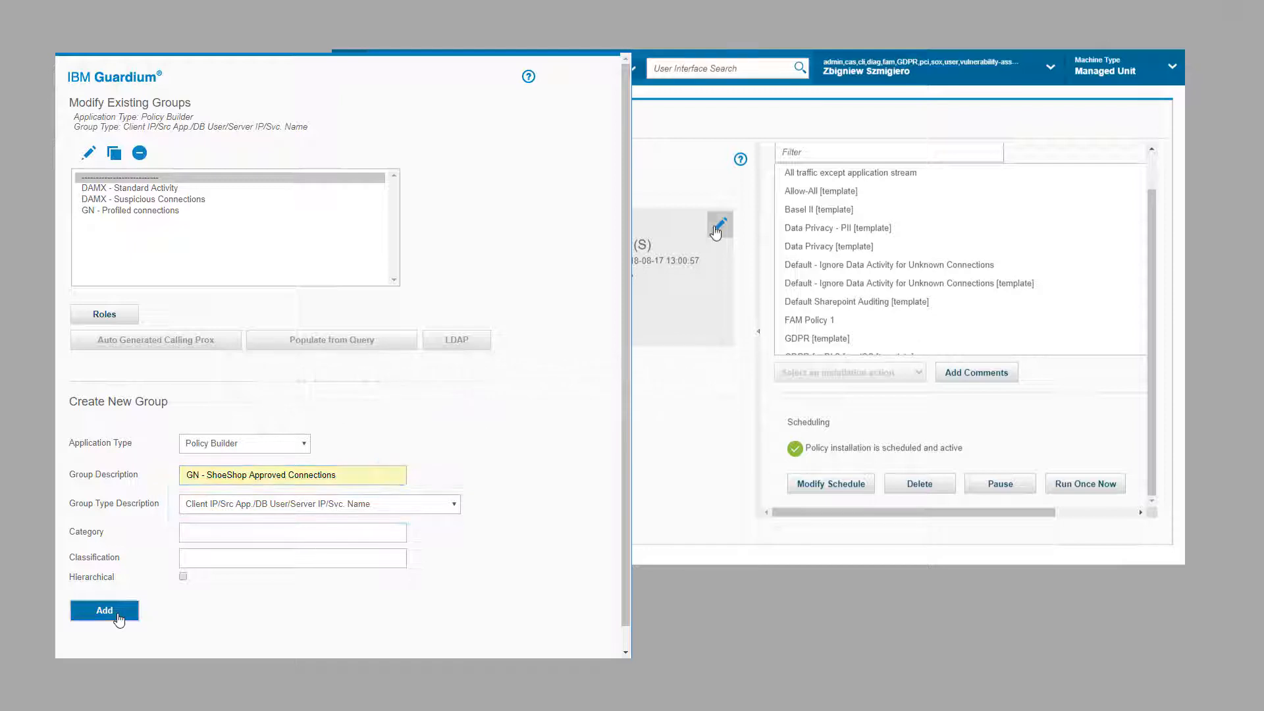
pyautogui.click(104, 610)
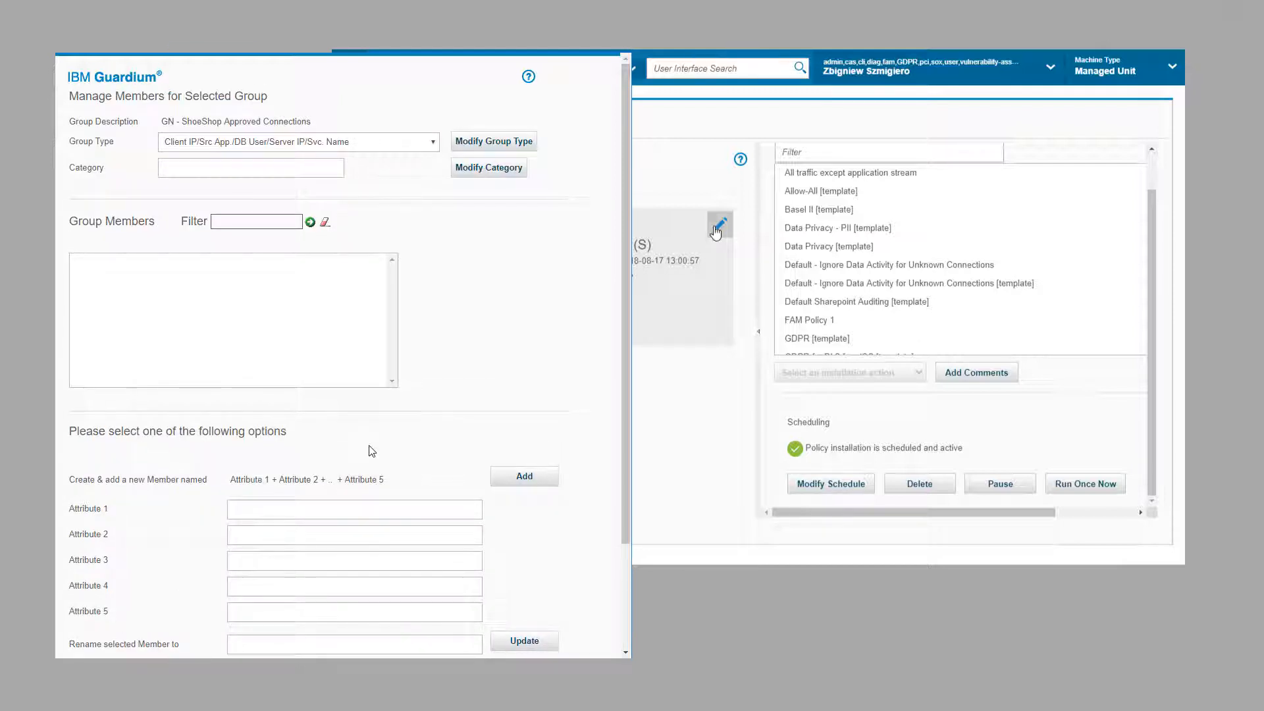
pyautogui.scroll(-2, 372, 448)
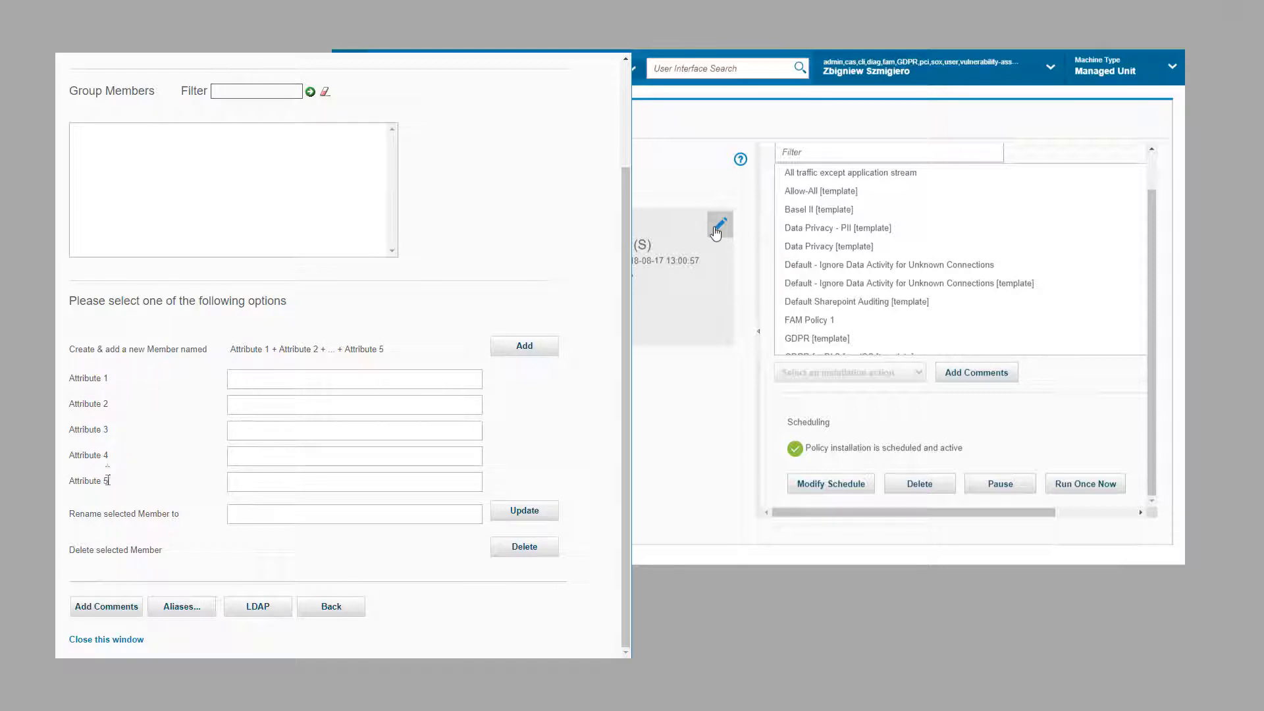
pyautogui.scroll(2, 157, 344)
# Step: Add member 192.168.1.12, %, the named database user, %, % to the group
pyautogui.click(240, 508)
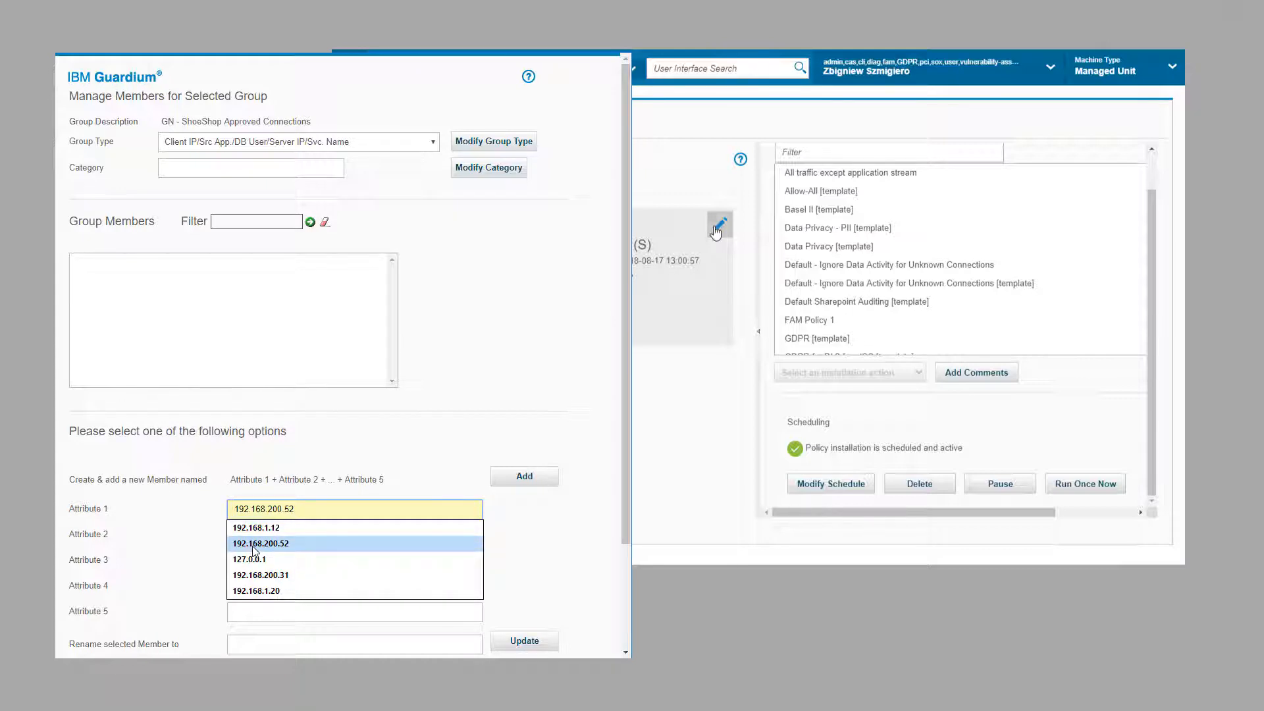
pyautogui.click(257, 533)
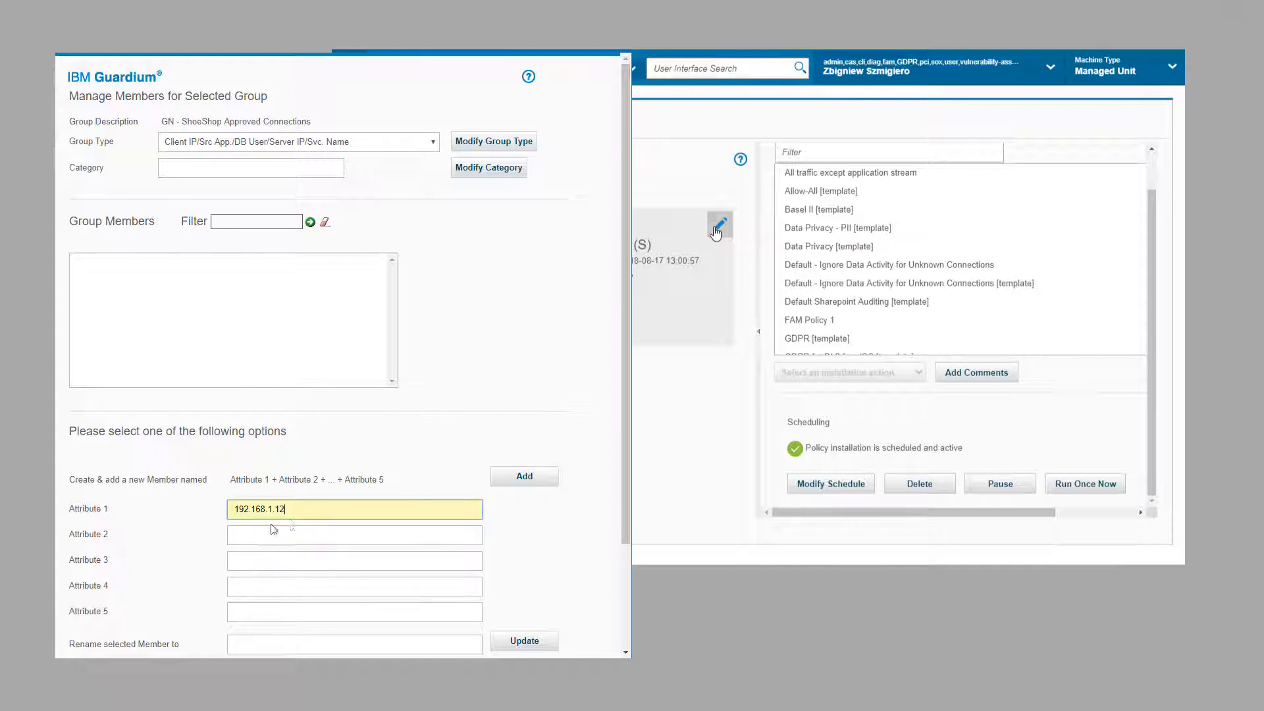
pyautogui.click(272, 536)
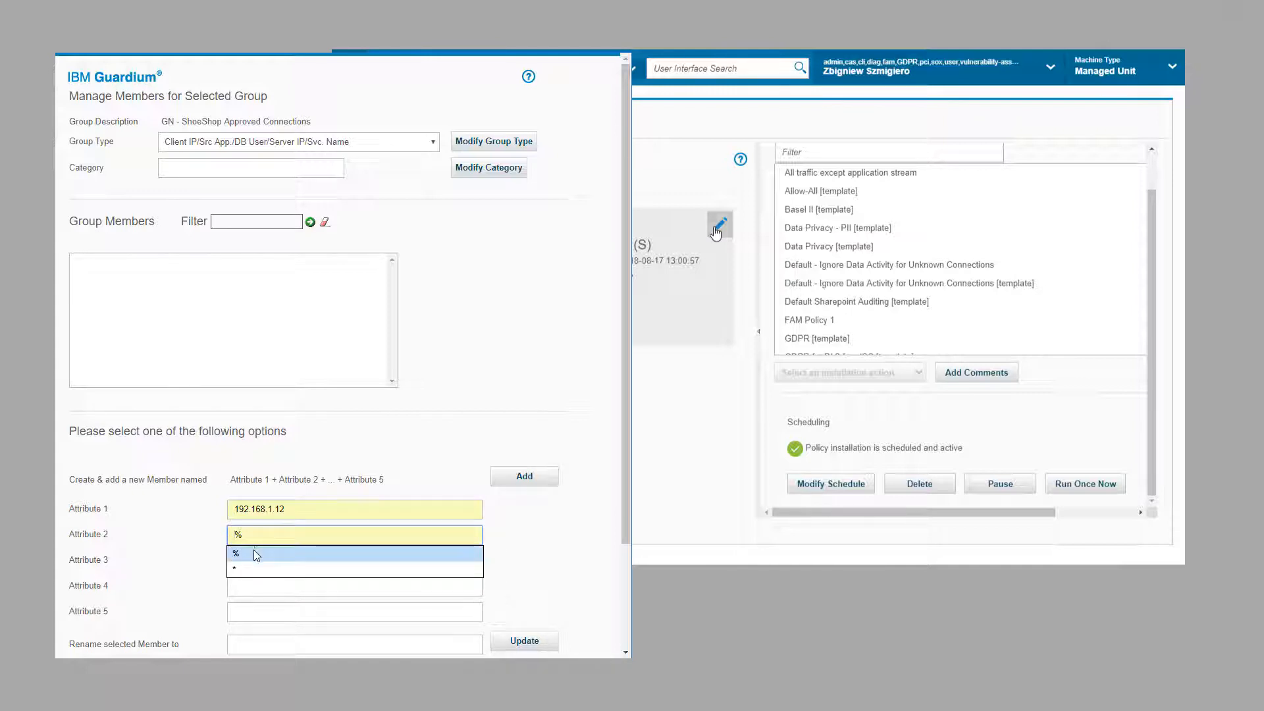
pyautogui.click(254, 552)
pyautogui.click(245, 562)
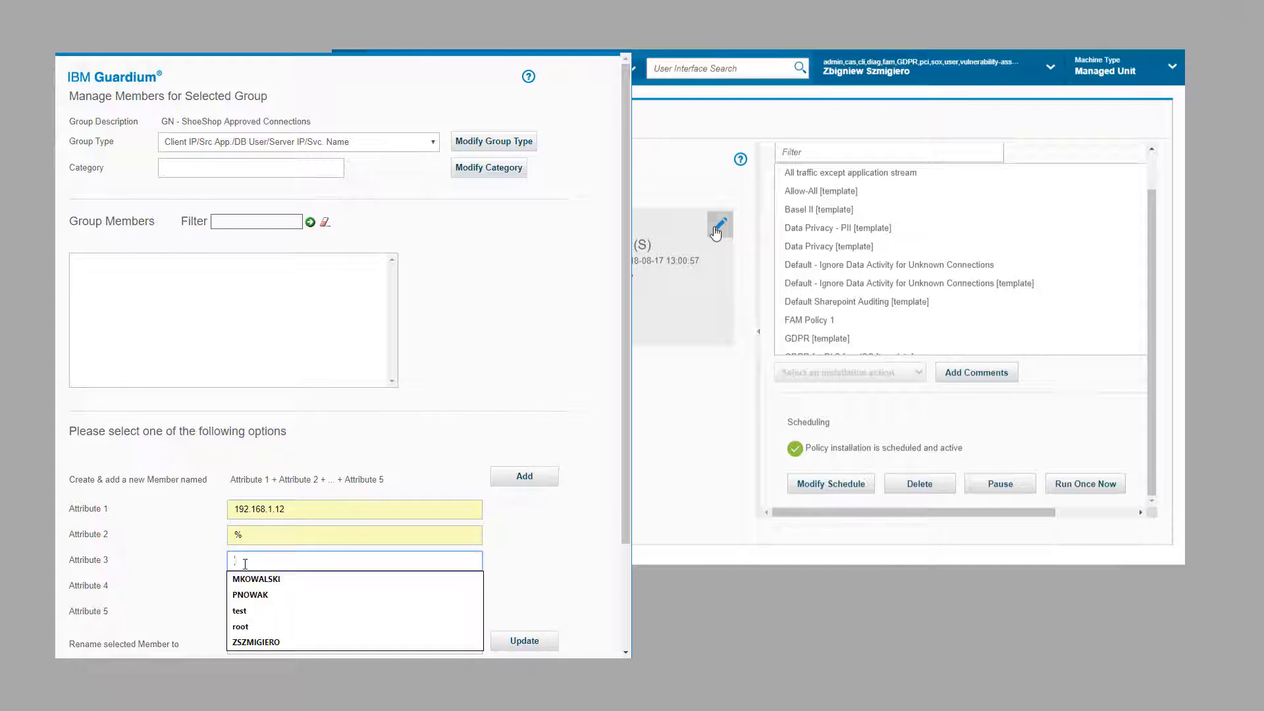
pyautogui.click(245, 594)
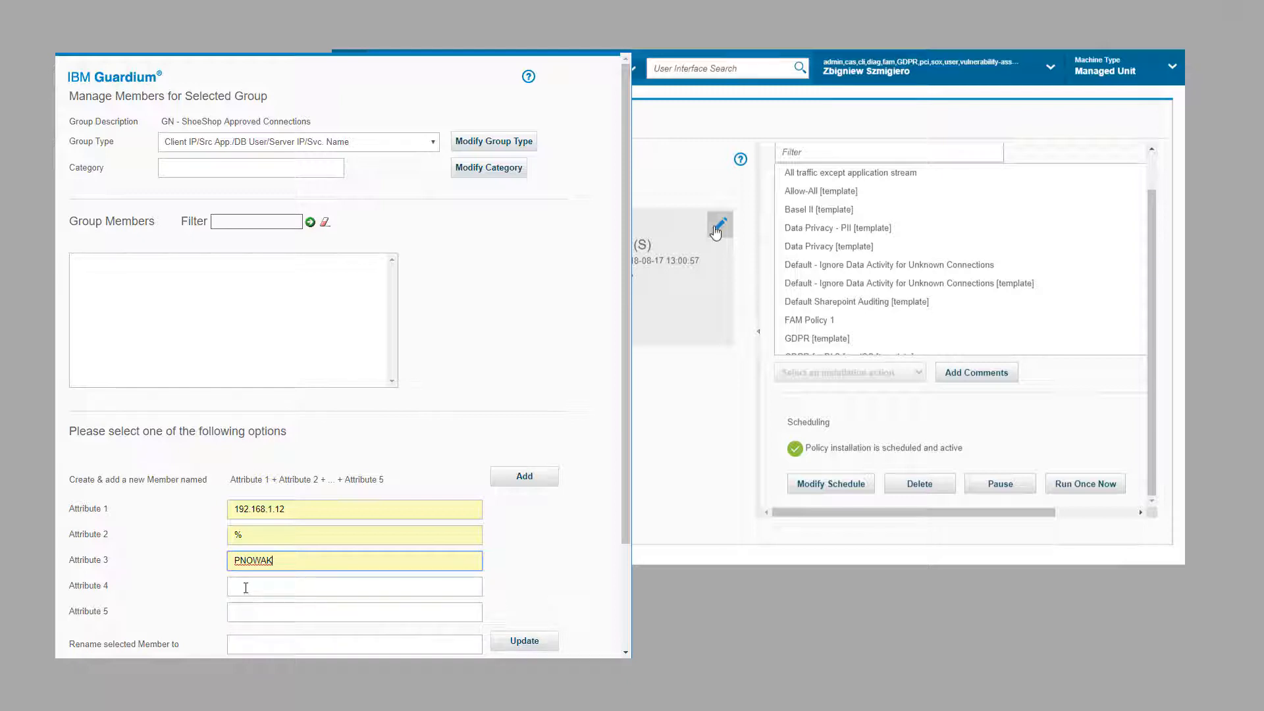
pyautogui.click(246, 588)
pyautogui.click(239, 608)
pyautogui.click(240, 616)
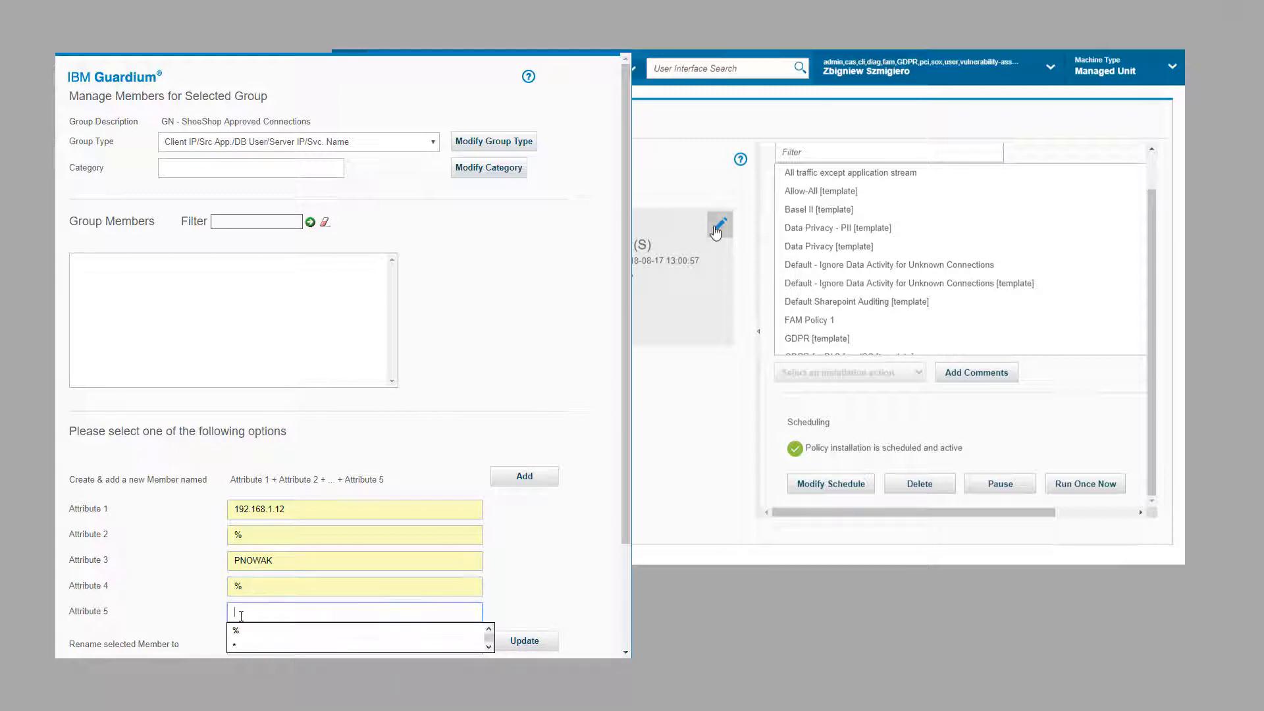
pyautogui.click(237, 631)
pyautogui.click(519, 480)
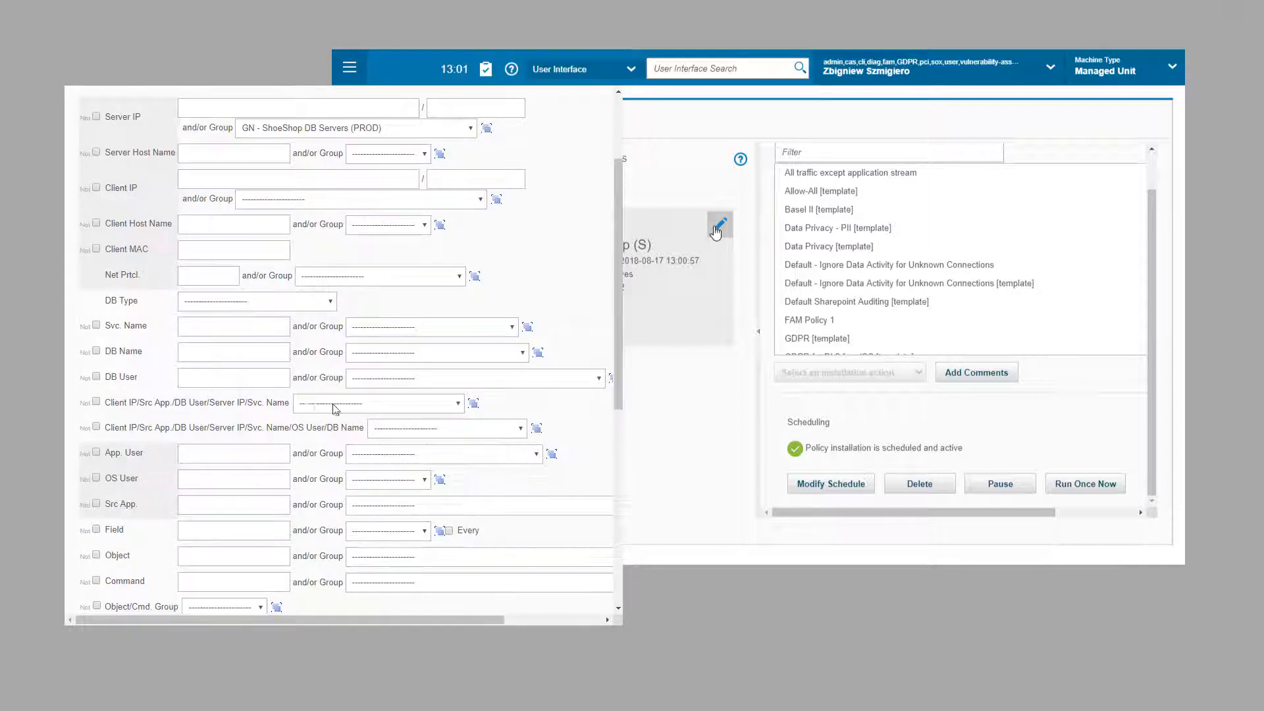
# Step: Make the rule match connections NOT in the GN - ShoeShop Approved Connections group
pyautogui.click(334, 408)
pyautogui.click(339, 458)
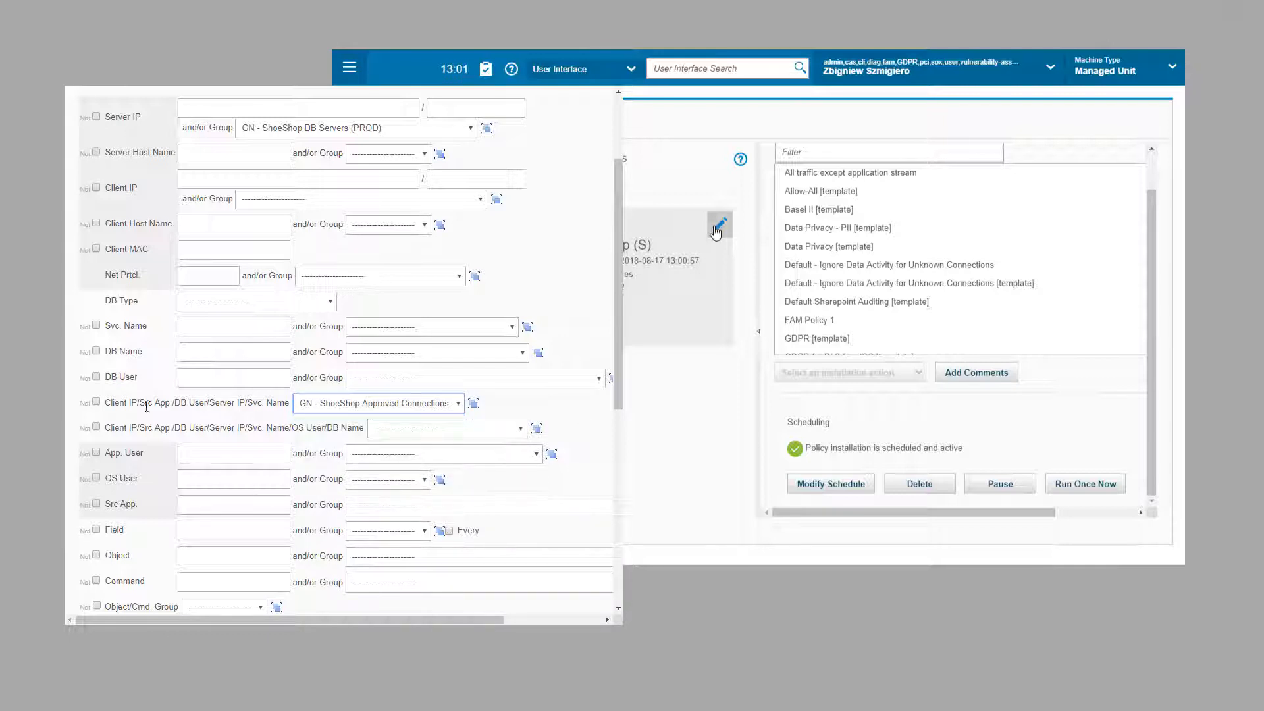
pyautogui.click(96, 402)
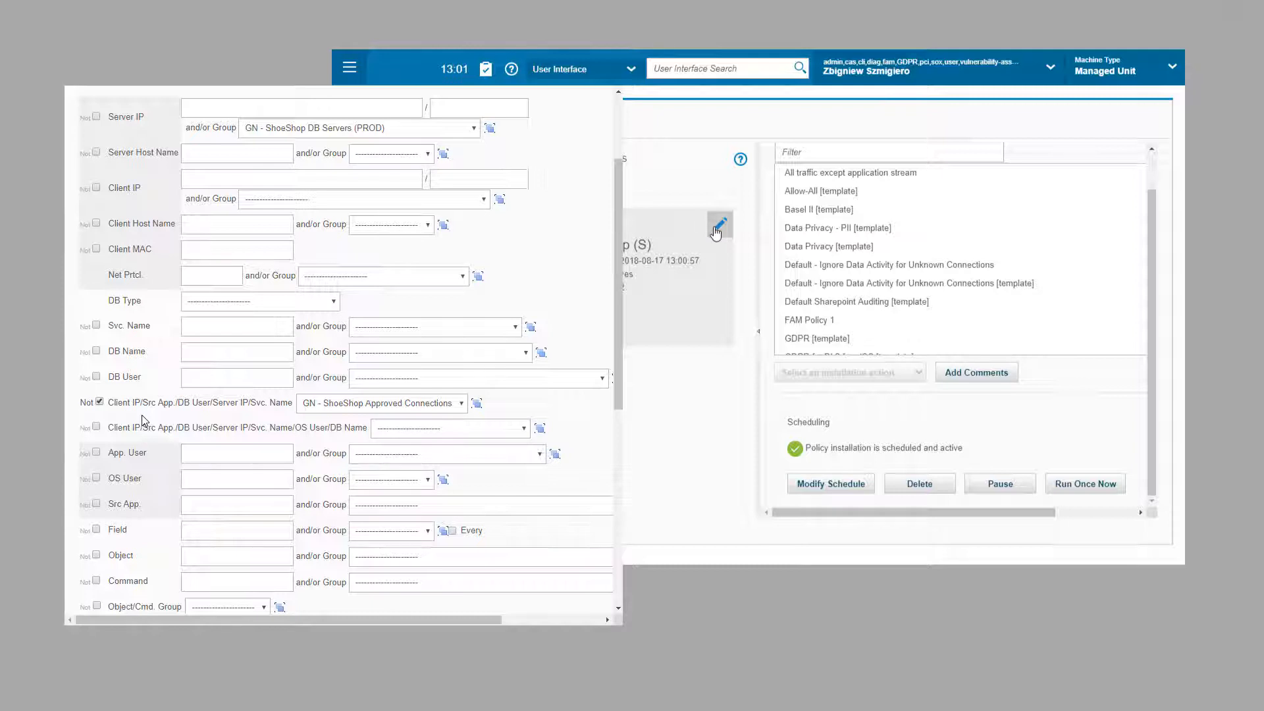
pyautogui.scroll(-15, 141, 415)
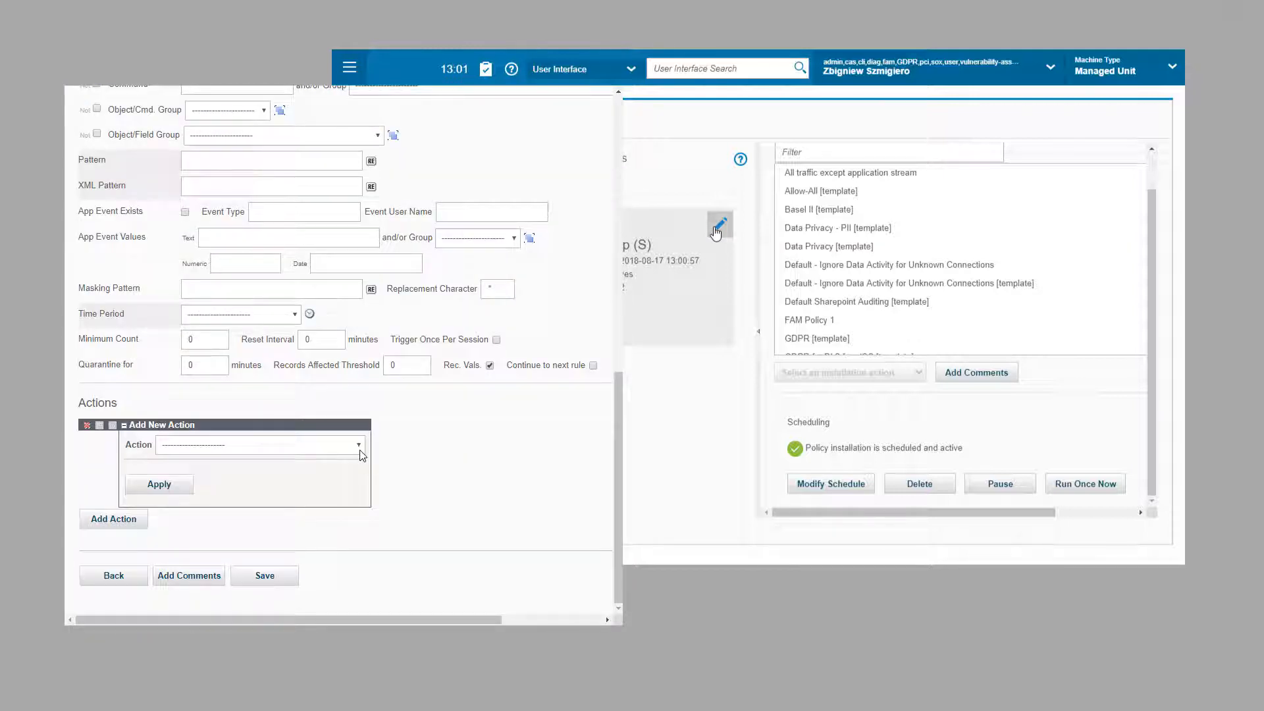
# Step: Add ALERT ONCE PER SESSION and LOG FULL DETAILS actions and save the rule
pyautogui.click(358, 444)
pyautogui.click(217, 485)
pyautogui.click(237, 393)
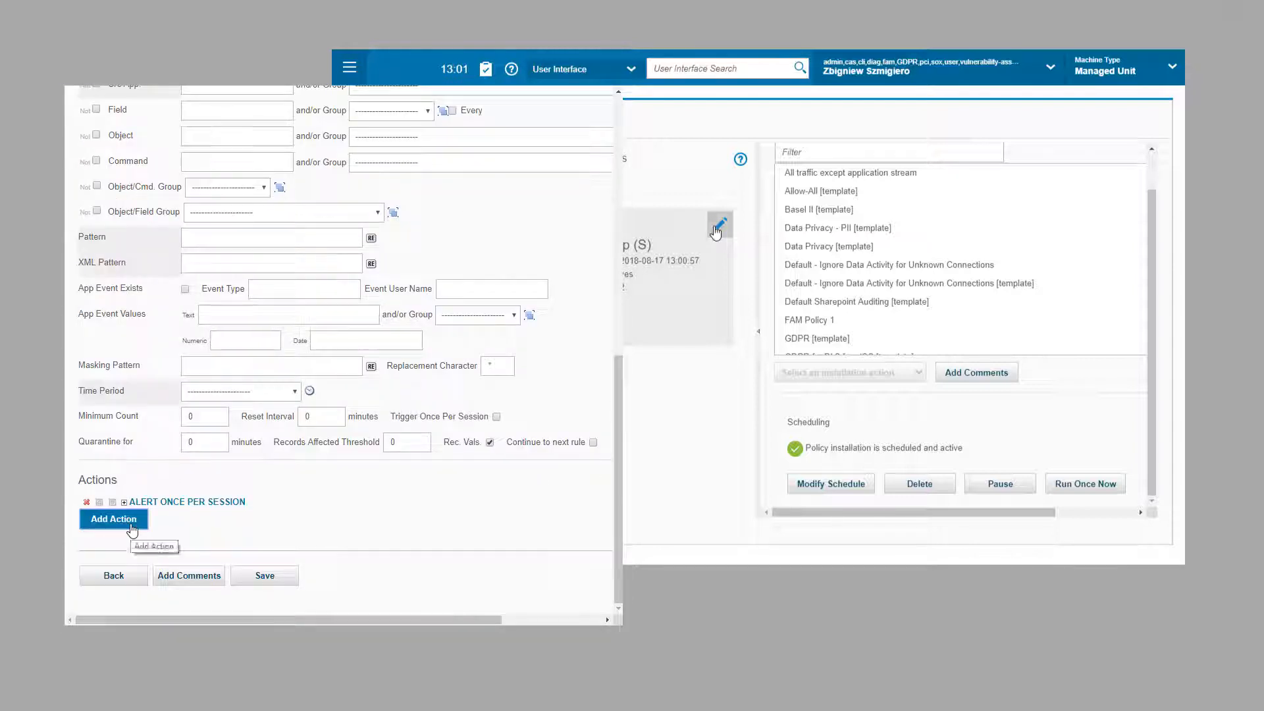
pyautogui.click(132, 524)
pyautogui.click(226, 447)
pyautogui.click(197, 594)
pyautogui.click(160, 488)
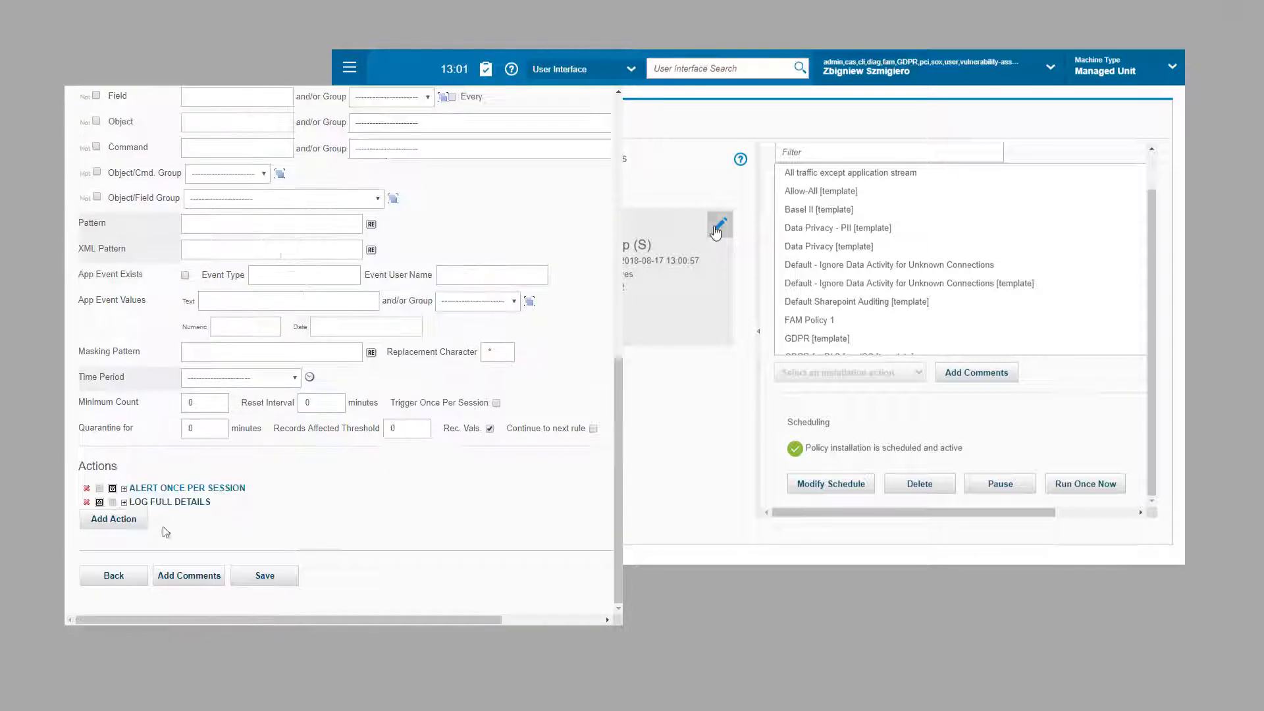
pyautogui.click(264, 575)
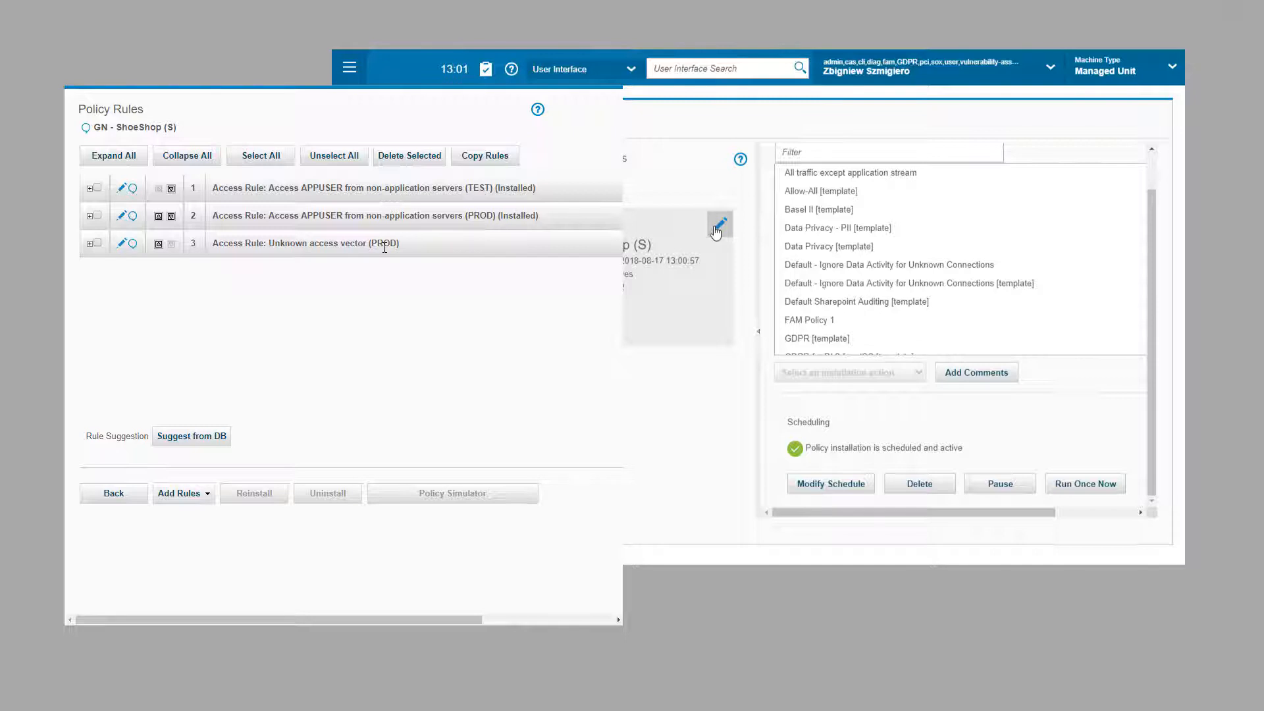
# Step: Add member 192.168.200.61 / % / APPUSER / % / % to the Approved Connections group from rule 3
pyautogui.click(121, 244)
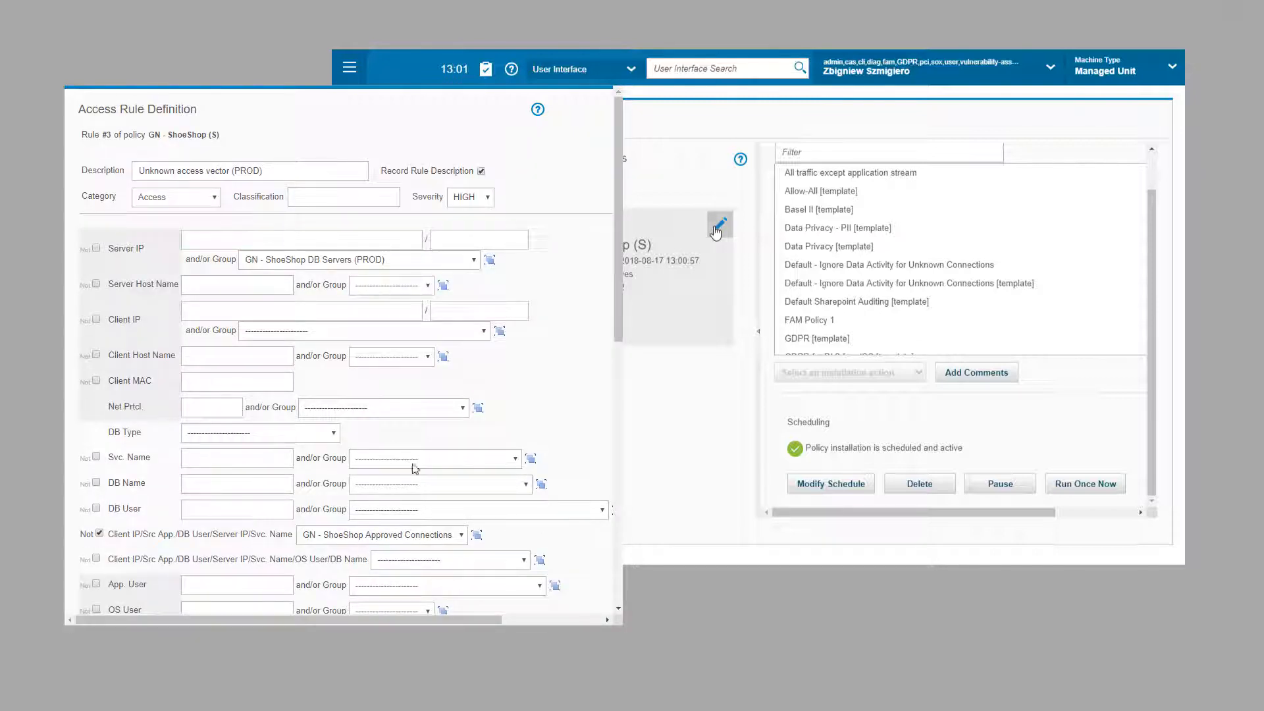
pyautogui.click(477, 535)
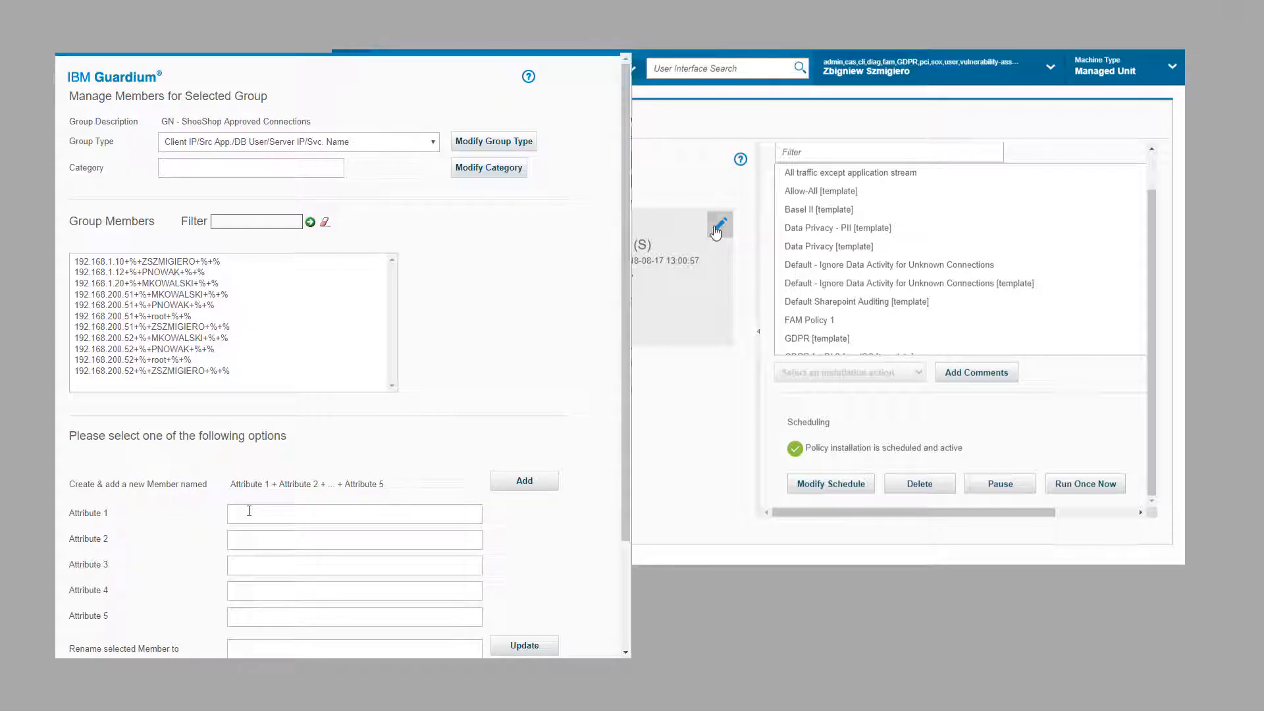
pyautogui.click(248, 512)
pyautogui.write('192')
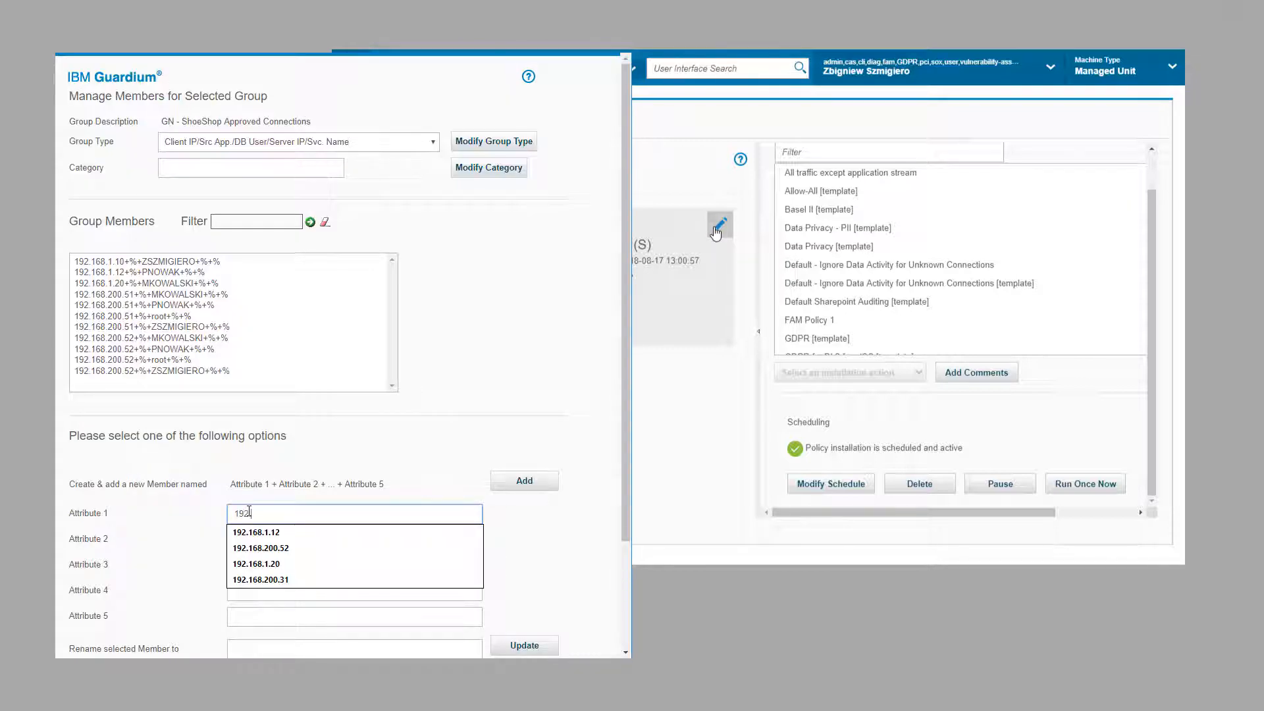
pyautogui.write('.168.200.')
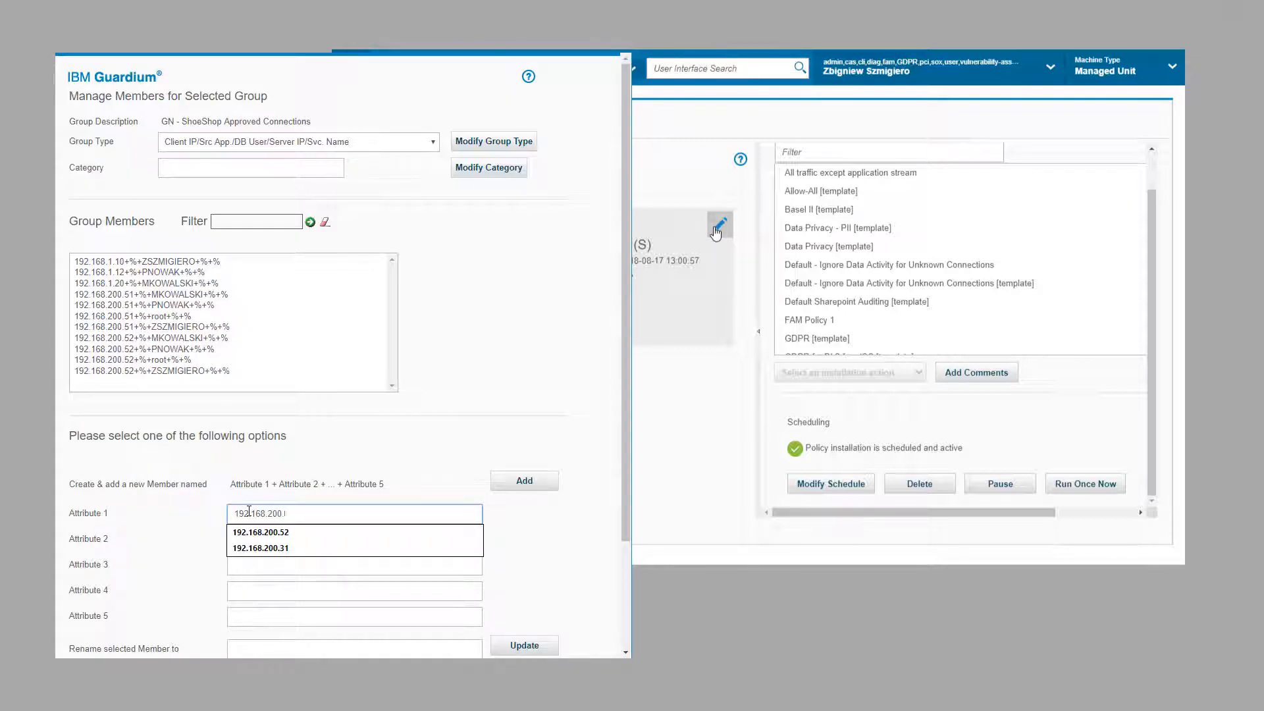
pyautogui.write('61')
pyautogui.press('Tab')
pyautogui.write('%')
pyautogui.press('Tab')
pyautogui.write('APPU')
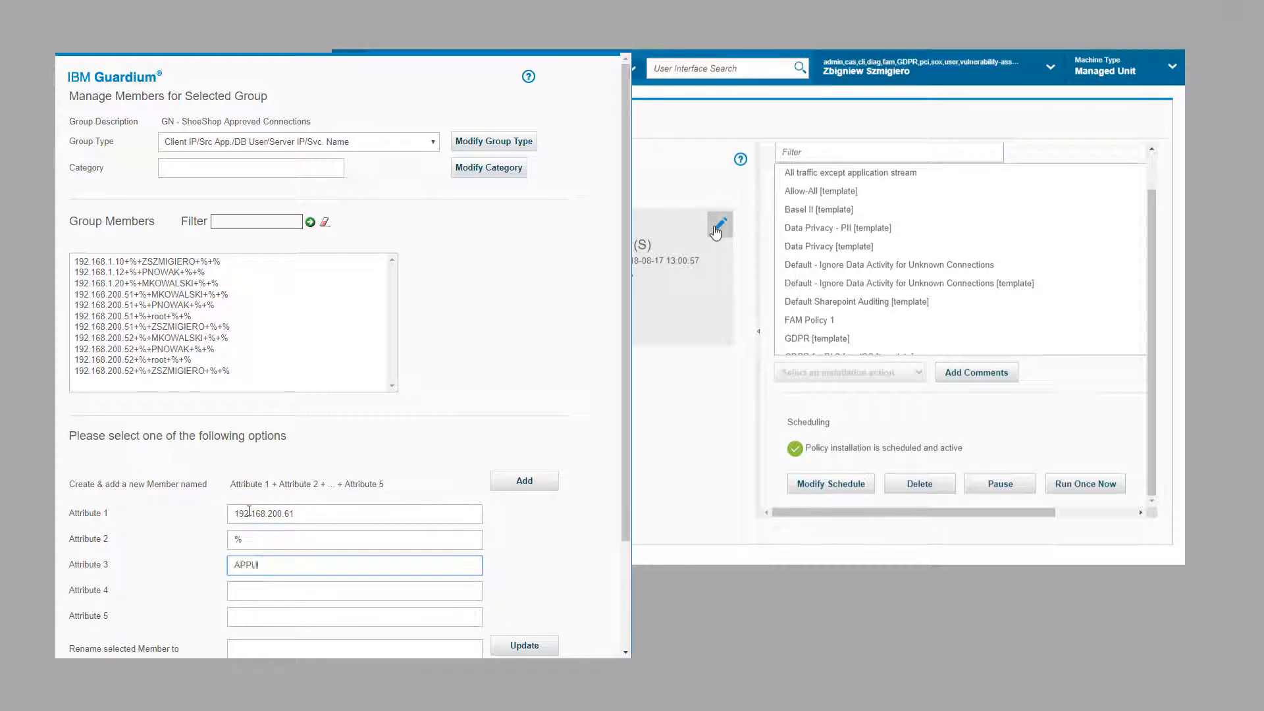
pyautogui.write('SER')
pyautogui.press('Tab')
pyautogui.write('%')
pyautogui.press('Tab')
pyautogui.write('%')
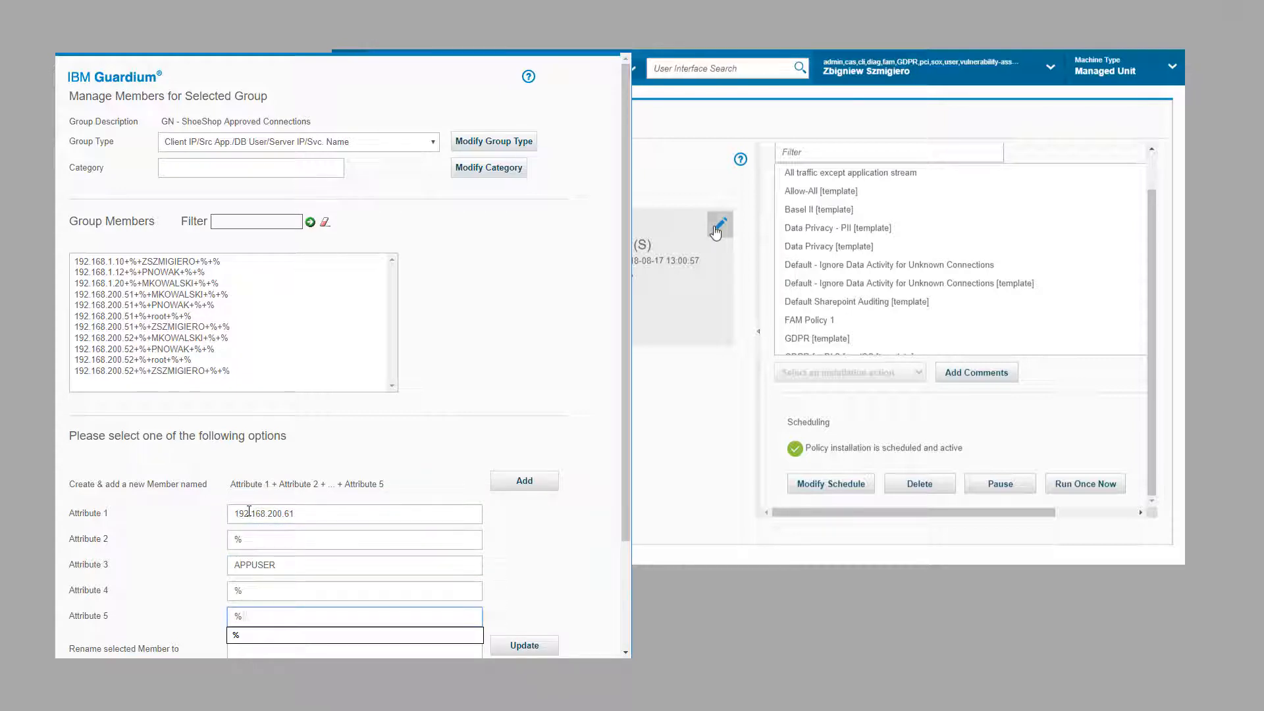
pyautogui.press('Tab')
pyautogui.click(521, 484)
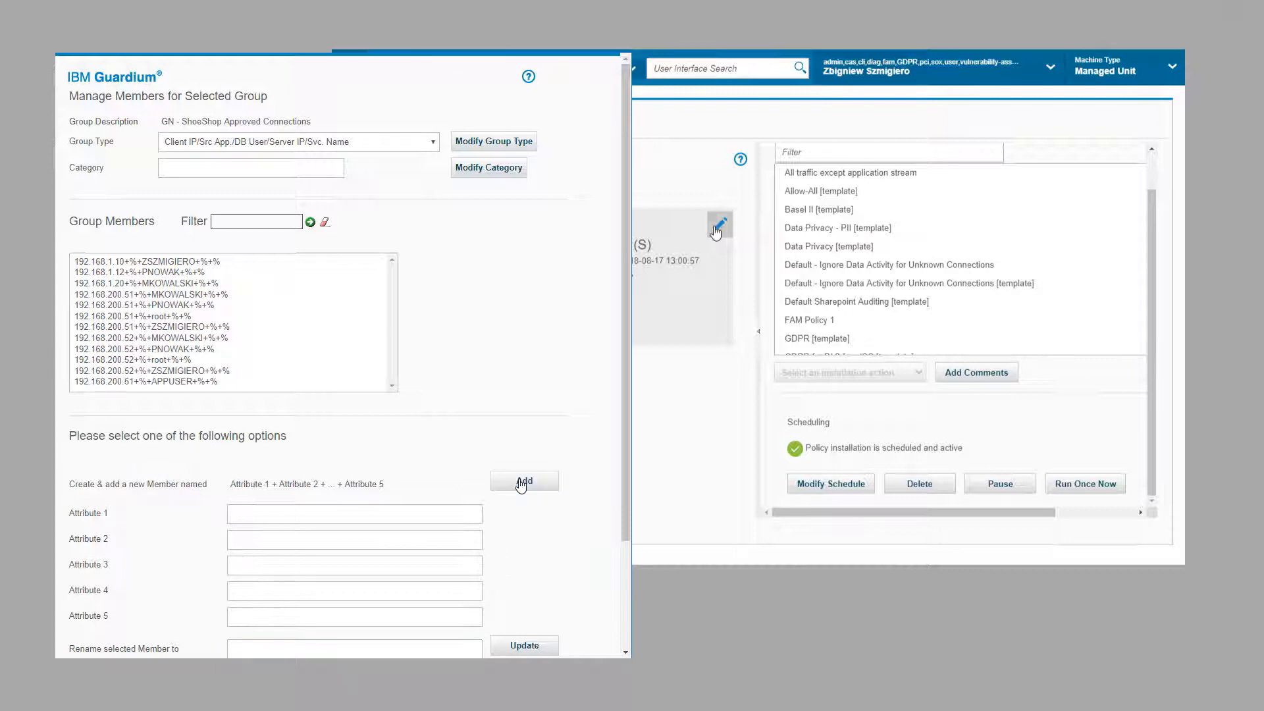
# Step: Return to the Unknown access vector rule and save it again
pyautogui.scroll(-3, 533, 552)
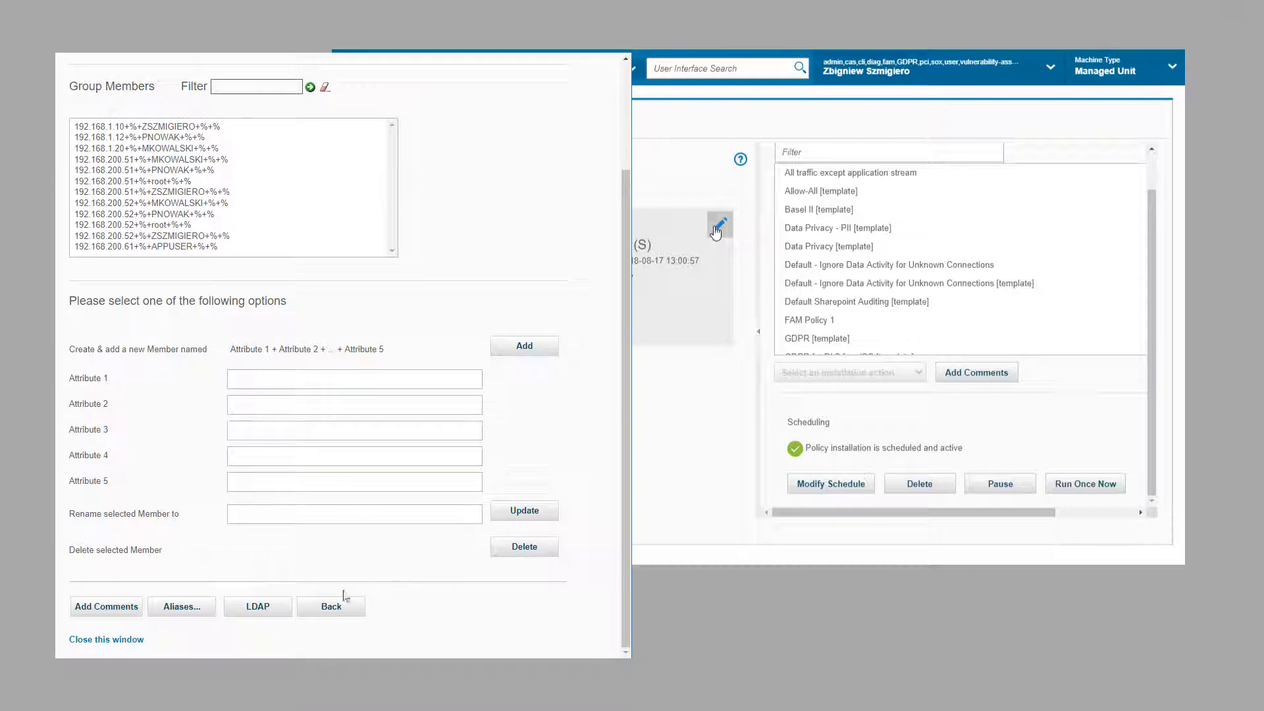
pyautogui.click(339, 600)
pyautogui.scroll(-10, 395, 570)
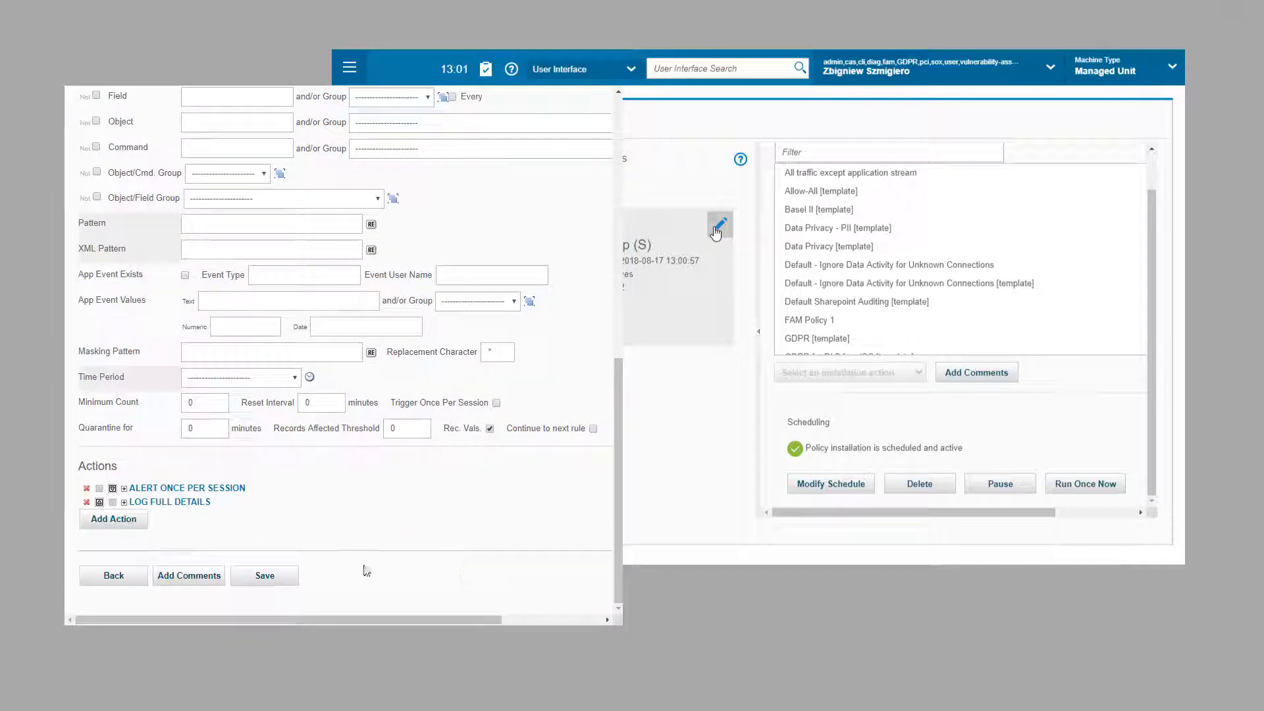
pyautogui.click(265, 576)
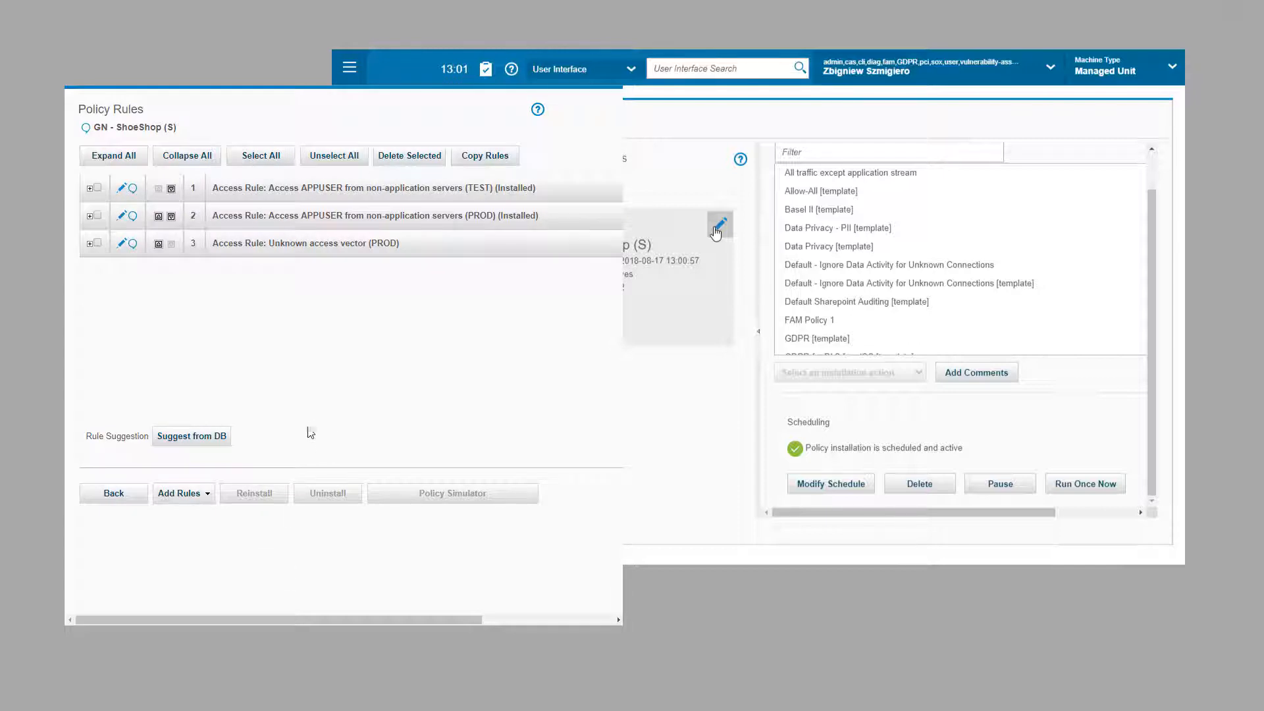
# Step: Delete rule 2, the PROD APPUSER rule, and run the GN - ShoeShop (S) policy installation immediately
pyautogui.click(98, 216)
pyautogui.click(397, 159)
pyautogui.click(409, 146)
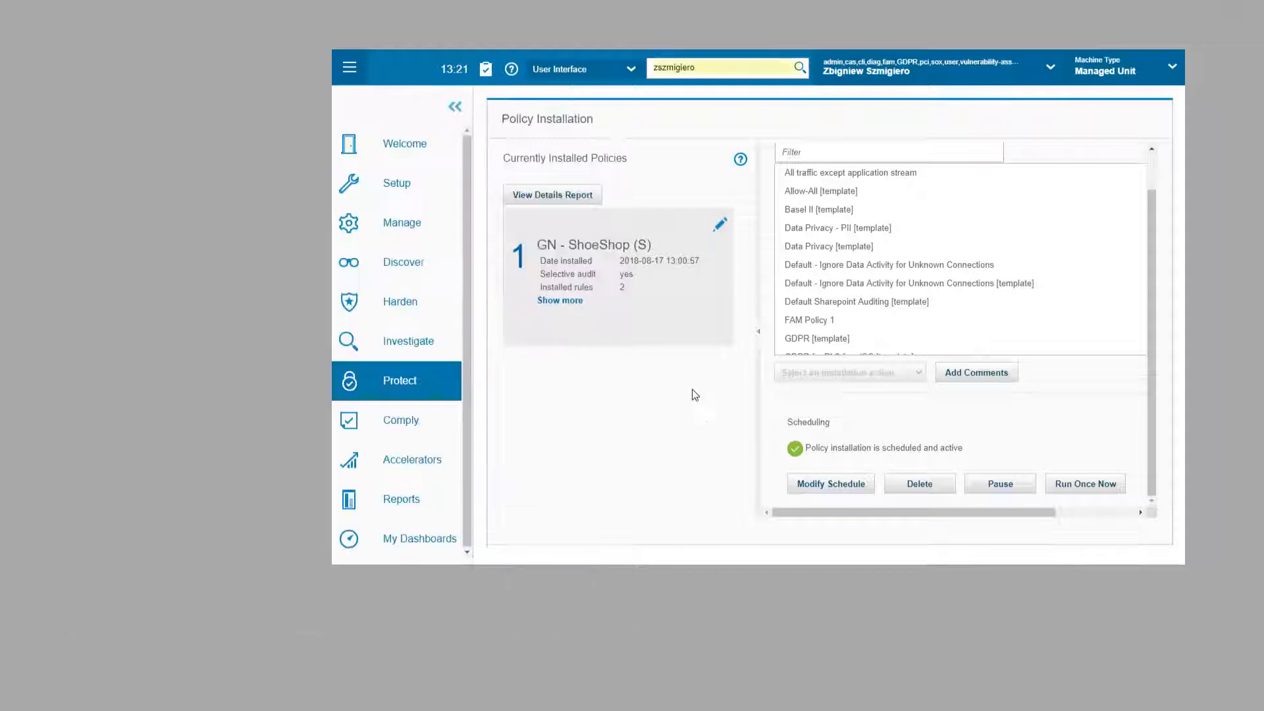
pyautogui.click(1075, 489)
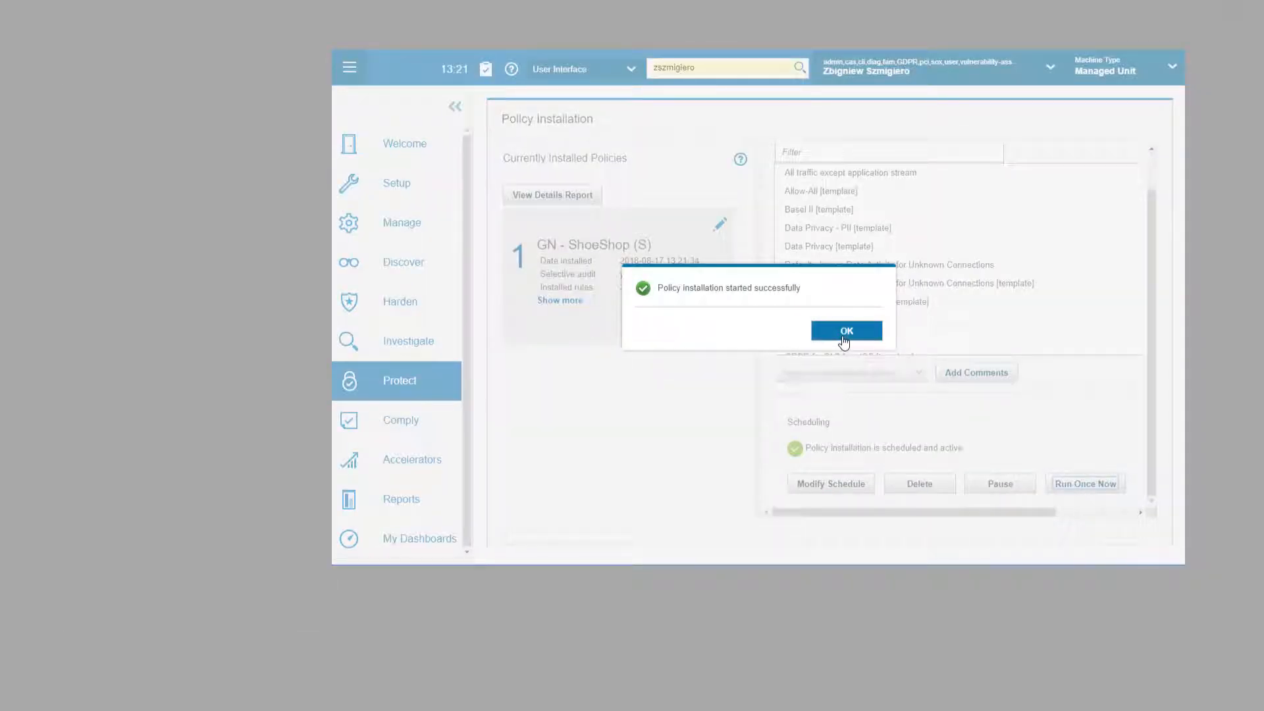
pyautogui.click(844, 339)
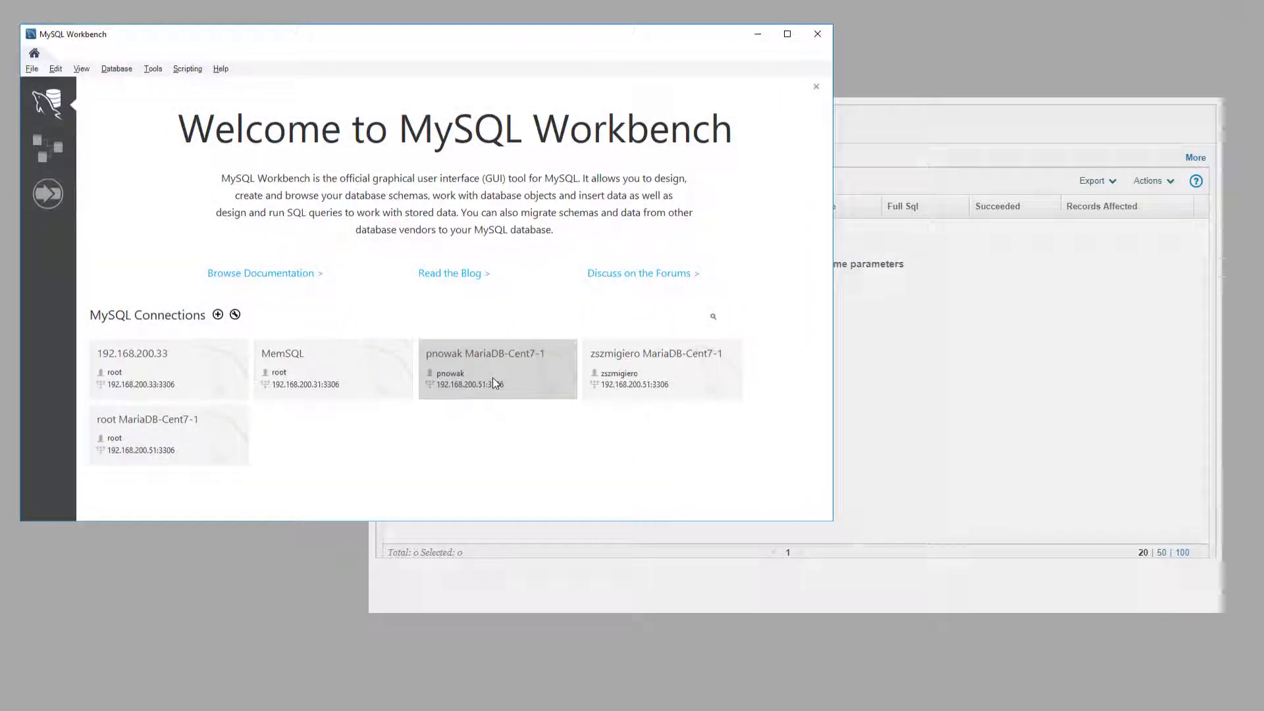
# Step: Connect to the 192.168.200.51 server and run a select of a 'from his workstation' test string
pyautogui.click(492, 378)
pyautogui.write('********')
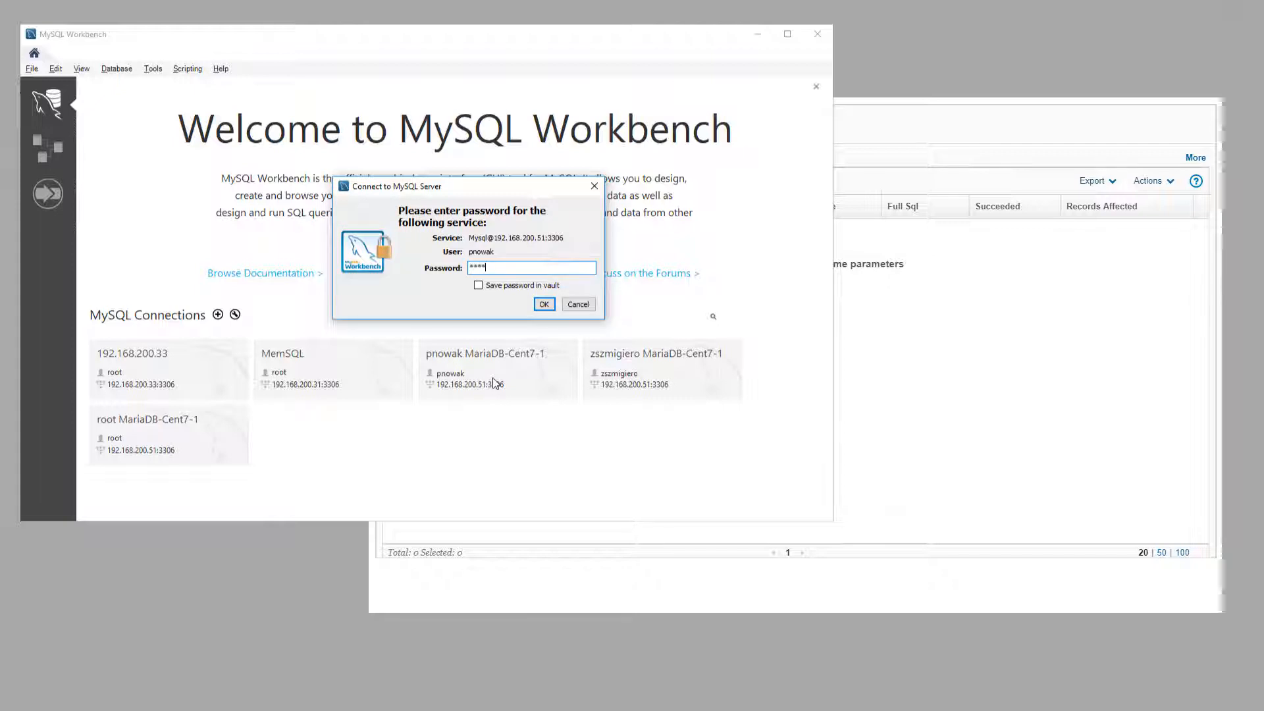
pyautogui.press('Return')
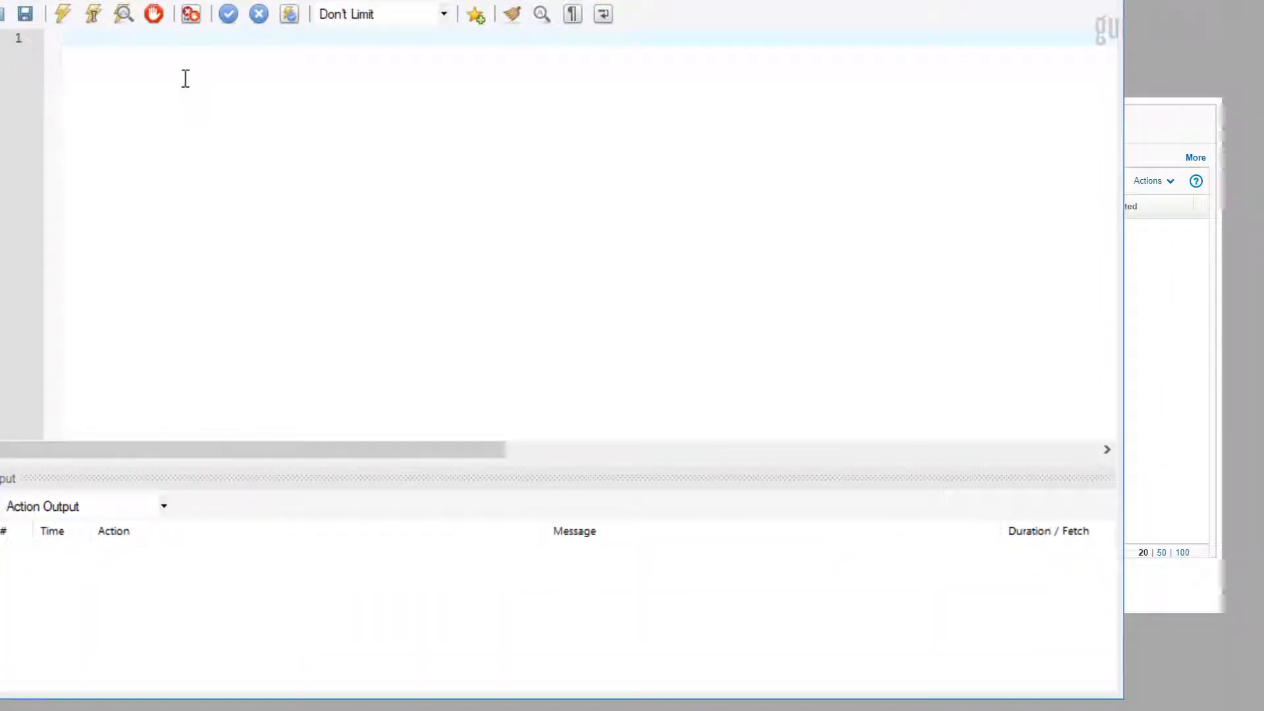
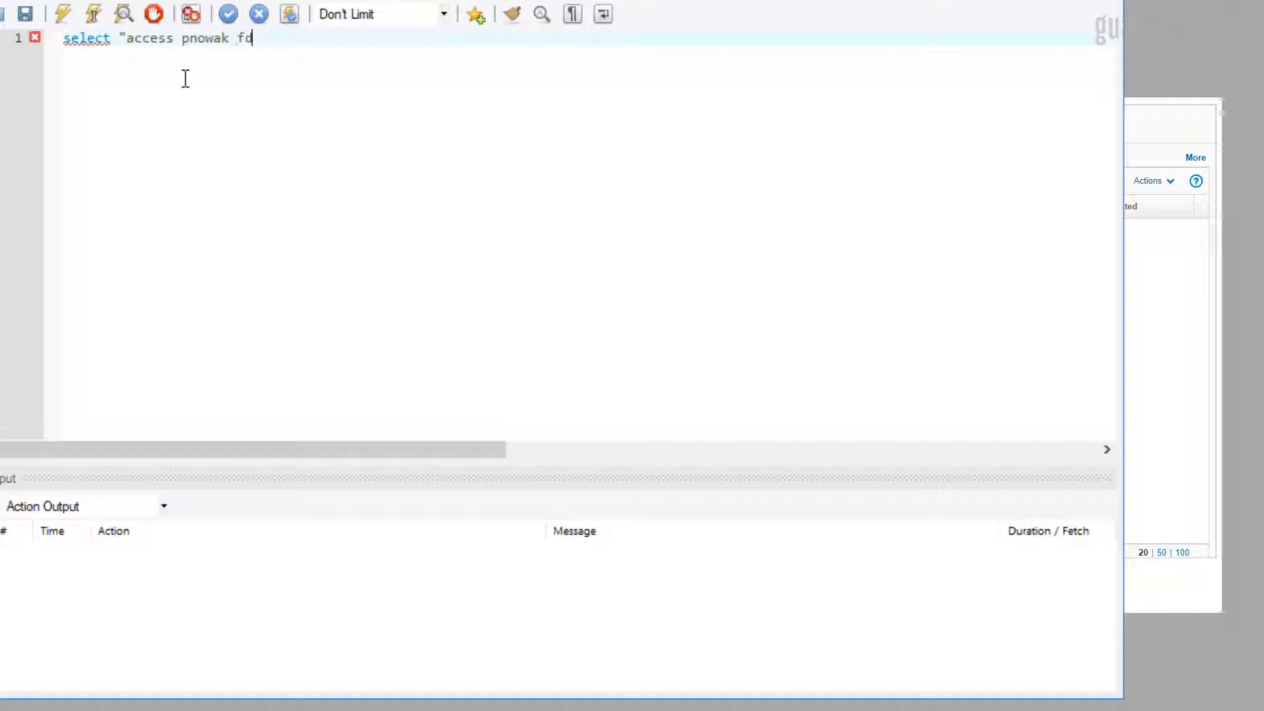
pyautogui.write('rom his work')
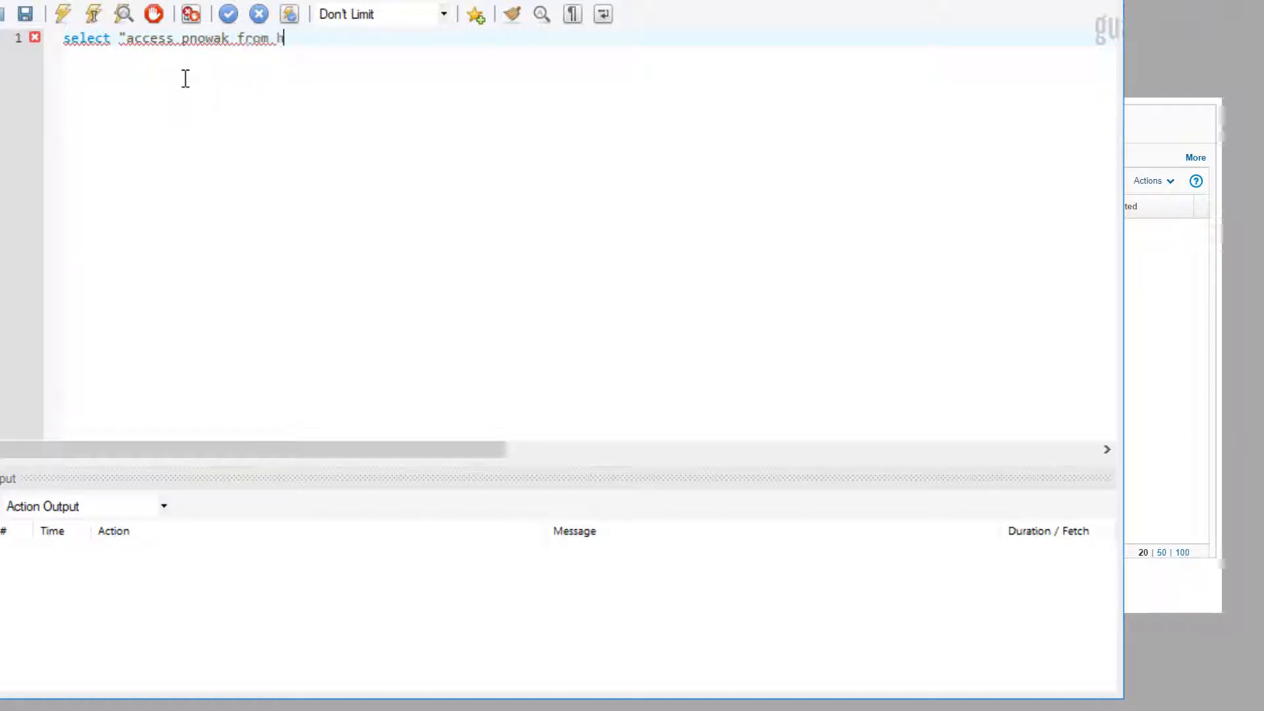
pyautogui.write('station"')
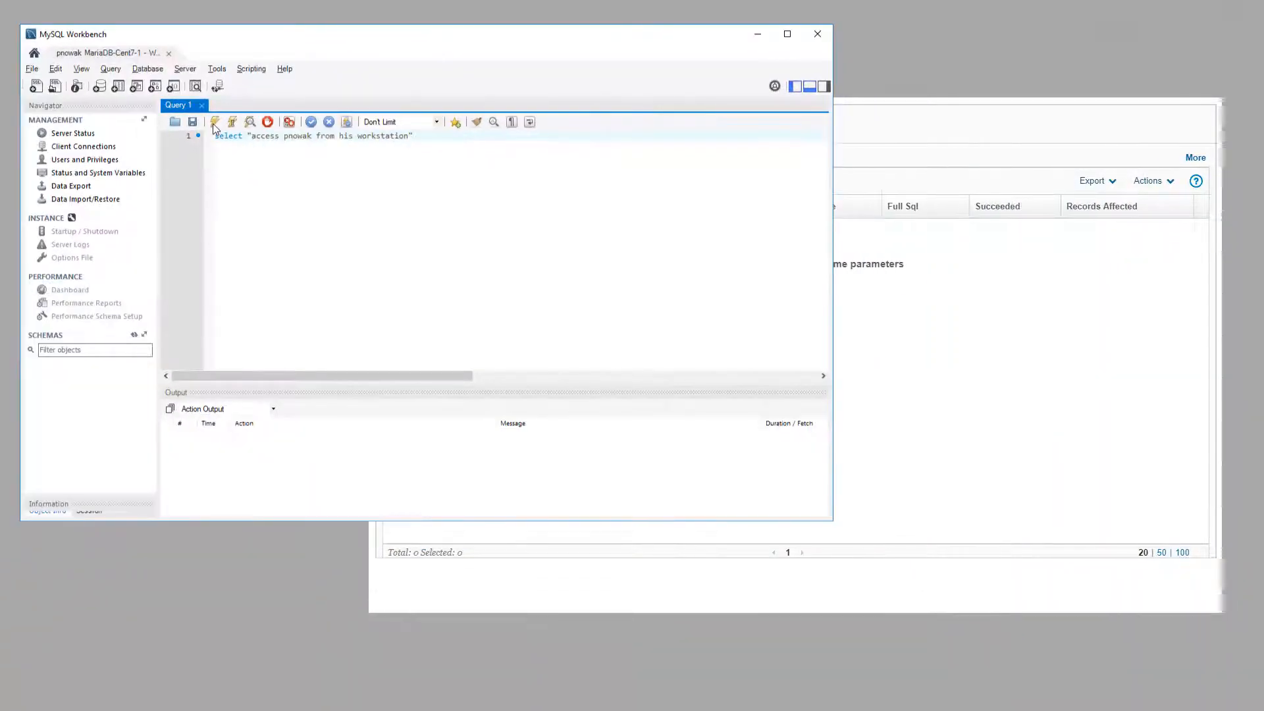
pyautogui.click(214, 128)
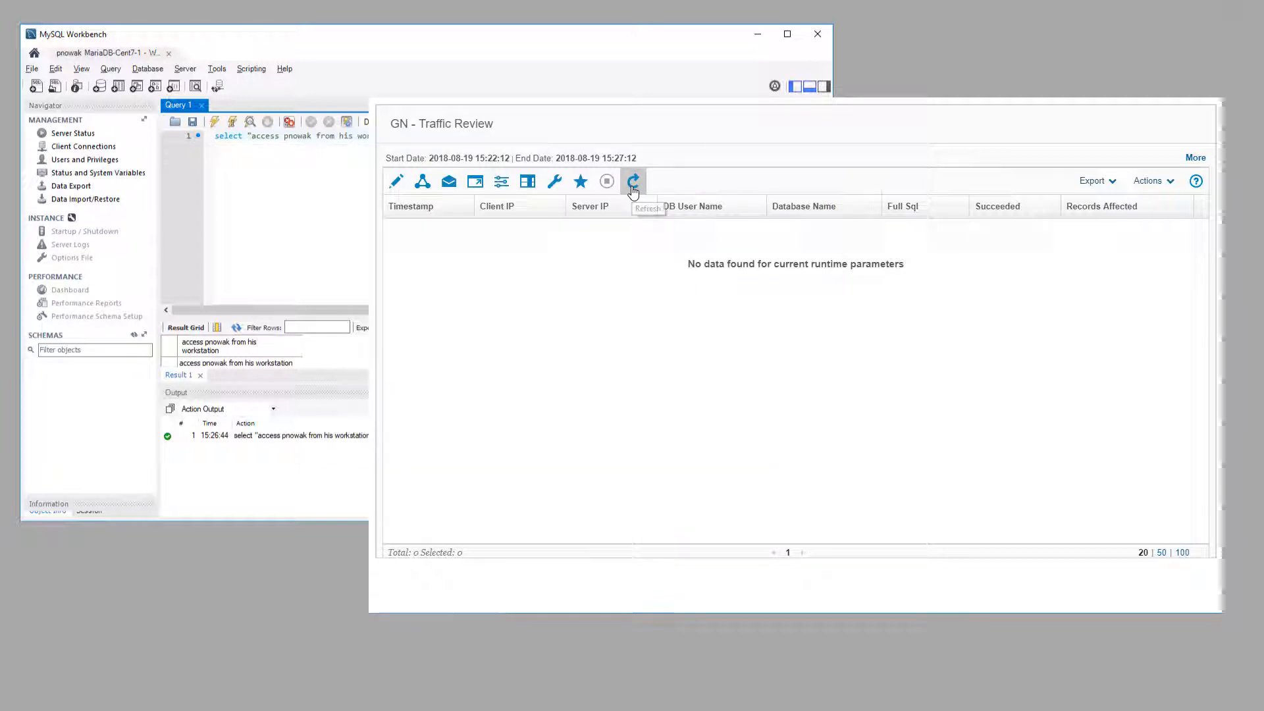
# Step: Refresh Guardium's traffic and real-time alert reports, then close the Workbench connection
pyautogui.click(632, 187)
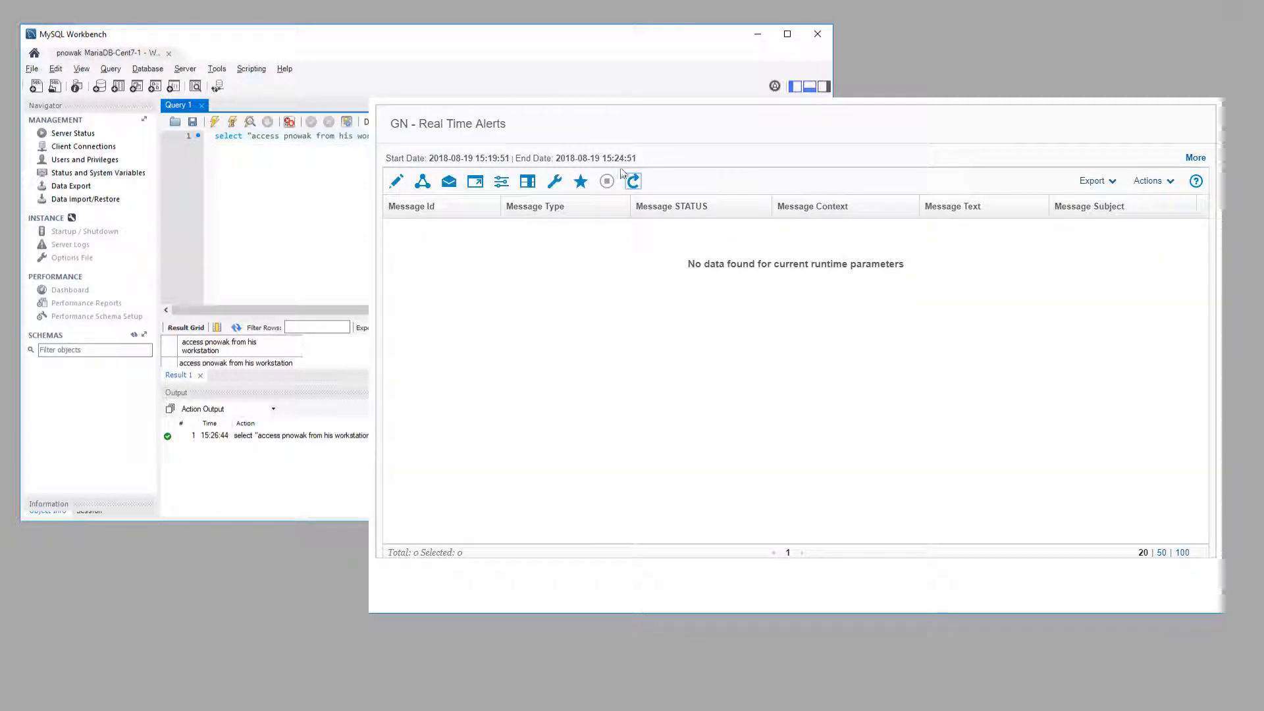
pyautogui.click(632, 187)
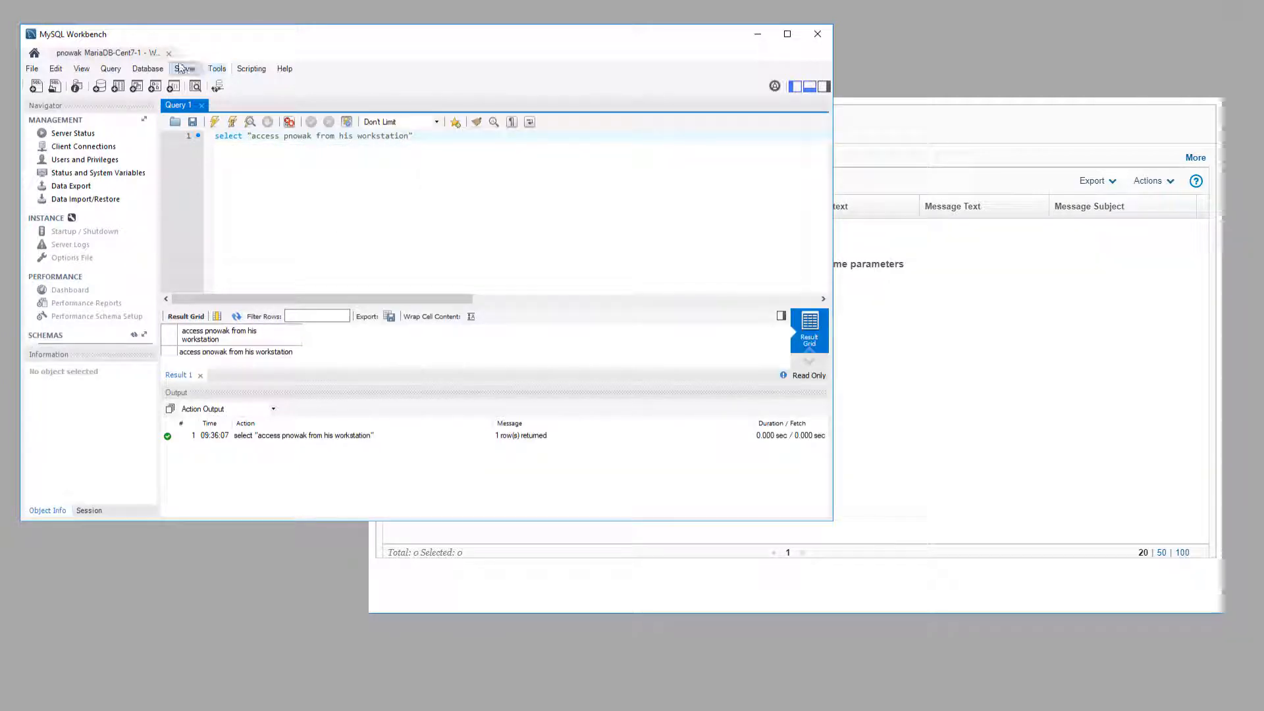
pyautogui.click(169, 54)
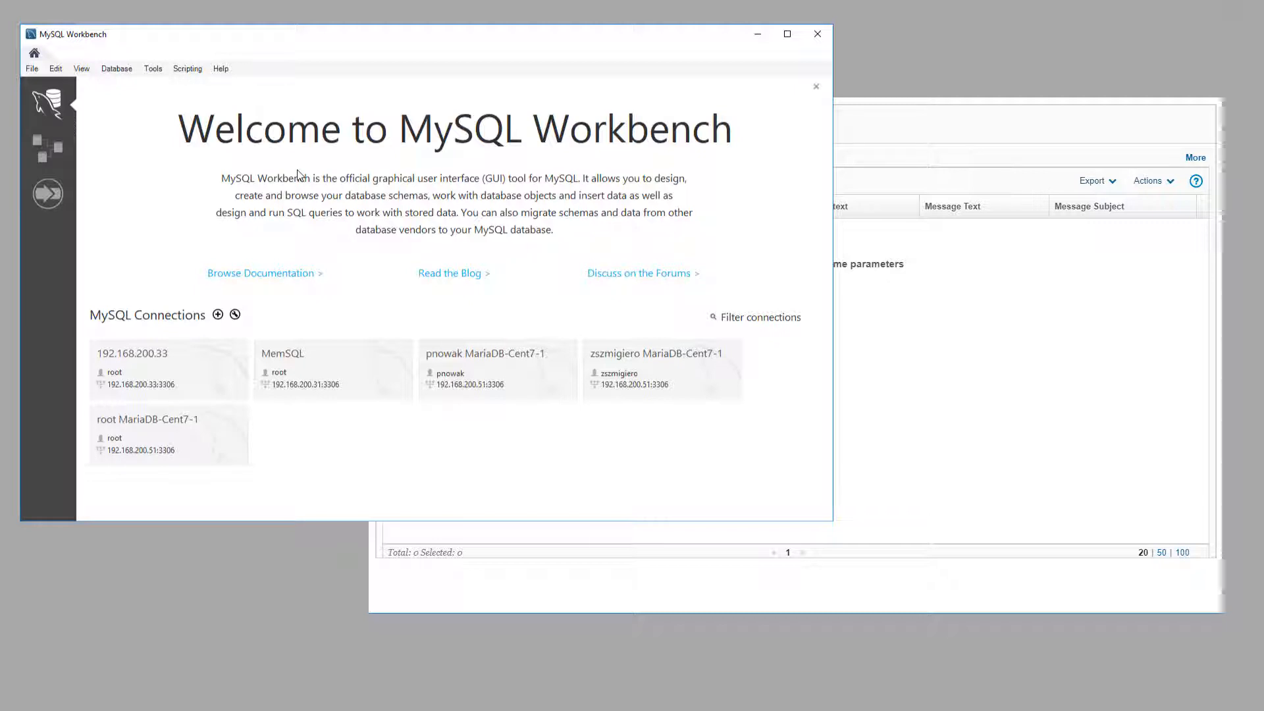
# Step: Connect as the second MariaDB user and run a select test-string query
pyautogui.click(619, 390)
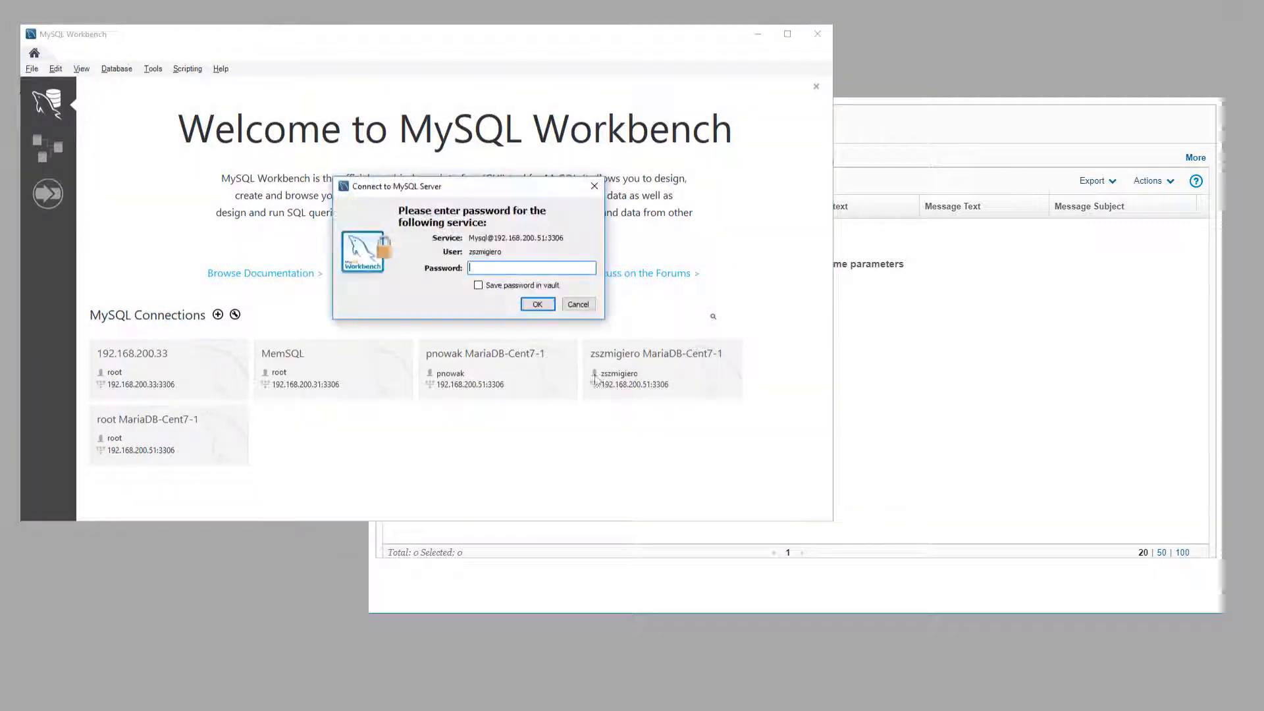
pyautogui.press('Return')
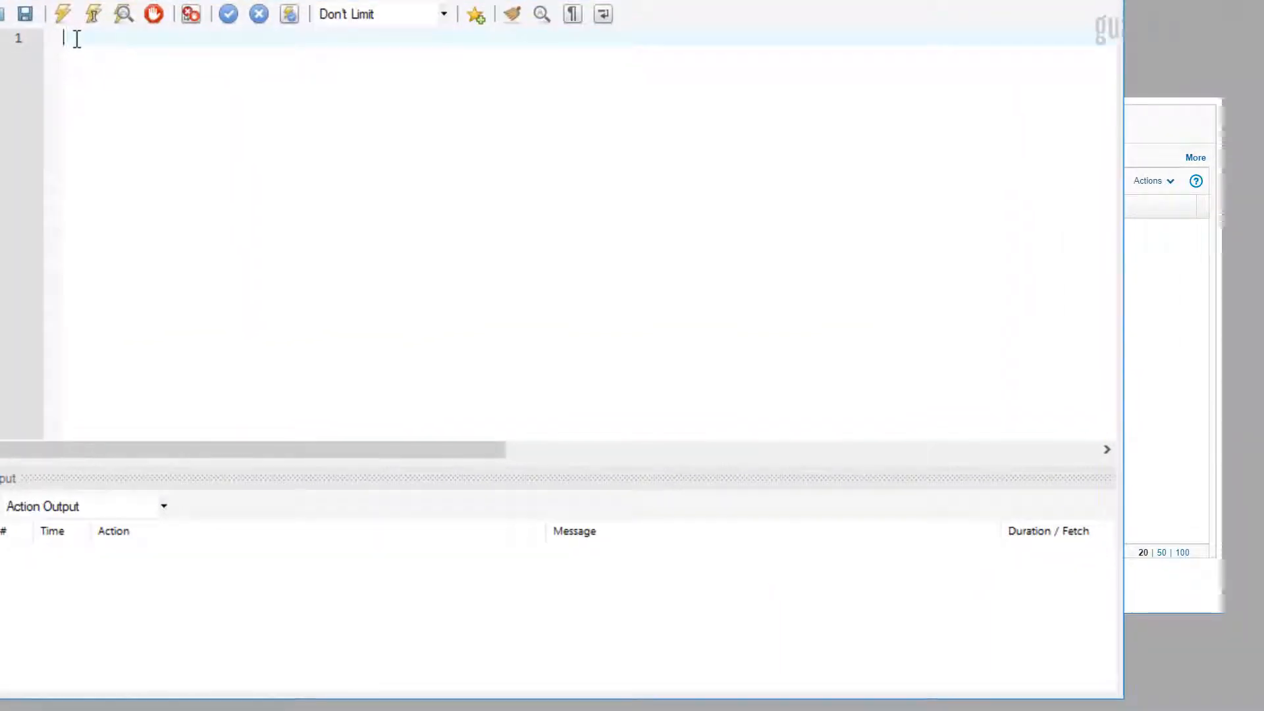
pyautogui.write('select *')
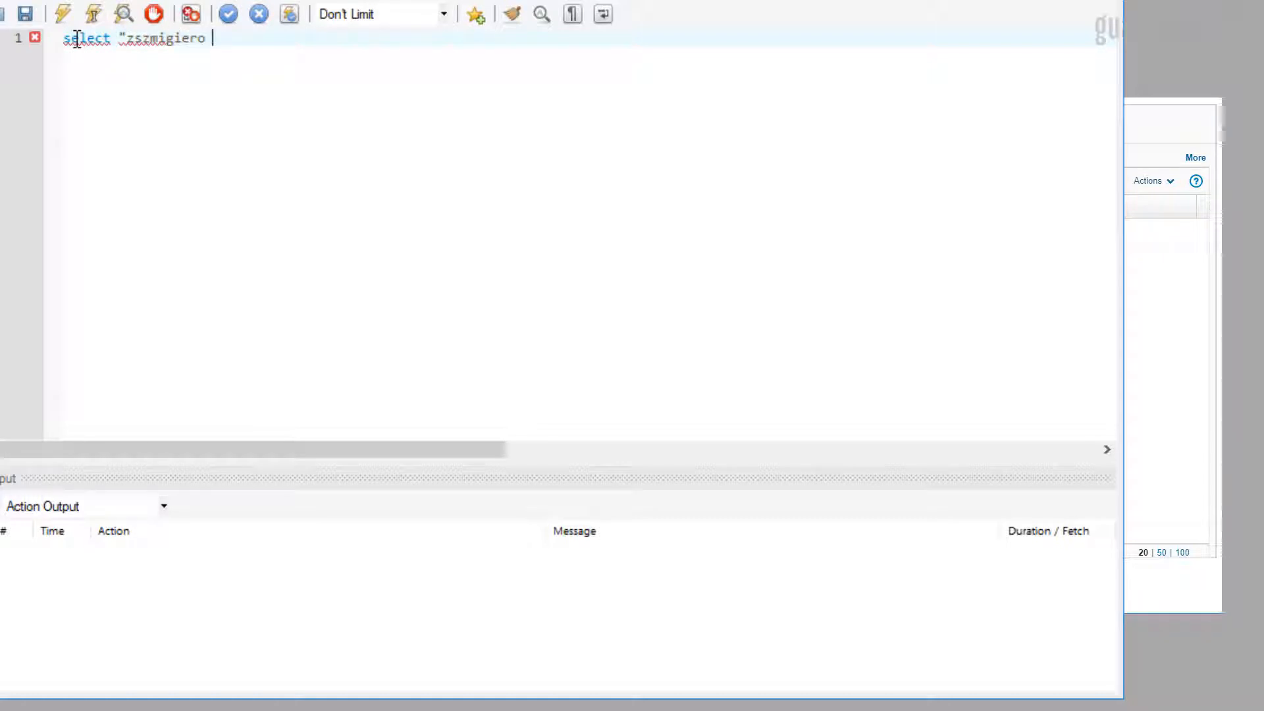
pyautogui.write('workstation"')
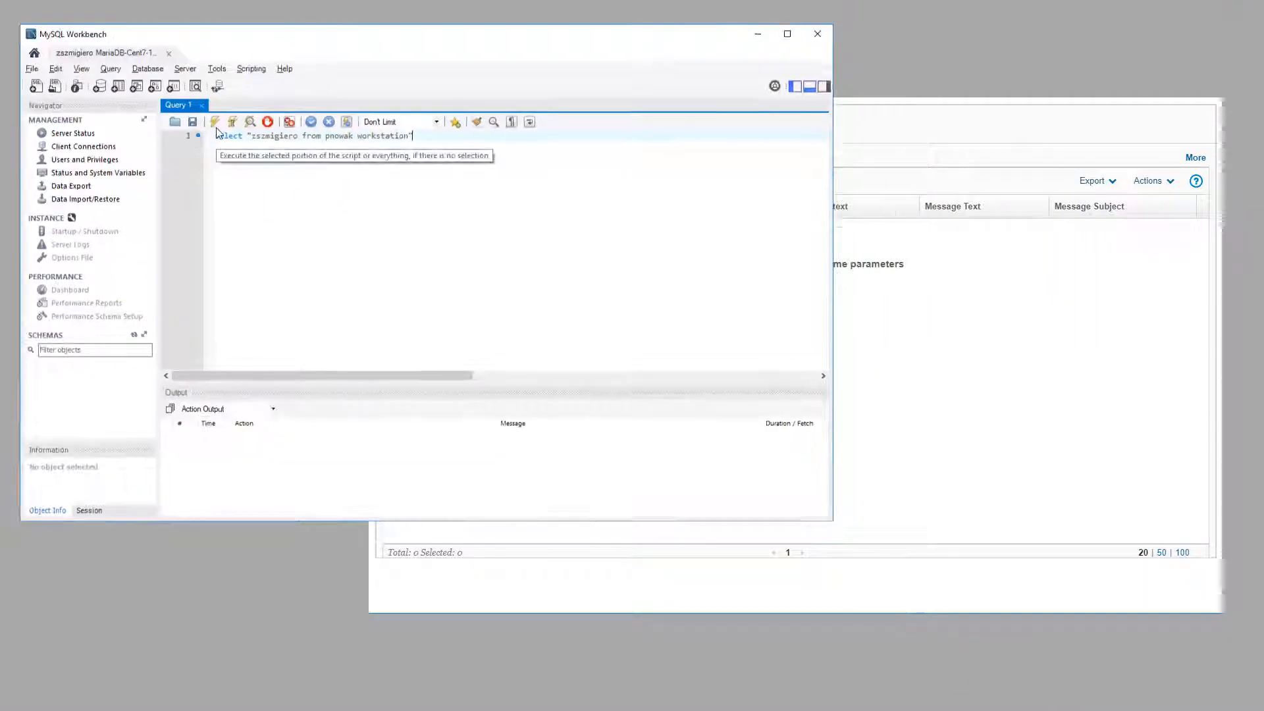
pyautogui.click(215, 124)
# Step: Refresh Guardium's Traffic Review and Real Time Alerts to review the new Unknown access vector alerts
pyautogui.click(440, 567)
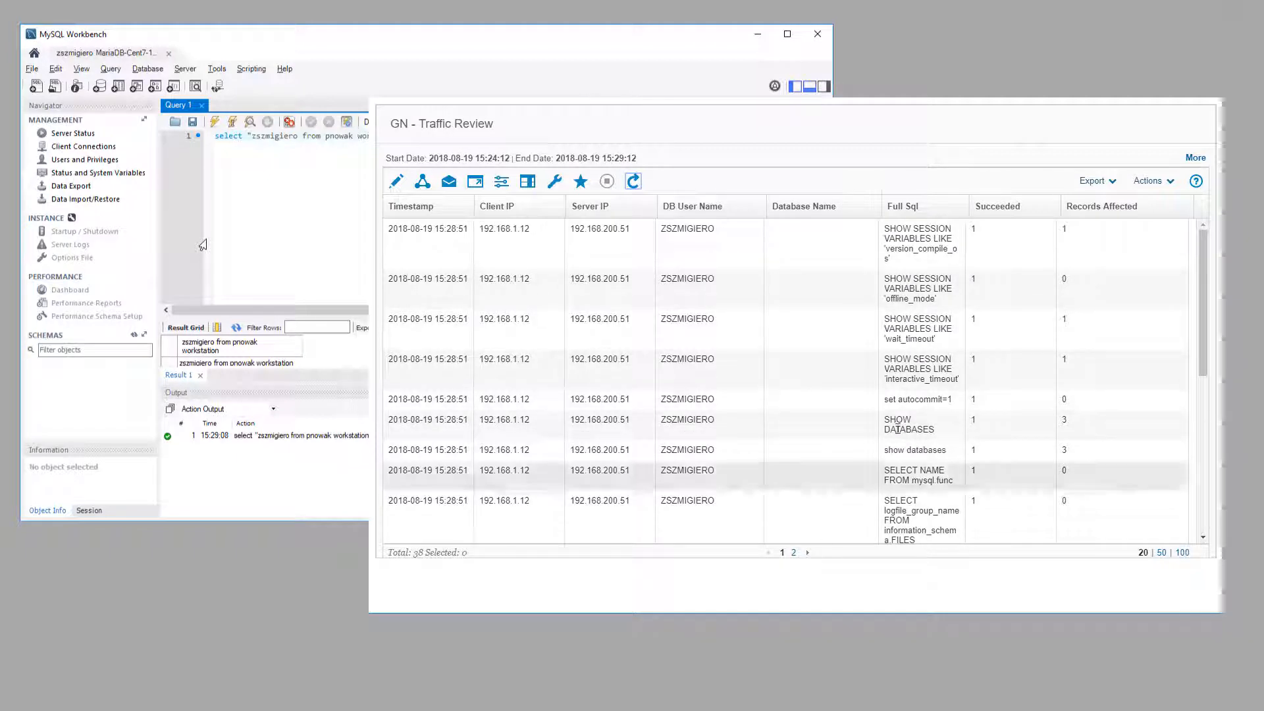
pyautogui.click(633, 182)
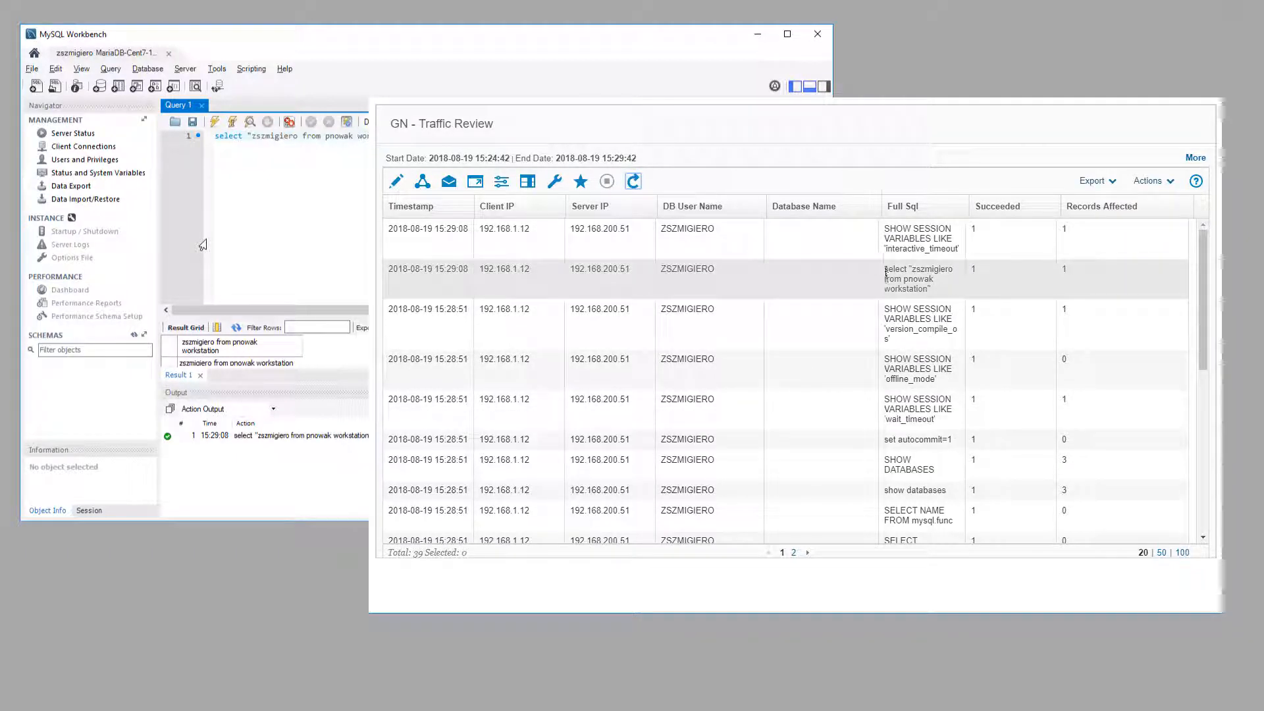
pyautogui.moveTo(884, 267); pyautogui.dragTo(933, 292)
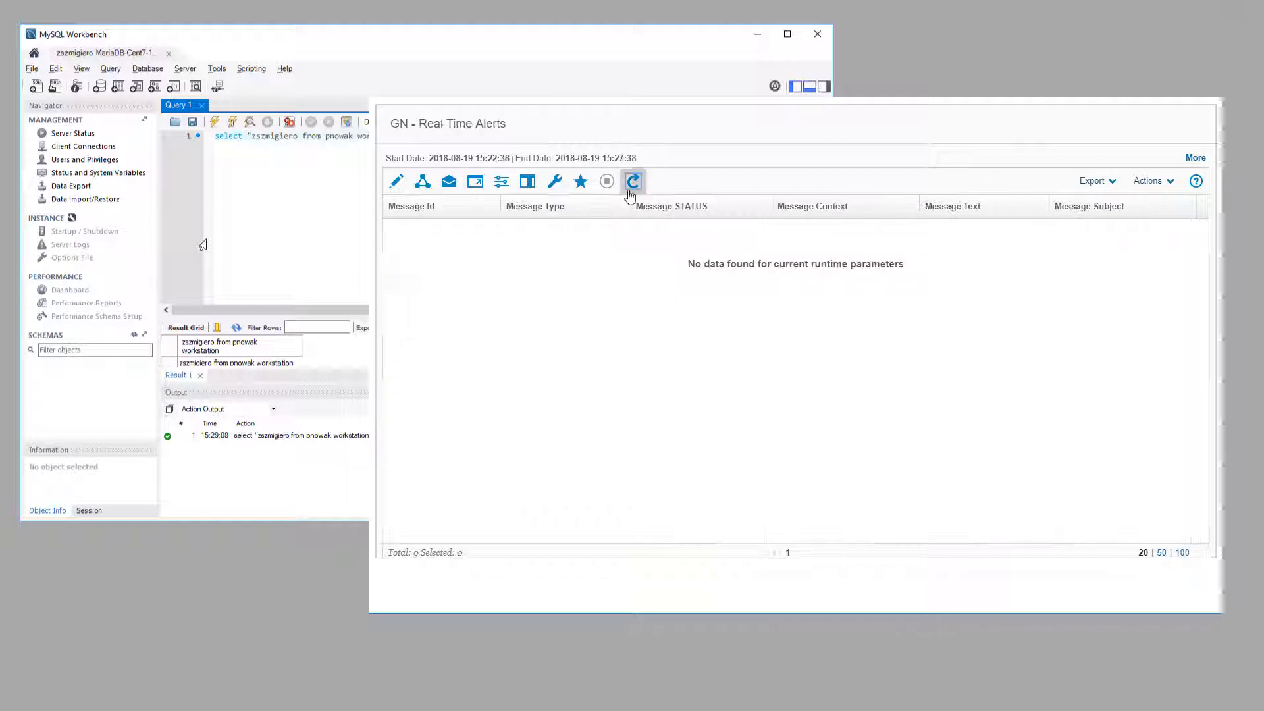
pyautogui.click(633, 181)
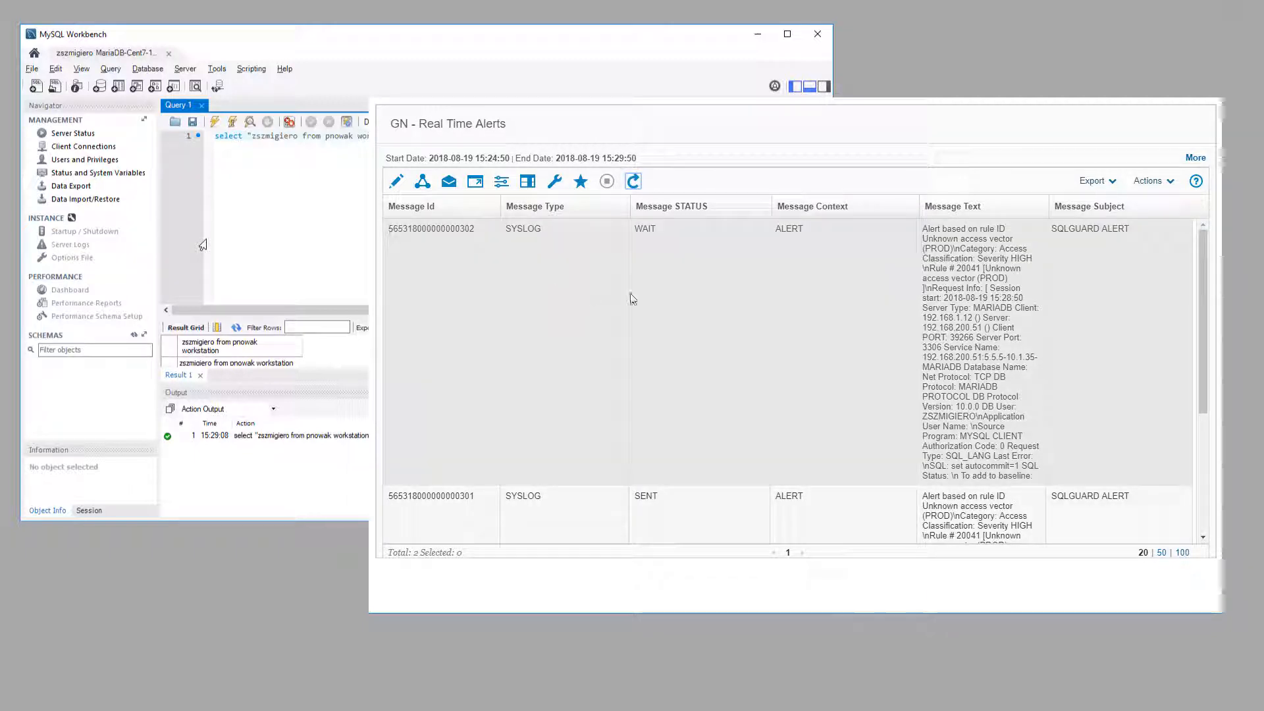
pyautogui.scroll(-1, 845, 522)
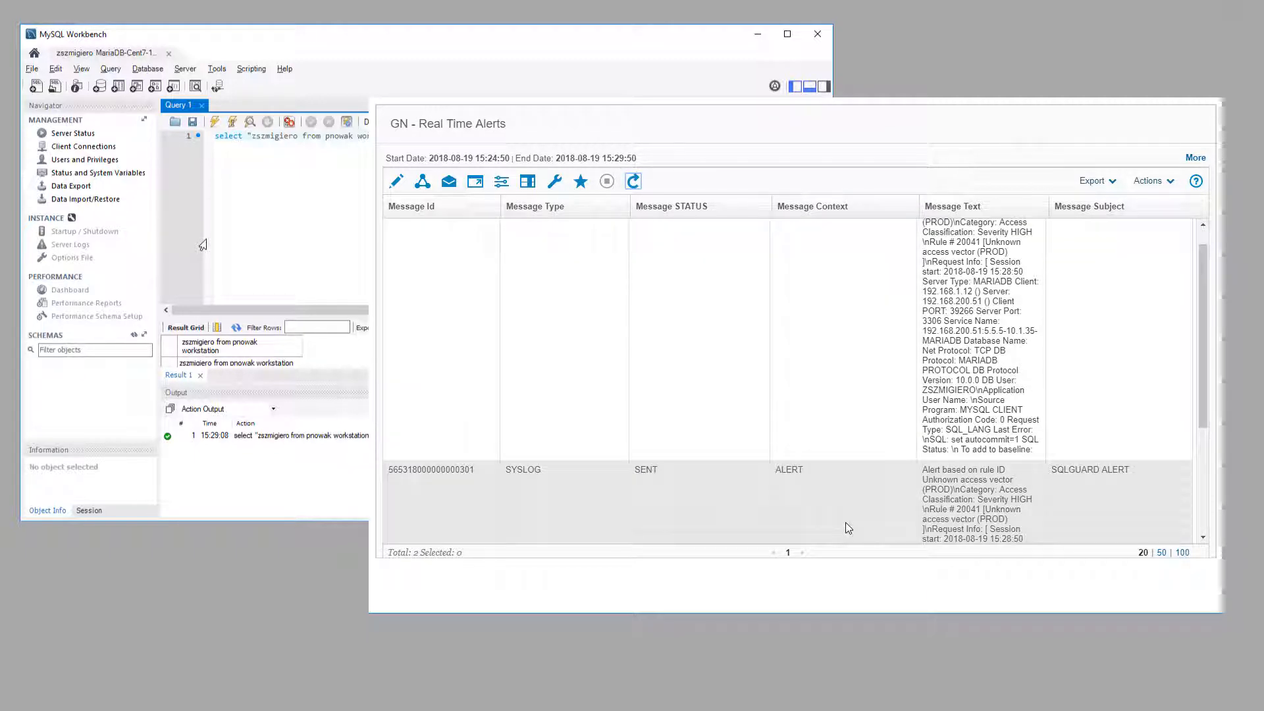
pyautogui.scroll(1, 846, 523)
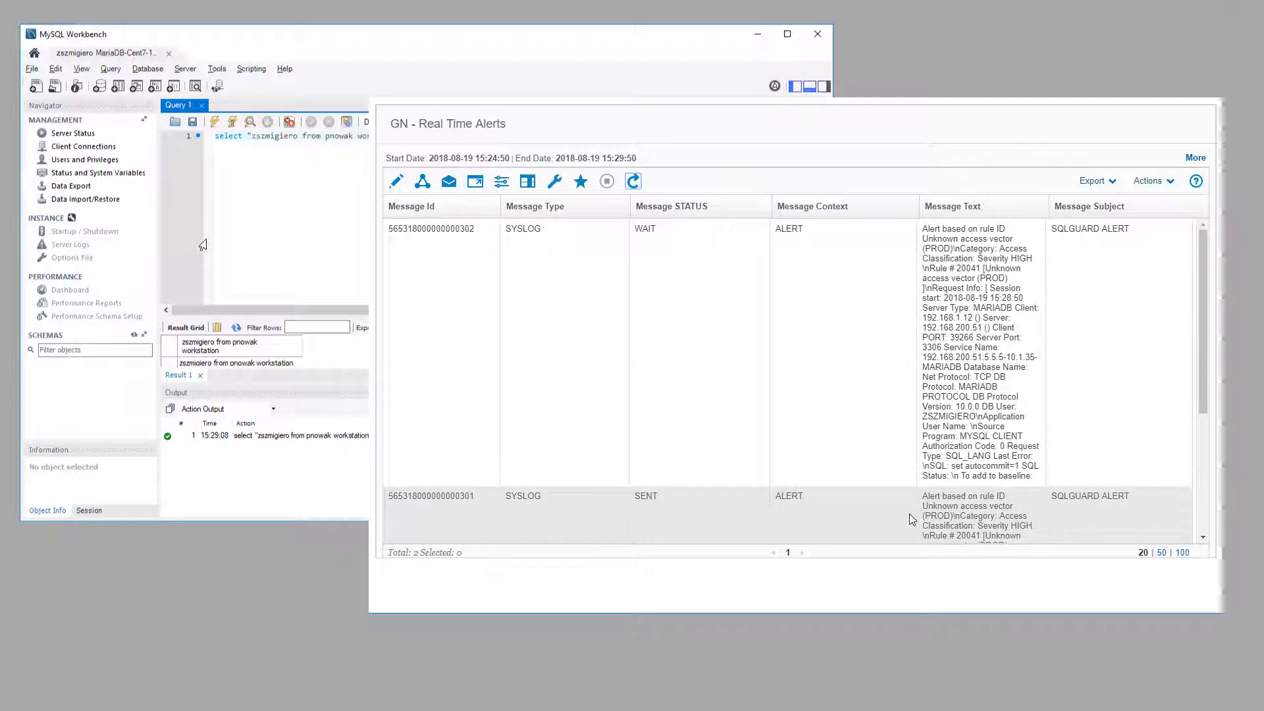
pyautogui.scroll(-3, 912, 520)
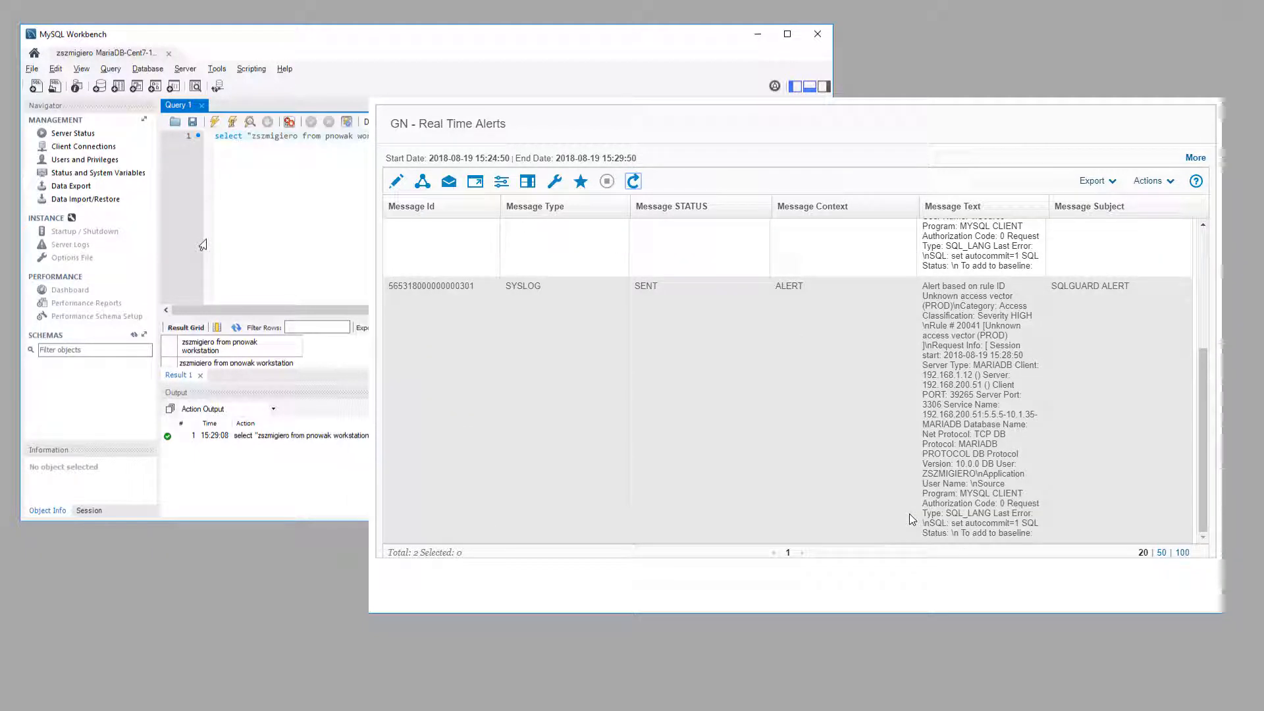
pyautogui.scroll(3, 911, 519)
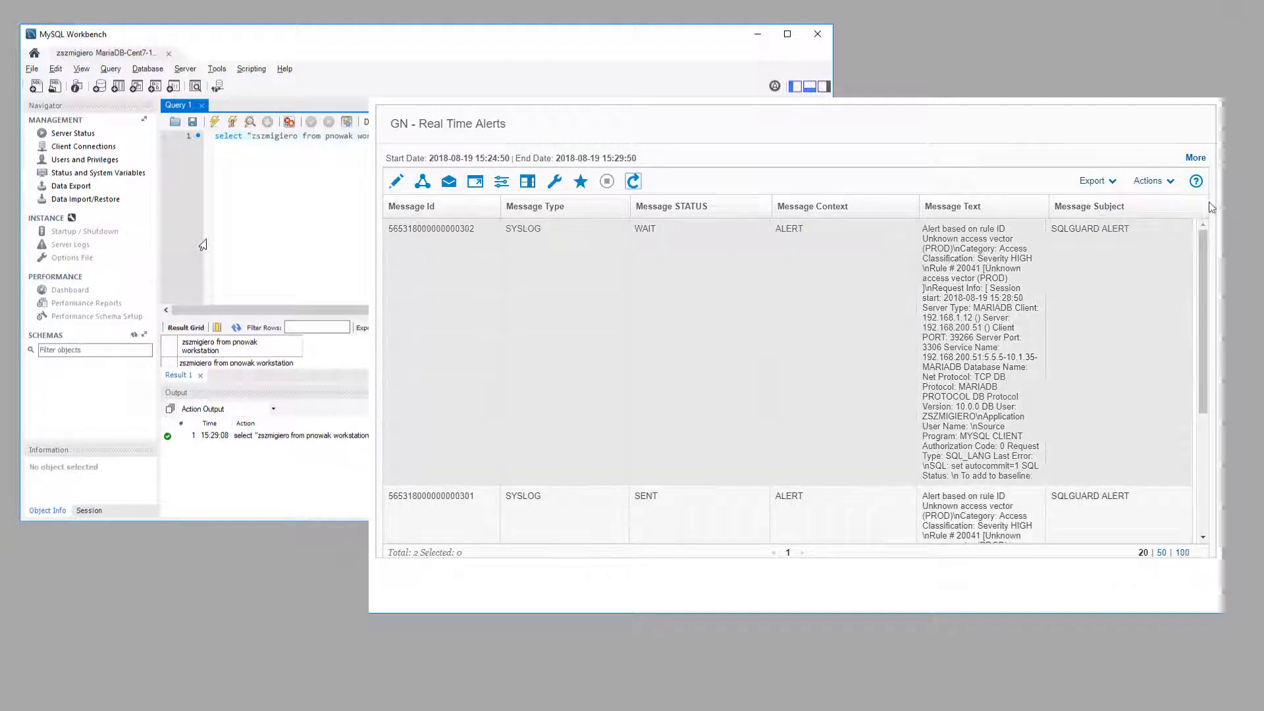
# Step: Connect as root to MariaDB-Cent7-1 and run select "root remote session"
pyautogui.click(31, 55)
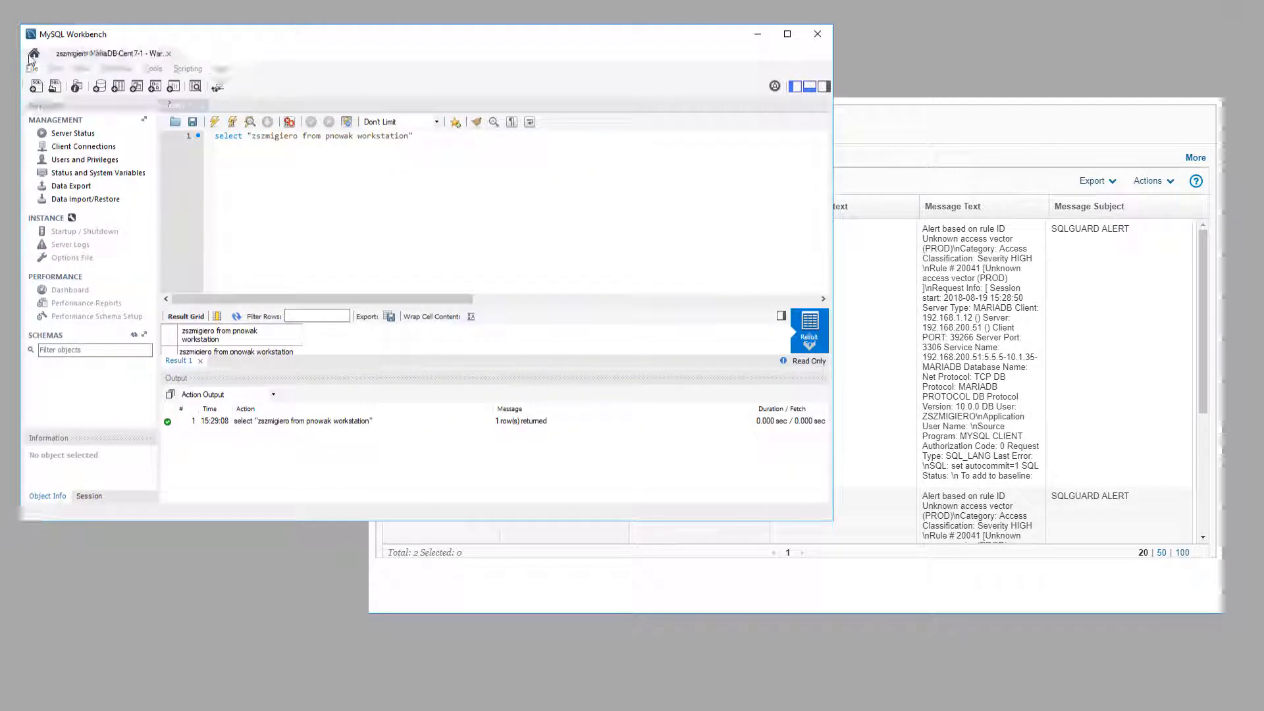
pyautogui.click(168, 448)
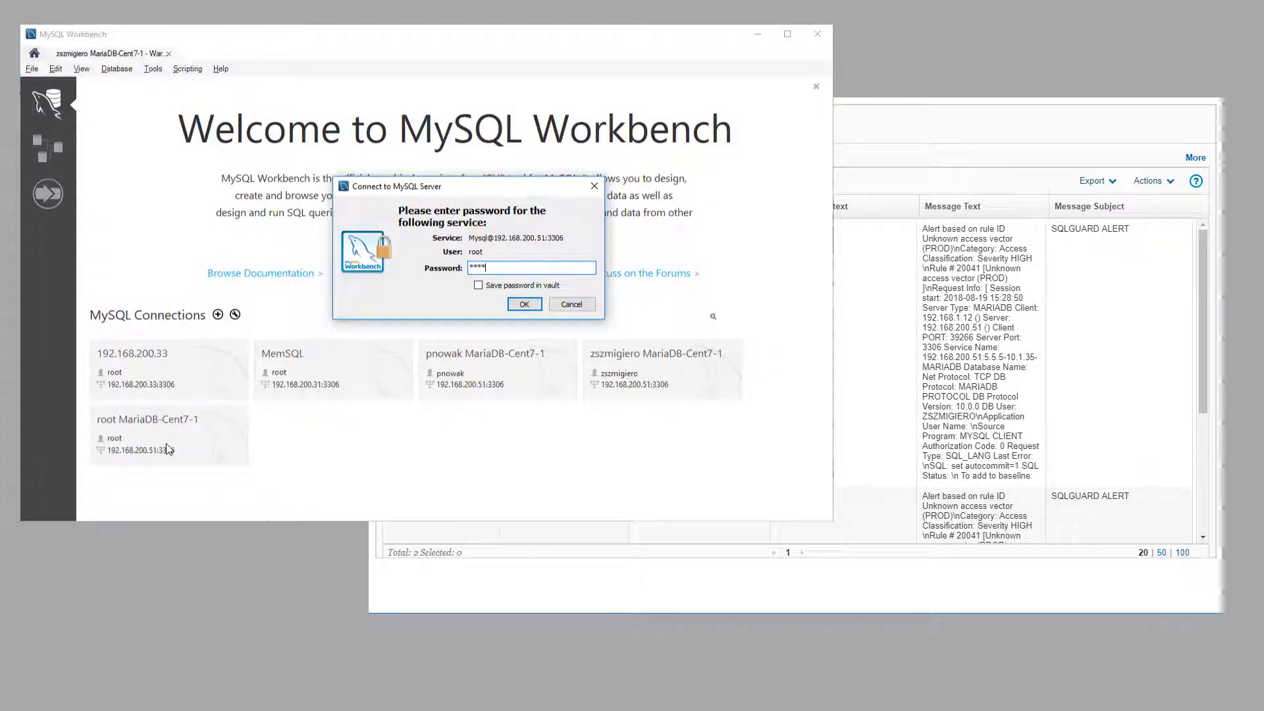
pyautogui.press('Return')
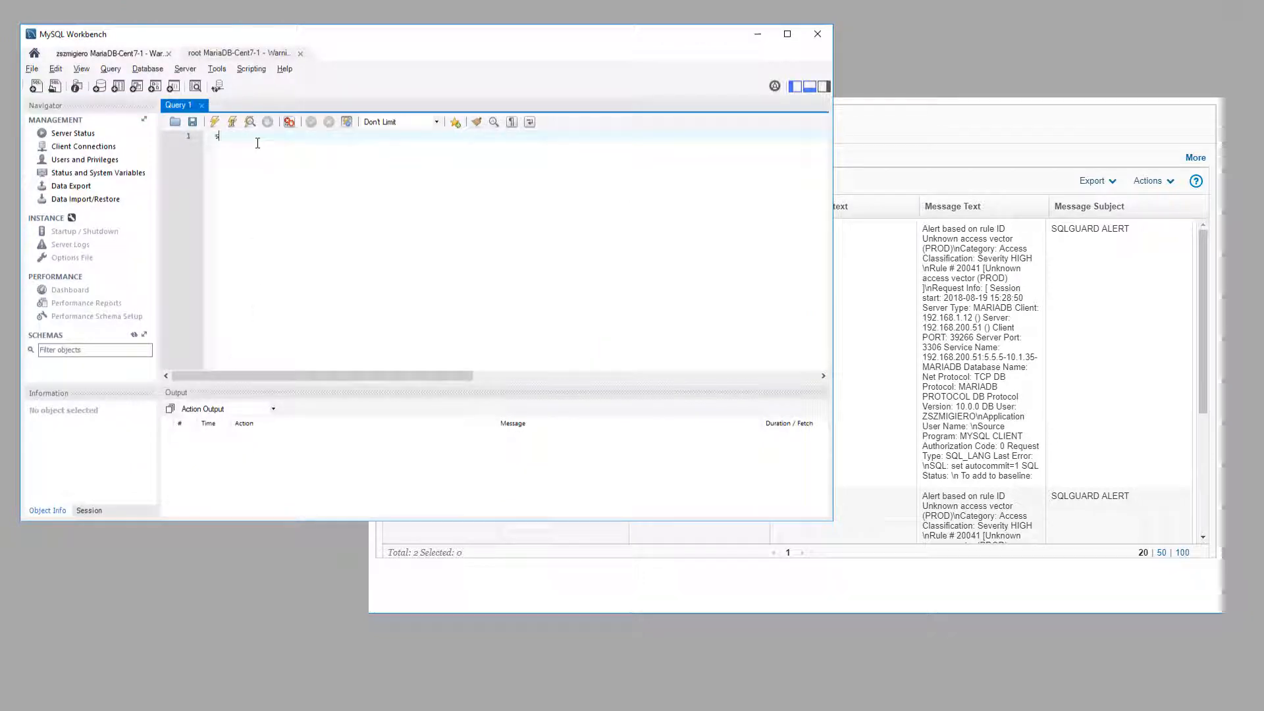
pyautogui.write('select "rod')
pyautogui.write('t remote sessi')
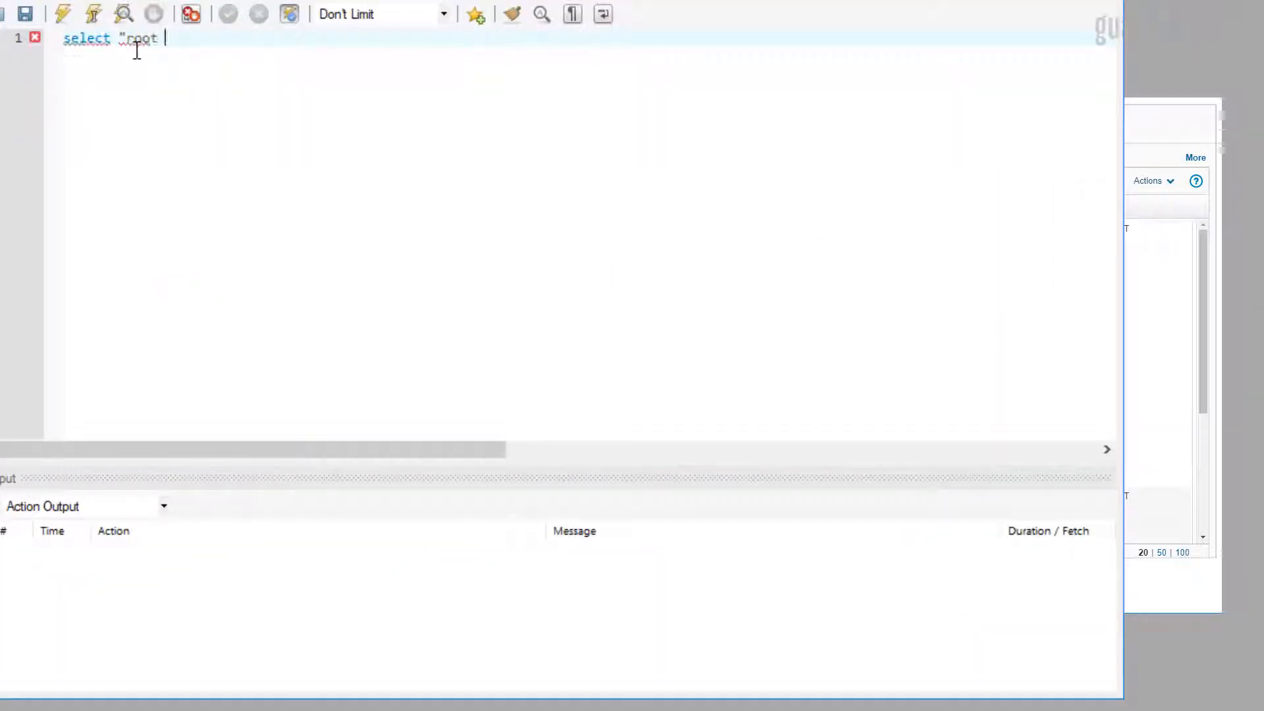
pyautogui.write('on"')
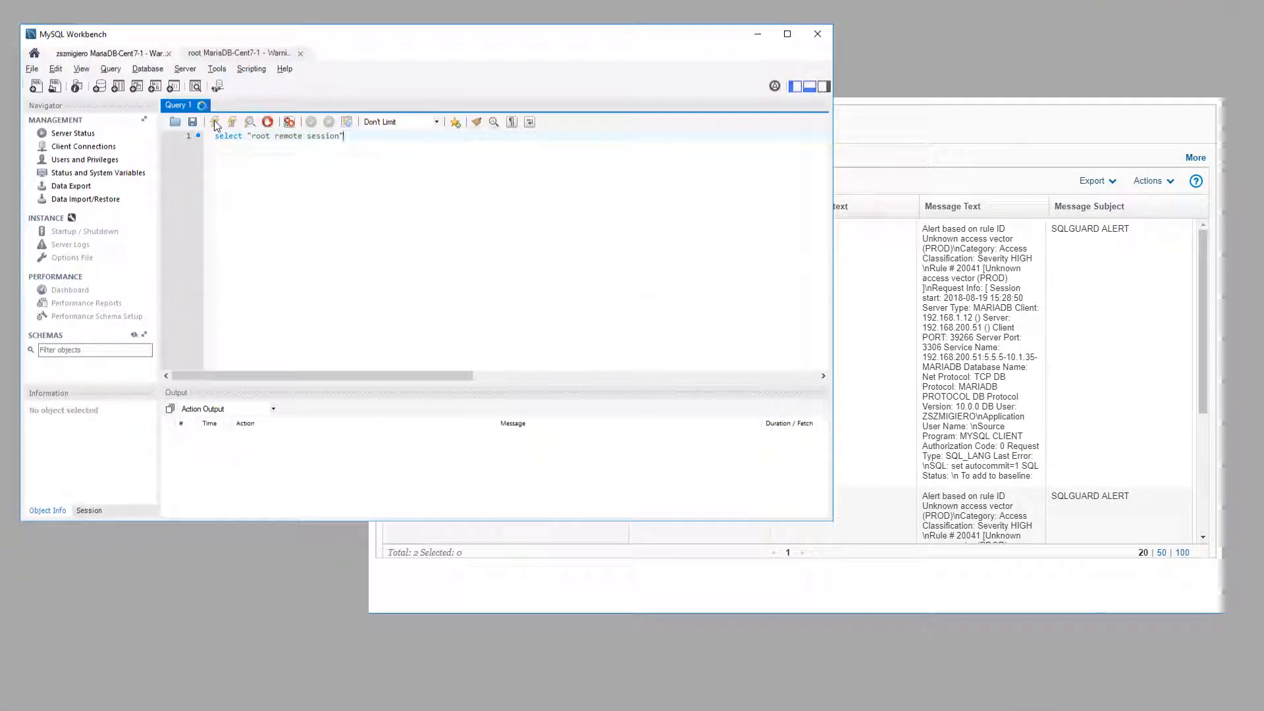
pyautogui.click(132, 65)
# Step: Refresh Guardium's Real Time Alerts and highlight the new DB User: ROOT alert
pyautogui.click(634, 183)
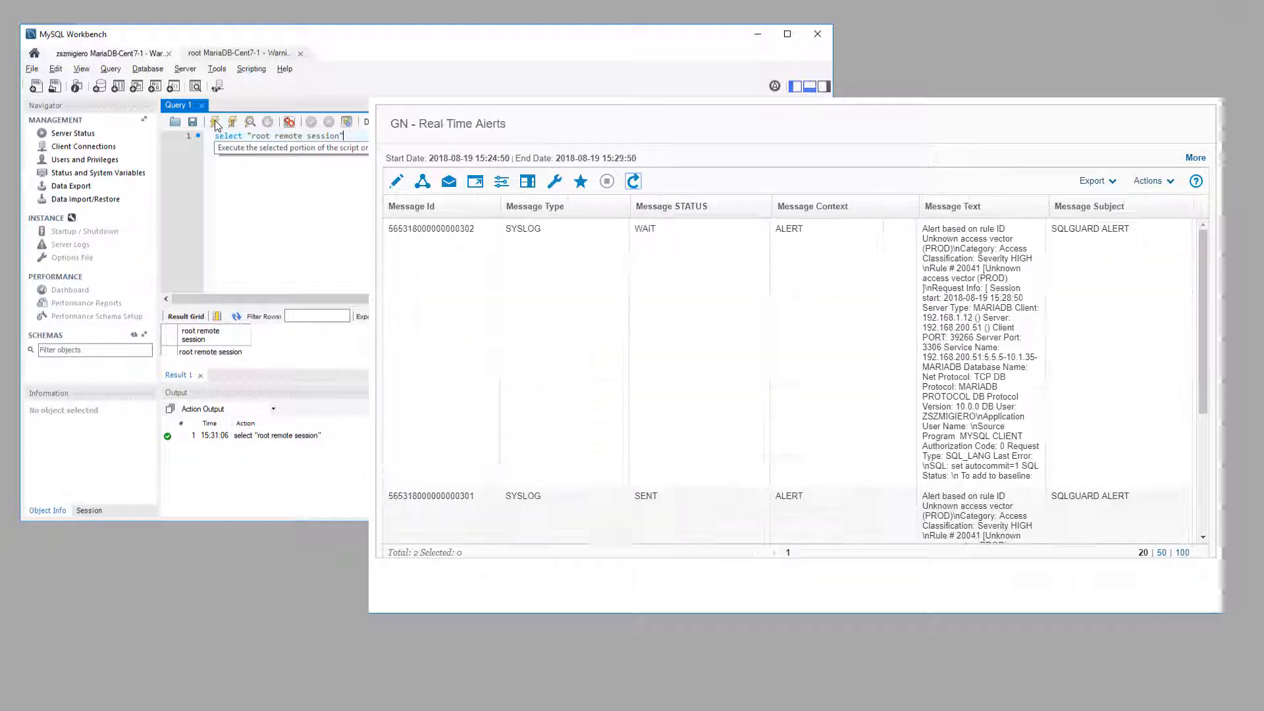
pyautogui.click(633, 181)
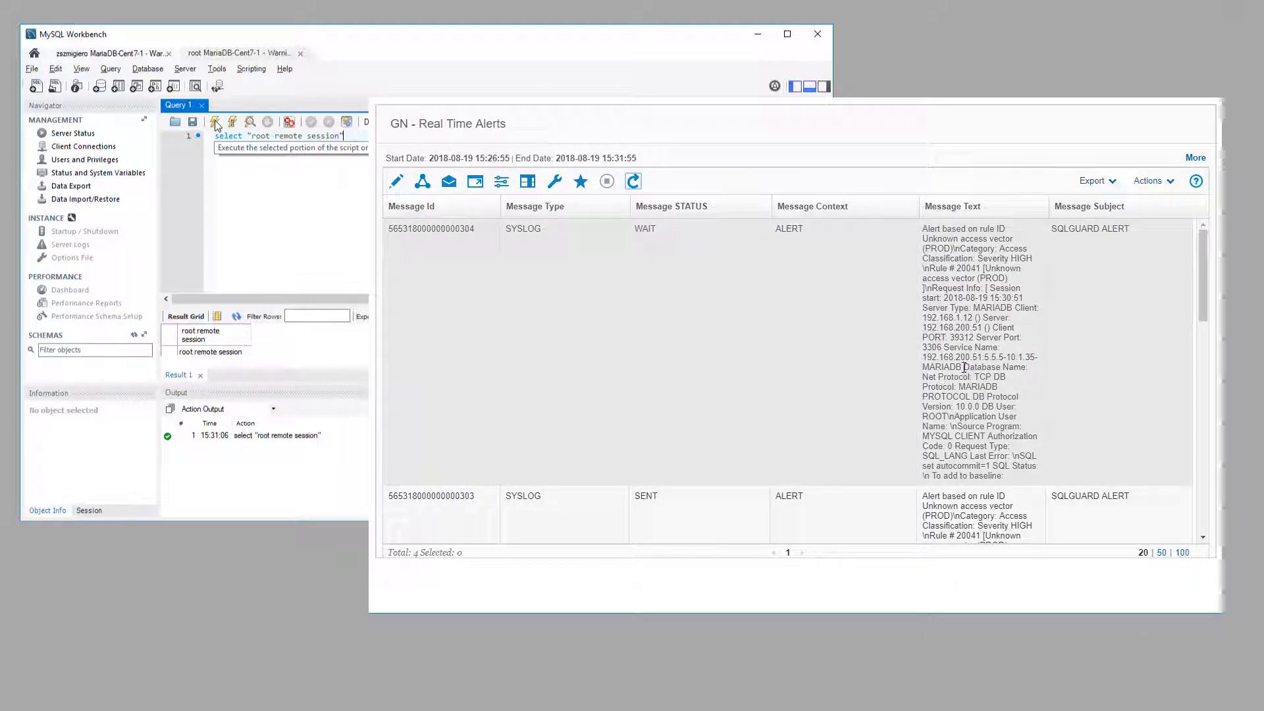
pyautogui.moveTo(981, 406); pyautogui.dragTo(947, 417)
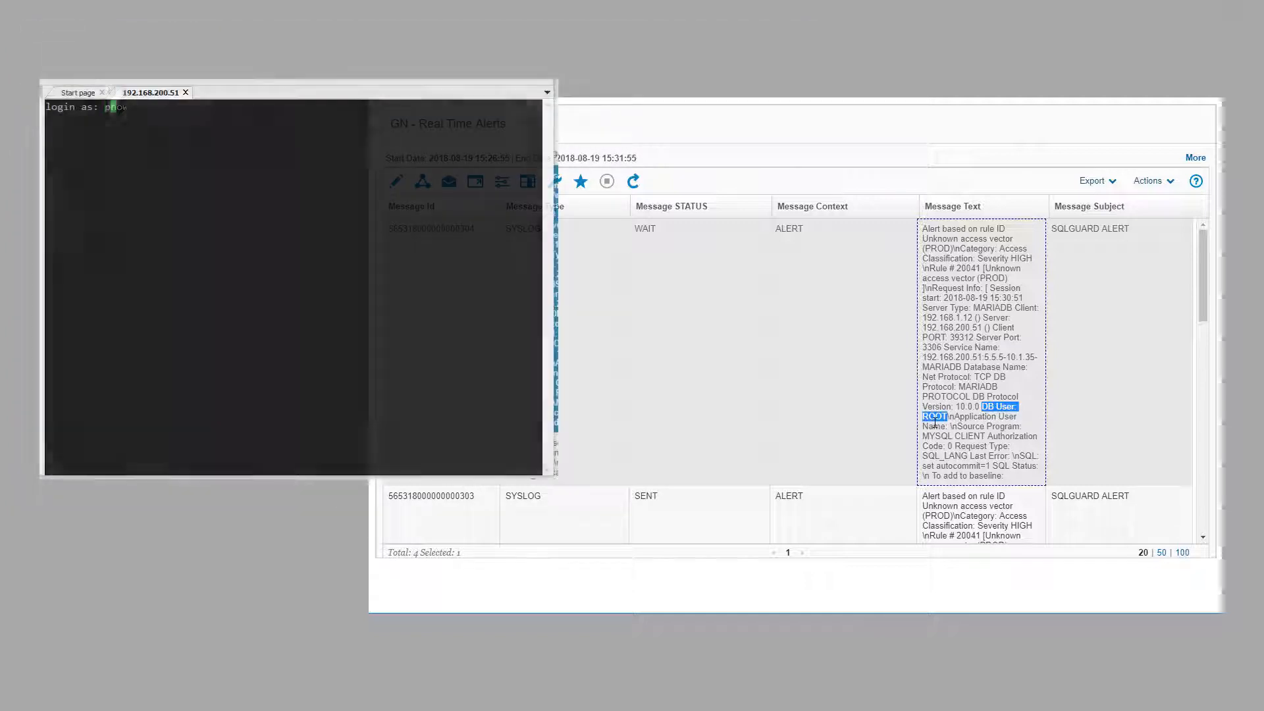
# Step: In PuTTY, run a local select test query on 192.168.200.51 as the regular MariaDB user, then exit
pyautogui.write('ak')
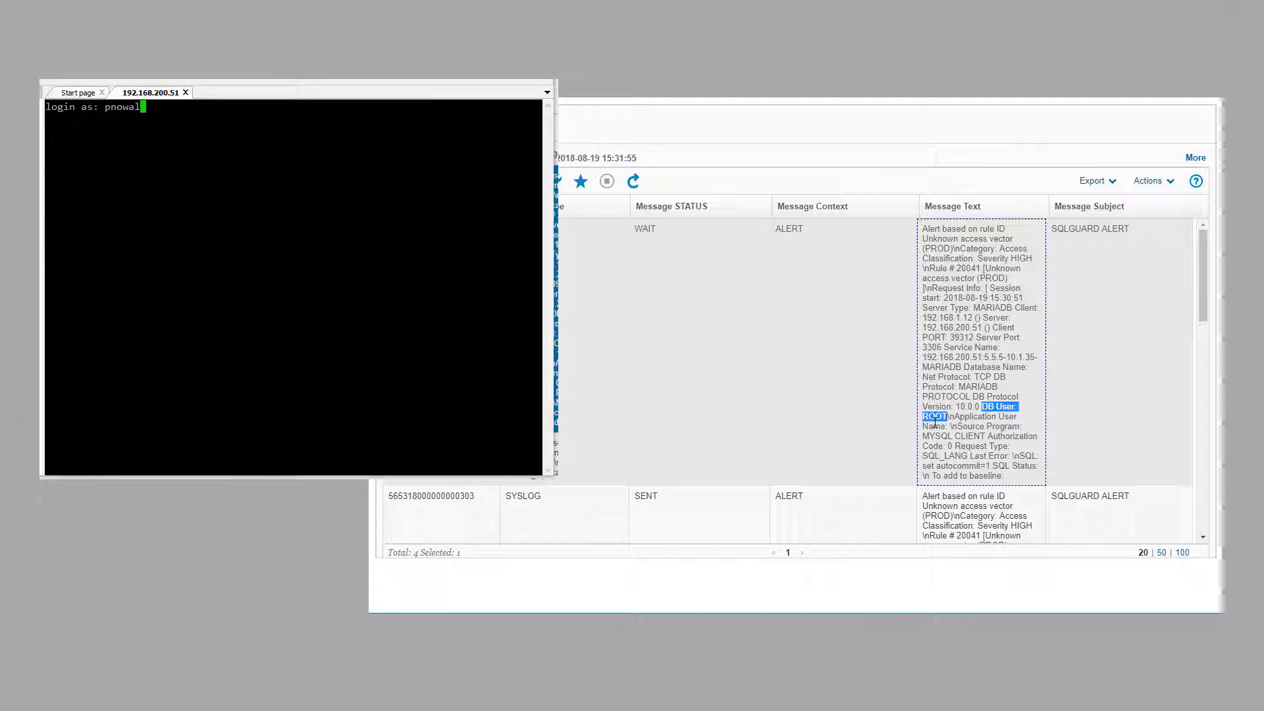
pyautogui.press('Return')
pyautogui.press('Return')
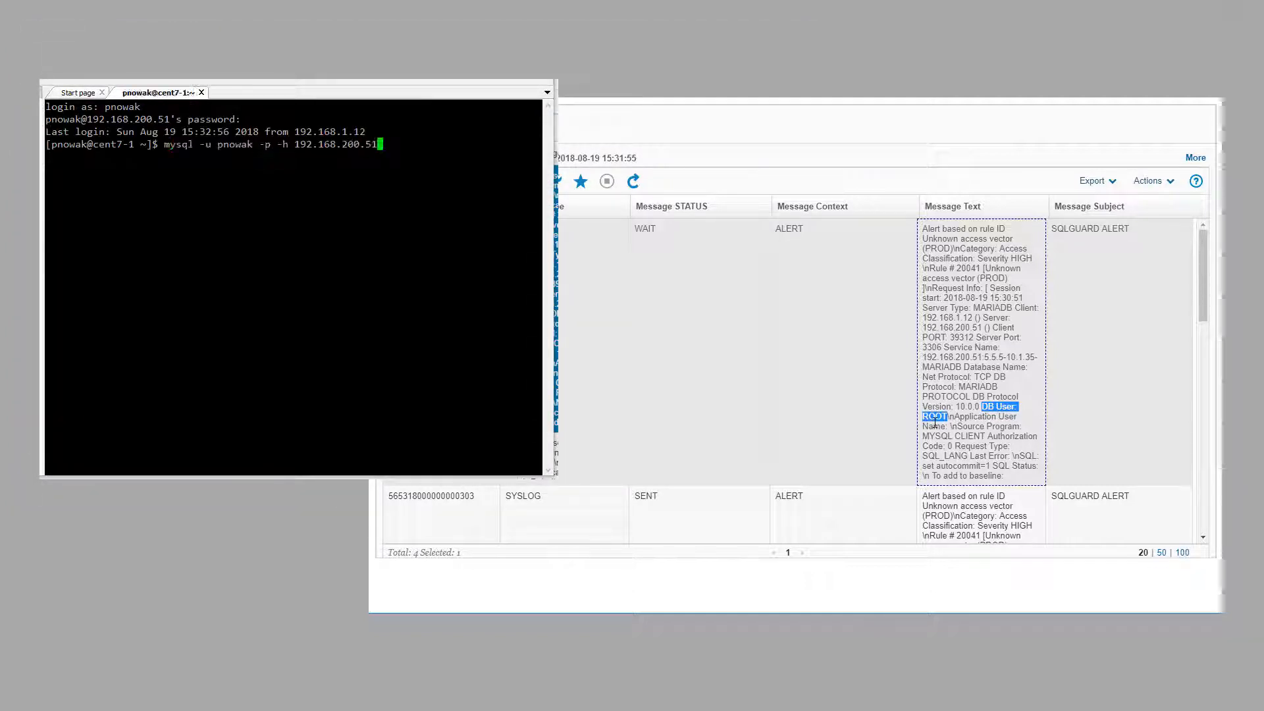
pyautogui.press('Return')
pyautogui.press('Return')
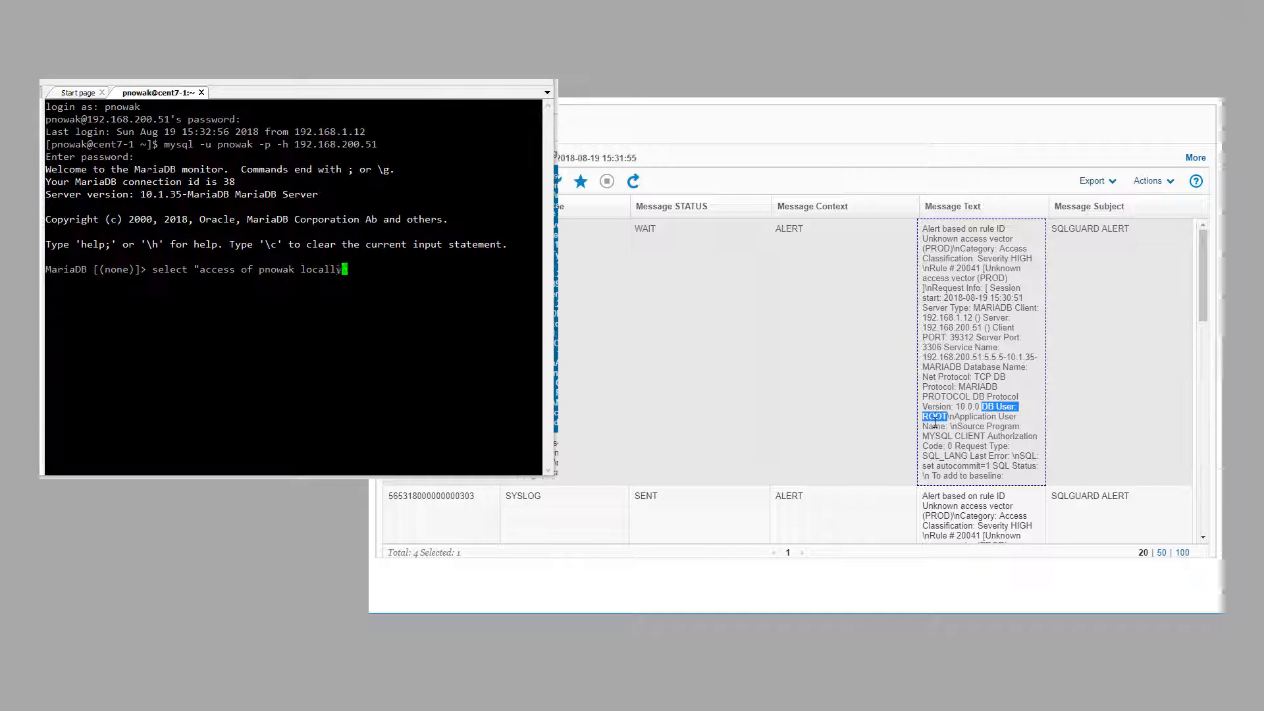
pyautogui.press('Return')
pyautogui.write(';')
pyautogui.press('Return')
pyautogui.write('exit')
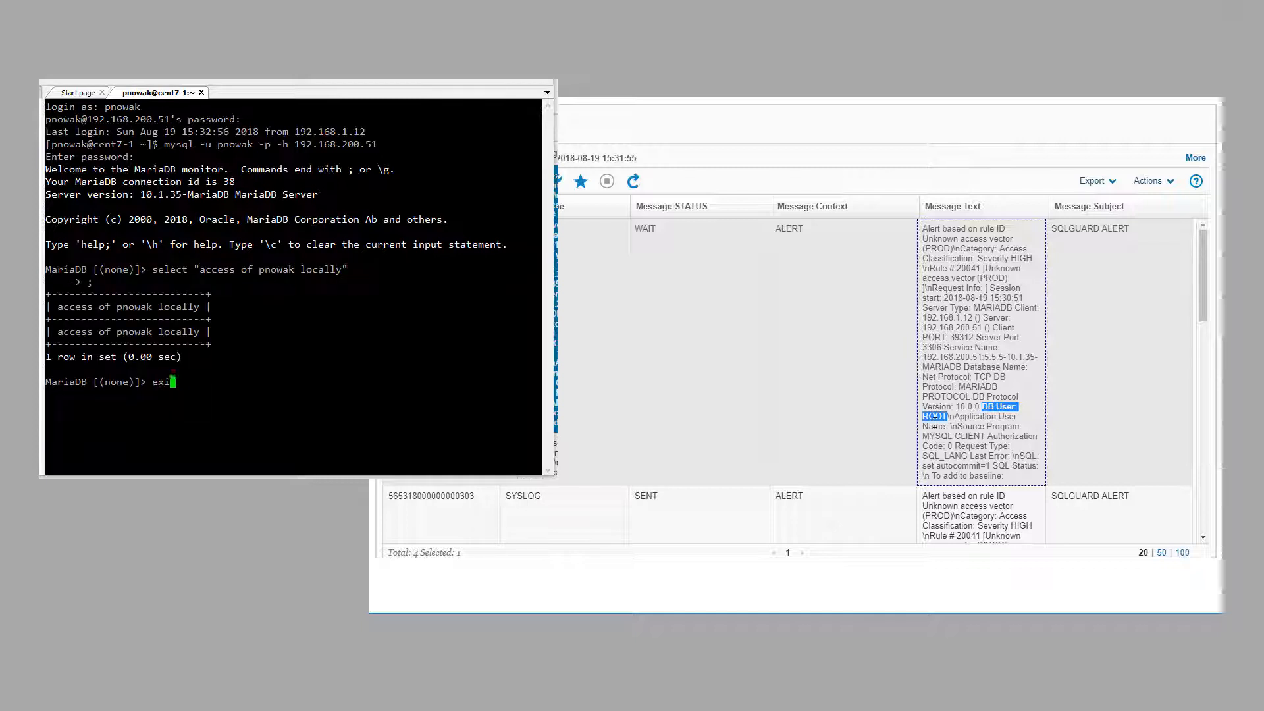
# Step: Run select "root local access" as root on 192.168.200.51, then refresh Guardium's Real Time Alerts
pyautogui.press('Return')
pyautogui.write('mysql -u root  -h 192.168.200.51')
pyautogui.press('Return')
pyautogui.write('sele')
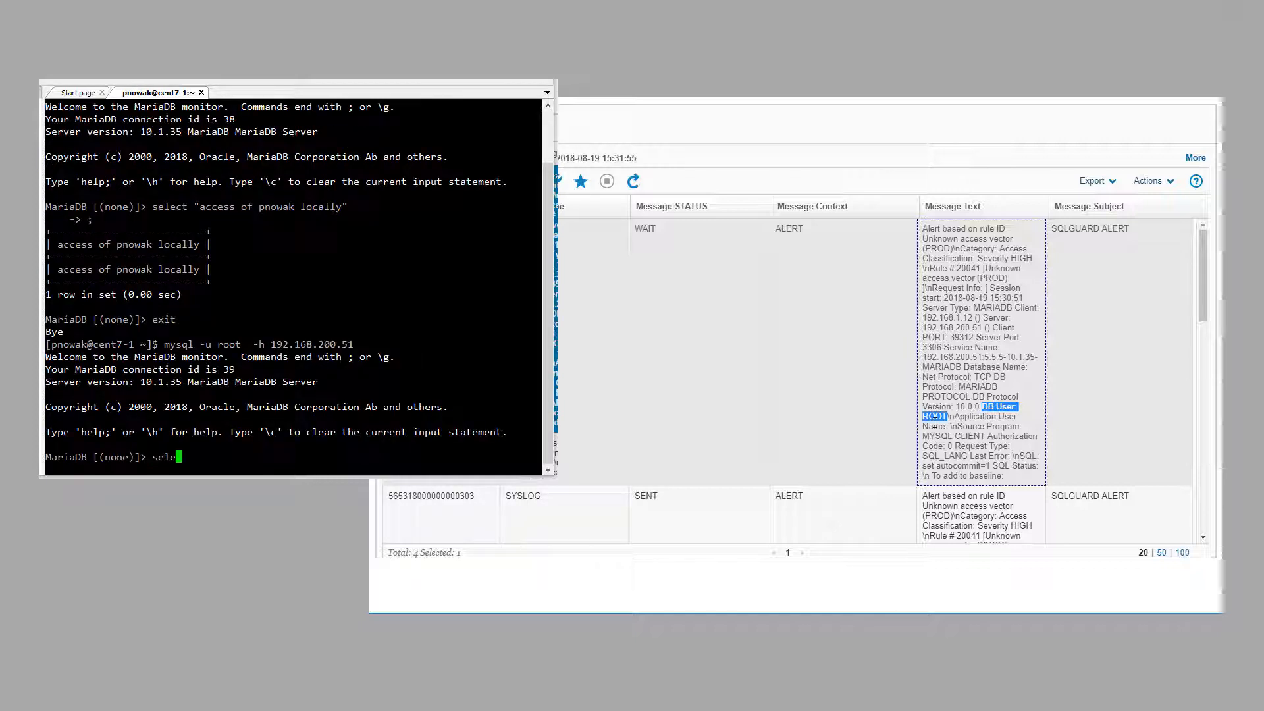
pyautogui.write('ct "root local access";')
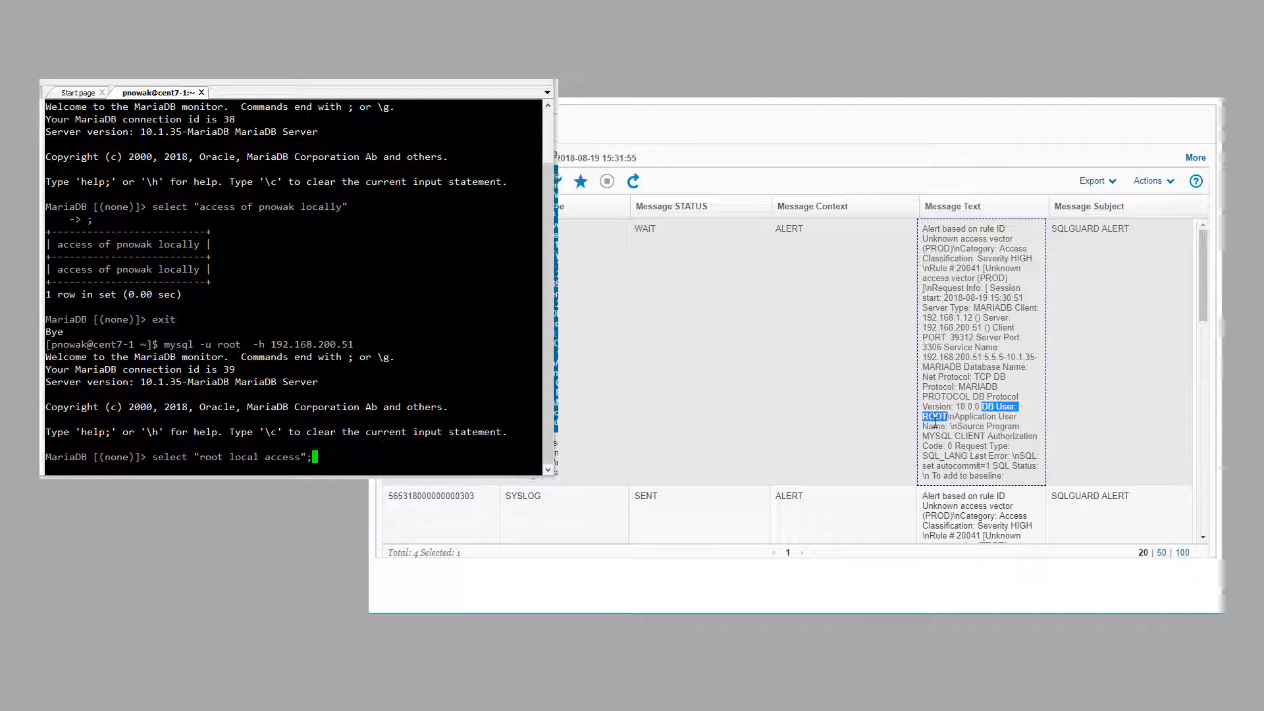
pyautogui.press('Return')
pyautogui.click(764, 161)
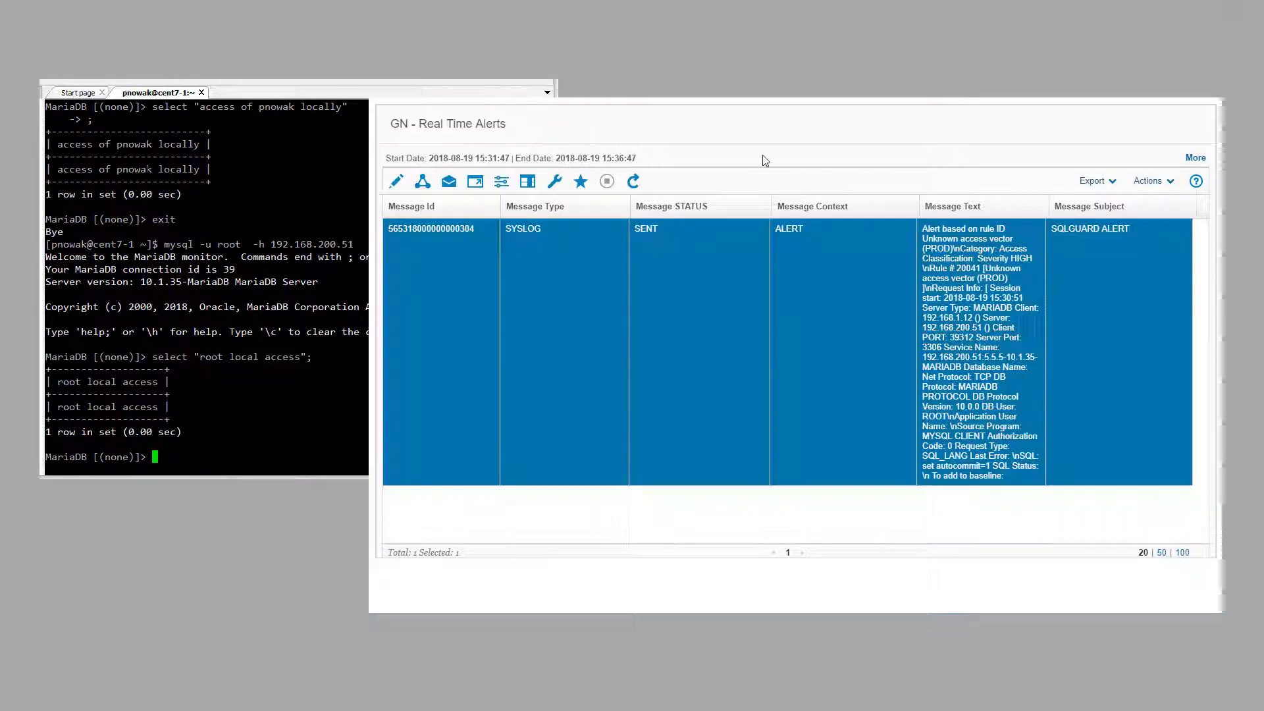
pyautogui.click(632, 181)
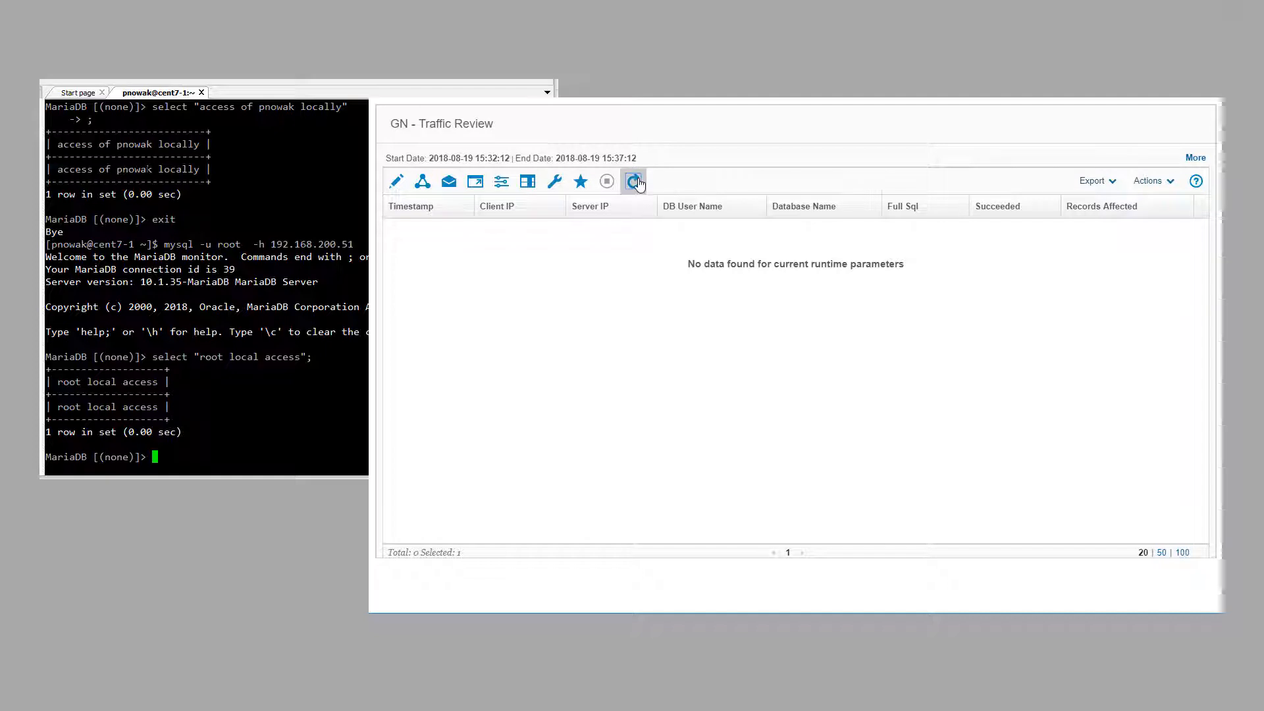
pyautogui.click(633, 182)
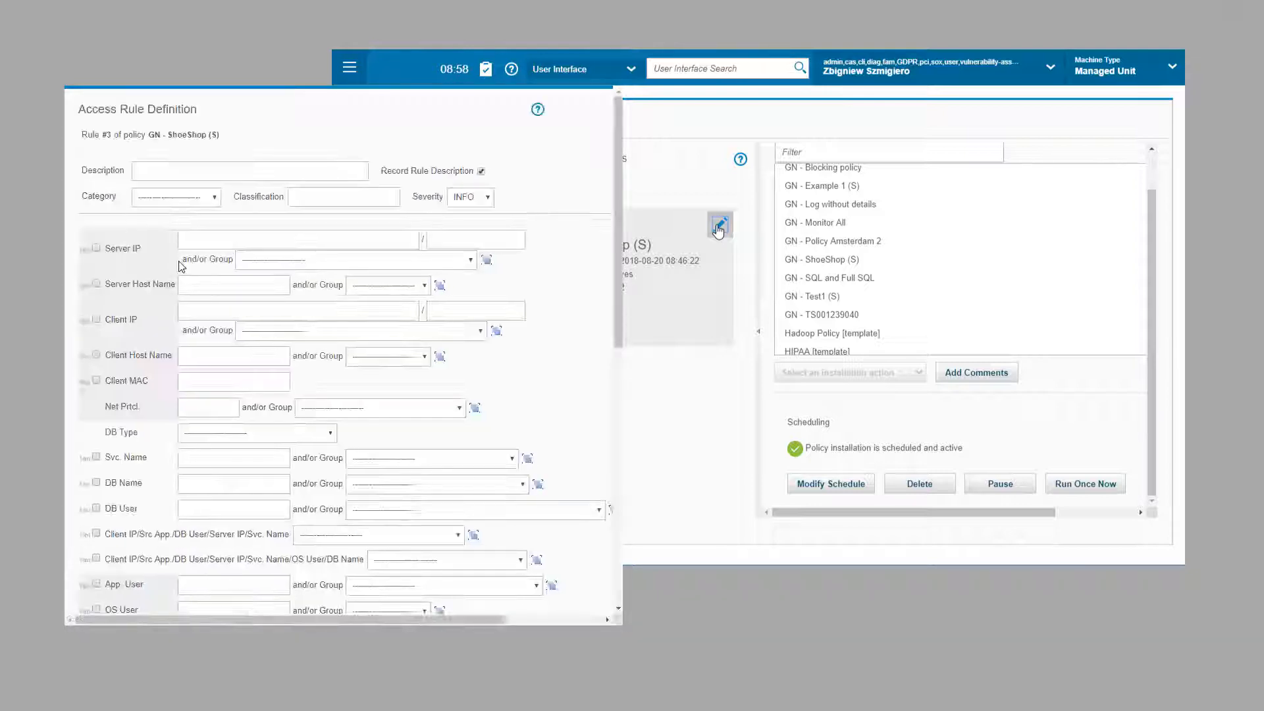
# Step: Describe the new rule as DDL's execution (PROD), category Access, severity MED, servers GN - ShoeShop DB Servers (PROD)
pyautogui.click(164, 170)
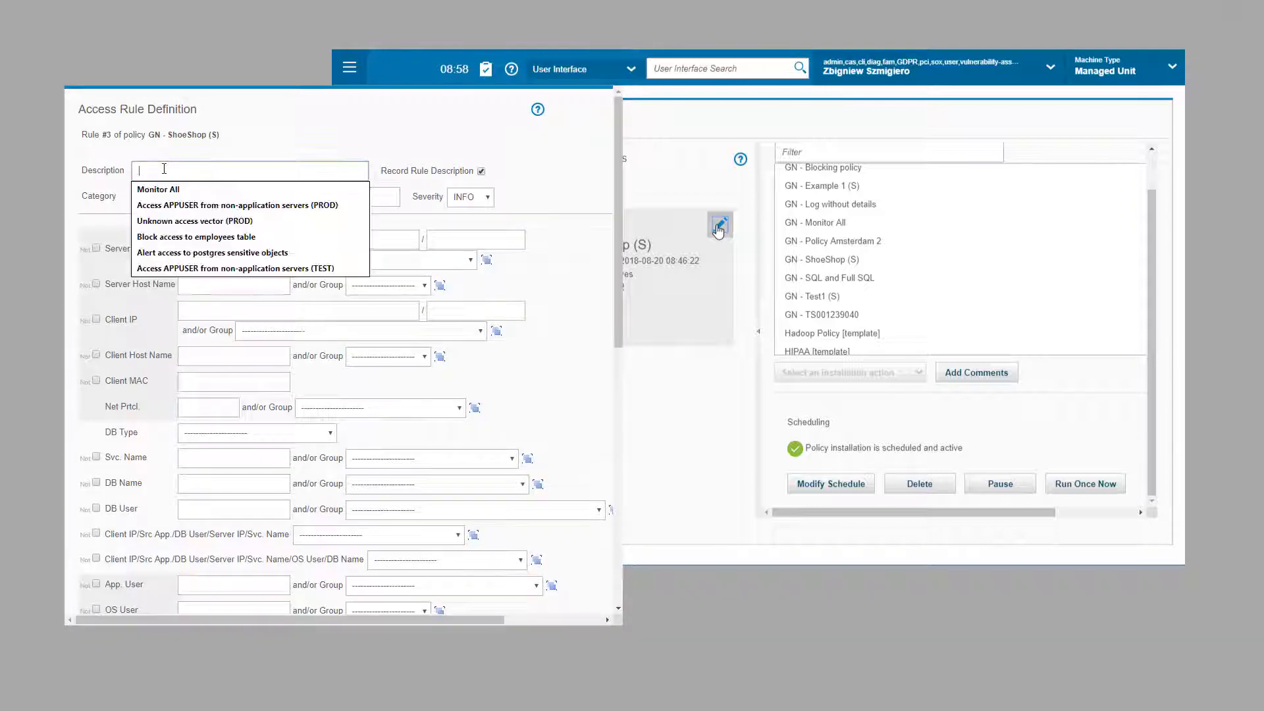
pyautogui.write('DC')
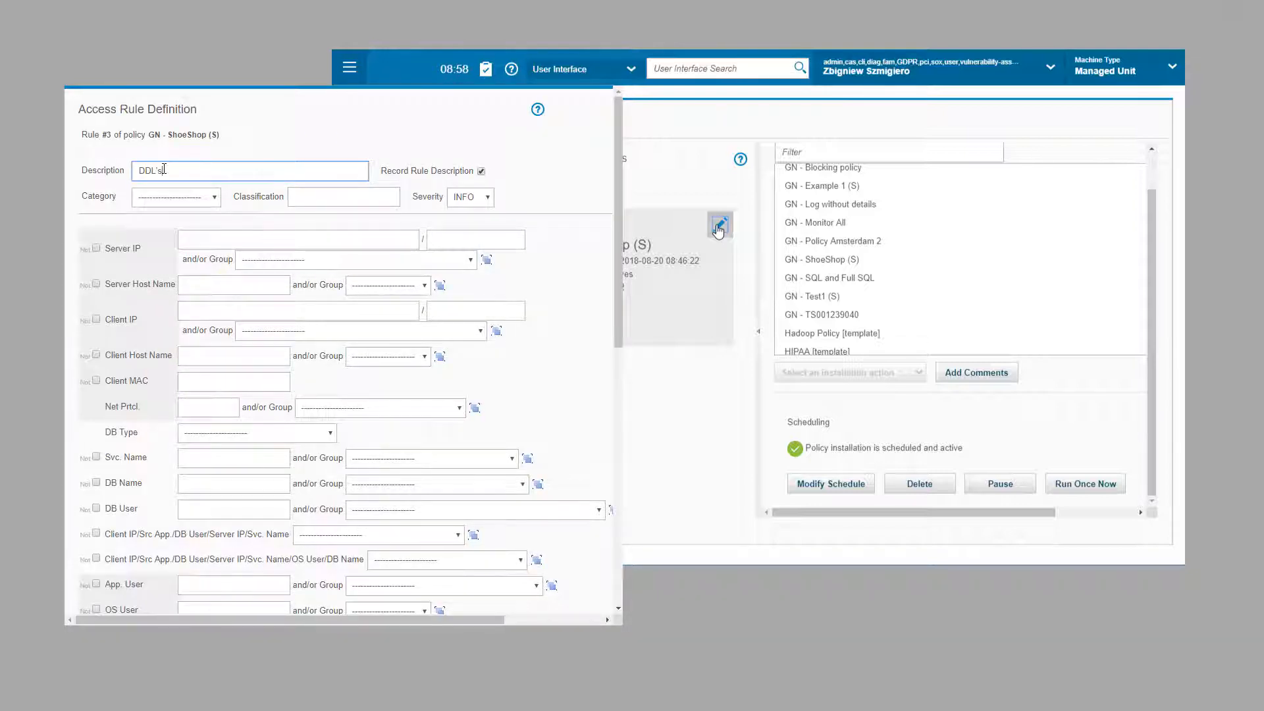
pyautogui.write("L's execution (PROD")
pyautogui.click(162, 197)
pyautogui.click(163, 223)
pyautogui.click(470, 196)
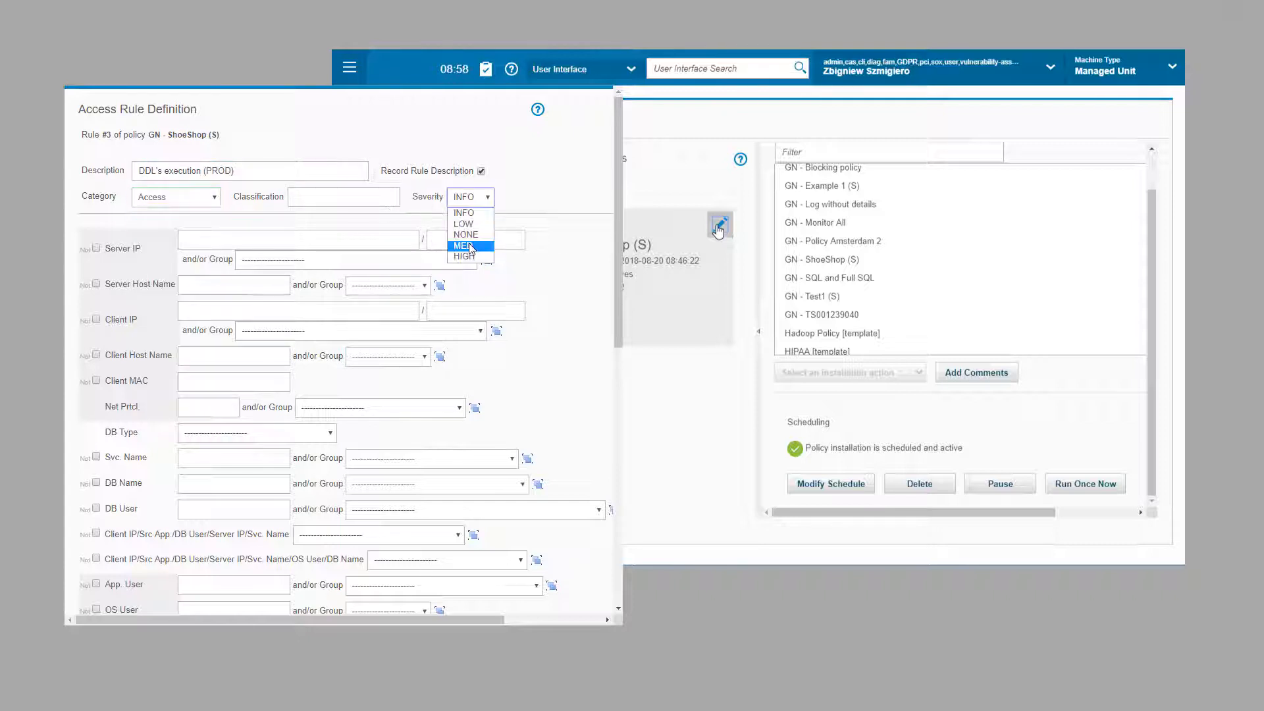
pyautogui.click(467, 245)
pyautogui.click(266, 258)
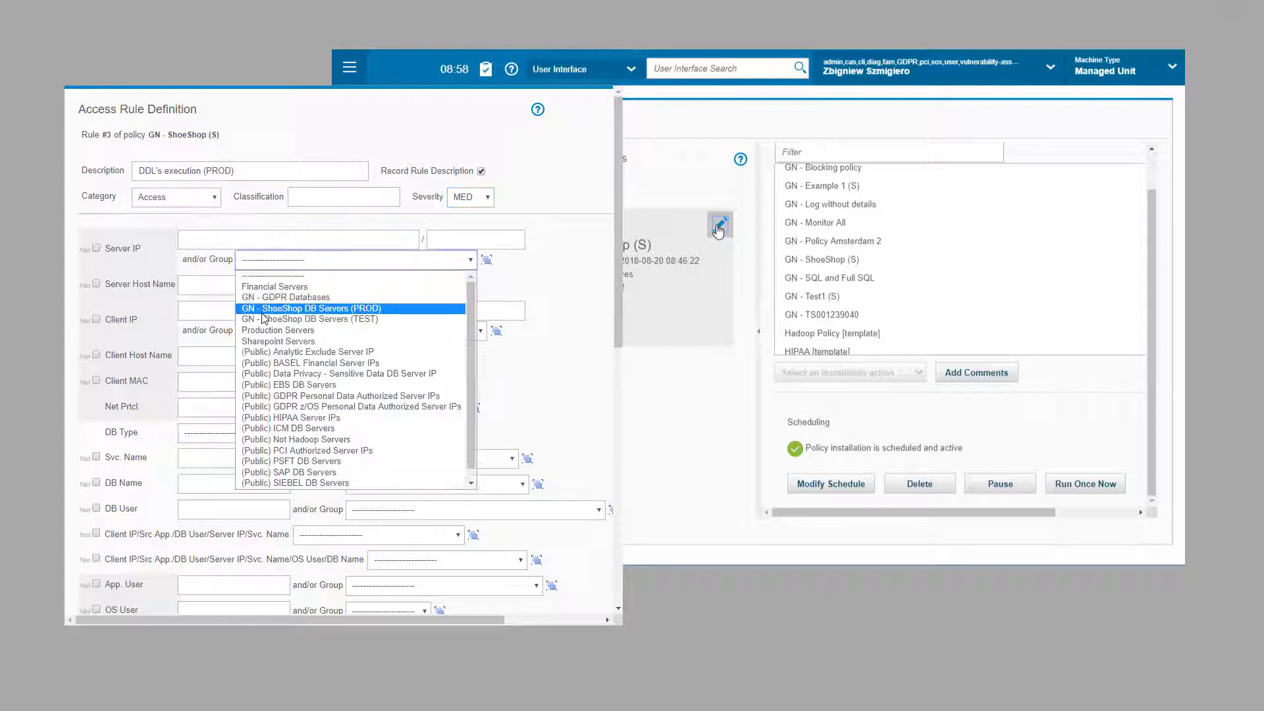
pyautogui.click(266, 318)
# Step: Limit the rule to the (Public) DDL Commands group, reviewing its CREATE members
pyautogui.scroll(-6, 201, 335)
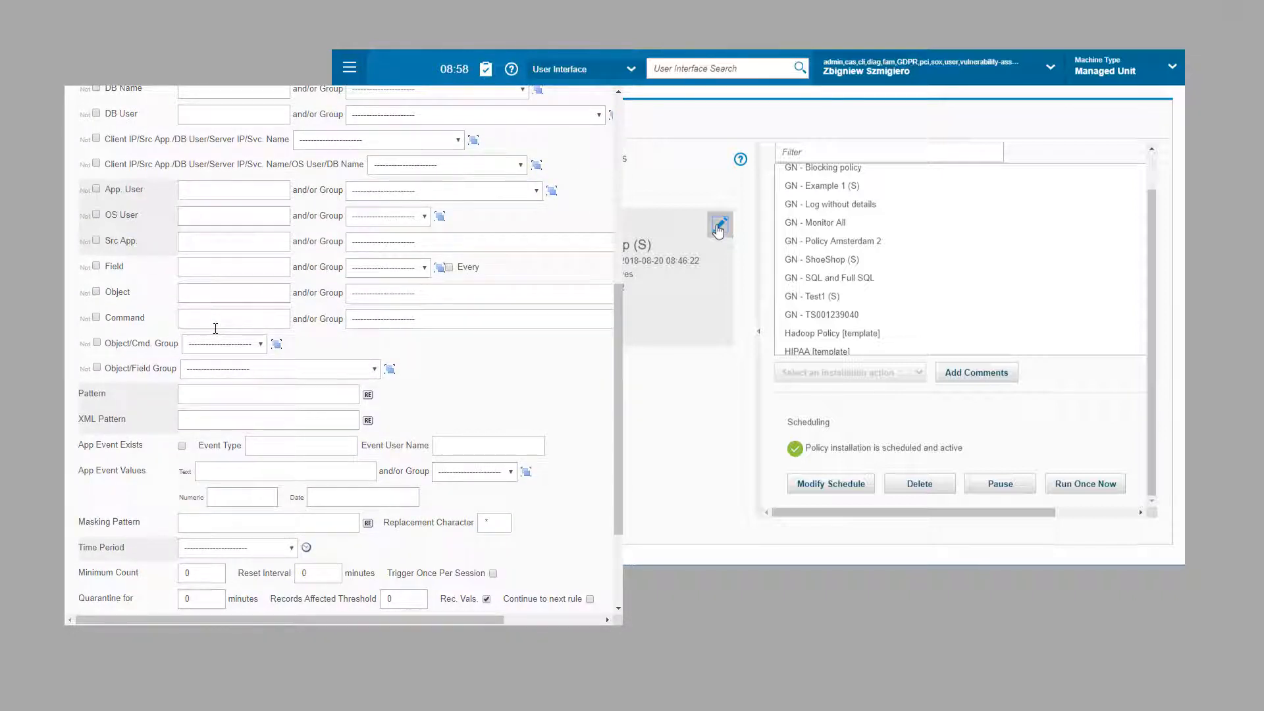
pyautogui.click(379, 323)
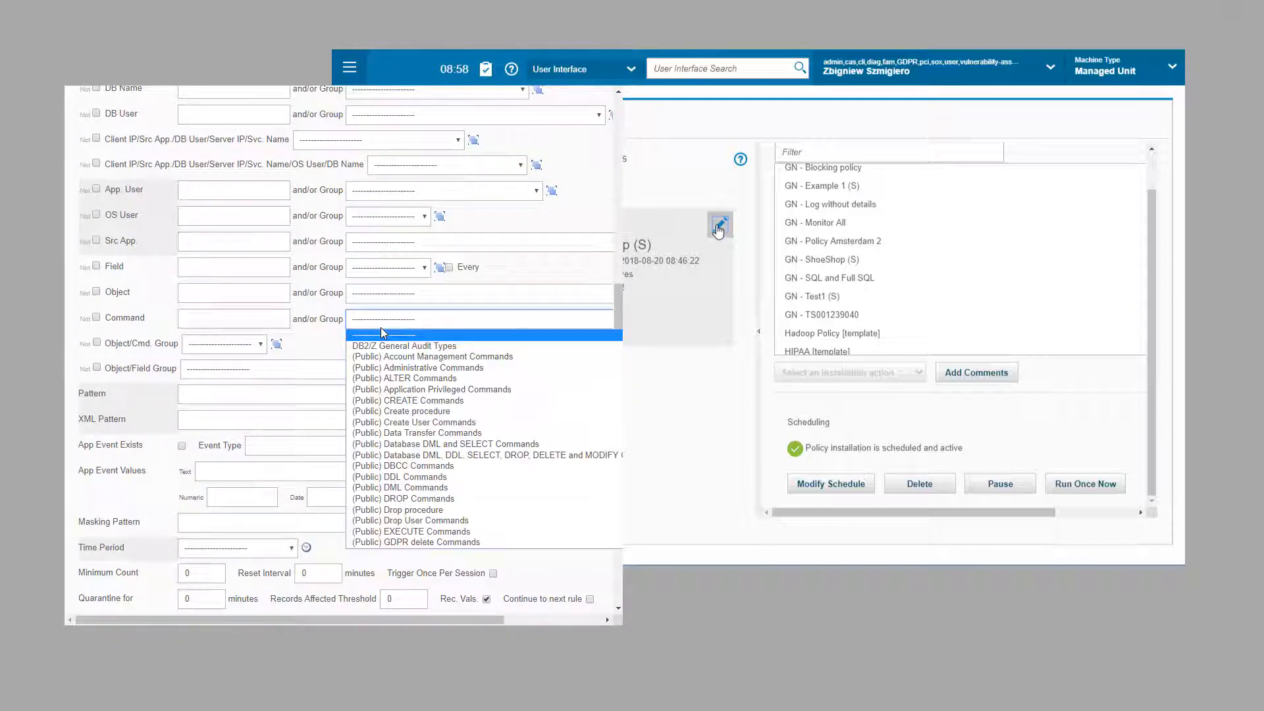
pyautogui.click(382, 478)
pyautogui.hscroll(3, 566, 332)
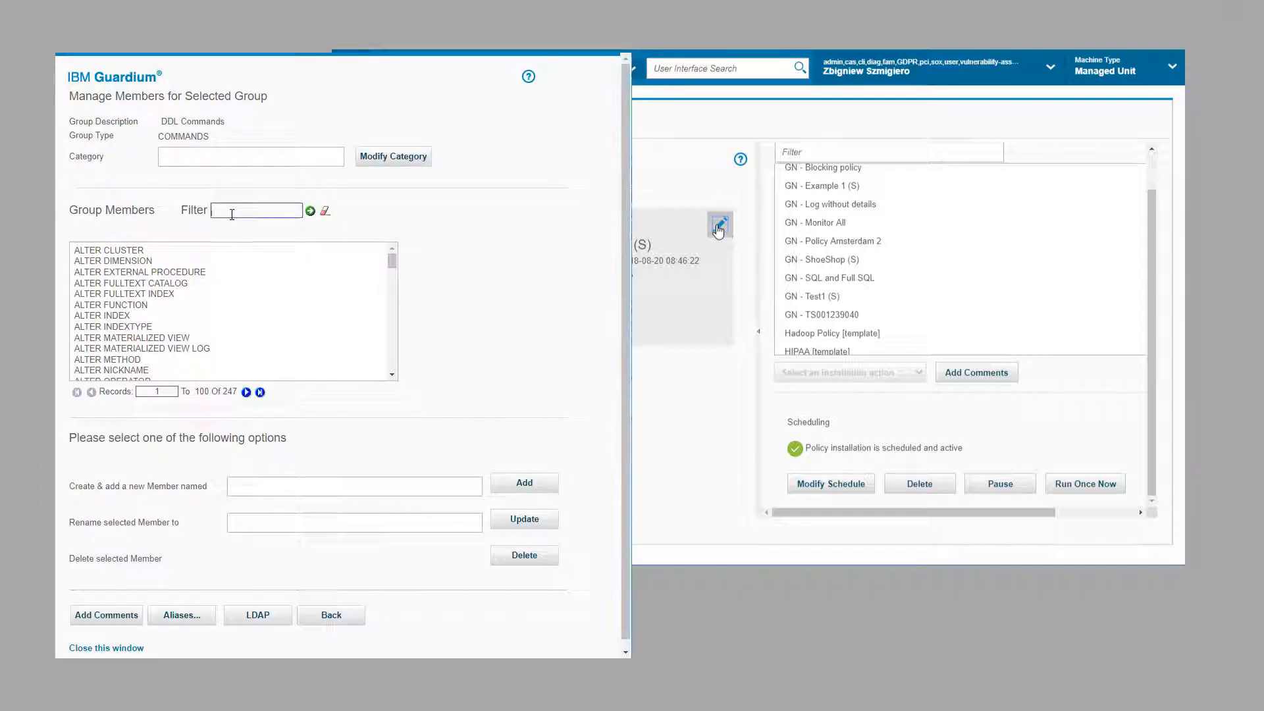
pyautogui.write('CREATE')
pyautogui.click(310, 211)
pyautogui.click(394, 266)
pyautogui.moveTo(394, 266); pyautogui.dragTo(393, 289)
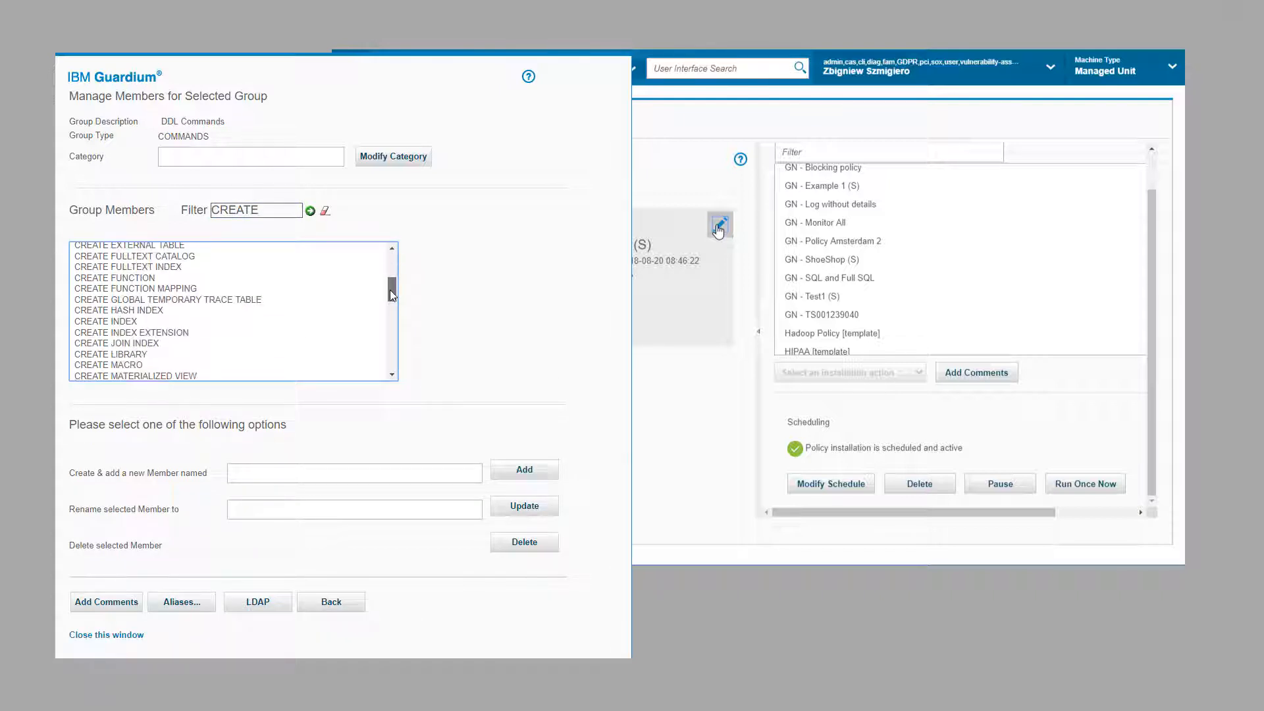
pyautogui.scroll(-5, 386, 298)
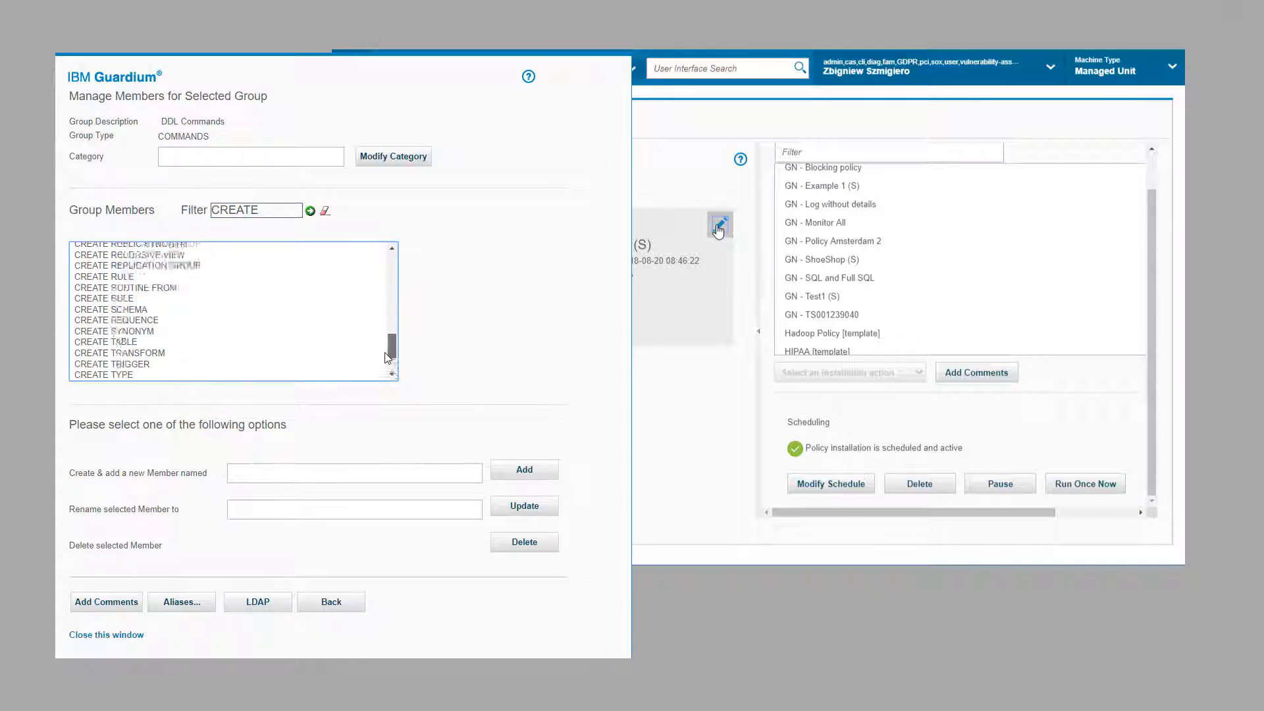
pyautogui.click(113, 359)
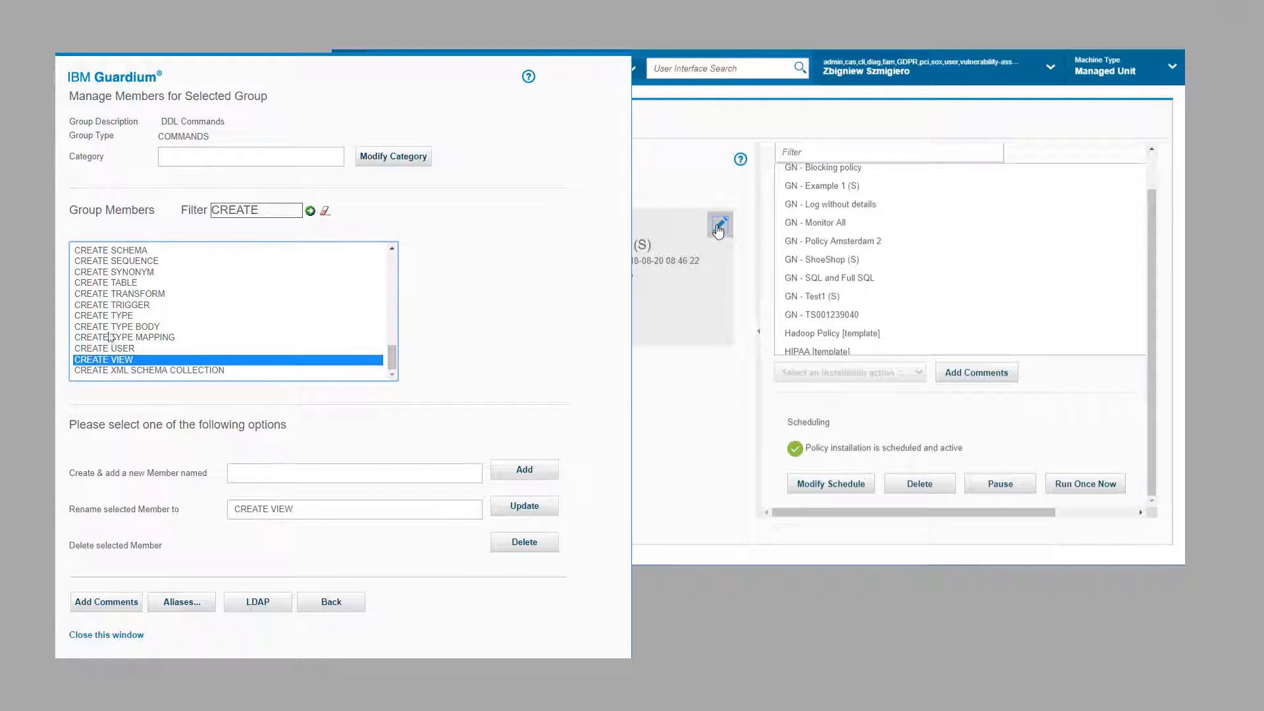
pyautogui.click(111, 349)
pyautogui.click(331, 602)
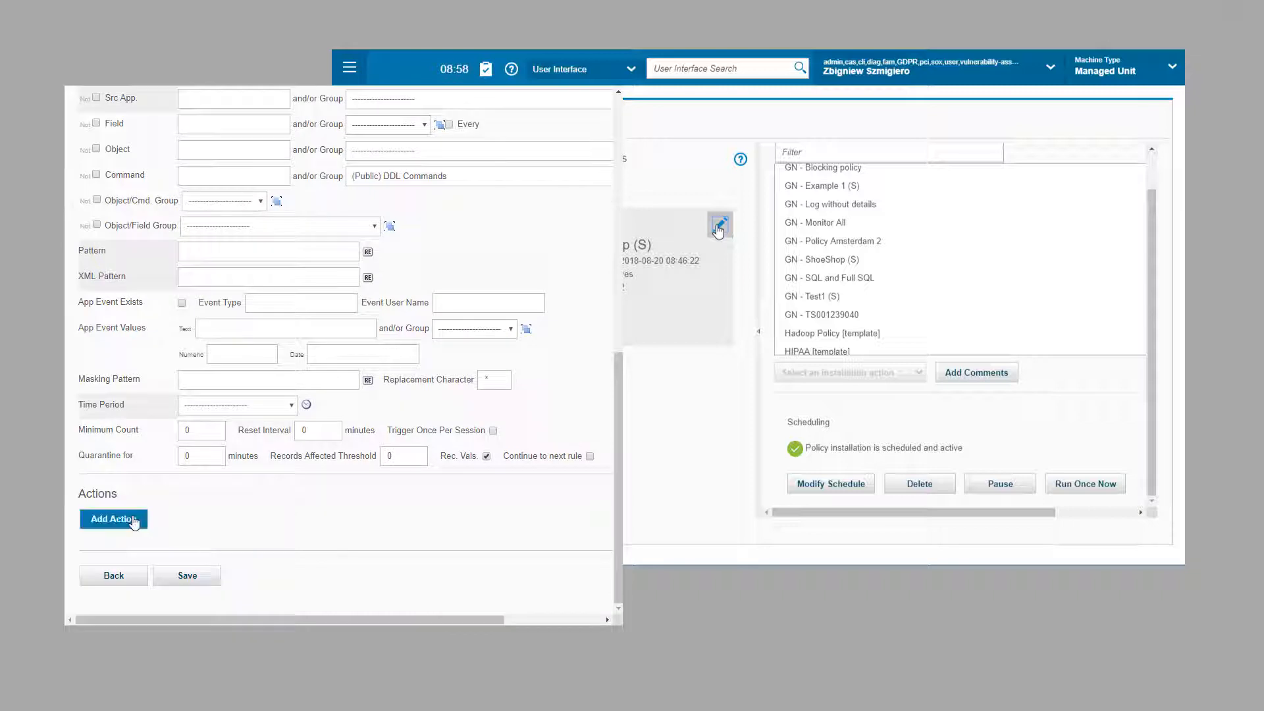
# Step: Add an ALERT PER MATCH action notifying SYSLOG
pyautogui.click(131, 519)
pyautogui.click(221, 447)
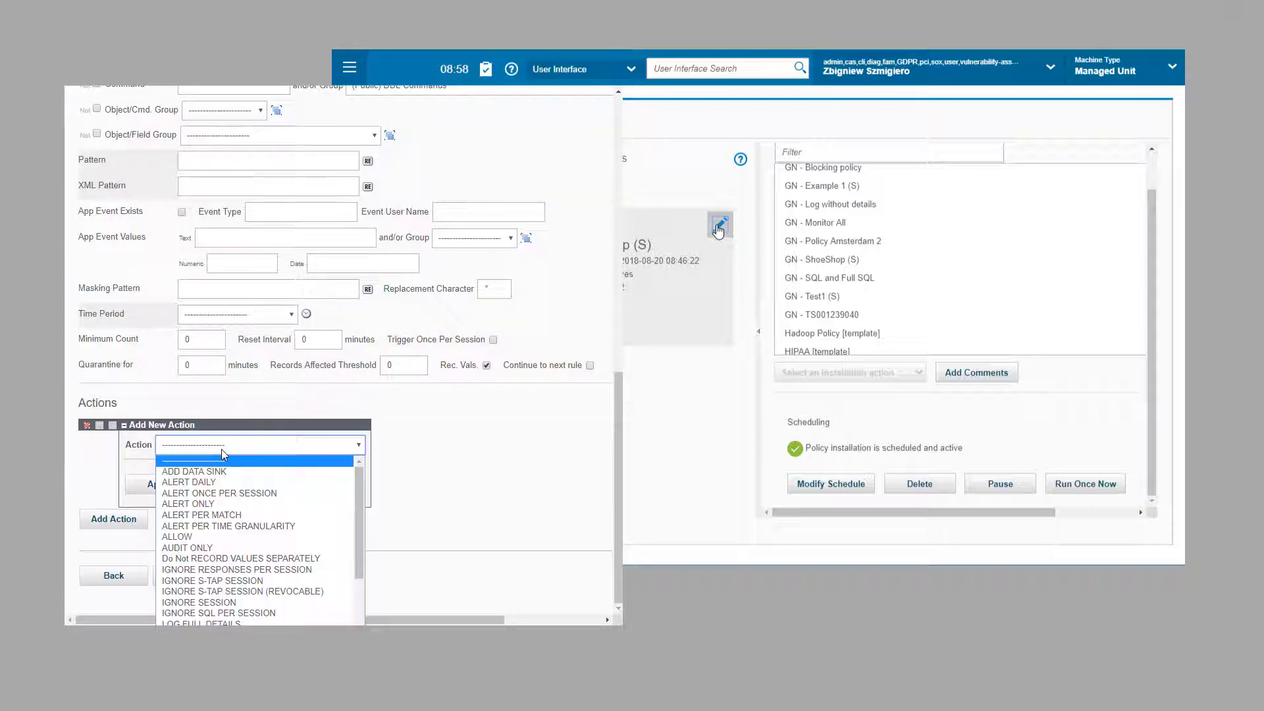
pyautogui.click(203, 514)
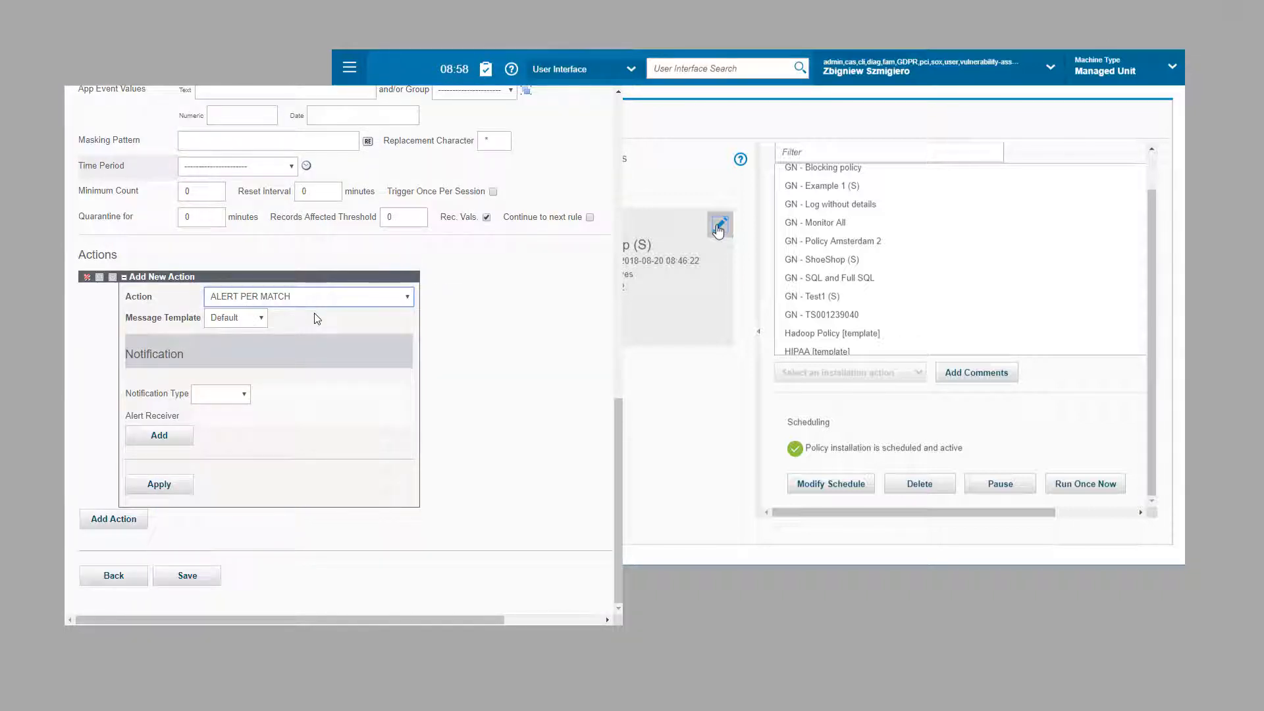
pyautogui.click(244, 393)
pyautogui.click(215, 453)
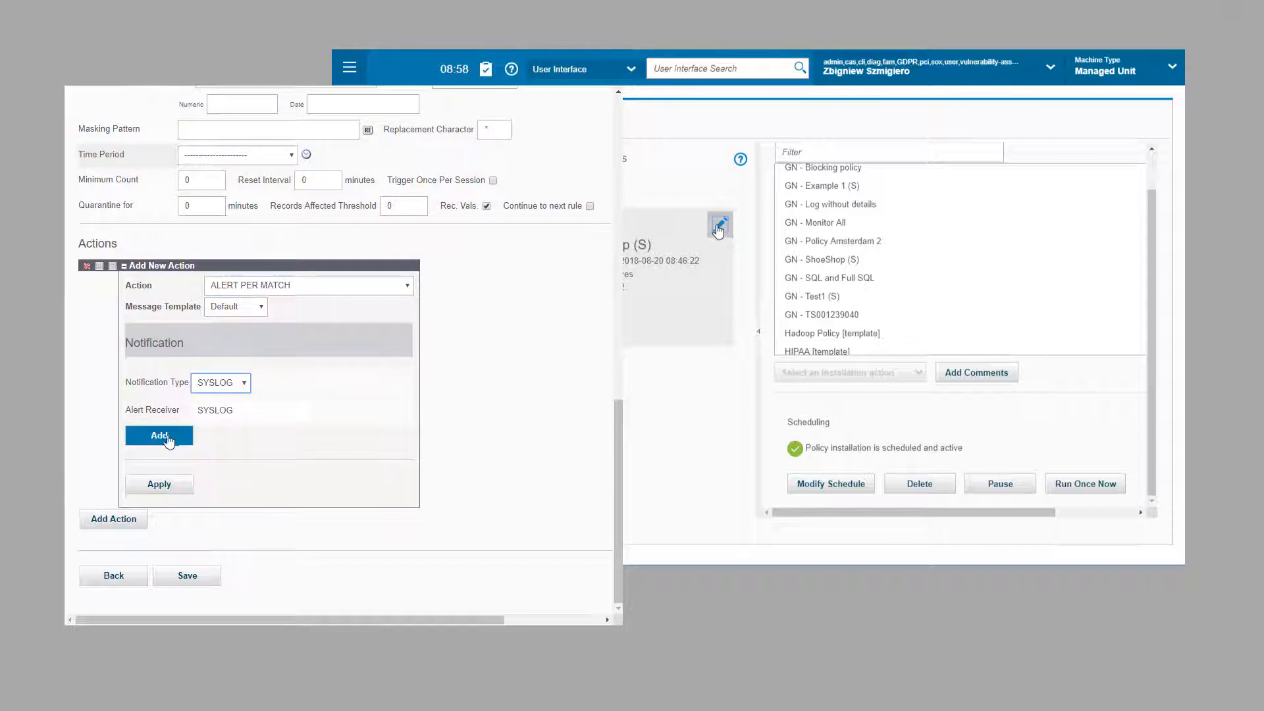
pyautogui.click(164, 438)
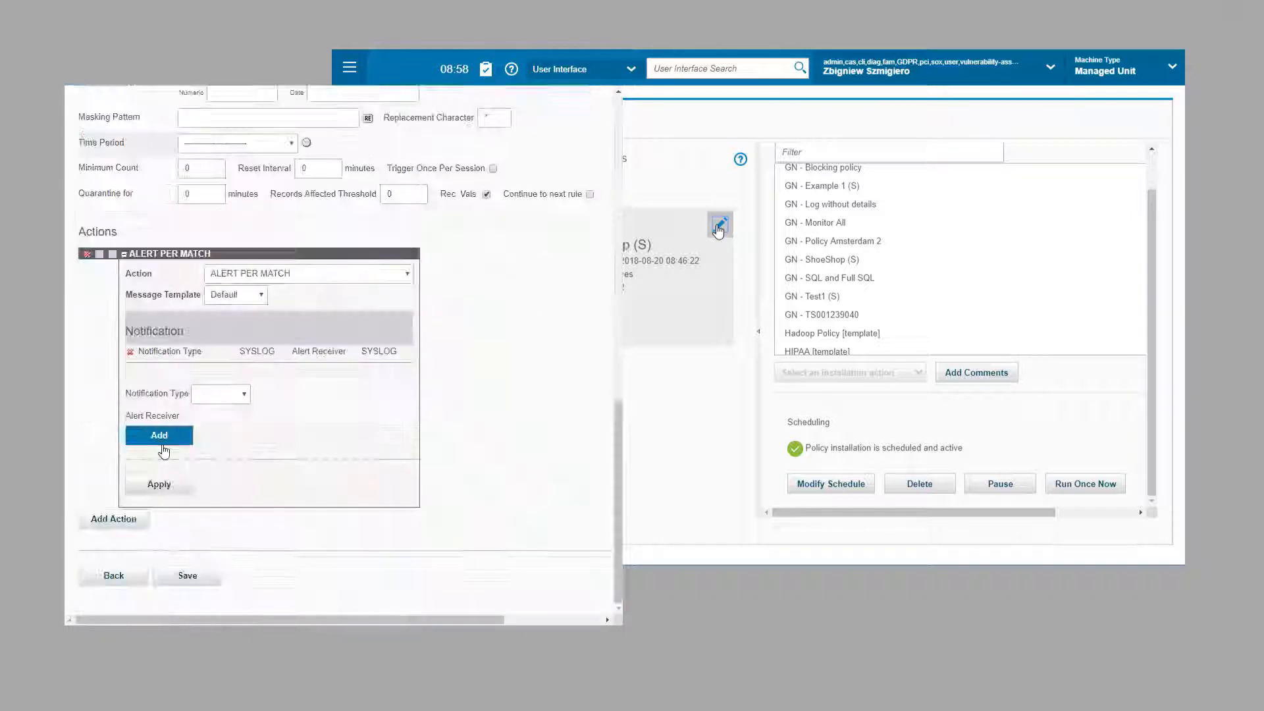
pyautogui.click(156, 484)
# Step: Add a LOG FULL DETAILS action and save the DDL's execution rule
pyautogui.click(113, 437)
pyautogui.click(259, 444)
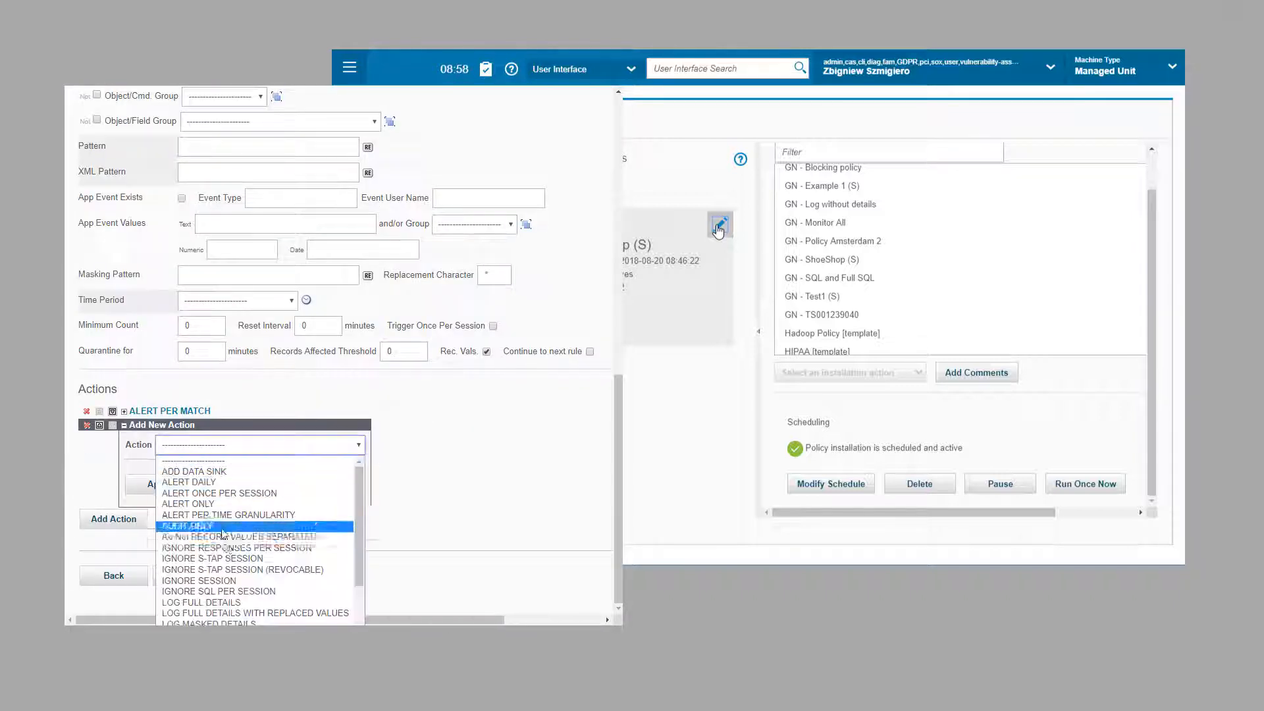
pyautogui.scroll(-2, 224, 579)
pyautogui.click(223, 595)
pyautogui.click(159, 488)
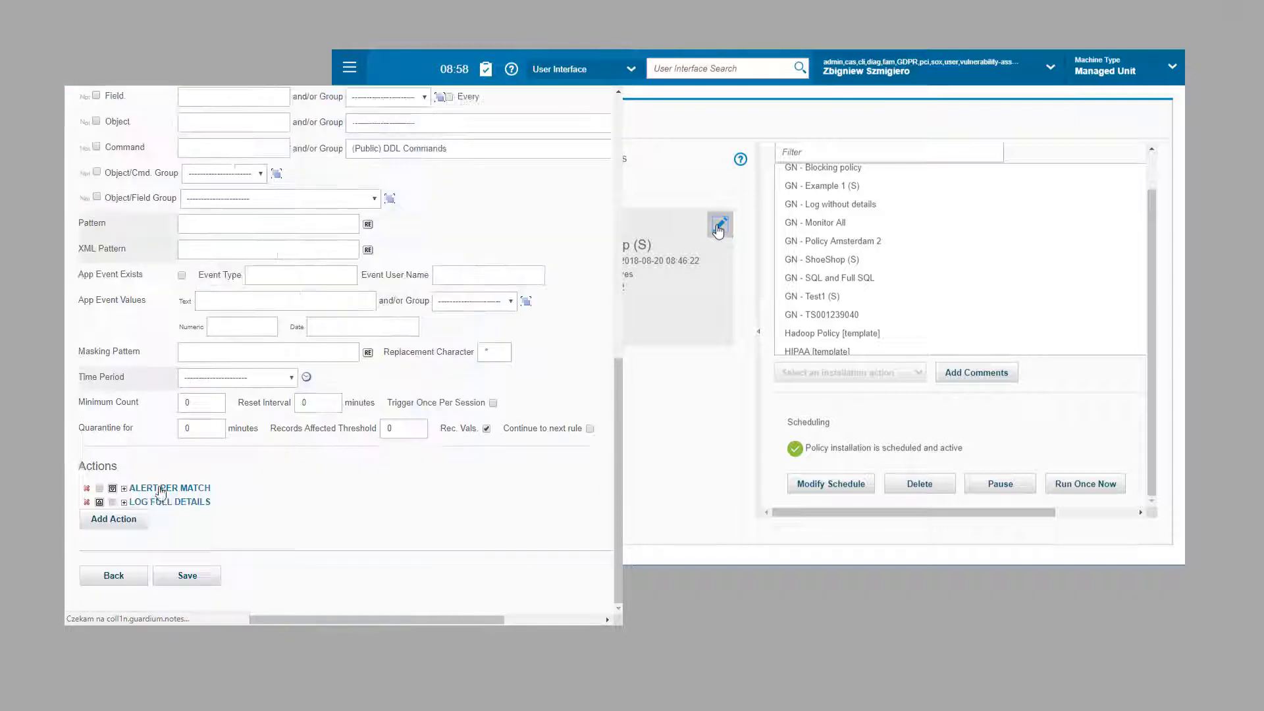
pyautogui.click(188, 577)
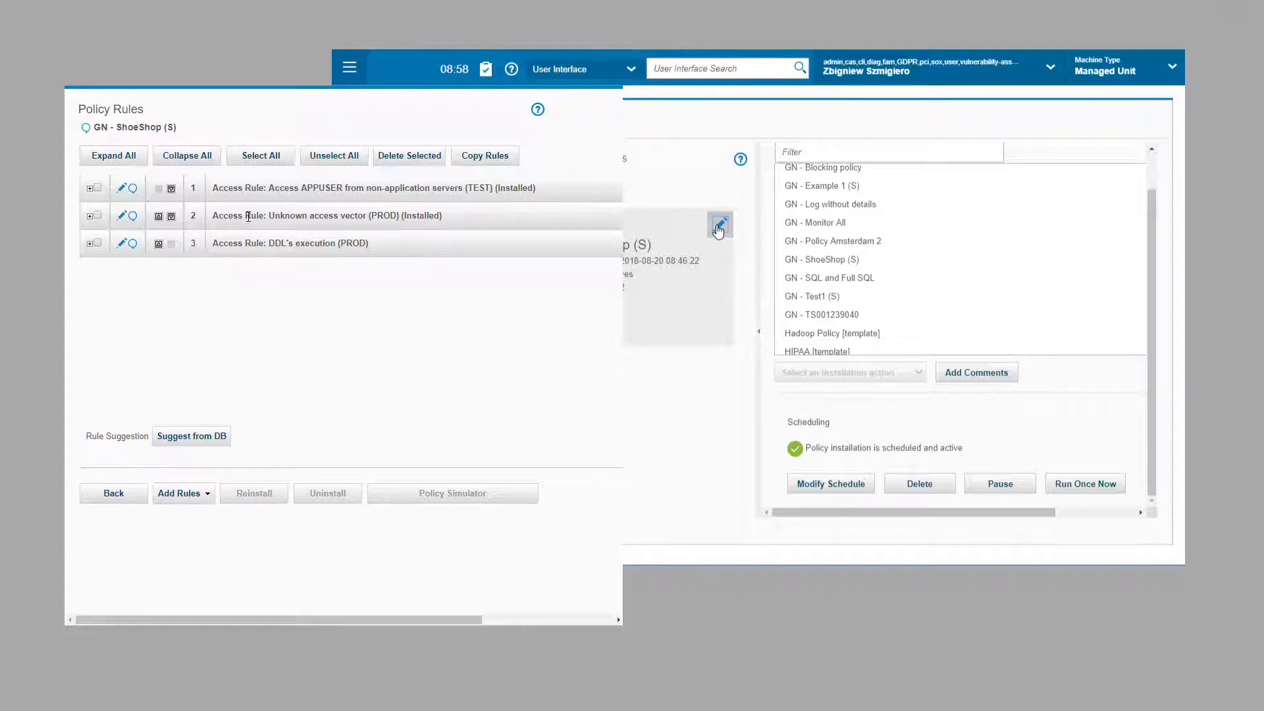
# Step: Move the DDL's execution (PROD) rule up to second place, then reopen and re-save it
pyautogui.click(159, 244)
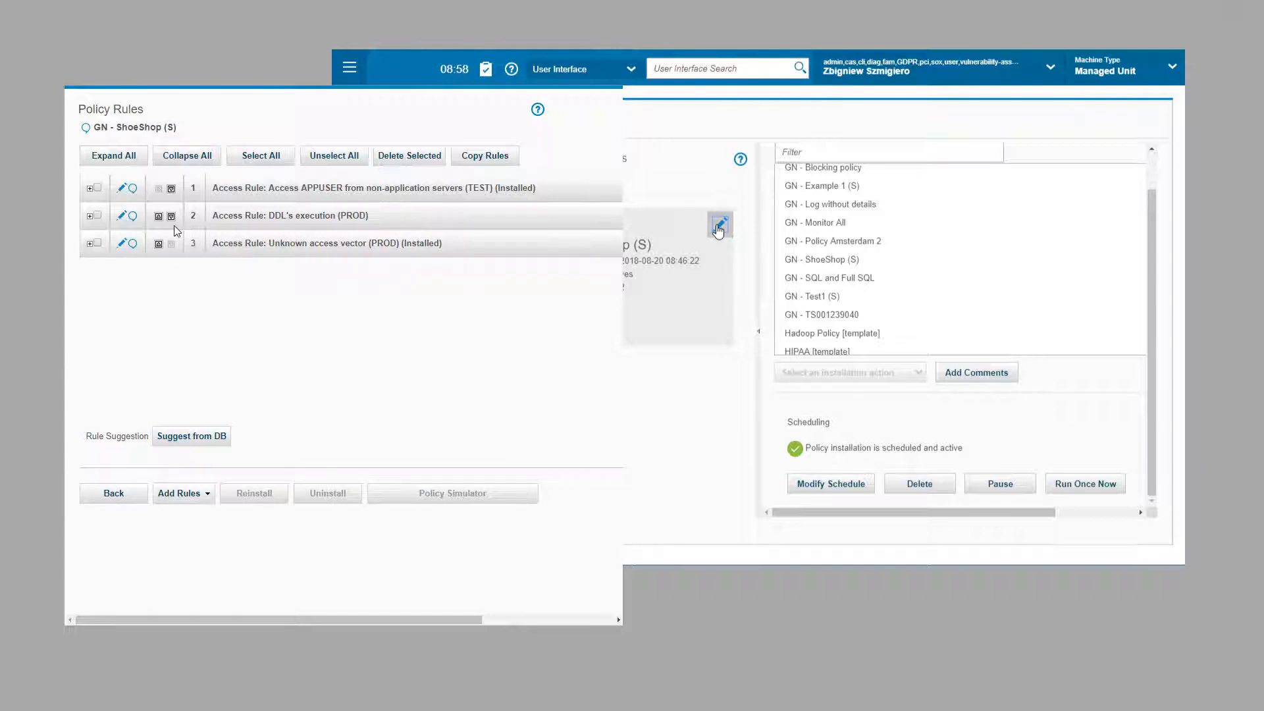
pyautogui.click(122, 217)
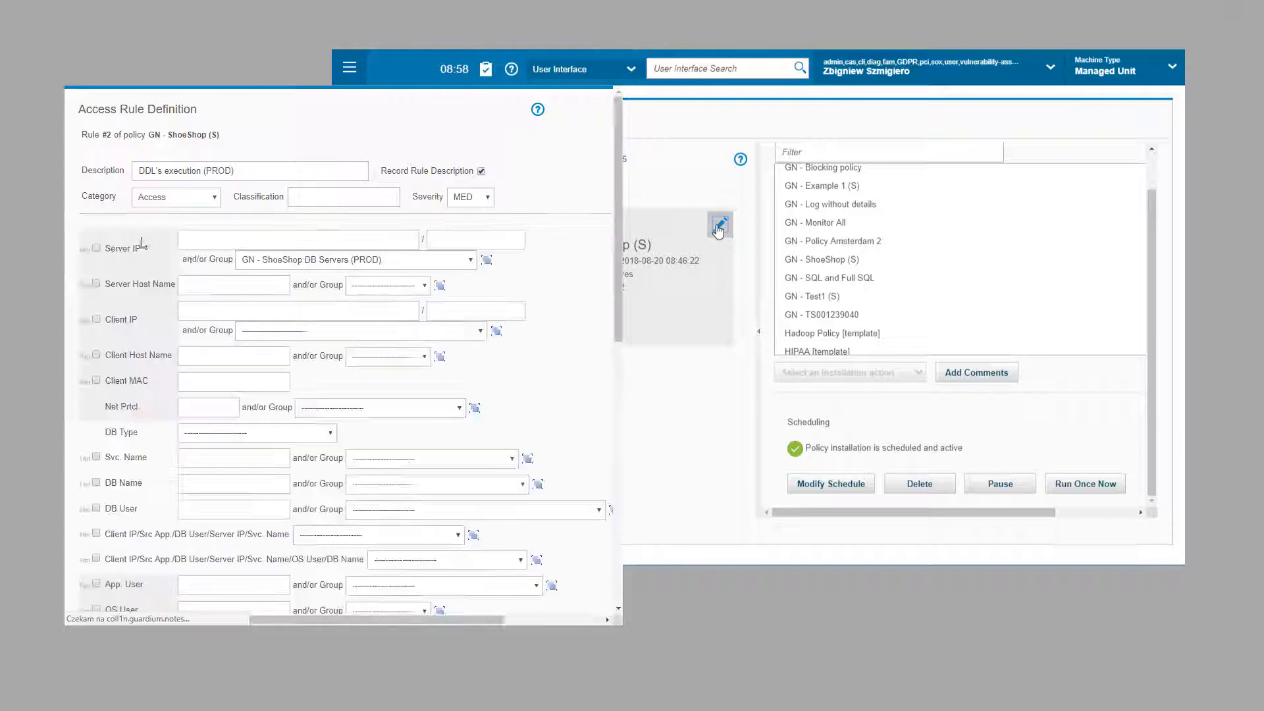
pyautogui.scroll(-7, 616, 515)
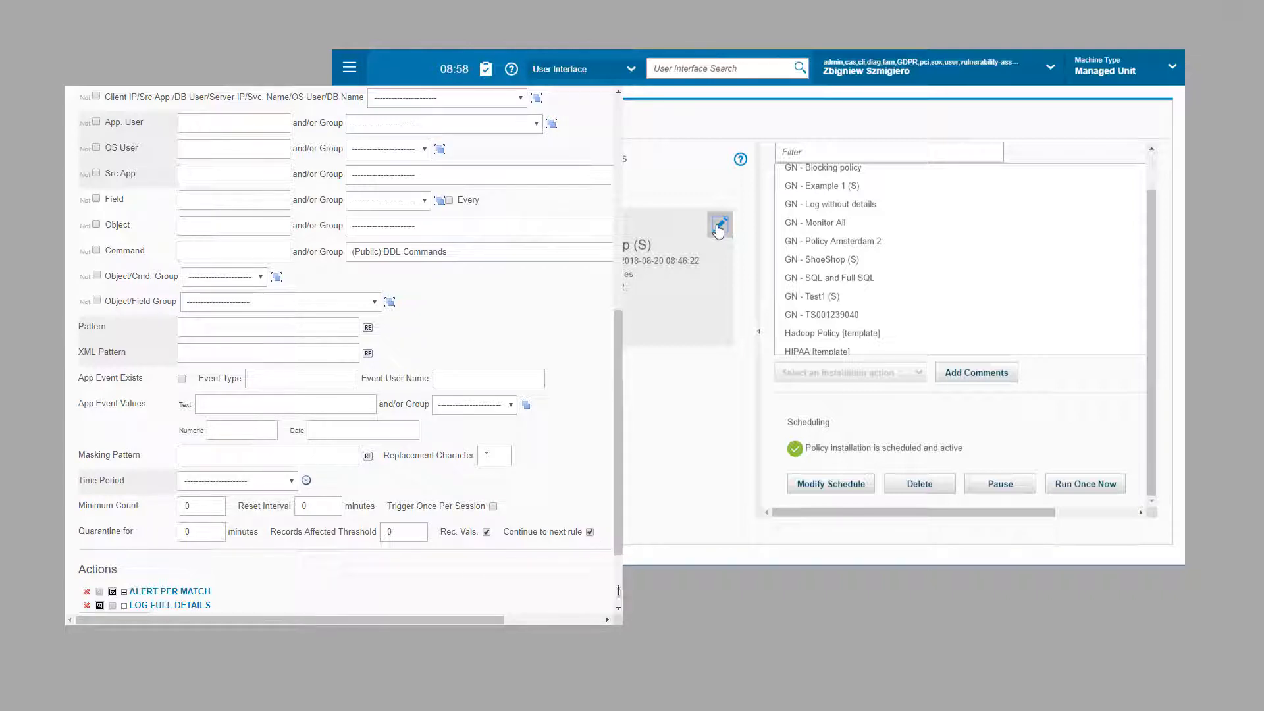
pyautogui.scroll(-3, 618, 591)
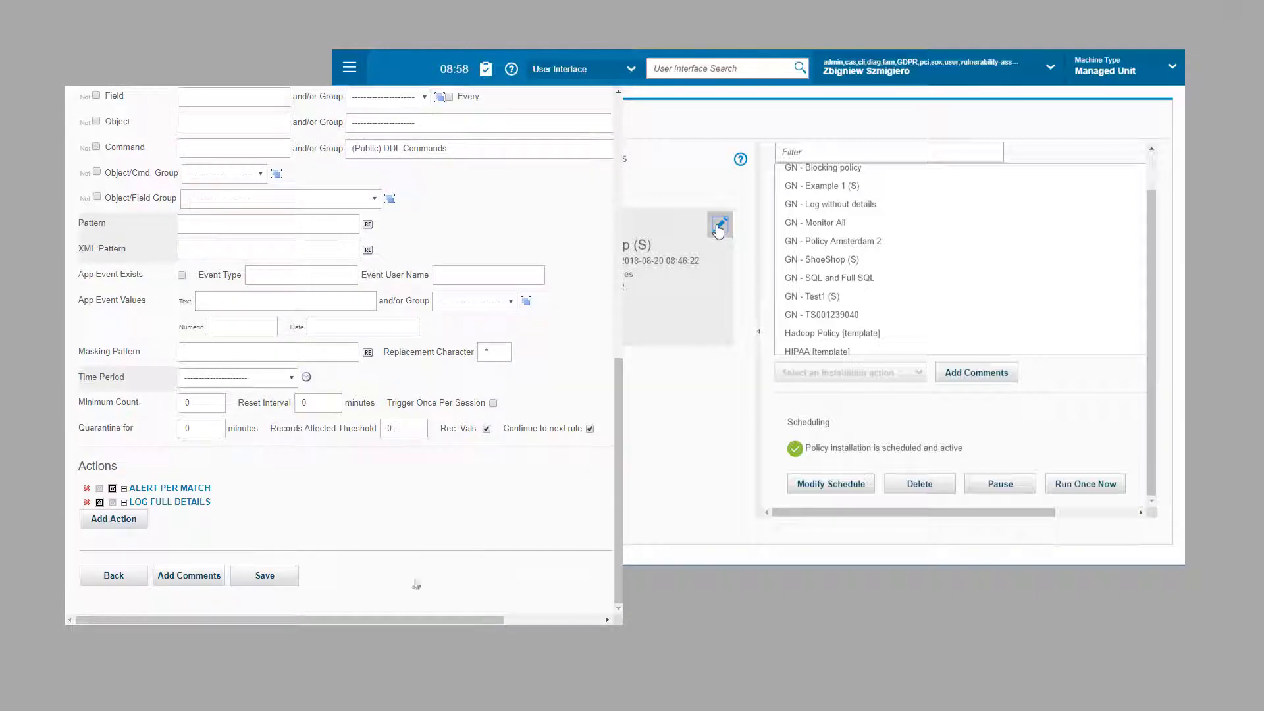
pyautogui.click(275, 581)
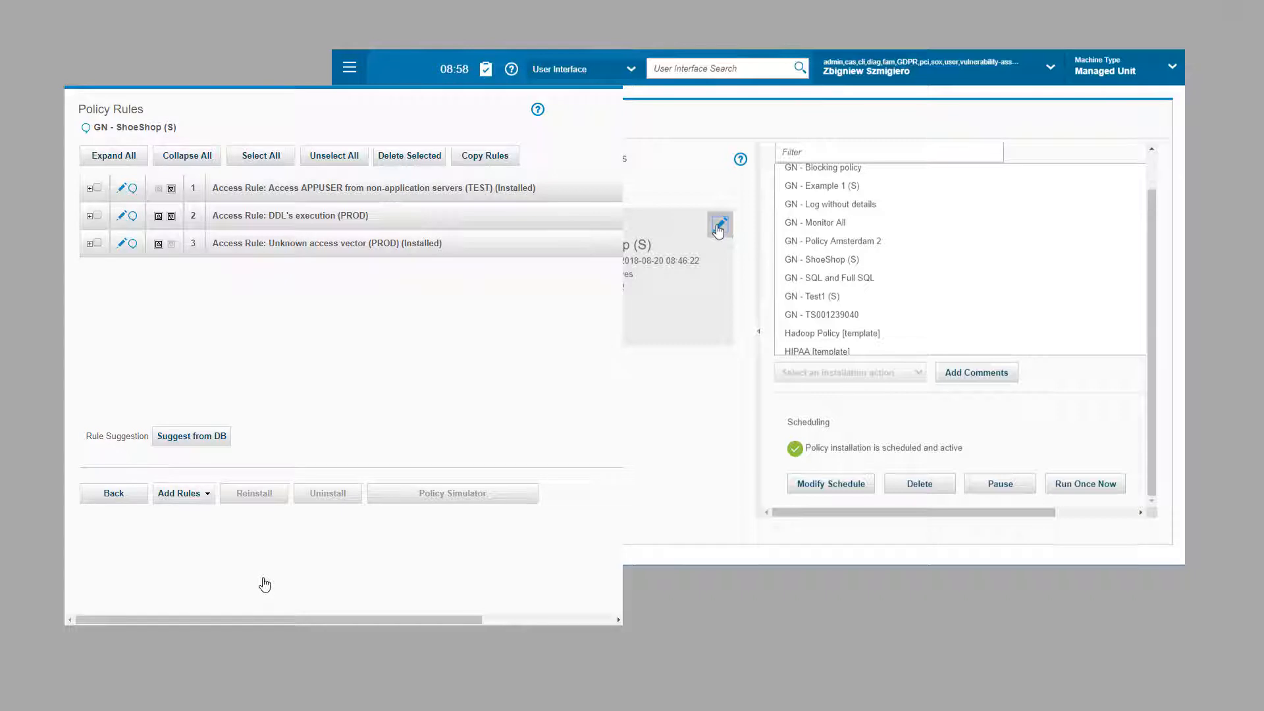
# Step: Add access rule 'Unknown User Access (PROD)', category Access, severity MED, on GN - ShoeShop DB Servers (PROD)
pyautogui.click(207, 494)
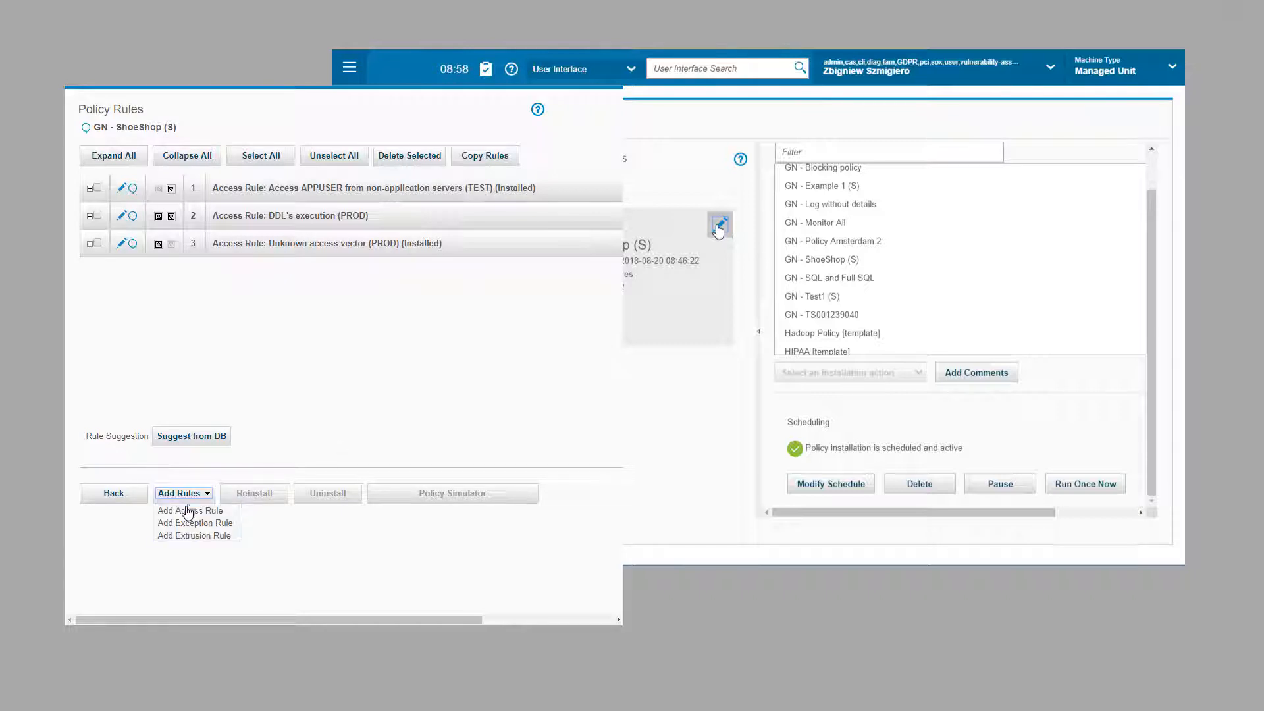
pyautogui.click(180, 512)
pyautogui.click(201, 171)
pyautogui.write('U')
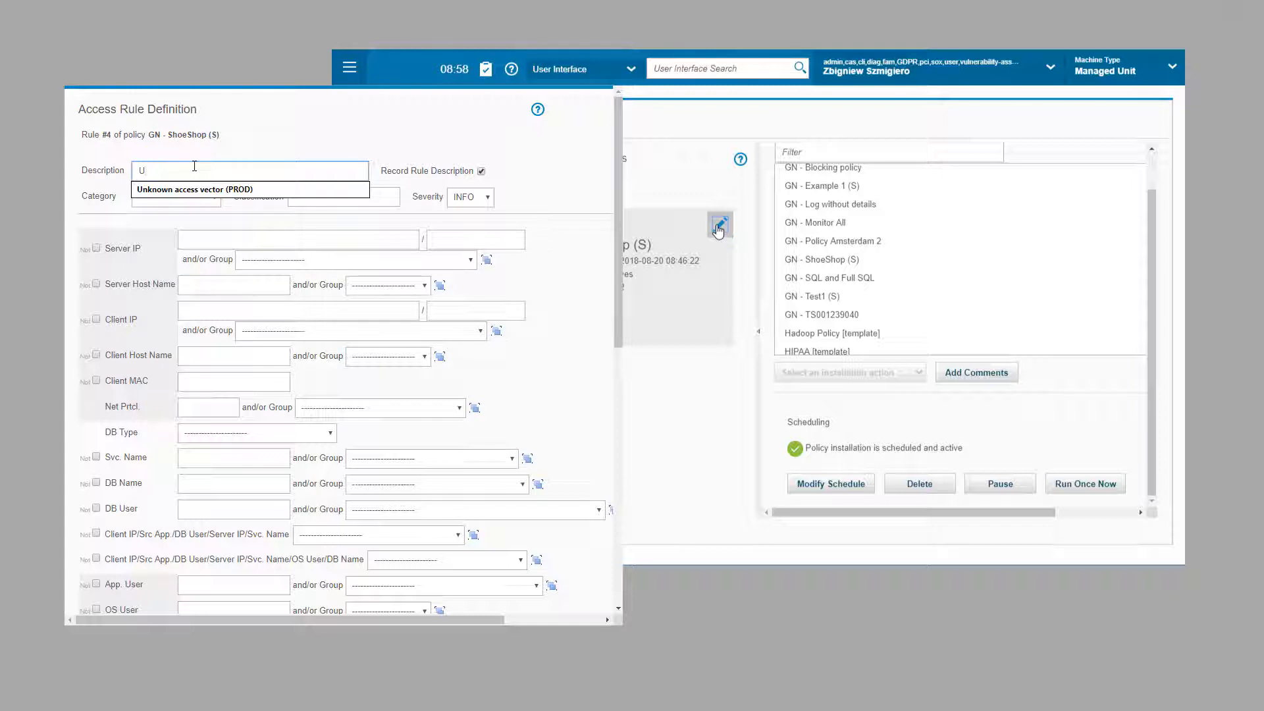
pyautogui.write('nknown User Access (PROD)')
pyautogui.click(204, 197)
pyautogui.click(165, 217)
pyautogui.click(470, 197)
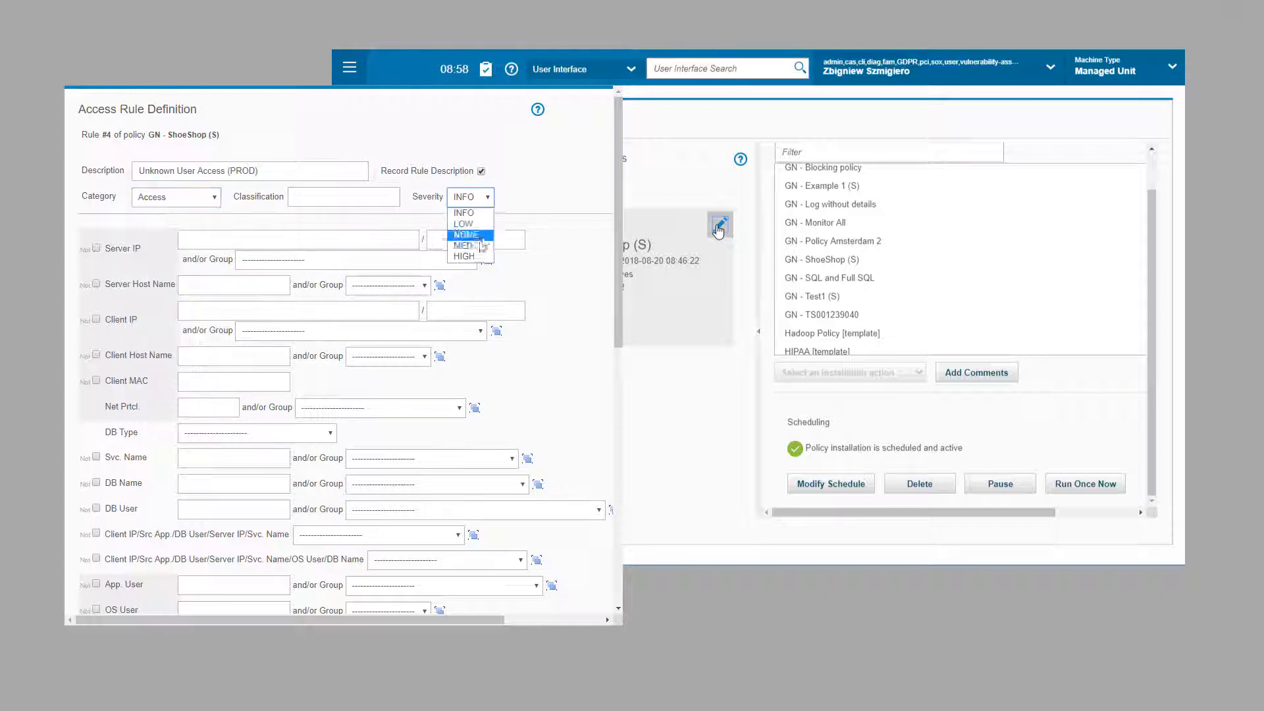
pyautogui.click(464, 230)
pyautogui.click(372, 262)
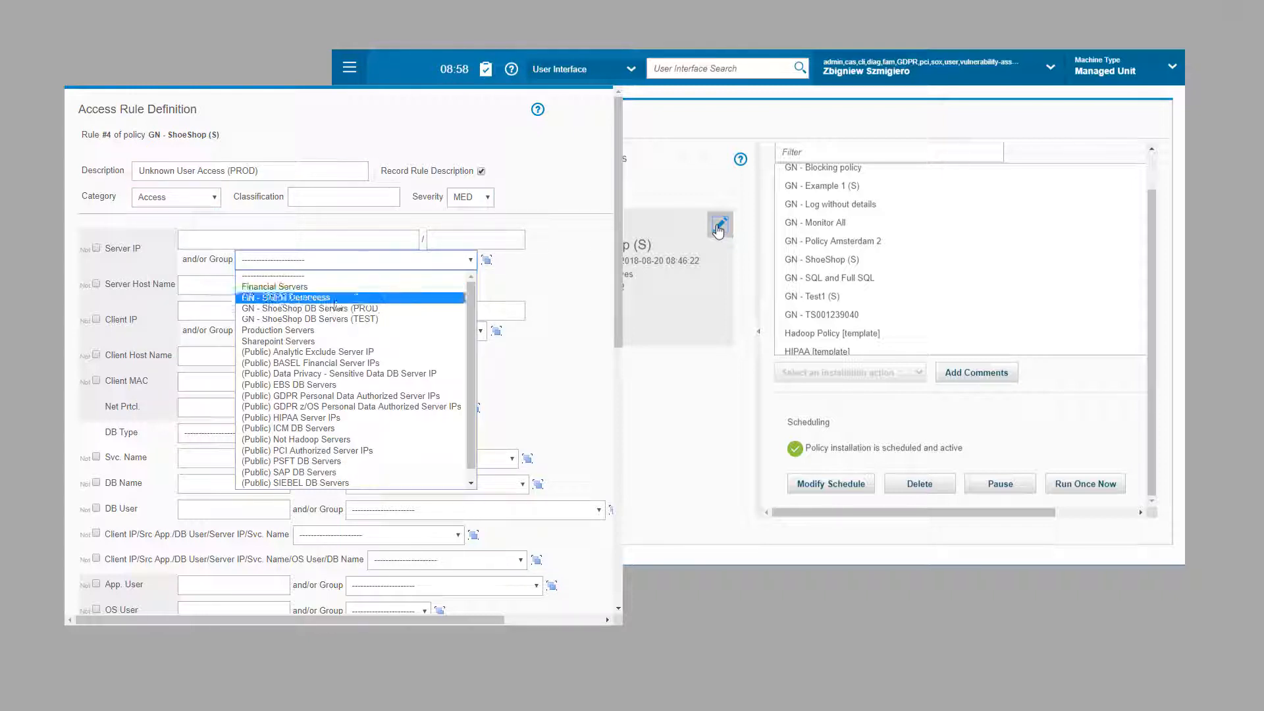
pyautogui.click(343, 294)
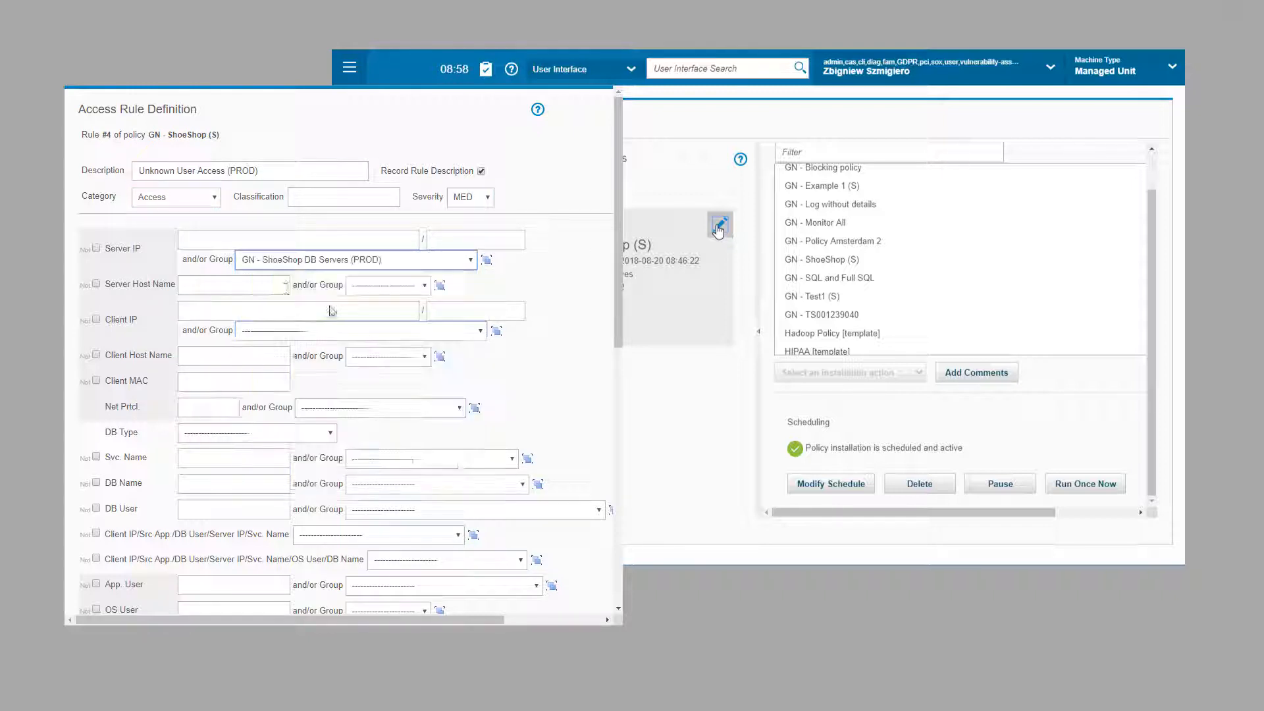
# Step: Create a new database users group 'GN - ShoeShop Users' containing the member appuser
pyautogui.click(611, 510)
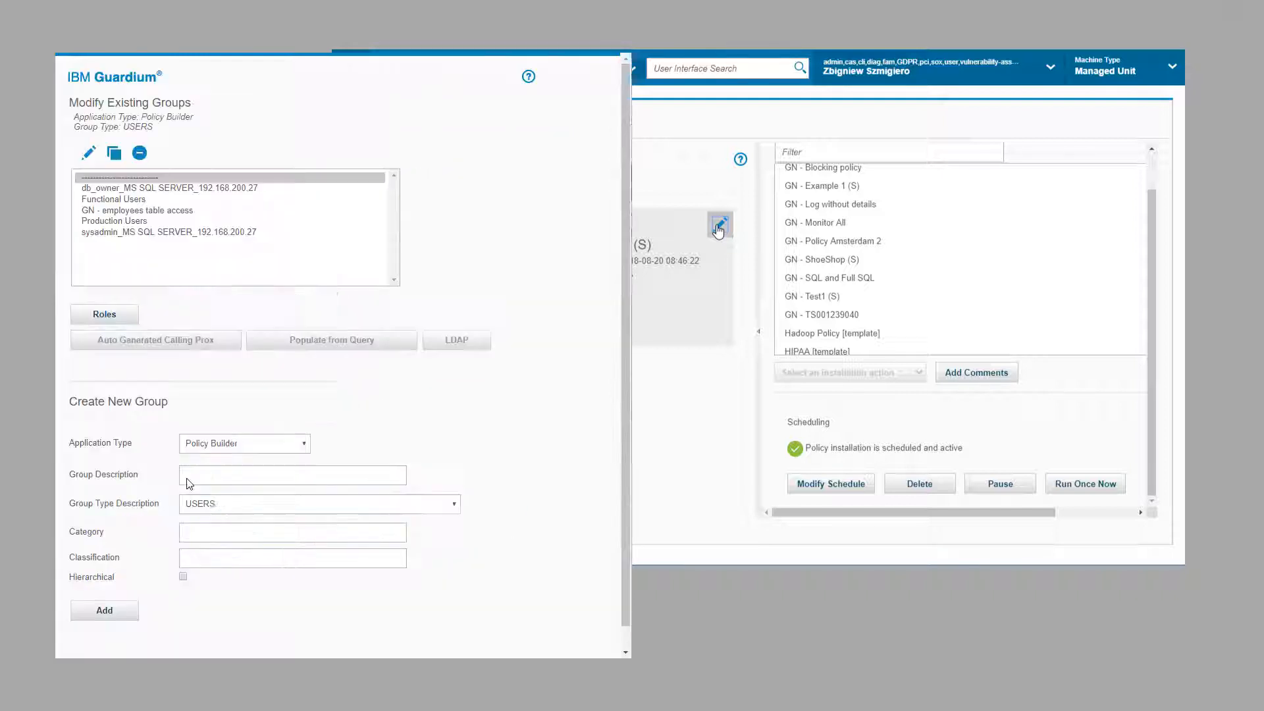
pyautogui.click(189, 480)
pyautogui.write('GN - ShoeSh')
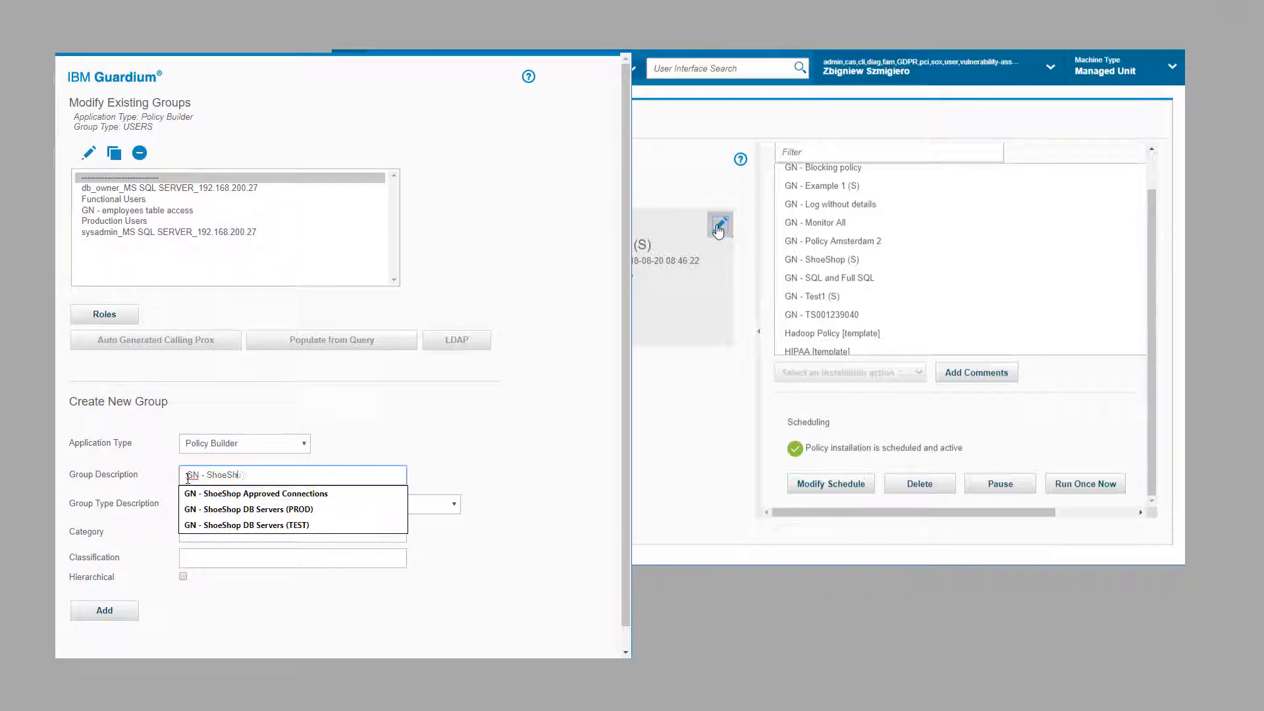
pyautogui.write('op Users')
pyautogui.click(104, 610)
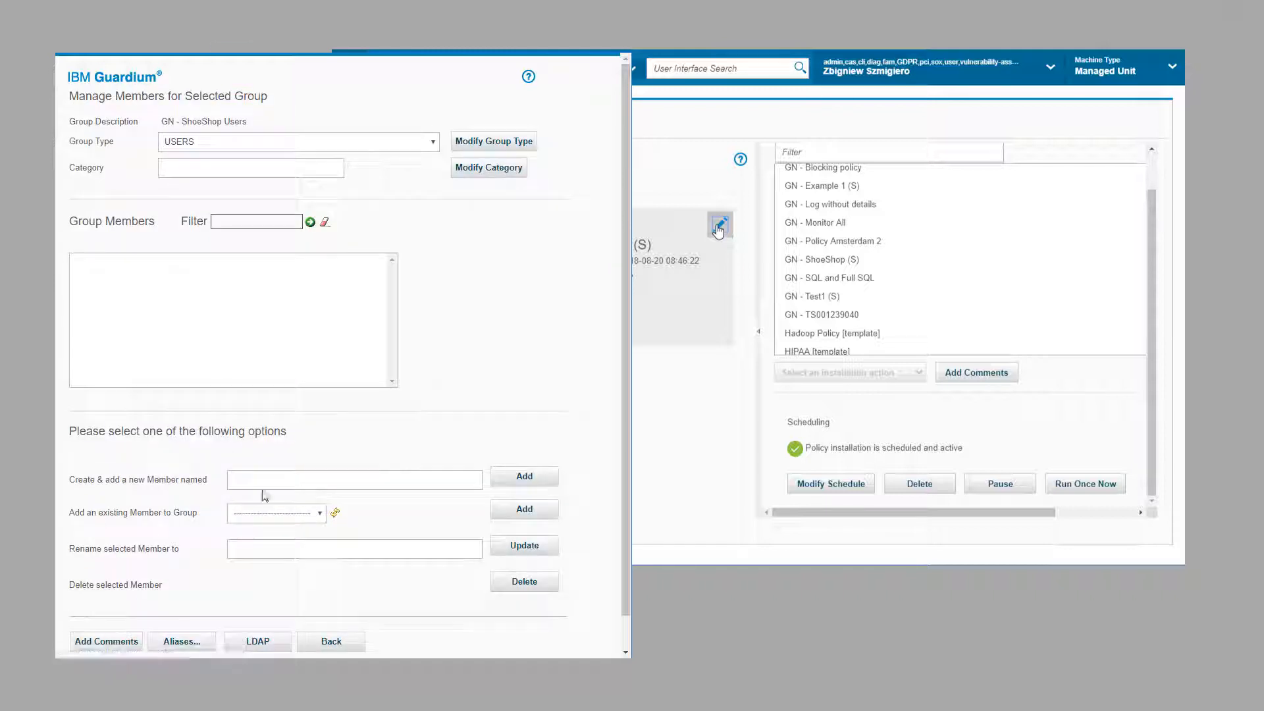
pyautogui.click(264, 480)
pyautogui.write('appl')
pyautogui.click(524, 476)
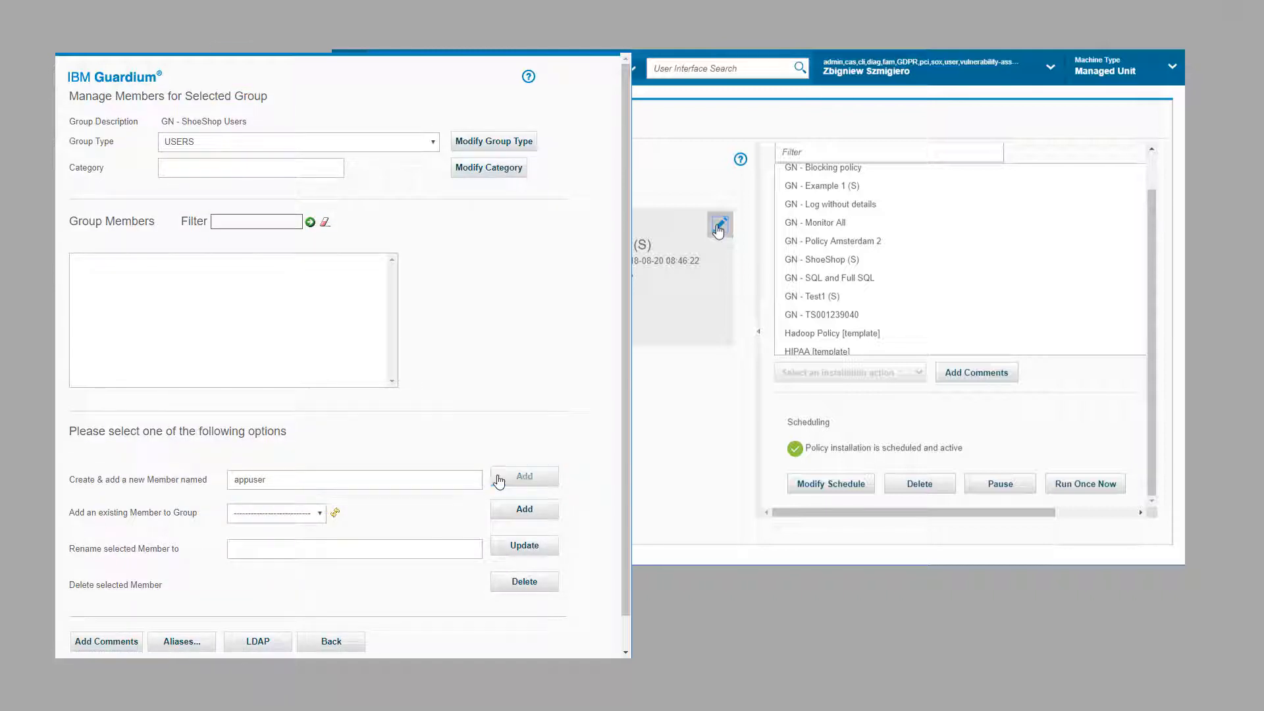
pyautogui.click(330, 647)
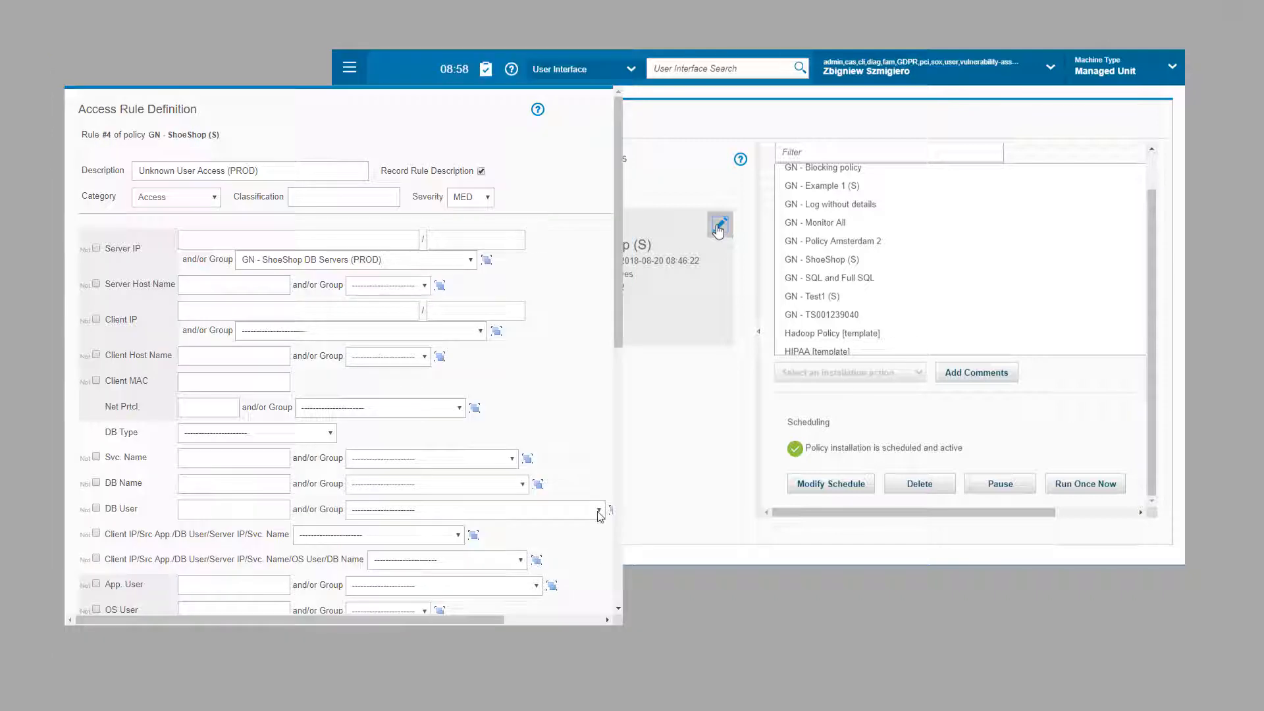
# Step: Restrict the rule to DB users NOT in the GN - ShoeShop Users group
pyautogui.click(599, 510)
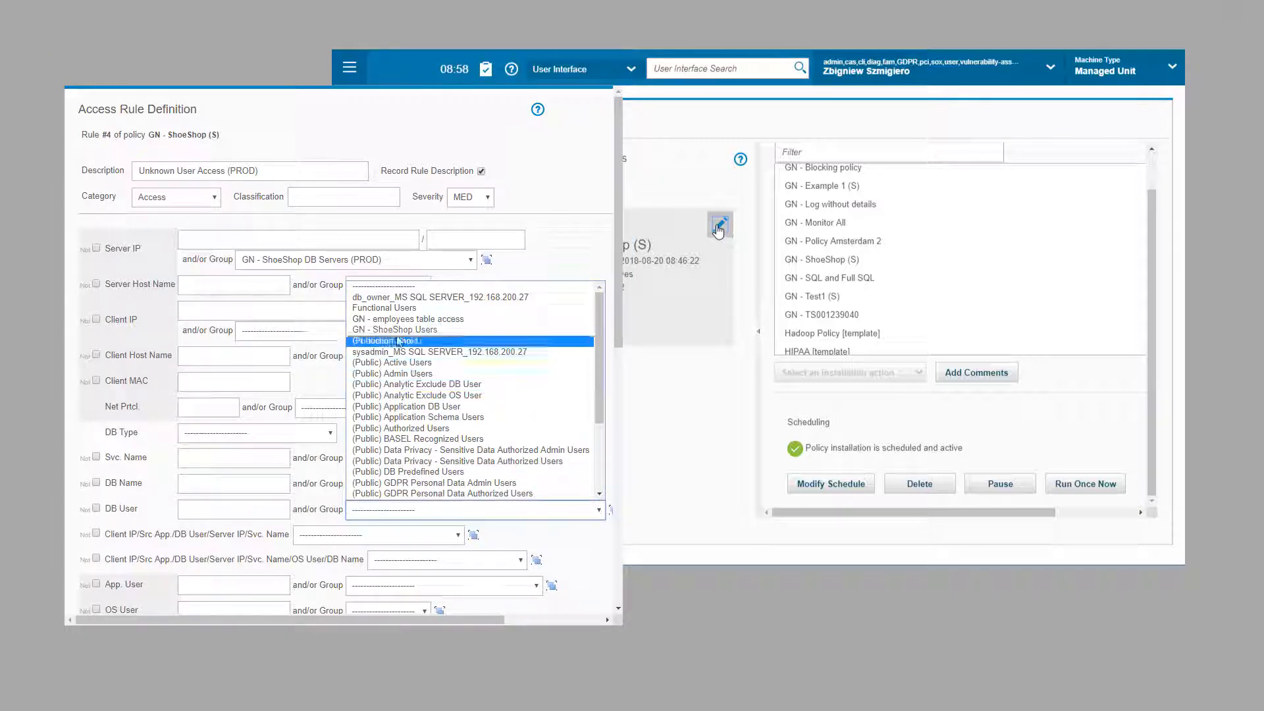
pyautogui.click(395, 330)
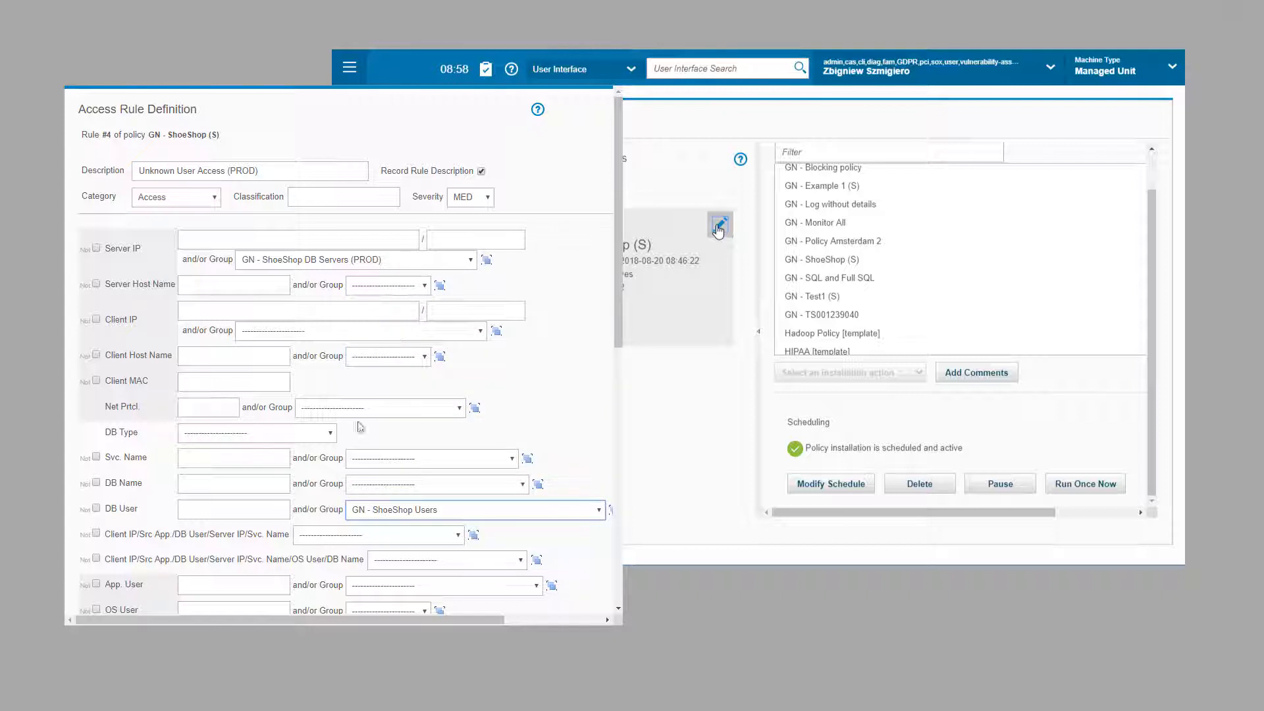
pyautogui.click(96, 508)
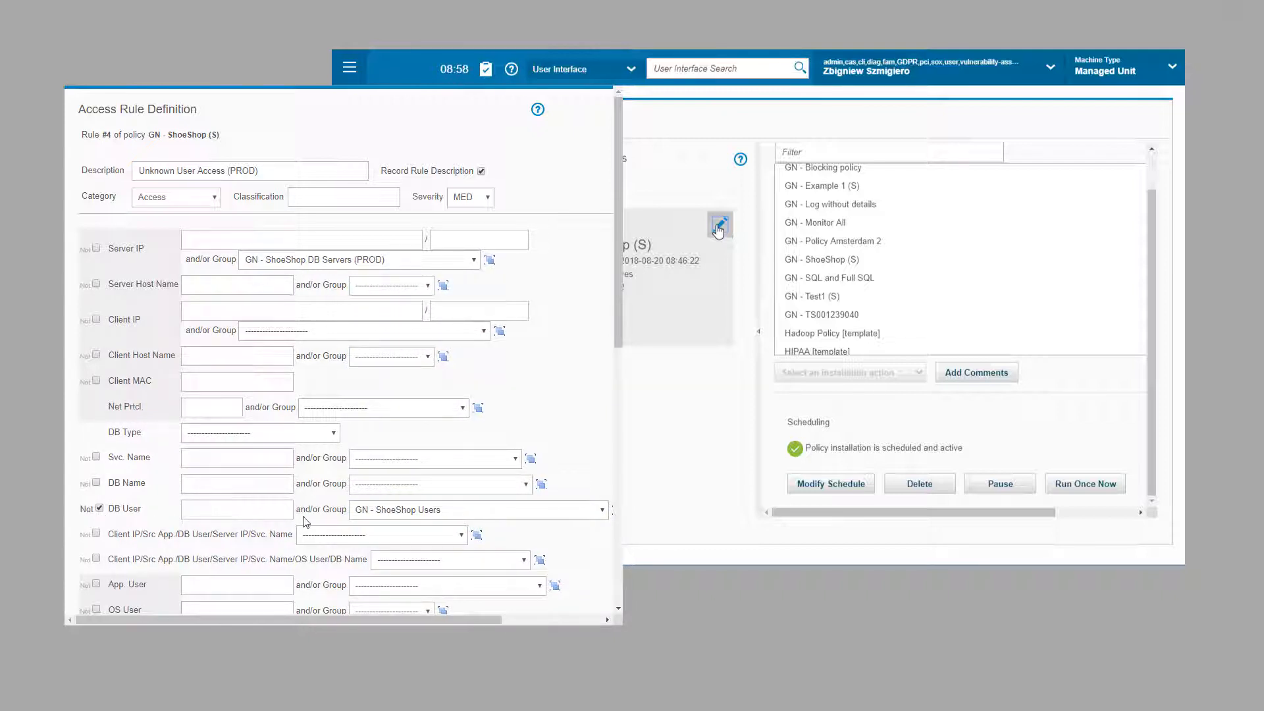
pyautogui.scroll(-10, 306, 522)
pyautogui.click(112, 517)
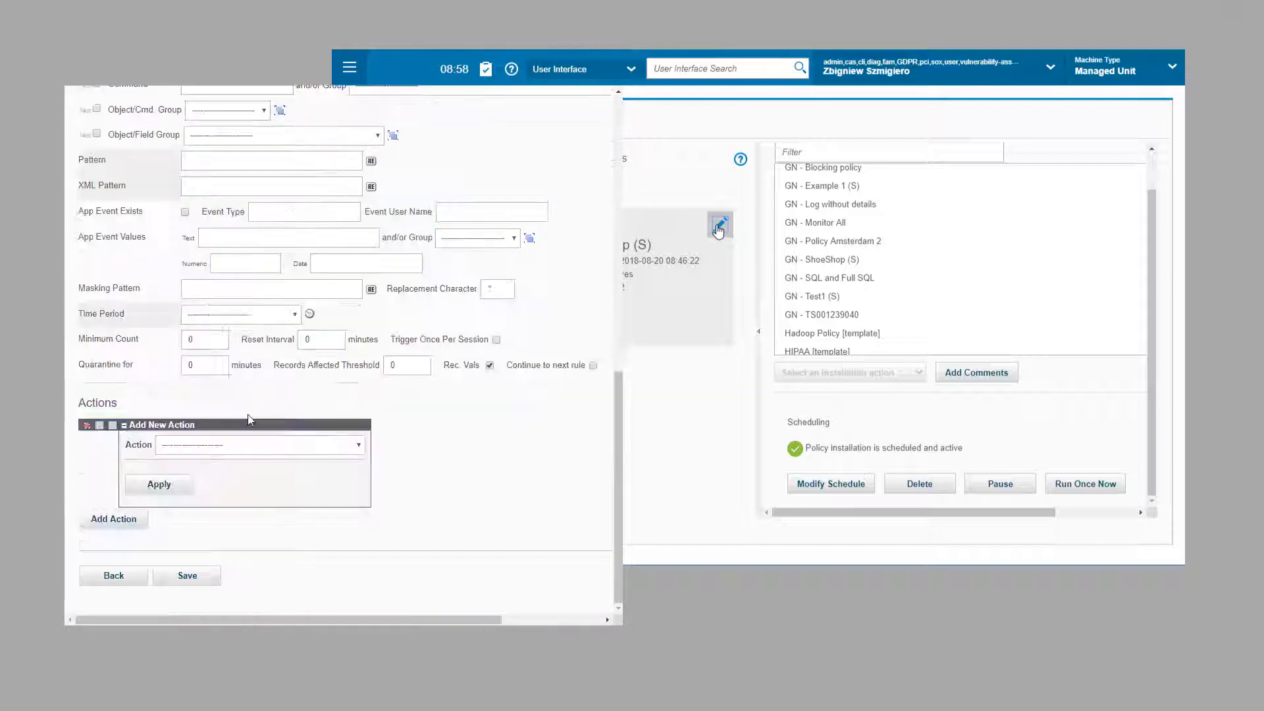
# Step: Add an ALERT ONCE PER SESSION action with a notification receiver to the rule
pyautogui.click(257, 445)
pyautogui.click(234, 490)
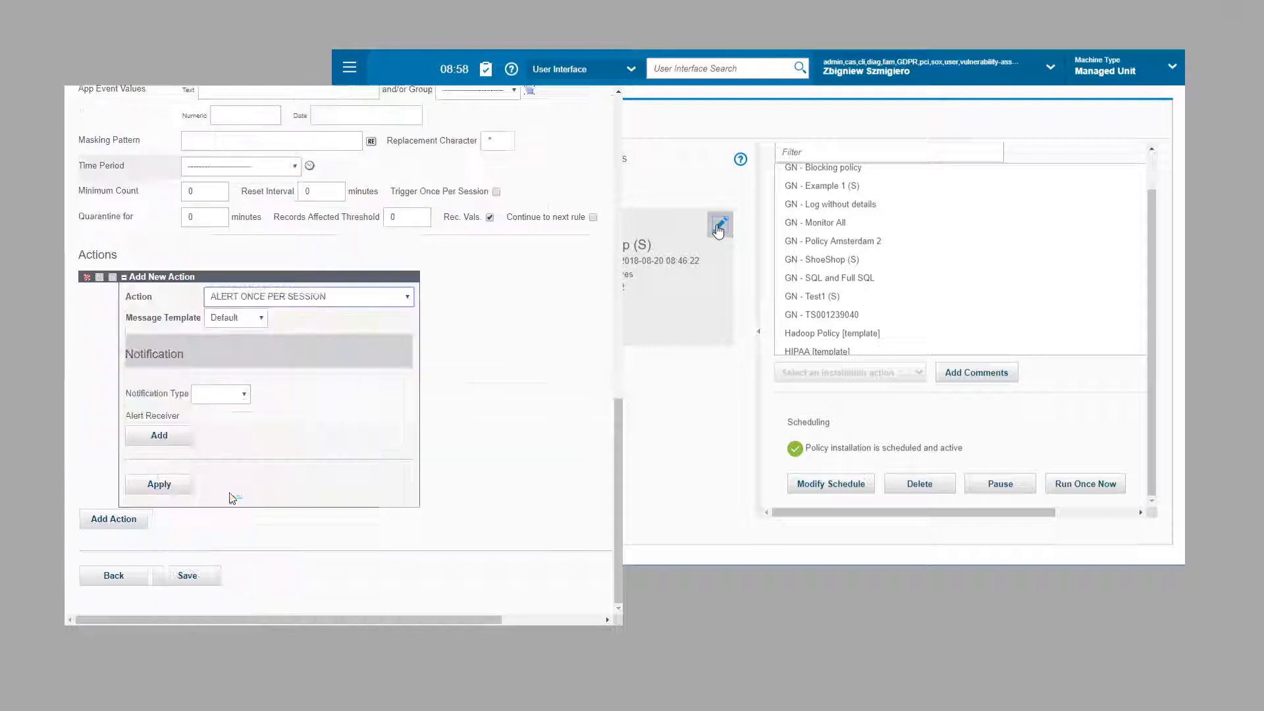
pyautogui.click(242, 395)
pyautogui.click(218, 411)
pyautogui.click(159, 435)
pyautogui.click(159, 483)
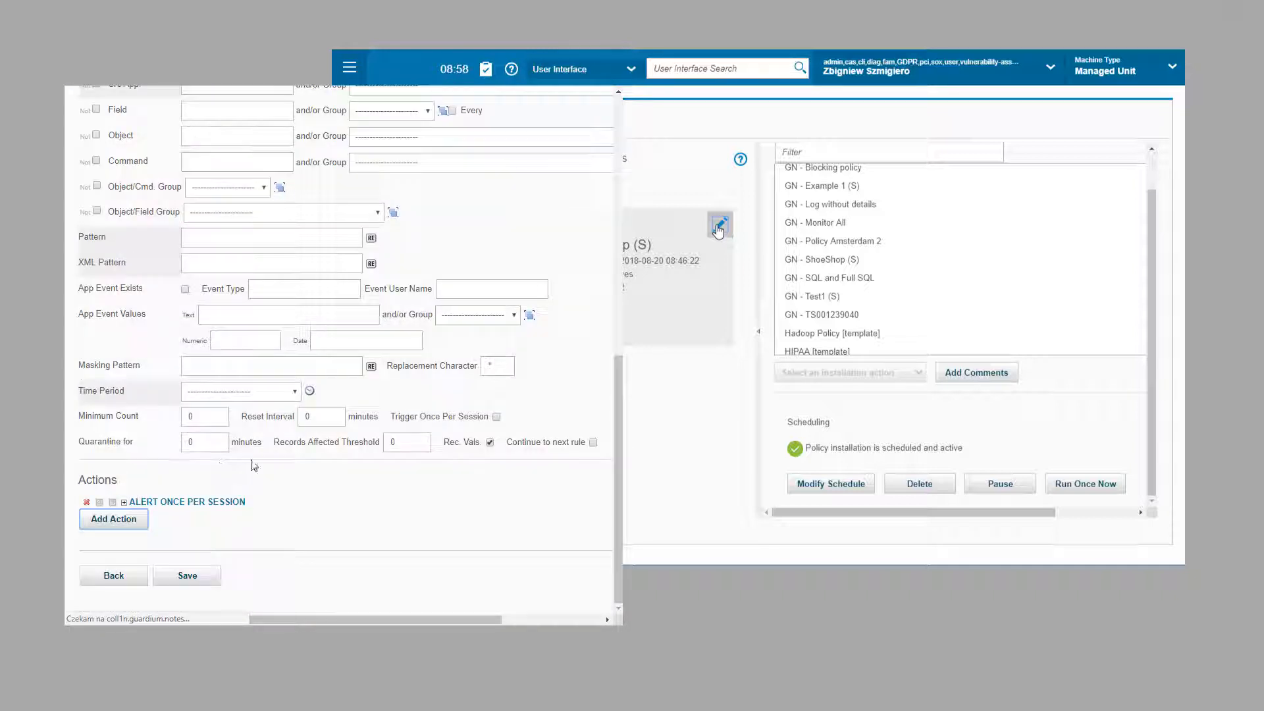
# Step: Add a LOG FULL DETAILS action and save the rule into the policy
pyautogui.click(113, 519)
pyautogui.click(256, 445)
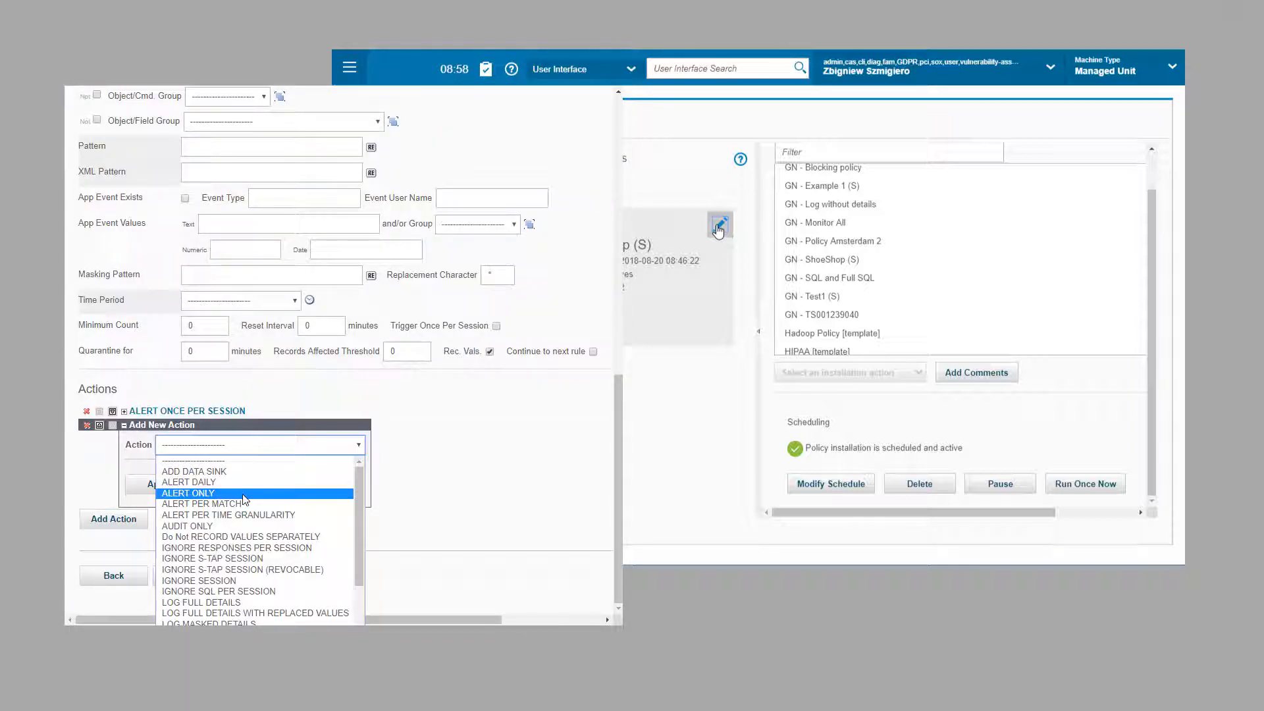
pyautogui.click(197, 602)
pyautogui.click(158, 487)
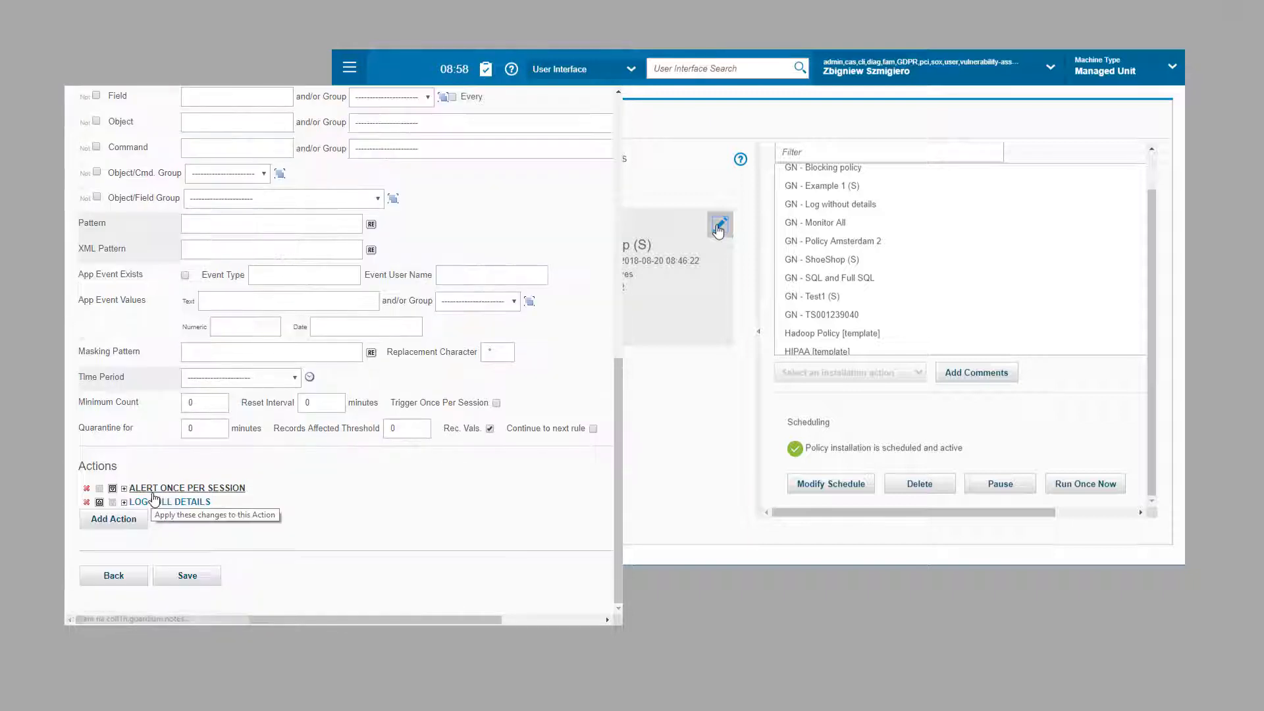
pyautogui.click(188, 576)
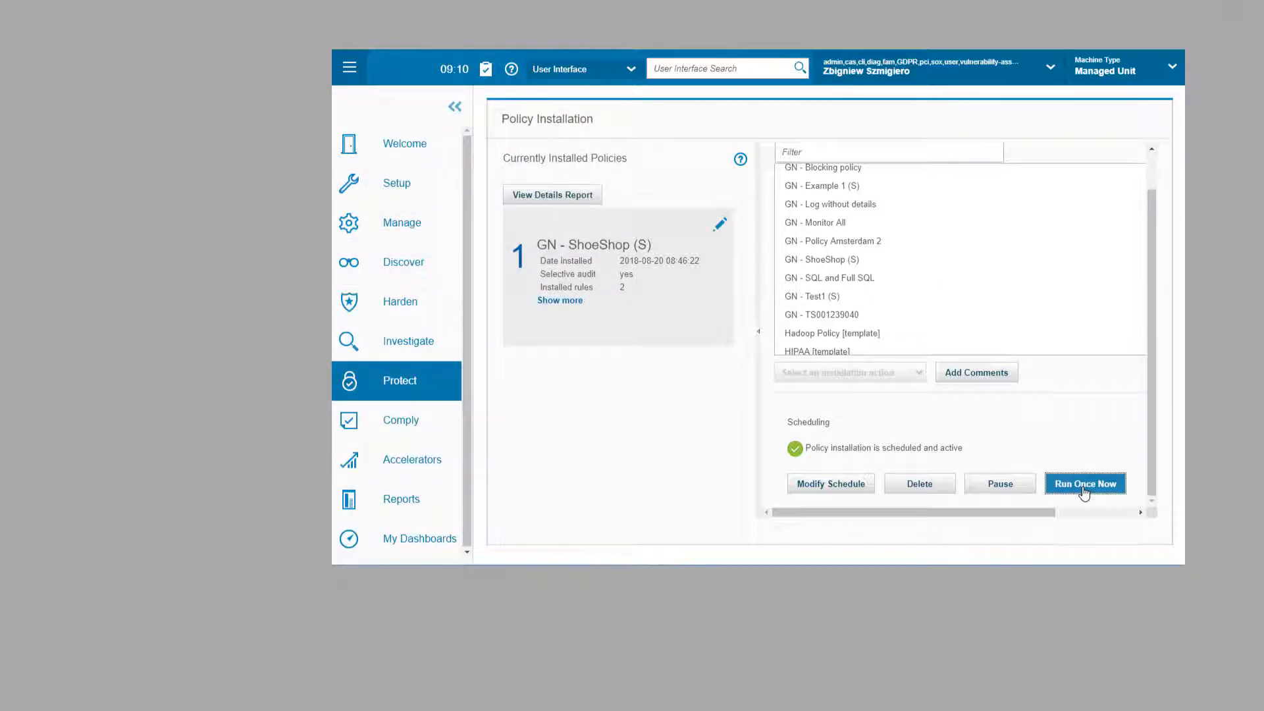
# Step: Reinstall the ShoeShop policy immediately, then refresh the Traffic Review and Real Time Alerts reports
pyautogui.click(1083, 487)
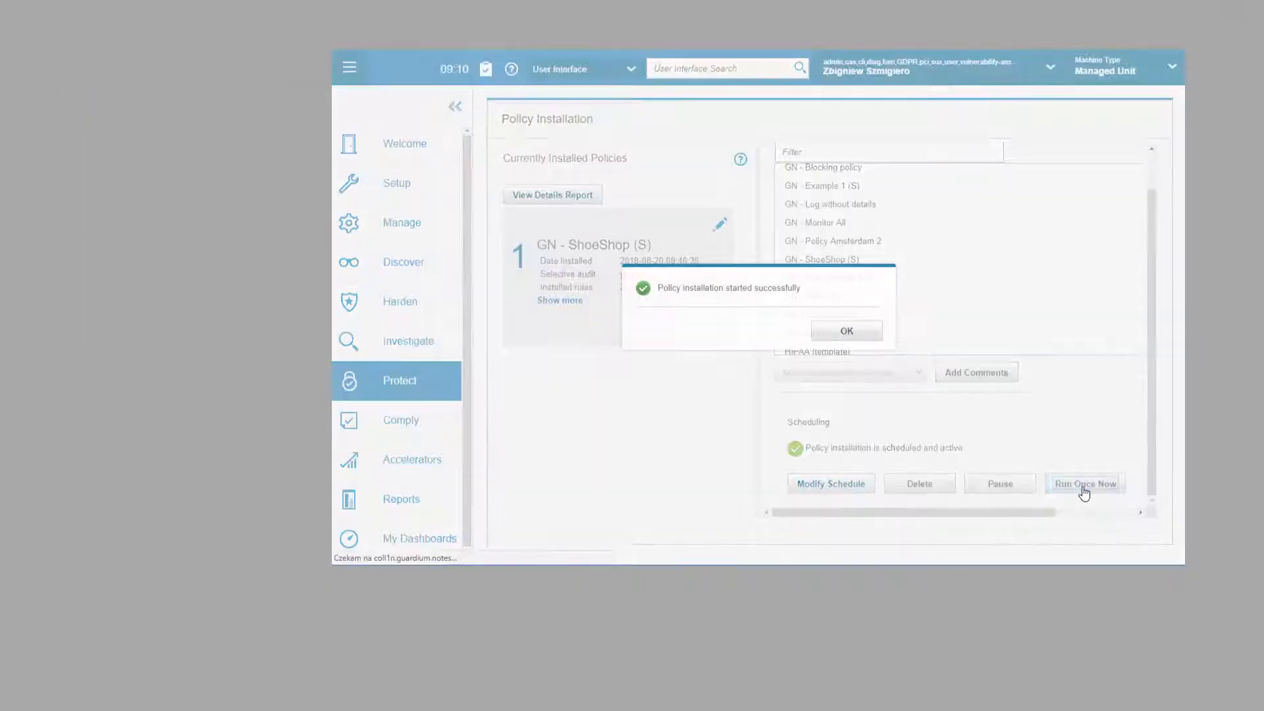
pyautogui.click(847, 330)
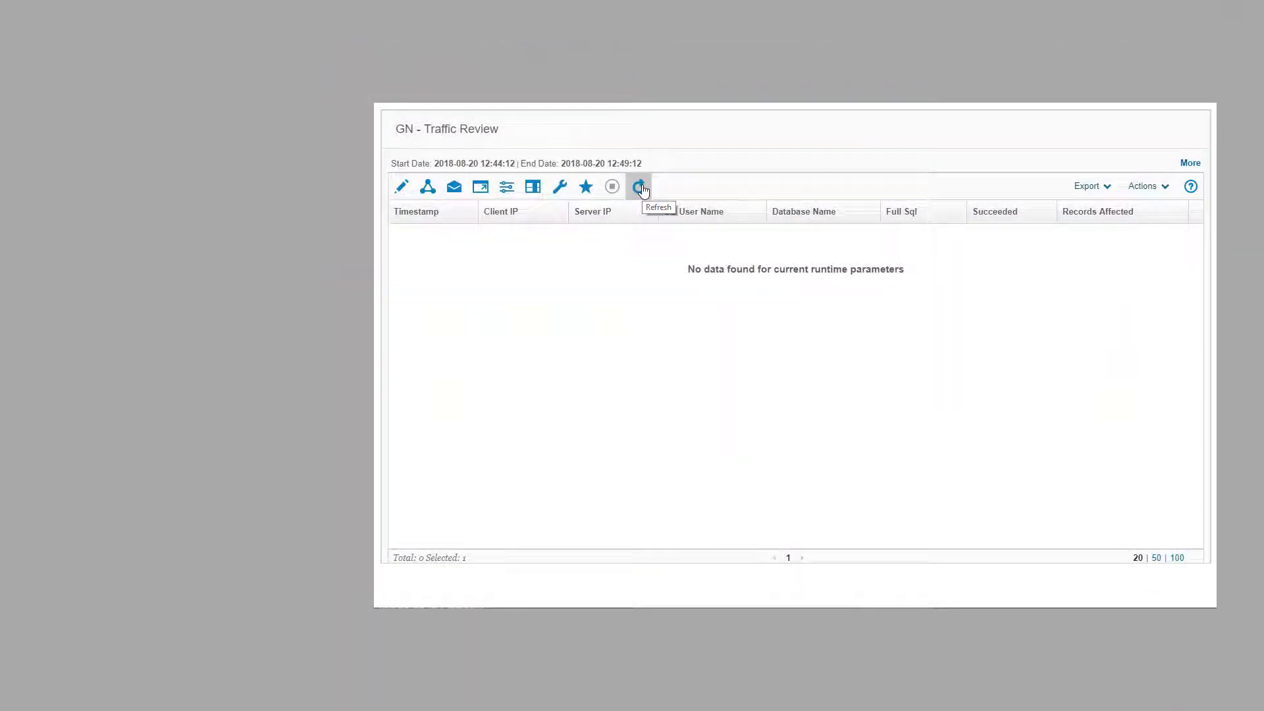
pyautogui.click(638, 187)
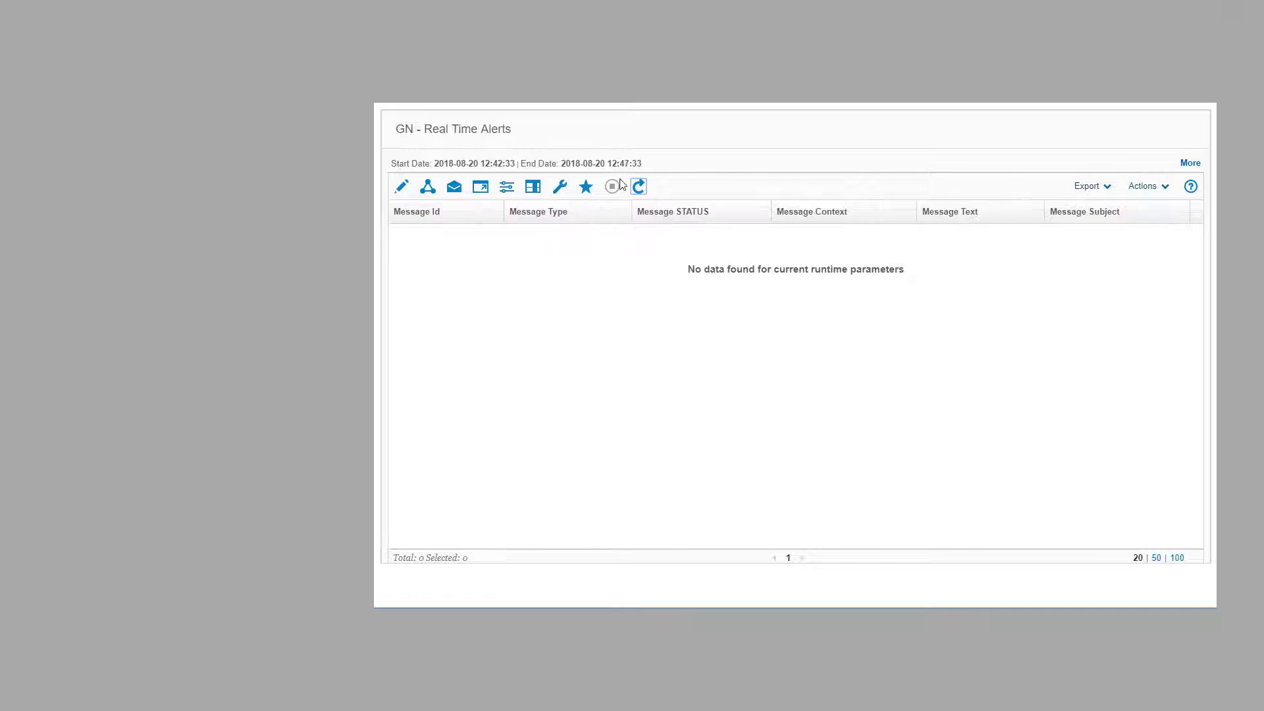
pyautogui.click(639, 187)
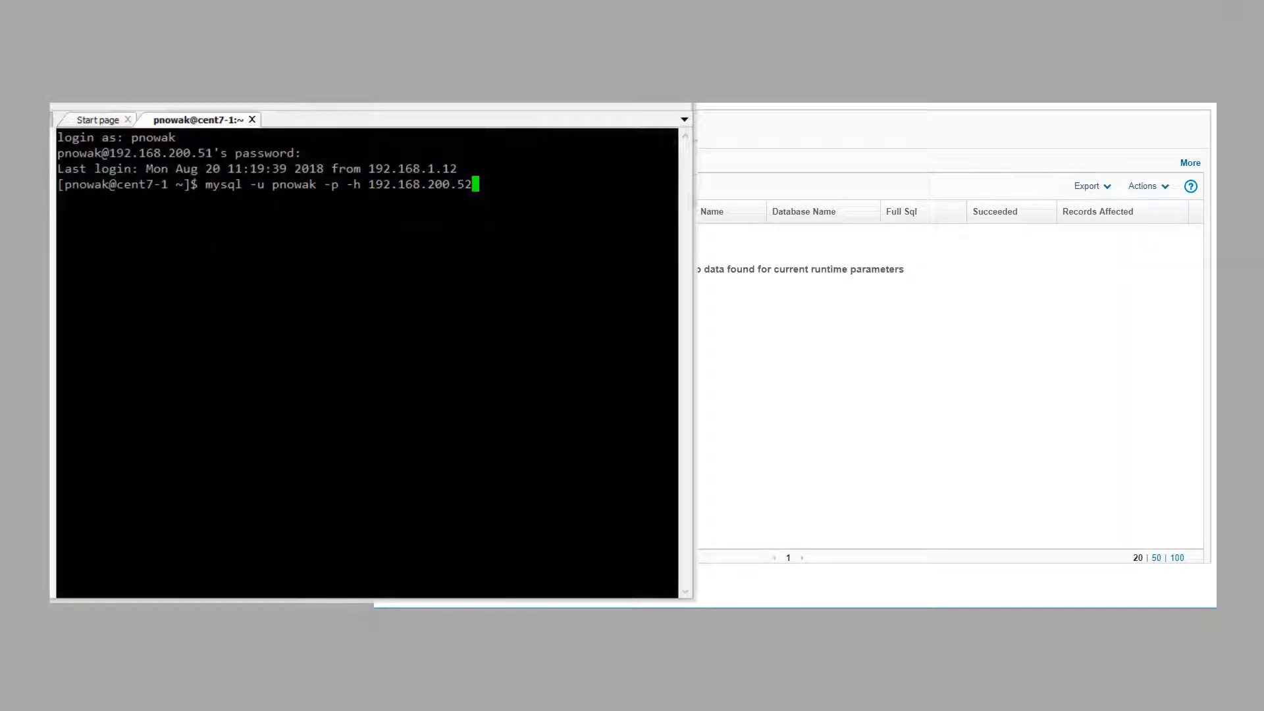
# Step: Log in to MariaDB at 192.168.200.52 and run SELECT User, host FROM mysql.user;
pyautogui.press('Return')
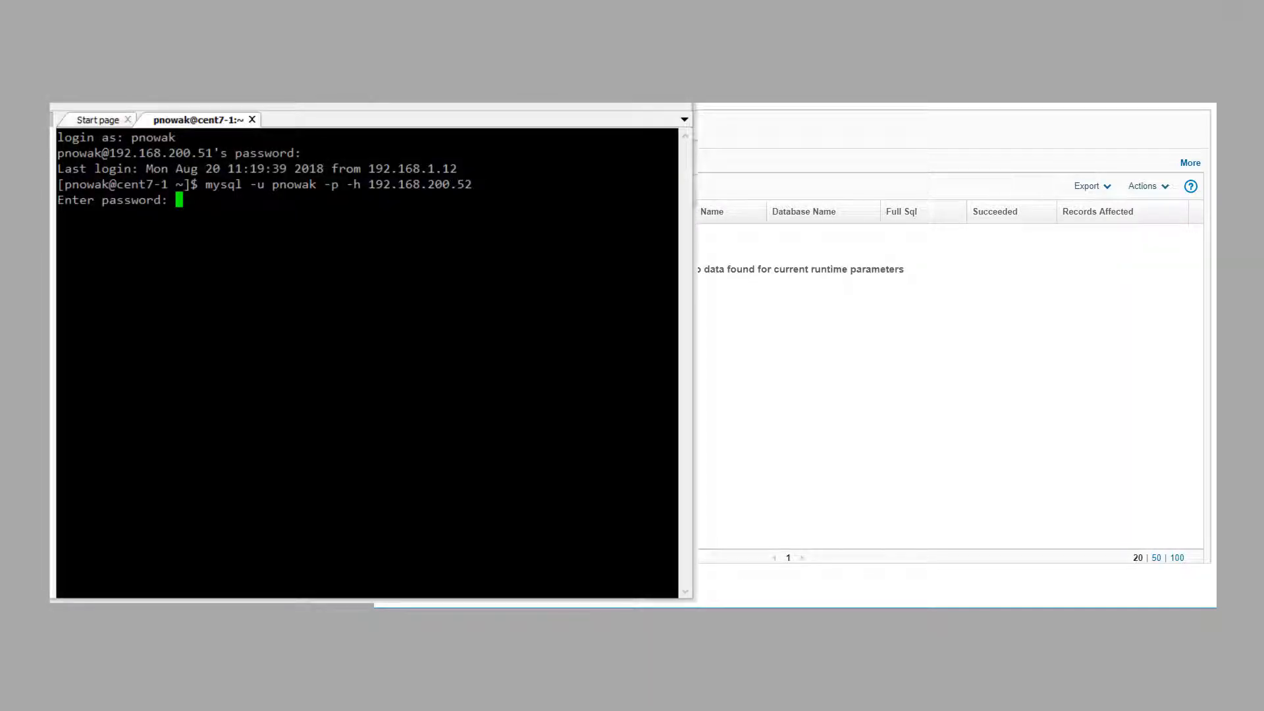
pyautogui.press('Return')
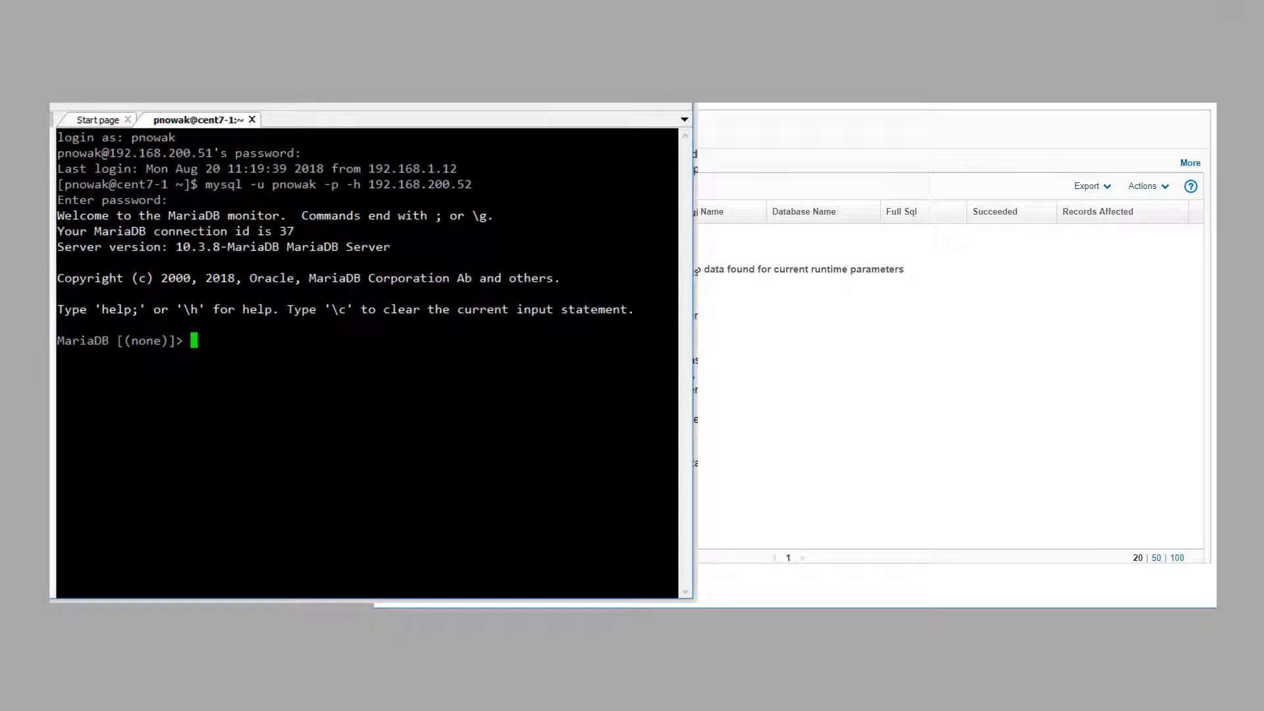
pyautogui.write('SELECT User, host FROM mysql.user;')
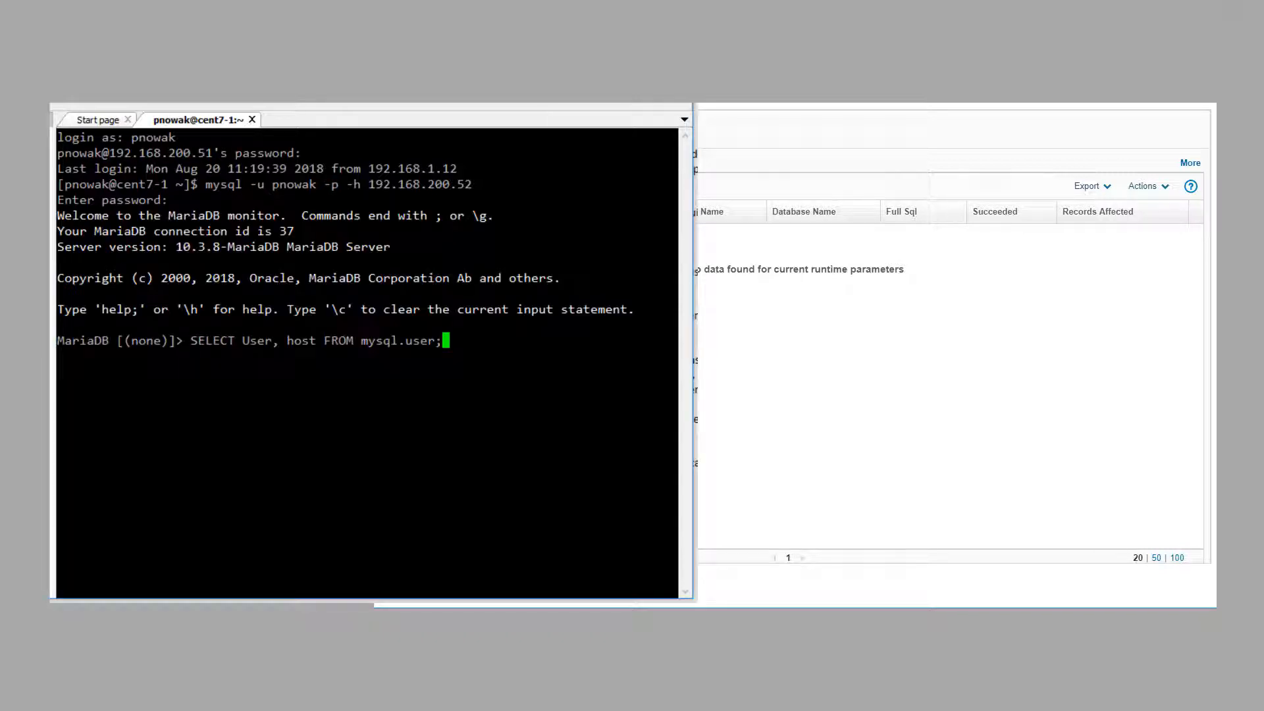
pyautogui.press('Return')
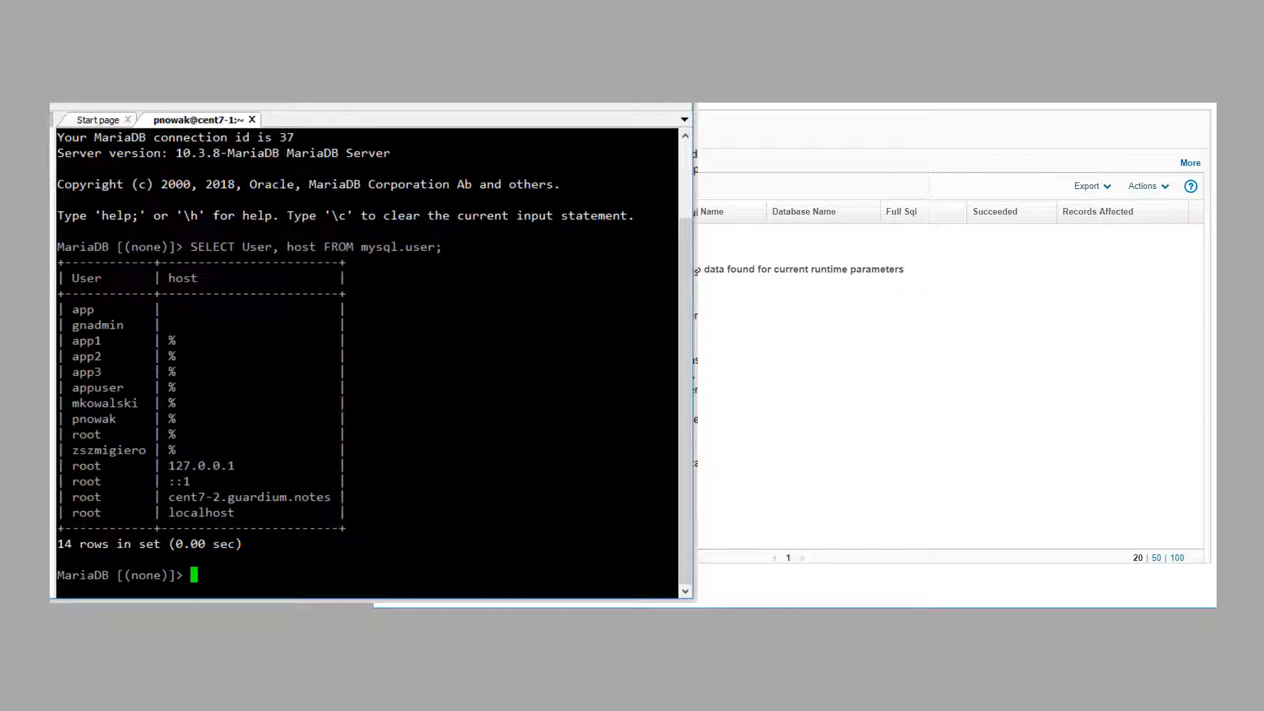
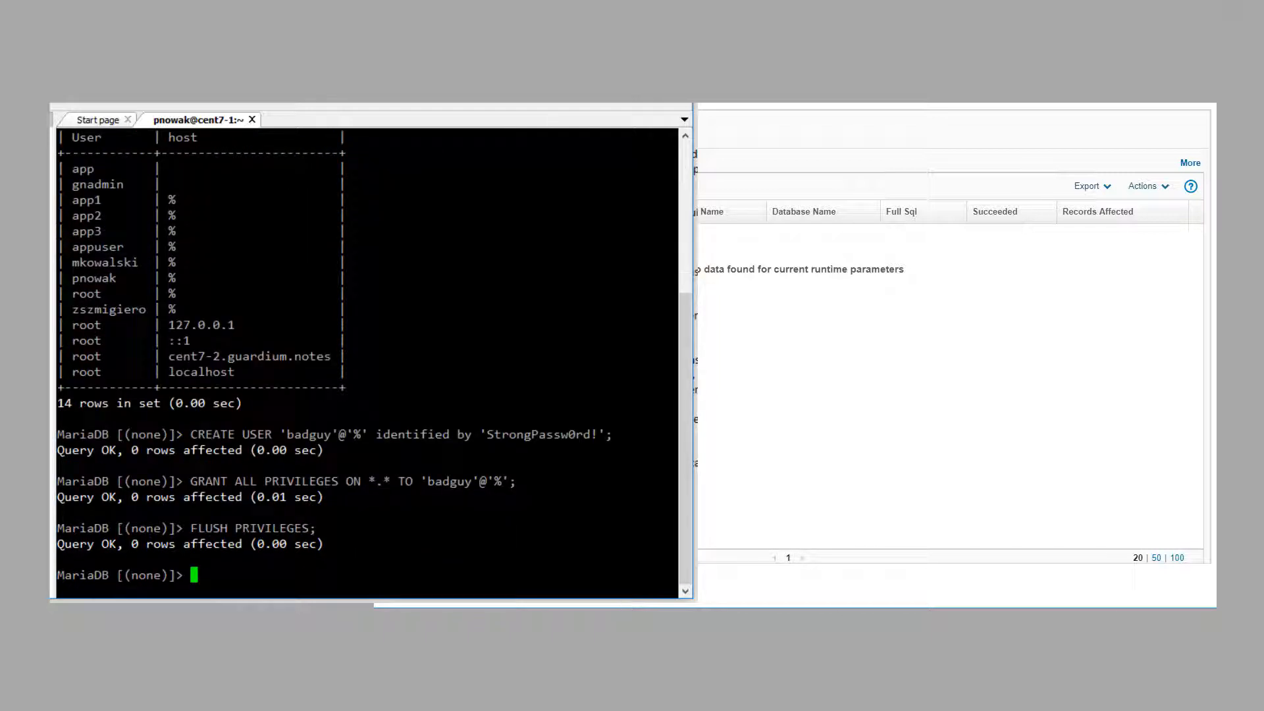
# Step: Refresh GN - Traffic Review to capture the CREATE USER and GRANT statements, then refresh GN - Real Time Alerts
pyautogui.hotkey('alt', 'Tab')
pyautogui.click(637, 187)
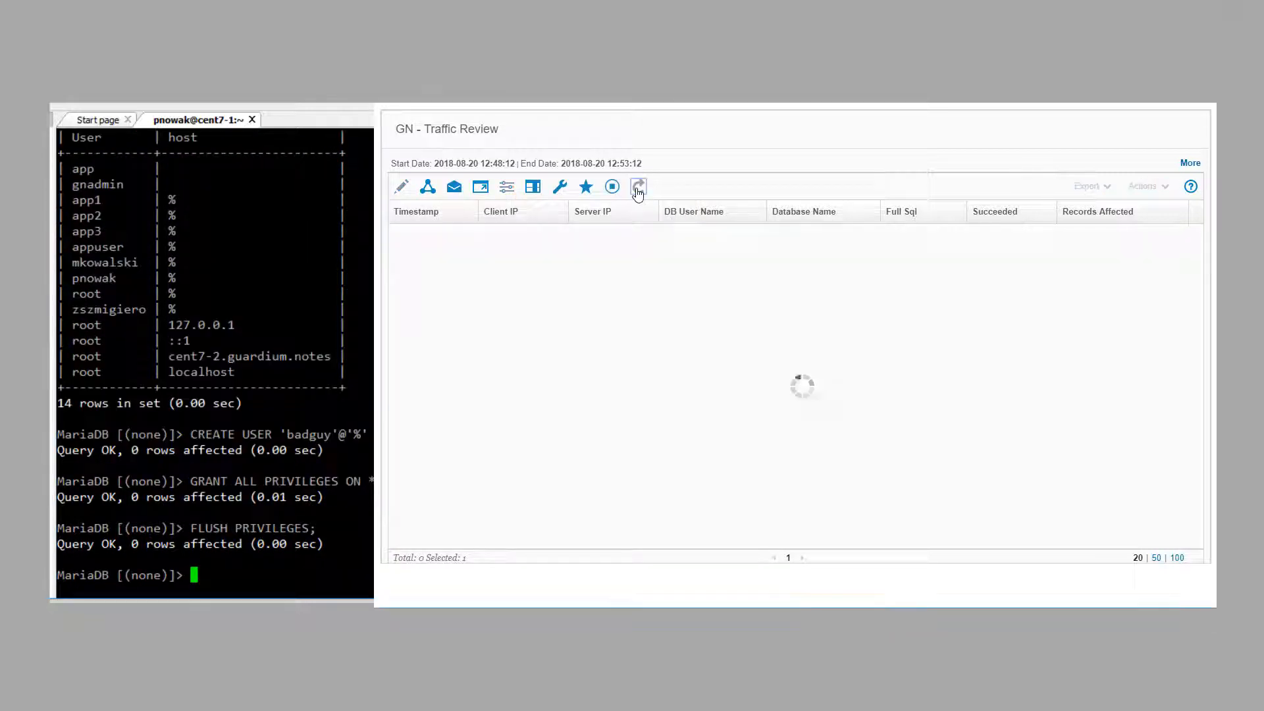
pyautogui.click(943, 245)
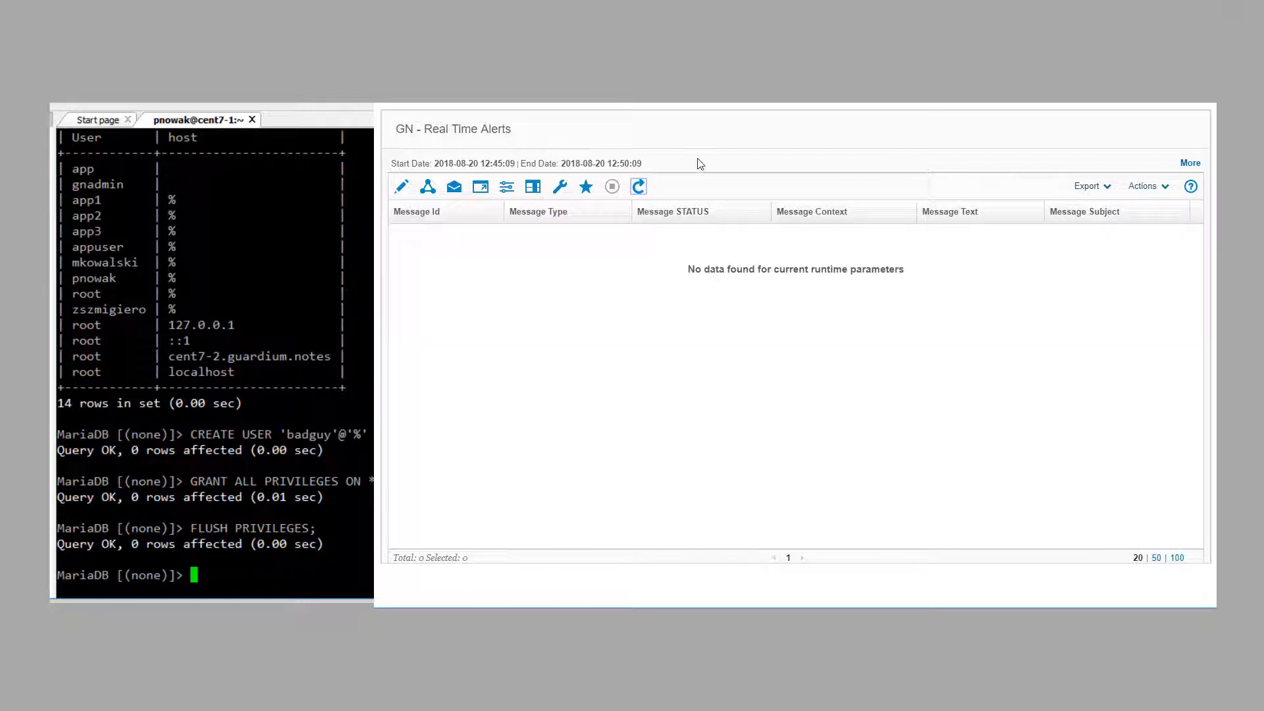
pyautogui.click(637, 187)
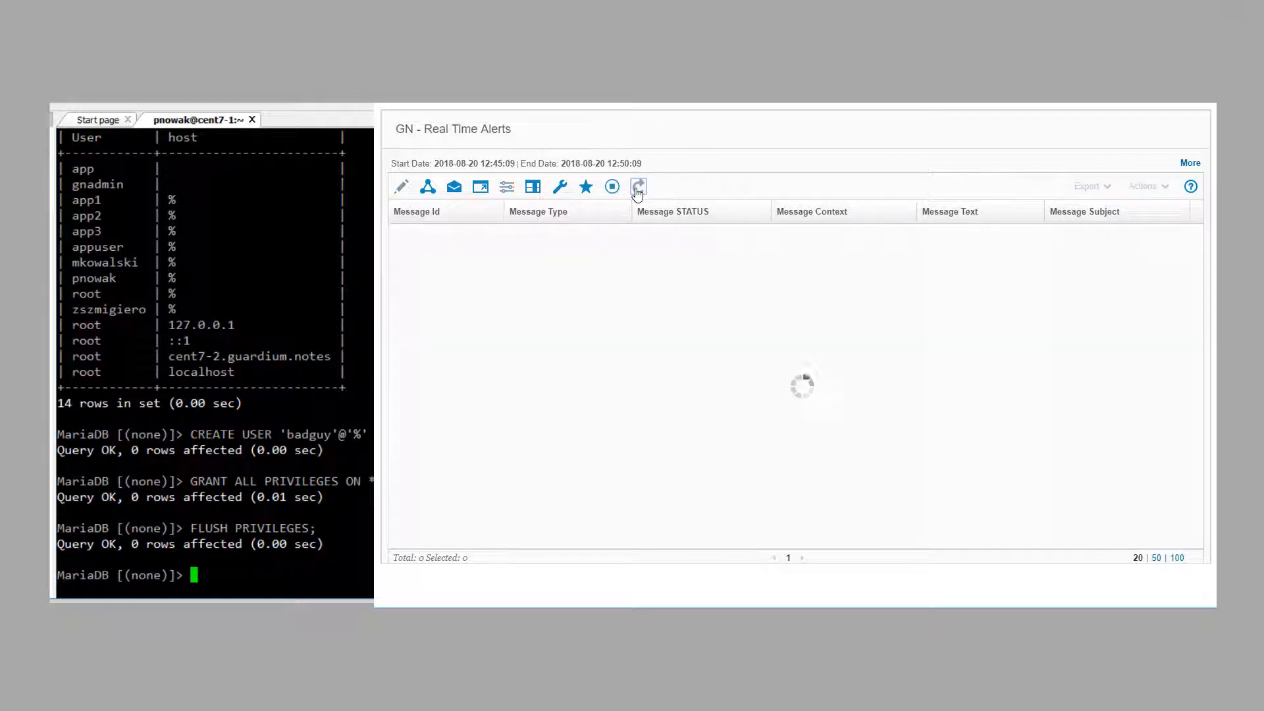
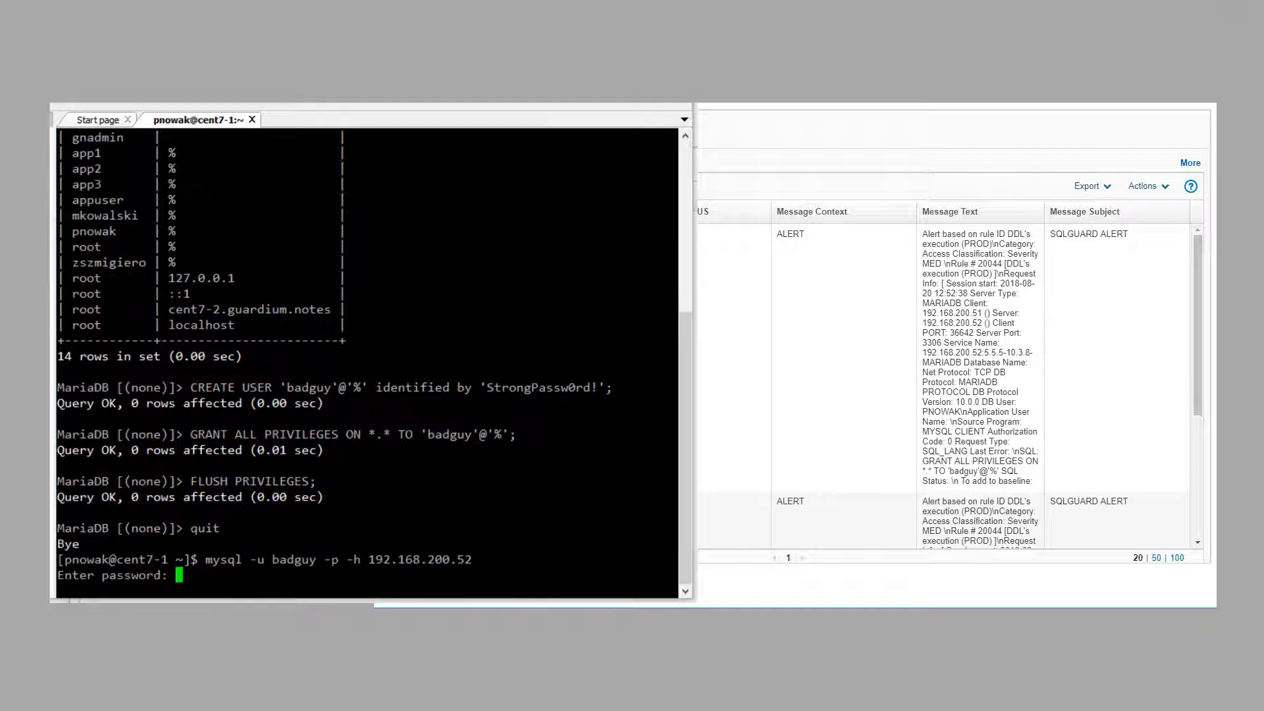
# Step: Log in to MariaDB at 192.168.200.52 as badguy with its password, retrying once
pyautogui.write('StrongPassw0rd!')
pyautogui.press('Return')
pyautogui.press('Up')
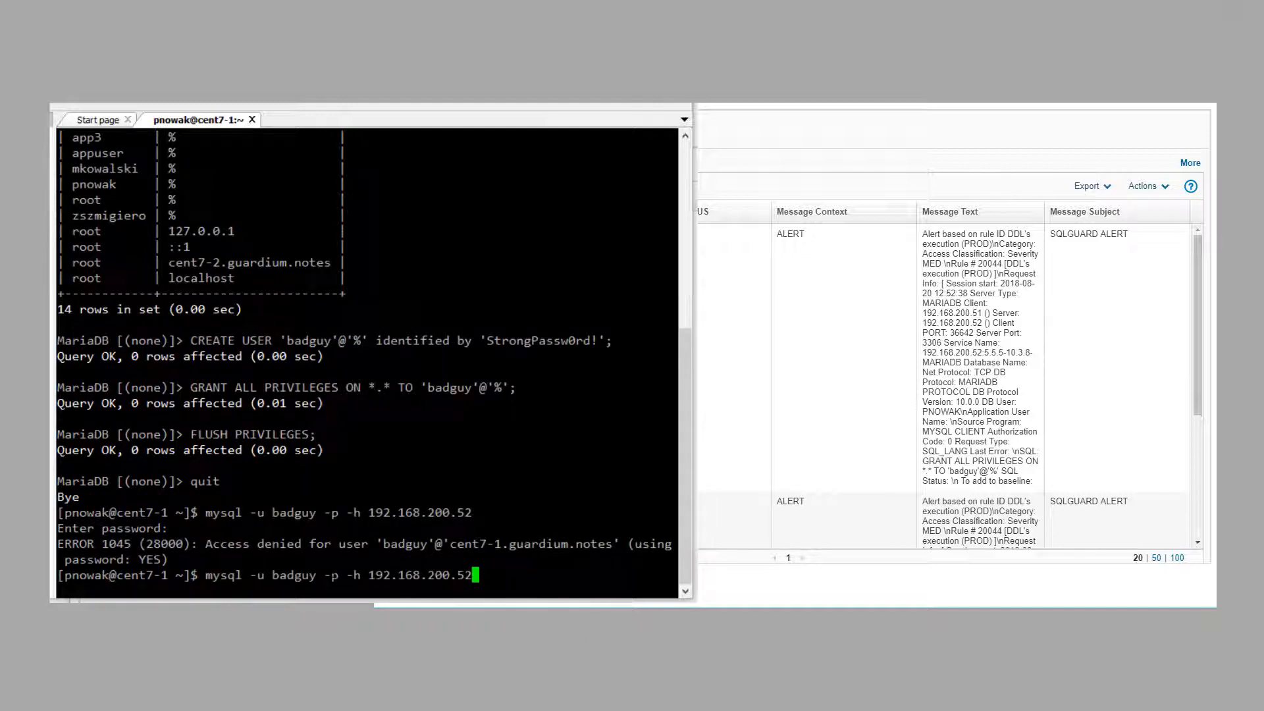
pyautogui.press('Return')
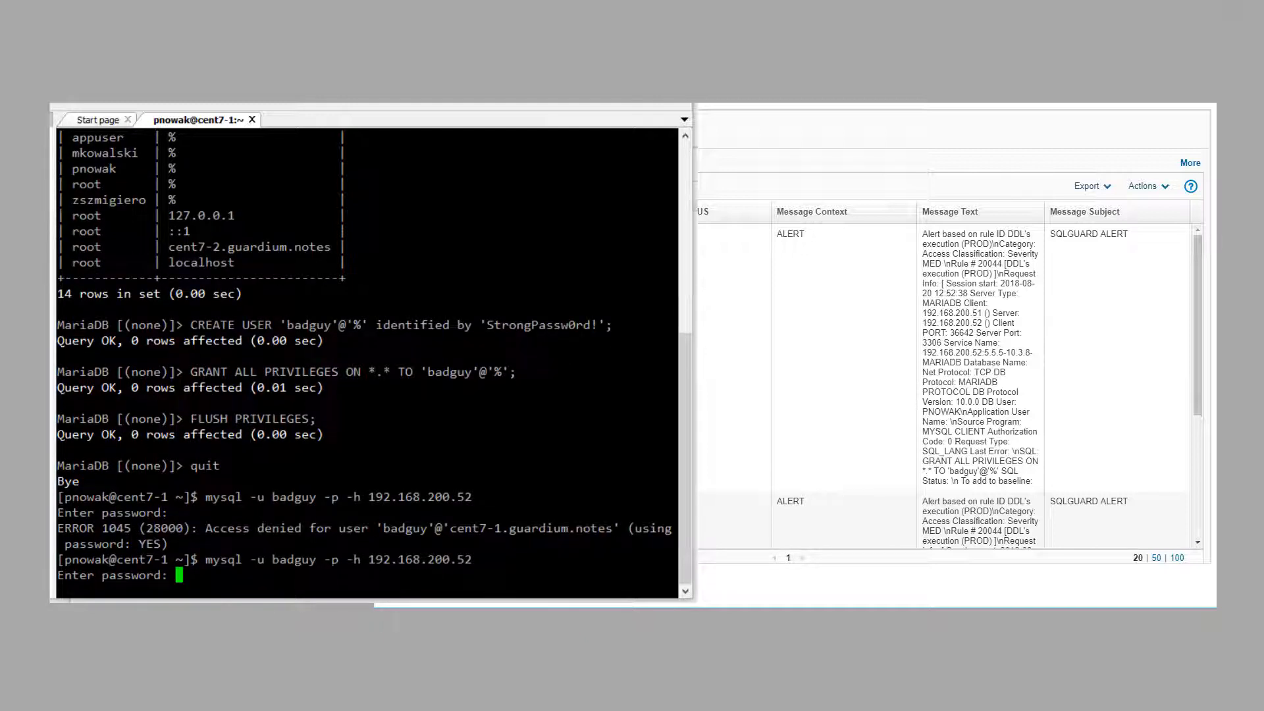
pyautogui.write('StrongPassw0rd!')
pyautogui.press('Return')
# Step: Switch to the guardiumnotes database, run FLUSH PRIVILEGES, and query user 19997
pyautogui.write('use ')
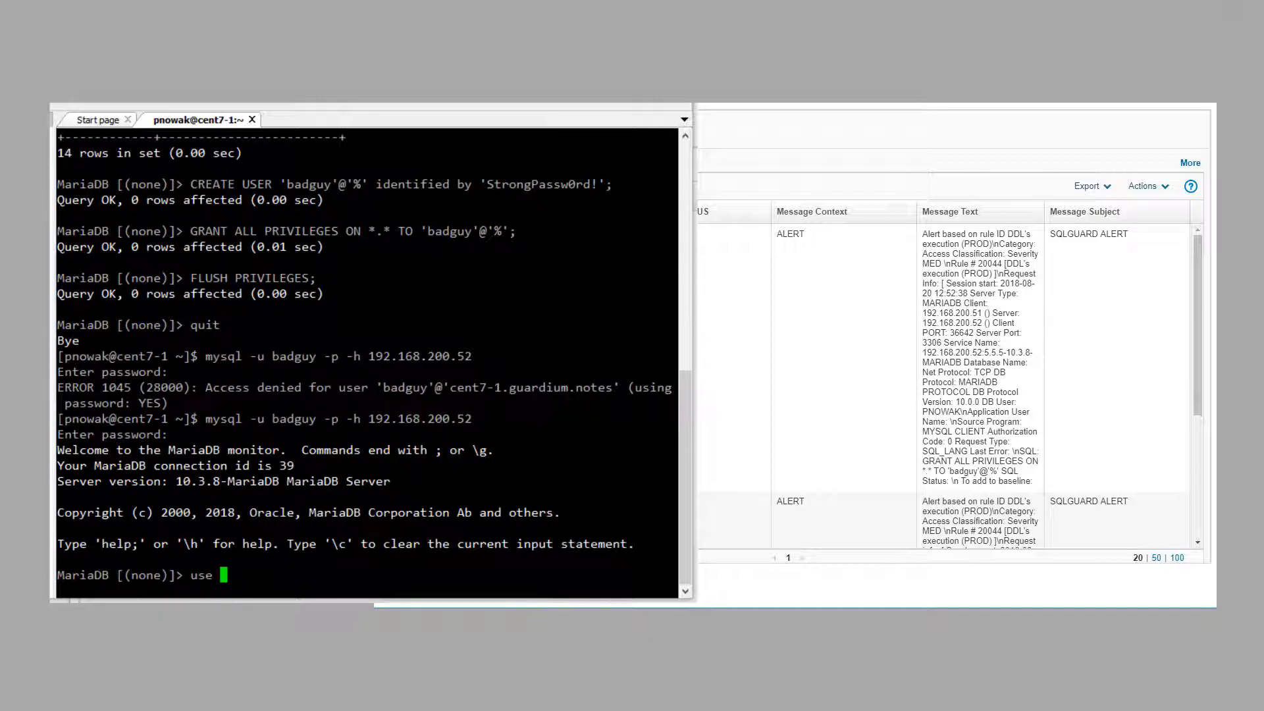
pyautogui.write('guardiumnotes;')
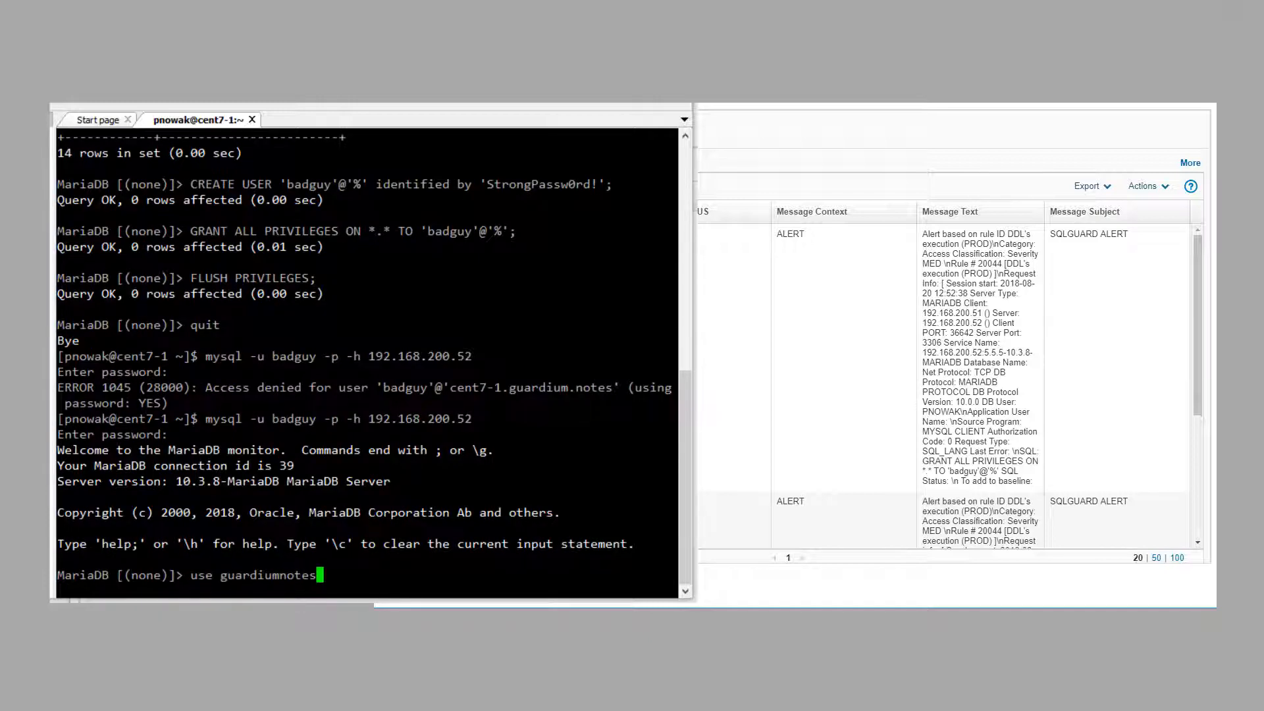
pyautogui.press('Return')
pyautogui.press('Up')
pyautogui.press('Up')
pyautogui.press('Return')
pyautogui.press('Up')
pyautogui.press('Up')
pyautogui.press('Up')
pyautogui.press('Up')
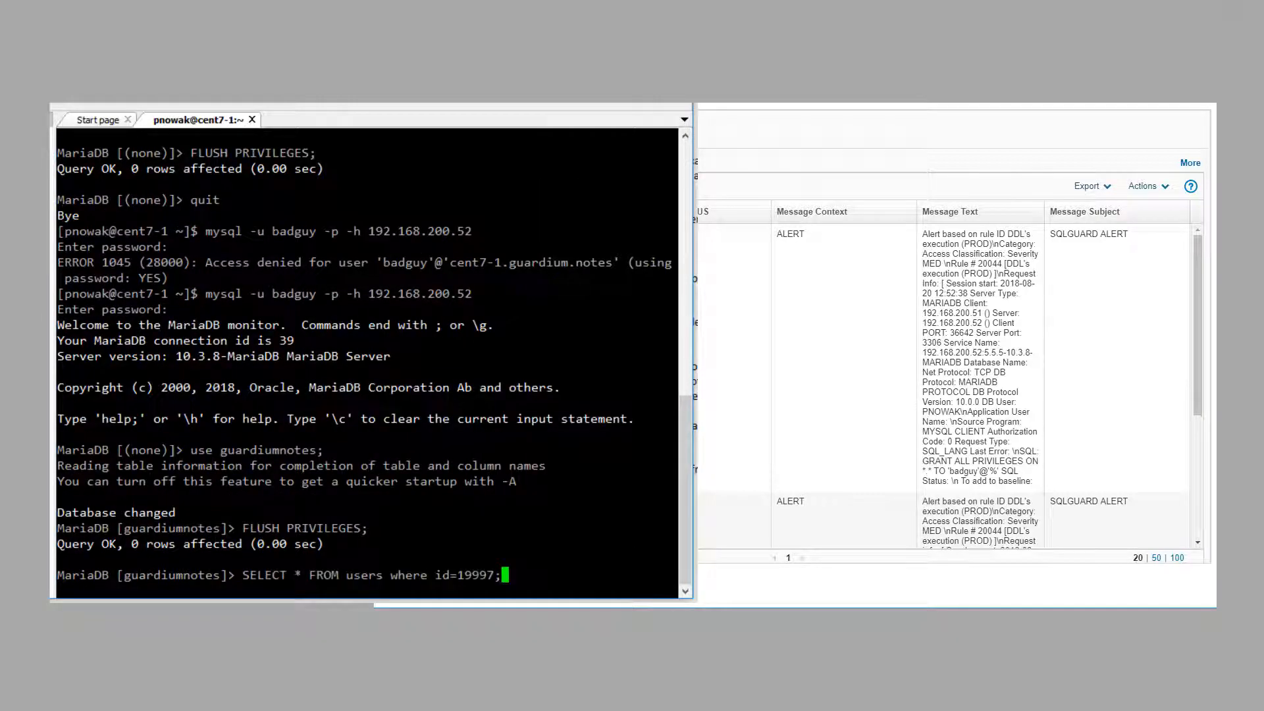
pyautogui.press('Return')
# Step: Exit, log back in as another database user, and run DROP USER badguy
pyautogui.write('exit')
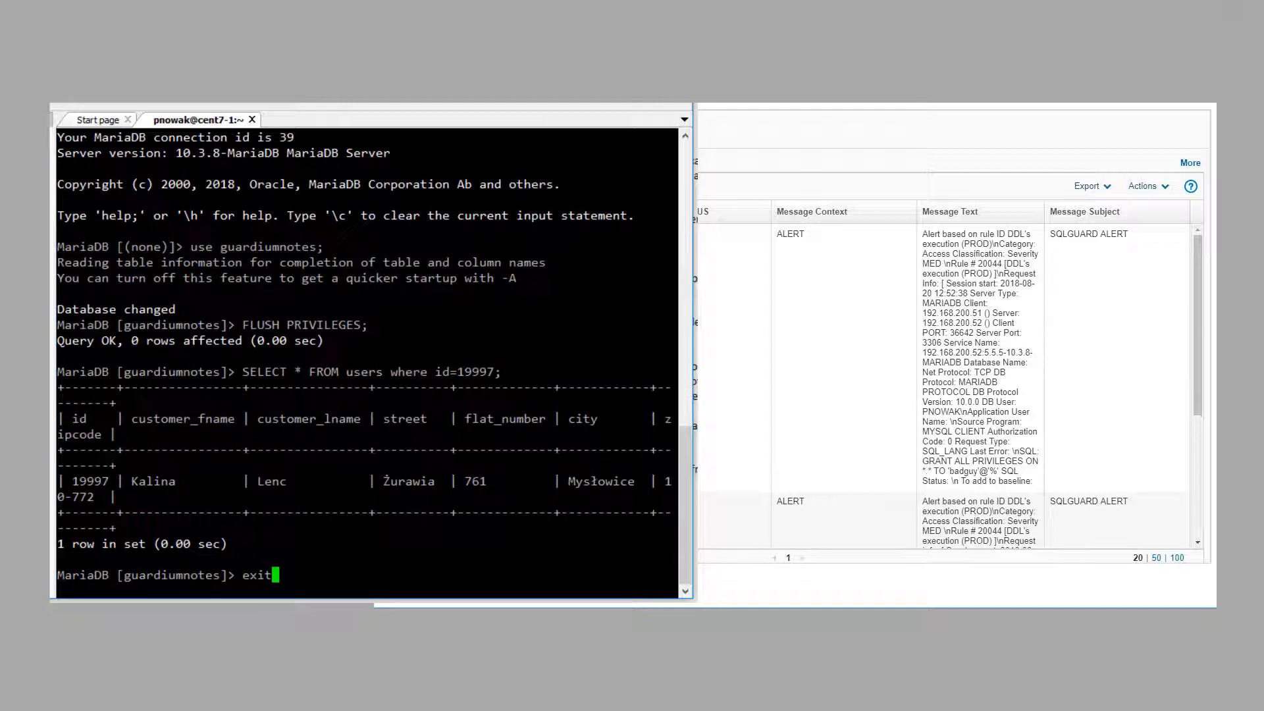
pyautogui.press('Return')
pyautogui.press('Up')
pyautogui.press('Up')
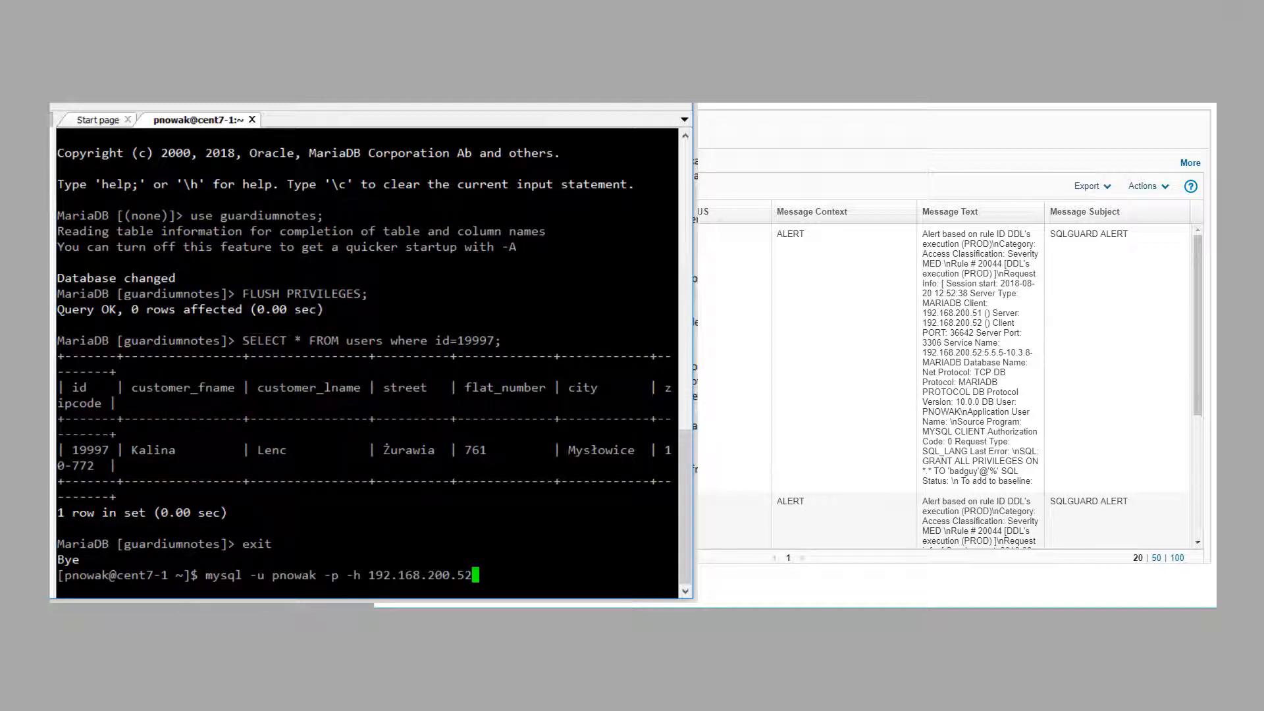
pyautogui.press('Return')
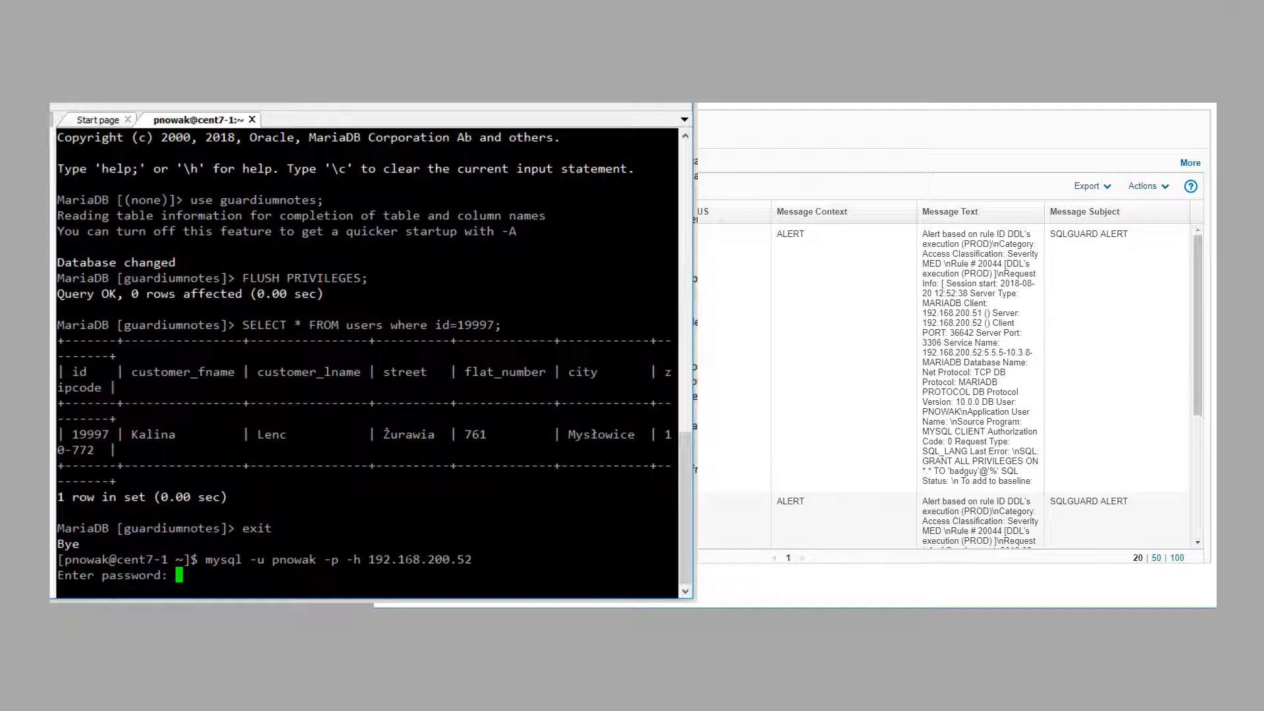
pyautogui.press('Return')
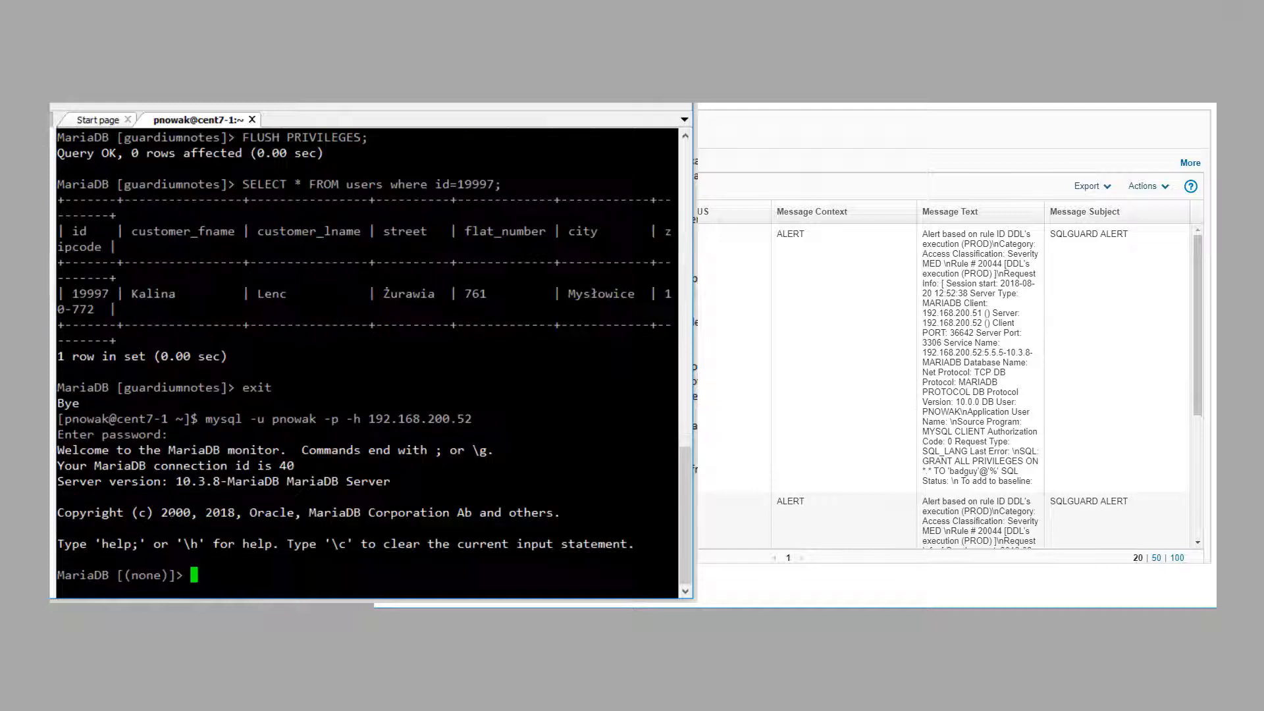
pyautogui.write('DROP USER badguy;')
pyautogui.press('Return')
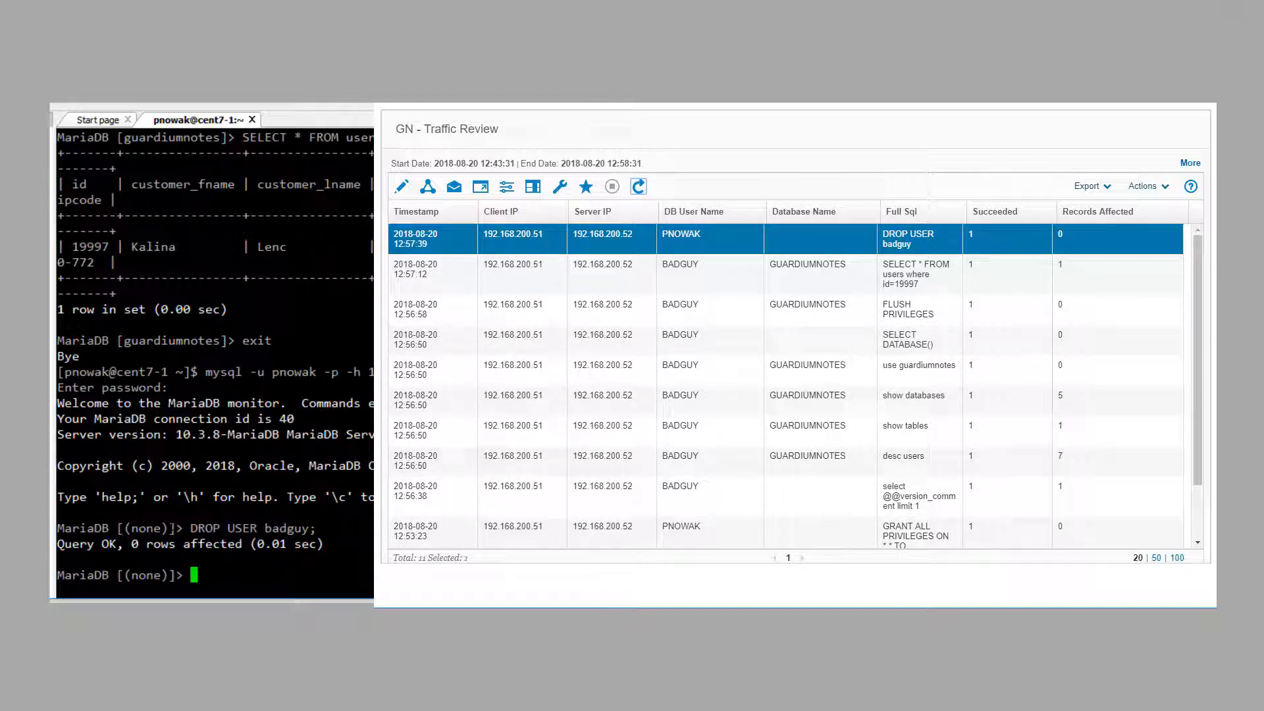
# Step: Refresh GN - Real Time Alerts to show the SENT SYSLOG alert for DROP USER badguy
pyautogui.click(639, 187)
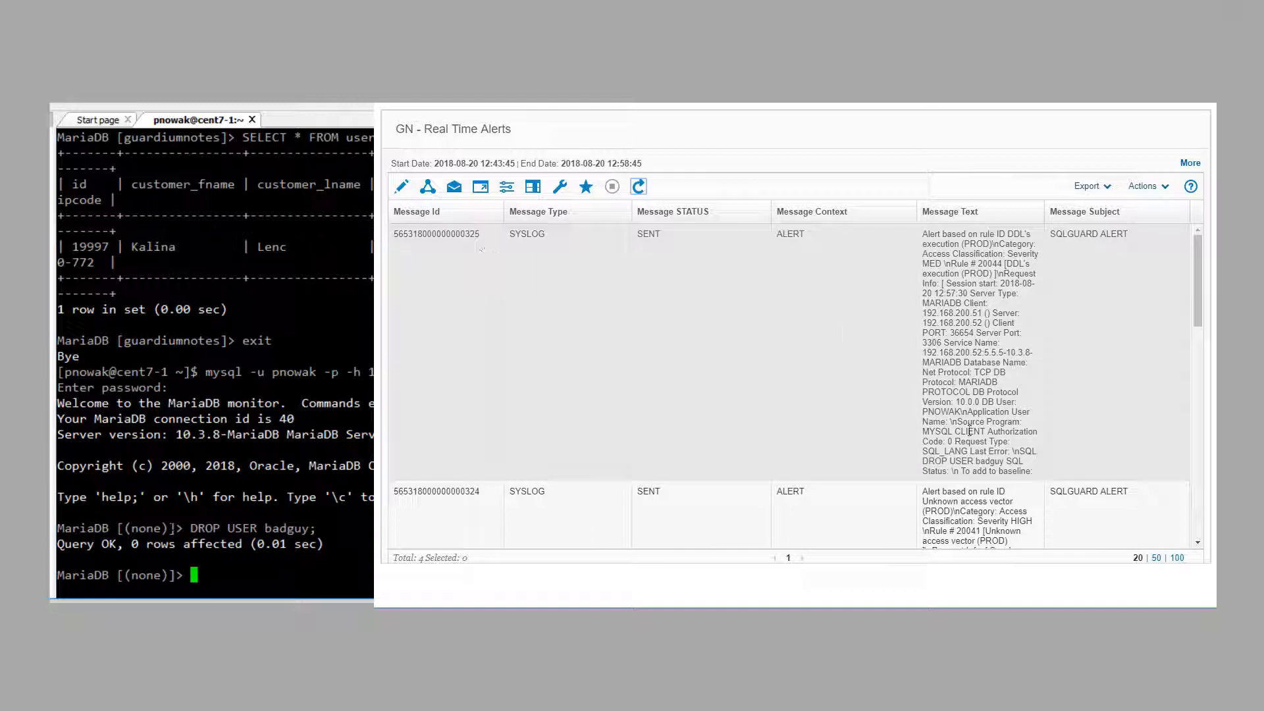
pyautogui.moveTo(926, 461); pyautogui.dragTo(1001, 465)
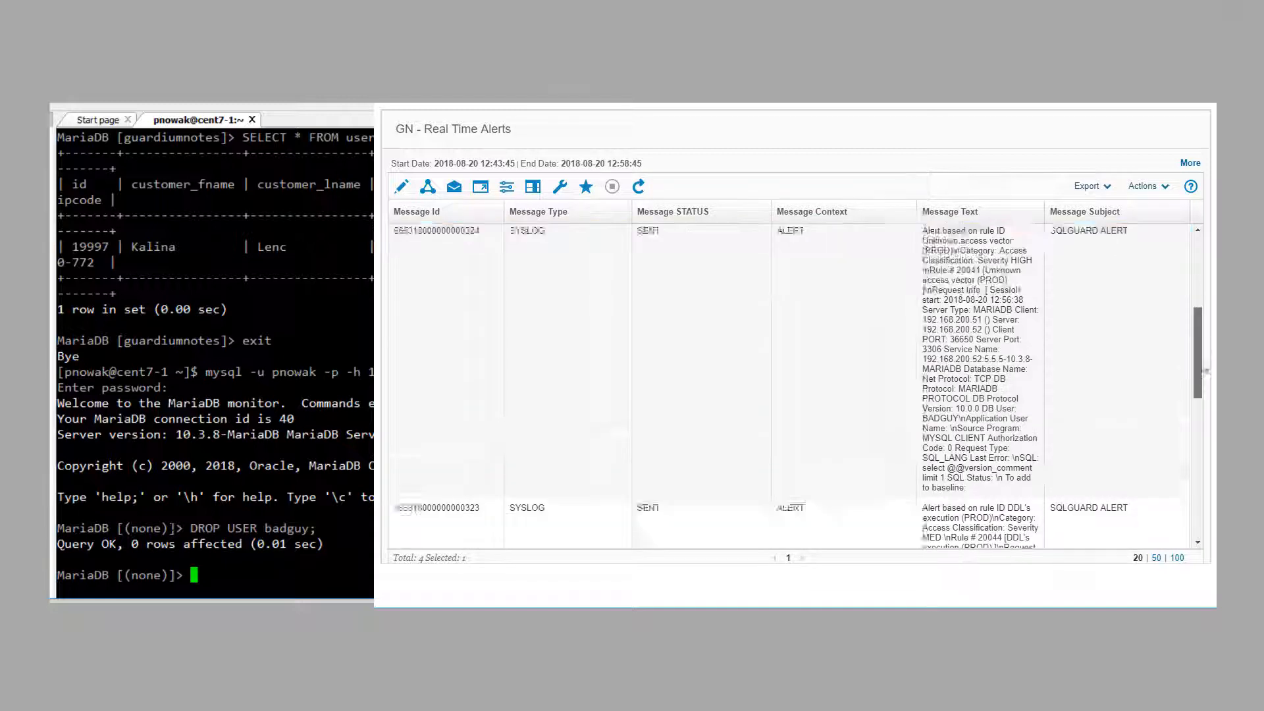
pyautogui.moveTo(1198, 293); pyautogui.dragTo(1201, 424)
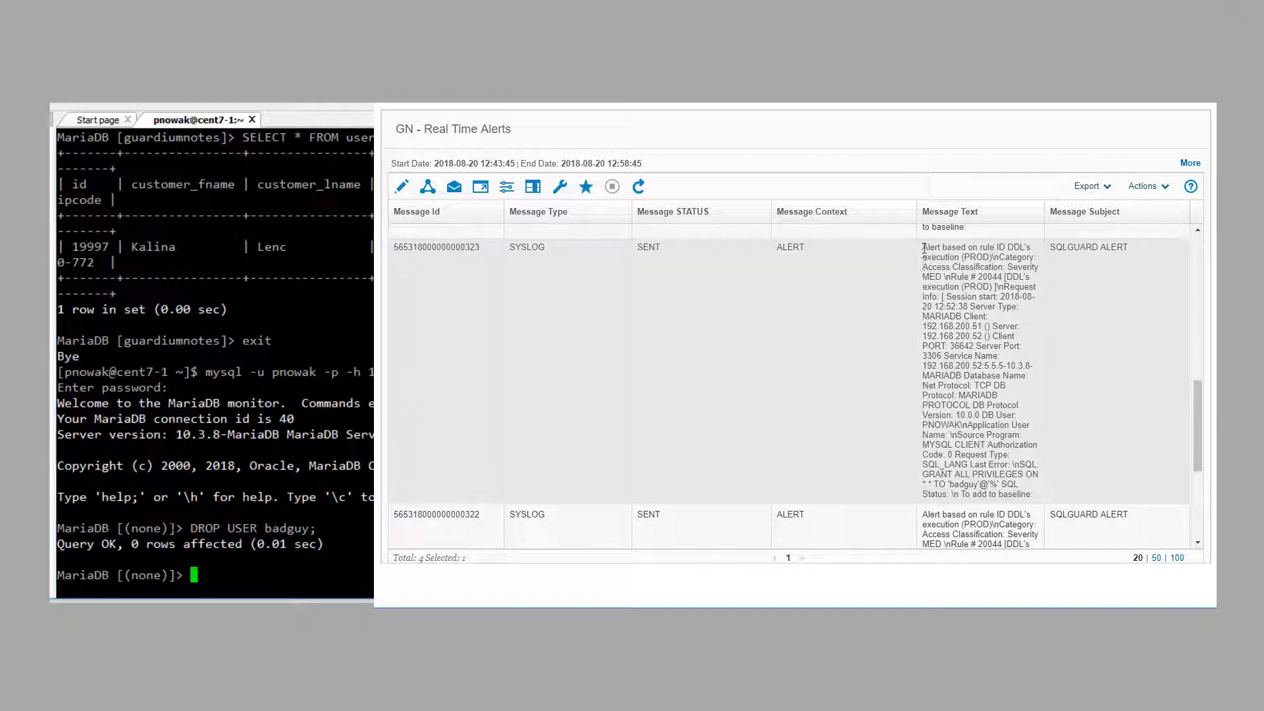
pyautogui.click(928, 253)
pyautogui.moveTo(1008, 247); pyautogui.dragTo(992, 257)
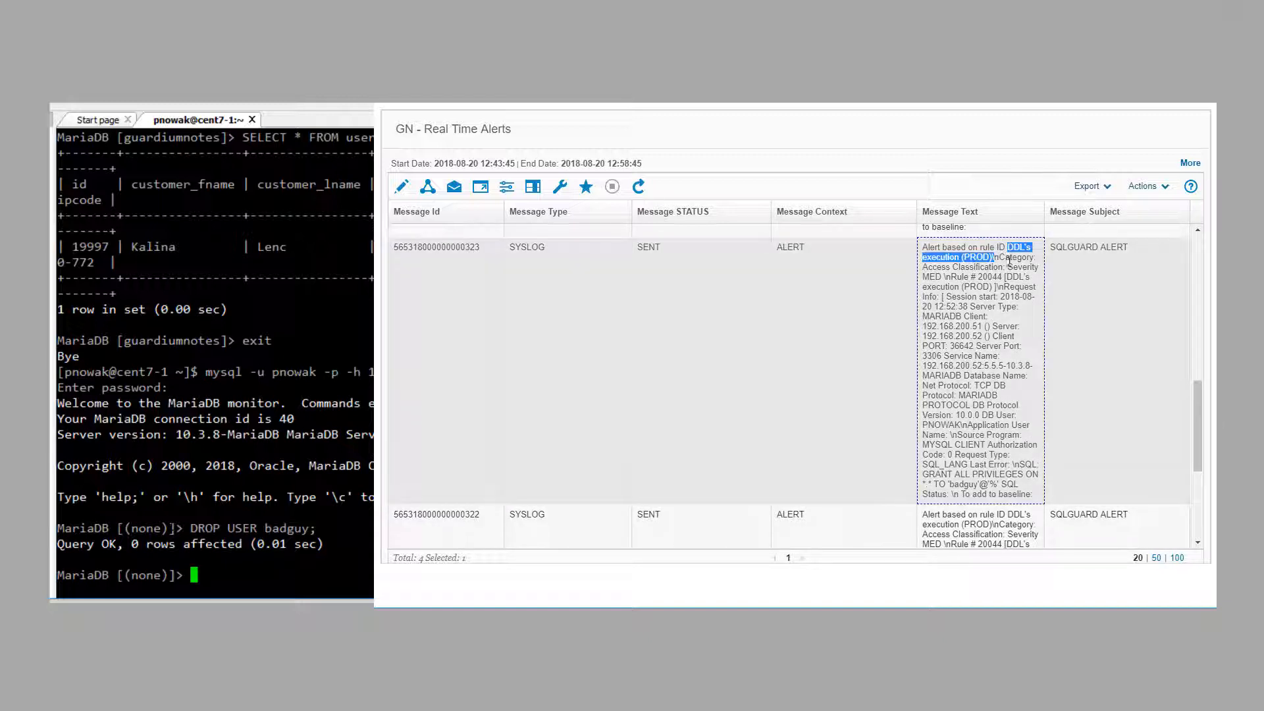
pyautogui.moveTo(1198, 394); pyautogui.dragTo(1191, 325)
pyautogui.click(941, 244)
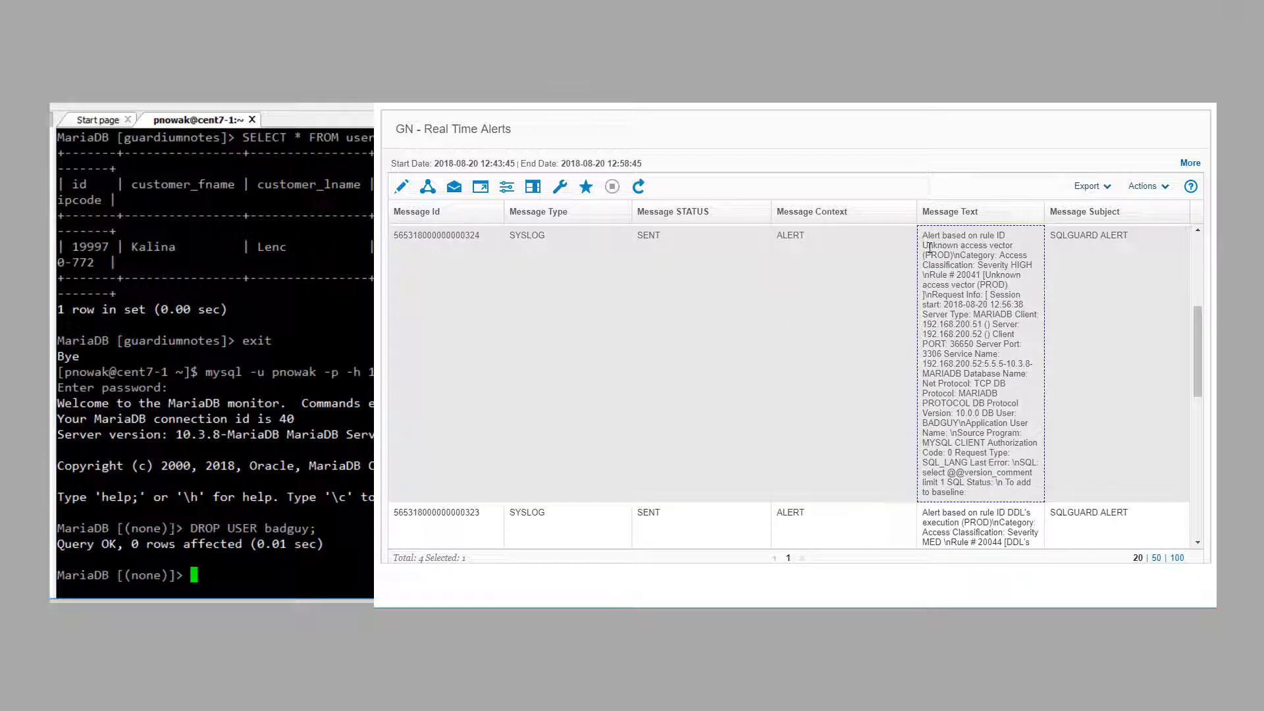
pyautogui.moveTo(924, 245); pyautogui.dragTo(1013, 246)
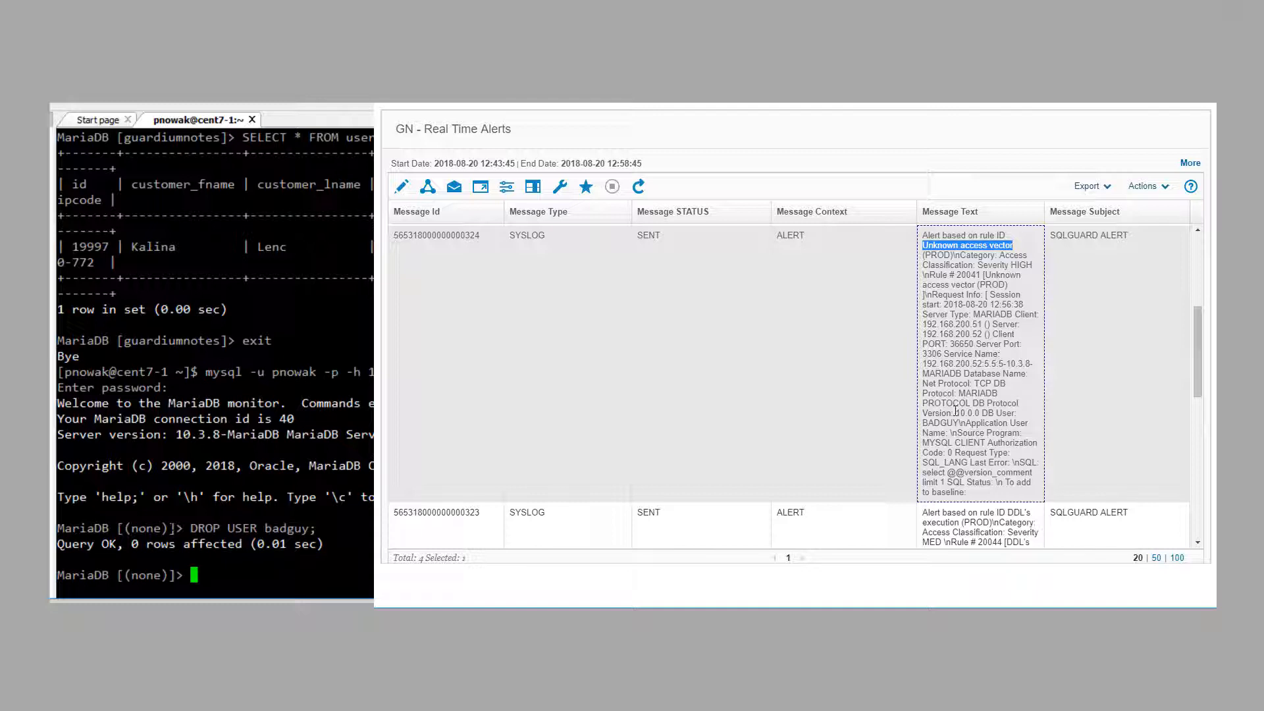
pyautogui.moveTo(922, 423); pyautogui.dragTo(959, 424)
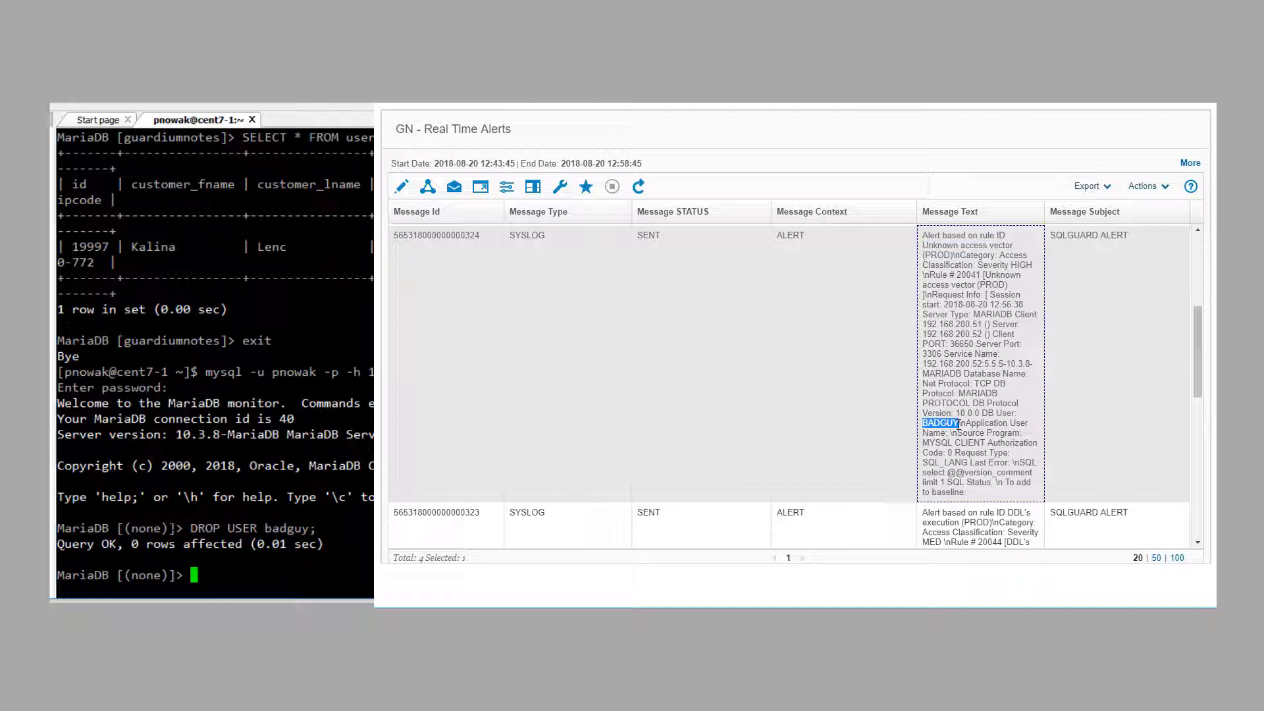
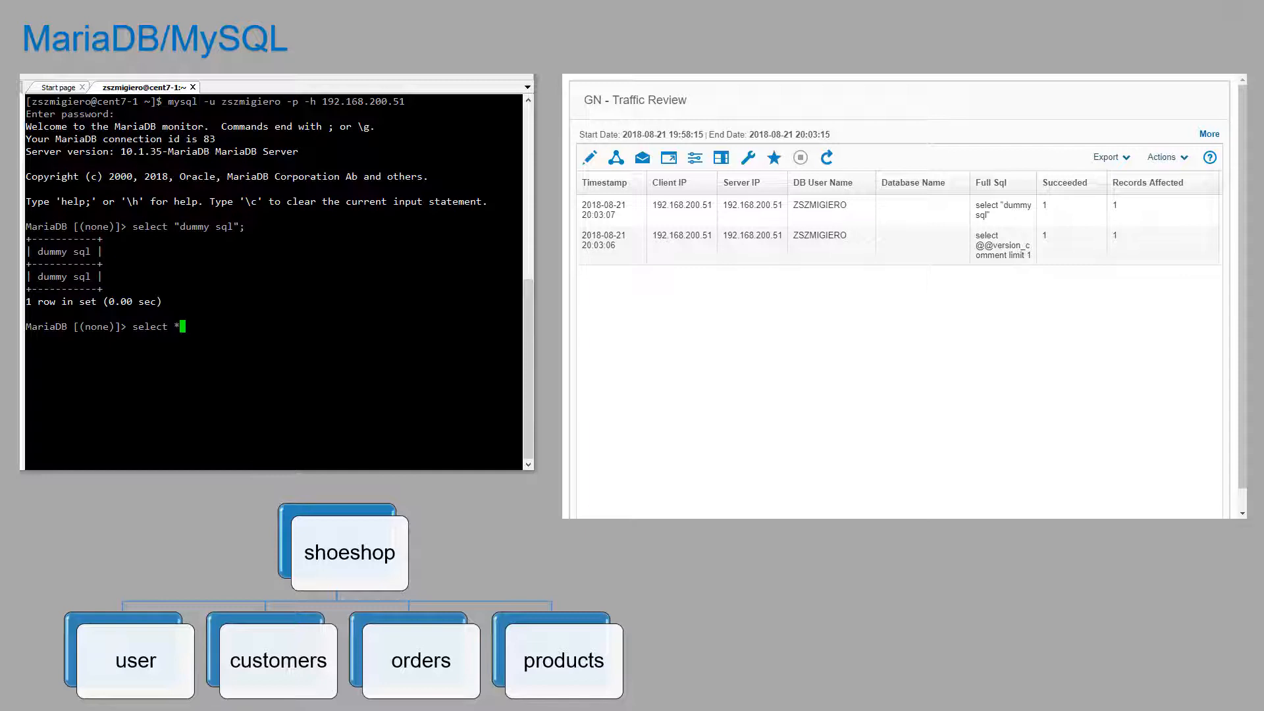
# Step: Run select * from user limit 5; and refresh Traffic Review to see the failed query logged
pyautogui.write('from user limit 5;')
pyautogui.press('Return')
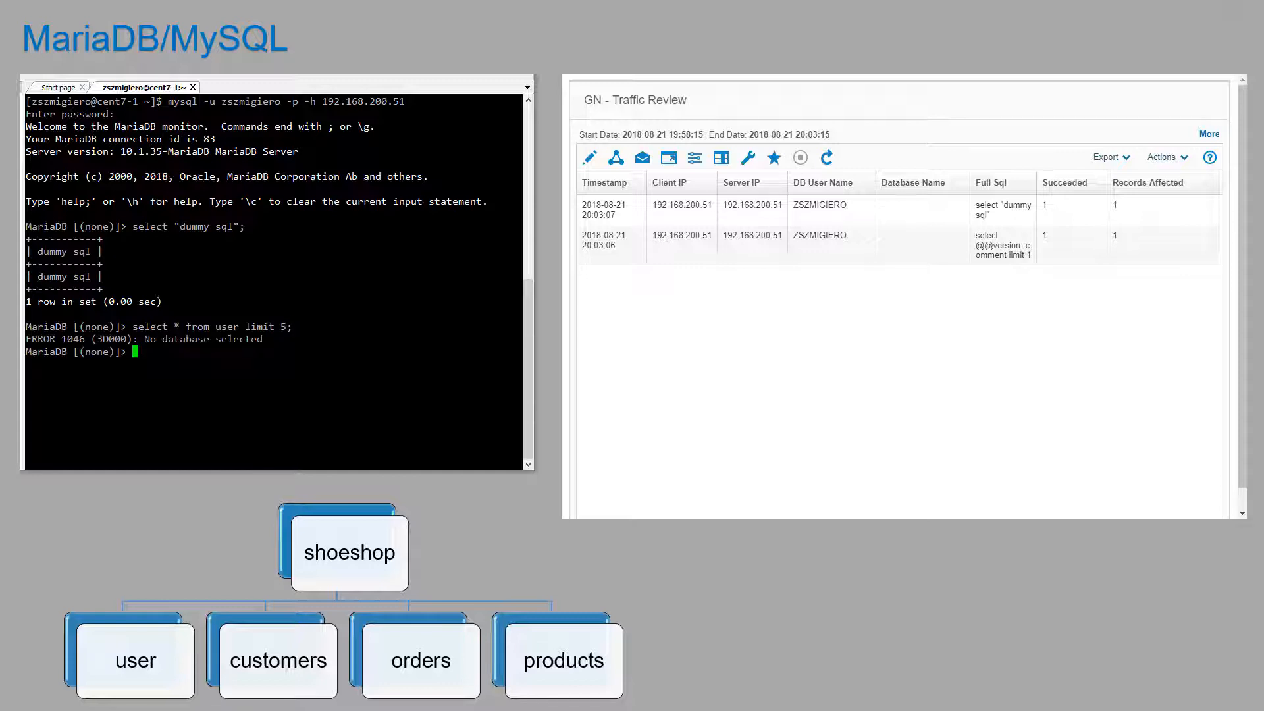
pyautogui.click(826, 158)
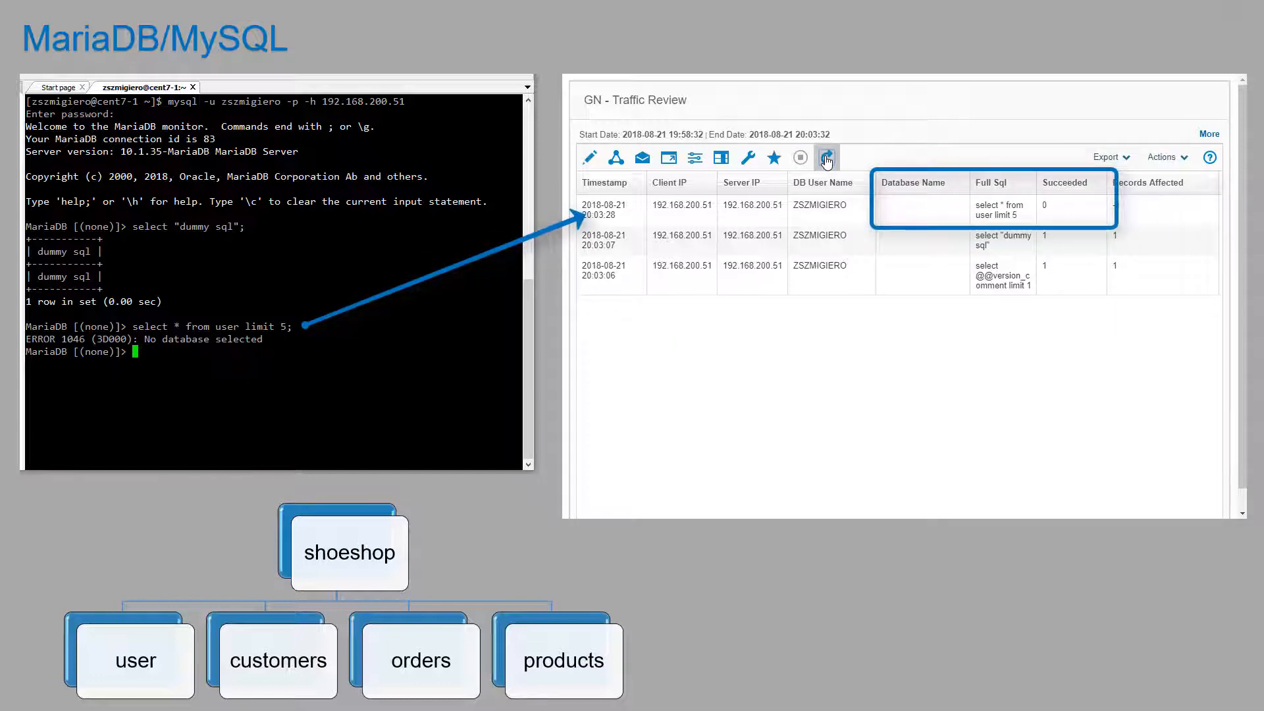
pyautogui.click(826, 158)
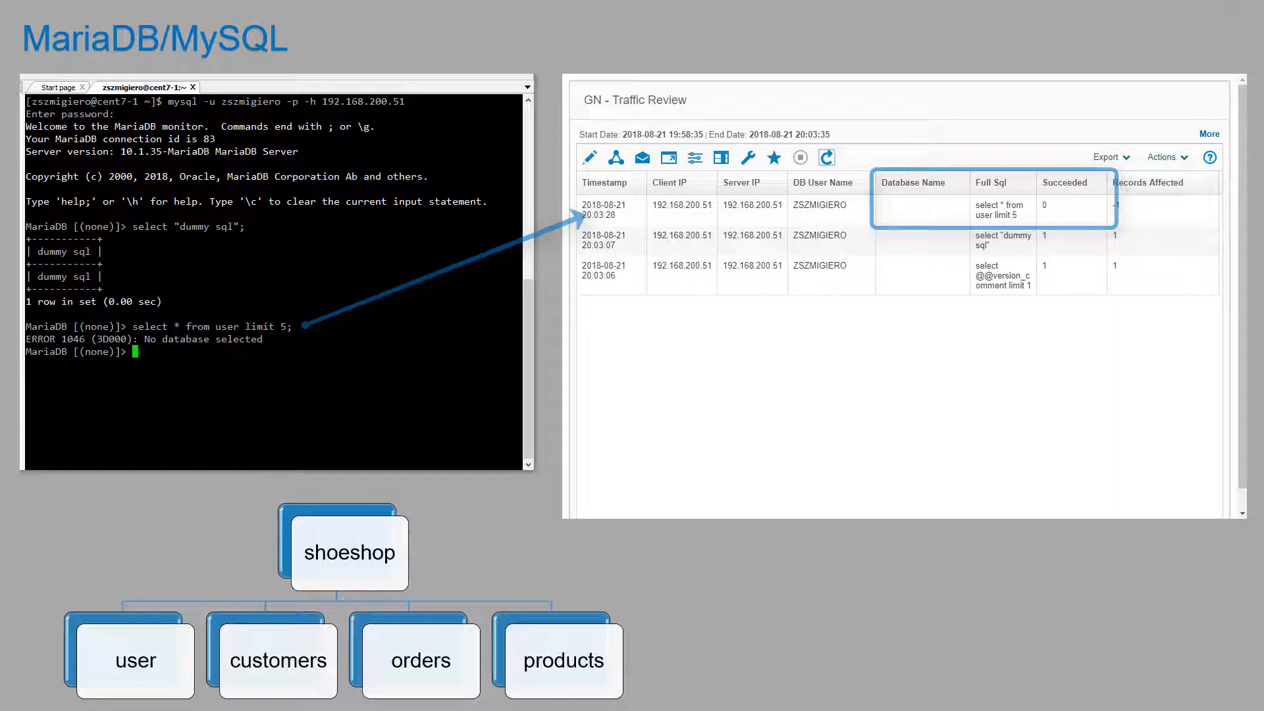
# Step: Rerun the query against shoeshop.user and refresh Traffic Review to show 5 records affected
pyautogui.press('Up')
pyautogui.press('Left')
pyautogui.press('Left')
pyautogui.press('Left')
pyautogui.press('Left')
pyautogui.press('Left')
pyautogui.press('Left')
pyautogui.press('Left')
pyautogui.press('Left')
pyautogui.press('Left')
pyautogui.press('Left')
pyautogui.press('Left')
pyautogui.press('Left')
pyautogui.press('Left')
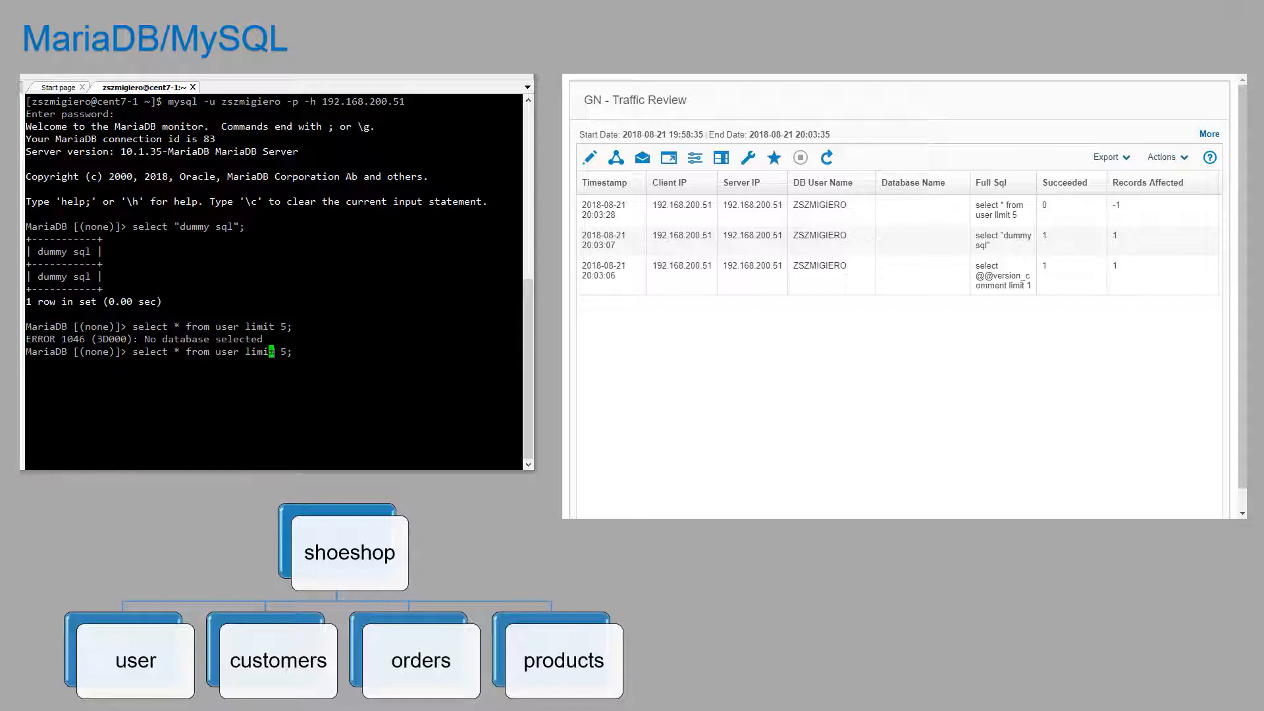
pyautogui.write('shoeshop.')
pyautogui.press('Return')
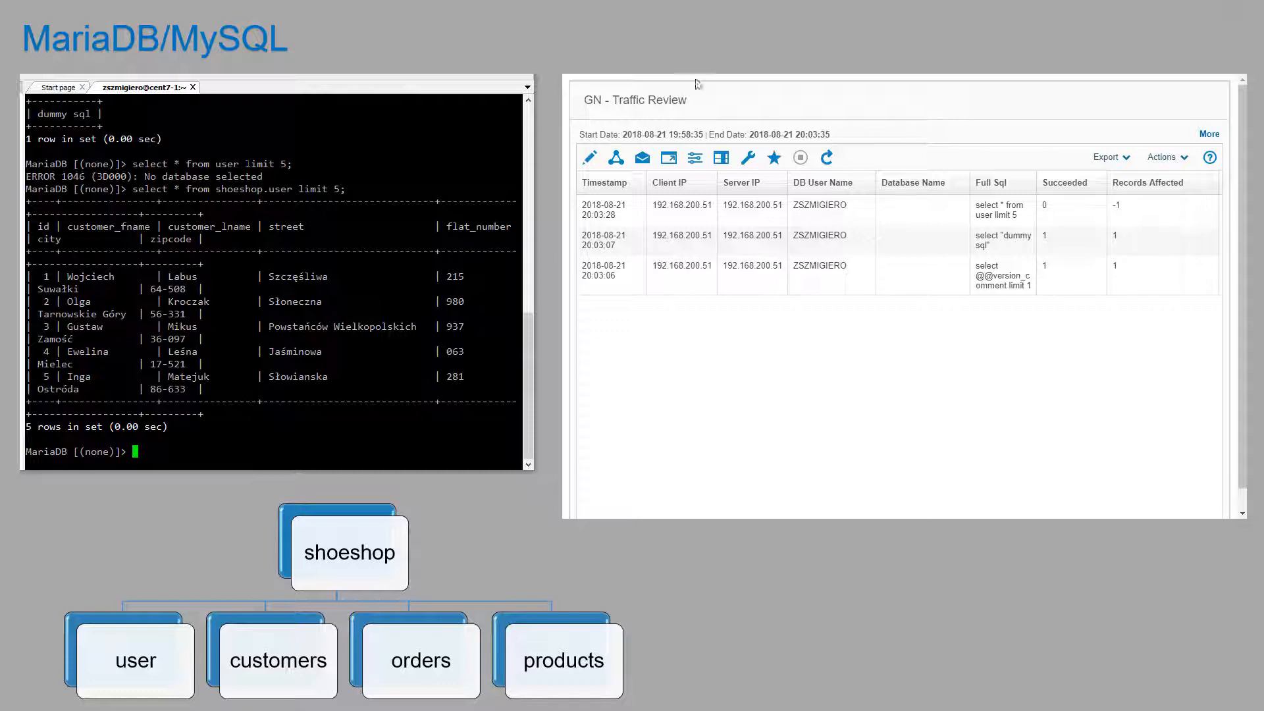
pyautogui.click(827, 157)
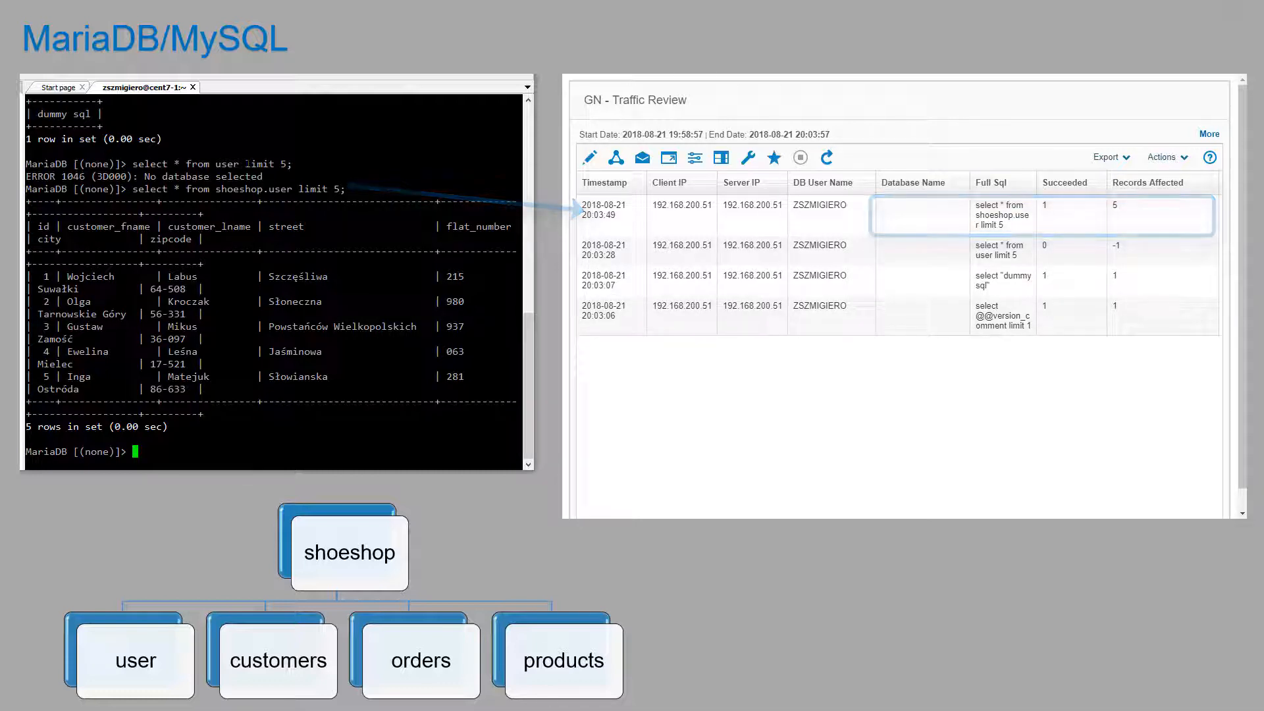
# Step: Edit the recalled query into select user, host from mysql.user limit 5; and run it
pyautogui.press('Up')
pyautogui.press('Left')
pyautogui.press('Left')
pyautogui.press('Left')
pyautogui.press('Left')
pyautogui.press('Left')
pyautogui.press('Left')
pyautogui.press('Left')
pyautogui.press('Left')
pyautogui.press('Left')
pyautogui.press('Left')
pyautogui.press('Left')
pyautogui.press('Left')
pyautogui.press('Left')
pyautogui.press('BackSpace')
pyautogui.press('BackSpace')
pyautogui.press('BackSpace')
pyautogui.press('BackSpace')
pyautogui.press('BackSpace')
pyautogui.press('BackSpace')
pyautogui.press('BackSpace')
pyautogui.press('BackSpace')
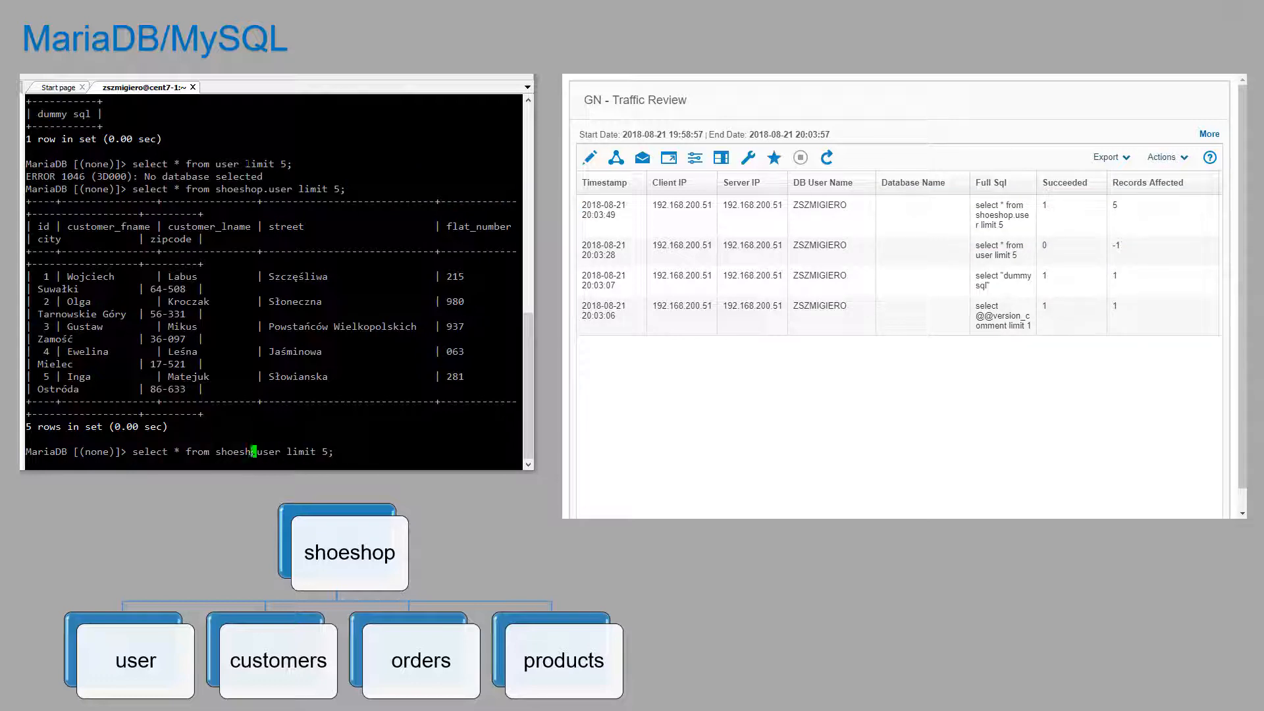
pyautogui.write('mysql')
pyautogui.press('Left')
pyautogui.press('Left')
pyautogui.press('Left')
pyautogui.press('Left')
pyautogui.press('Left')
pyautogui.press('Left')
pyautogui.press('Left')
pyautogui.press('Left')
pyautogui.press('Left')
pyautogui.press('Left')
pyautogui.press('Left')
pyautogui.press('BackSpace')
pyautogui.write('user, host')
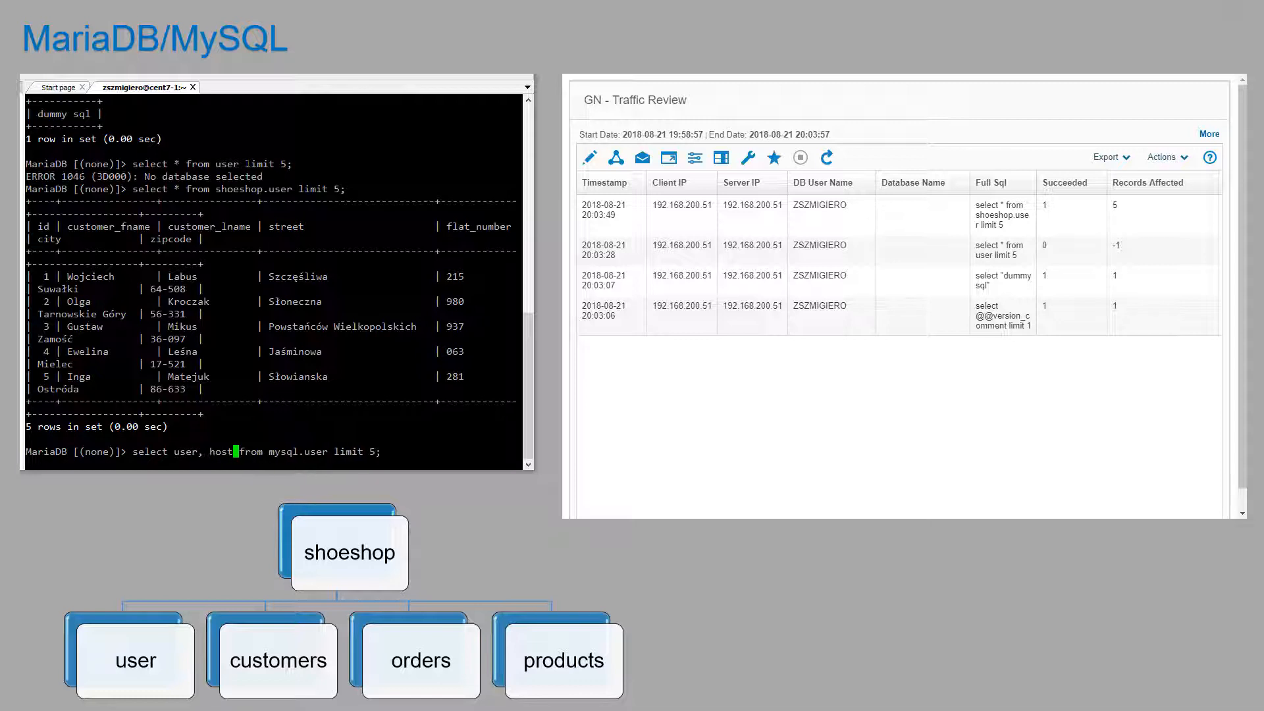
pyautogui.press('Return')
# Step: Refresh Traffic Review and switch the session to the shoeshop database with use shoeshop;
pyautogui.click(827, 158)
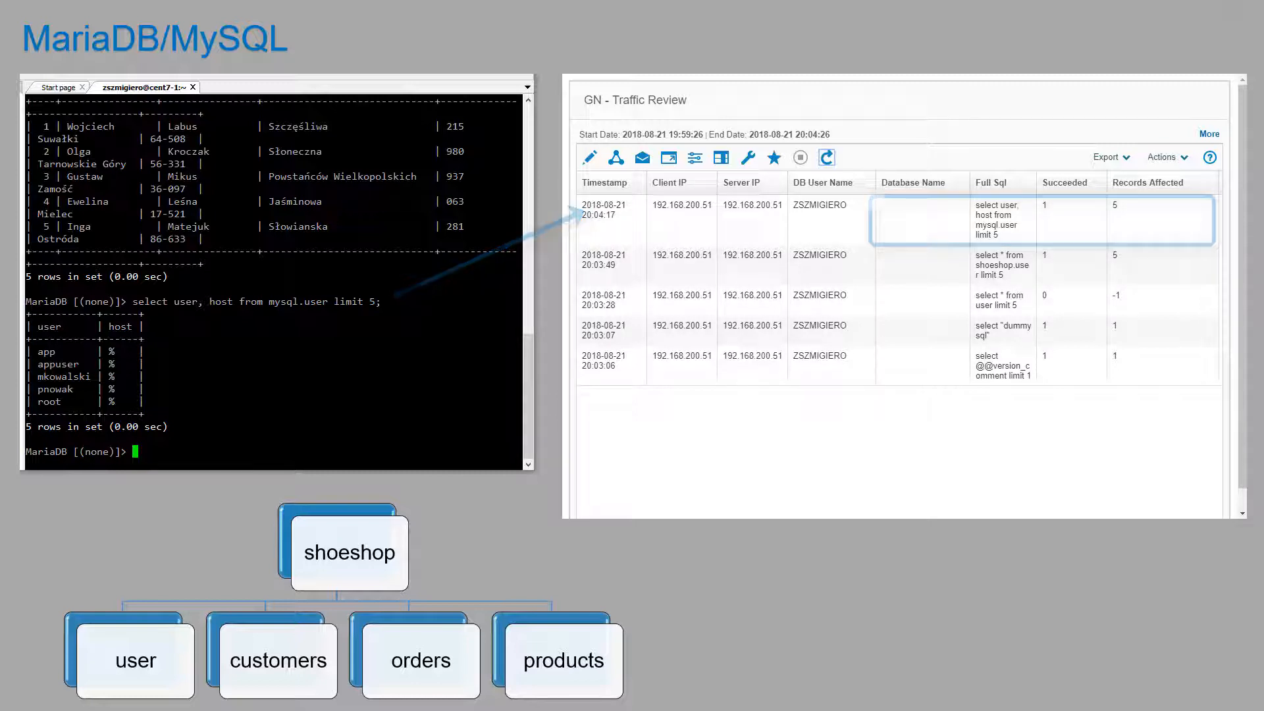
pyautogui.write('use shoeshop;')
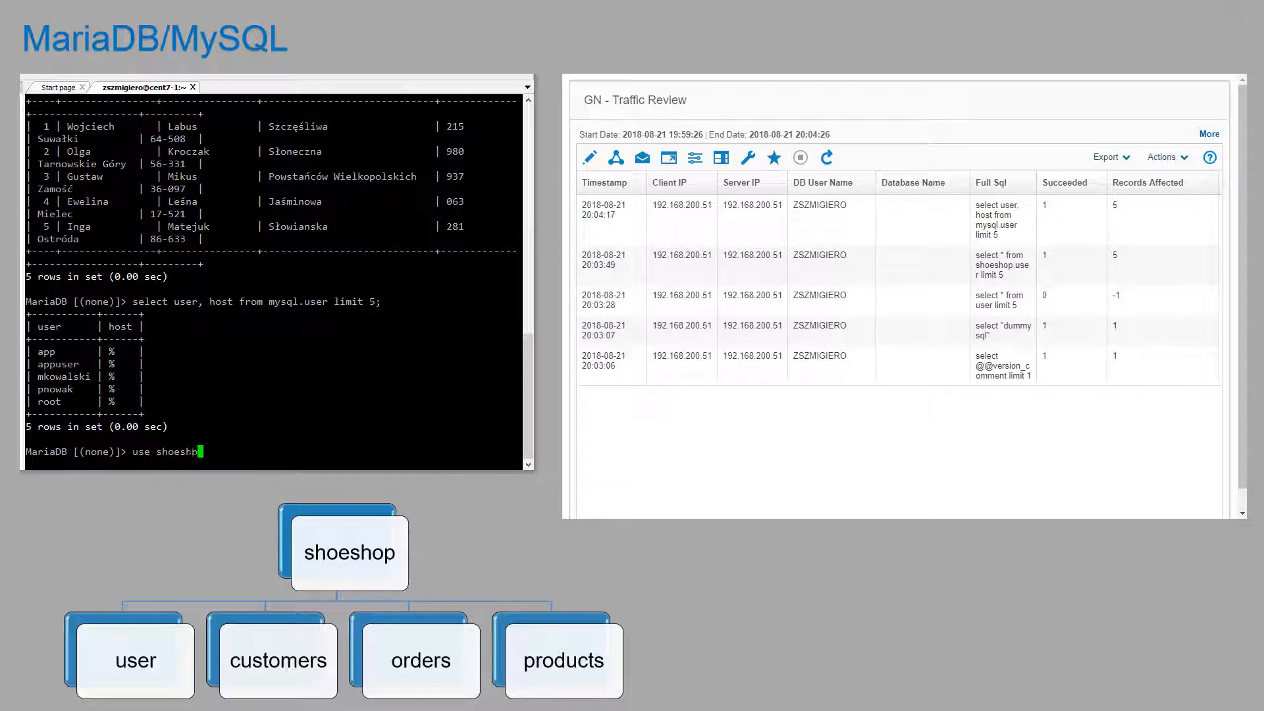
pyautogui.press('Return')
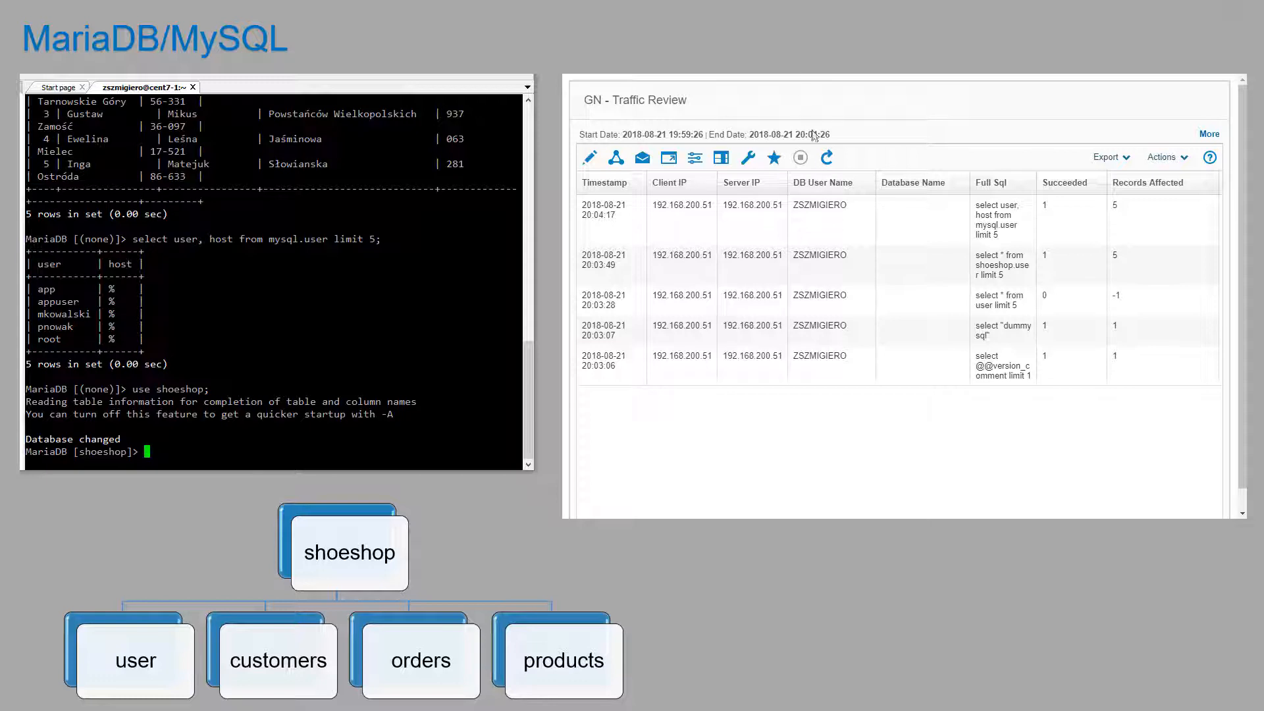
# Step: Run the unqualified select * from user limit 5; in shoeshop and refresh Traffic Review
pyautogui.click(827, 158)
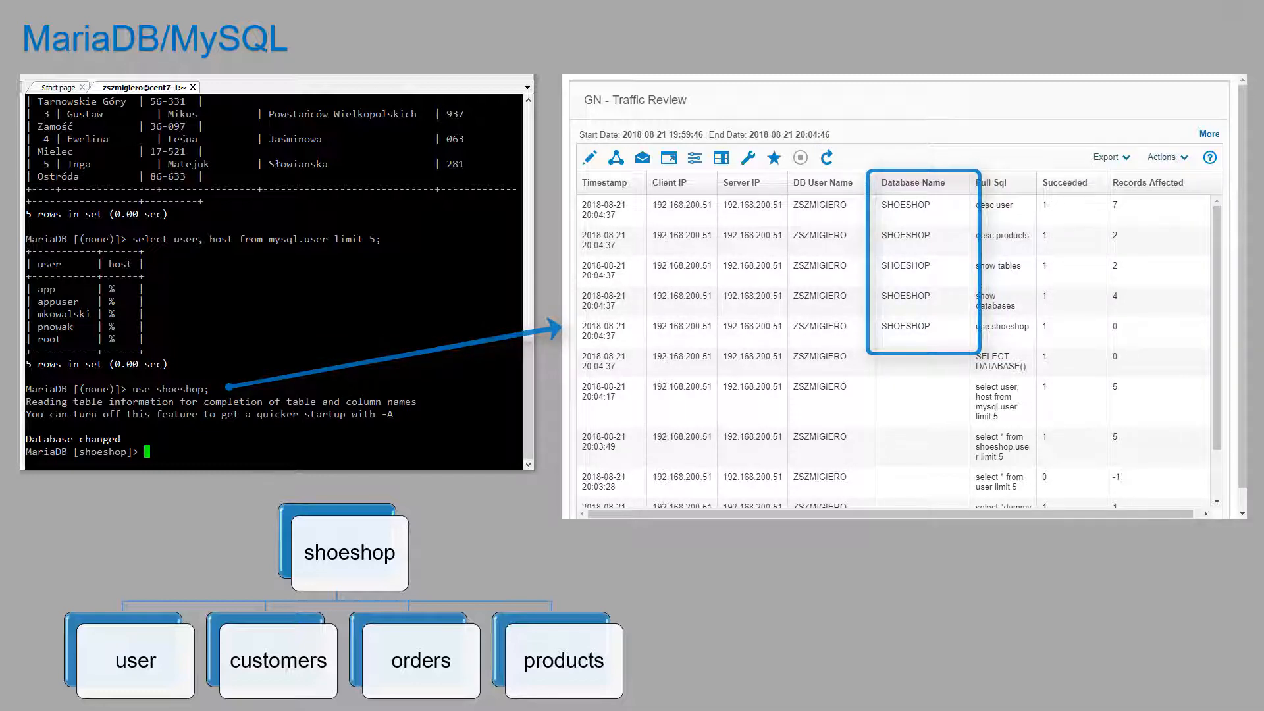
pyautogui.write('select * from shoeshop.user limit 5;')
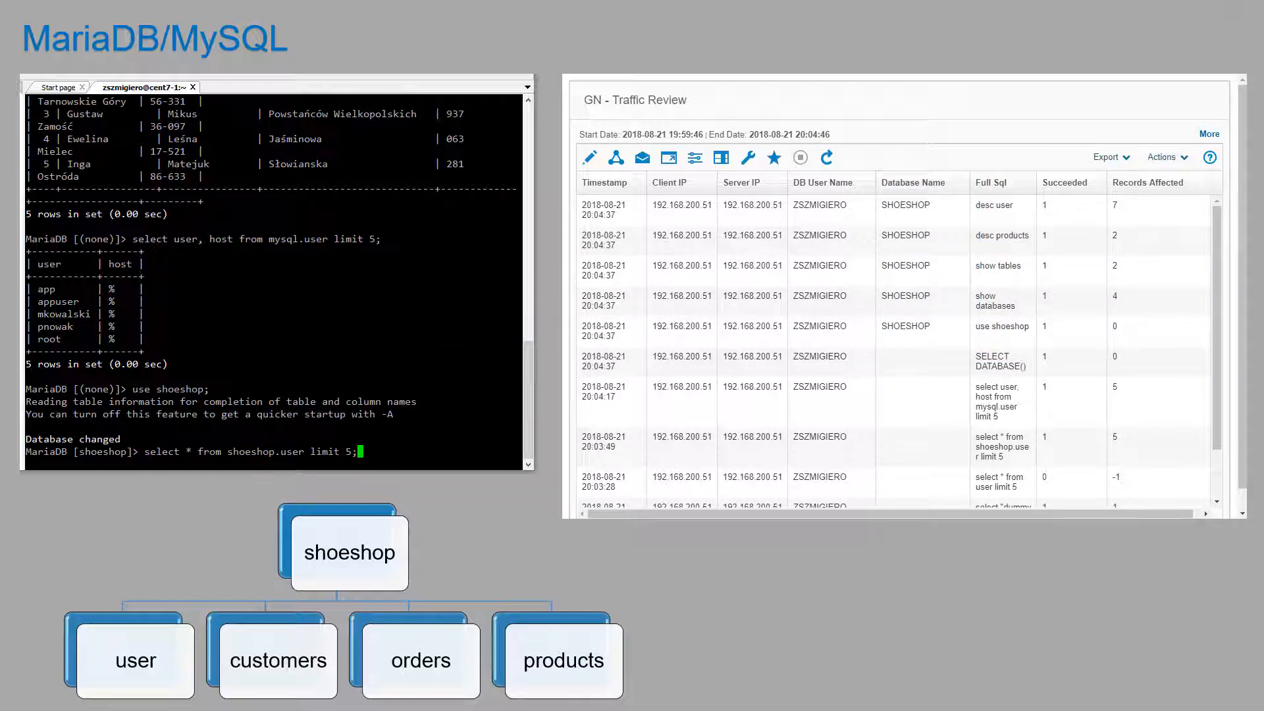
pyautogui.press('Left')
pyautogui.press('Left')
pyautogui.press('Left')
pyautogui.press('Left')
pyautogui.press('Left')
pyautogui.press('Left')
pyautogui.press('Left')
pyautogui.press('Left')
pyautogui.press('Left')
pyautogui.press('Left')
pyautogui.press('Left')
pyautogui.press('Left')
pyautogui.press('Left')
pyautogui.press('BackSpace')
pyautogui.press('BackSpace')
pyautogui.press('BackSpace')
pyautogui.press('BackSpace')
pyautogui.press('BackSpace')
pyautogui.press('BackSpace')
pyautogui.press('BackSpace')
pyautogui.press('BackSpace')
pyautogui.press('BackSpace')
pyautogui.press('Return')
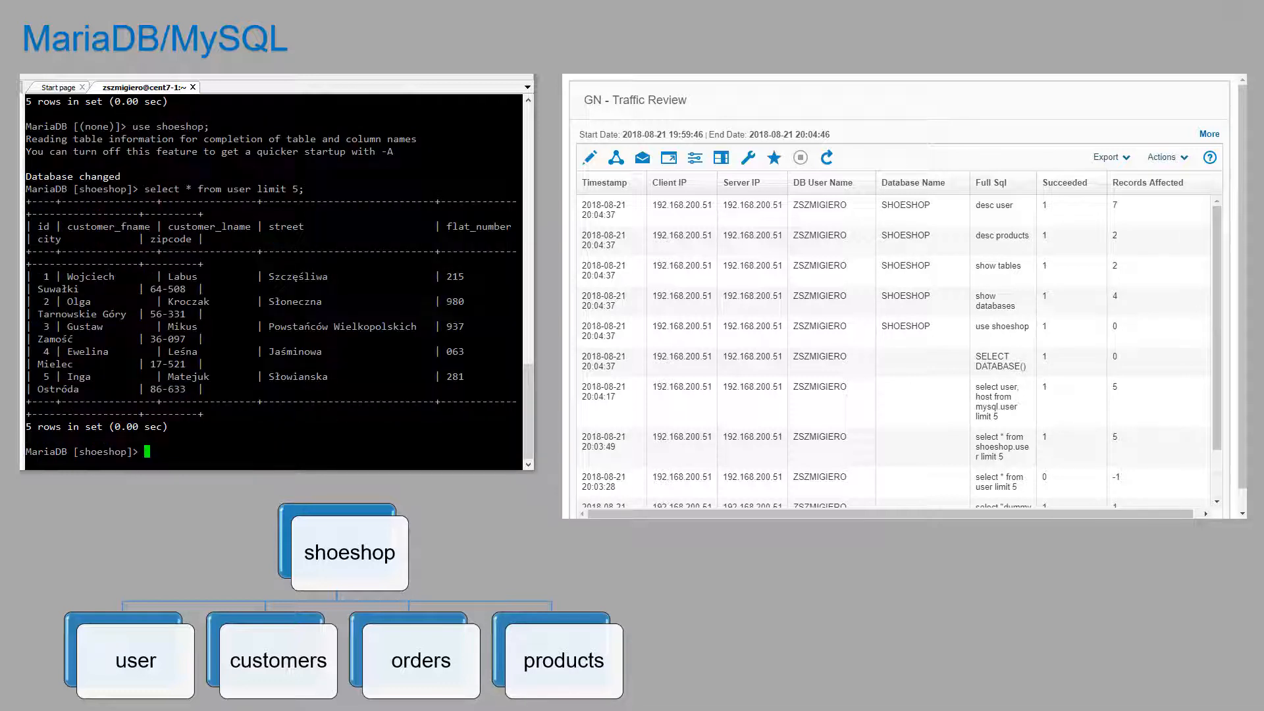
pyautogui.click(822, 164)
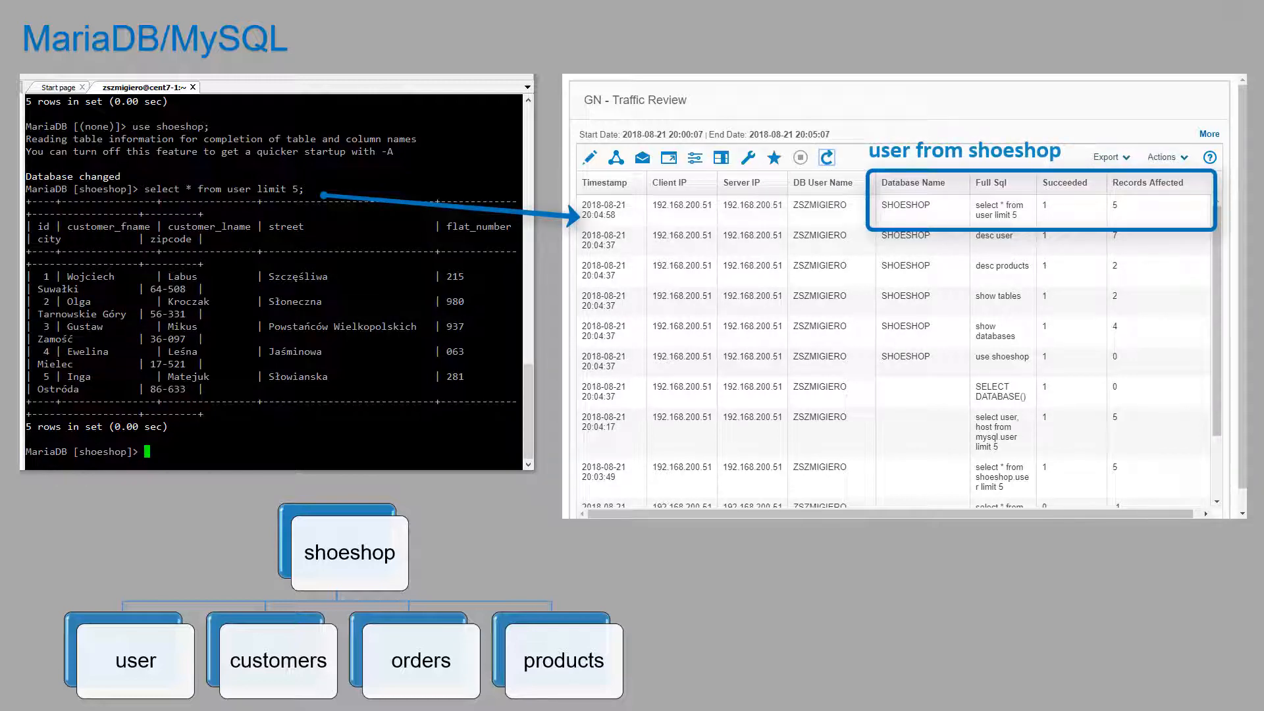
# Step: Rerun the mysql.user user, host query and refresh Traffic Review to see it under SHOESHOP
pyautogui.press('Up')
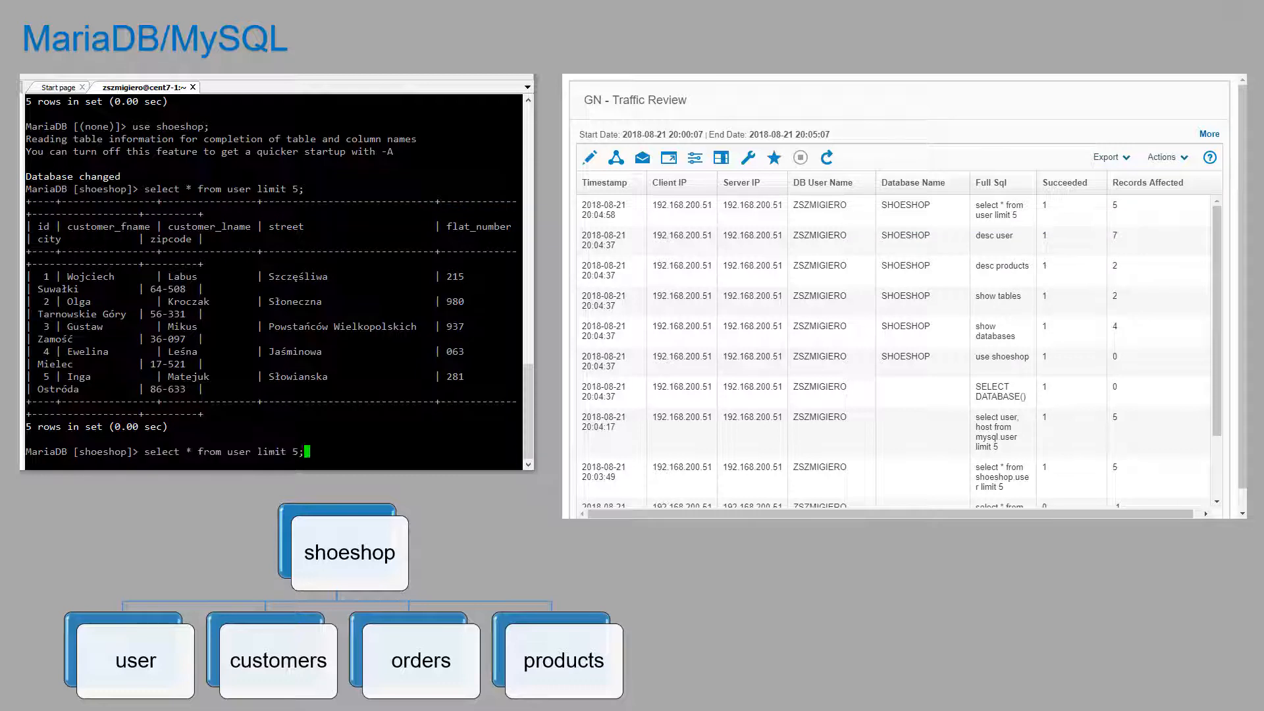
pyautogui.press('Up')
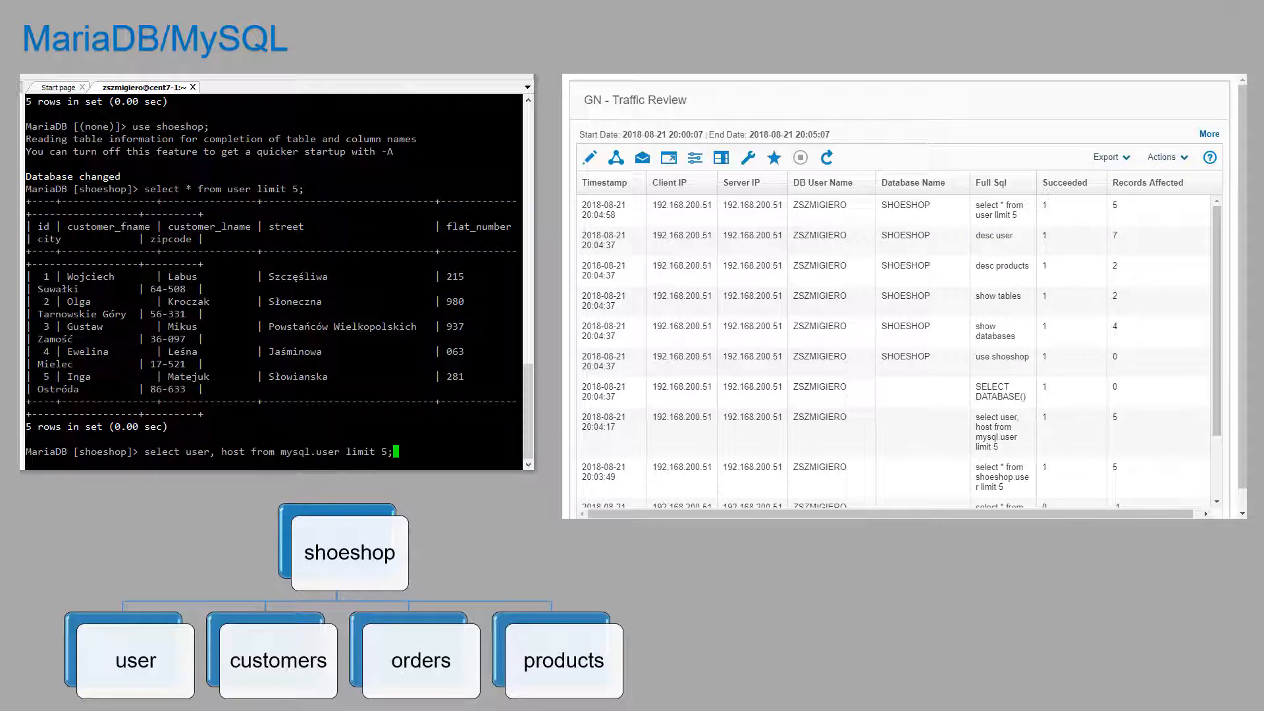
pyautogui.press('Return')
pyautogui.click(826, 158)
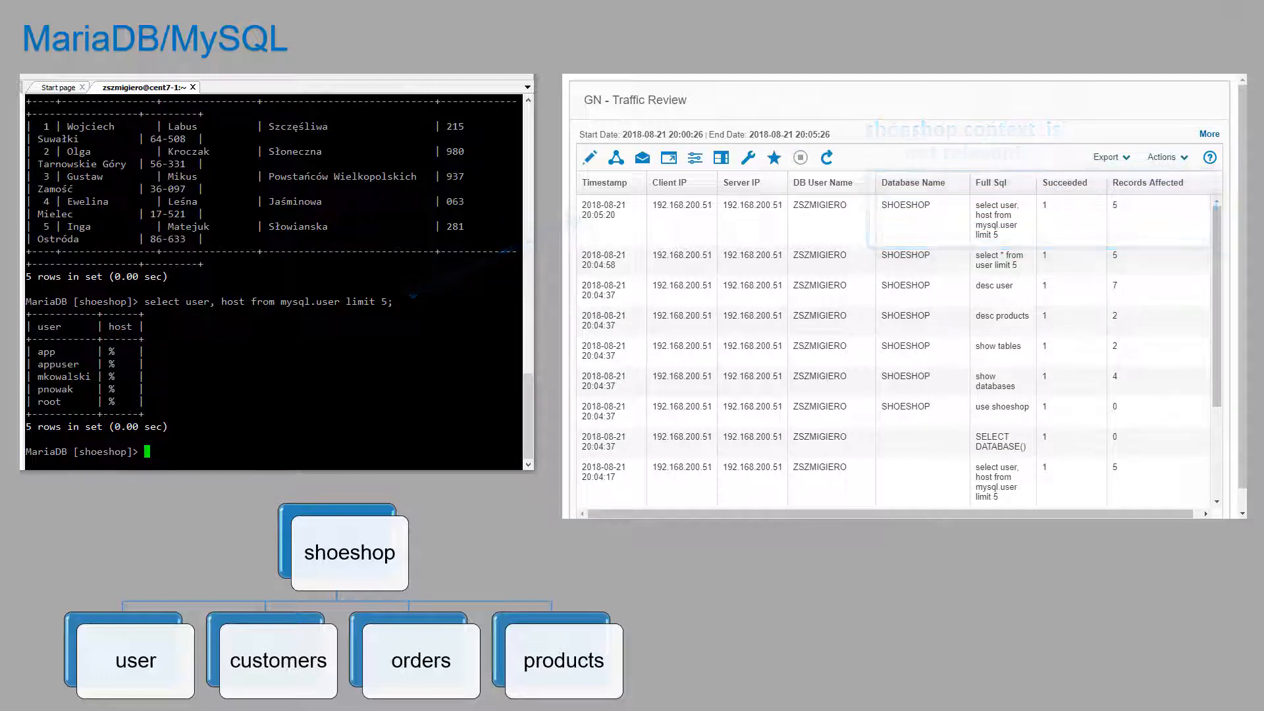
# Step: Run a join of mysql.user a and user b selecting a.user, a.host, b.id
pyautogui.press('Up')
pyautogui.press('Left')
pyautogui.press('Left')
pyautogui.press('Left')
pyautogui.press('Left')
pyautogui.press('Left')
pyautogui.press('Left')
pyautogui.press('Left')
pyautogui.press('Left')
pyautogui.press('Left')
pyautogui.press('Left')
pyautogui.press('Left')
pyautogui.press('Left')
pyautogui.press('Left')
pyautogui.press('Left')
pyautogui.press('Left')
pyautogui.press('Left')
pyautogui.press('Left')
pyautogui.press('Left')
pyautogui.press('Left')
pyautogui.press('Left')
pyautogui.press('Left')
pyautogui.press('Left')
pyautogui.press('Left')
pyautogui.press('Left')
pyautogui.press('Left')
pyautogui.press('Left')
pyautogui.press('Left')
pyautogui.press('Left')
pyautogui.press('Left')
pyautogui.press('Left')
pyautogui.press('Left')
pyautogui.press('Left')
pyautogui.press('Left')
pyautogui.press('Left')
pyautogui.press('Left')
pyautogui.write('a.')
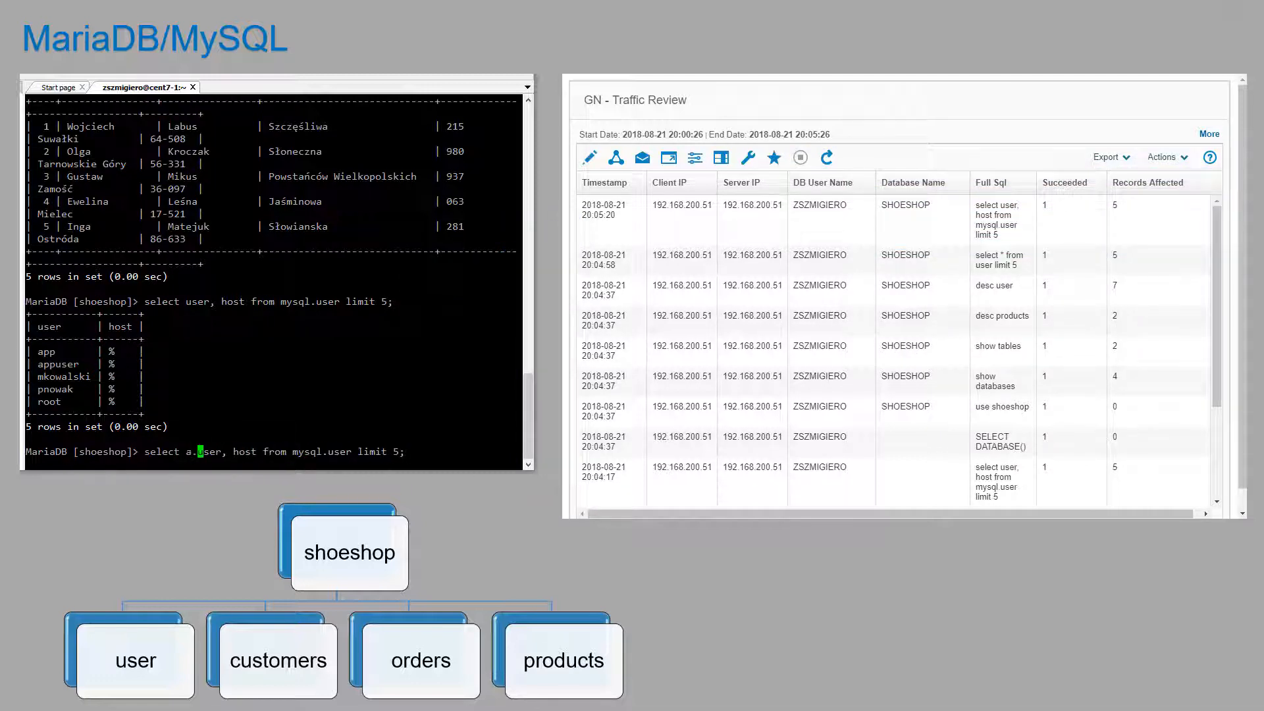
pyautogui.press('Right')
pyautogui.press('Right')
pyautogui.press('Right')
pyautogui.press('Right')
pyautogui.press('Right')
pyautogui.press('Right')
pyautogui.write('a.')
pyautogui.press('Right')
pyautogui.press('Right')
pyautogui.press('Right')
pyautogui.press('Right')
pyautogui.write(', b.id')
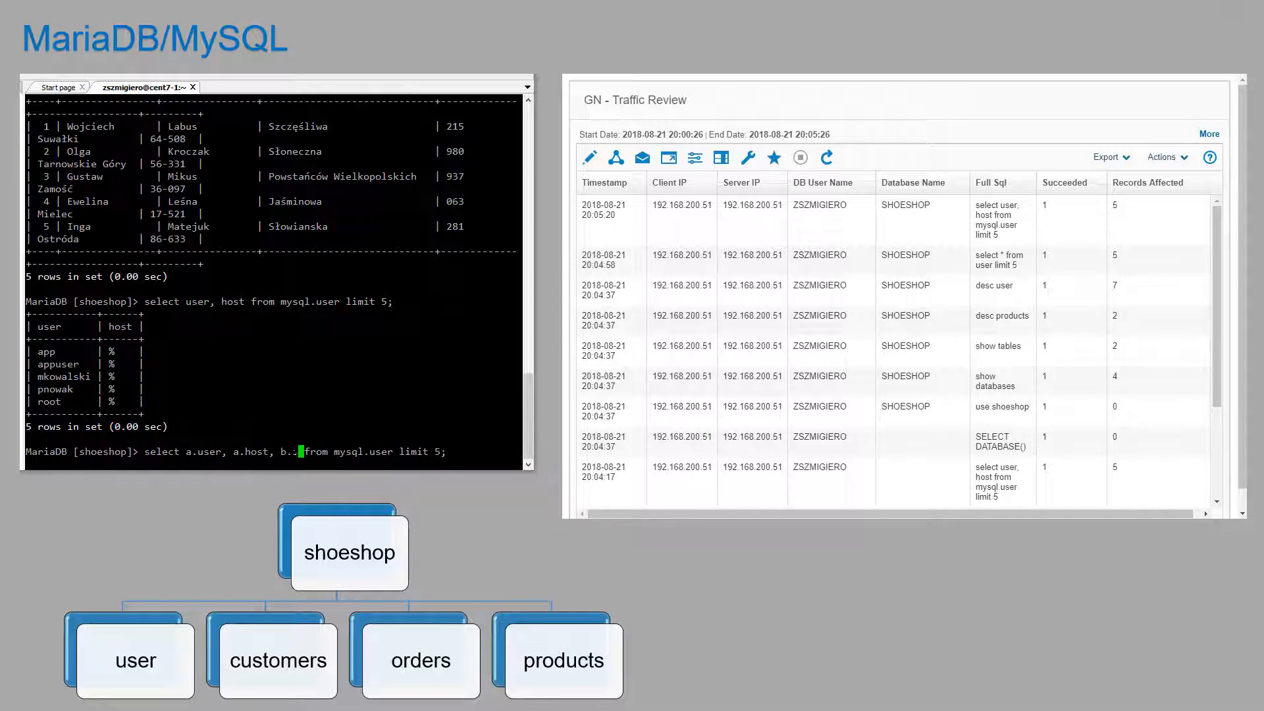
pyautogui.press('Right')
pyautogui.press('Right')
pyautogui.press('Right')
pyautogui.press('Right')
pyautogui.press('Right')
pyautogui.press('Right')
pyautogui.press('Right')
pyautogui.press('Right')
pyautogui.press('Right')
pyautogui.press('Right')
pyautogui.press('Right')
pyautogui.press('Right')
pyautogui.press('Right')
pyautogui.press('Right')
pyautogui.press('Right')
pyautogui.write('a, user b')
pyautogui.press('Return')
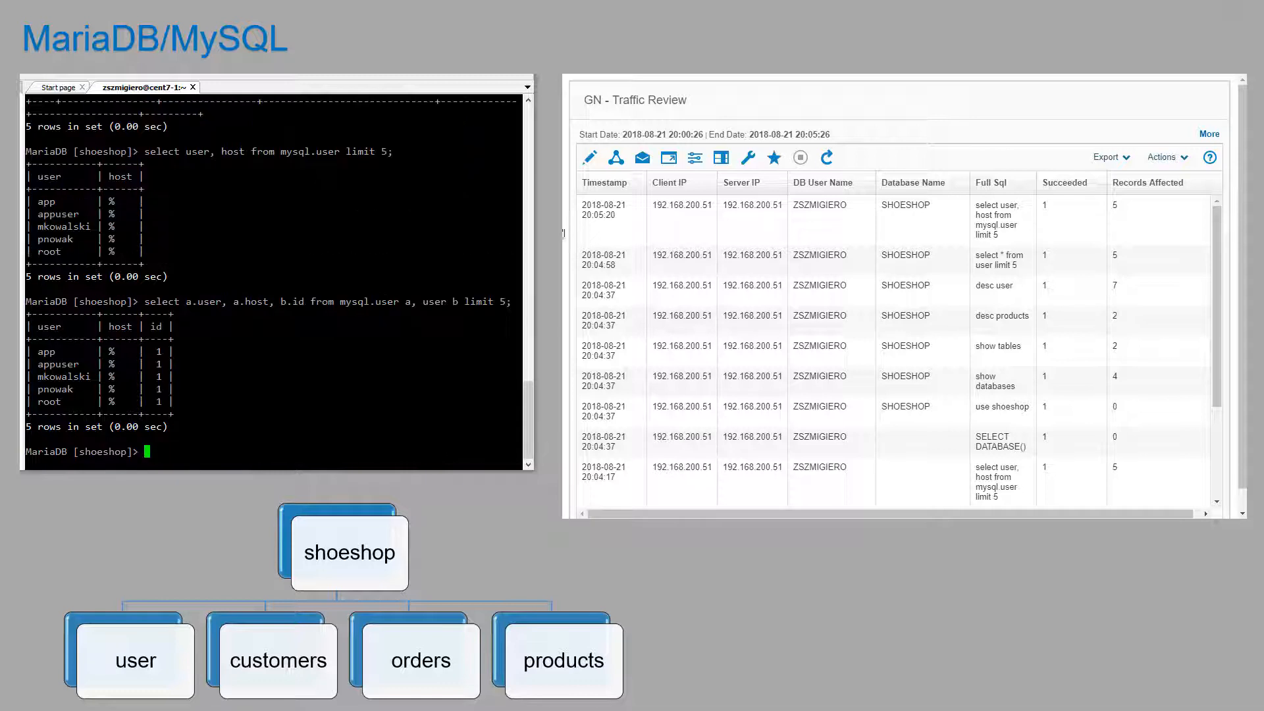
# Step: Refresh Traffic Review for the join and switch the session to the mysql database
pyautogui.click(827, 158)
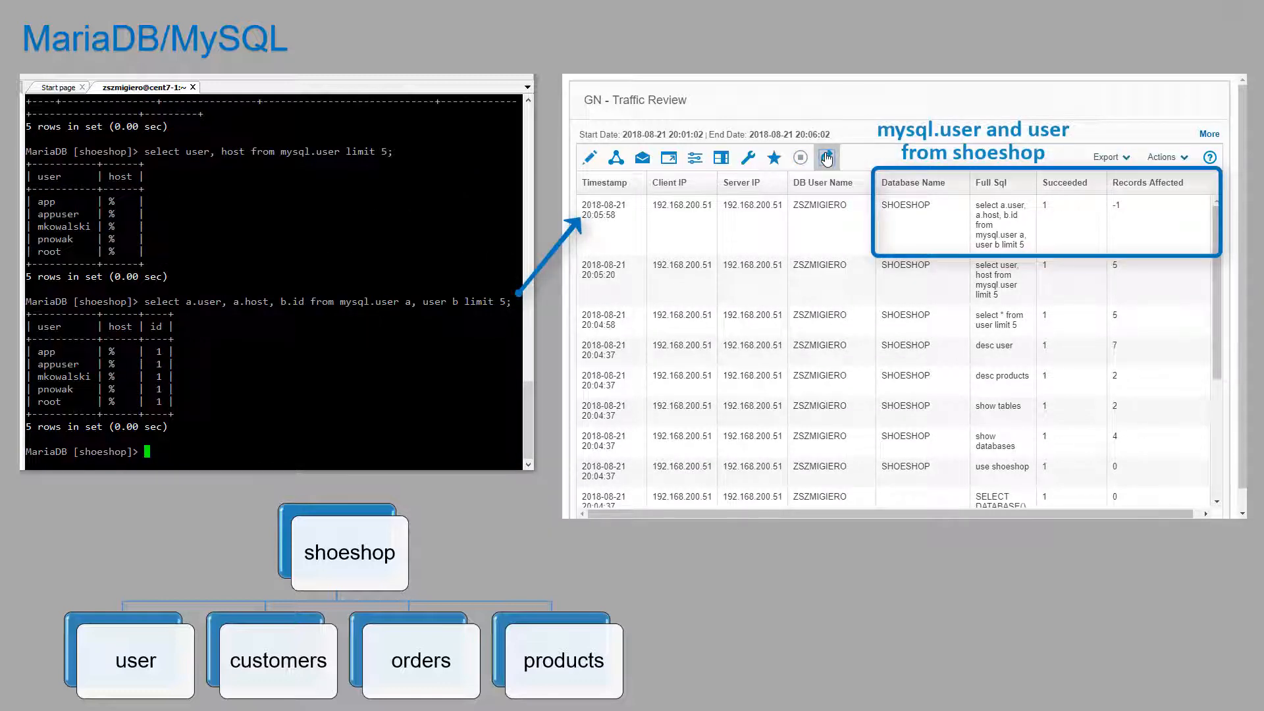
pyautogui.click(827, 158)
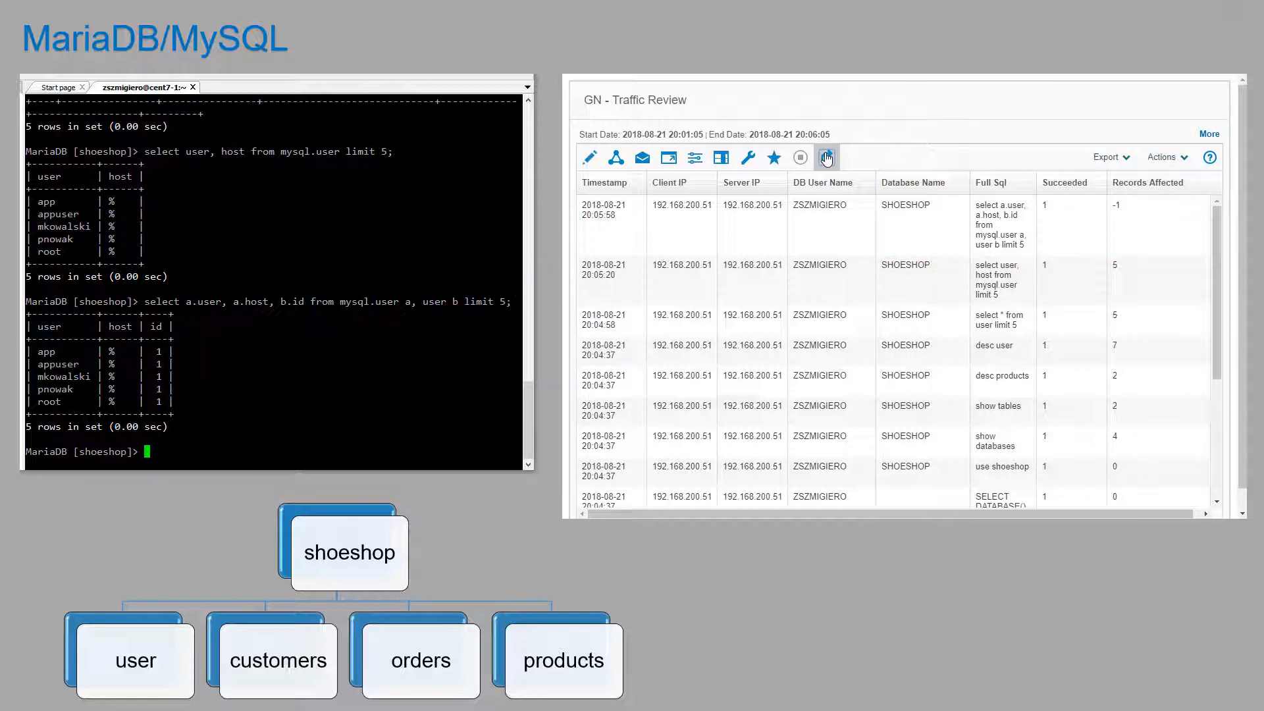
pyautogui.write('use m')
pyautogui.click(827, 158)
pyautogui.write('ysql;')
pyautogui.press('Return')
# Step: Rerun the join using shoeshop.user b, refresh Traffic Review, and exit MariaDB
pyautogui.press('Up')
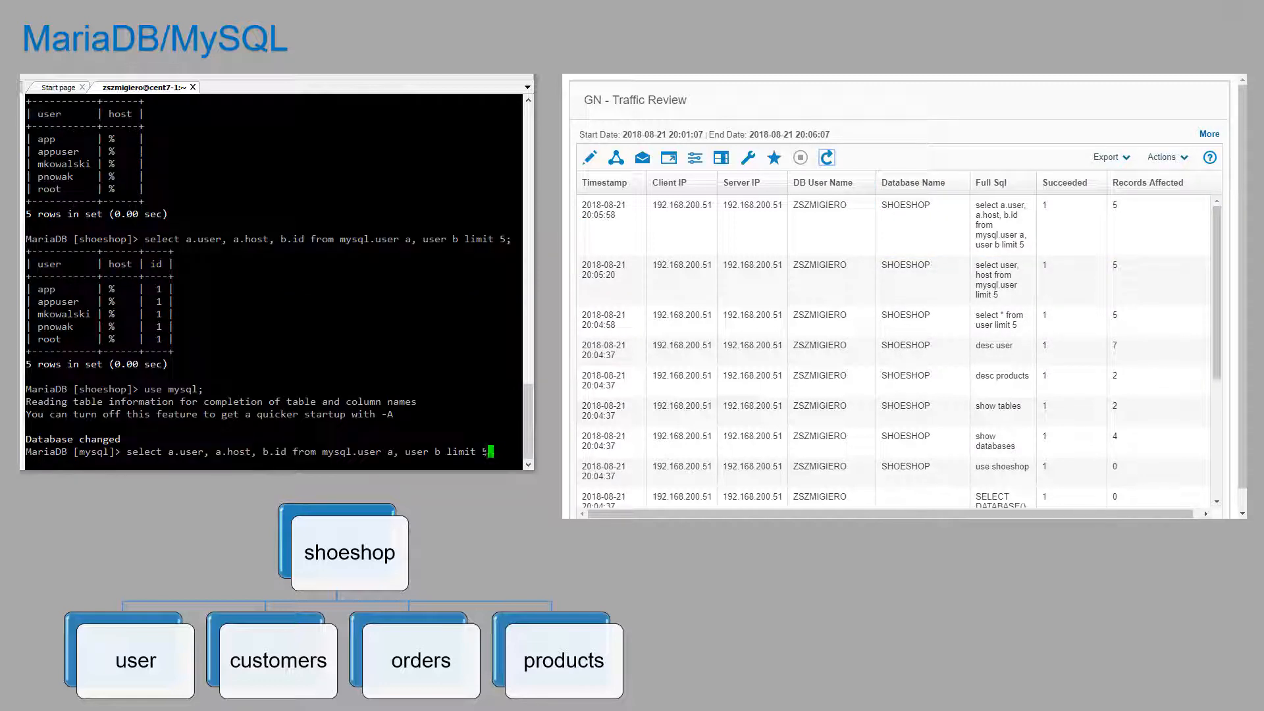
pyautogui.press('Left')
pyautogui.press('Left')
pyautogui.press('Left')
pyautogui.press('Left')
pyautogui.press('Left')
pyautogui.press('Left')
pyautogui.press('Left')
pyautogui.press('Left')
pyautogui.press('Left')
pyautogui.press('Left')
pyautogui.press('Left')
pyautogui.press('Left')
pyautogui.press('Left')
pyautogui.press('Left')
pyautogui.write('shoeshop.')
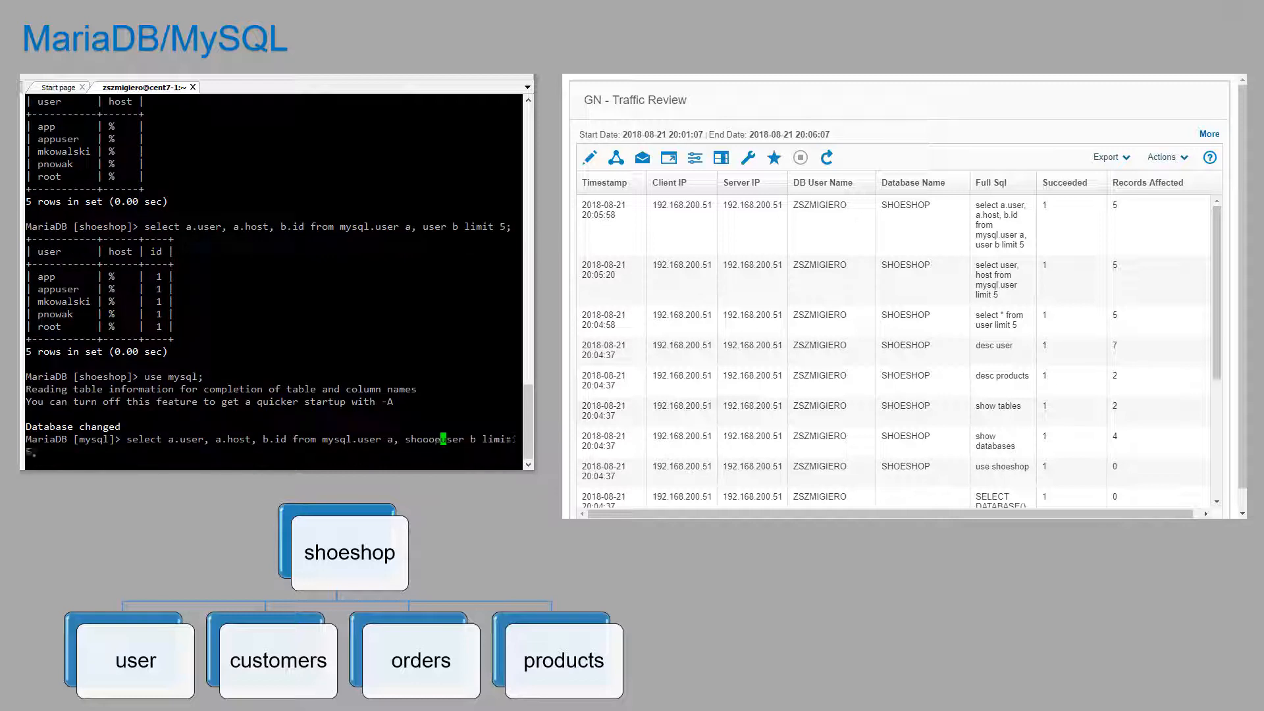
pyautogui.press('Left')
pyautogui.press('Left')
pyautogui.press('Left')
pyautogui.press('Left')
pyautogui.press('Left')
pyautogui.press('Left')
pyautogui.press('Left')
pyautogui.press('Left')
pyautogui.press('Left')
pyautogui.press('Left')
pyautogui.press('Left')
pyautogui.press('Left')
pyautogui.press('Left')
pyautogui.press('Left')
pyautogui.press('Left')
pyautogui.press('Left')
pyautogui.press('Left')
pyautogui.press('BackSpace')
pyautogui.press('BackSpace')
pyautogui.press('BackSpace')
pyautogui.press('BackSpace')
pyautogui.press('BackSpace')
pyautogui.press('BackSpace')
pyautogui.press('Left')
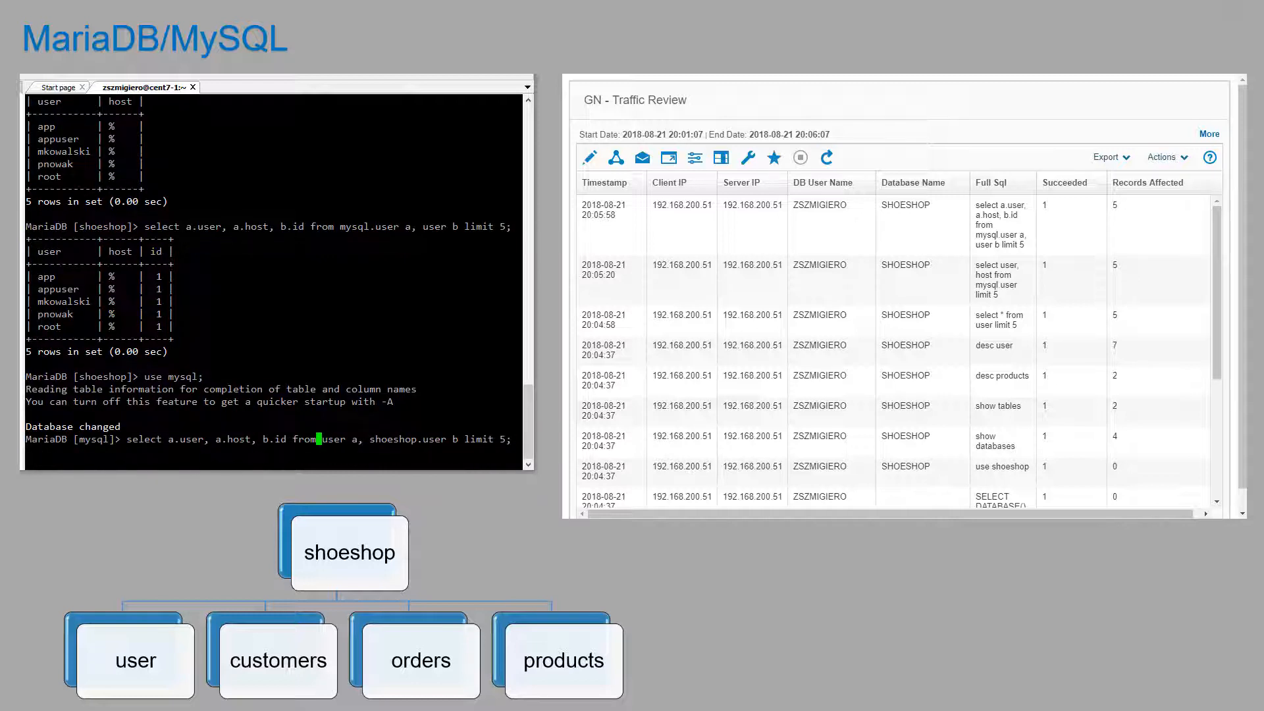
pyautogui.press('Return')
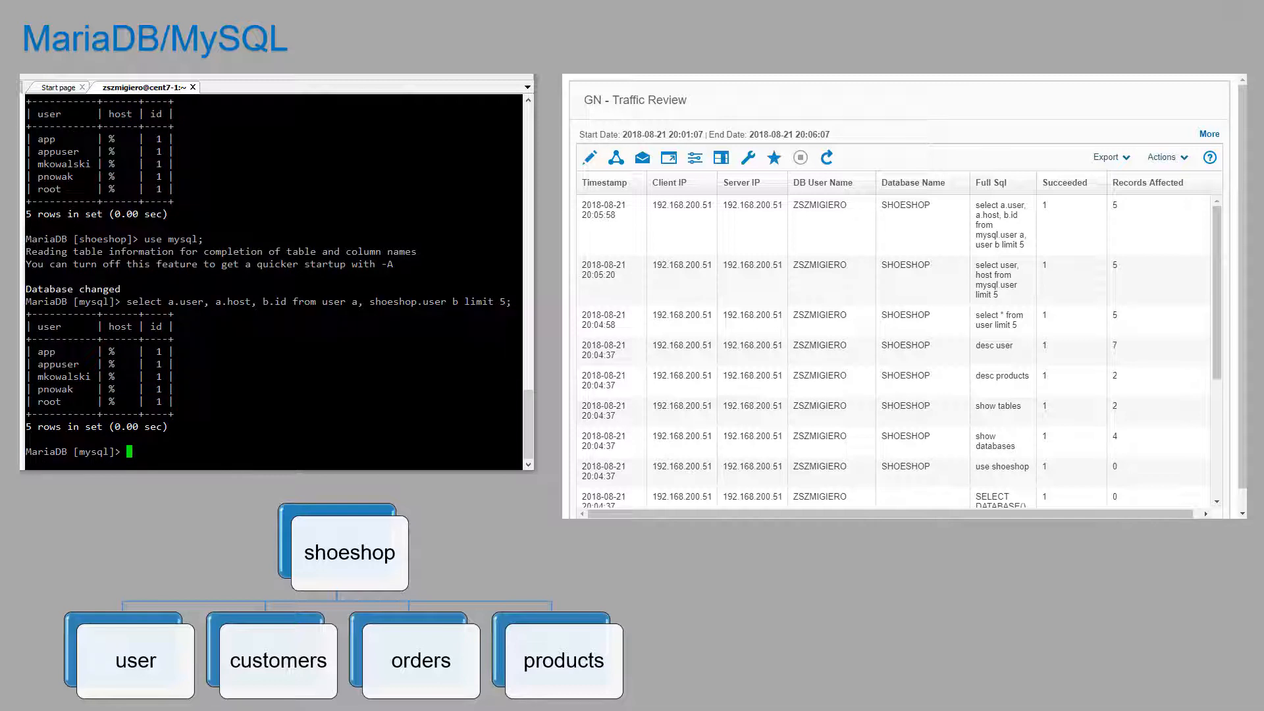
pyautogui.click(825, 158)
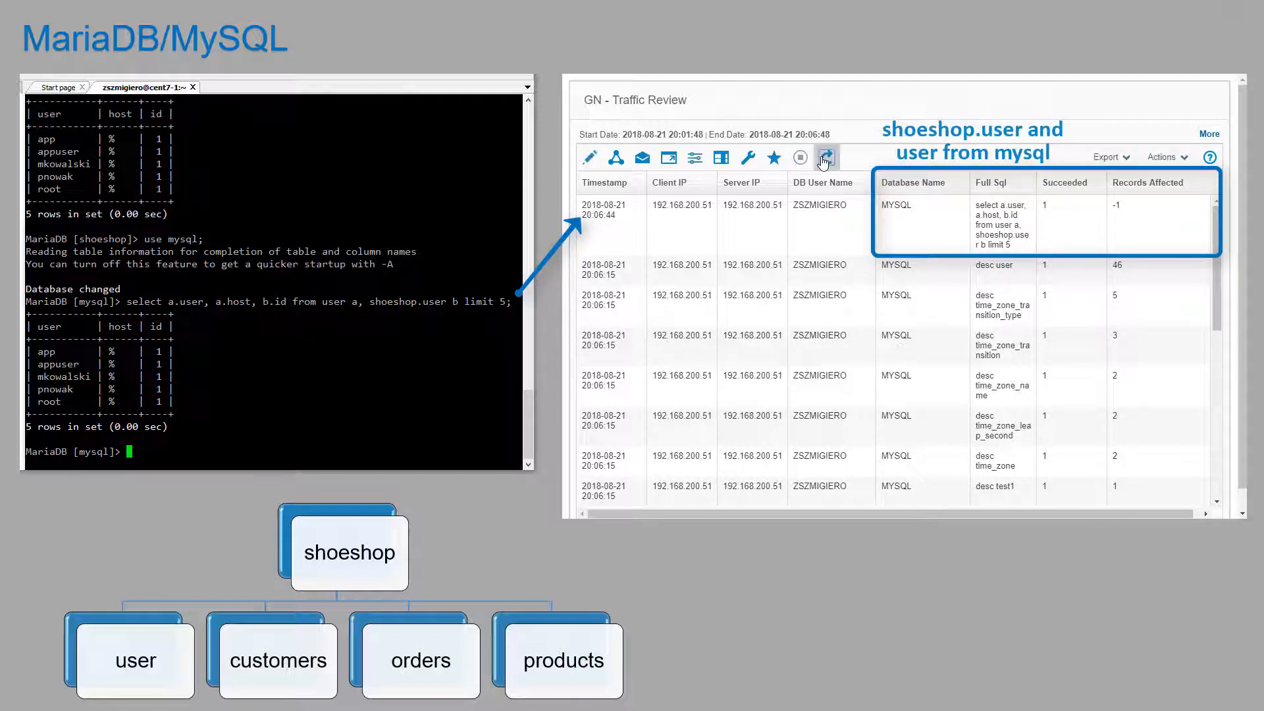
pyautogui.write('exi')
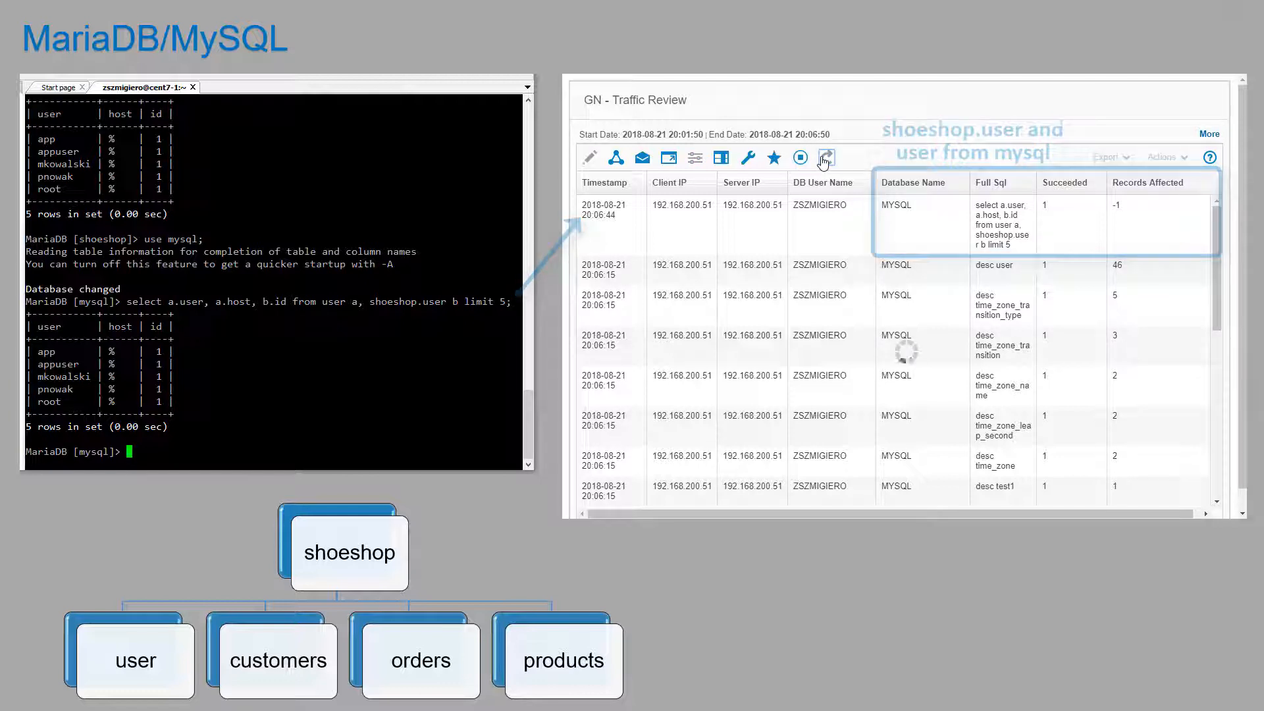
pyautogui.write('t')
pyautogui.press('Return')
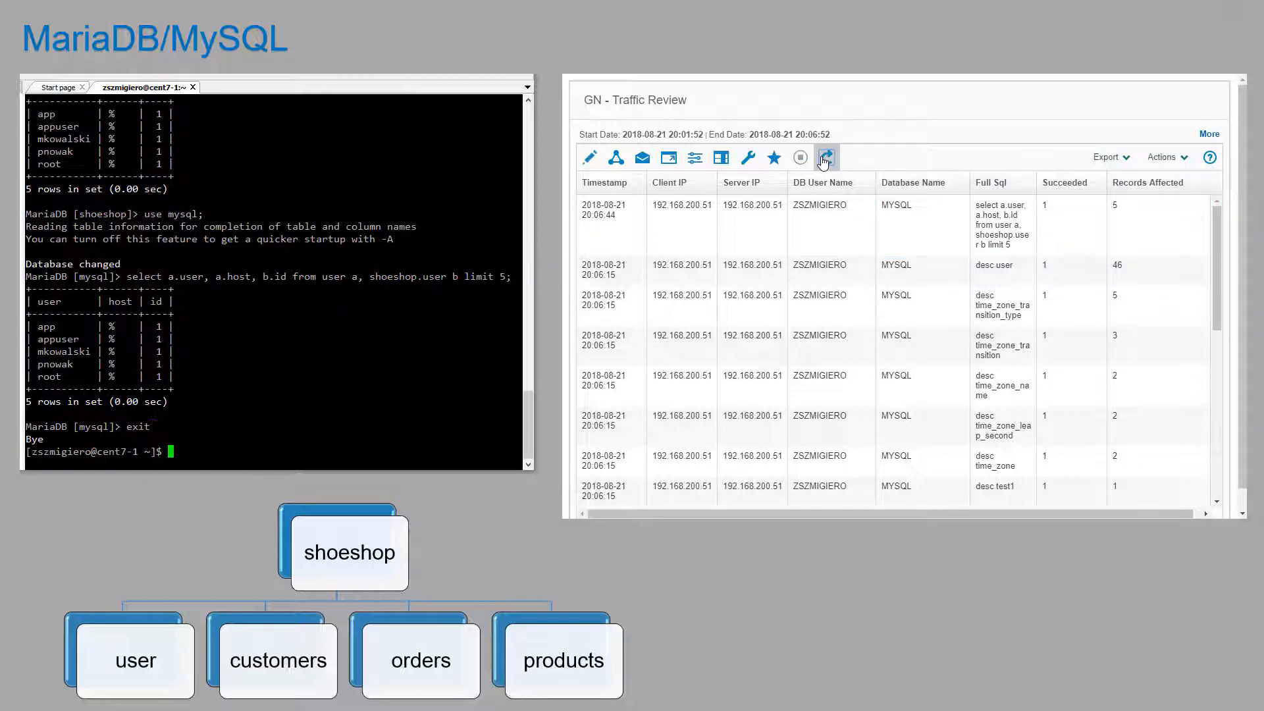
# Step: Log in with the mysql client to the shoeshop database on 192.168.200.51
pyautogui.press('Return')
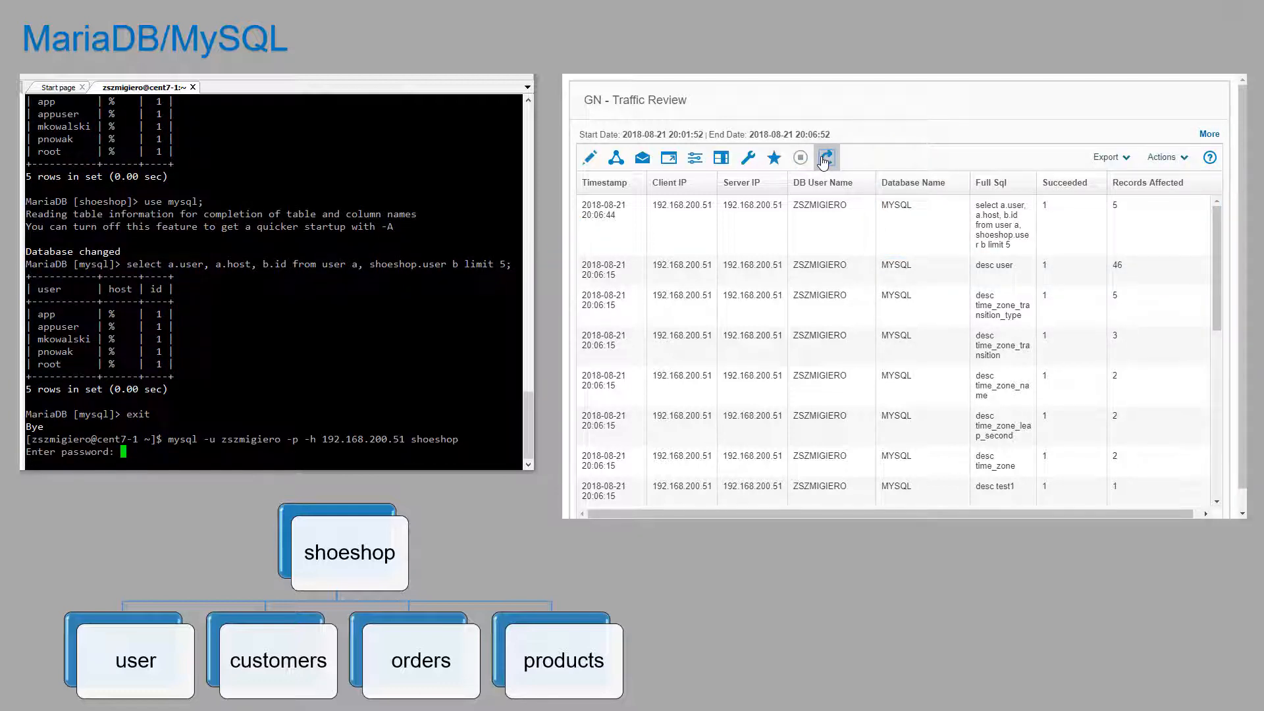
pyautogui.press('Return')
pyautogui.press('Up')
pyautogui.press('Return')
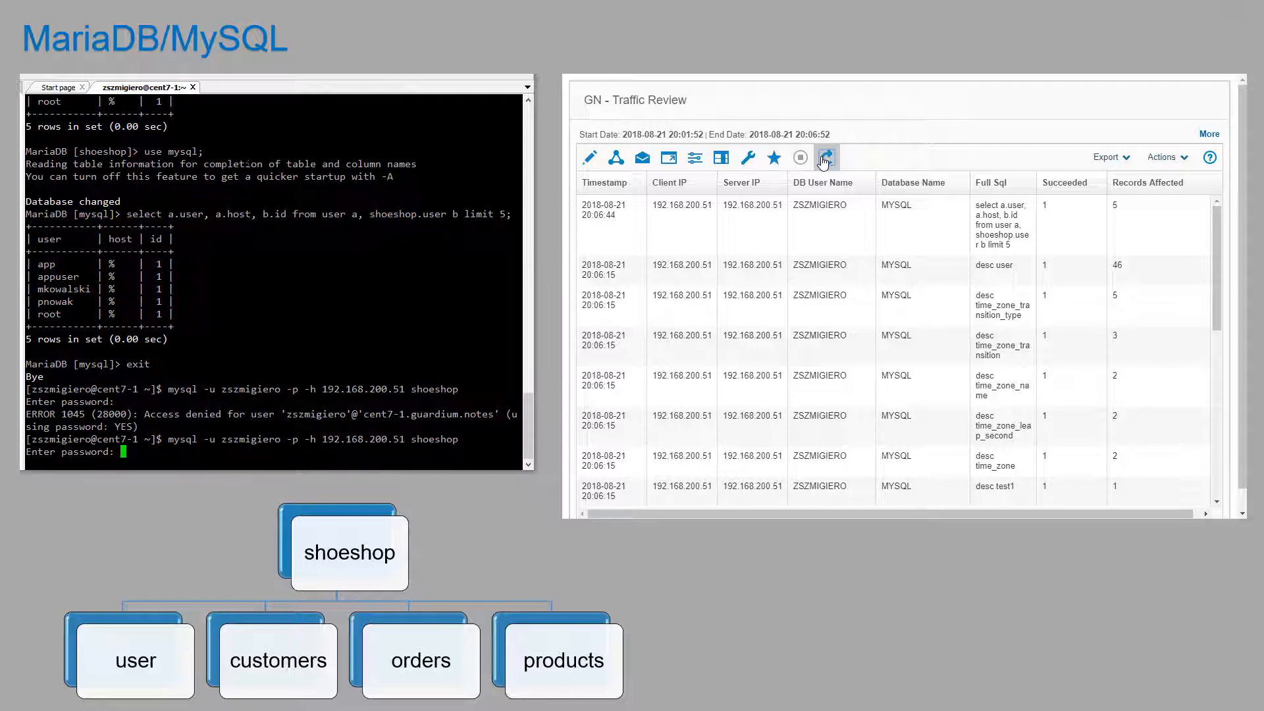
pyautogui.press('Return')
pyautogui.press('Up')
pyautogui.press('Return')
pyautogui.press('Return')
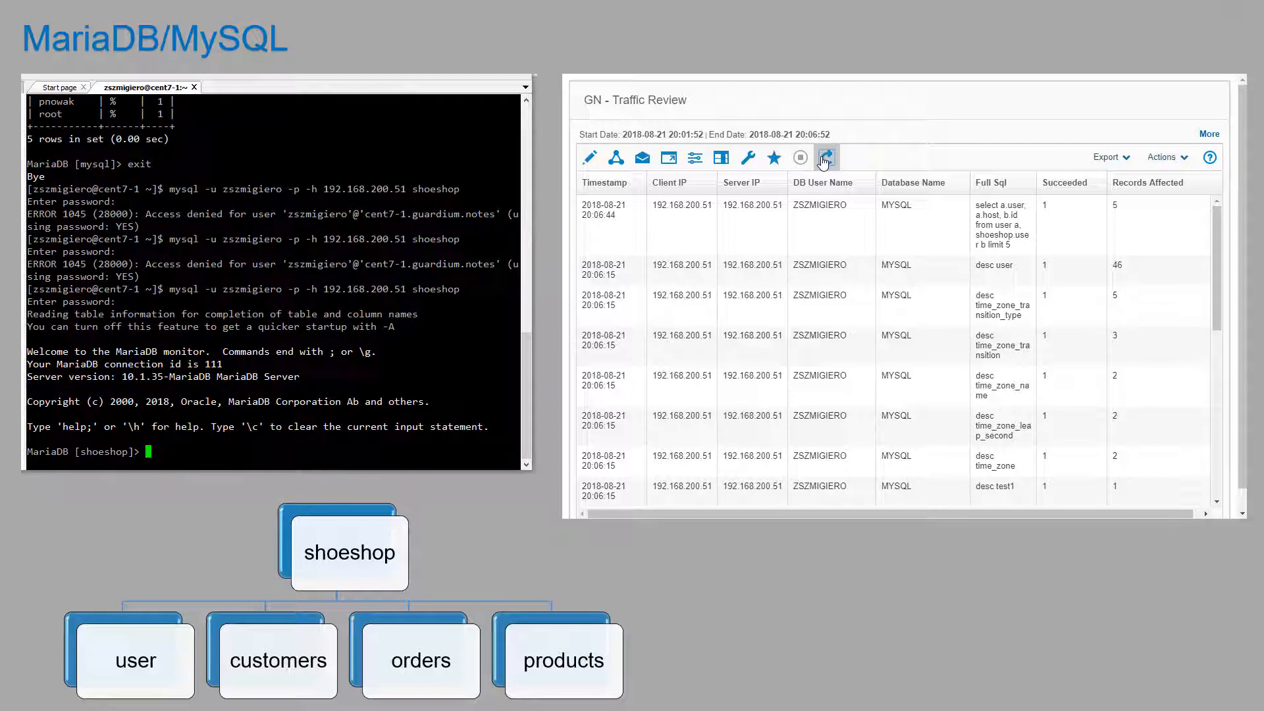
# Step: Run select * from user limit 5; and refresh GN - Traffic Review to list it under SHOESHOP
pyautogui.write('select * from user limit 5;')
pyautogui.press('Return')
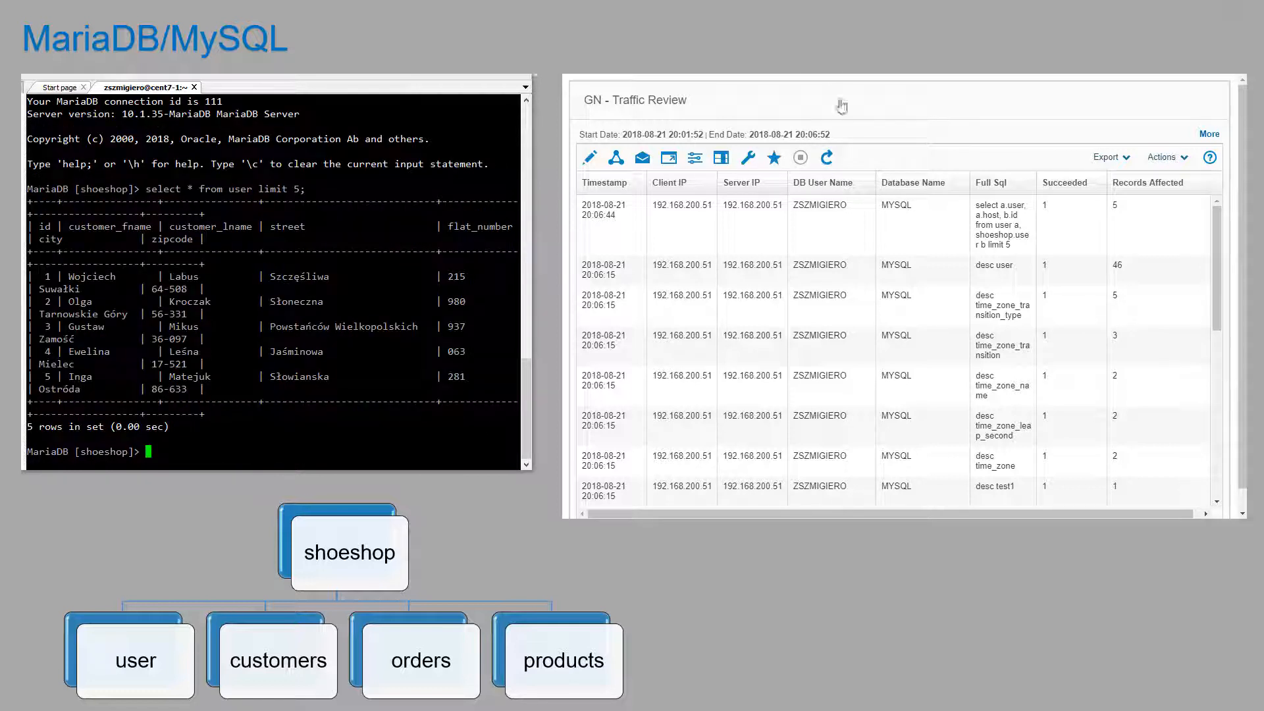
pyautogui.click(826, 159)
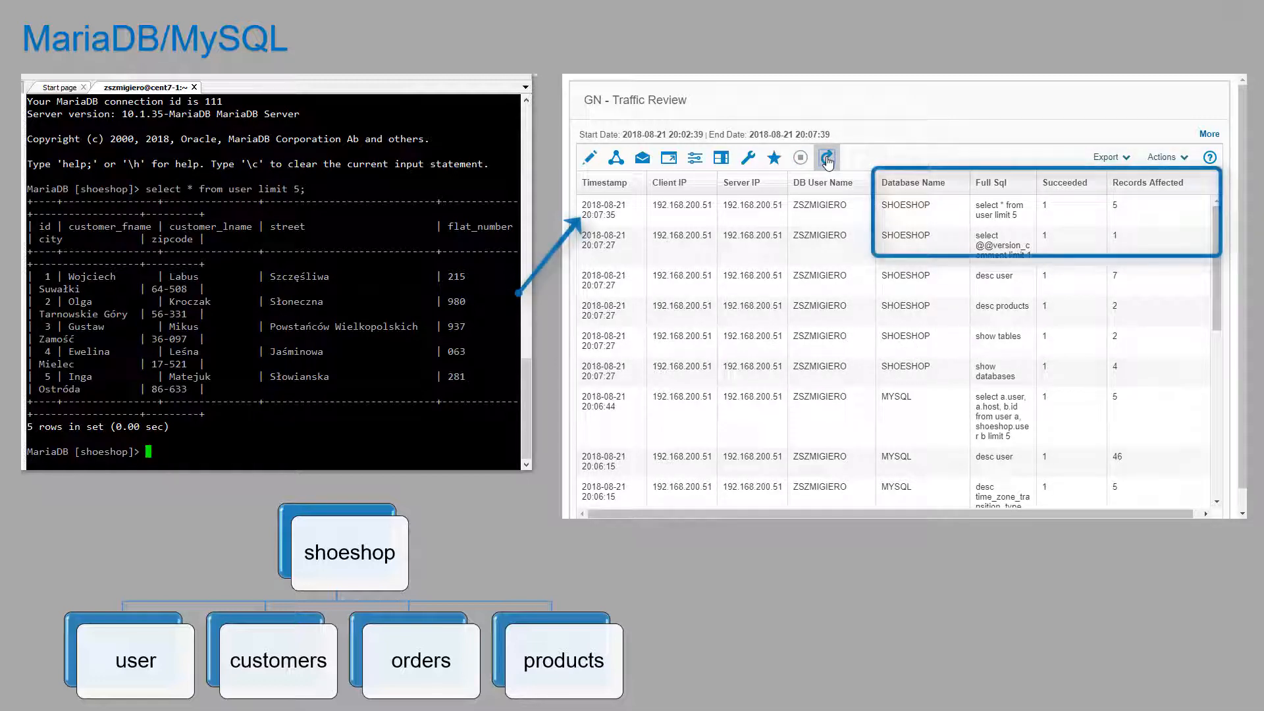
pyautogui.click(827, 158)
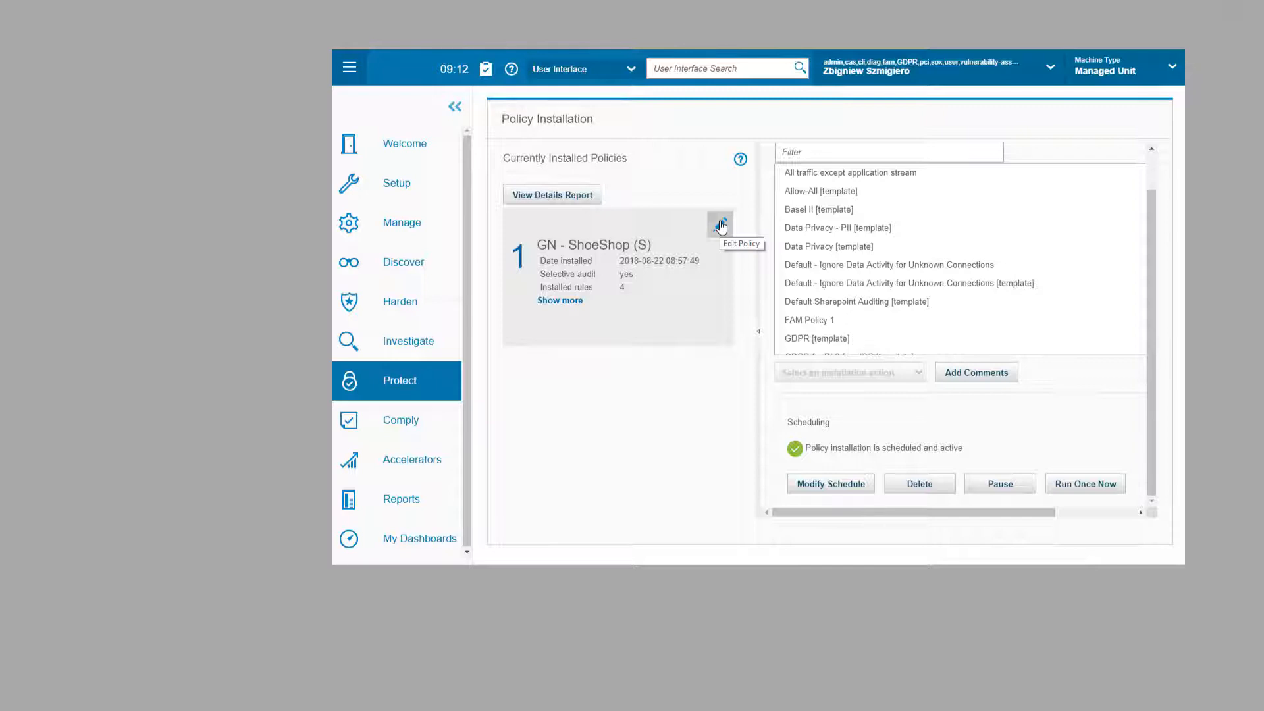
# Step: Add an access rule described DML's out APPUSER with category Access and severity HIGH
pyautogui.click(721, 226)
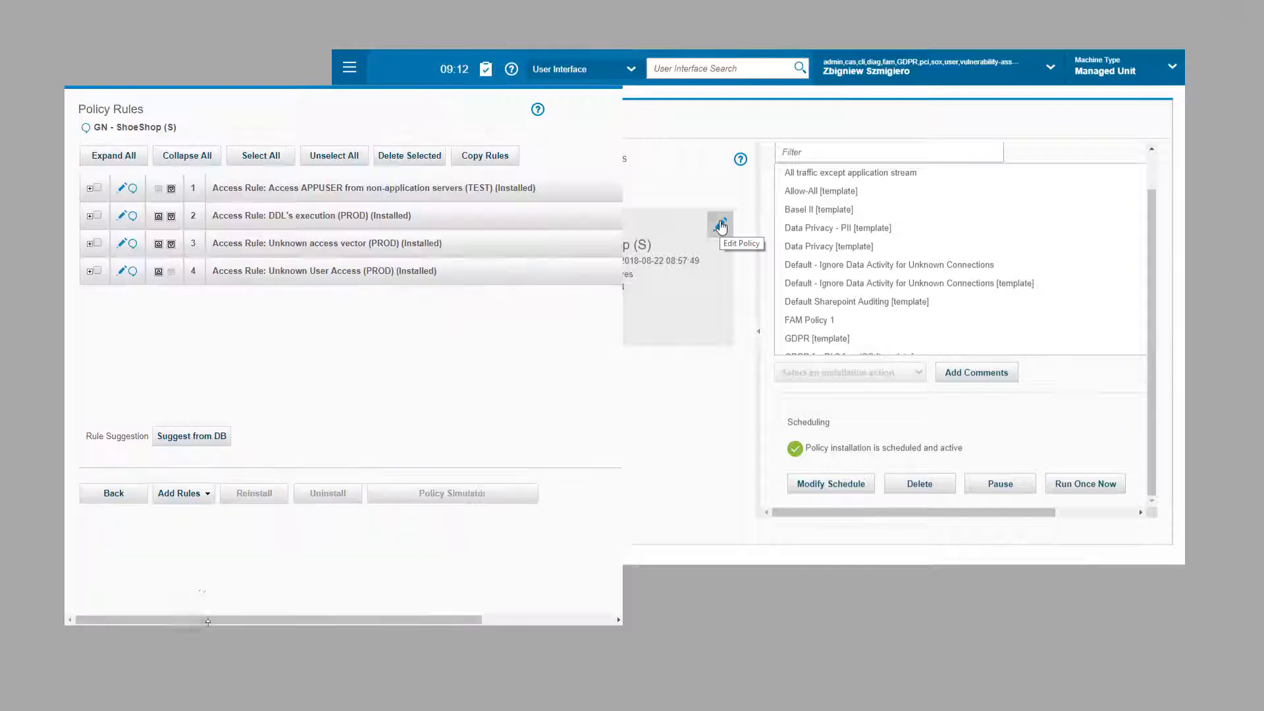
pyautogui.click(197, 499)
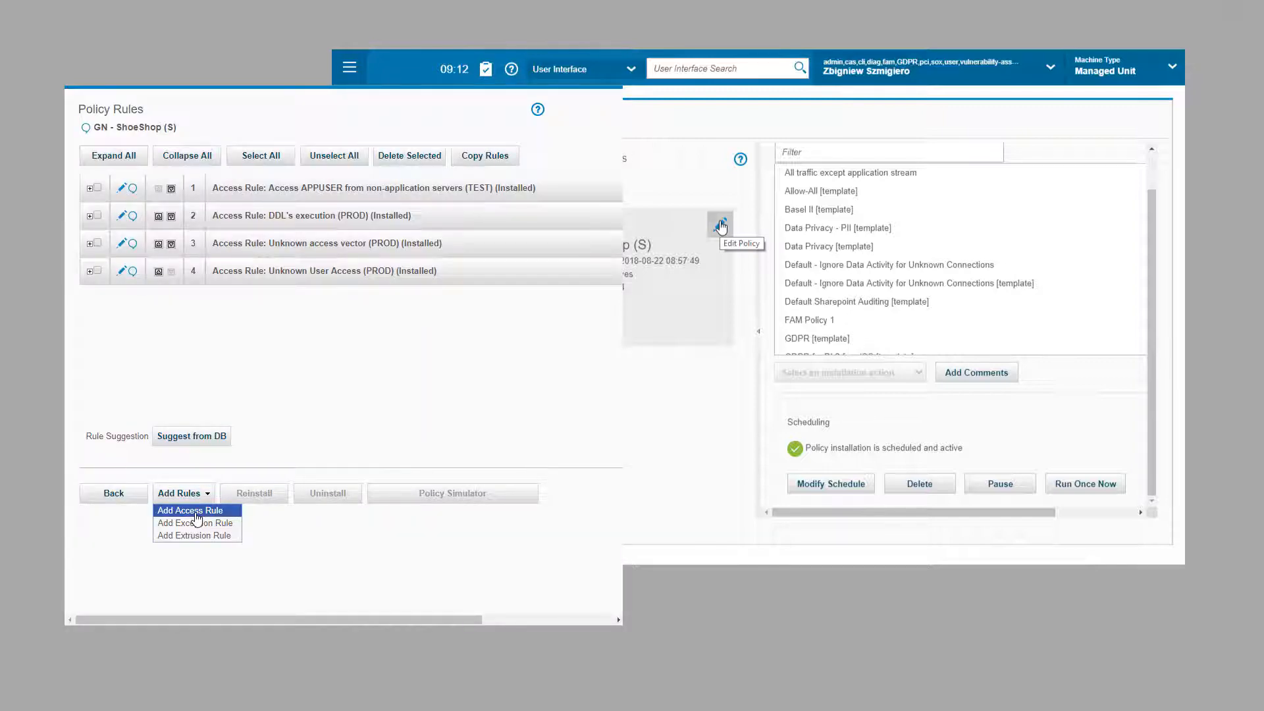
pyautogui.click(198, 510)
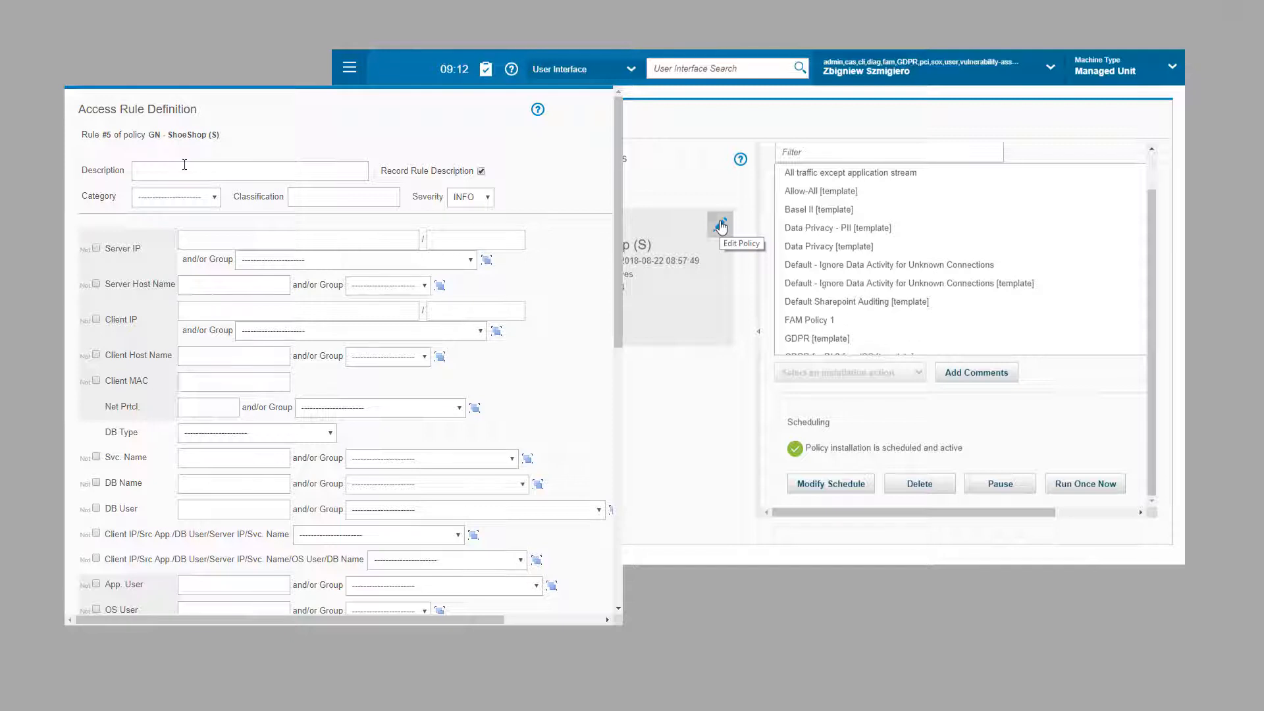
pyautogui.click(185, 166)
pyautogui.write("DML's out APPUSER")
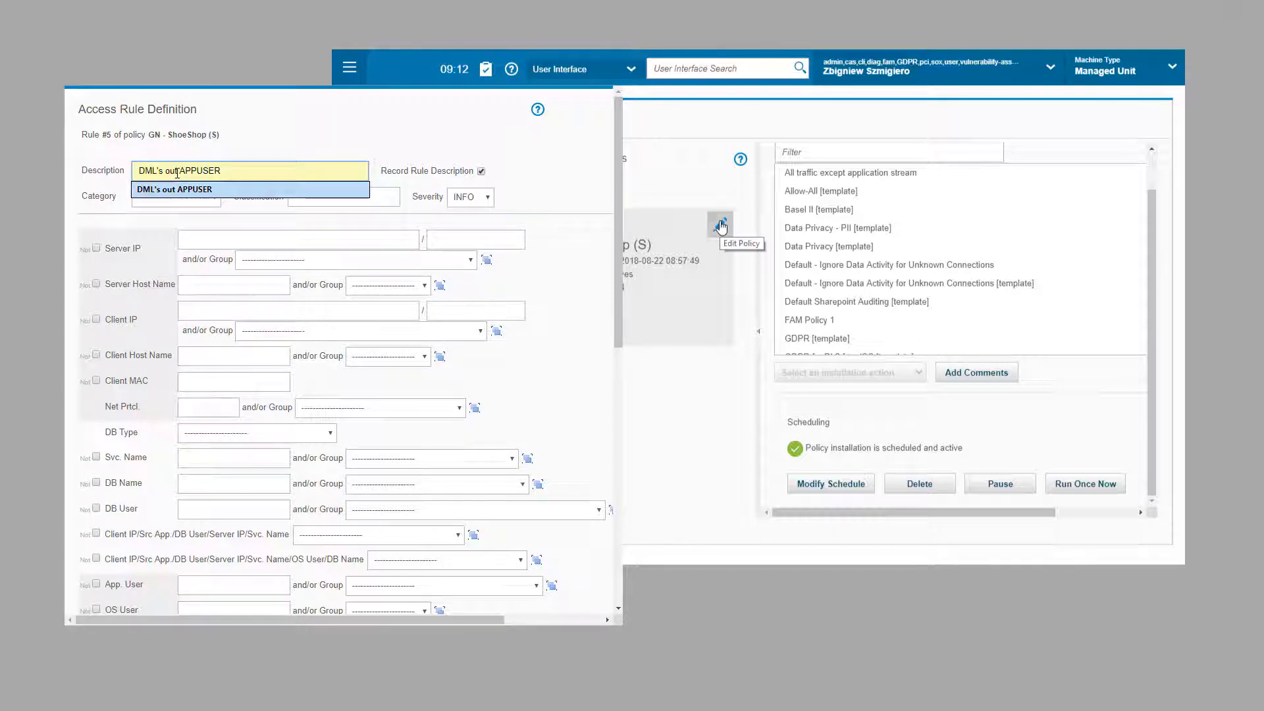
pyautogui.click(184, 189)
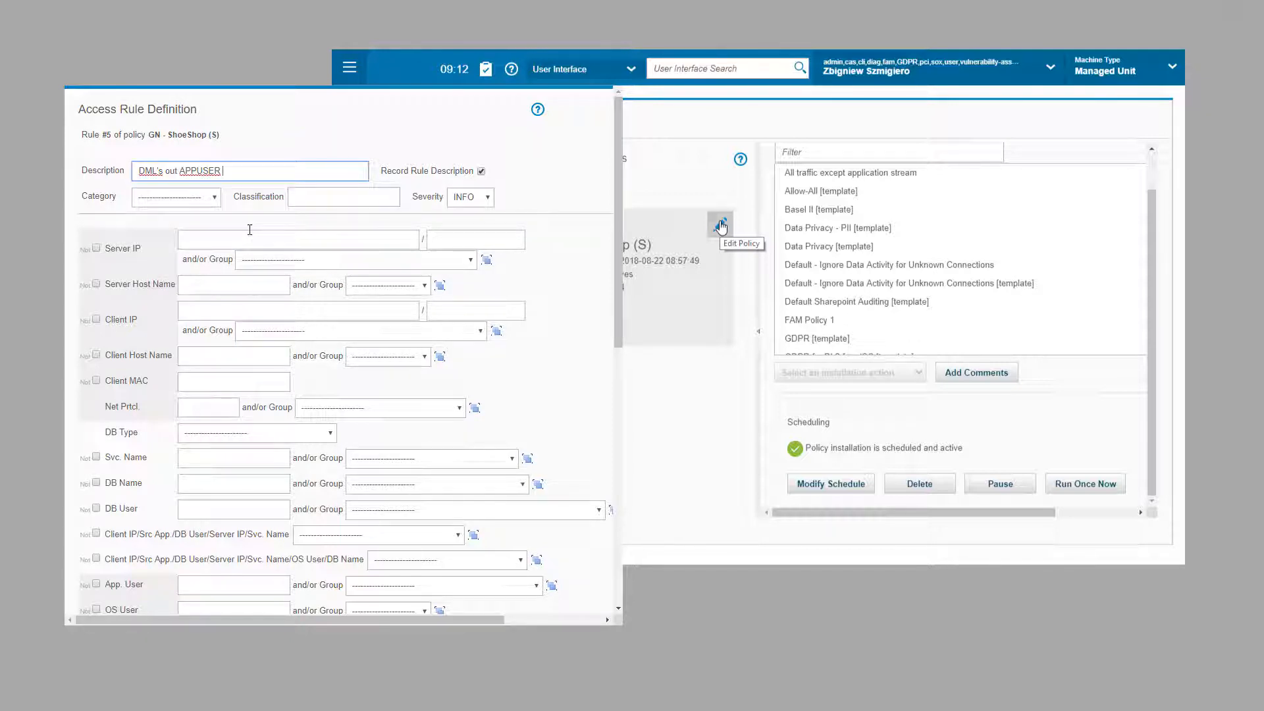
pyautogui.click(215, 197)
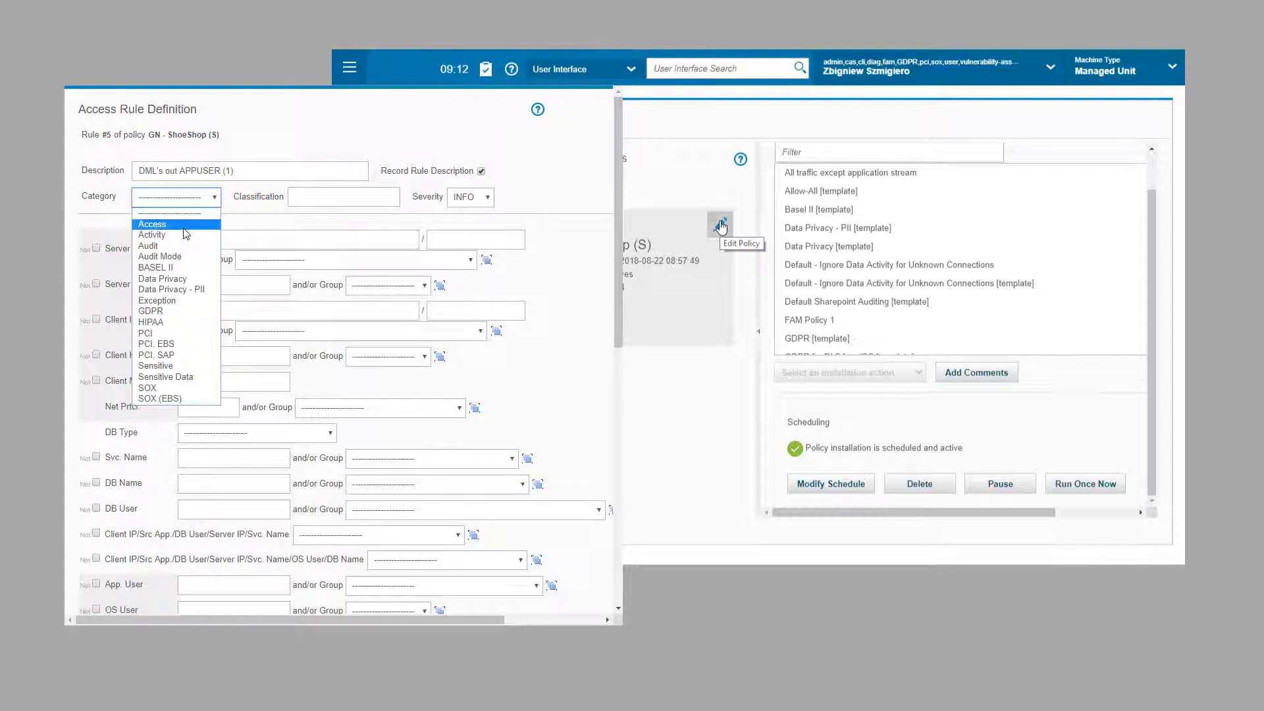
pyautogui.click(201, 229)
pyautogui.click(461, 201)
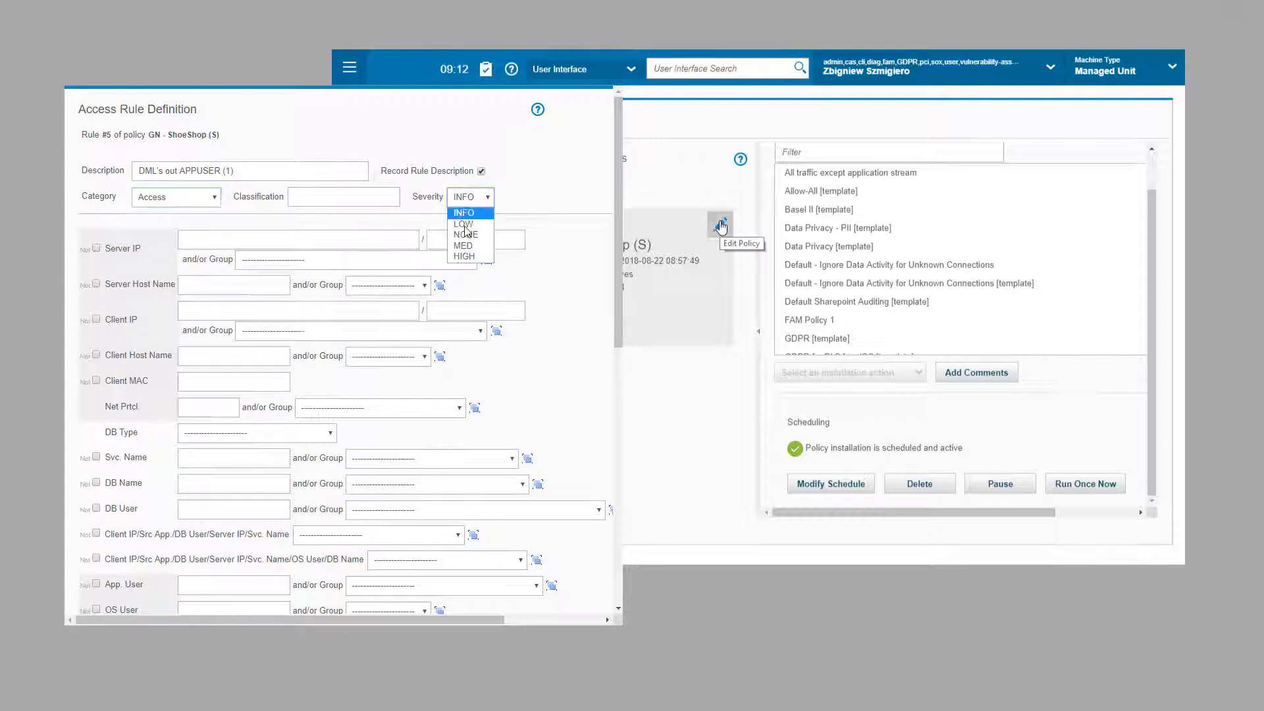
pyautogui.click(455, 261)
# Step: Target GN - ShoeShop DB Servers (PROD), excluding client 192.168.200.61 and database user APPUSER
pyautogui.click(248, 264)
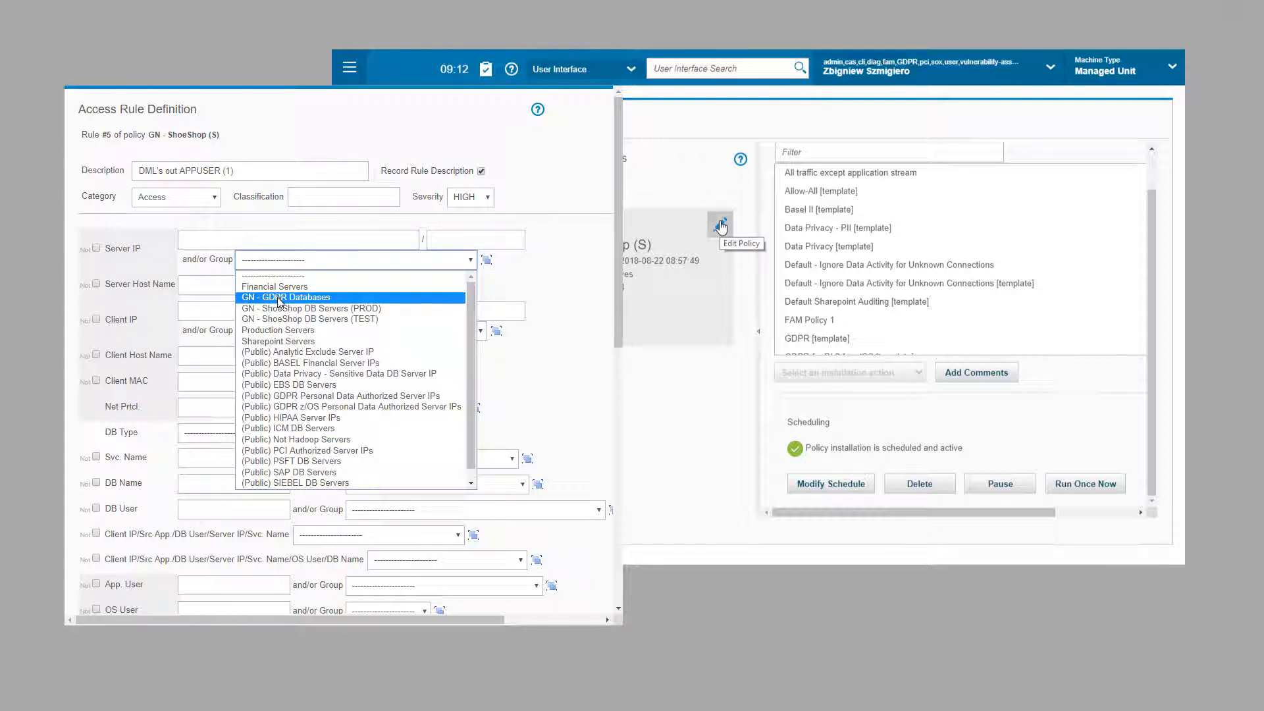
pyautogui.click(282, 308)
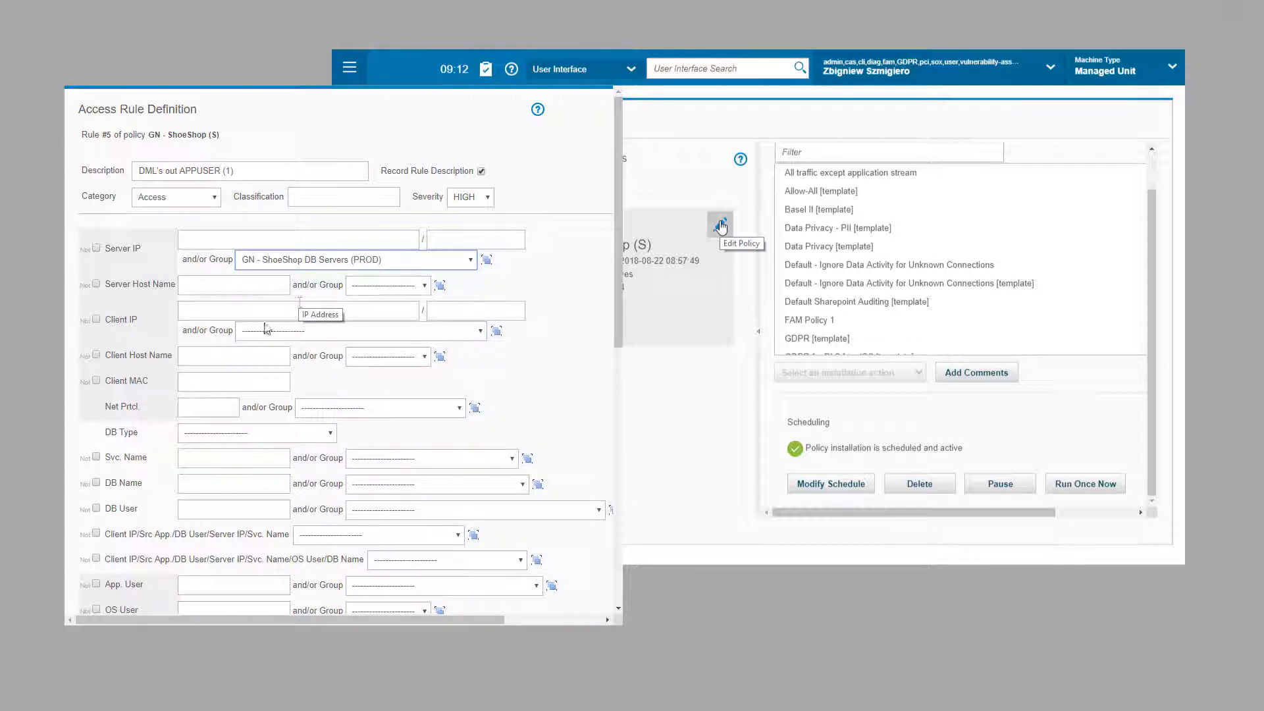
pyautogui.click(189, 314)
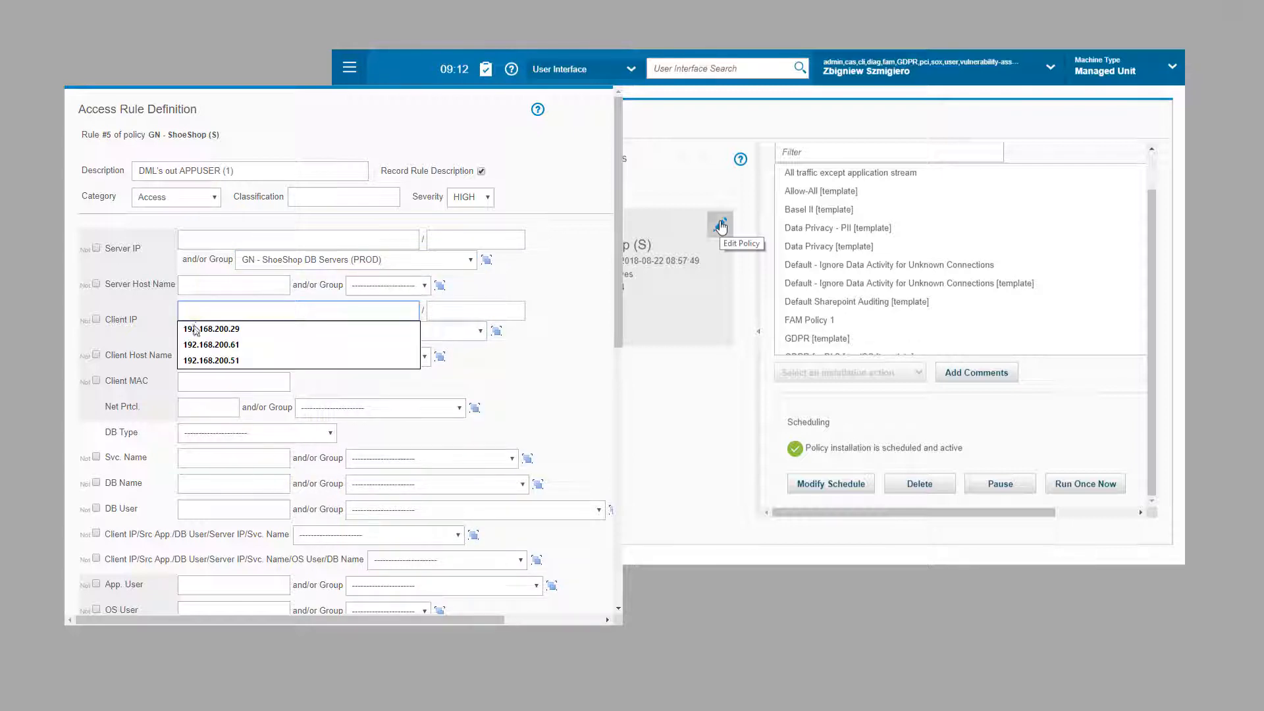
pyautogui.click(197, 344)
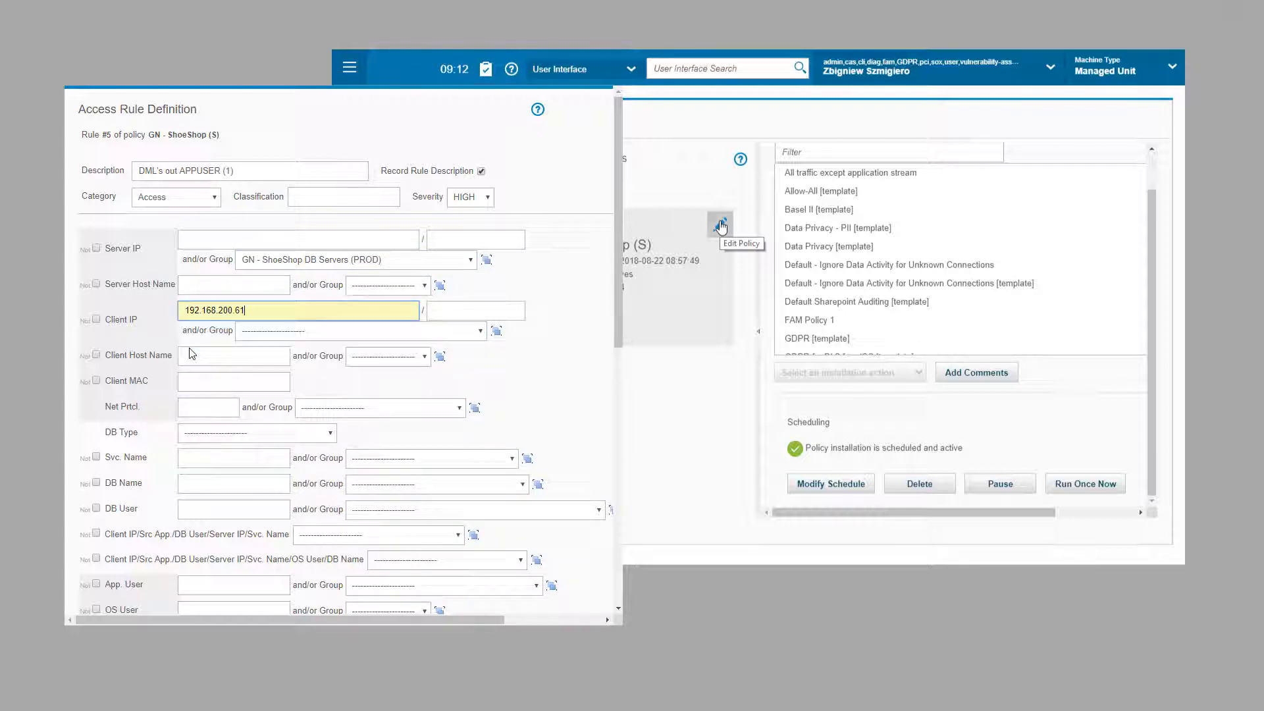
pyautogui.click(97, 319)
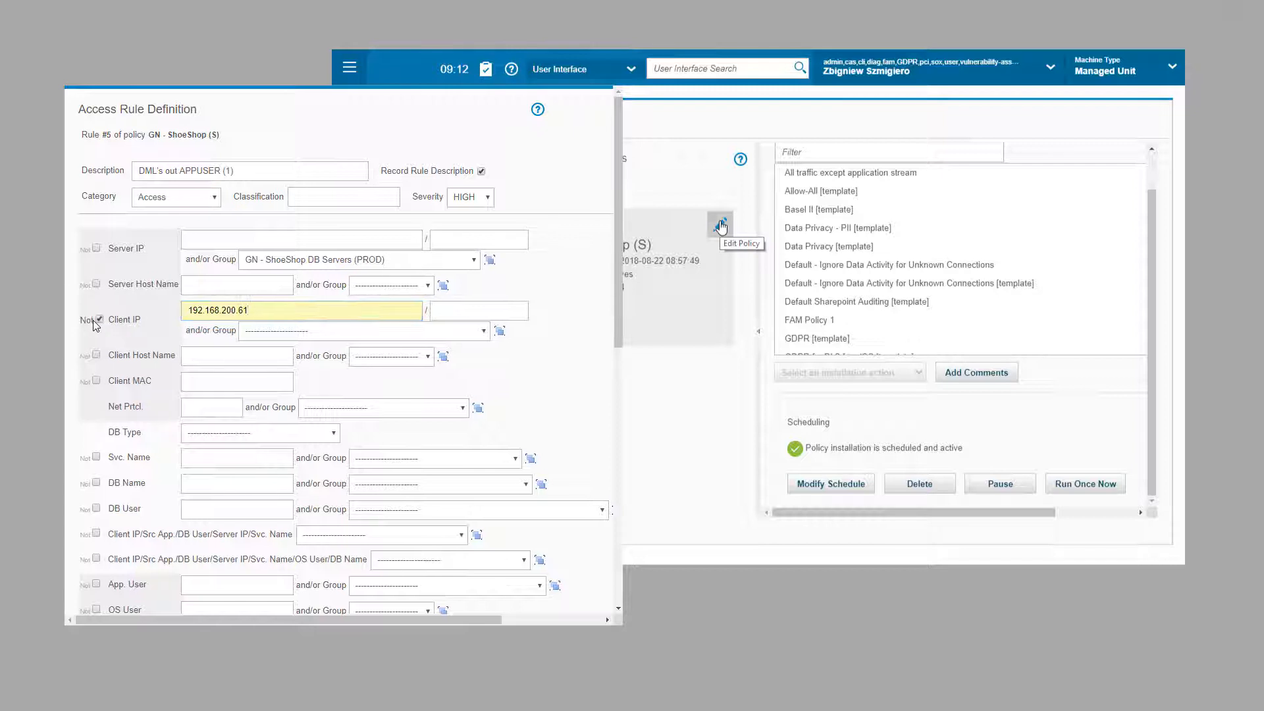
pyautogui.click(189, 510)
pyautogui.click(192, 526)
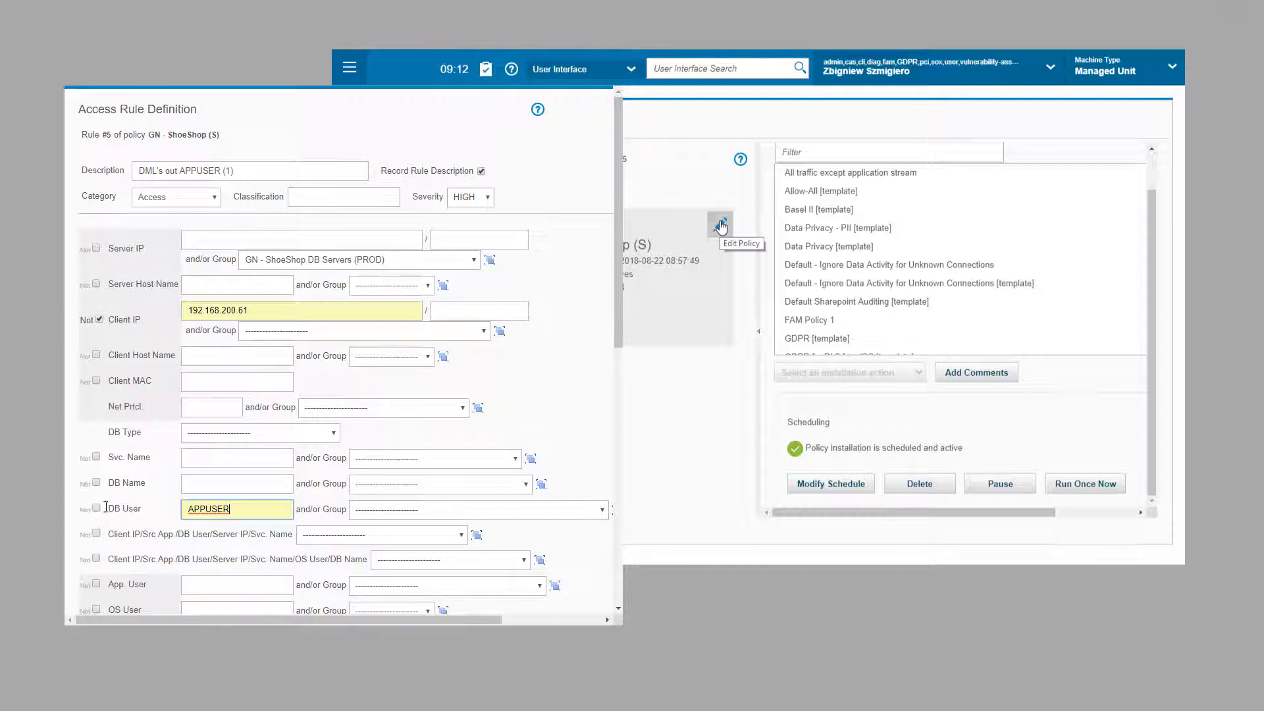
pyautogui.click(96, 508)
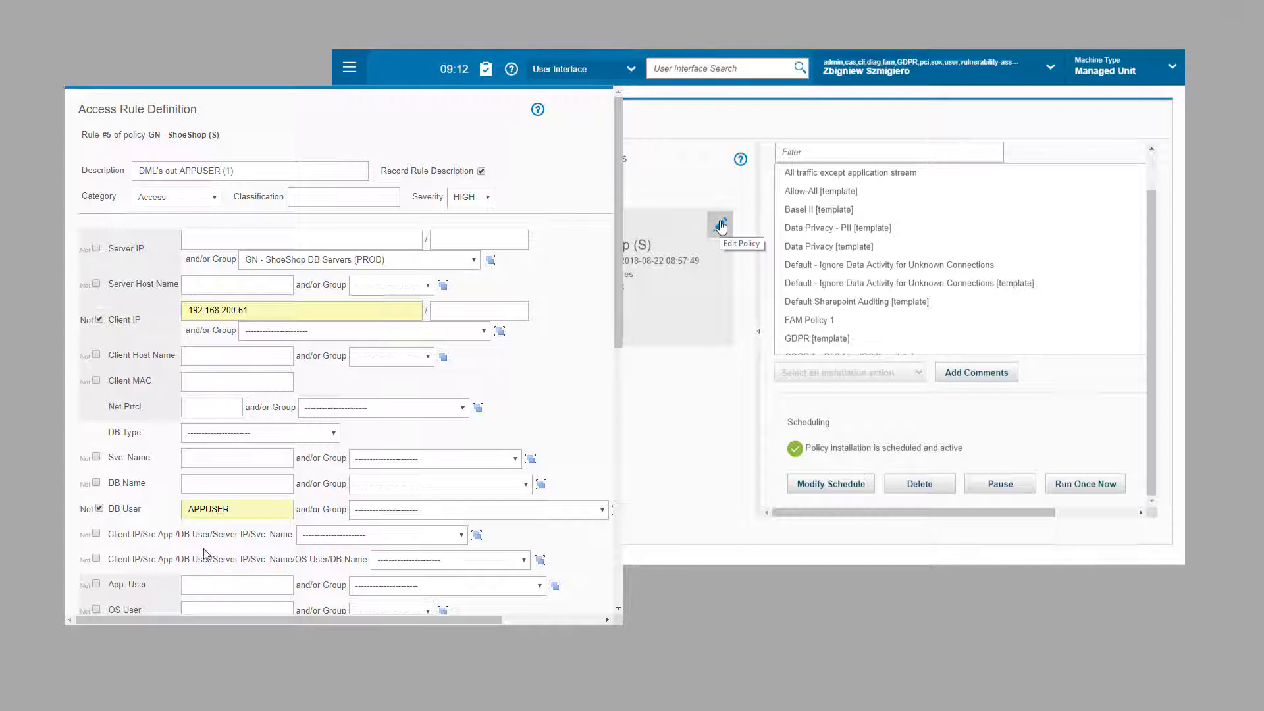
# Step: Restrict the rule to database SHOESHOP and the (Public) DML Commands group
pyautogui.click(225, 490)
pyautogui.click(202, 505)
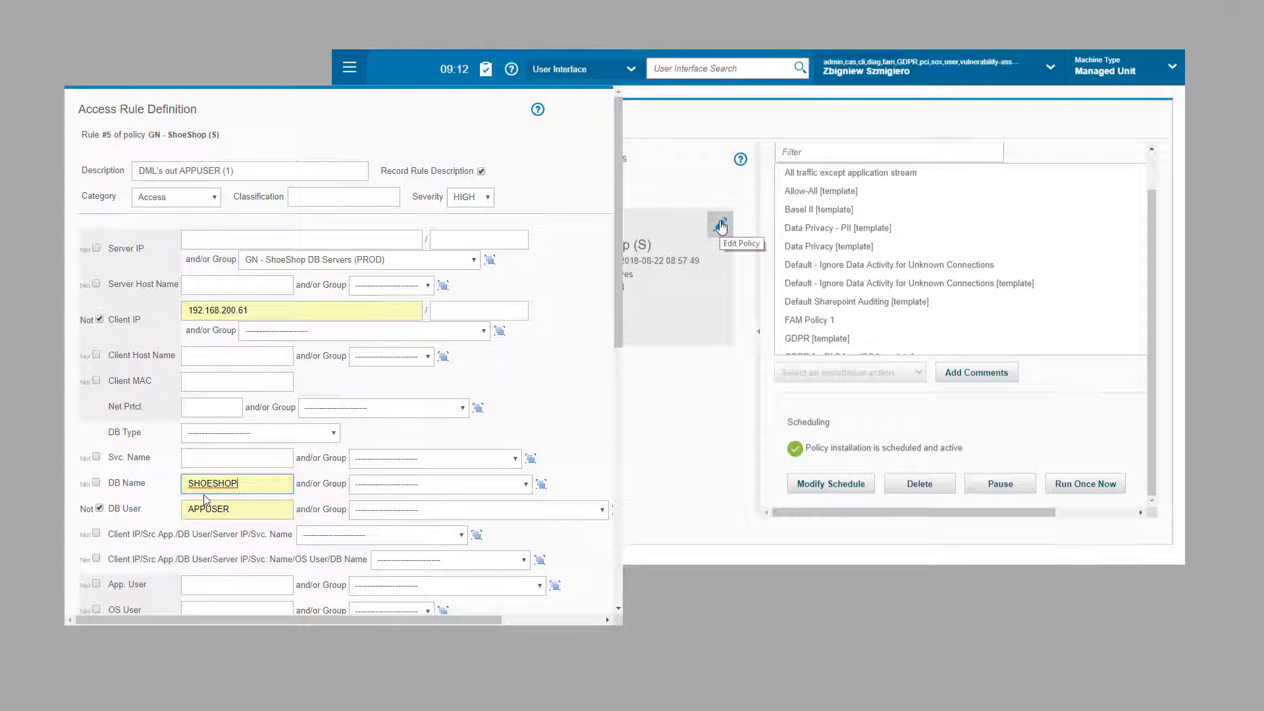
pyautogui.scroll(-2, 206, 500)
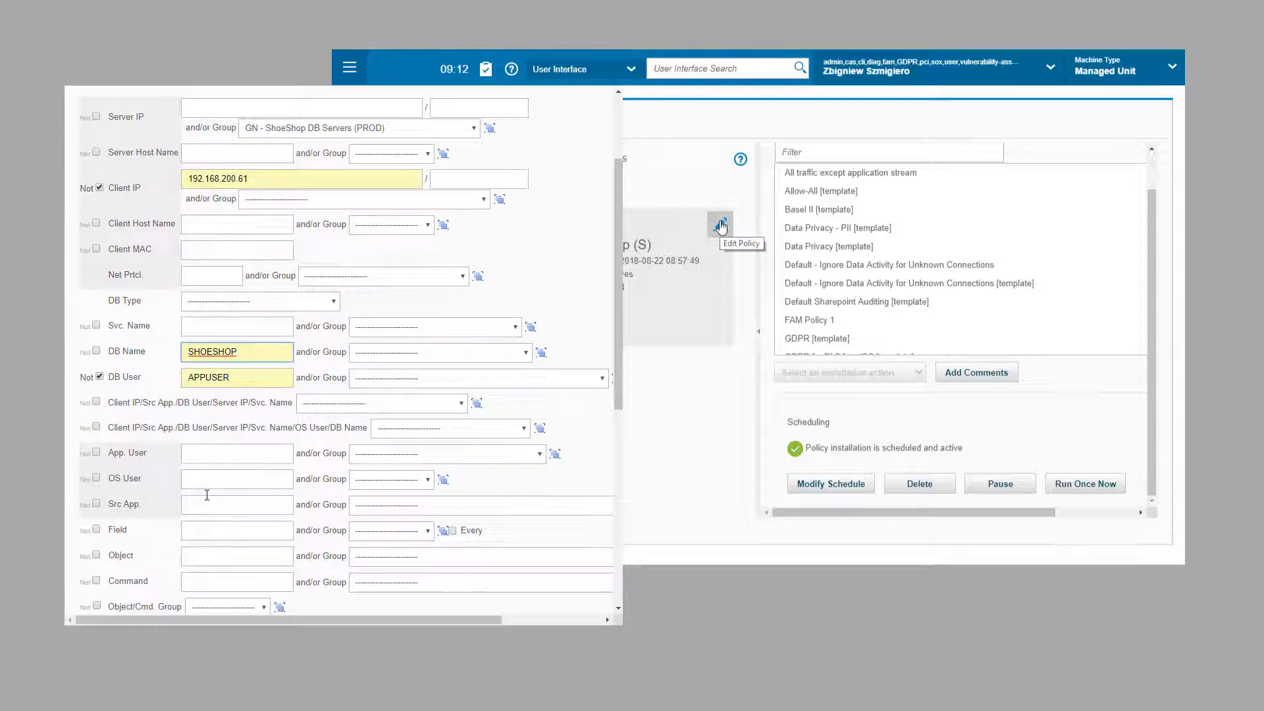
pyautogui.scroll(-2, 207, 495)
pyautogui.click(391, 453)
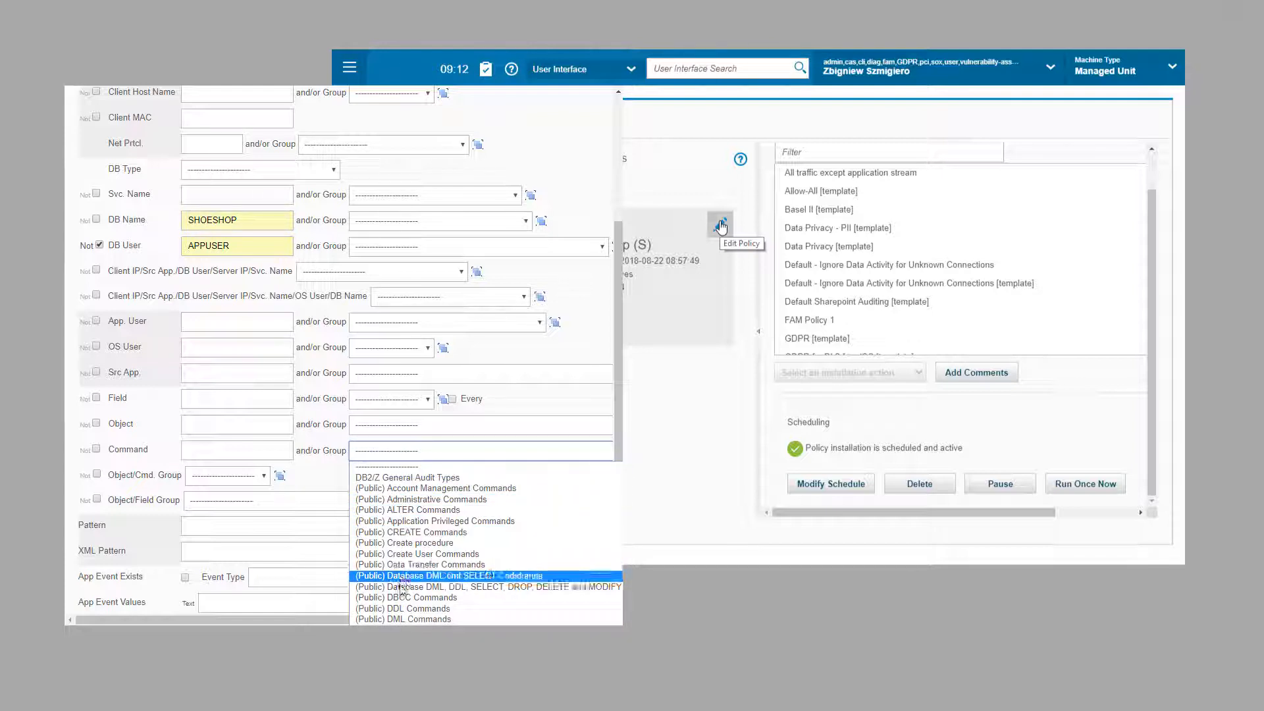
pyautogui.click(403, 619)
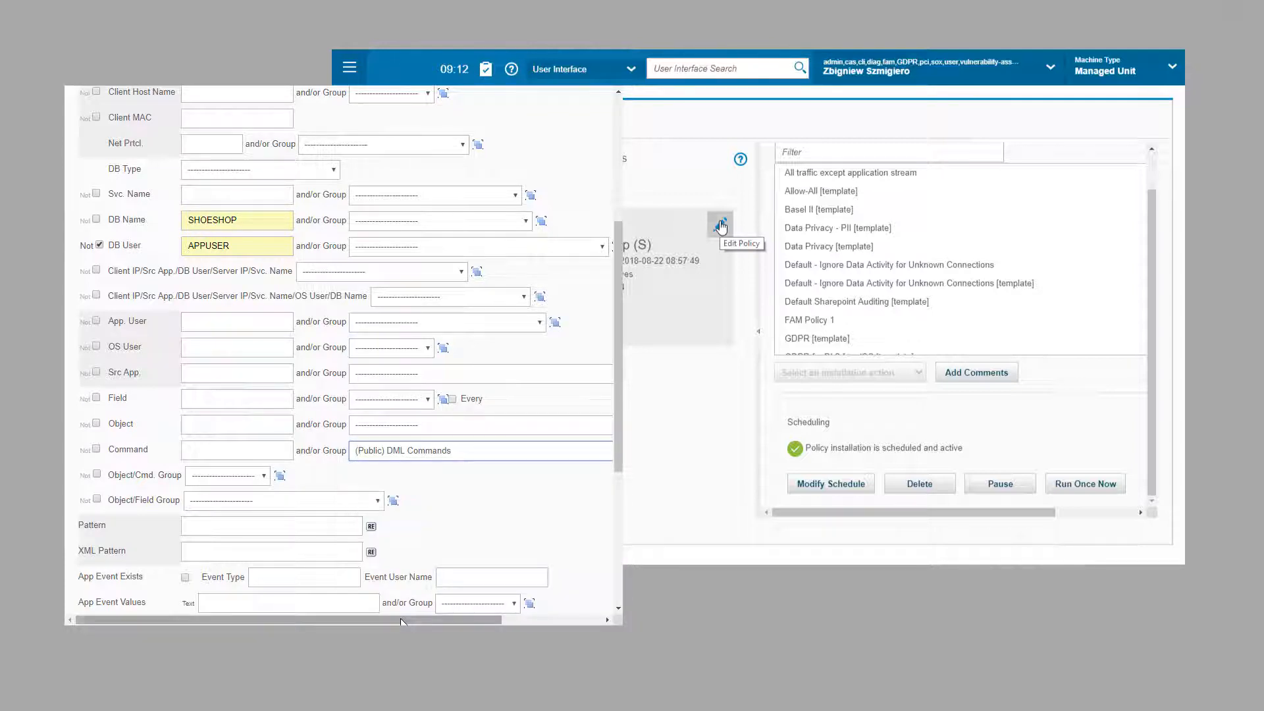
pyautogui.moveTo(343, 621); pyautogui.dragTo(439, 620)
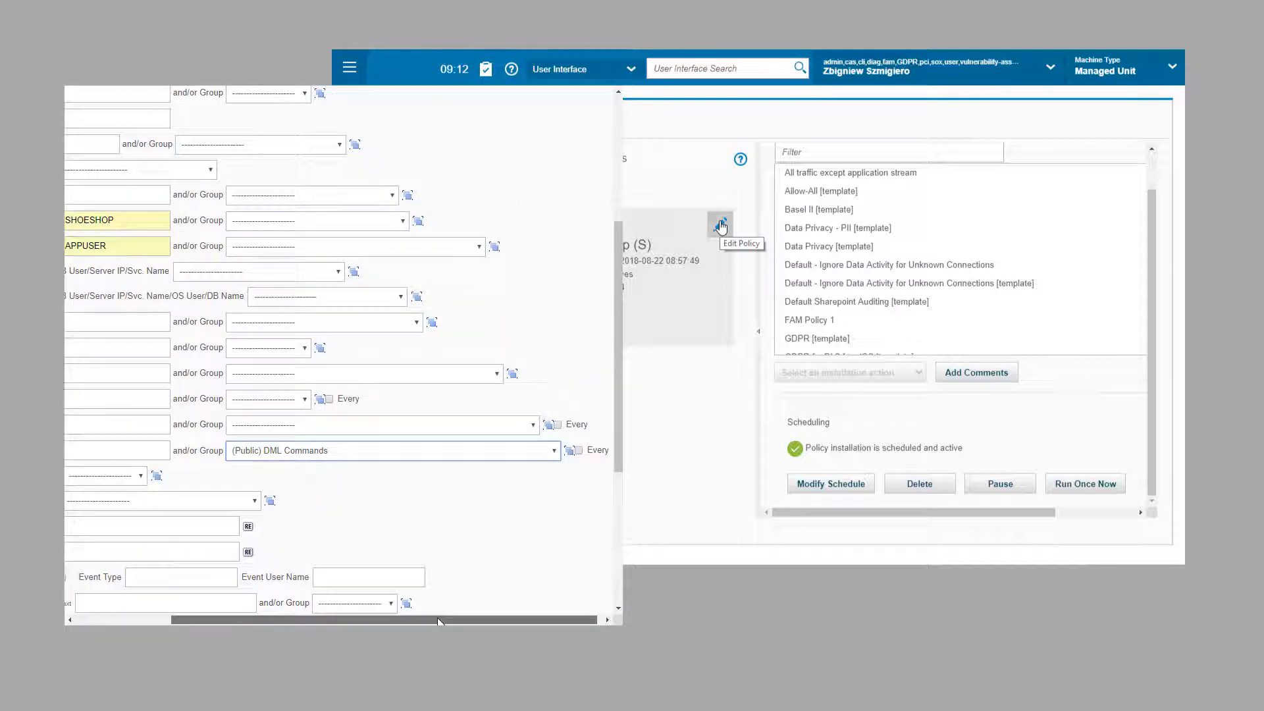
pyautogui.click(570, 450)
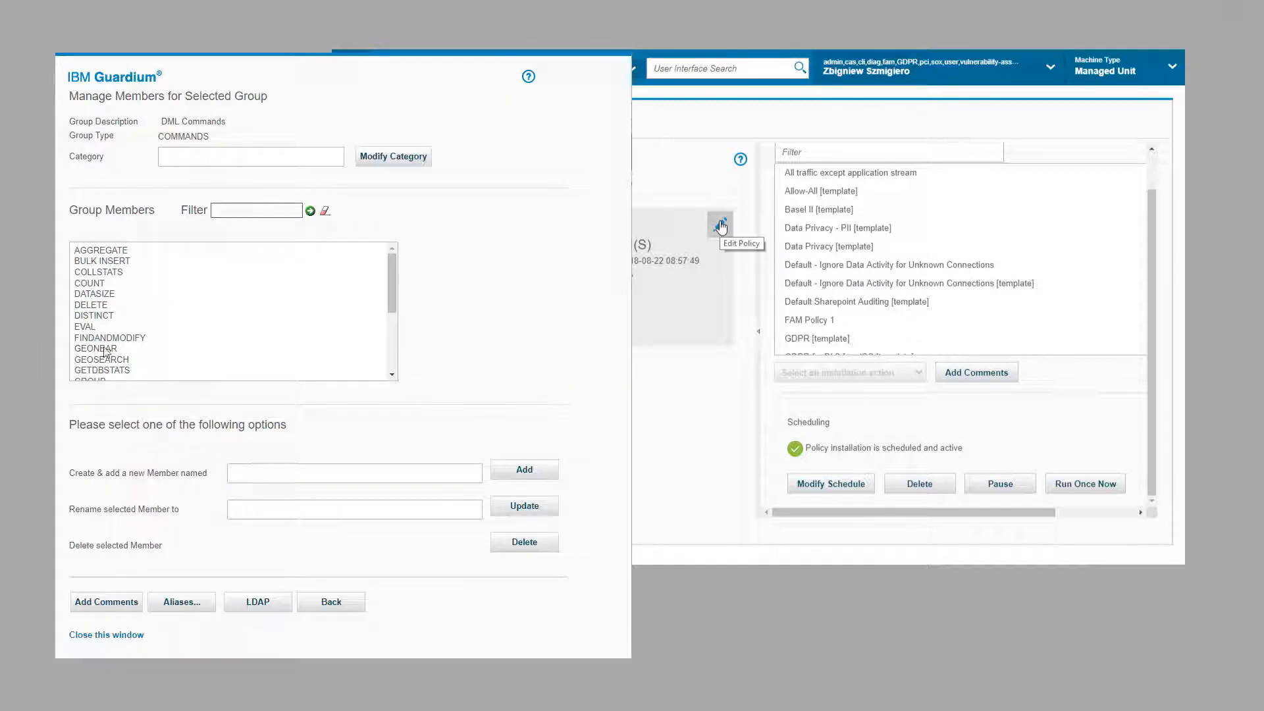
pyautogui.click(85, 304)
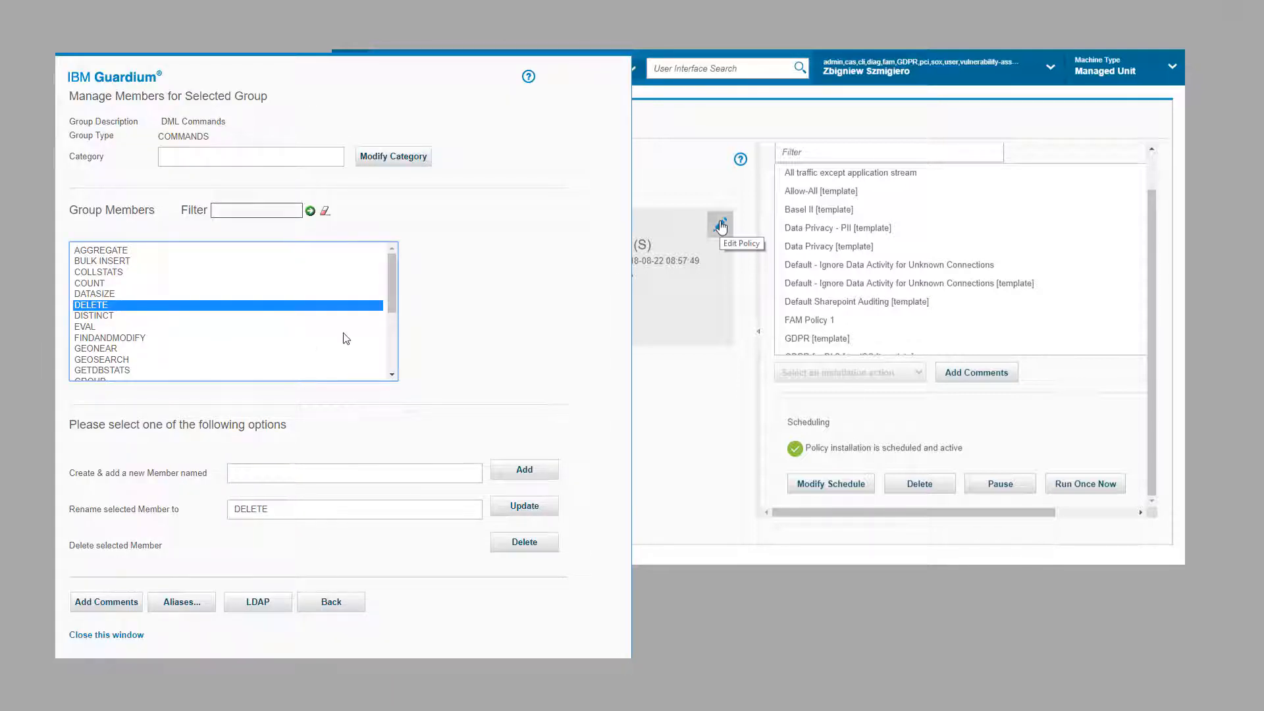
pyautogui.click(392, 351)
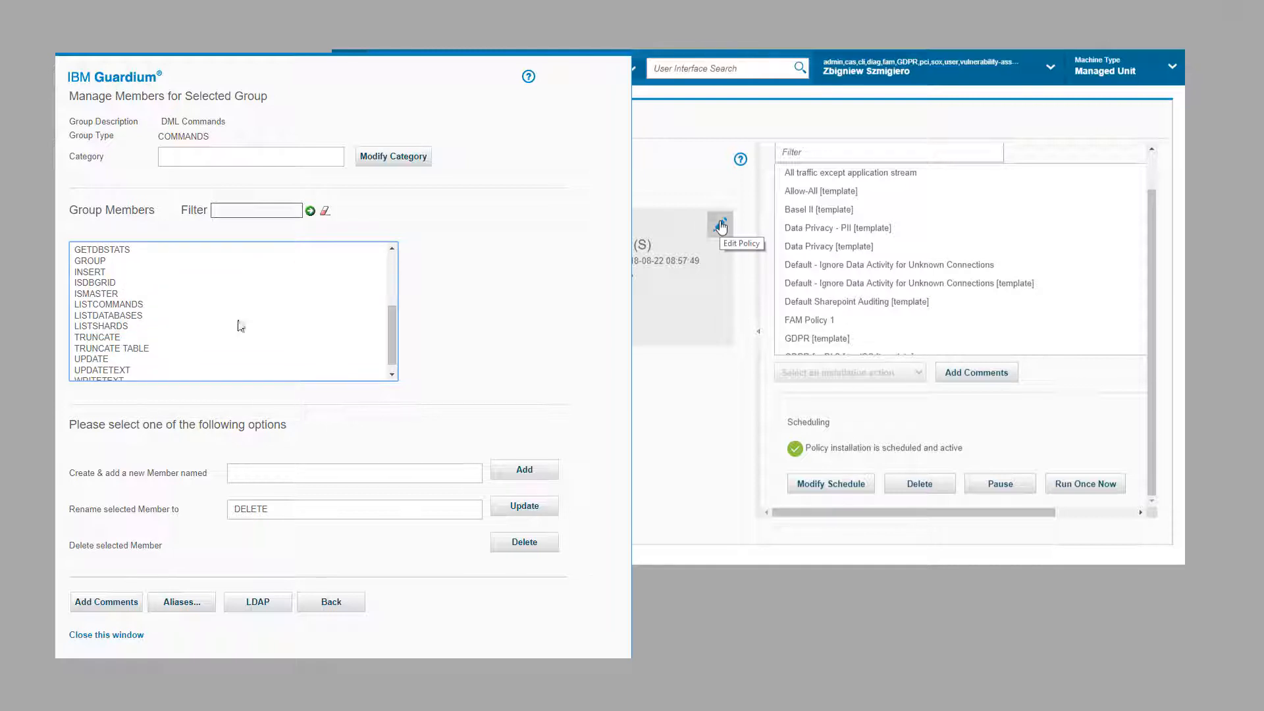
pyautogui.click(94, 274)
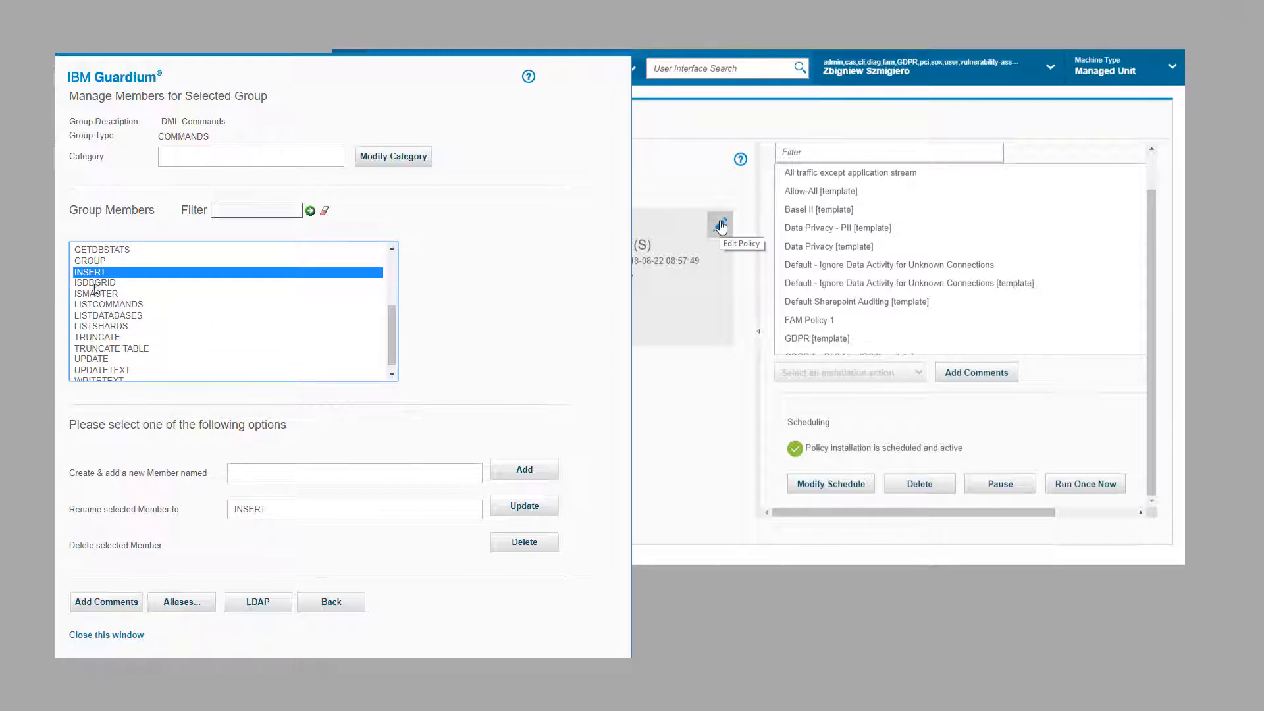
pyautogui.click(105, 360)
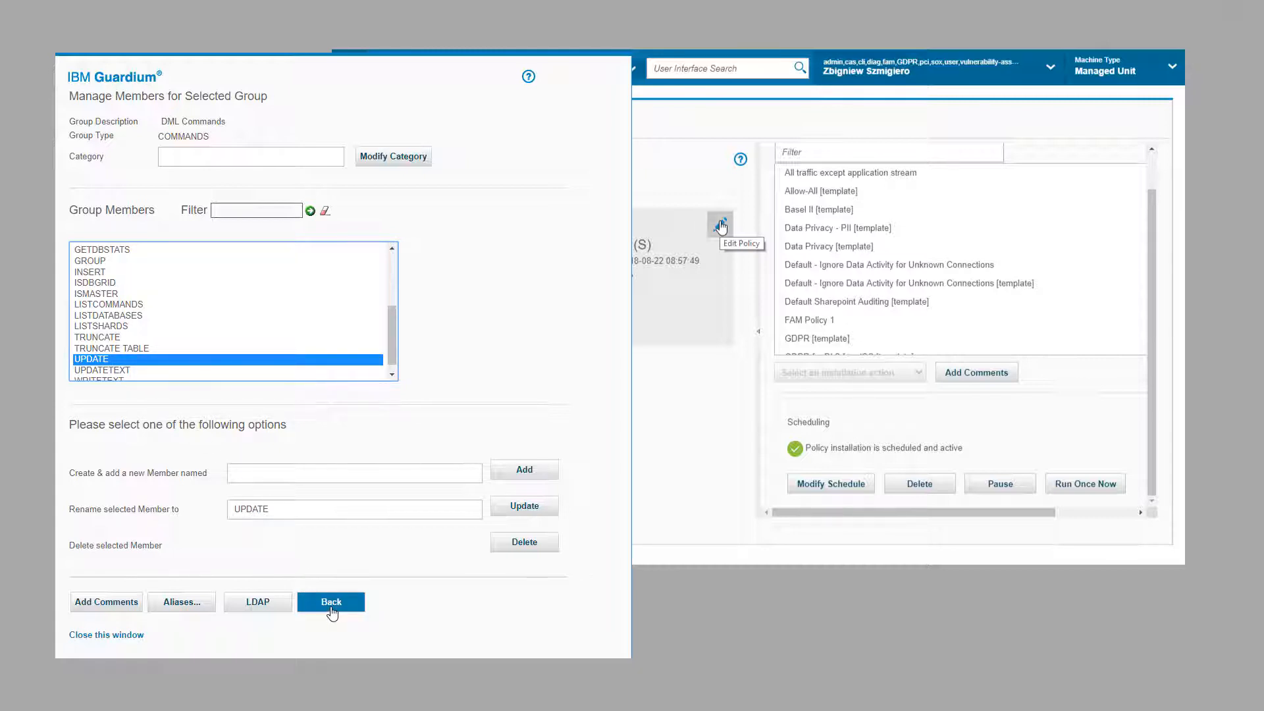
pyautogui.click(331, 602)
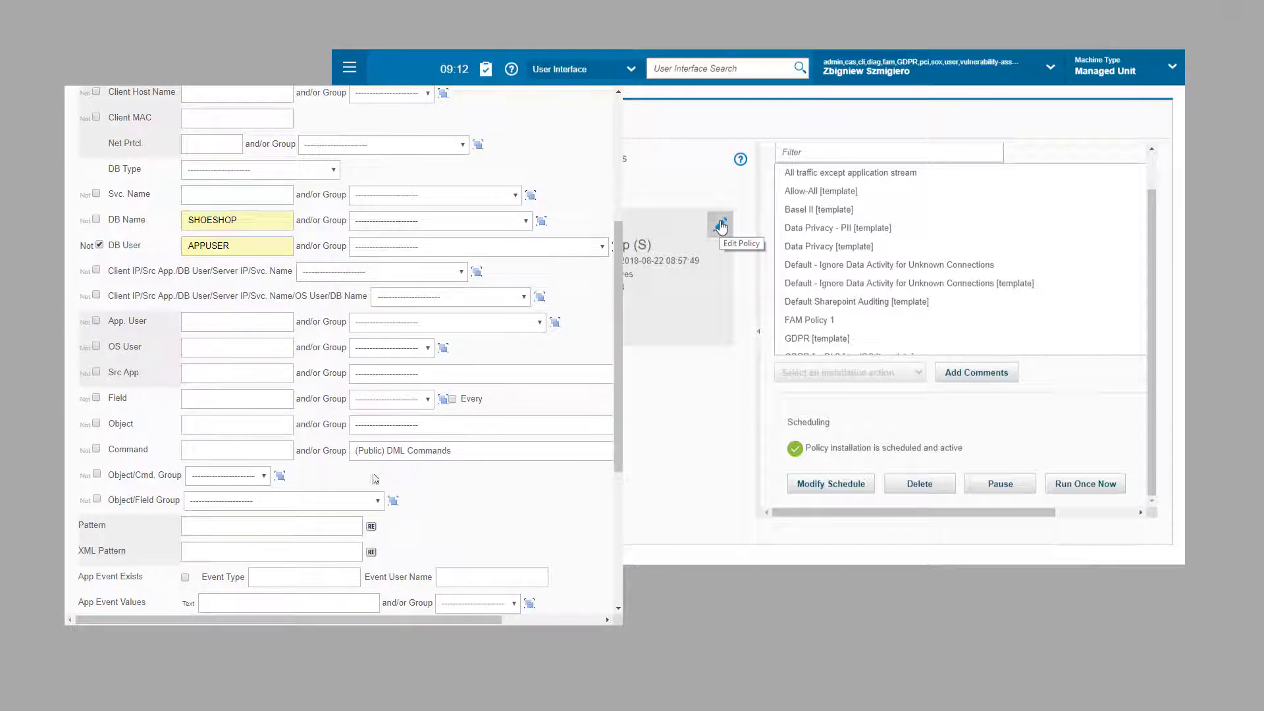
# Step: Add an ALERT PER MATCH action with a SYSLOG notification to the rule
pyautogui.scroll(-4, 342, 550)
pyautogui.click(131, 538)
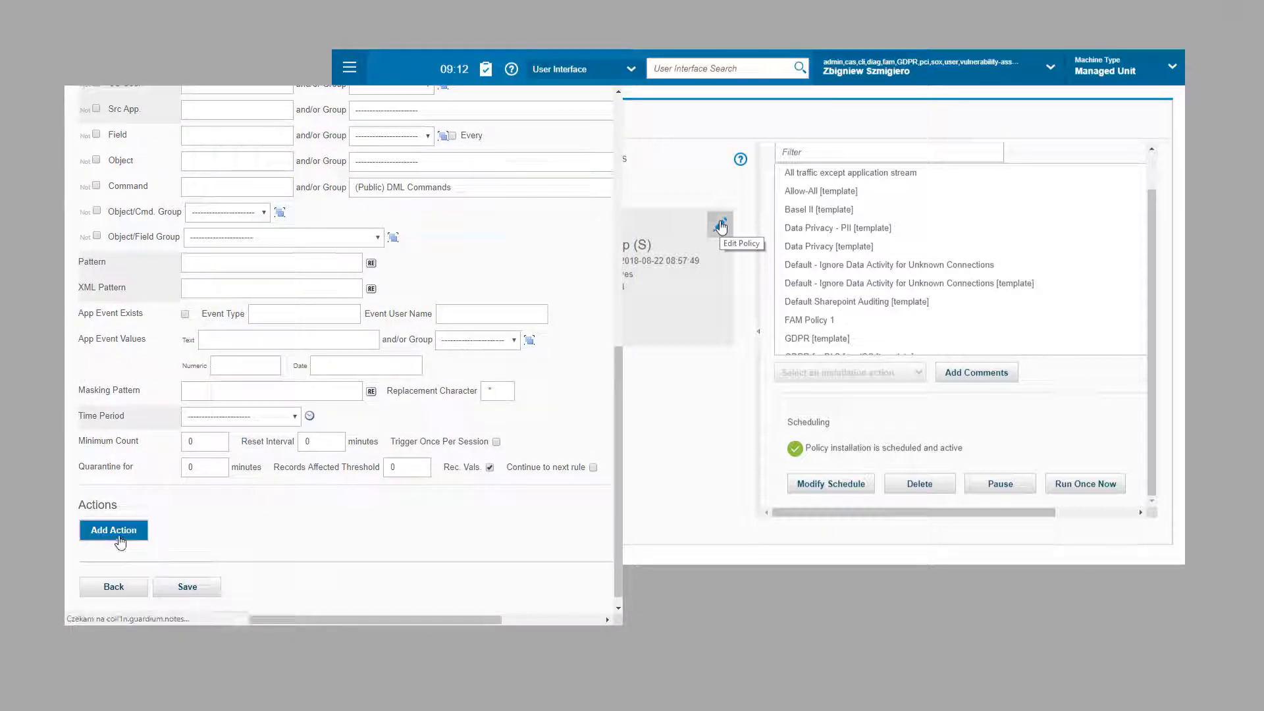
pyautogui.click(231, 455)
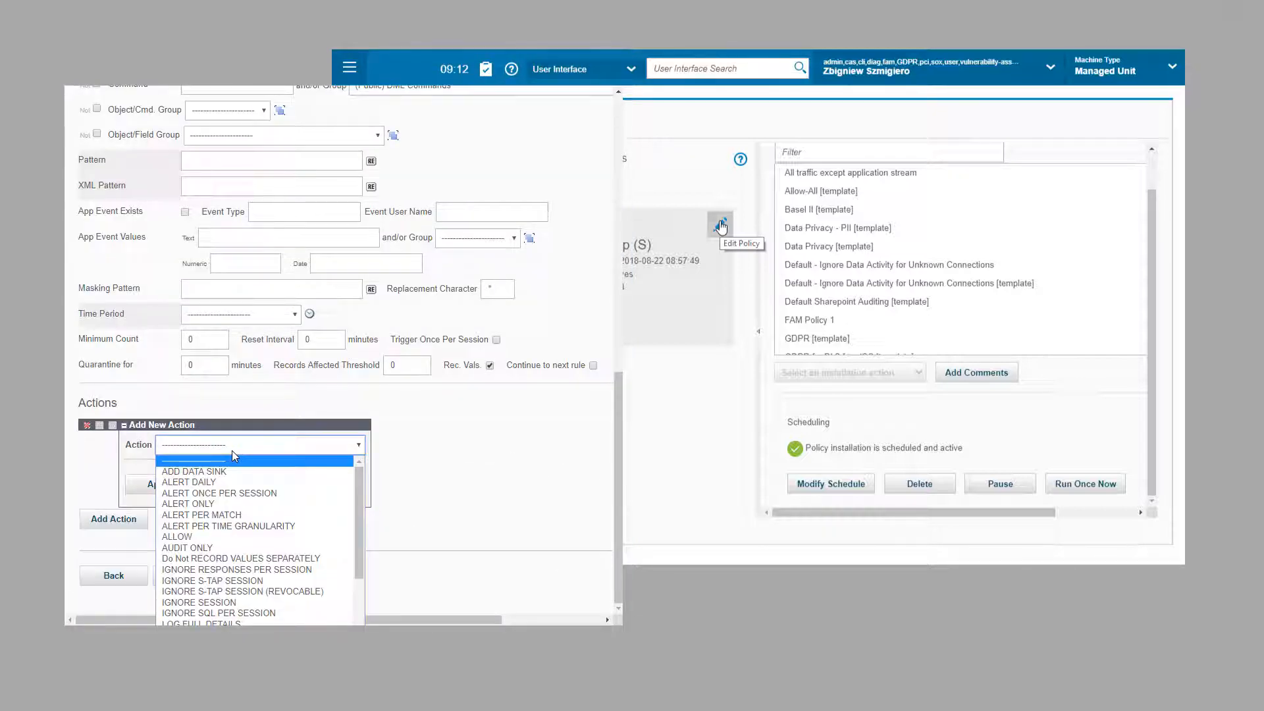
pyautogui.click(201, 514)
pyautogui.click(221, 393)
pyautogui.click(215, 454)
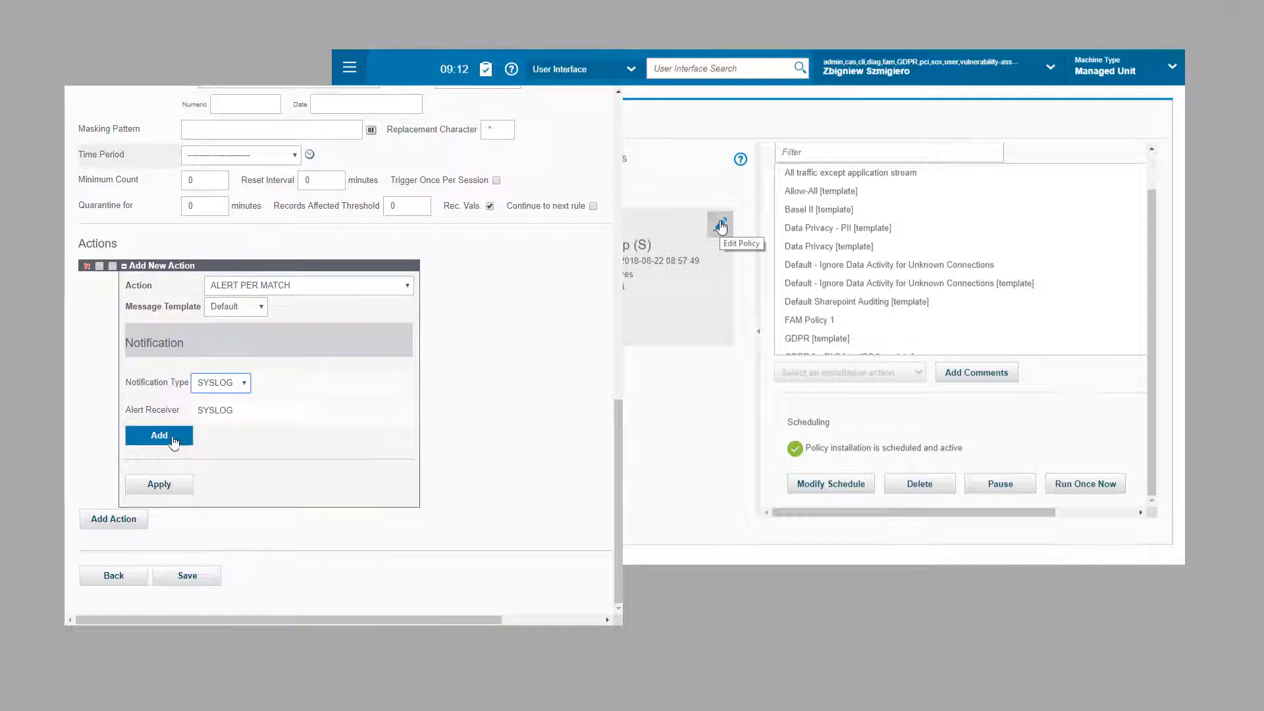
pyautogui.click(159, 435)
pyautogui.click(159, 484)
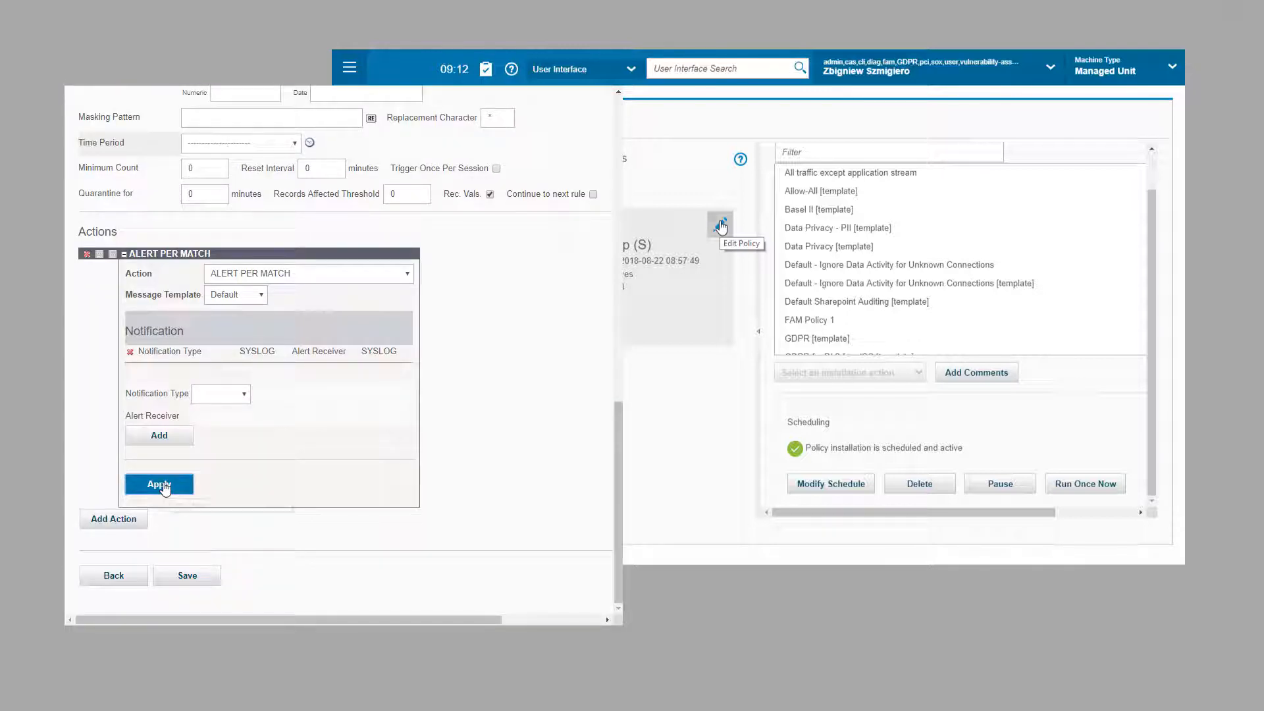
# Step: Add a LOG FULL DETAILS action and save the rule
pyautogui.click(131, 520)
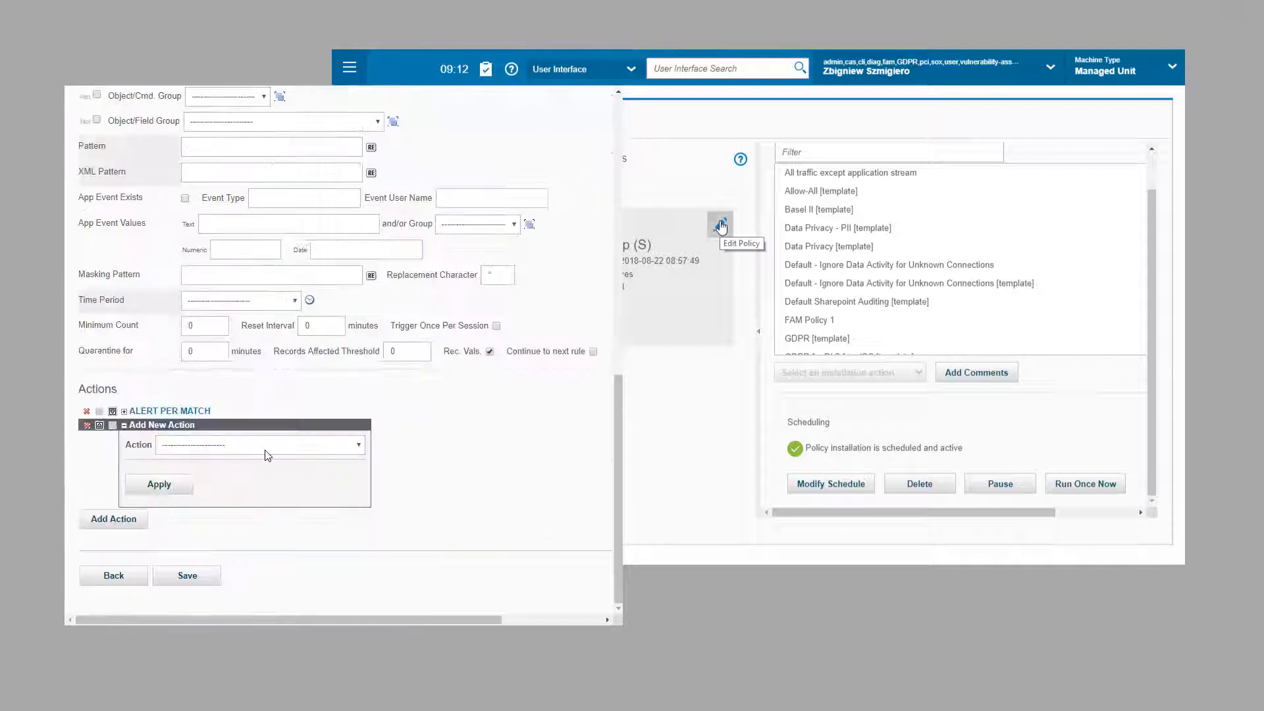
pyautogui.click(231, 444)
pyautogui.click(227, 601)
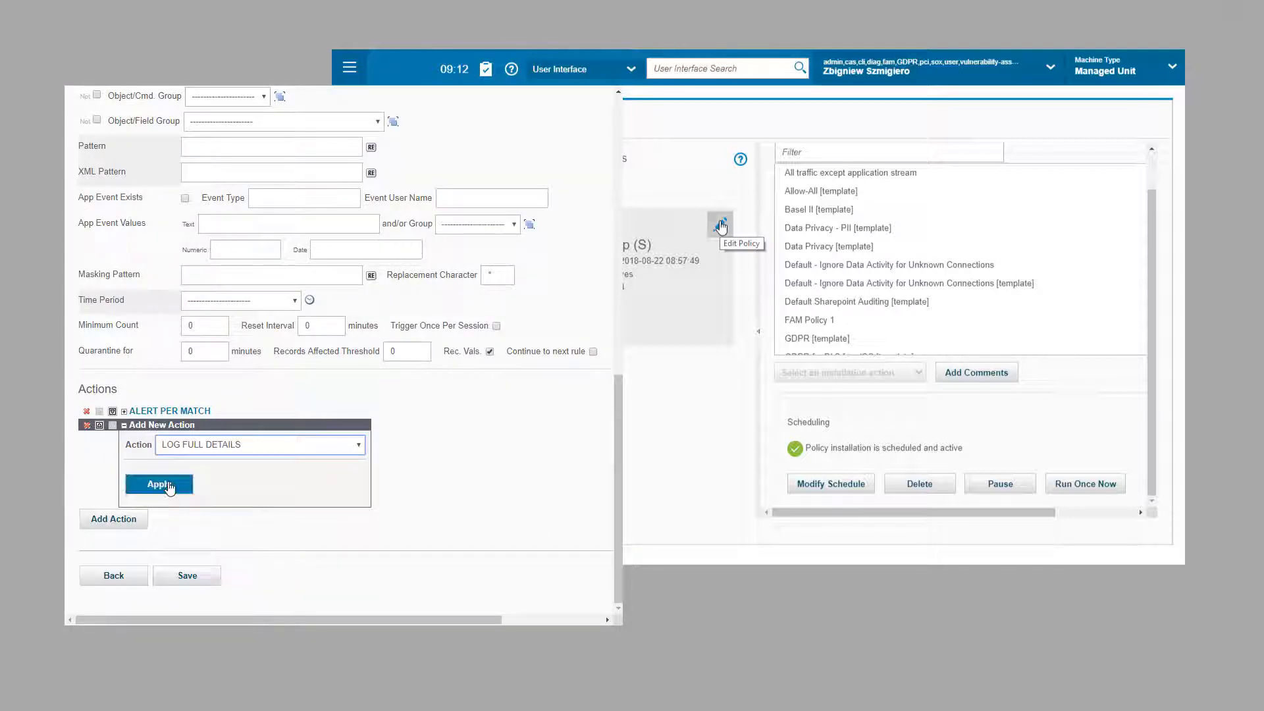
pyautogui.click(159, 484)
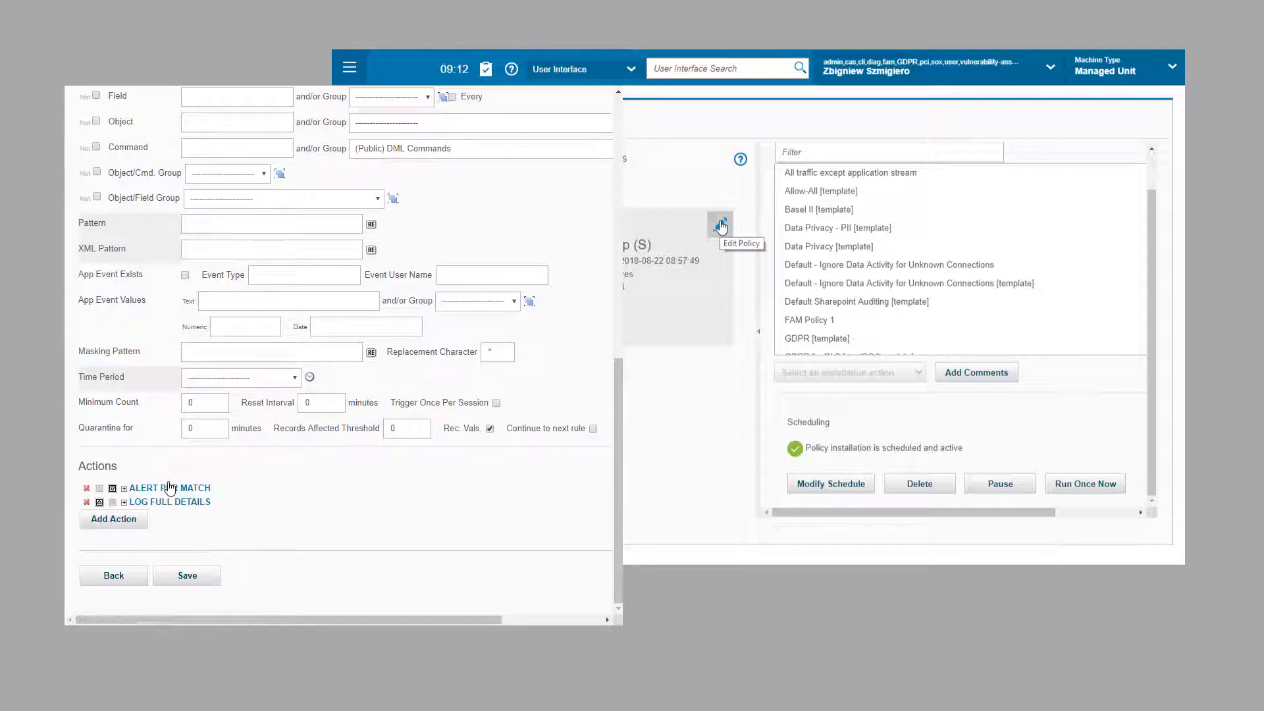
pyautogui.click(185, 575)
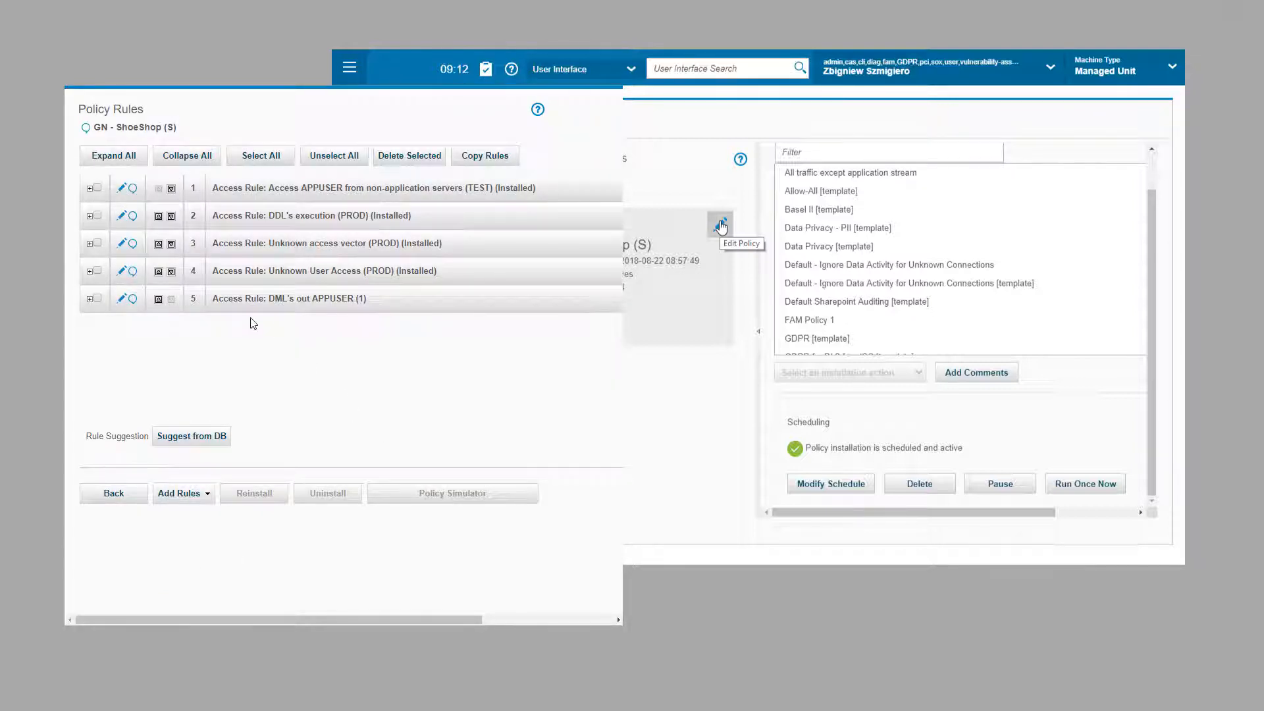
# Step: Copy rule 5 into GN - ShoeShop (S), inserted after DML's out APPUSER (1)
pyautogui.click(195, 494)
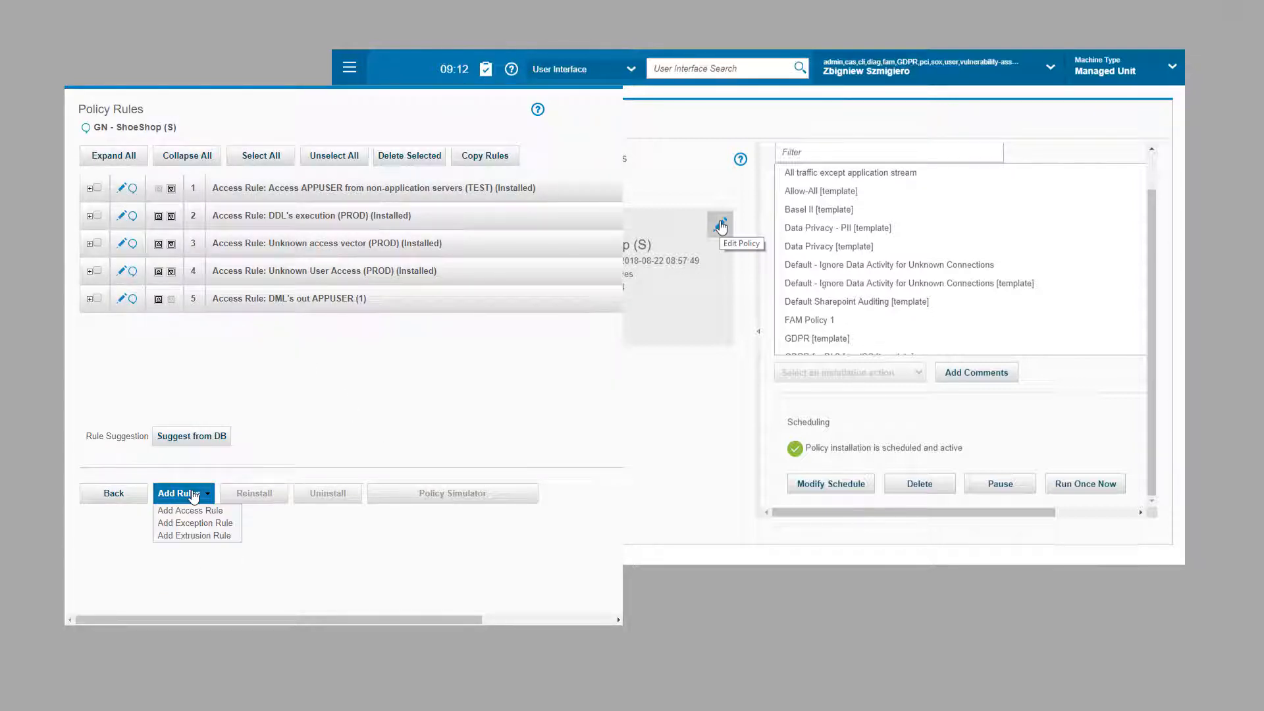
pyautogui.press('Up')
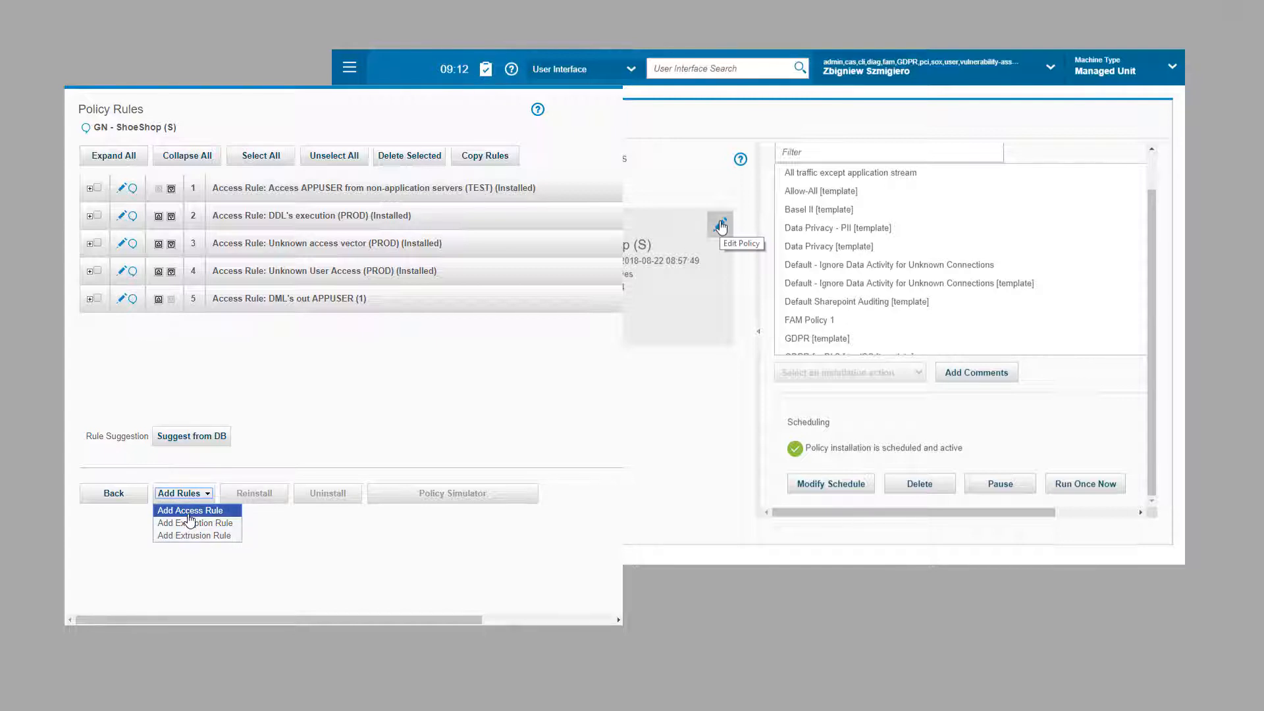
pyautogui.click(277, 380)
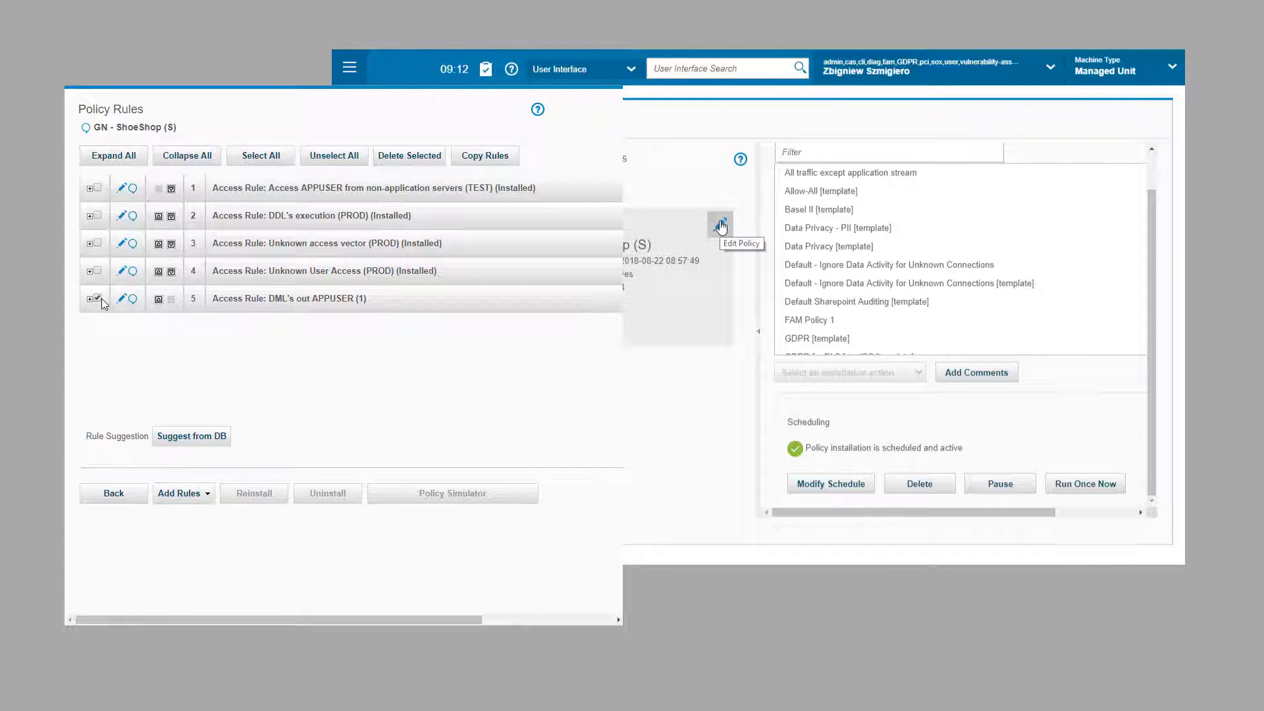
pyautogui.click(474, 158)
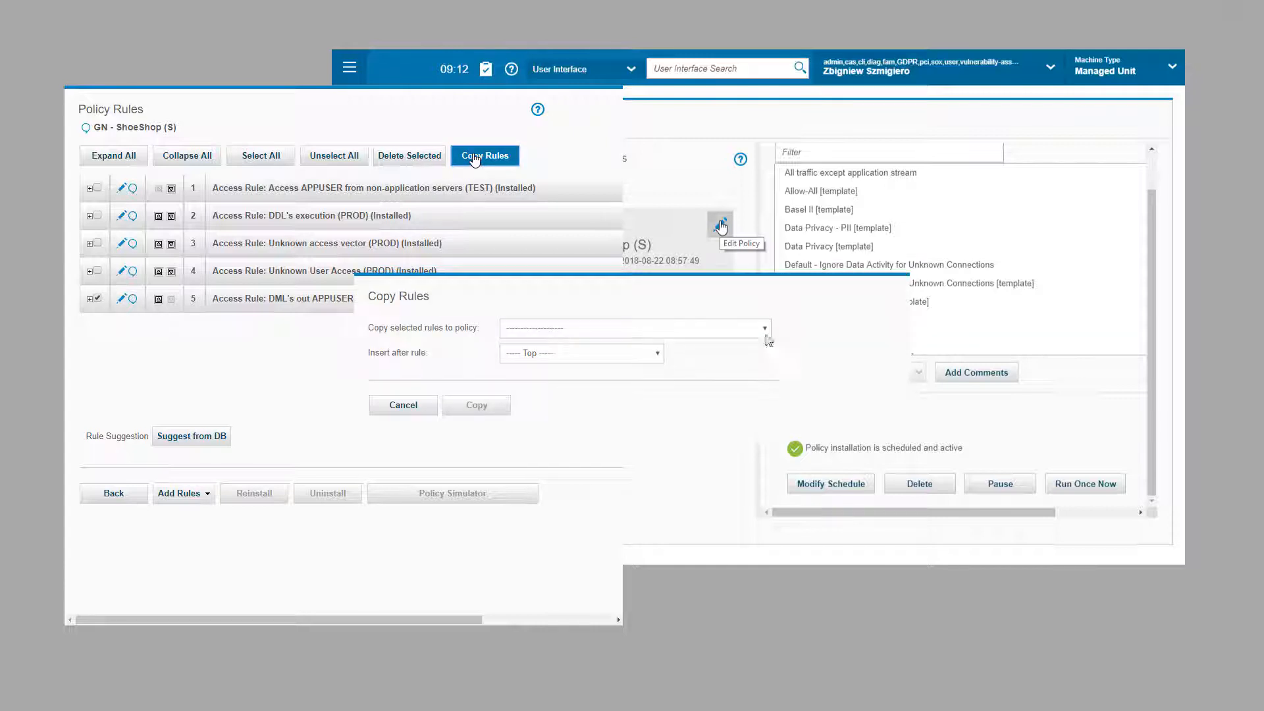
pyautogui.click(764, 332)
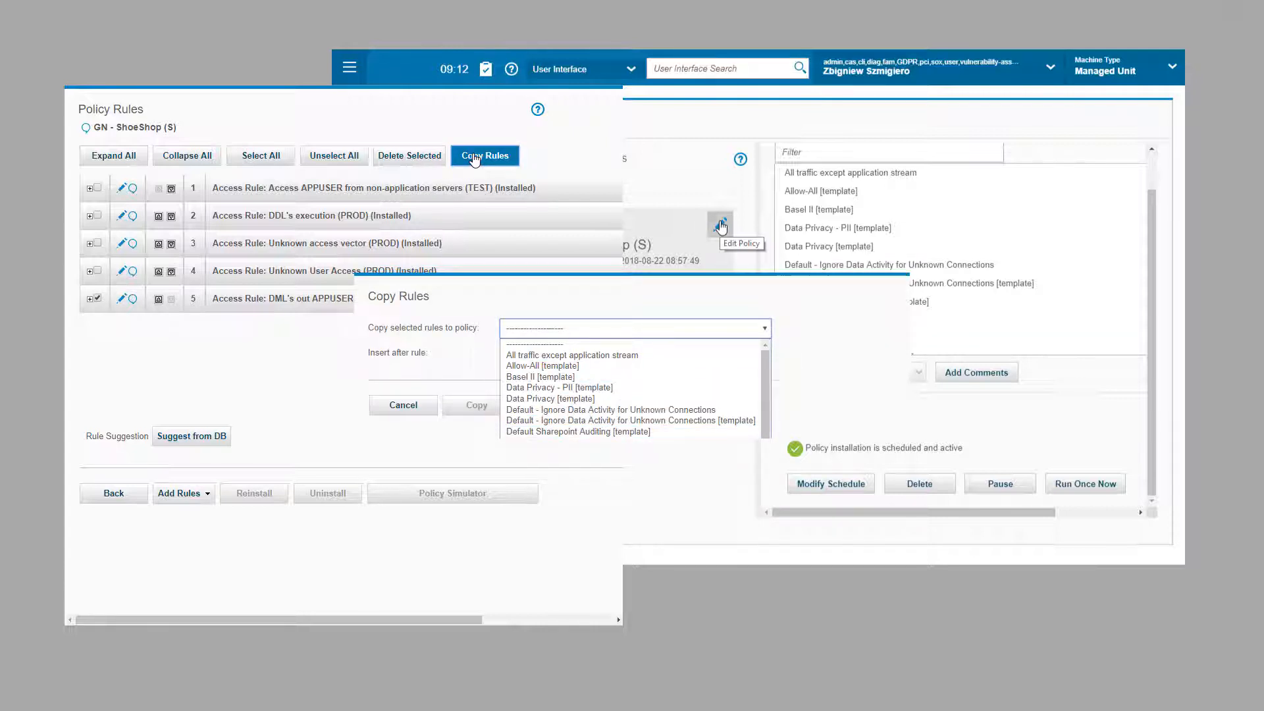
pyautogui.scroll(-5, 631, 388)
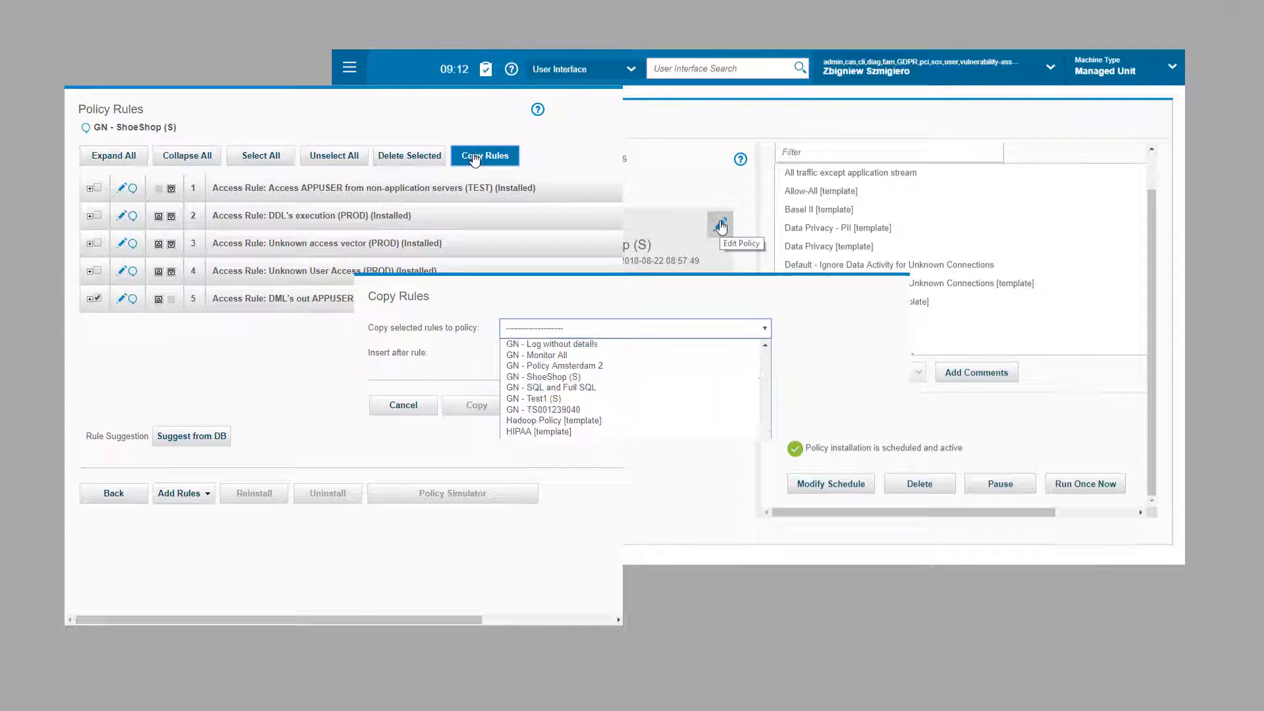
pyautogui.click(559, 400)
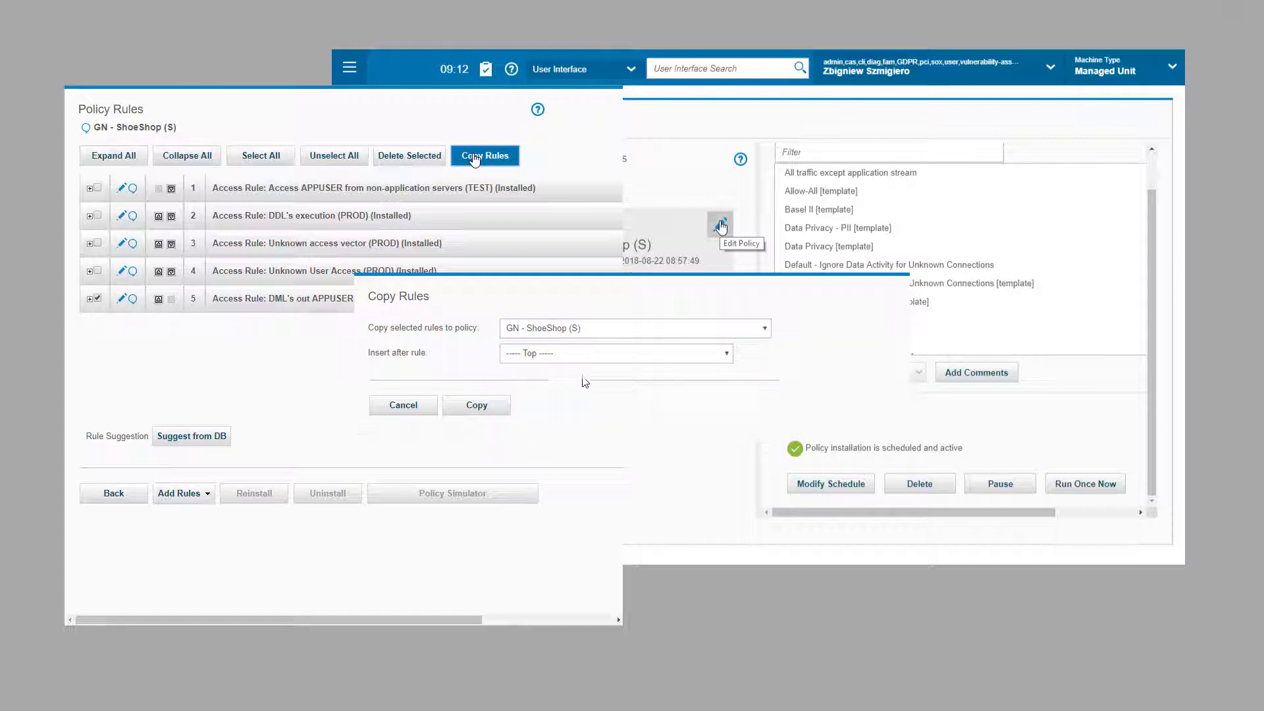
pyautogui.click(725, 355)
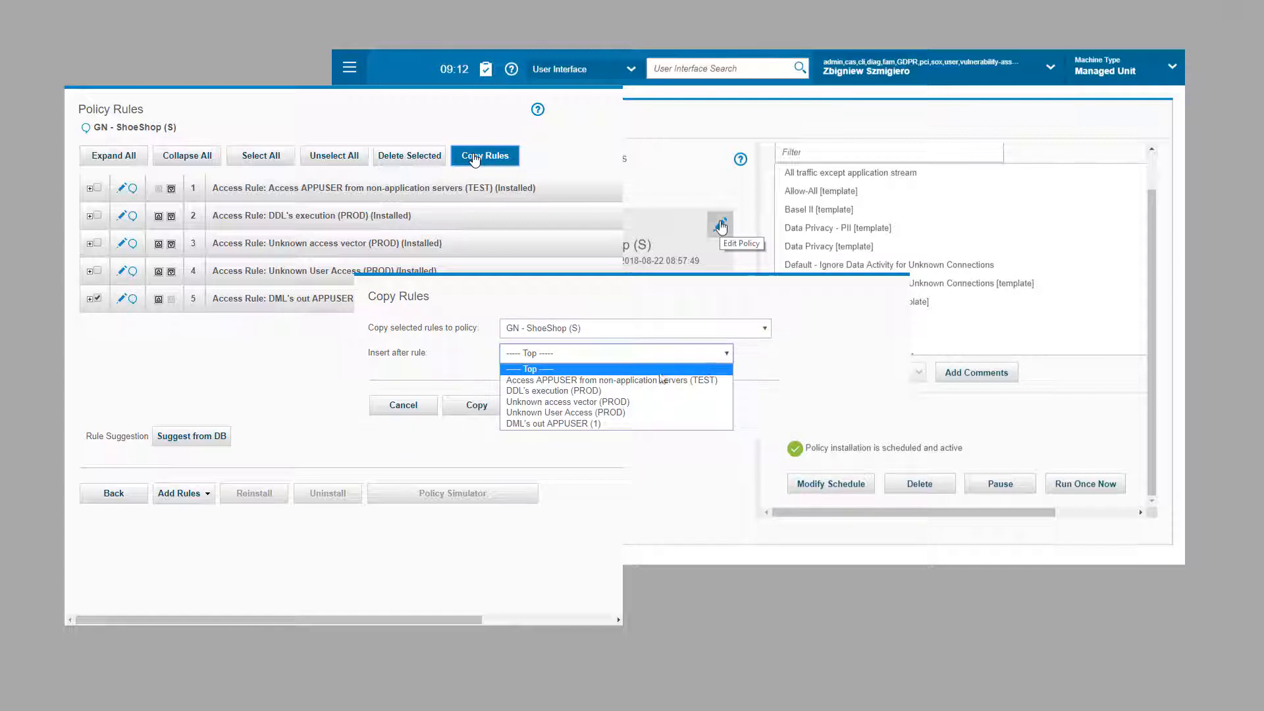
pyautogui.click(546, 424)
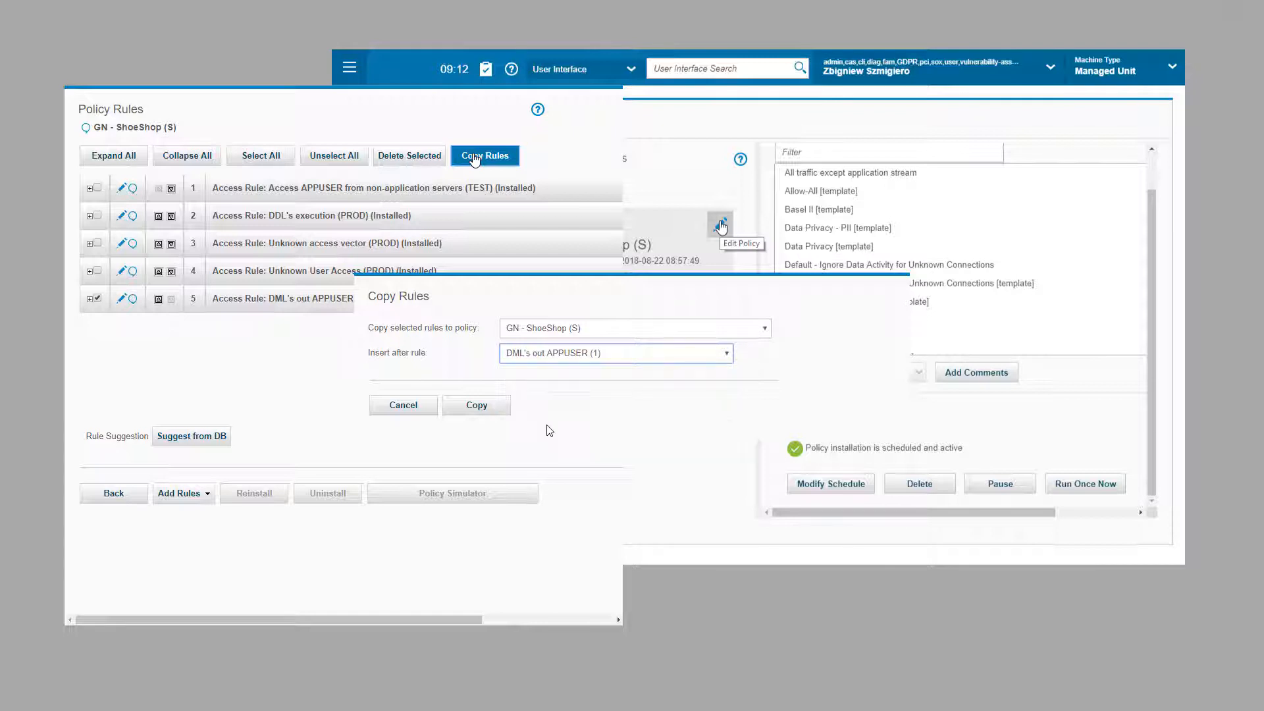
pyautogui.click(480, 407)
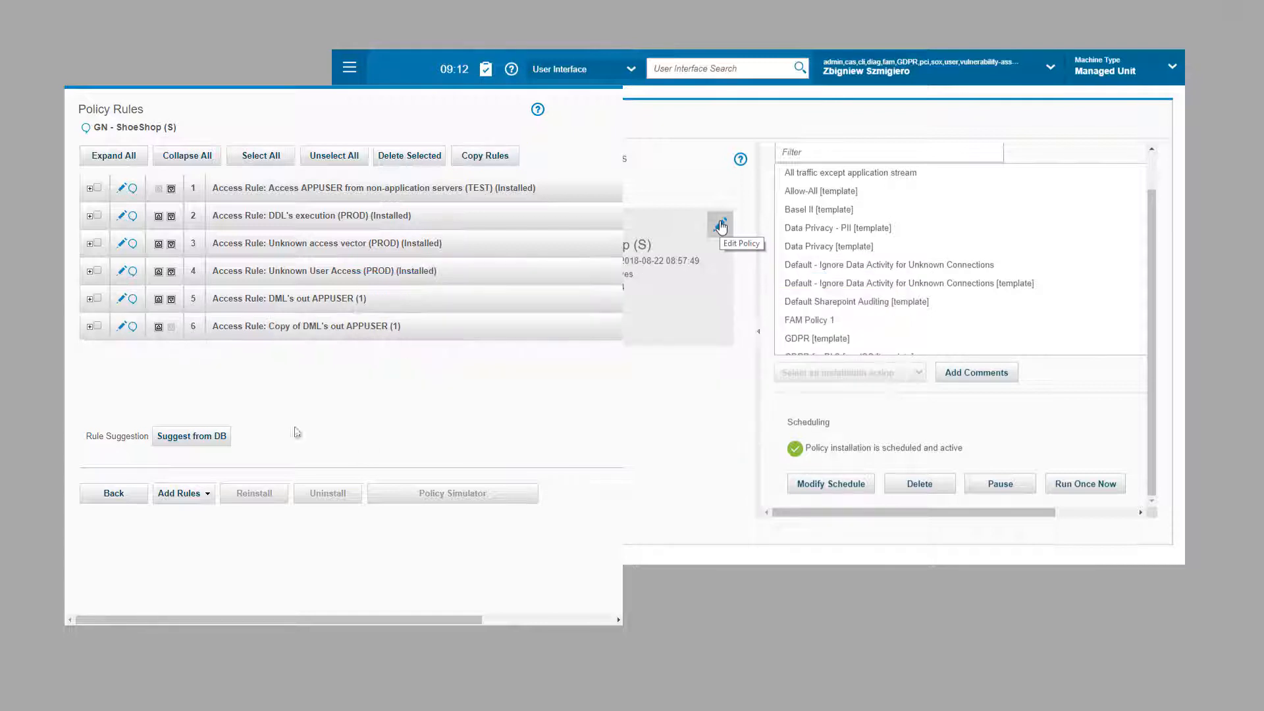
# Step: Rename rule 6 to DML's out APPUSER (2), negate SHOESHOP, set Object shoeshop.%, and save
pyautogui.click(122, 327)
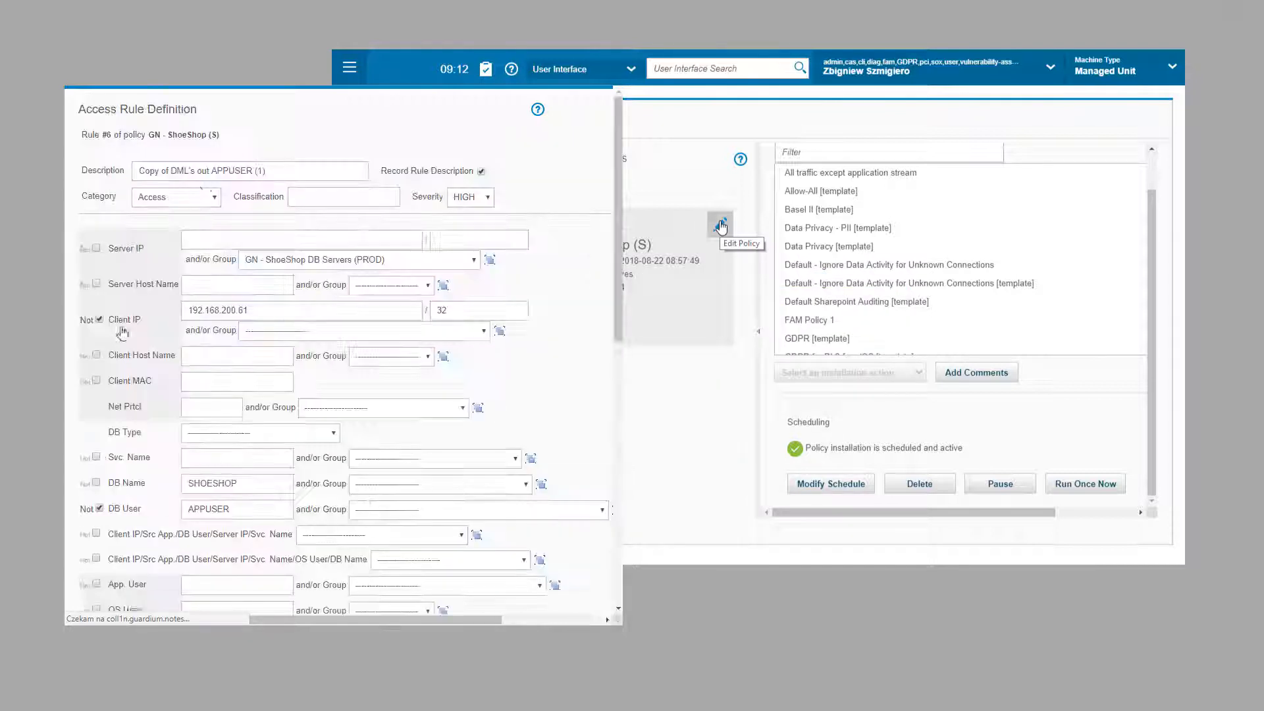
pyautogui.moveTo(169, 171); pyautogui.dragTo(110, 167)
pyautogui.press('Delete')
pyautogui.press('Delete')
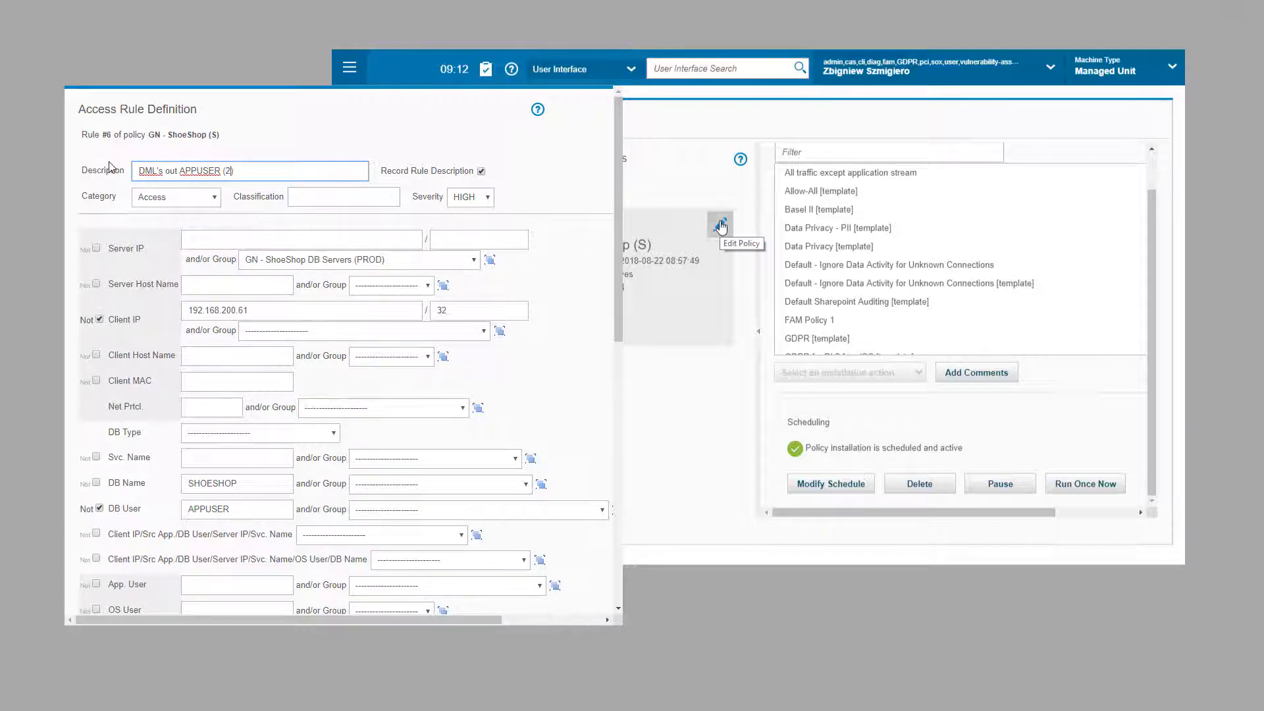
pyautogui.click(139, 404)
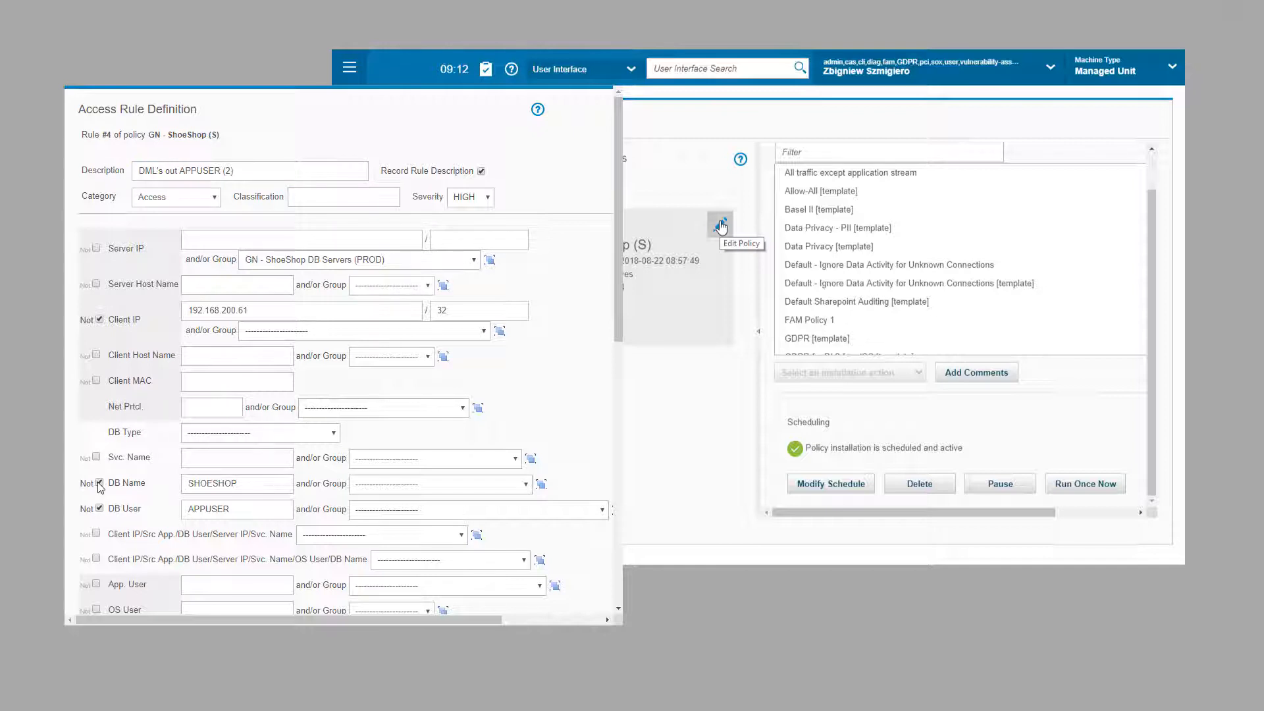
pyautogui.scroll(-4, 183, 475)
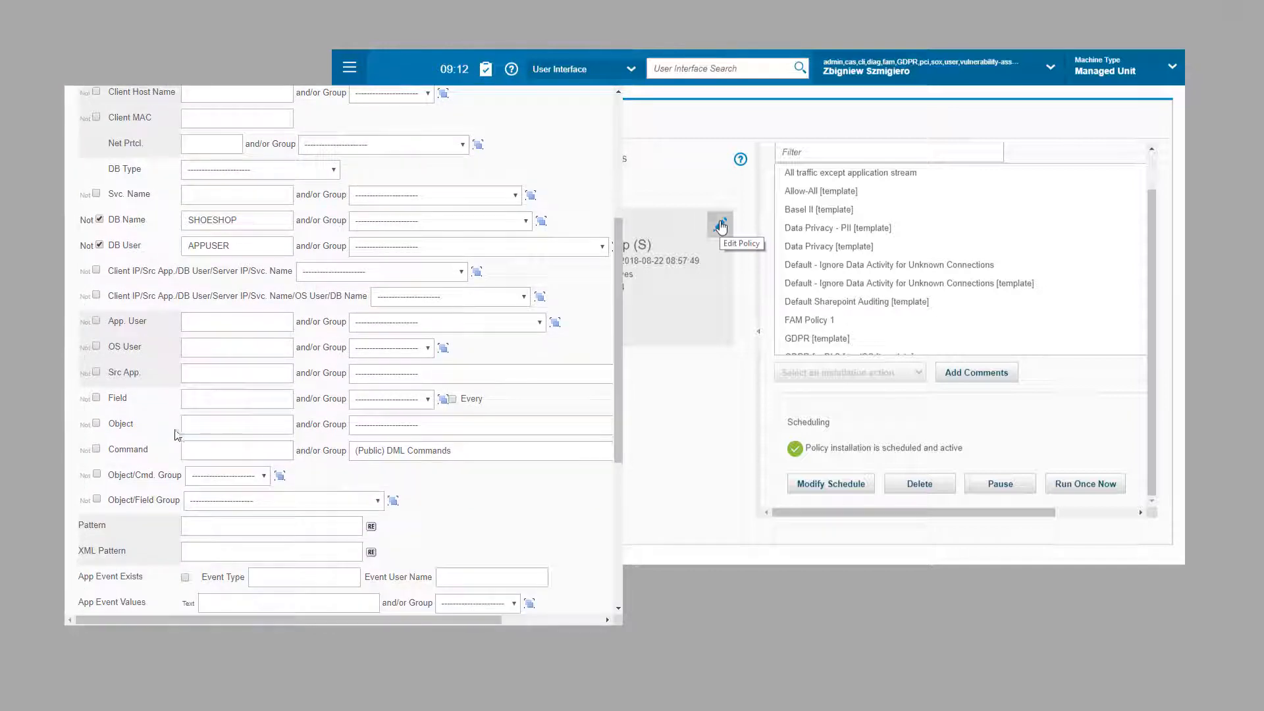
pyautogui.click(196, 425)
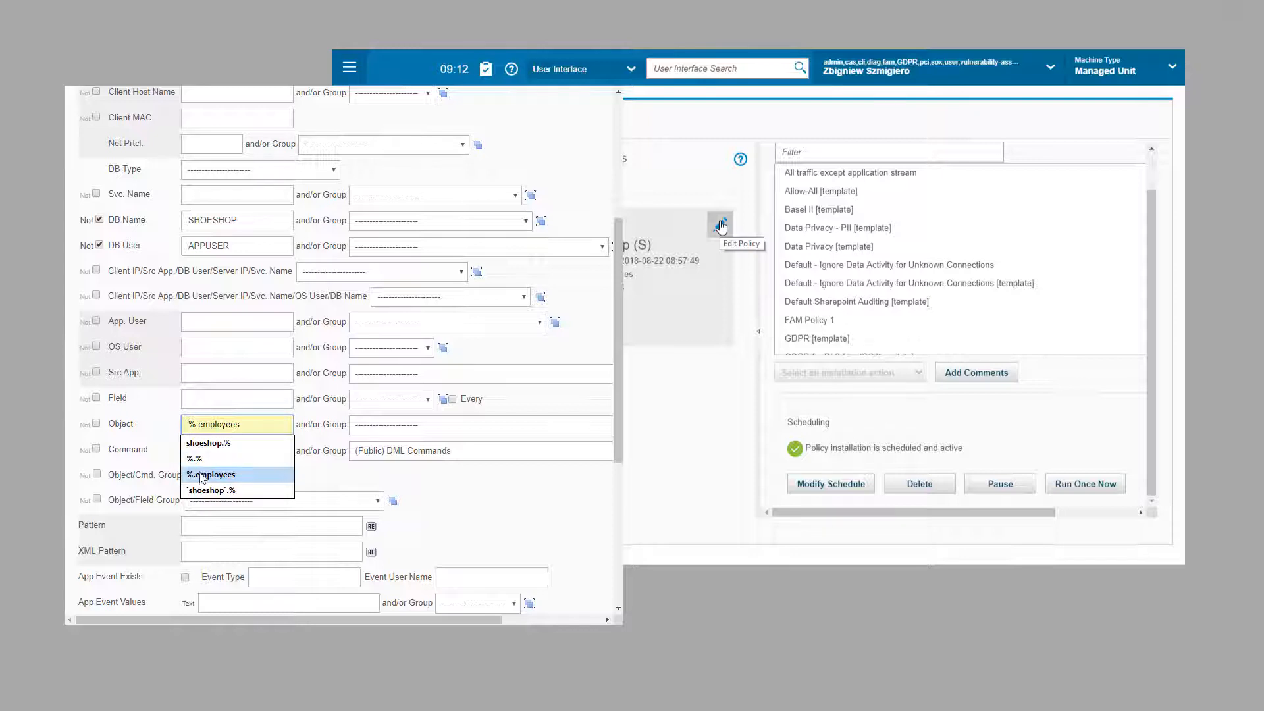
pyautogui.click(203, 443)
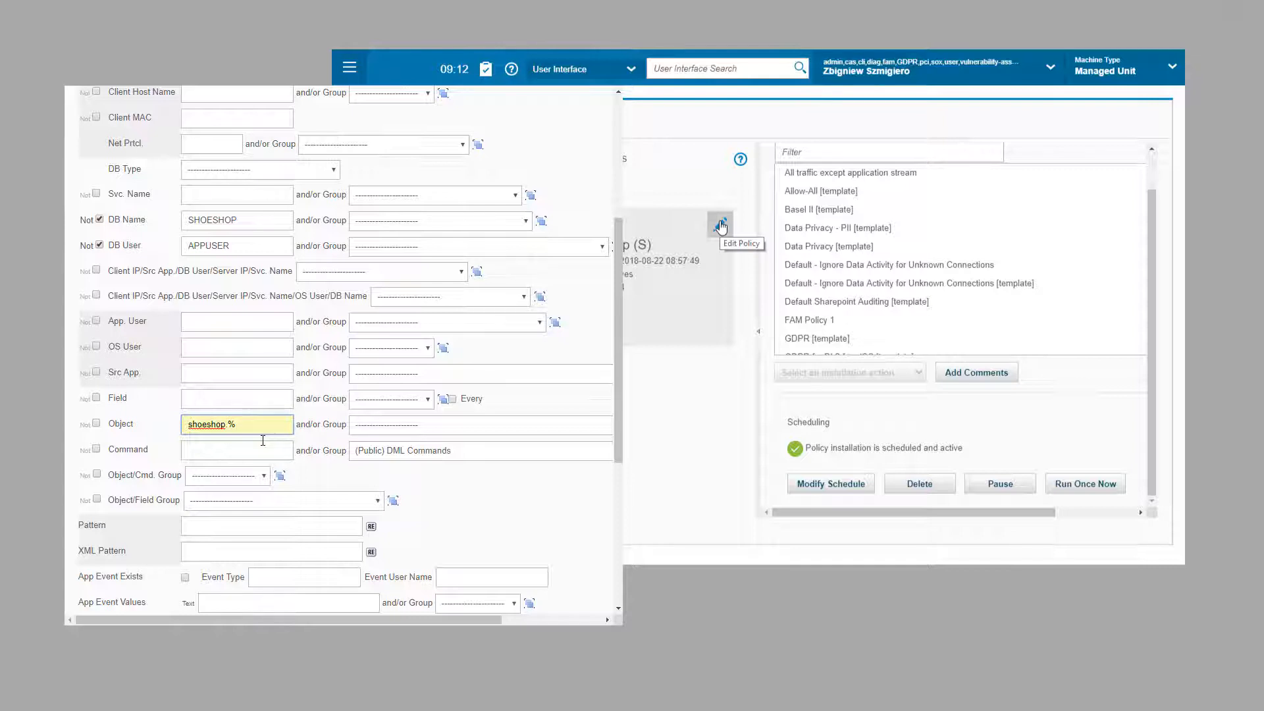
pyautogui.scroll(-5, 264, 440)
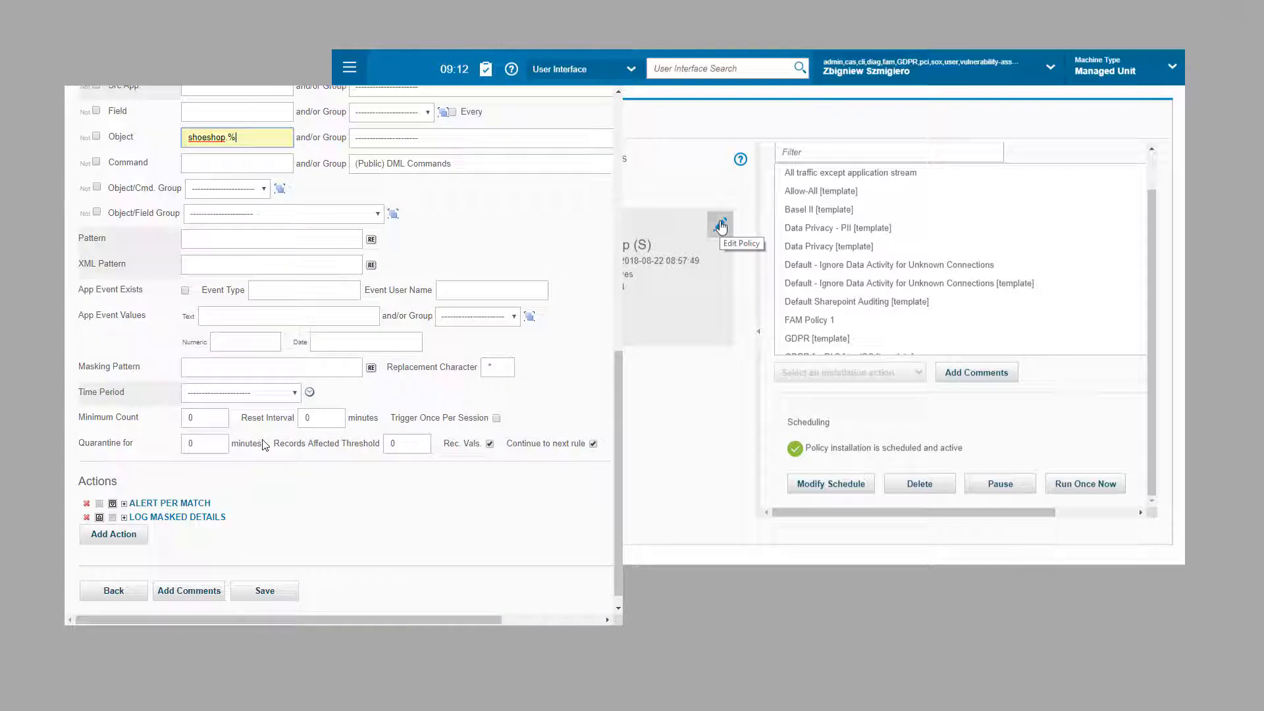
pyautogui.click(262, 576)
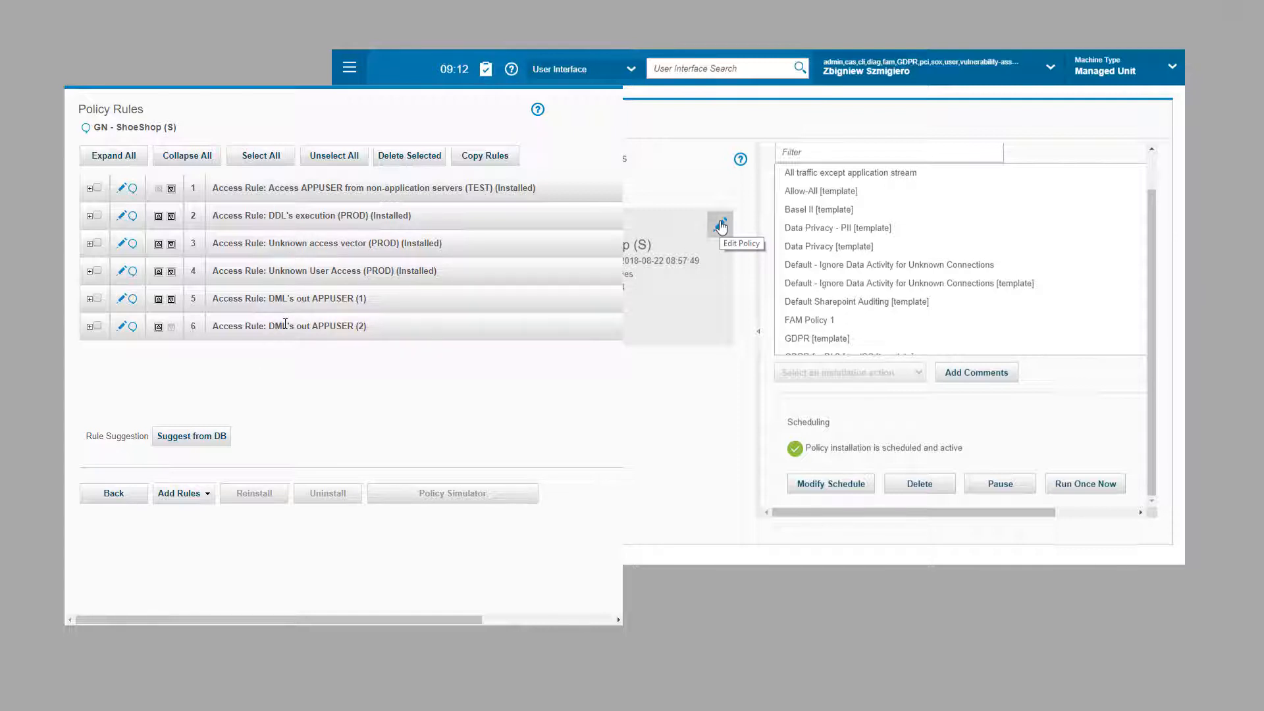
# Step: Reorder the rules so DML's out APPUSER (1) and (2) sit above Unknown access vector
pyautogui.click(159, 299)
pyautogui.click(158, 271)
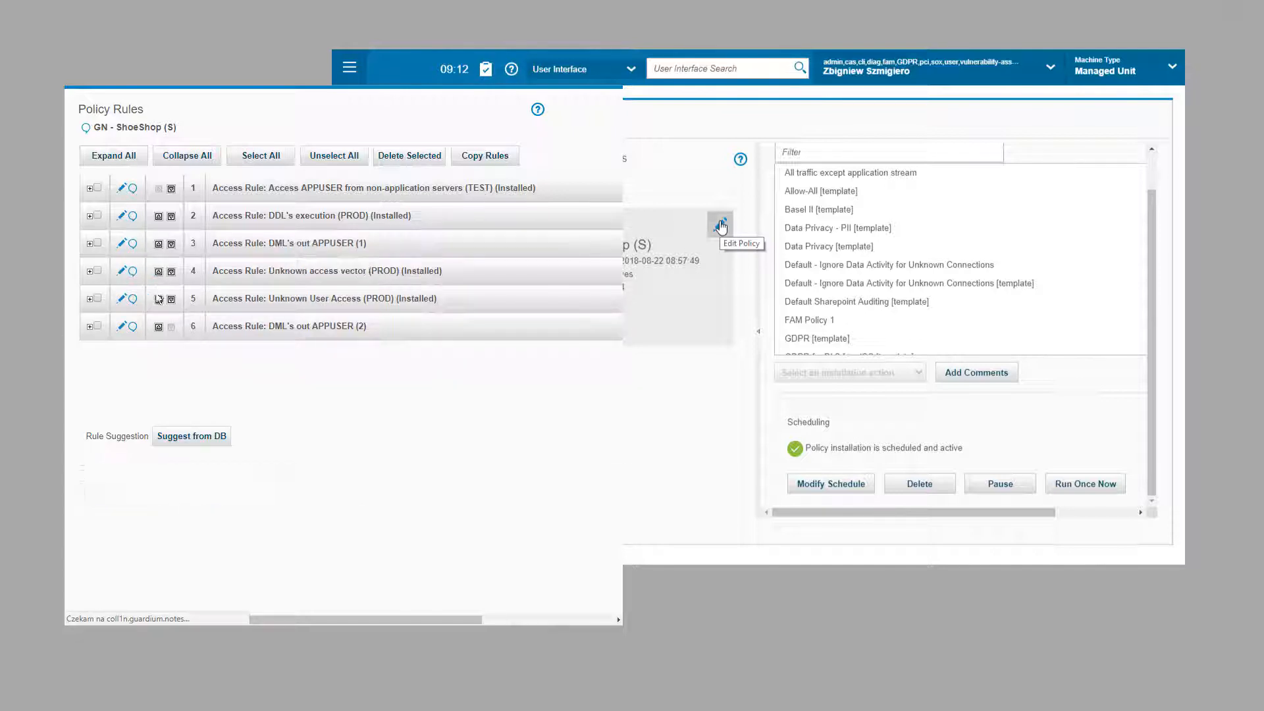
pyautogui.click(159, 326)
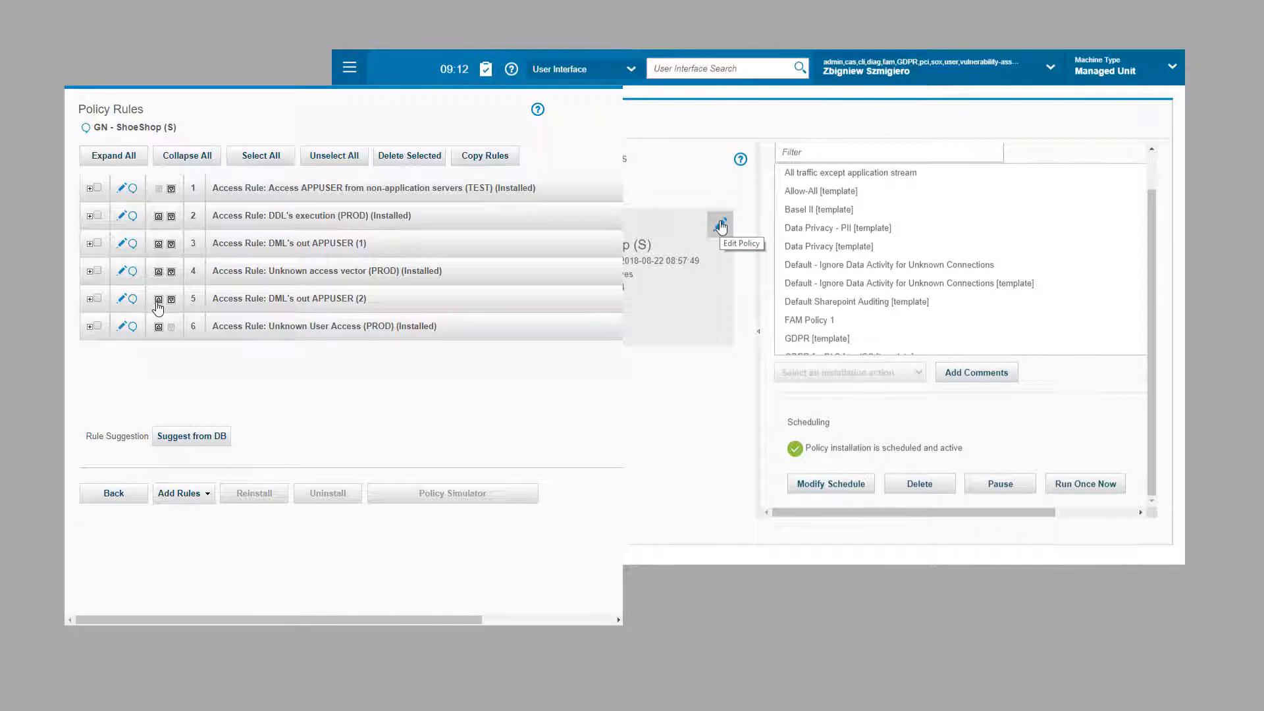
pyautogui.click(158, 300)
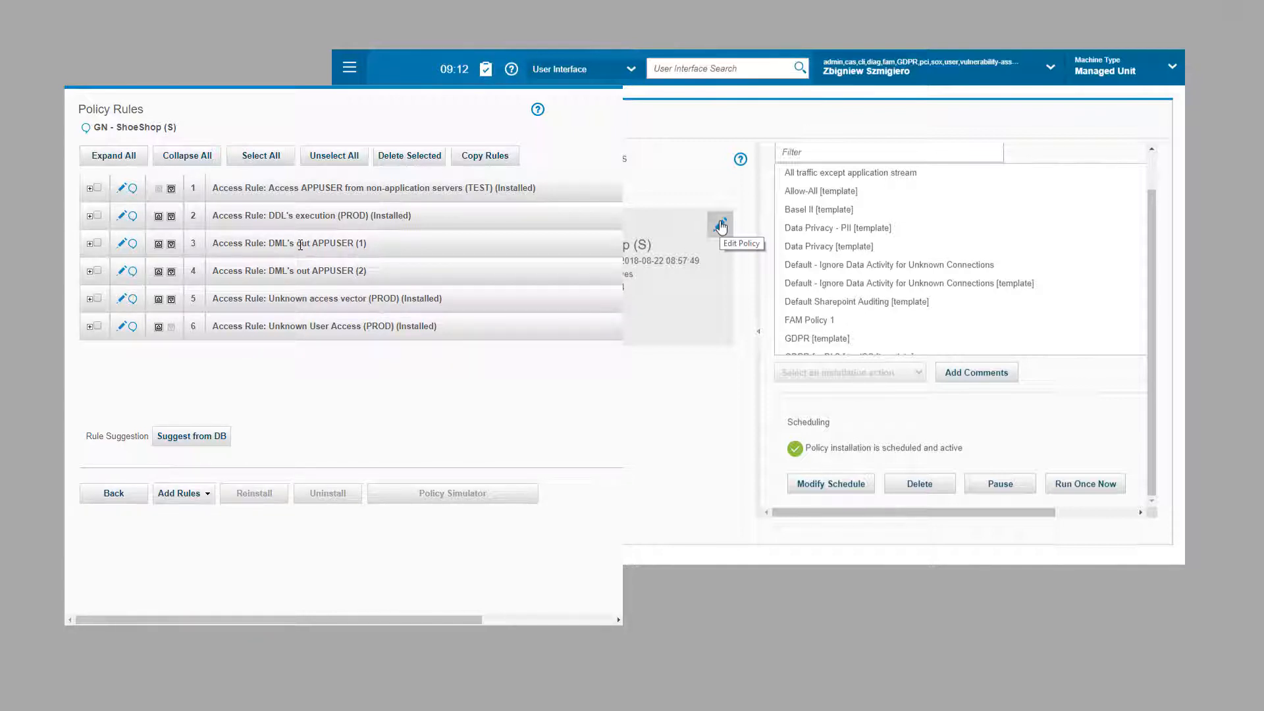
# Step: Open rule 3 for editing and save it back to the rule list
pyautogui.click(125, 246)
pyautogui.scroll(-5, 619, 583)
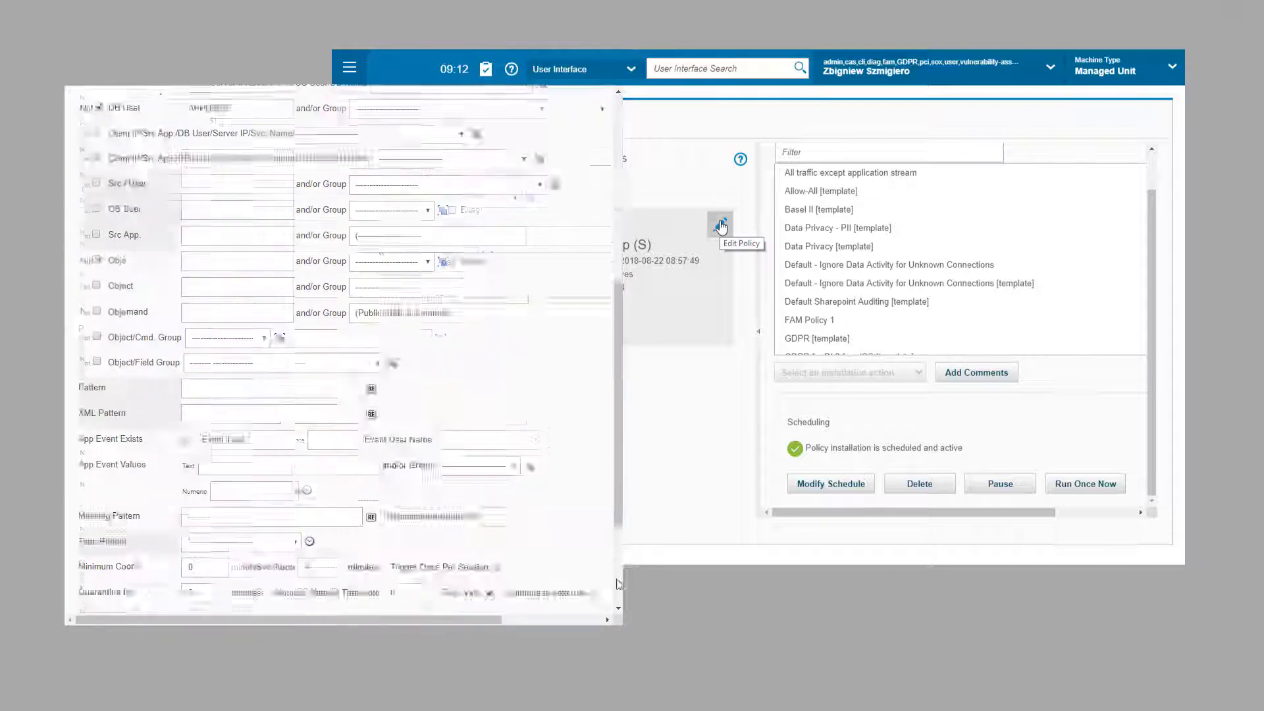
pyautogui.scroll(-5, 619, 584)
pyautogui.click(265, 577)
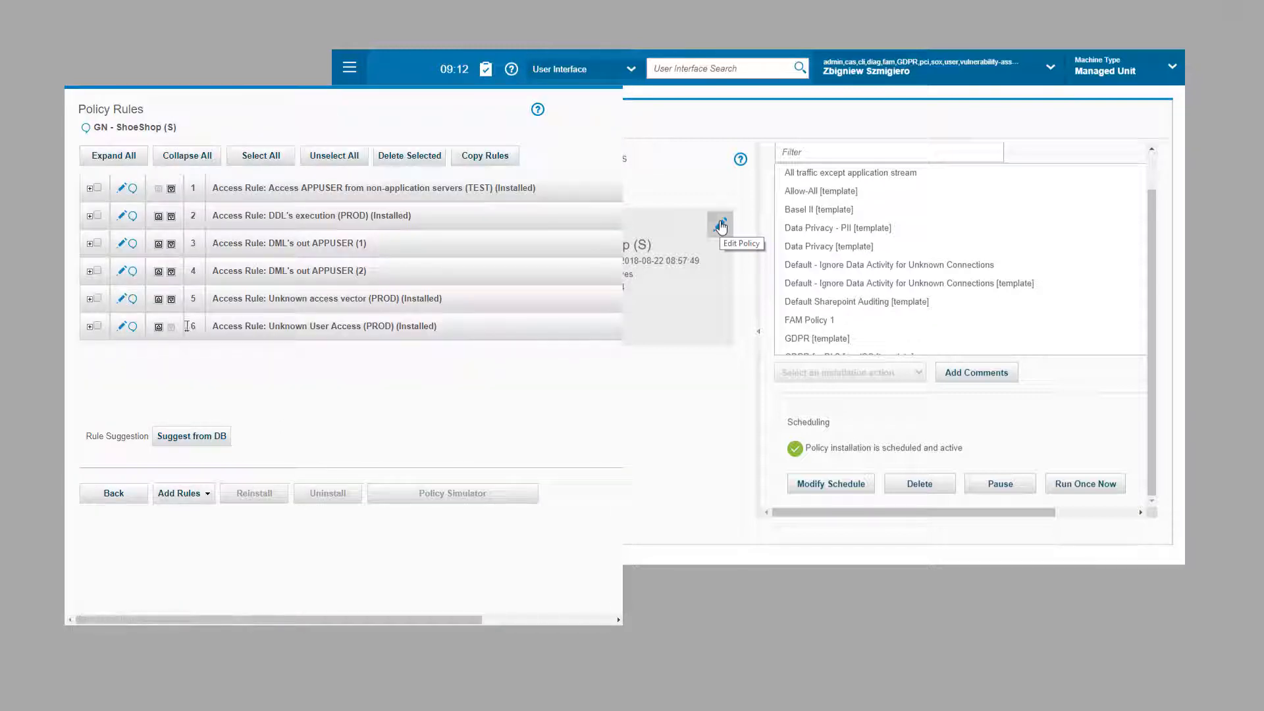
# Step: Open the DML's out APPUSER (2) rule and save it unchanged
pyautogui.click(121, 271)
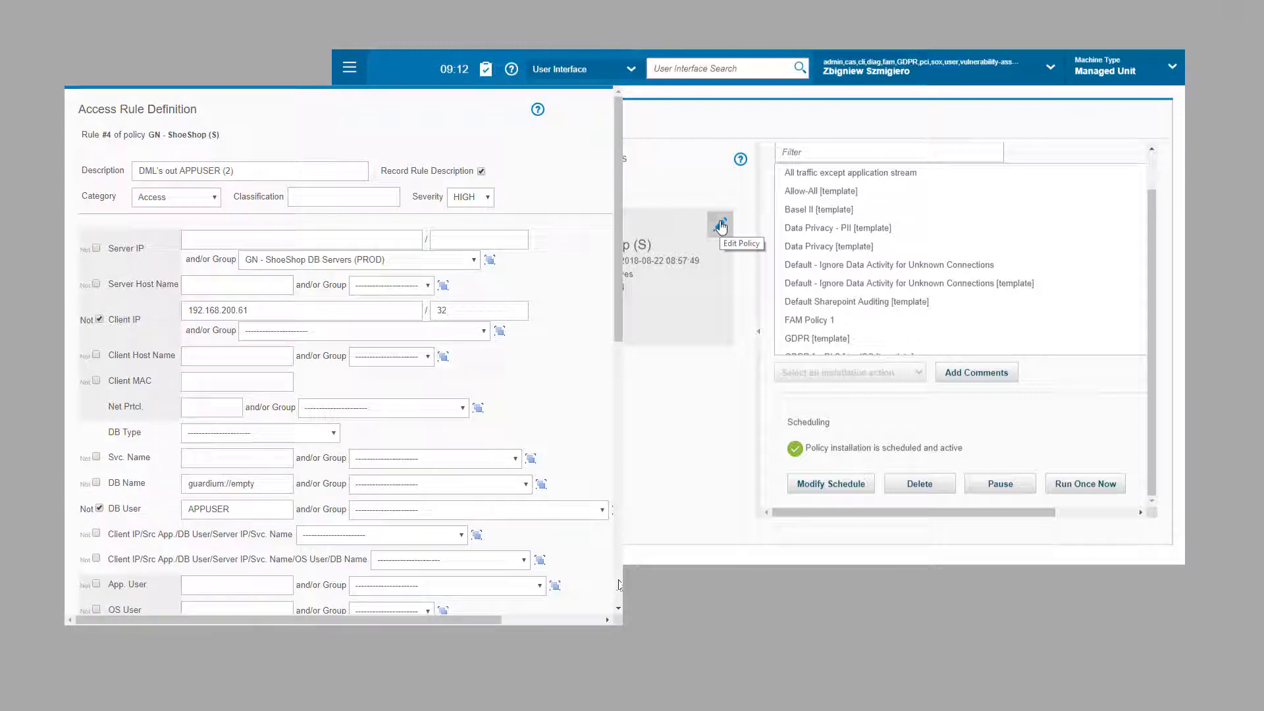
pyautogui.scroll(-5, 594, 545)
pyautogui.scroll(-5, 593, 544)
pyautogui.click(269, 576)
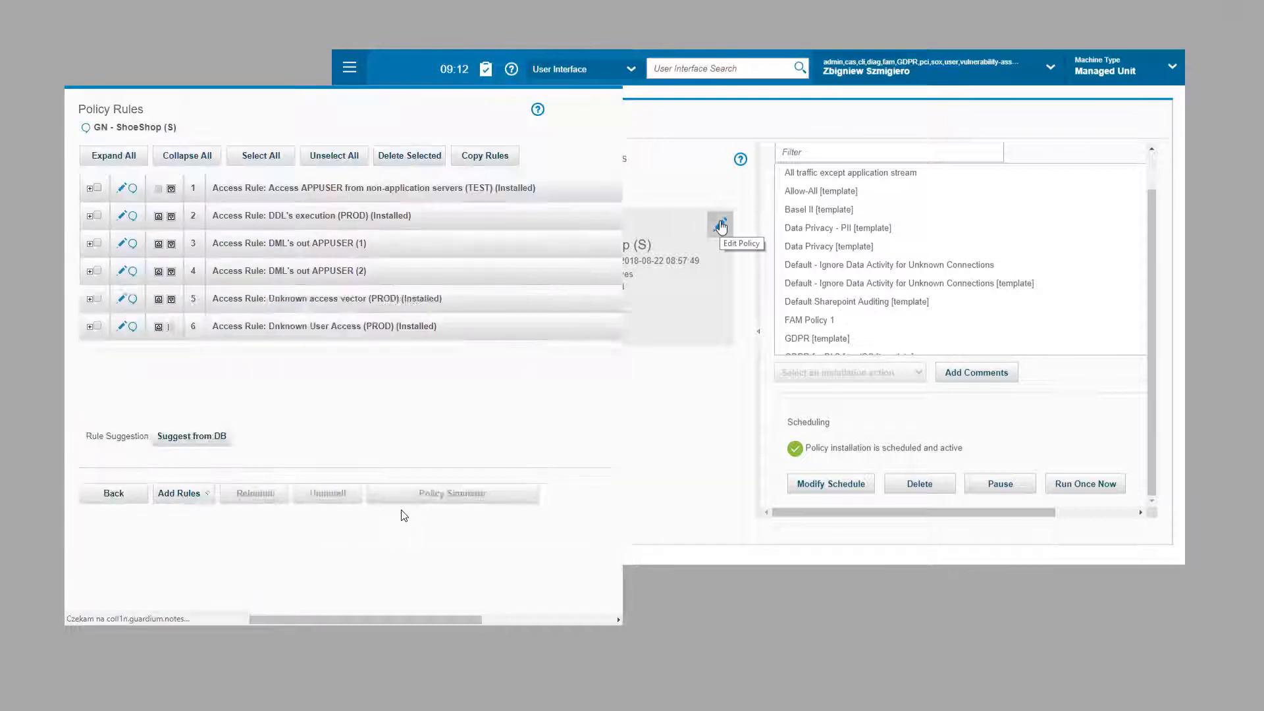
# Step: Reinstall the GN - ShoeShop (S) policy with Run Once Now and confirm the start message
pyautogui.click(108, 492)
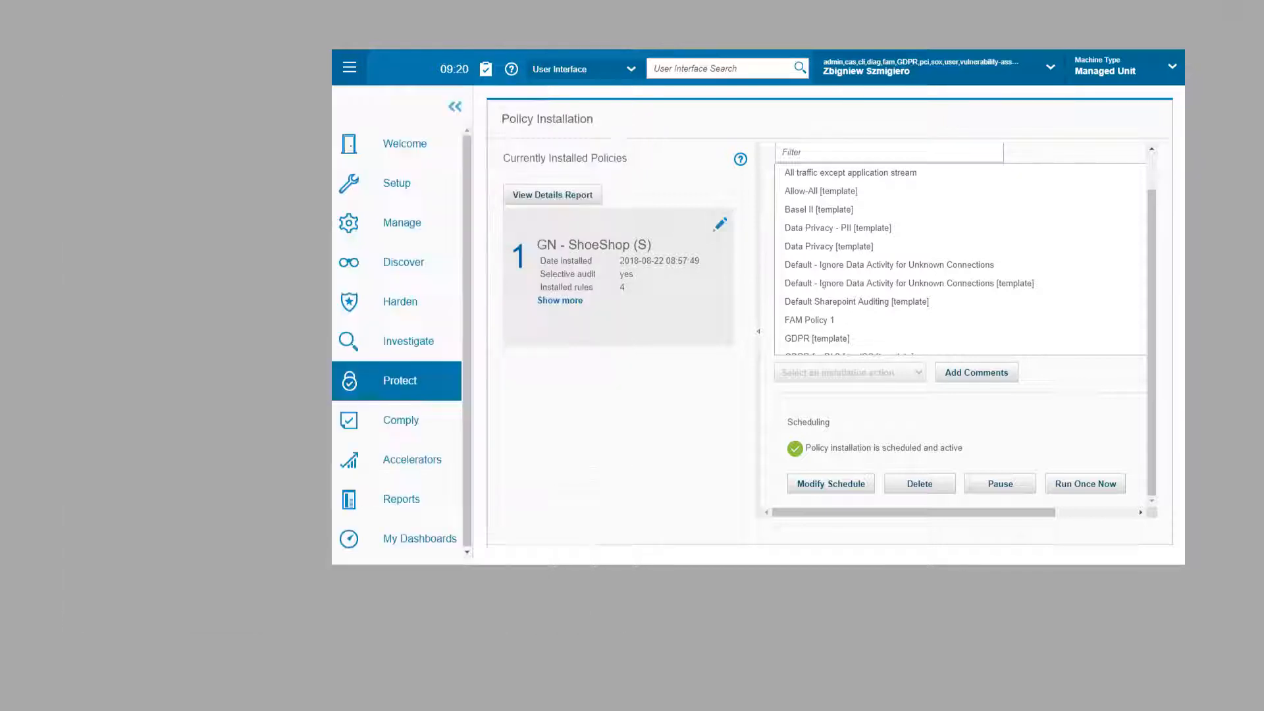
pyautogui.click(1087, 484)
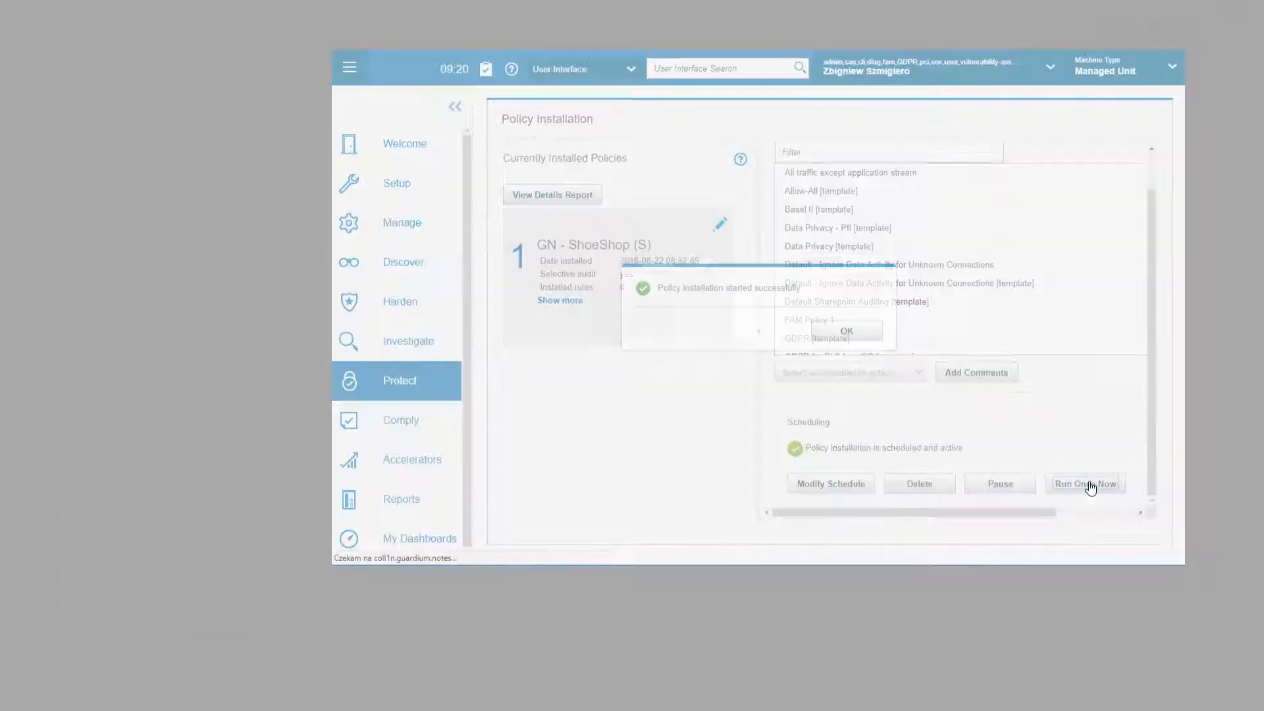
pyautogui.click(846, 331)
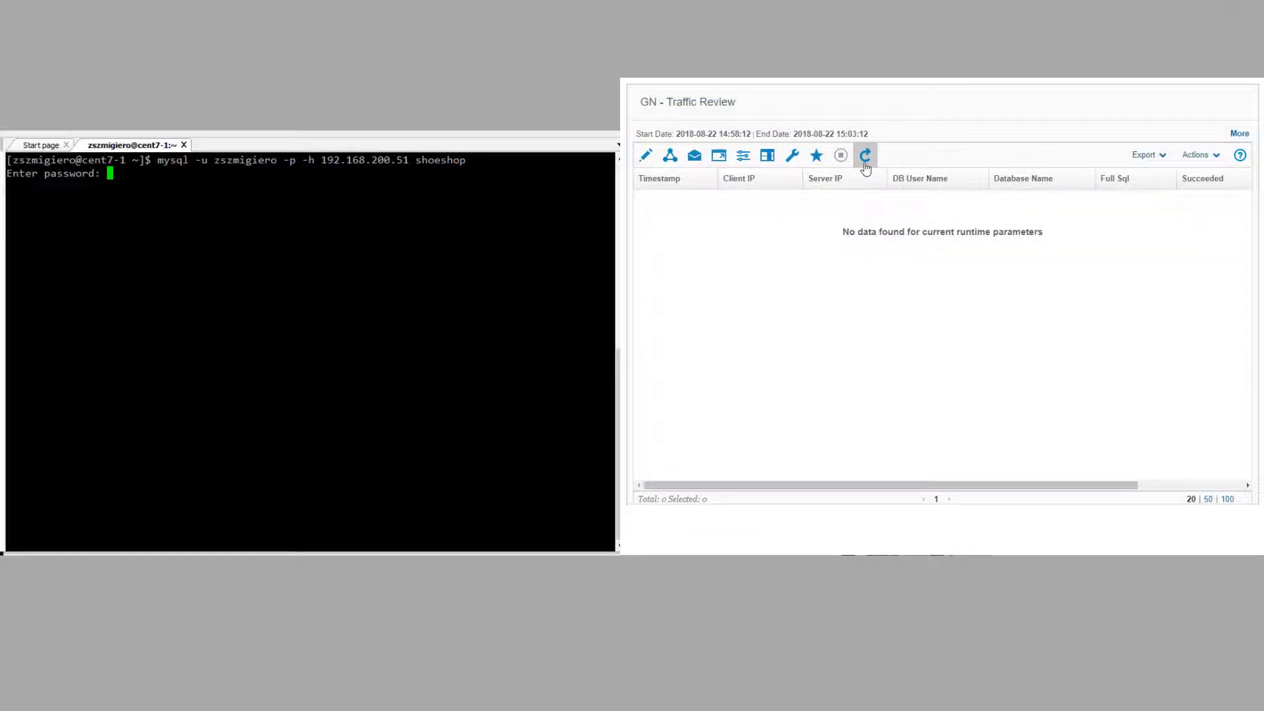
# Step: Log into the database, list five rows from the user table, and refresh Traffic Review
pyautogui.press('Return')
pyautogui.write('select ')
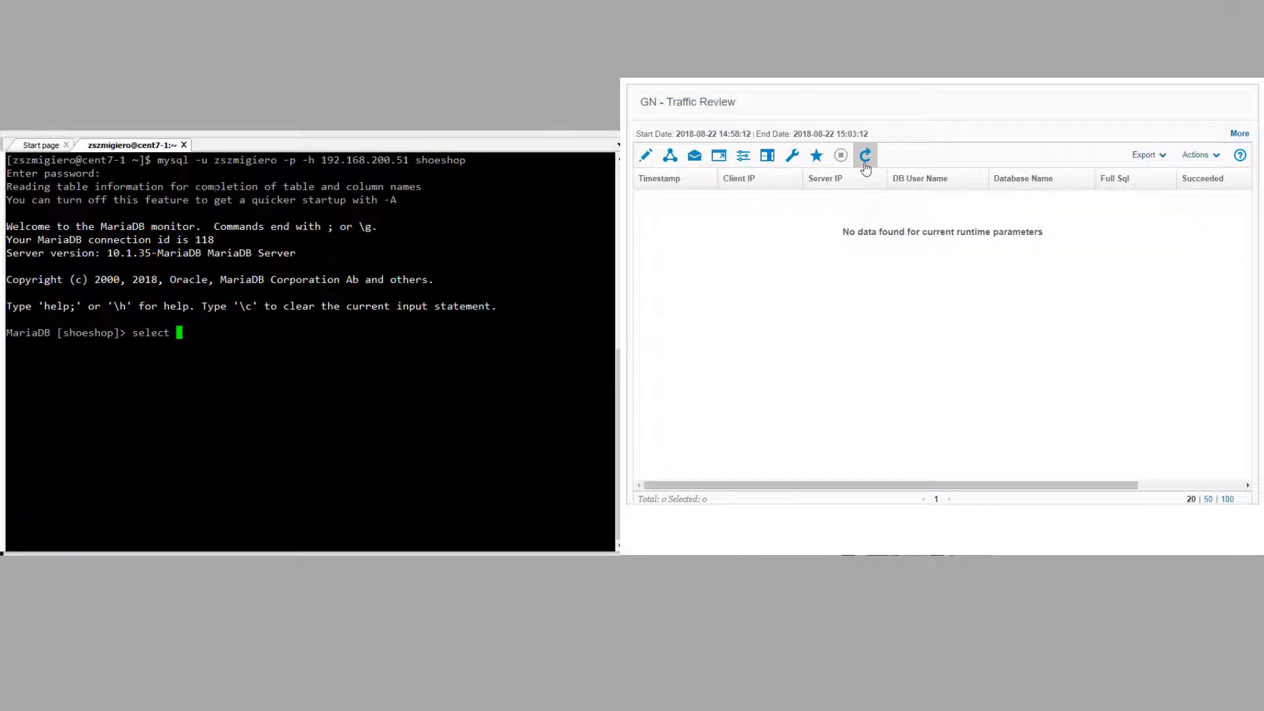
pyautogui.write('* from user limit 5')
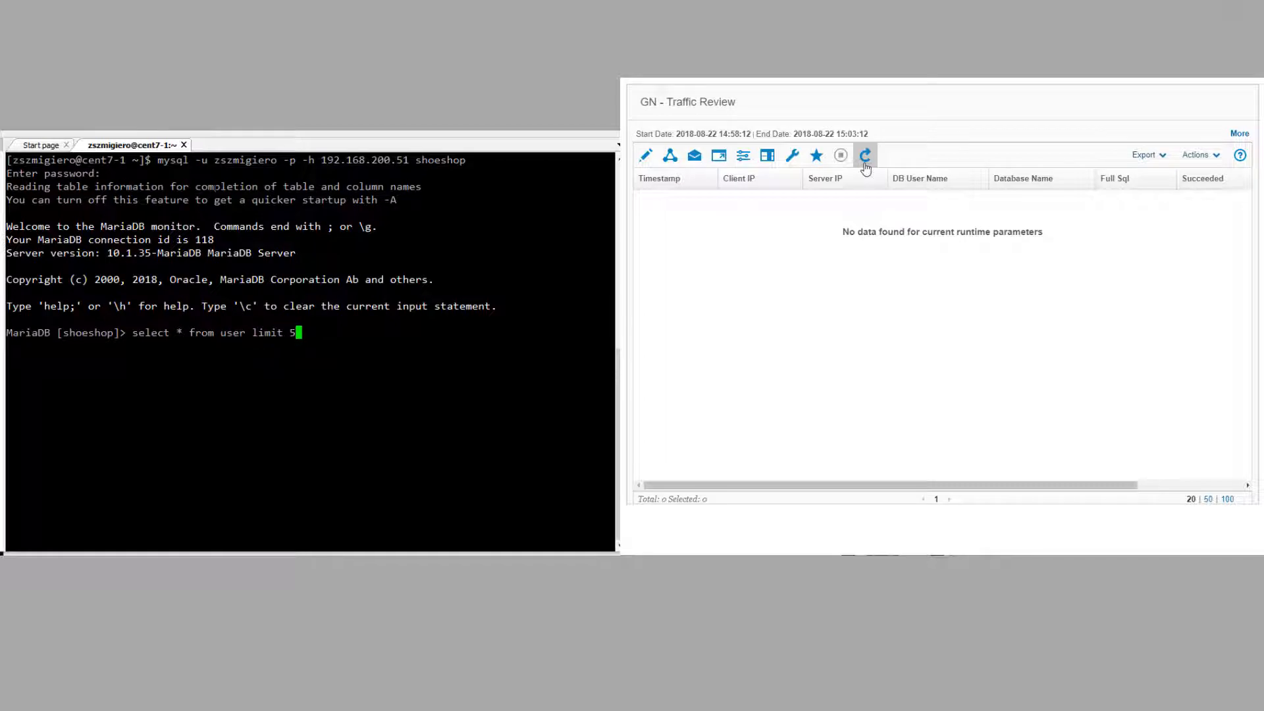
pyautogui.write(';')
pyautogui.press('Return')
pyautogui.click(866, 162)
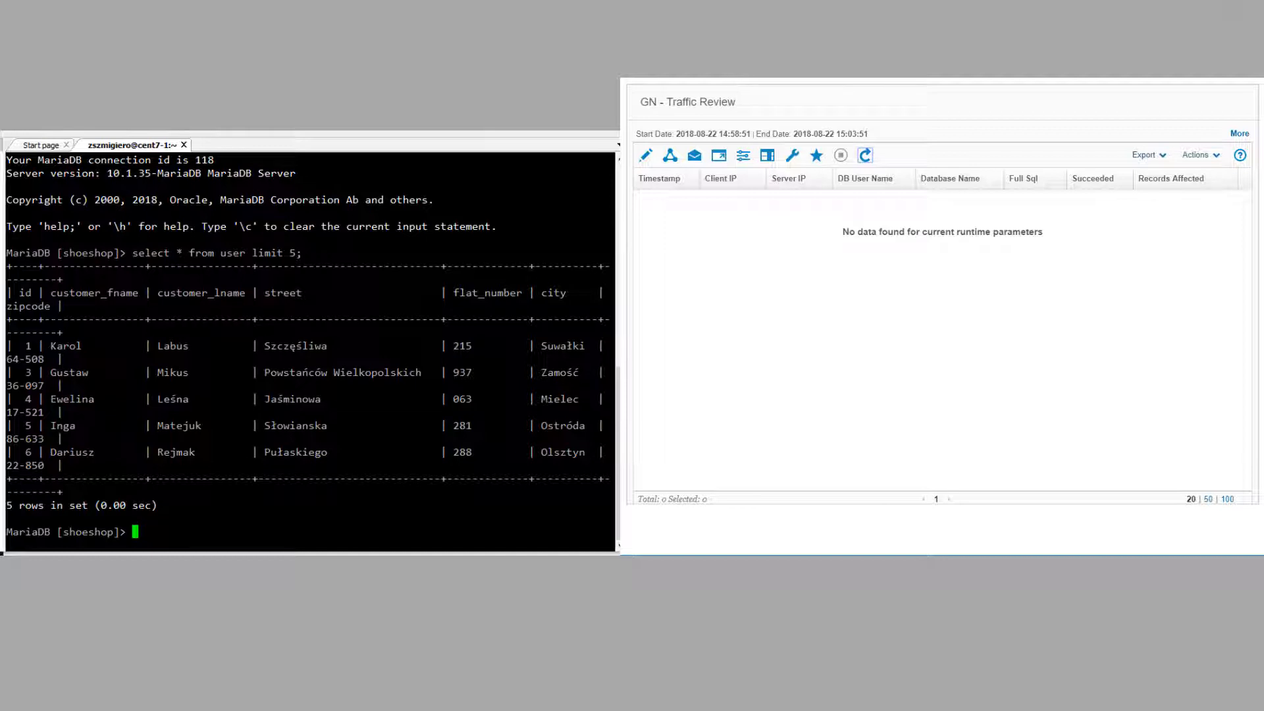
# Step: Update user id 1's first name, then insert a new customer row, retrying with a NULL id
pyautogui.write("update user set customer_fname='Ryszard' where id=1;")
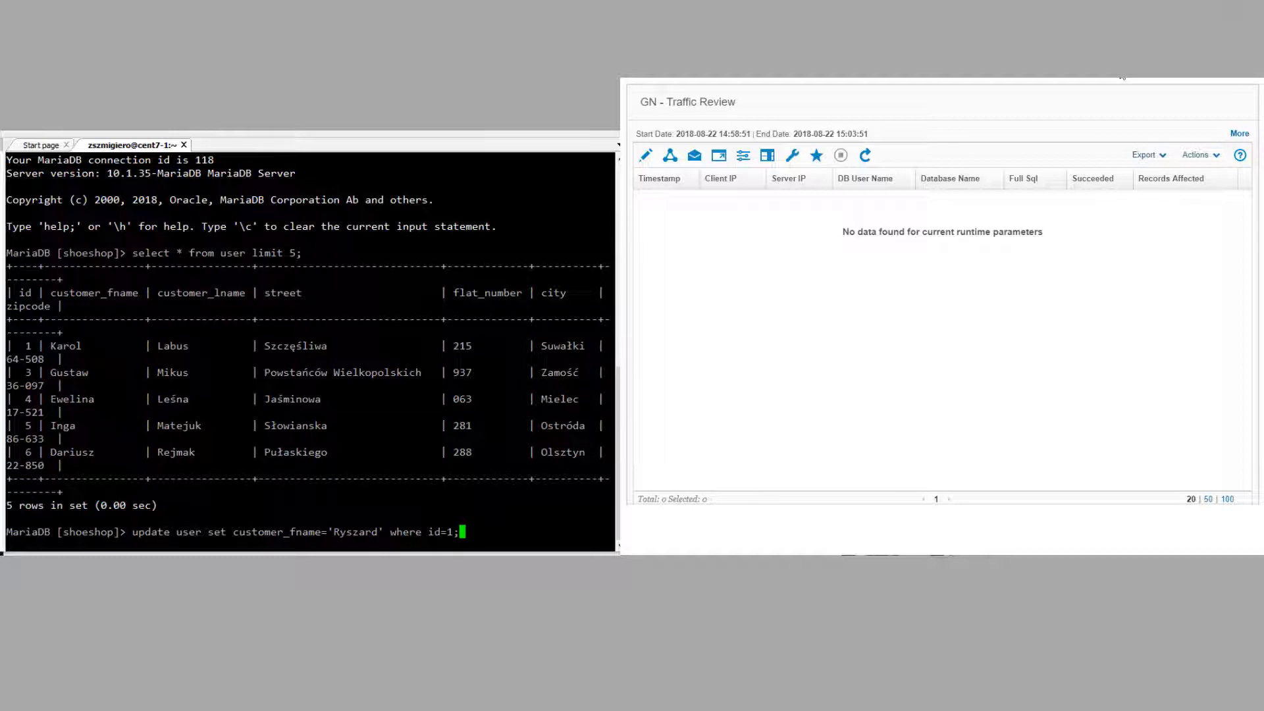
pyautogui.press('Return')
pyautogui.write('insert')
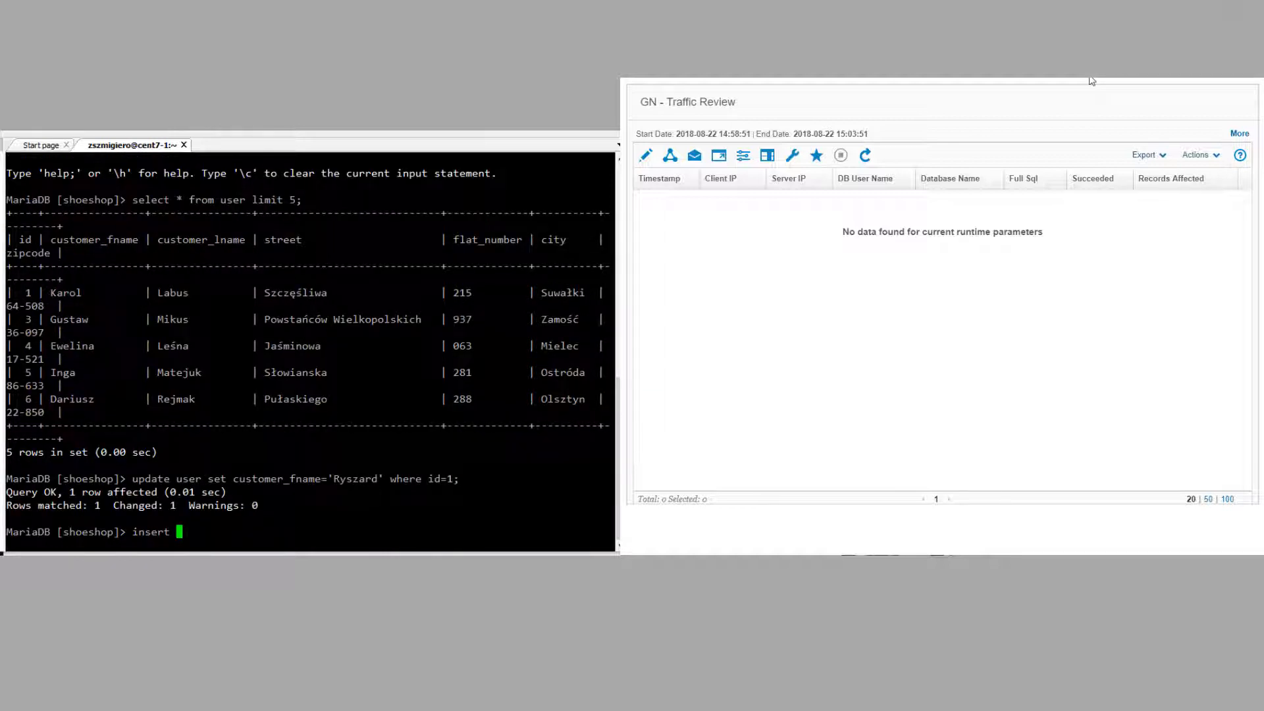
pyautogui.write(" into user values('Zenon','")
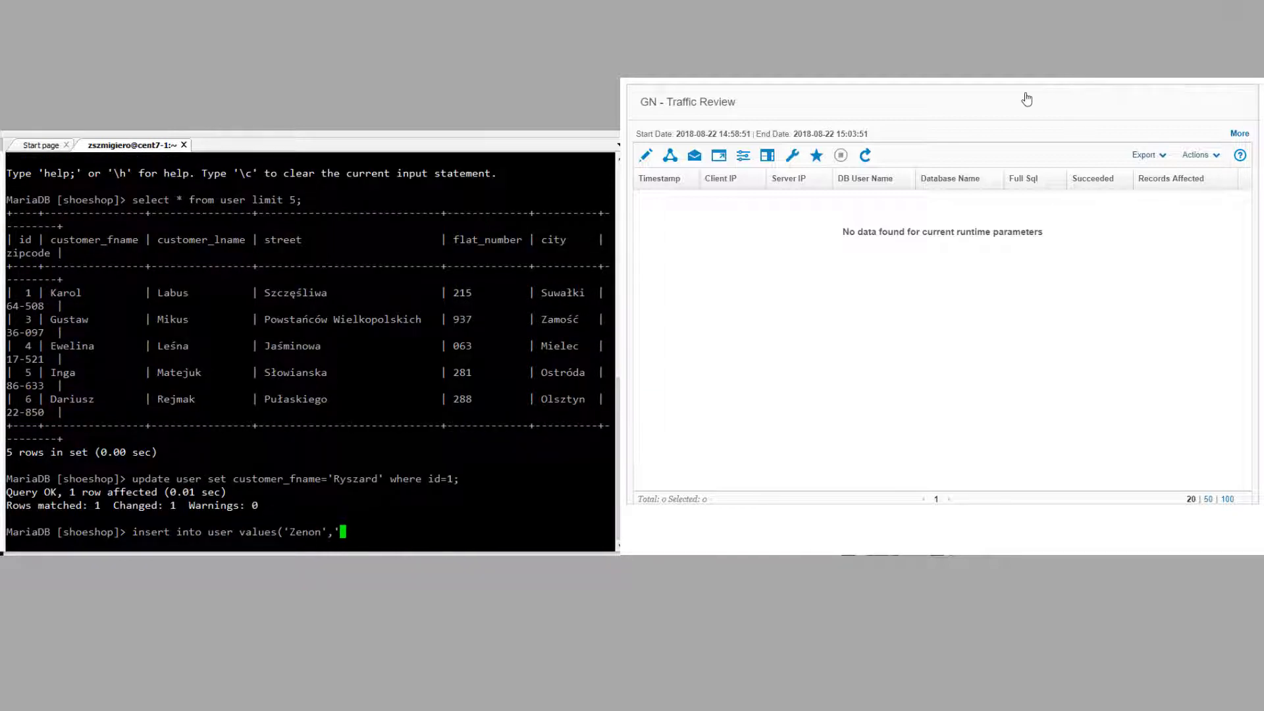
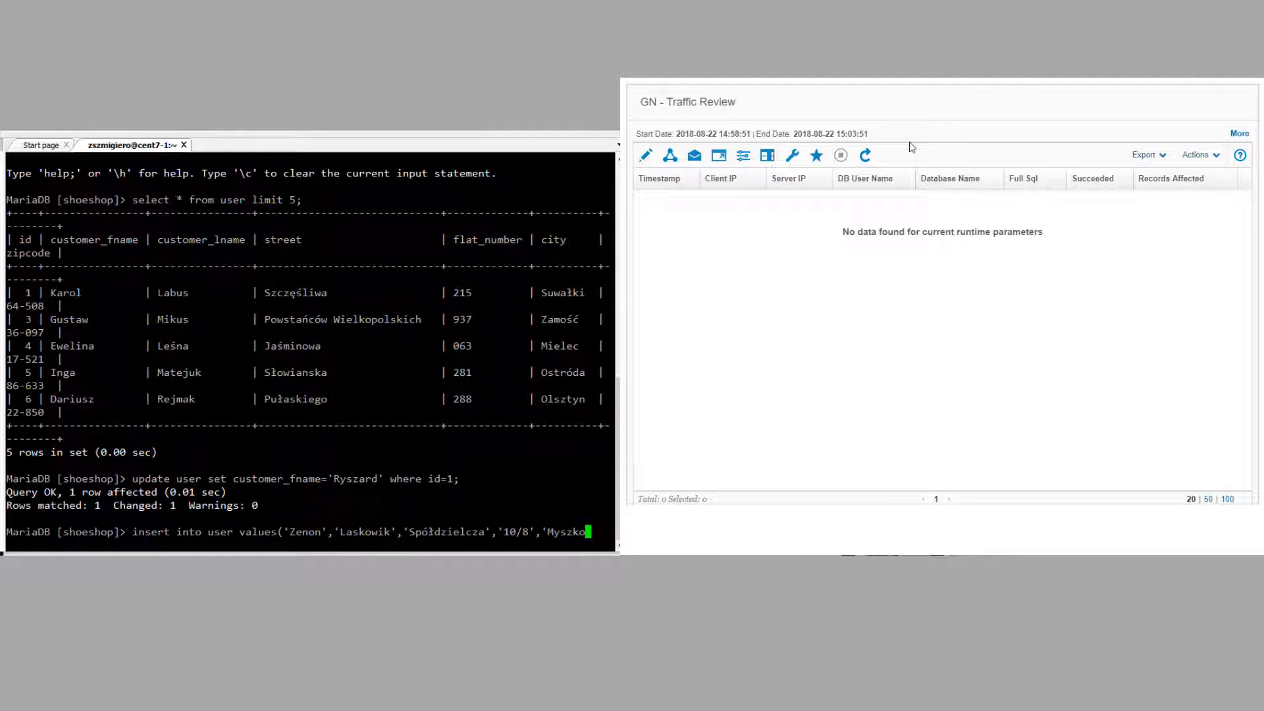
pyautogui.press('Return')
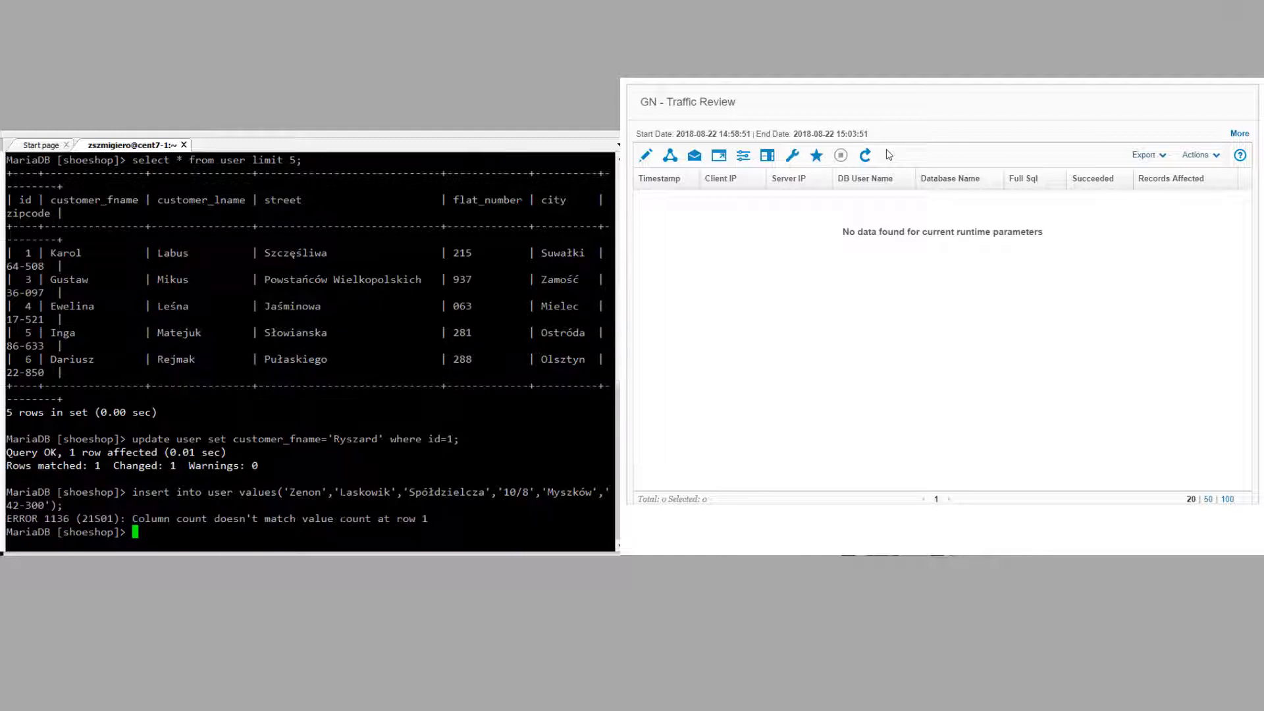
pyautogui.press('Up')
pyautogui.press('Left')
pyautogui.press('Left')
pyautogui.press('Left')
pyautogui.press('Left')
pyautogui.press('Left')
pyautogui.press('Left')
pyautogui.press('Left')
pyautogui.press('Left')
pyautogui.press('Left')
pyautogui.press('Left')
pyautogui.press('Left')
pyautogui.press('Left')
pyautogui.press('Left')
pyautogui.press('Left')
pyautogui.press('Left')
pyautogui.press('Left')
pyautogui.press('Left')
pyautogui.press('Left')
pyautogui.press('Left')
pyautogui.press('Left')
pyautogui.press('Left')
pyautogui.press('Left')
pyautogui.press('Left')
pyautogui.press('Left')
pyautogui.press('Left')
pyautogui.press('Left')
pyautogui.press('Left')
pyautogui.press('Left')
pyautogui.press('Left')
pyautogui.press('Left')
pyautogui.press('Left')
pyautogui.press('Left')
pyautogui.press('Left')
pyautogui.press('Left')
pyautogui.press('Left')
pyautogui.press('Left')
pyautogui.press('Left')
pyautogui.press('Left')
pyautogui.press('Left')
pyautogui.press('Left')
pyautogui.write('NULL,')
pyautogui.press('End')
pyautogui.write(';')
pyautogui.press('Return')
# Step: Delete user id 1, refresh Traffic Review, and commit the transaction
pyautogui.write('d')
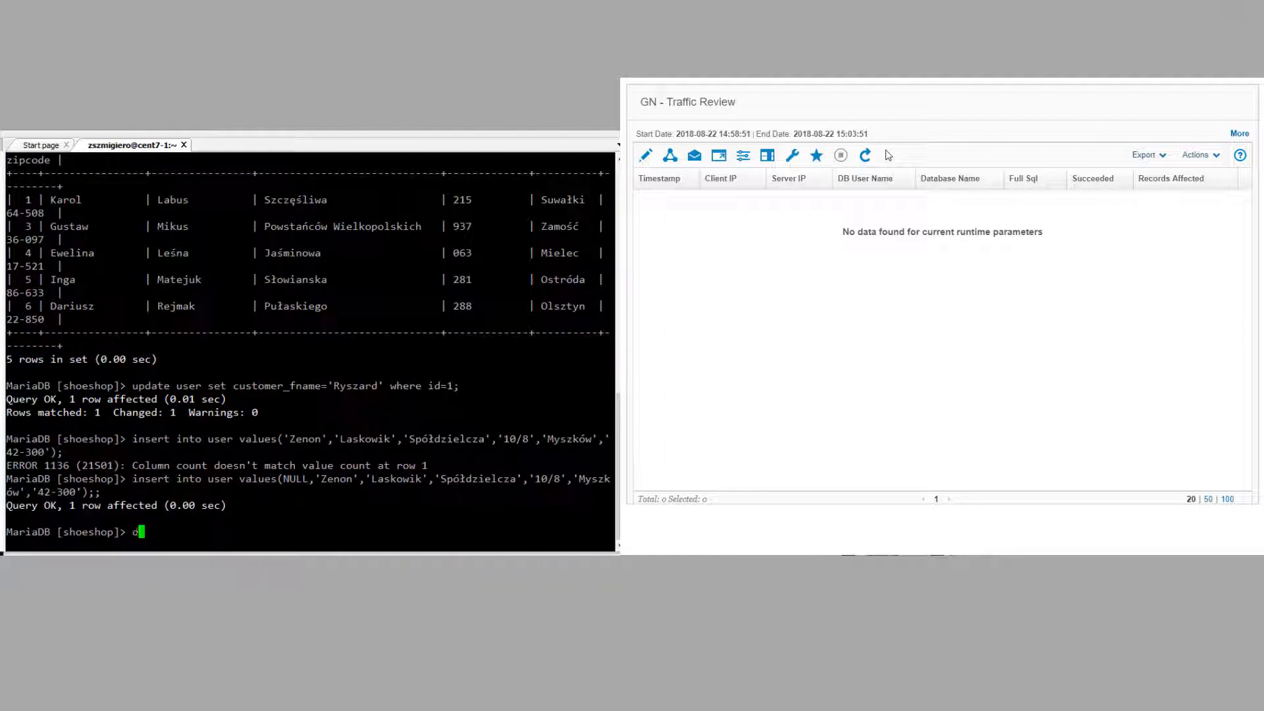
pyautogui.write('elete from user where id')
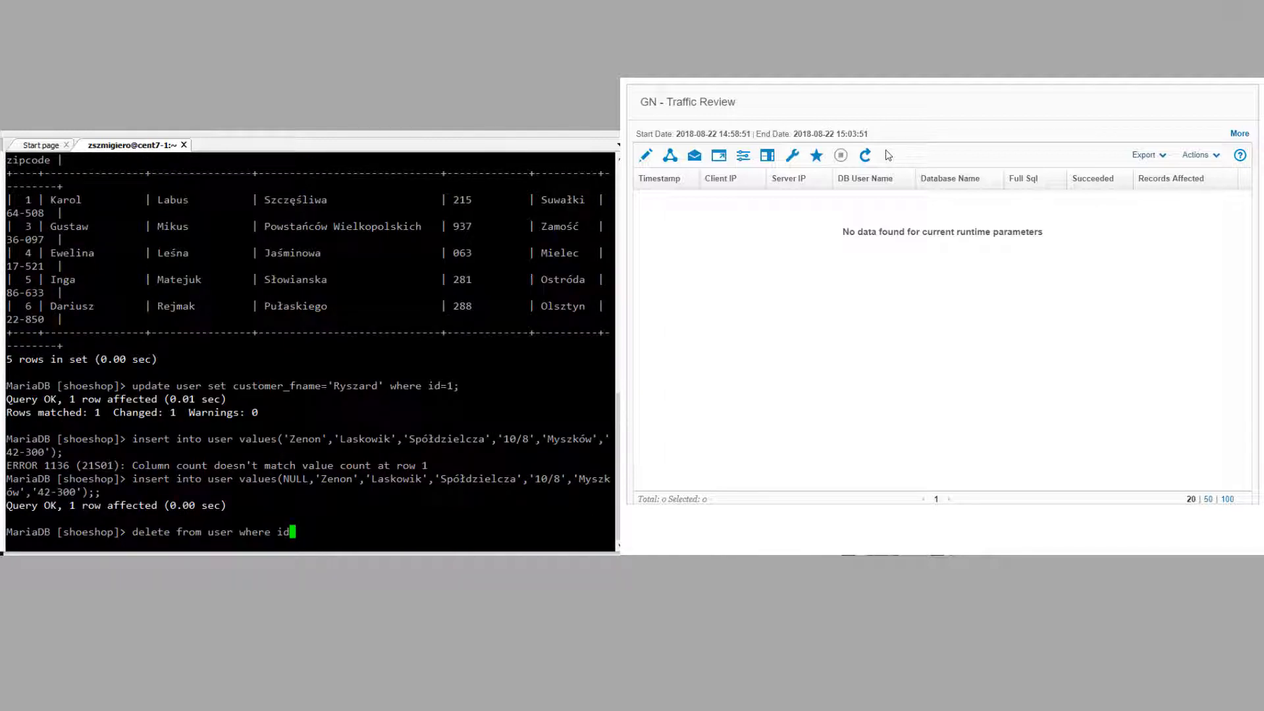
pyautogui.write('=1;')
pyautogui.press('Return')
pyautogui.click(868, 157)
pyautogui.write('commit')
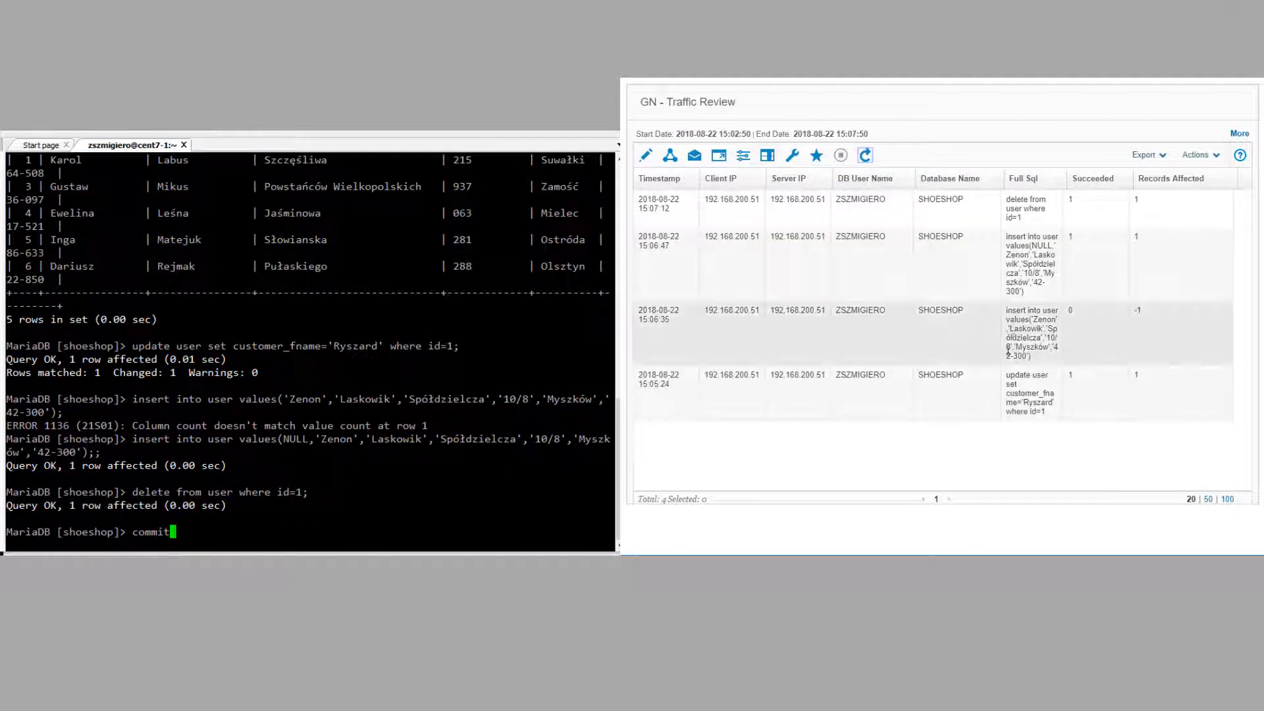
pyautogui.write(';')
pyautogui.press('Return')
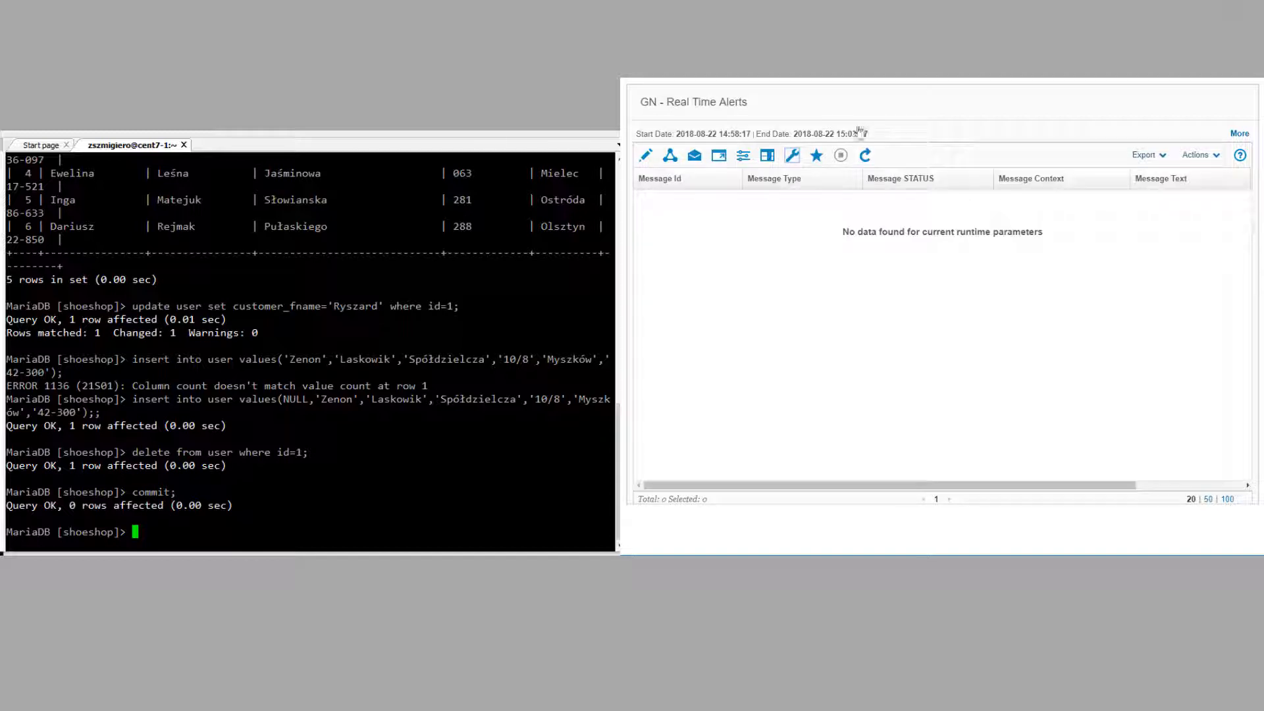
# Step: Open Real Time Alerts, switch to the mysql database, and query five rows of shoeshop.user
pyautogui.click(864, 156)
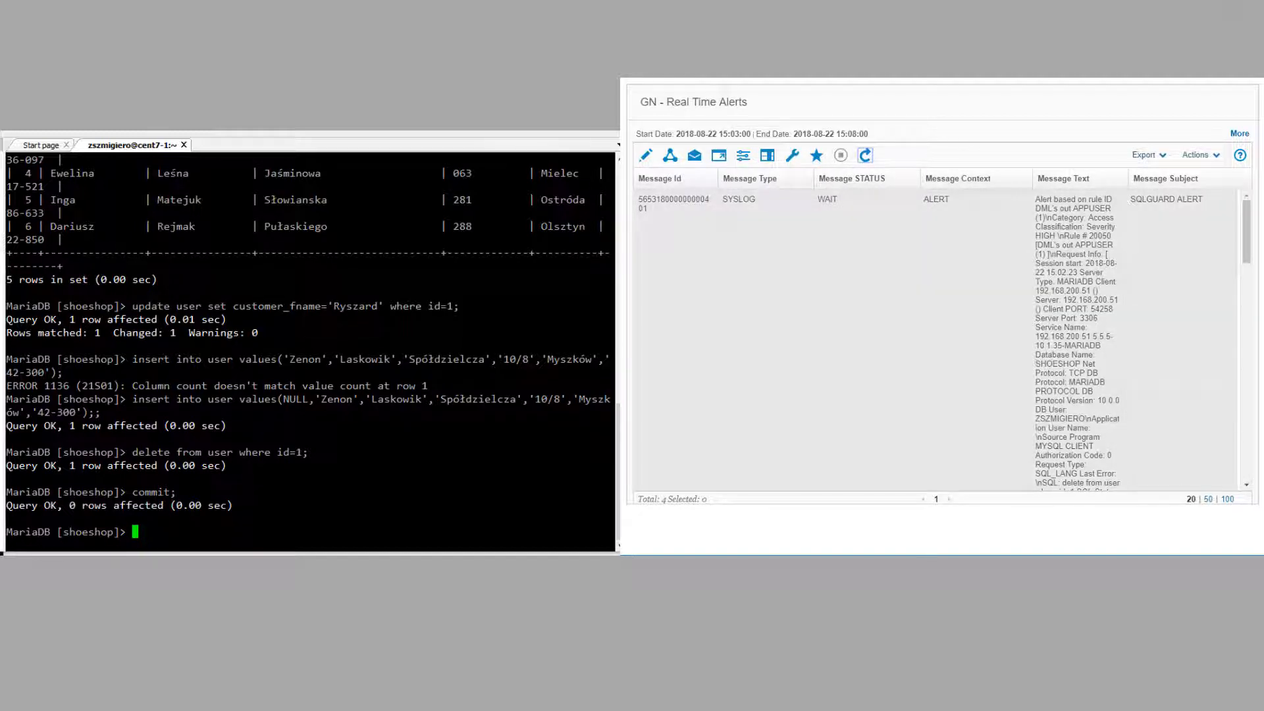
pyautogui.write('use mysql;')
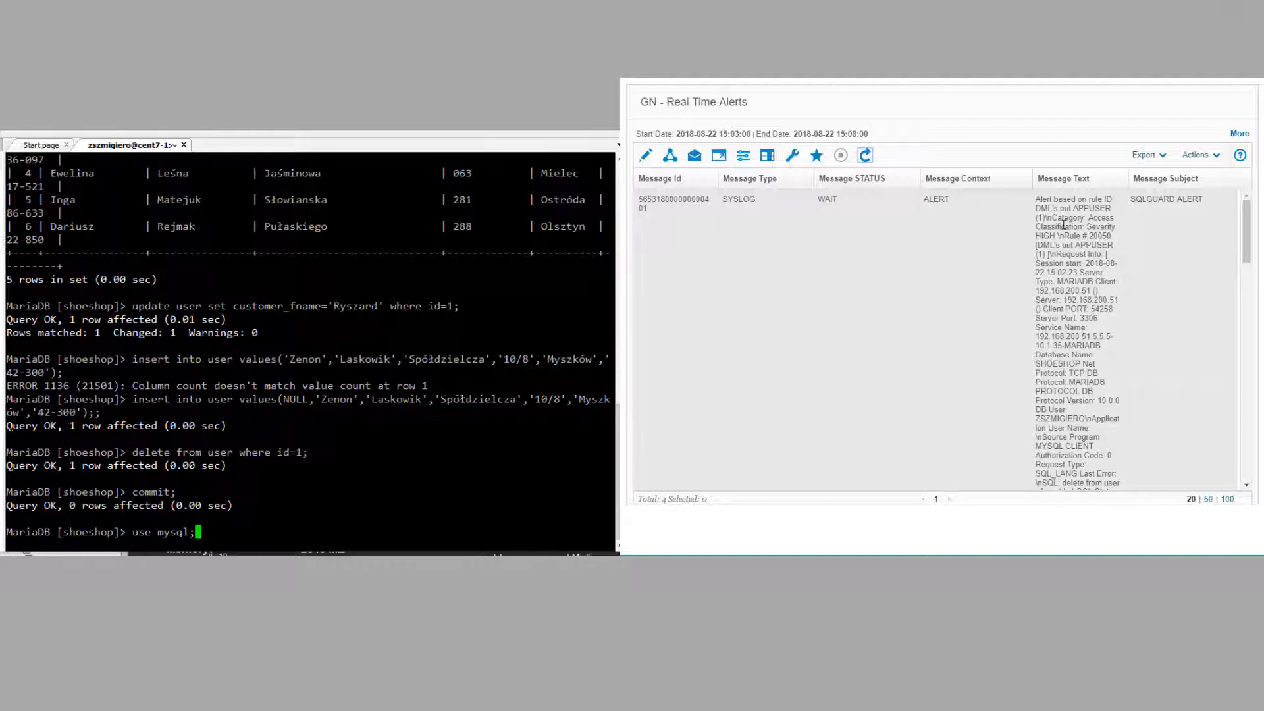
pyautogui.press('Return')
pyautogui.write('select * from user limit 5;')
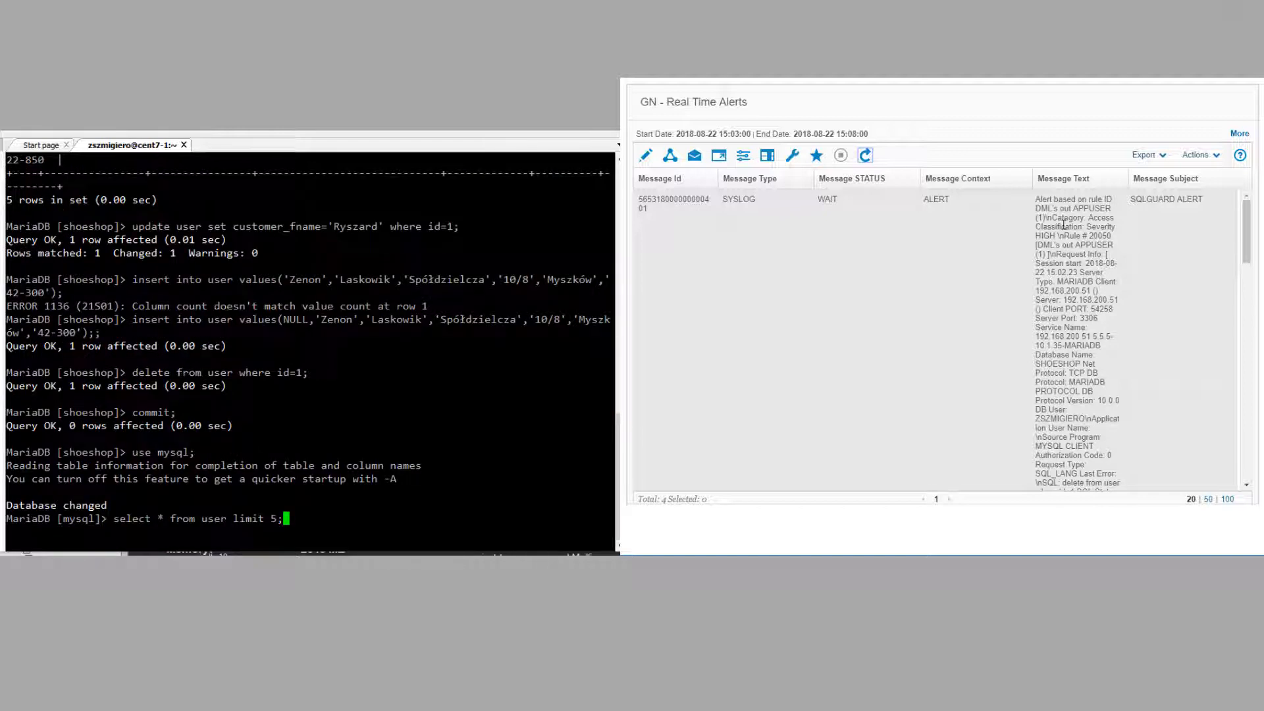
pyautogui.press('Return')
pyautogui.press('Up')
pyautogui.press('Left')
pyautogui.press('Left')
pyautogui.press('Left')
pyautogui.press('Left')
pyautogui.press('Left')
pyautogui.press('Left')
pyautogui.press('Left')
pyautogui.press('Left')
pyautogui.press('Left')
pyautogui.press('Left')
pyautogui.press('Left')
pyautogui.press('Left')
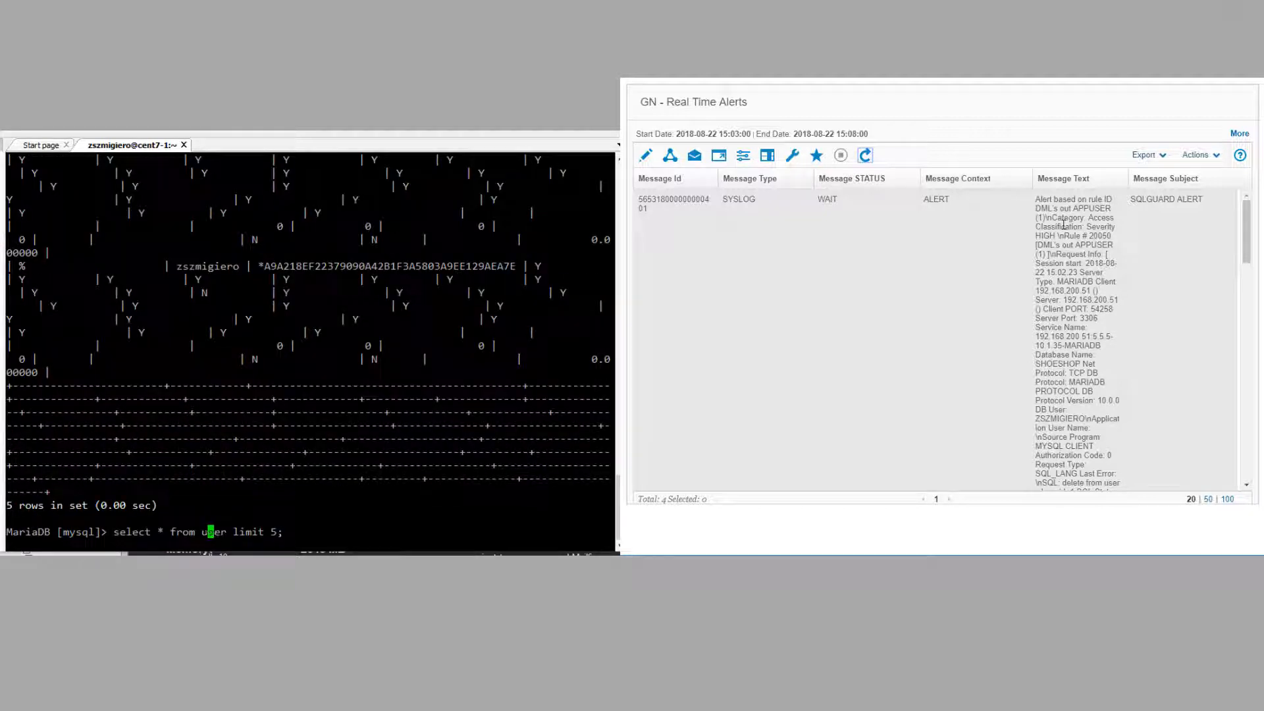
pyautogui.press('Left')
pyautogui.write('shoeshop.')
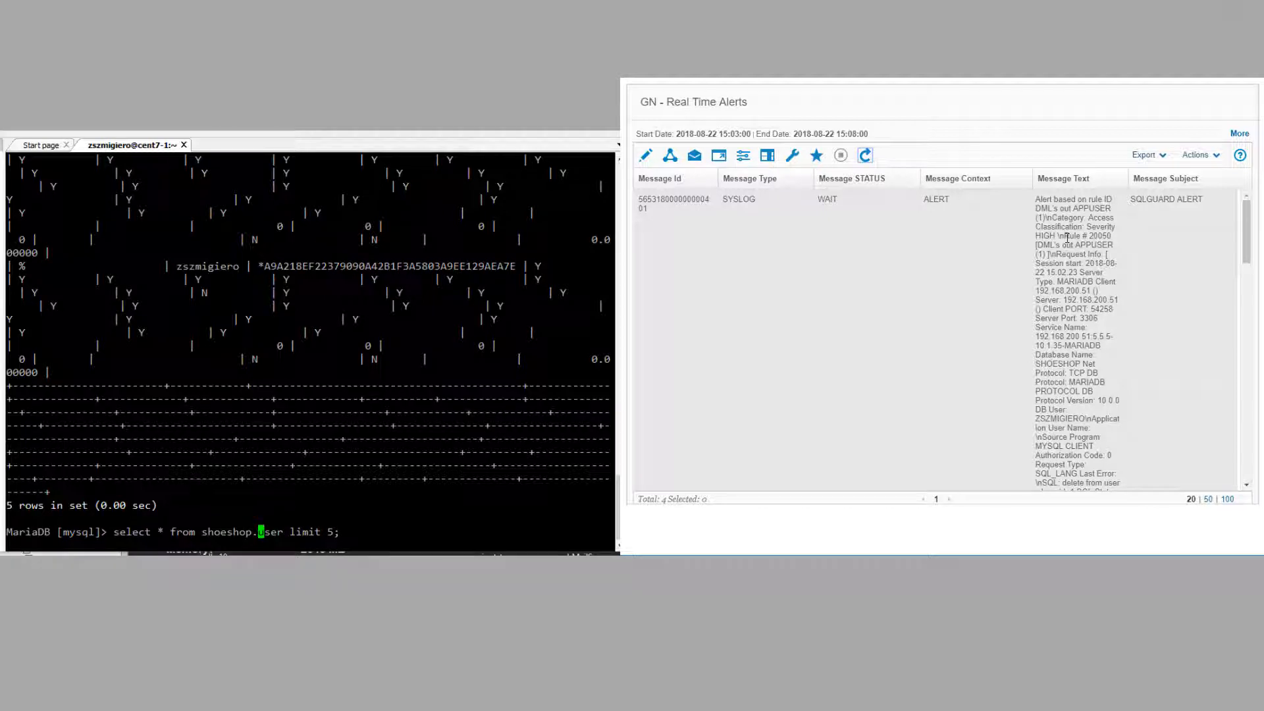
pyautogui.press('Return')
# Step: Update the first name of the shoeshop.user row with id 3
pyautogui.press('Up')
pyautogui.press('Up')
pyautogui.press('Up')
pyautogui.press('Up')
pyautogui.press('Up')
pyautogui.press('Up')
pyautogui.press('Down')
pyautogui.press('Left')
pyautogui.press('BackSpace')
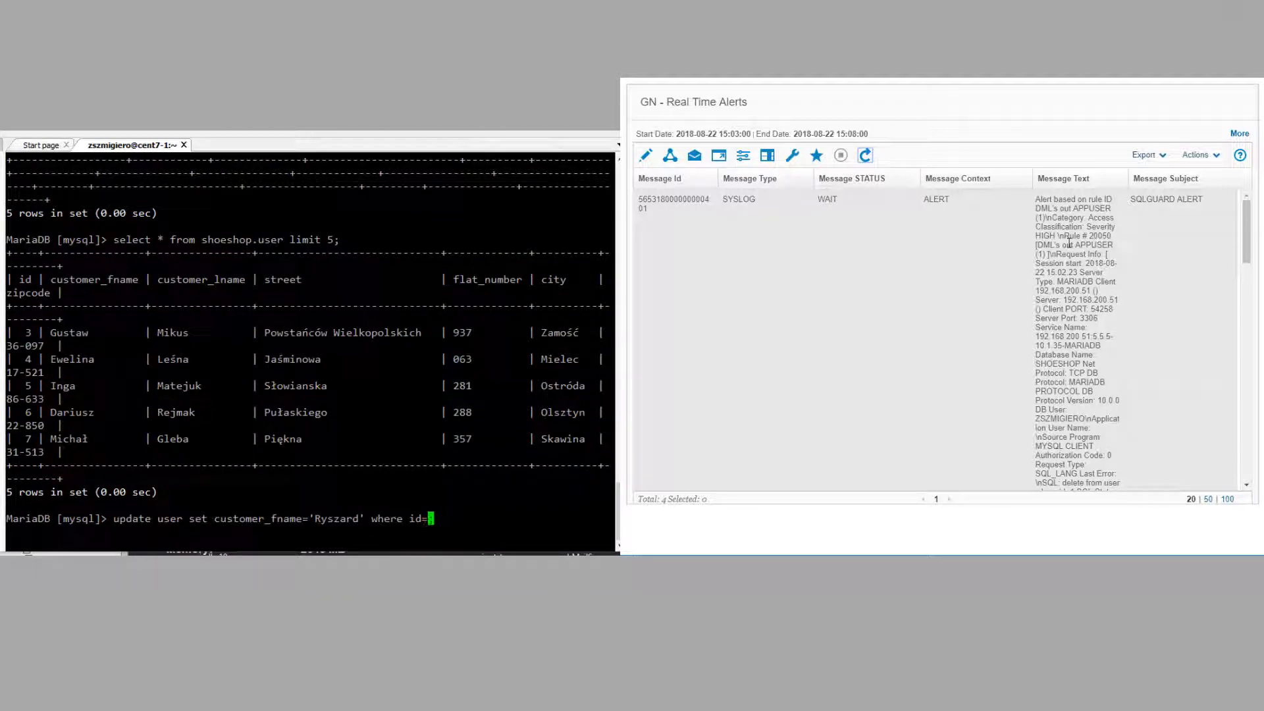
pyautogui.write('3')
pyautogui.press('Left')
pyautogui.press('Left')
pyautogui.press('Left')
pyautogui.press('Left')
pyautogui.press('Left')
pyautogui.press('Left')
pyautogui.press('Left')
pyautogui.press('Left')
pyautogui.press('Left')
pyautogui.press('Left')
pyautogui.press('Left')
pyautogui.press('Left')
pyautogui.press('BackSpace')
pyautogui.press('BackSpace')
pyautogui.press('BackSpace')
pyautogui.press('BackSpace')
pyautogui.press('BackSpace')
pyautogui.press('BackSpace')
pyautogui.press('BackSpace')
pyautogui.write('Marian')
pyautogui.press('Left')
pyautogui.press('Left')
pyautogui.press('Left')
pyautogui.press('Left')
pyautogui.press('Left')
pyautogui.press('Left')
pyautogui.press('Left')
pyautogui.press('Left')
pyautogui.press('Left')
pyautogui.press('Left')
pyautogui.press('Left')
pyautogui.press('Left')
pyautogui.press('Left')
pyautogui.press('Left')
pyautogui.press('Left')
pyautogui.press('Left')
pyautogui.press('Left')
pyautogui.press('Left')
pyautogui.press('Left')
pyautogui.press('Left')
pyautogui.write('shoeshop.')
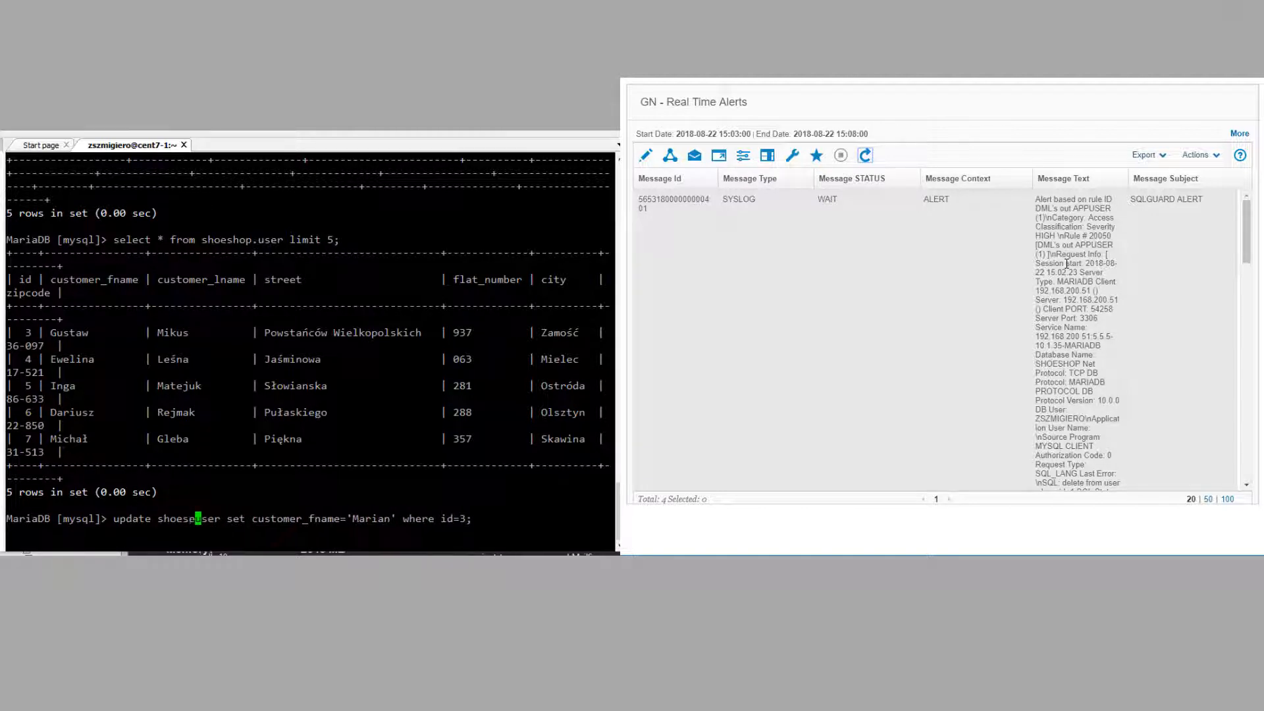
pyautogui.press('Return')
# Step: Insert a new customer row into shoeshop.user with a new name and address
pyautogui.press('Up')
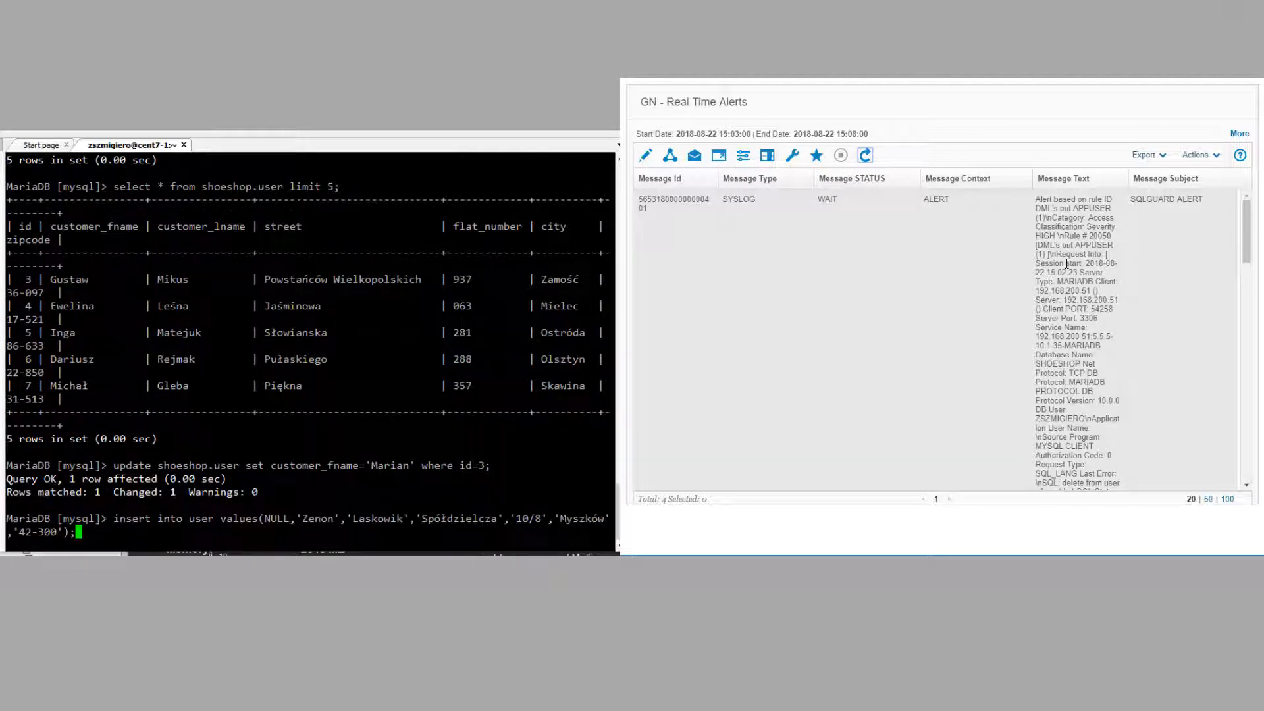
pyautogui.press('Left')
pyautogui.press('Left')
pyautogui.press('Left')
pyautogui.press('Left')
pyautogui.press('Left')
pyautogui.press('Left')
pyautogui.press('Left')
pyautogui.press('Left')
pyautogui.press('Left')
pyautogui.press('Left')
pyautogui.press('Left')
pyautogui.press('Left')
pyautogui.press('Left')
pyautogui.press('Left')
pyautogui.press('Left')
pyautogui.press('Left')
pyautogui.press('Left')
pyautogui.press('Left')
pyautogui.press('Left')
pyautogui.press('Left')
pyautogui.press('Right')
pyautogui.press('Right')
pyautogui.press('Right')
pyautogui.press('Right')
pyautogui.write('shoeshop.')
pyautogui.press('Right')
pyautogui.press('Right')
pyautogui.press('Right')
pyautogui.press('Right')
pyautogui.press('Right')
pyautogui.press('Right')
pyautogui.press('Right')
pyautogui.press('Right')
pyautogui.press('Right')
pyautogui.press('Right')
pyautogui.press('Right')
pyautogui.press('Right')
pyautogui.press('Right')
pyautogui.press('Right')
pyautogui.press('Right')
pyautogui.press('Right')
pyautogui.press('Right')
pyautogui.press('Right')
pyautogui.press('Right')
pyautogui.press('Right')
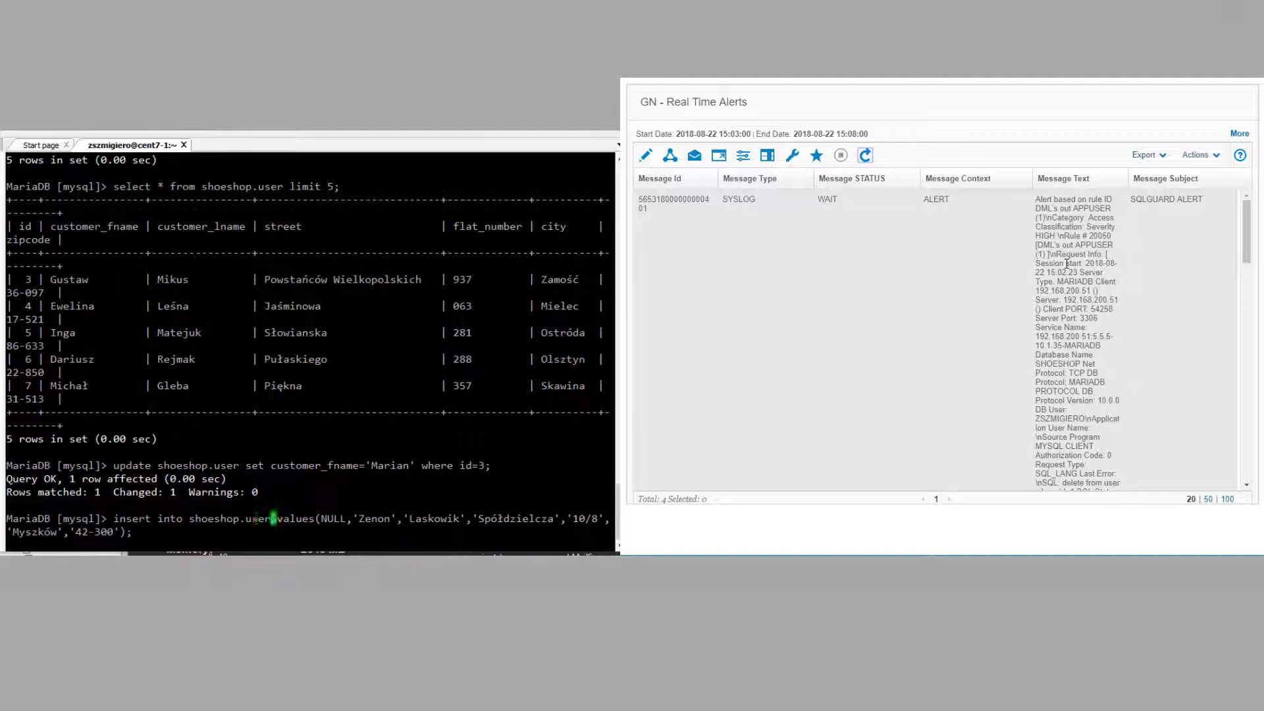
pyautogui.press('BackSpace')
pyautogui.press('BackSpace')
pyautogui.press('BackSpace')
pyautogui.press('BackSpace')
pyautogui.press('BackSpace')
pyautogui.press('Right')
pyautogui.press('Right')
pyautogui.press('Right')
pyautogui.press('Right')
pyautogui.press('Right')
pyautogui.press('Right')
pyautogui.press('Right')
pyautogui.press('Right')
pyautogui.press('Right')
pyautogui.press('Right')
pyautogui.press('Right')
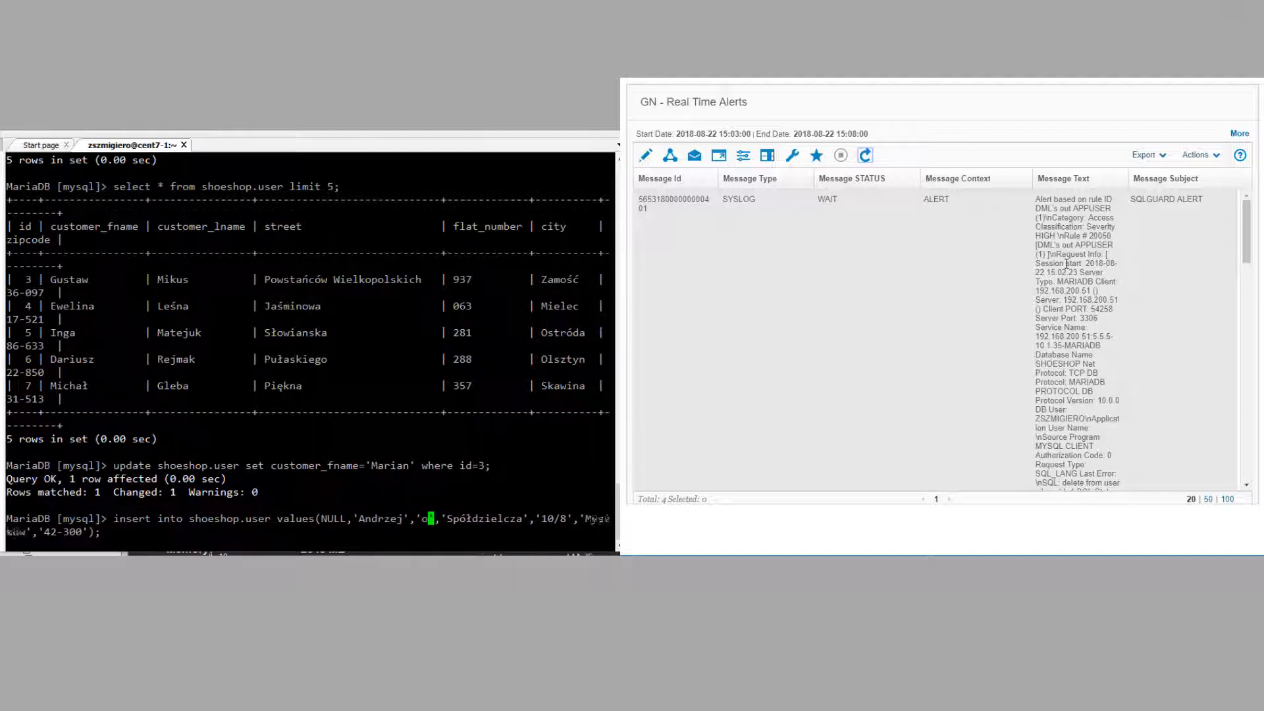
pyautogui.press('Right')
pyautogui.press('Right')
pyautogui.press('Right')
pyautogui.press('Right')
pyautogui.press('Right')
pyautogui.press('Right')
pyautogui.press('Right')
pyautogui.press('Right')
pyautogui.press('Right')
pyautogui.press('Right')
pyautogui.press('Right')
pyautogui.press('Right')
pyautogui.press('Right')
pyautogui.press('Right')
pyautogui.press('Right')
pyautogui.press('BackSpace')
pyautogui.press('BackSpace')
pyautogui.press('BackSpace')
pyautogui.press('BackSpace')
pyautogui.press('BackSpace')
pyautogui.press('BackSpace')
pyautogui.press('BackSpace')
pyautogui.press('BackSpace')
pyautogui.press('BackSpace')
pyautogui.press('BackSpace')
pyautogui.press('BackSpace')
pyautogui.press('BackSpace')
pyautogui.press('Right')
pyautogui.press('Right')
pyautogui.press('Right')
pyautogui.press('Right')
pyautogui.press('Right')
pyautogui.press('Right')
pyautogui.press('Right')
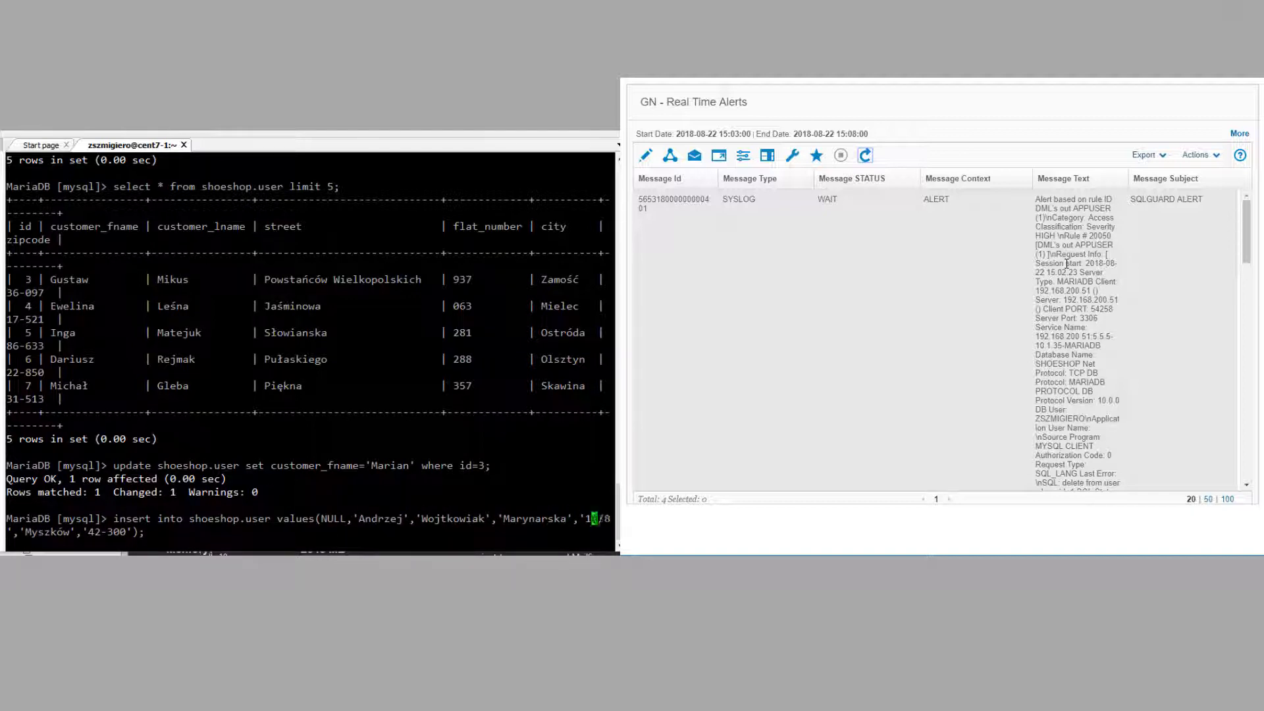
pyautogui.press('Right')
pyautogui.press('Right')
pyautogui.press('Right')
pyautogui.press('Right')
pyautogui.press('Right')
pyautogui.press('Right')
pyautogui.press('Right')
pyautogui.press('Right')
pyautogui.press('Right')
pyautogui.press('Right')
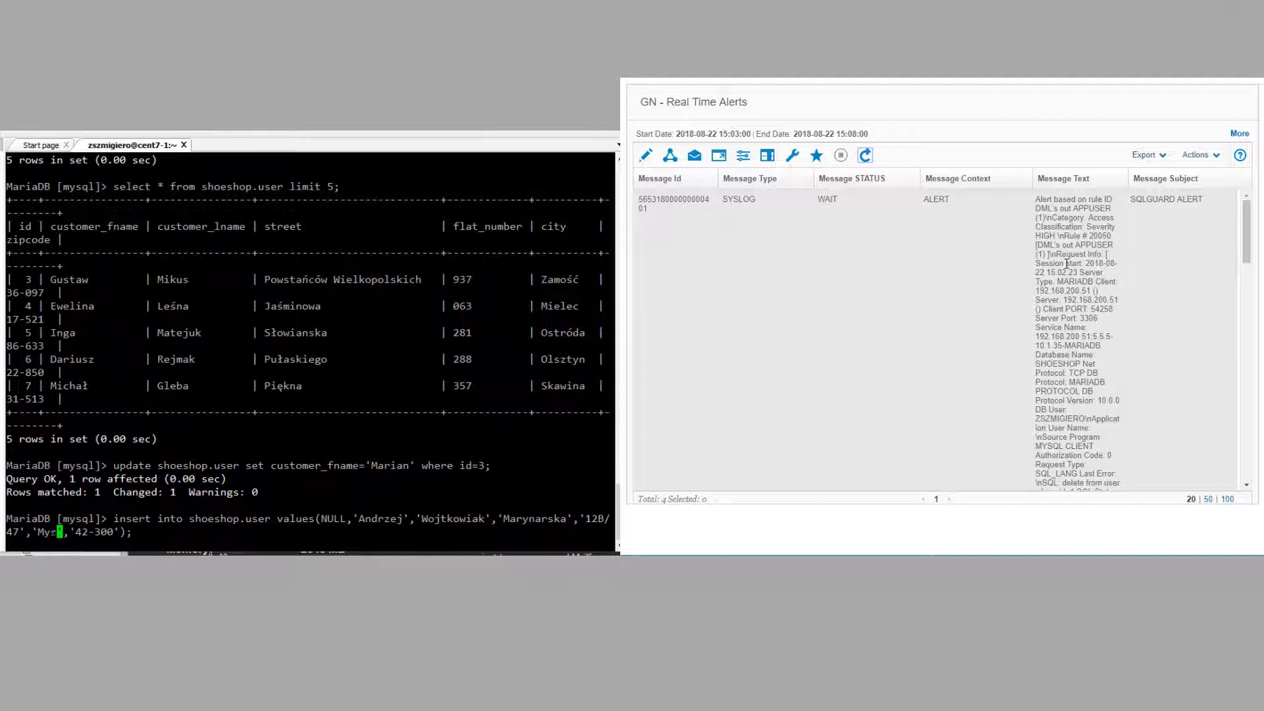
pyautogui.press('Right')
pyautogui.press('Right')
pyautogui.press('Right')
pyautogui.press('Right')
pyautogui.press('Right')
pyautogui.press('Right')
pyautogui.press('Right')
pyautogui.press('Right')
pyautogui.press('Right')
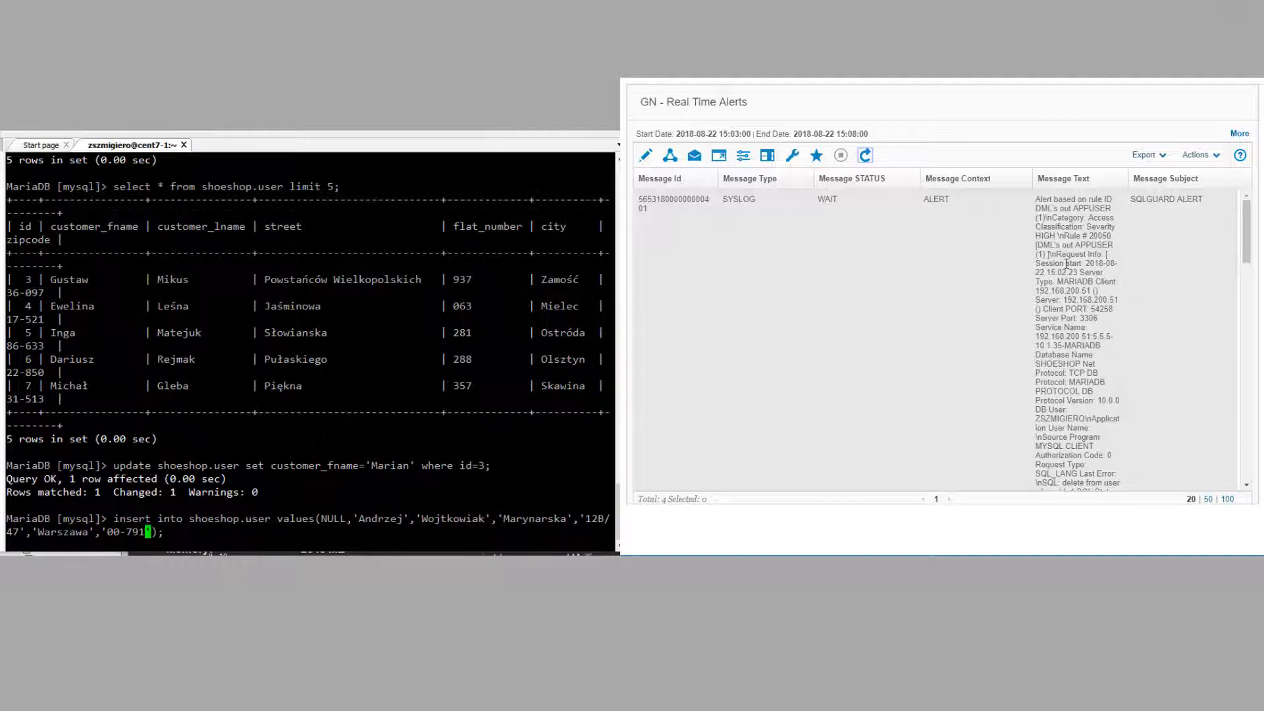
pyautogui.press('Return')
# Step: Query shoeshop.user for the new customer by first name
pyautogui.press('Up')
pyautogui.press('Up')
pyautogui.press('Up')
pyautogui.press('Left')
pyautogui.press('BackSpace')
pyautogui.press('BackSpace')
pyautogui.press('BackSpace')
pyautogui.press('BackSpace')
pyautogui.press('BackSpace')
pyautogui.press('BackSpace')
pyautogui.press('BackSpace')
pyautogui.write('where ')
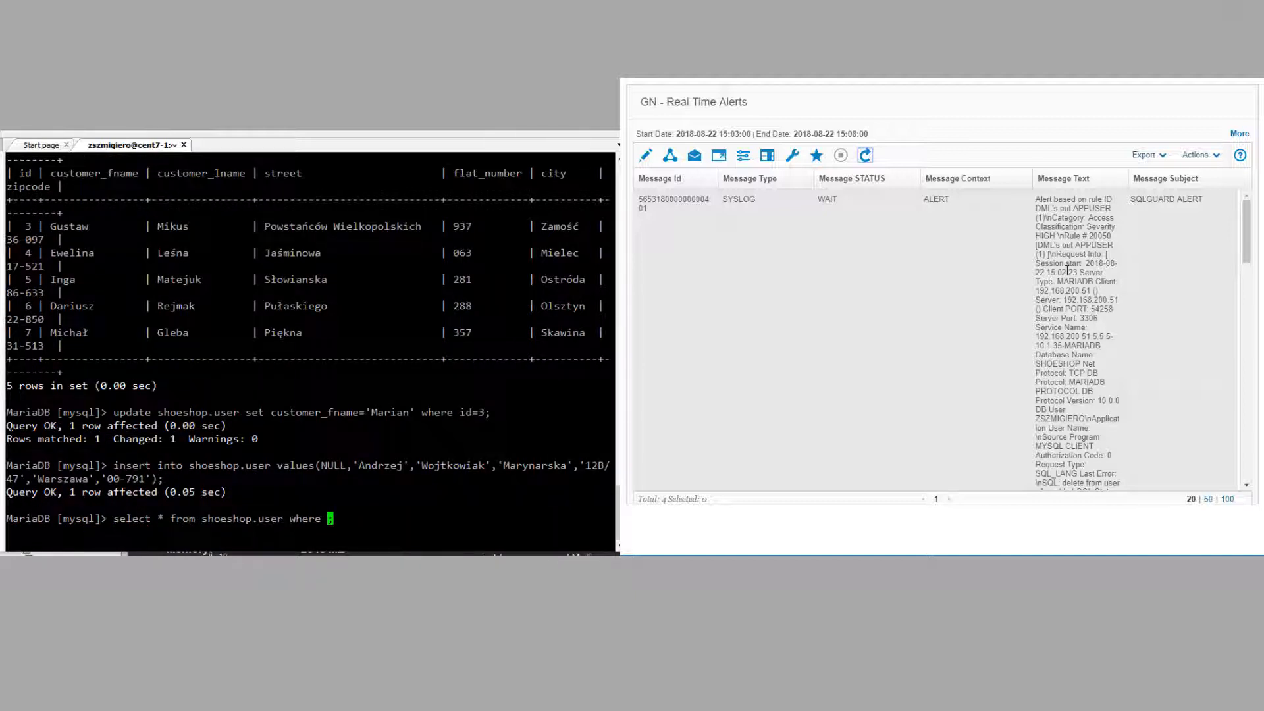
pyautogui.write('customer_fname="')
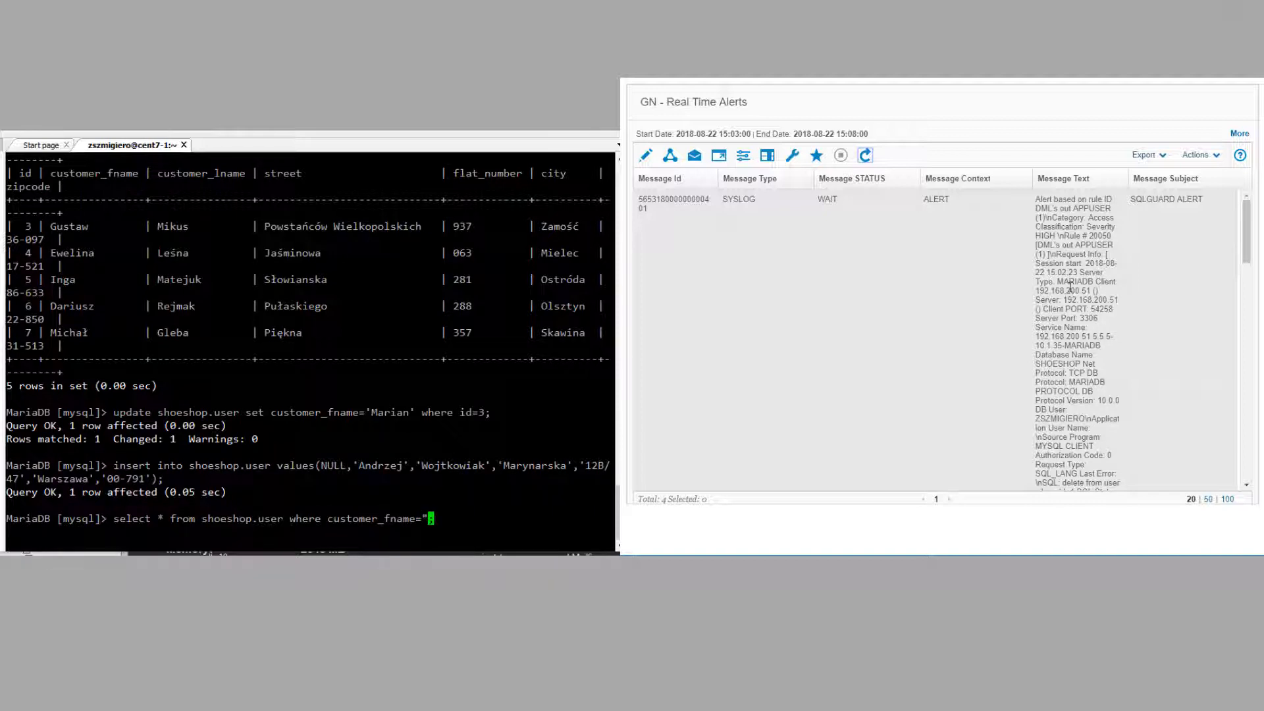
pyautogui.write("Andrzej'")
pyautogui.press('Return')
# Step: Delete the shoeshop.user row with id 20010
pyautogui.press('Up')
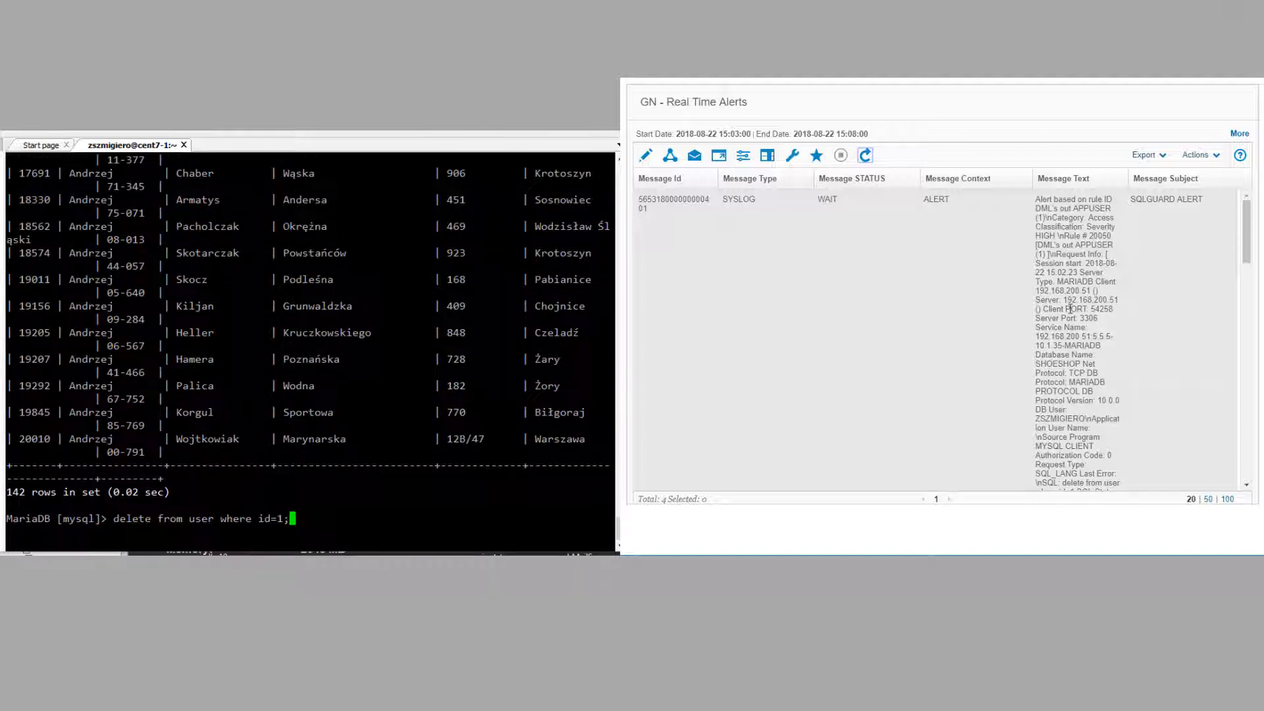
pyautogui.press('Left')
pyautogui.press('Left')
pyautogui.press('Left')
pyautogui.press('Right')
pyautogui.press('Right')
pyautogui.press('BackSpace')
pyautogui.write('20010')
pyautogui.press('Left')
pyautogui.press('Left')
pyautogui.press('Left')
pyautogui.press('Left')
pyautogui.press('Left')
pyautogui.press('Left')
pyautogui.press('Left')
pyautogui.press('Left')
pyautogui.press('Left')
pyautogui.press('Left')
pyautogui.press('Left')
pyautogui.press('Left')
pyautogui.press('Left')
pyautogui.press('Left')
pyautogui.press('Left')
pyautogui.press('Left')
pyautogui.press('Left')
pyautogui.press('Left')
pyautogui.press('Left')
pyautogui.write('shoeshop.')
pyautogui.press('Return')
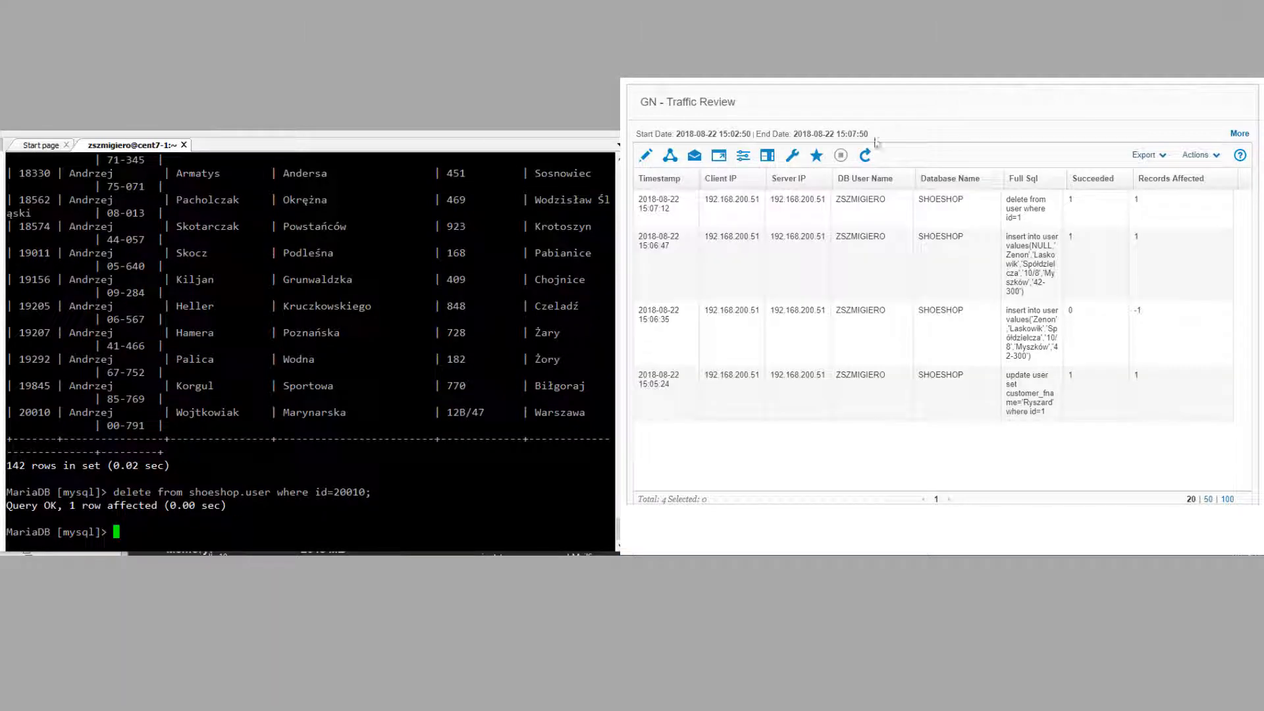
# Step: Refresh the Guardium report and commit the deletion in MariaDB
pyautogui.click(865, 157)
pyautogui.write('coomi')
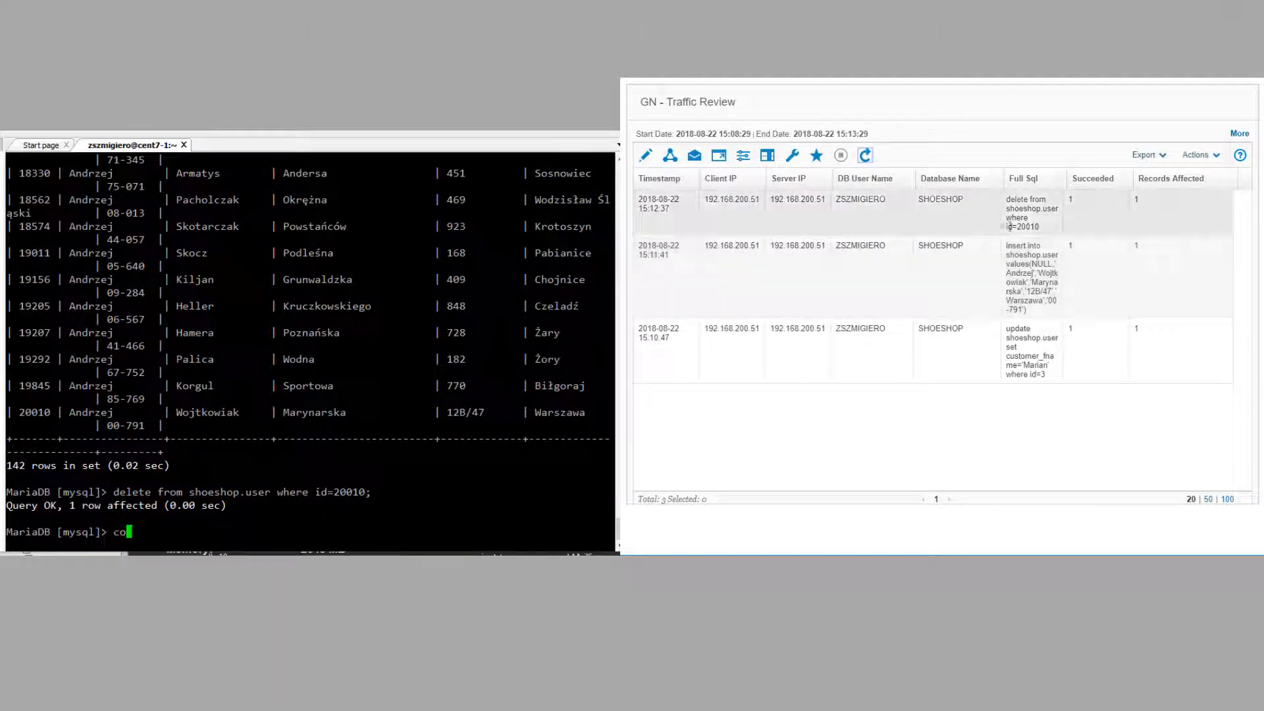
pyautogui.press('BackSpace')
pyautogui.press('BackSpace')
pyautogui.press('BackSpace')
pyautogui.write('mmit;')
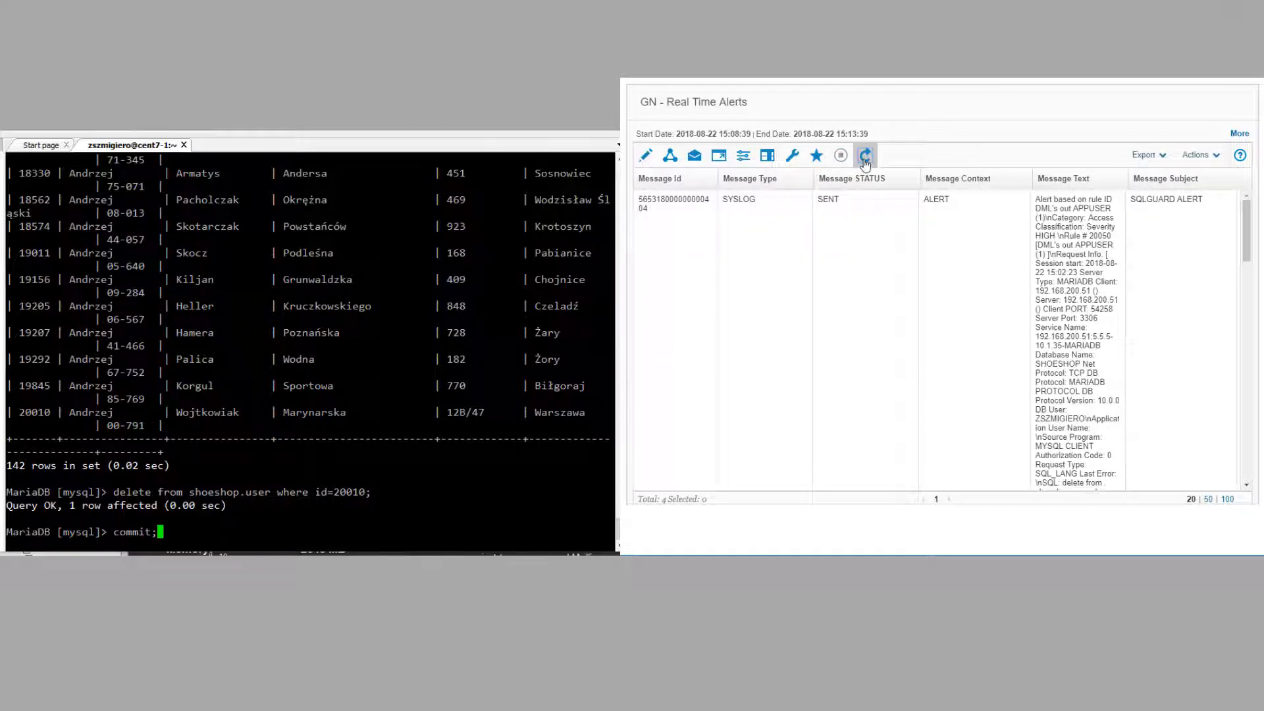
pyautogui.press('Return')
# Step: Review the new SYSLOG alerts for the delete and insert in Real Time Alerts
pyautogui.moveTo(1245, 251); pyautogui.dragTo(1228, 366)
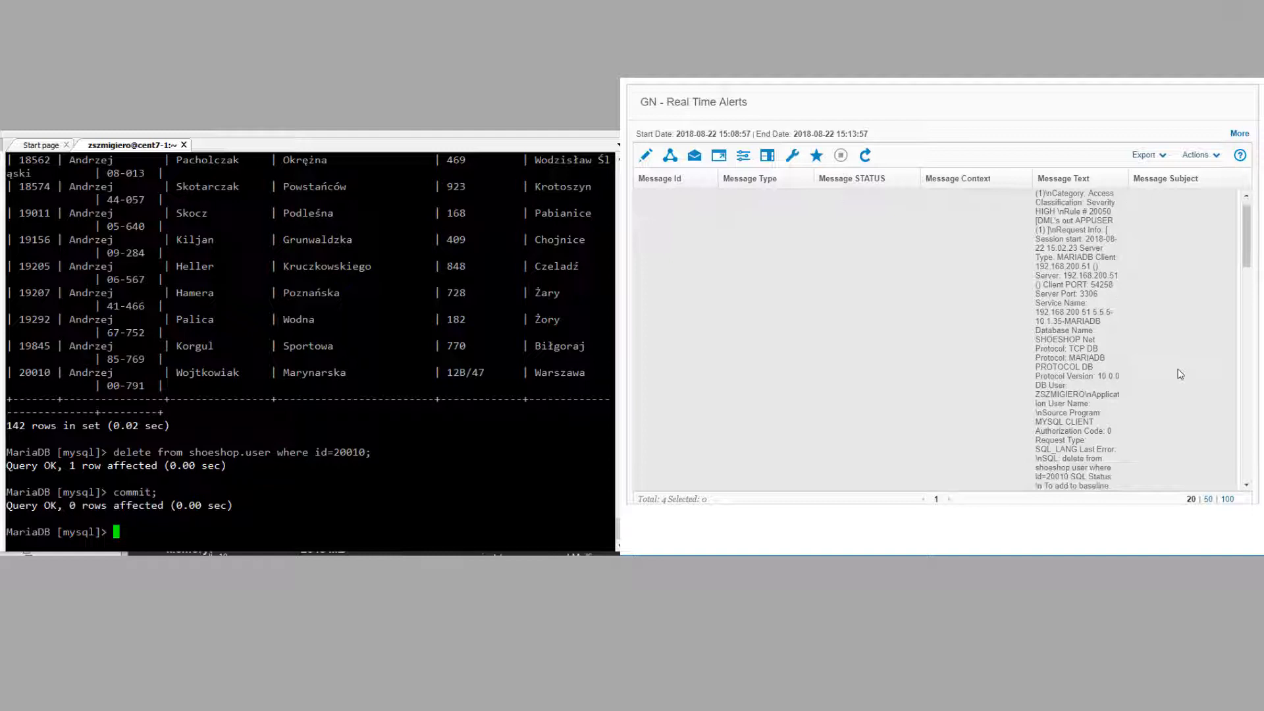
pyautogui.scroll(-5, 1180, 373)
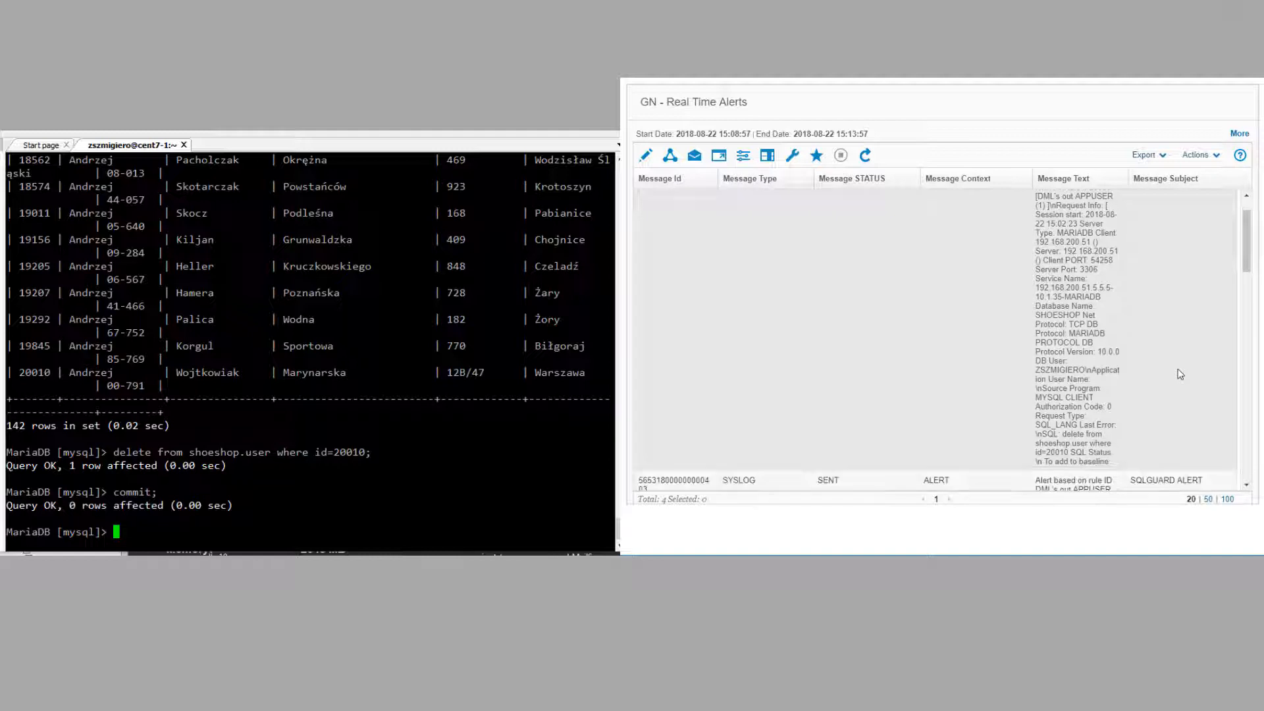
pyautogui.scroll(-5, 1180, 374)
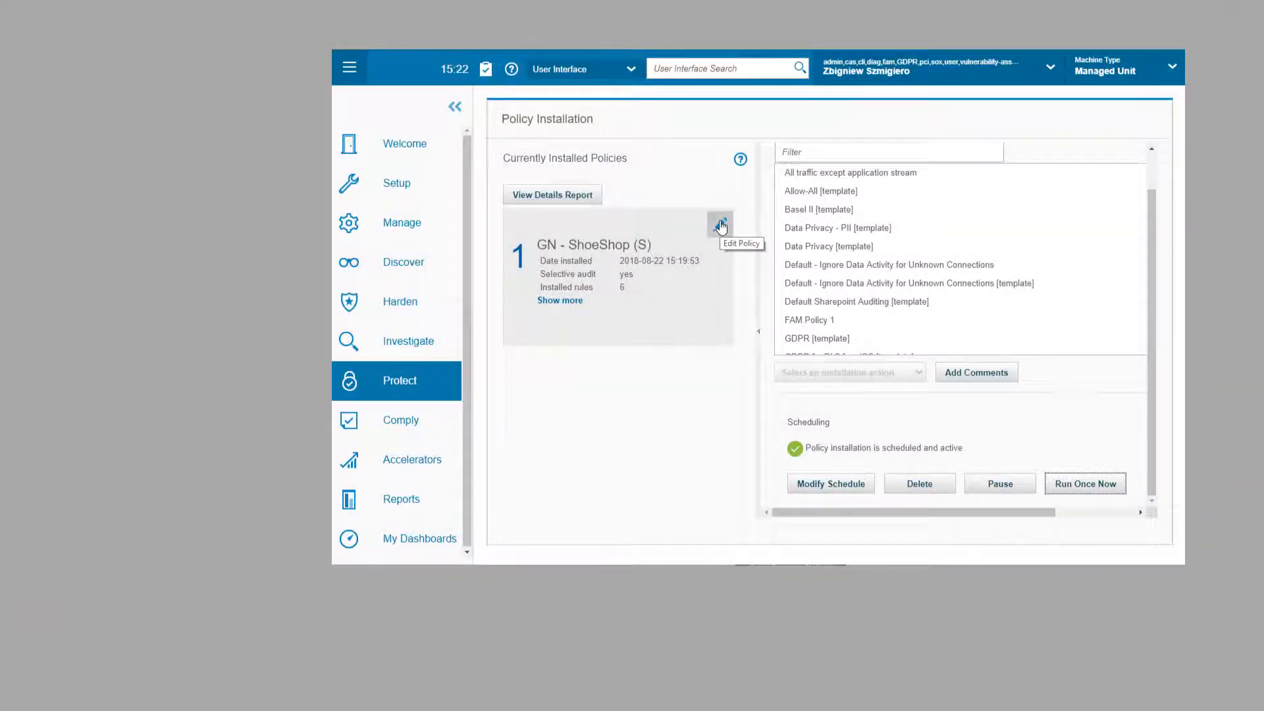
# Step: Replace LOG FULL DETAILS with LOG MASKED DETAILS on the first DML's out APPUSER rule and save
pyautogui.click(721, 227)
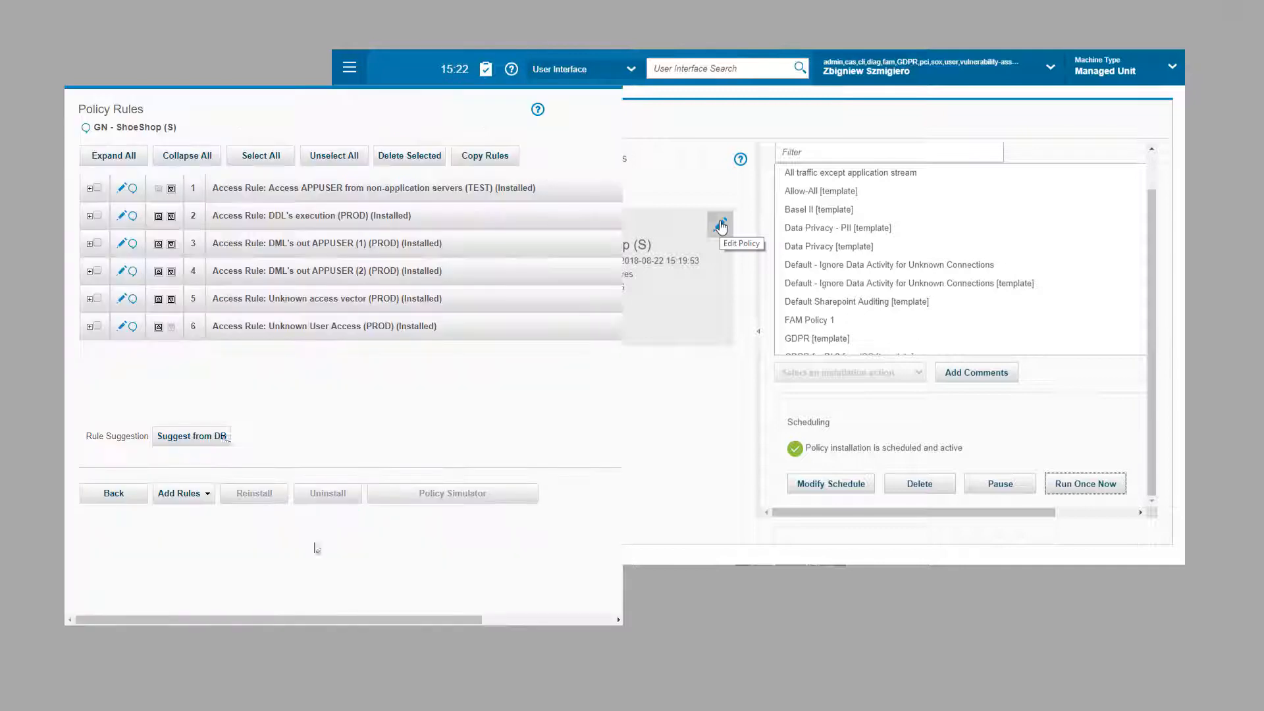
pyautogui.click(121, 244)
pyautogui.scroll(-10, 99, 395)
pyautogui.click(84, 503)
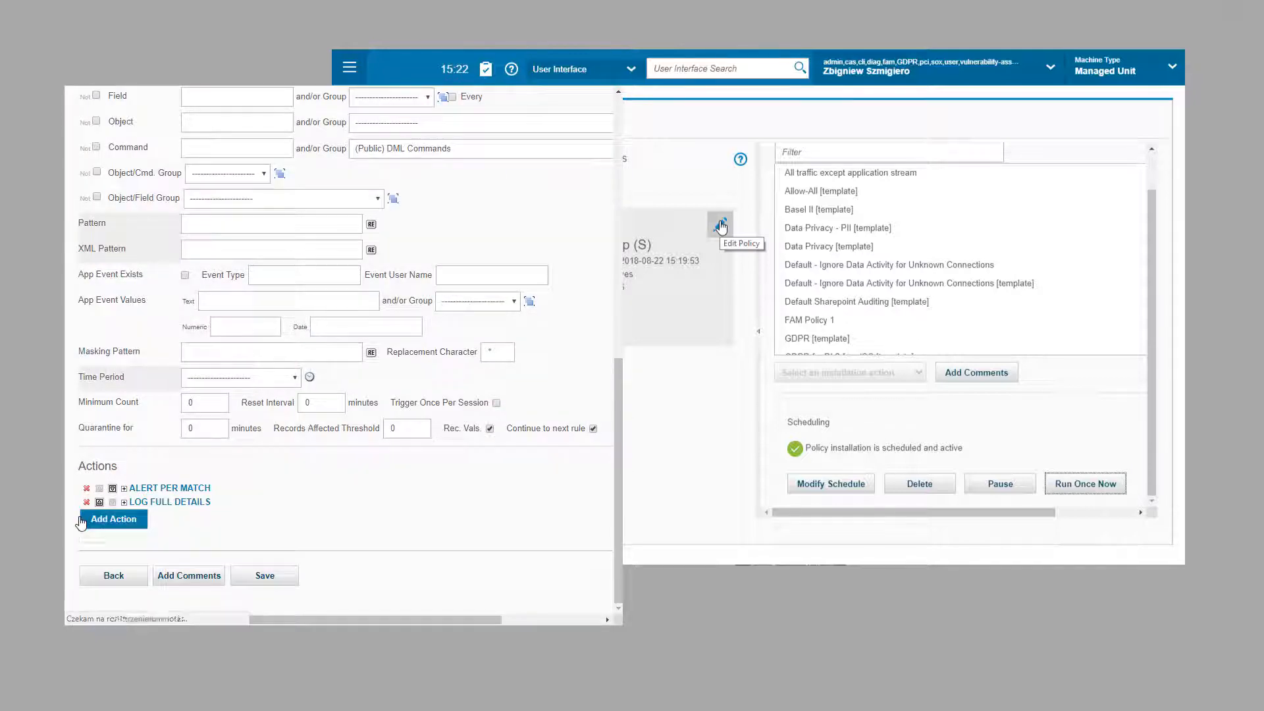
pyautogui.click(113, 518)
pyautogui.click(242, 454)
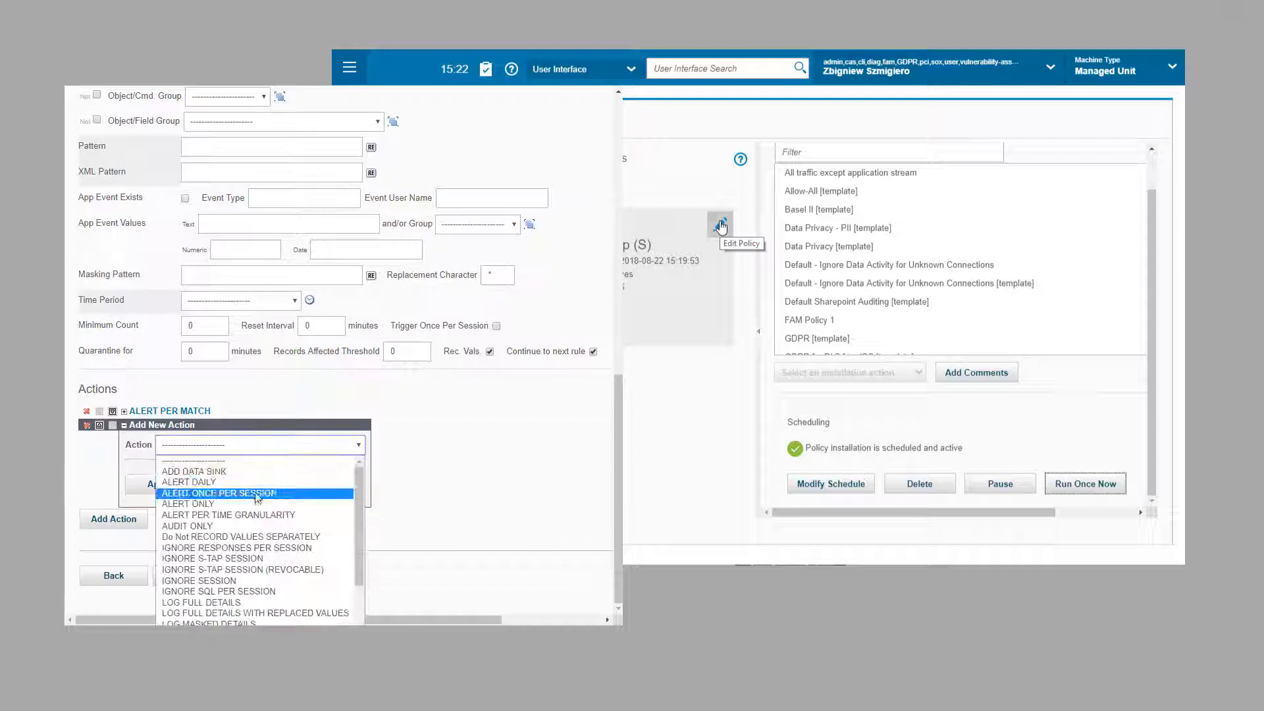
pyautogui.click(209, 623)
pyautogui.click(156, 485)
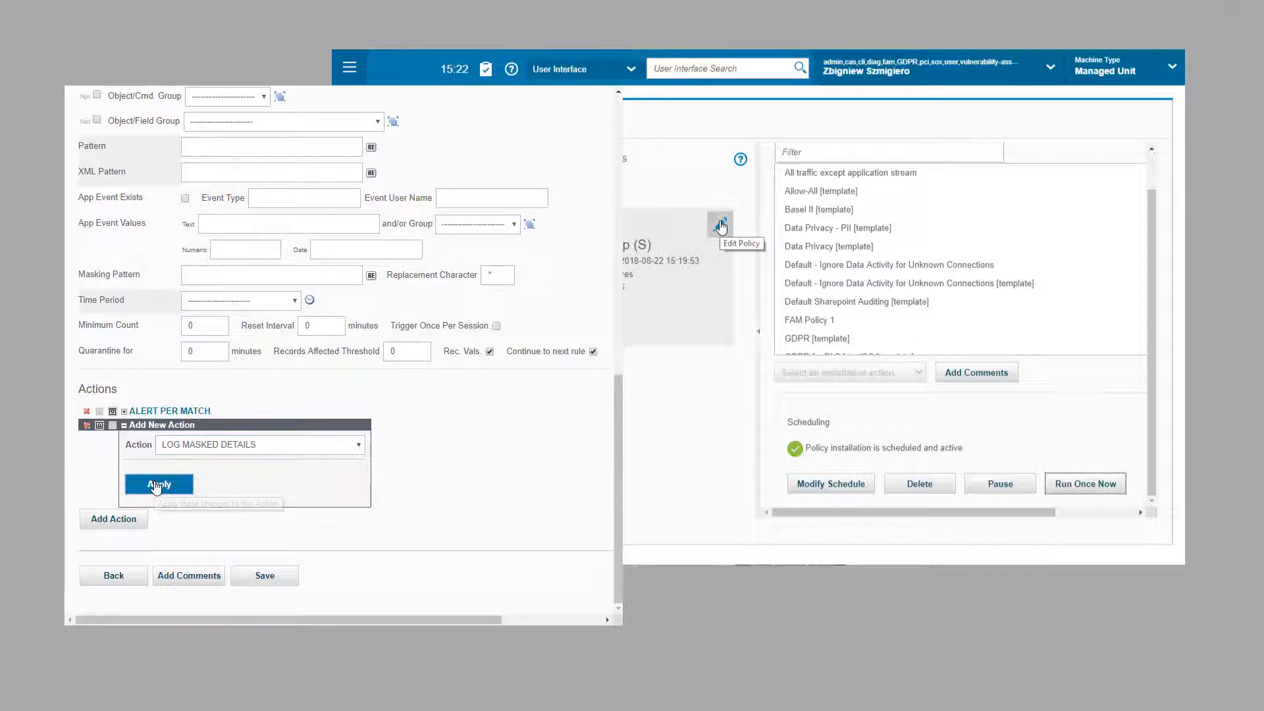
pyautogui.click(263, 574)
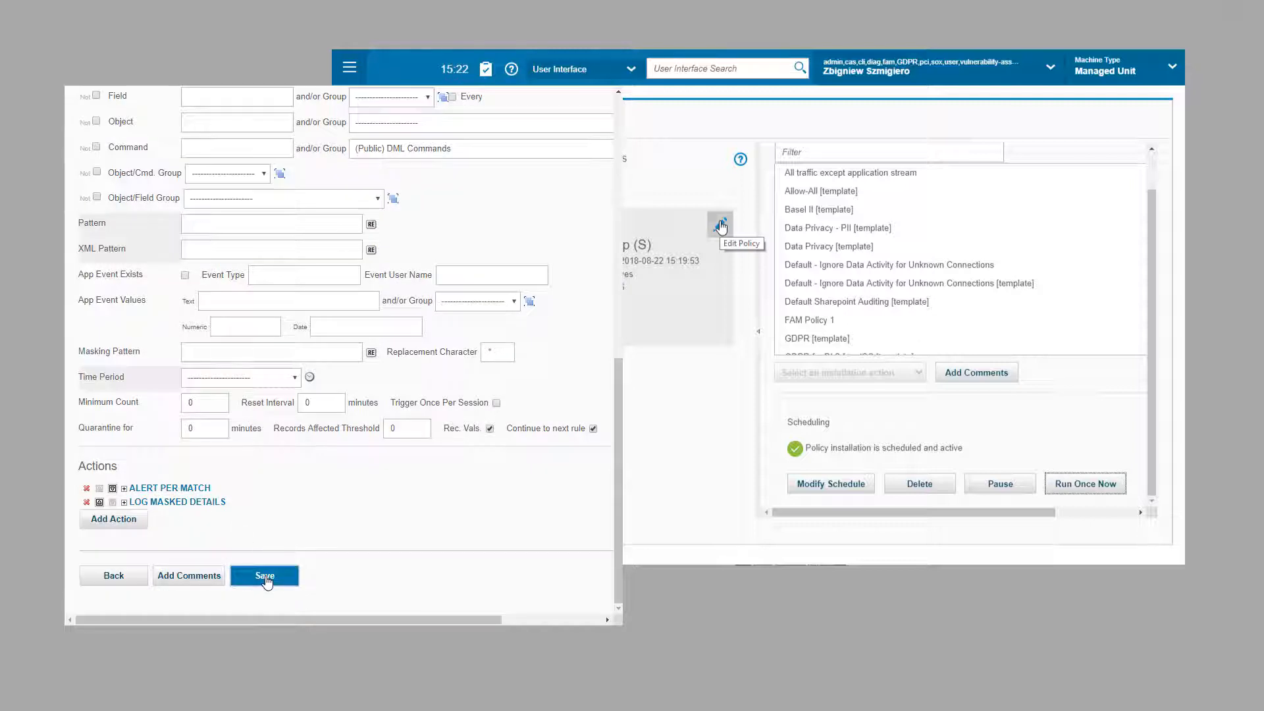
# Step: Switch the second DML's out APPUSER rule to LOG MASKED DETAILS, save, and reinstall the policy
pyautogui.click(119, 275)
pyautogui.scroll(-8, 220, 428)
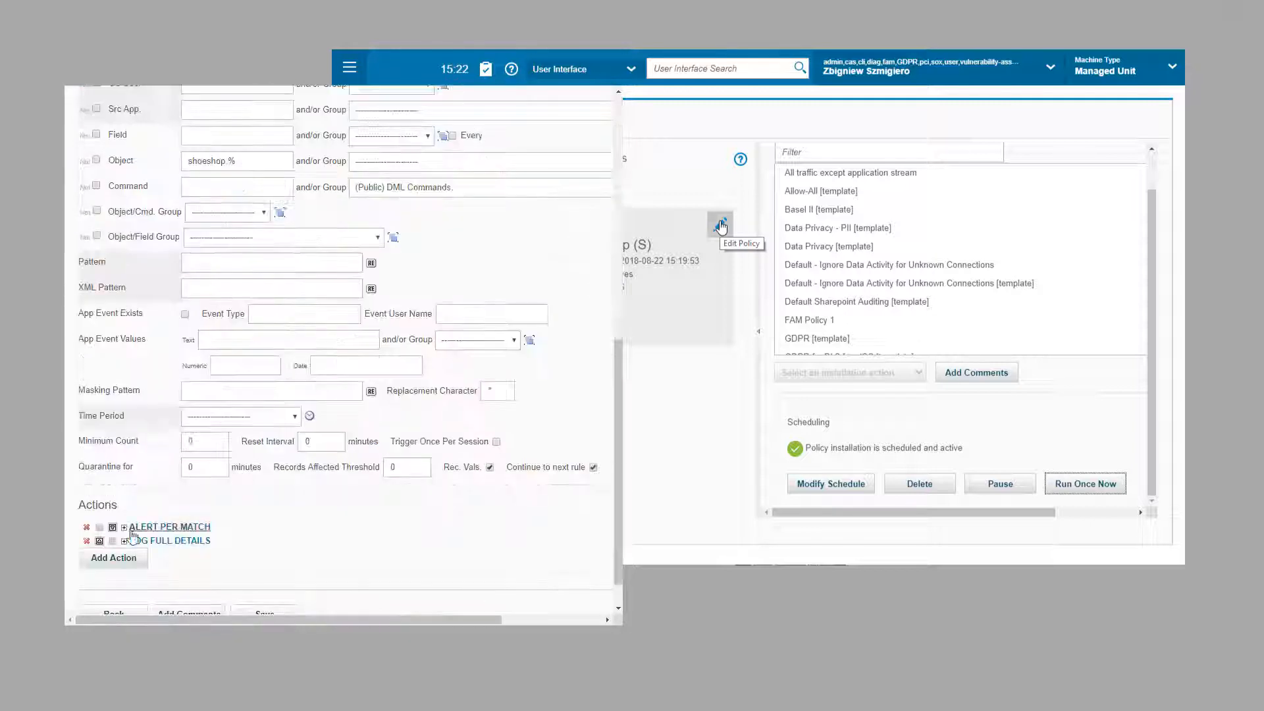
pyautogui.click(87, 545)
pyautogui.click(109, 532)
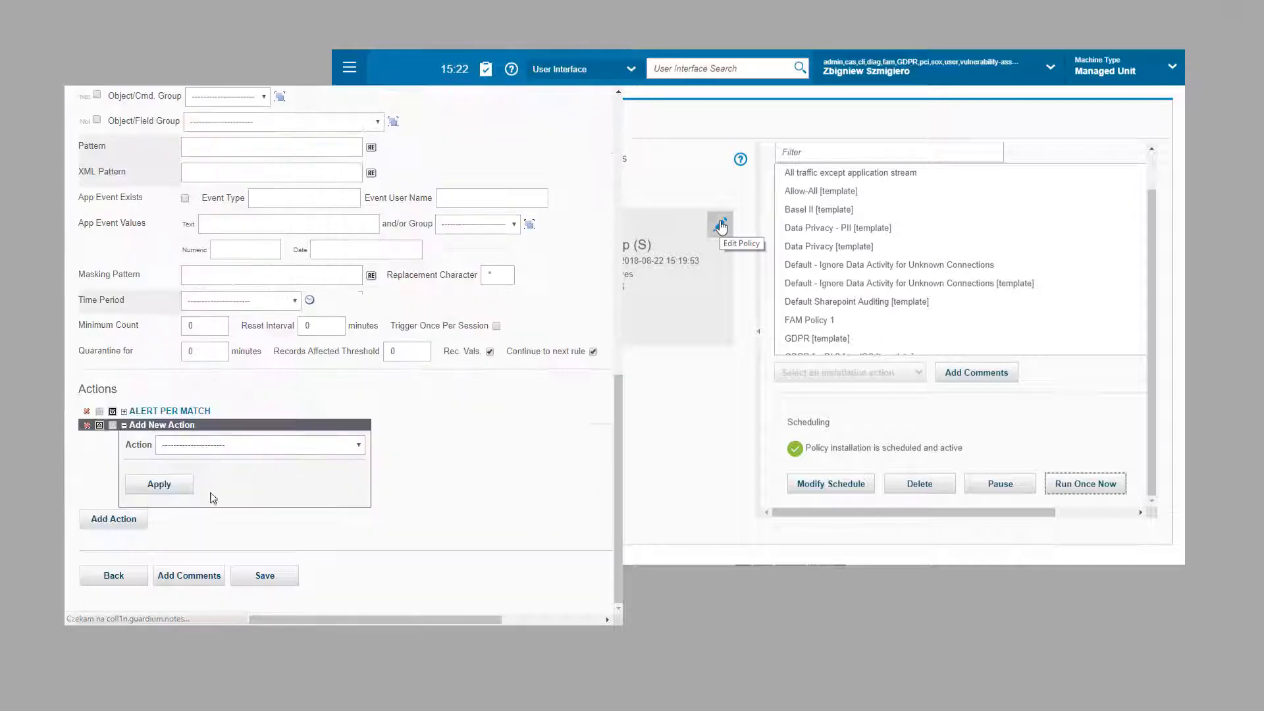
pyautogui.click(217, 445)
pyautogui.scroll(-5, 234, 520)
pyautogui.click(209, 482)
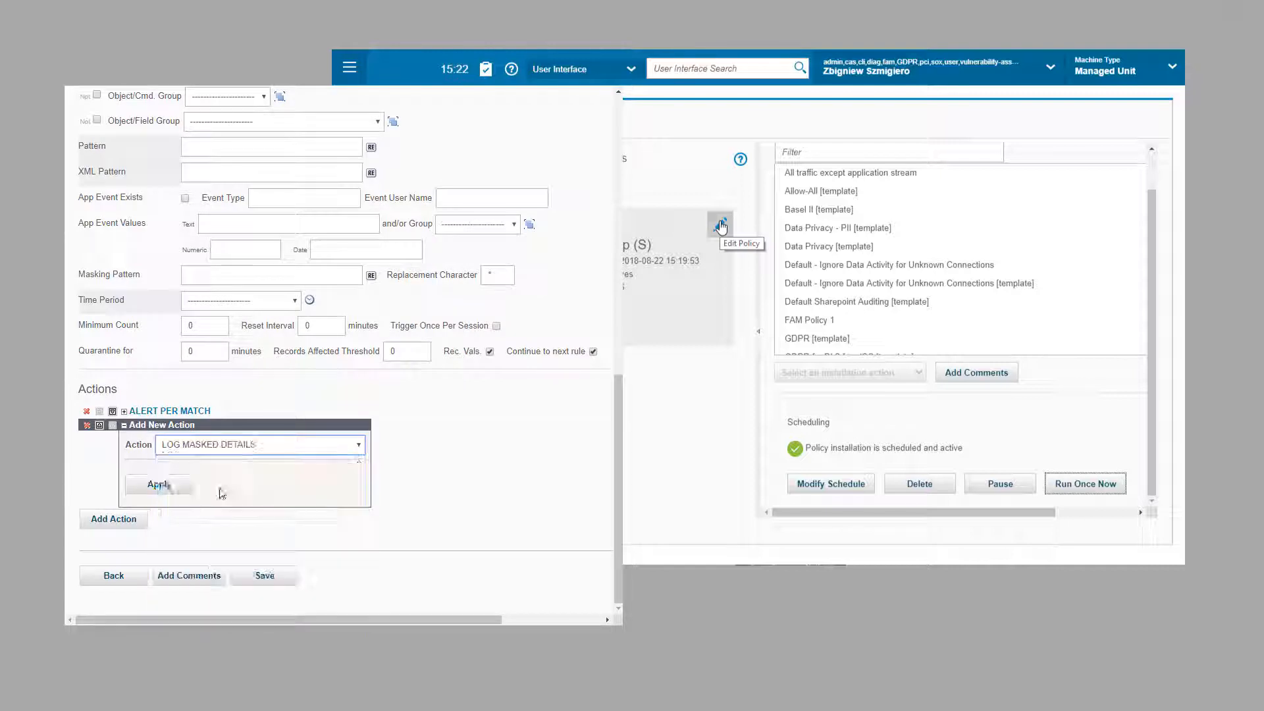
pyautogui.click(160, 485)
pyautogui.click(260, 576)
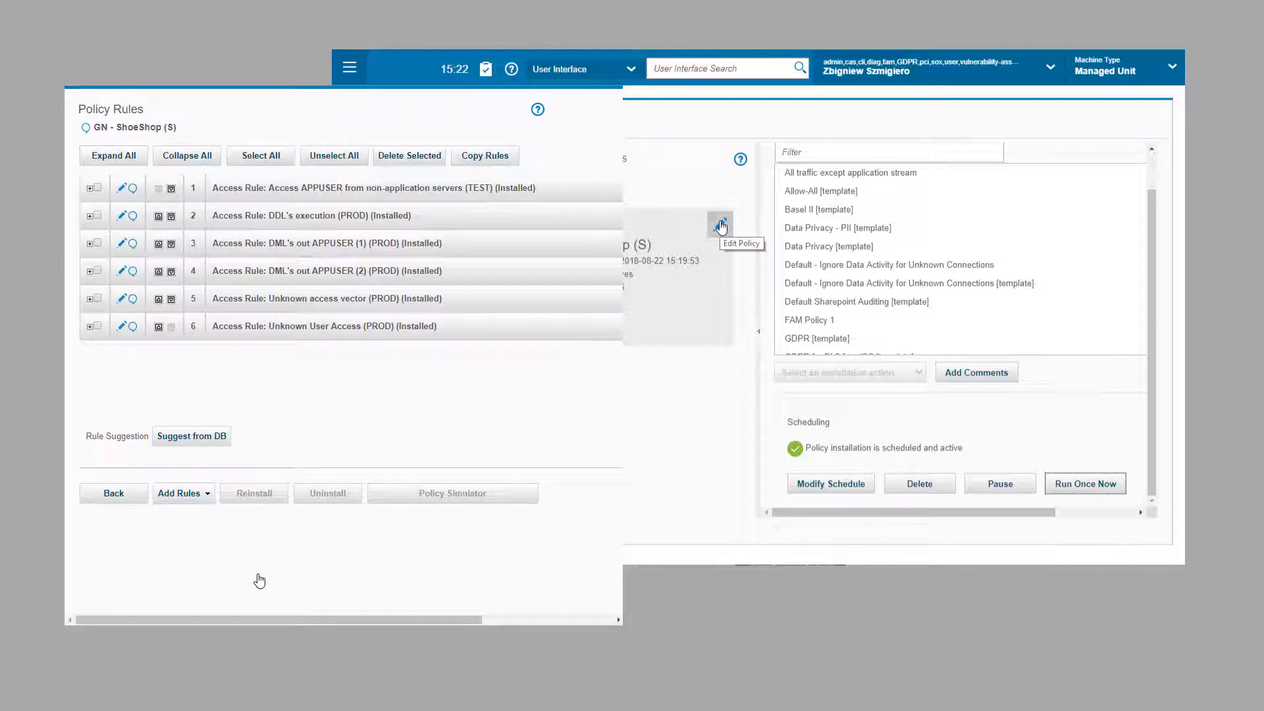
pyautogui.click(1079, 484)
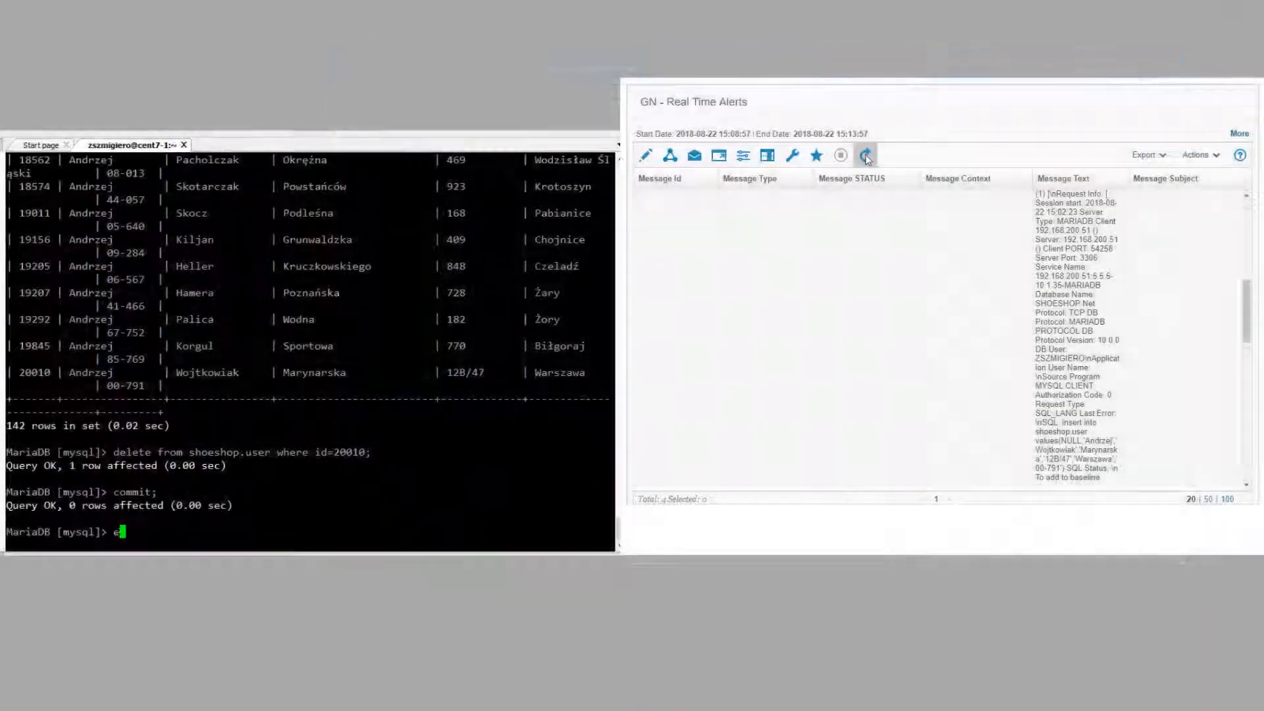
# Step: Exit MariaDB and reconnect using the earlier mysql connection command
pyautogui.write('exit')
pyautogui.press('Return')
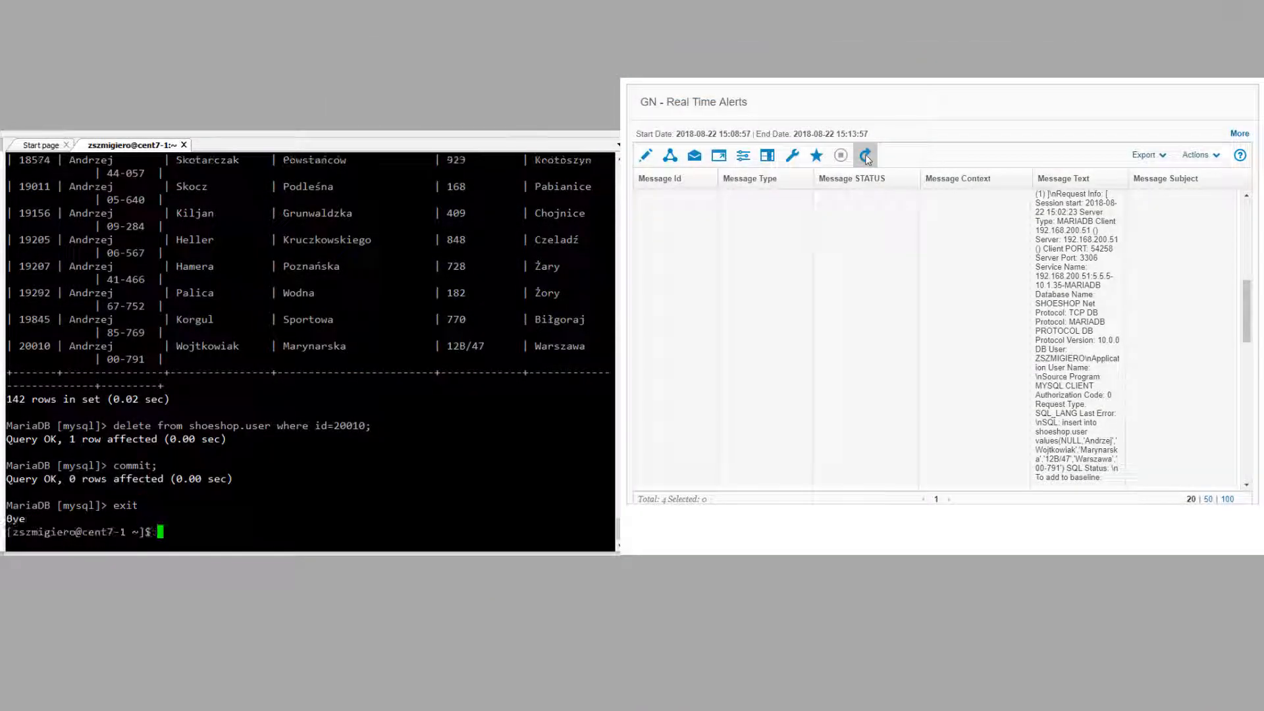
pyautogui.press('Up')
pyautogui.press('Return')
pyautogui.press('Return')
pyautogui.press('Up')
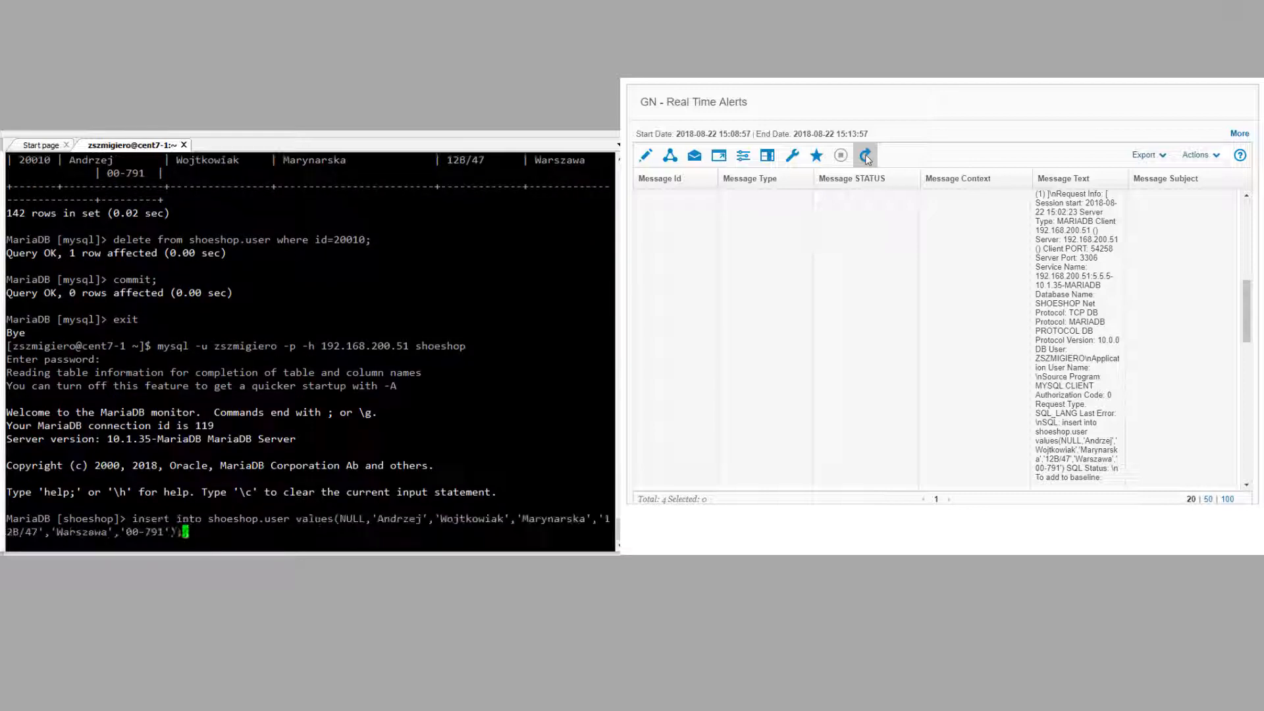
# Step: Re-run the recalled insert with a new customer's first name, surname, street and postcode 955
pyautogui.press('Left')
pyautogui.press('Left')
pyautogui.press('Left')
pyautogui.press('Left')
pyautogui.press('Left')
pyautogui.press('Left')
pyautogui.press('Left')
pyautogui.press('Left')
pyautogui.press('Left')
pyautogui.press('Left')
pyautogui.press('Left')
pyautogui.press('Left')
pyautogui.press('Left')
pyautogui.press('Left')
pyautogui.press('Left')
pyautogui.press('Left')
pyautogui.press('Left')
pyautogui.press('Left')
pyautogui.press('Left')
pyautogui.press('Left')
pyautogui.press('BackSpace')
pyautogui.press('BackSpace')
pyautogui.press('BackSpace')
pyautogui.press('BackSpace')
pyautogui.press('BackSpace')
pyautogui.press('BackSpace')
pyautogui.press('BackSpace')
pyautogui.press('Right')
pyautogui.press('Right')
pyautogui.press('Right')
pyautogui.press('Right')
pyautogui.press('Right')
pyautogui.press('Right')
pyautogui.press('Right')
pyautogui.press('Right')
pyautogui.press('Right')
pyautogui.press('Right')
pyautogui.press('Right')
pyautogui.press('Right')
pyautogui.press('Right')
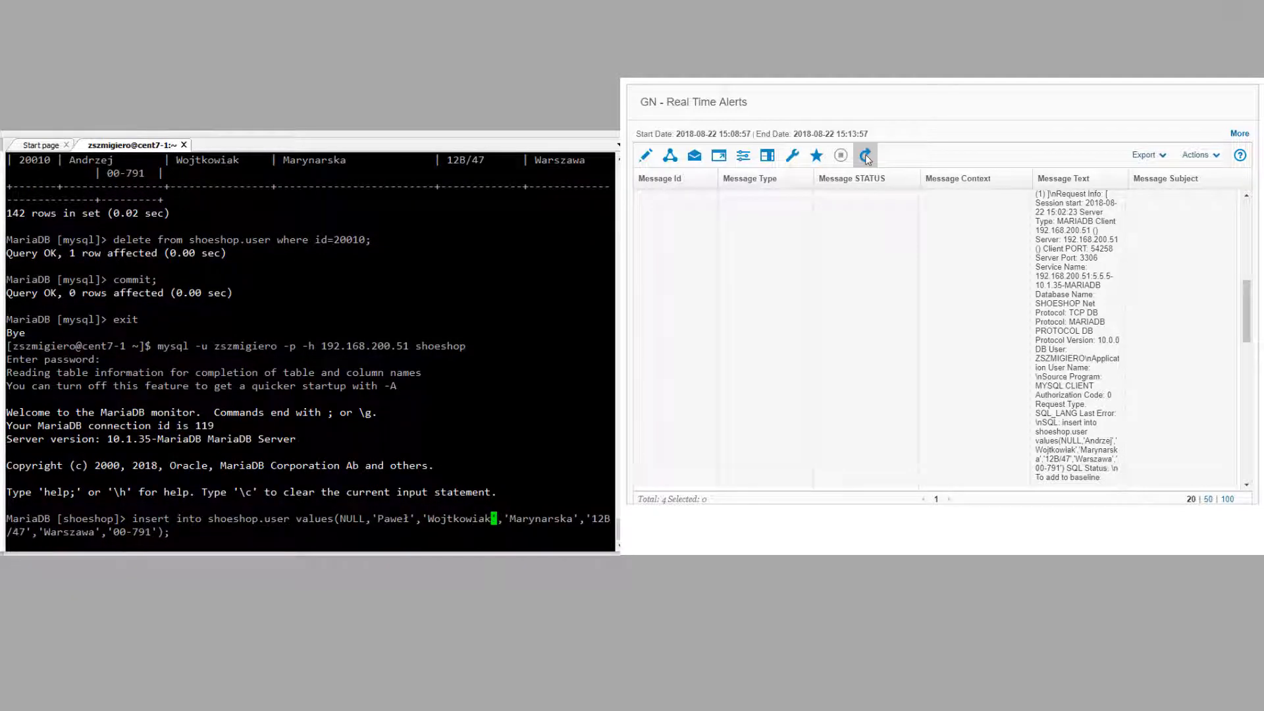
pyautogui.press('Right')
pyautogui.press('Right')
pyautogui.press('Right')
pyautogui.press('Right')
pyautogui.press('Right')
pyautogui.press('Right')
pyautogui.press('Right')
pyautogui.press('Right')
pyautogui.press('Right')
pyautogui.press('Right')
pyautogui.press('Right')
pyautogui.press('Right')
pyautogui.press('Right')
pyautogui.press('BackSpace')
pyautogui.press('BackSpace')
pyautogui.press('BackSpace')
pyautogui.press('BackSpace')
pyautogui.press('BackSpace')
pyautogui.press('BackSpace')
pyautogui.press('BackSpace')
pyautogui.press('BackSpace')
pyautogui.press('BackSpace')
pyautogui.press('BackSpace')
pyautogui.write('Lubelska')
pyautogui.press('Right')
pyautogui.press('Right')
pyautogui.press('Right')
pyautogui.press('Right')
pyautogui.press('Right')
pyautogui.press('Right')
pyautogui.press('Right')
pyautogui.press('Right')
pyautogui.press('Right')
pyautogui.press('Right')
pyautogui.press('Right')
pyautogui.press('Right')
pyautogui.press('Right')
pyautogui.press('Right')
pyautogui.press('Right')
pyautogui.press('Right')
pyautogui.press('Right')
pyautogui.press('Right')
pyautogui.press('Right')
pyautogui.press('Right')
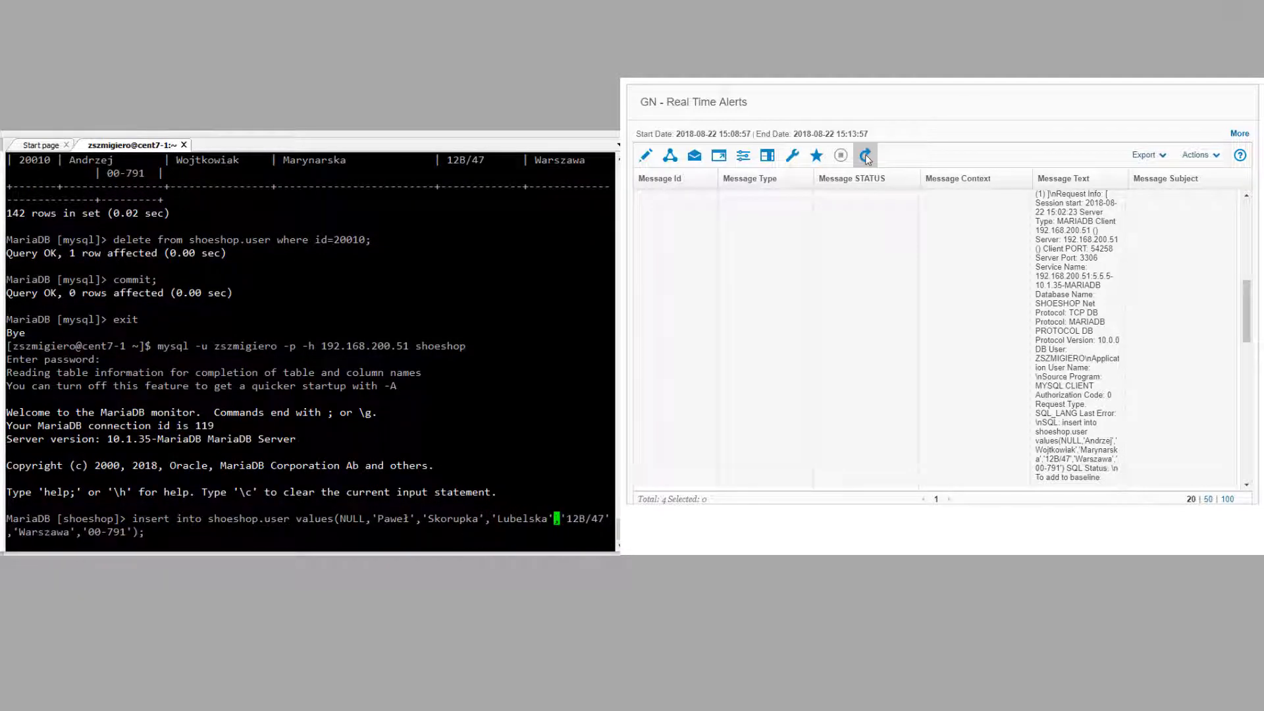
pyautogui.press('BackSpace')
pyautogui.press('BackSpace')
pyautogui.press('BackSpace')
pyautogui.write('955')
pyautogui.press('Return')
# Step: Switch to the mysql database and edit another insert with a second customer's name and street
pyautogui.write('use mysql;')
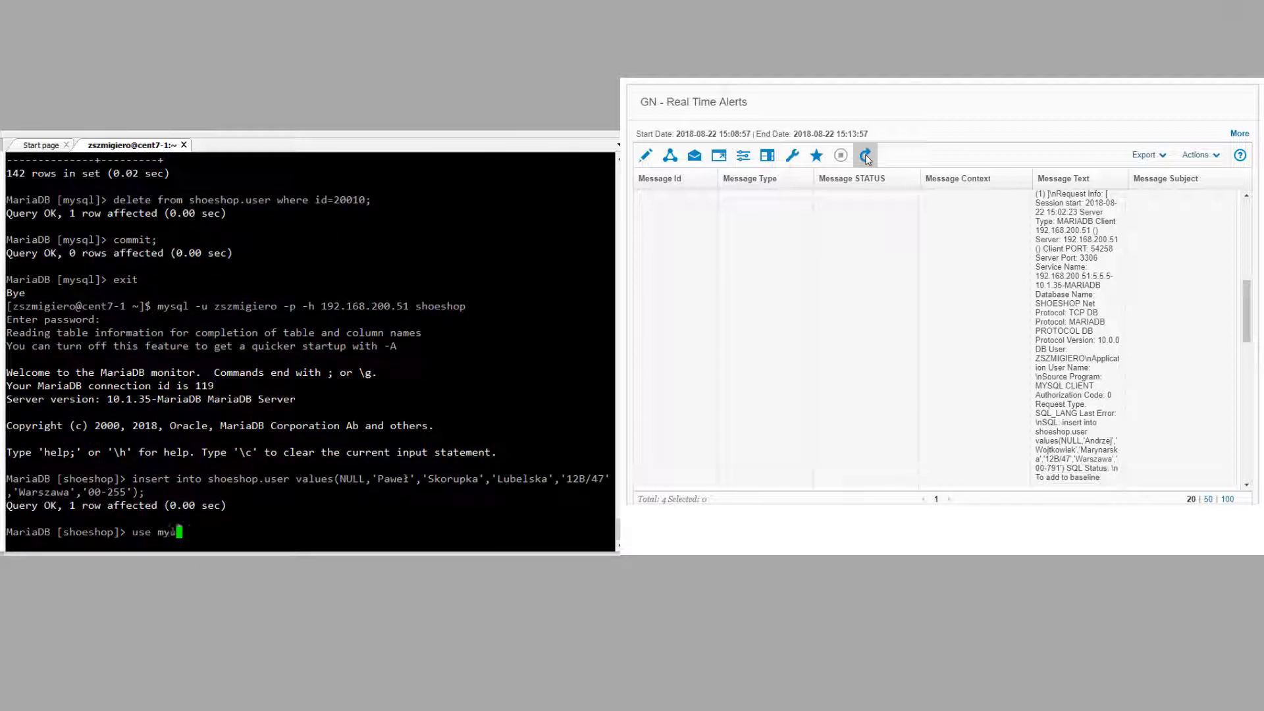
pyautogui.press('Return')
pyautogui.press('Up')
pyautogui.press('Up')
pyautogui.press('Left')
pyautogui.press('Left')
pyautogui.press('Left')
pyautogui.press('Left')
pyautogui.press('Left')
pyautogui.press('Left')
pyautogui.press('Left')
pyautogui.press('Left')
pyautogui.press('Left')
pyautogui.press('Left')
pyautogui.press('Left')
pyautogui.press('Left')
pyautogui.press('Left')
pyautogui.press('Left')
pyautogui.press('Left')
pyautogui.press('Left')
pyautogui.press('Left')
pyautogui.press('Left')
pyautogui.press('Left')
pyautogui.press('Left')
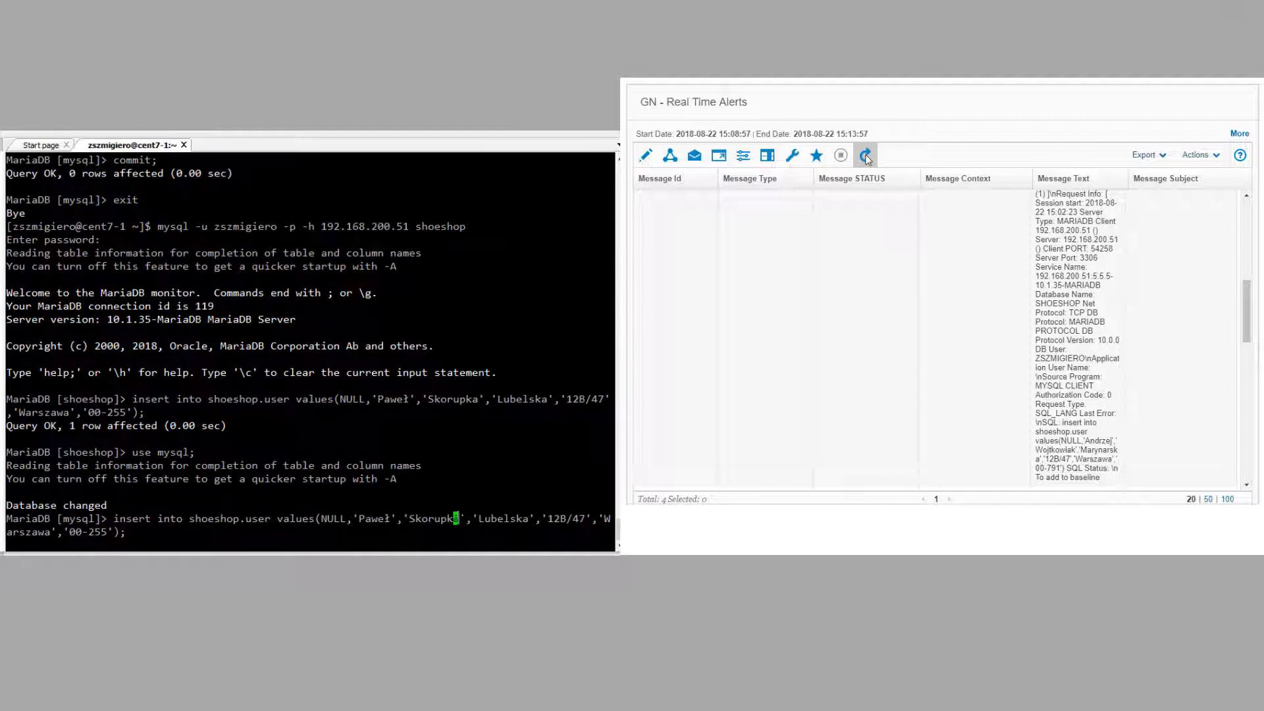
pyautogui.press('Right')
pyautogui.press('Right')
pyautogui.press('Right')
pyautogui.press('Right')
pyautogui.press('Right')
pyautogui.press('Right')
pyautogui.press('Right')
pyautogui.press('Right')
pyautogui.press('Right')
pyautogui.press('Right')
pyautogui.press('Right')
pyautogui.press('Right')
pyautogui.press('Right')
pyautogui.press('Right')
pyautogui.press('Right')
pyautogui.press('Right')
pyautogui.press('Right')
pyautogui.press('Right')
pyautogui.press('Right')
pyautogui.press('Right')
pyautogui.press('BackSpace')
pyautogui.press('BackSpace')
pyautogui.press('BackSpace')
pyautogui.press('BackSpace')
pyautogui.press('BackSpace')
pyautogui.press('Right')
pyautogui.press('Right')
pyautogui.press('Right')
pyautogui.press('Right')
pyautogui.press('Right')
pyautogui.press('Right')
pyautogui.press('Right')
pyautogui.press('Right')
pyautogui.press('Right')
pyautogui.press('Right')
pyautogui.press('Right')
pyautogui.press('Right')
pyautogui.press('Right')
pyautogui.press('Right')
pyautogui.press('Right')
pyautogui.press('Right')
pyautogui.press('Right')
pyautogui.press('Right')
# Step: Finish the second insert with flat number 7, a new city and postcode, and run it
pyautogui.press('Right')
pyautogui.press('Right')
pyautogui.press('Right')
pyautogui.press('Right')
pyautogui.press('BackSpace')
pyautogui.press('BackSpace')
pyautogui.press('BackSpace')
pyautogui.press('BackSpace')
pyautogui.press('BackSpace')
pyautogui.press('BackSpace')
pyautogui.press('BackSpace')
pyautogui.press('BackSpace')
pyautogui.press('Right')
pyautogui.press('Right')
pyautogui.press('Right')
pyautogui.press('Right')
pyautogui.press('Right')
pyautogui.press('Right')
pyautogui.press('Right')
pyautogui.press('Right')
pyautogui.press('Right')
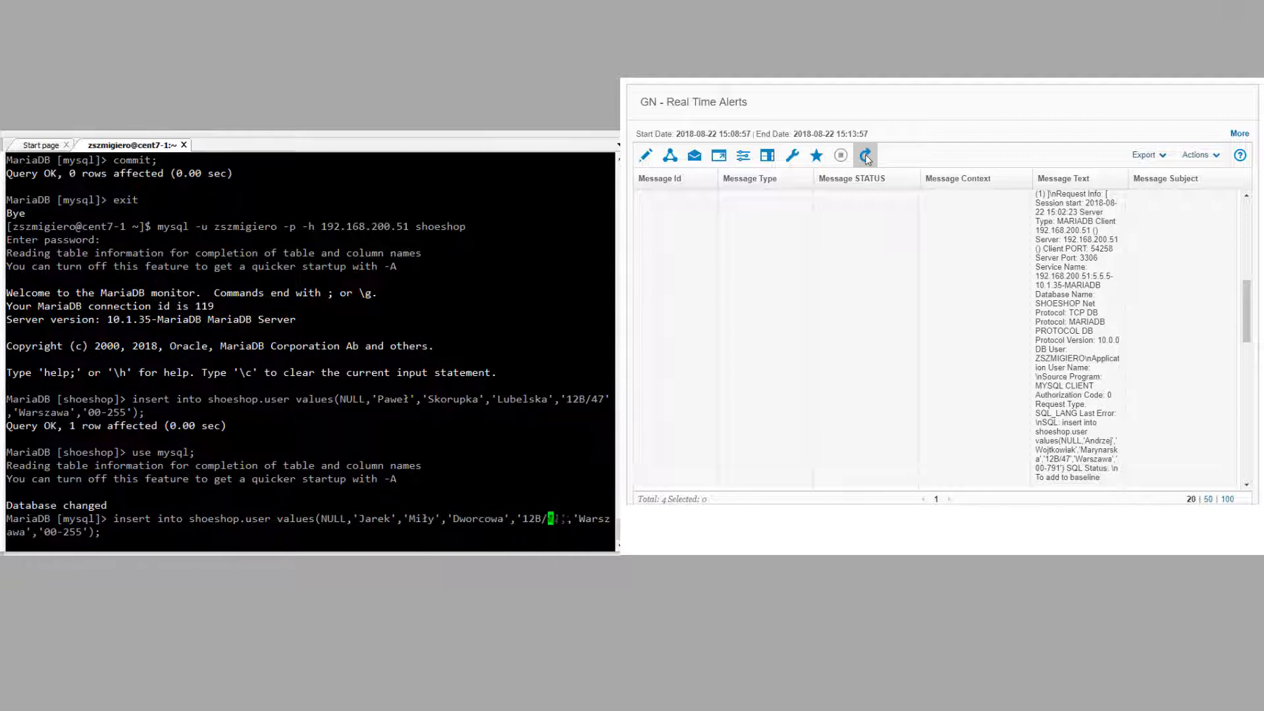
pyautogui.press('Right')
pyautogui.press('Right')
pyautogui.press('Right')
pyautogui.press('Right')
pyautogui.press('Right')
pyautogui.press('Right')
pyautogui.press('Right')
pyautogui.press('Right')
pyautogui.press('Right')
pyautogui.press('Right')
pyautogui.press('Right')
pyautogui.press('BackSpace')
pyautogui.press('BackSpace')
pyautogui.press('BackSpace')
pyautogui.press('BackSpace')
pyautogui.press('BackSpace')
pyautogui.press('BackSpace')
pyautogui.press('BackSpace')
pyautogui.press('BackSpace')
pyautogui.write('Sosowa')
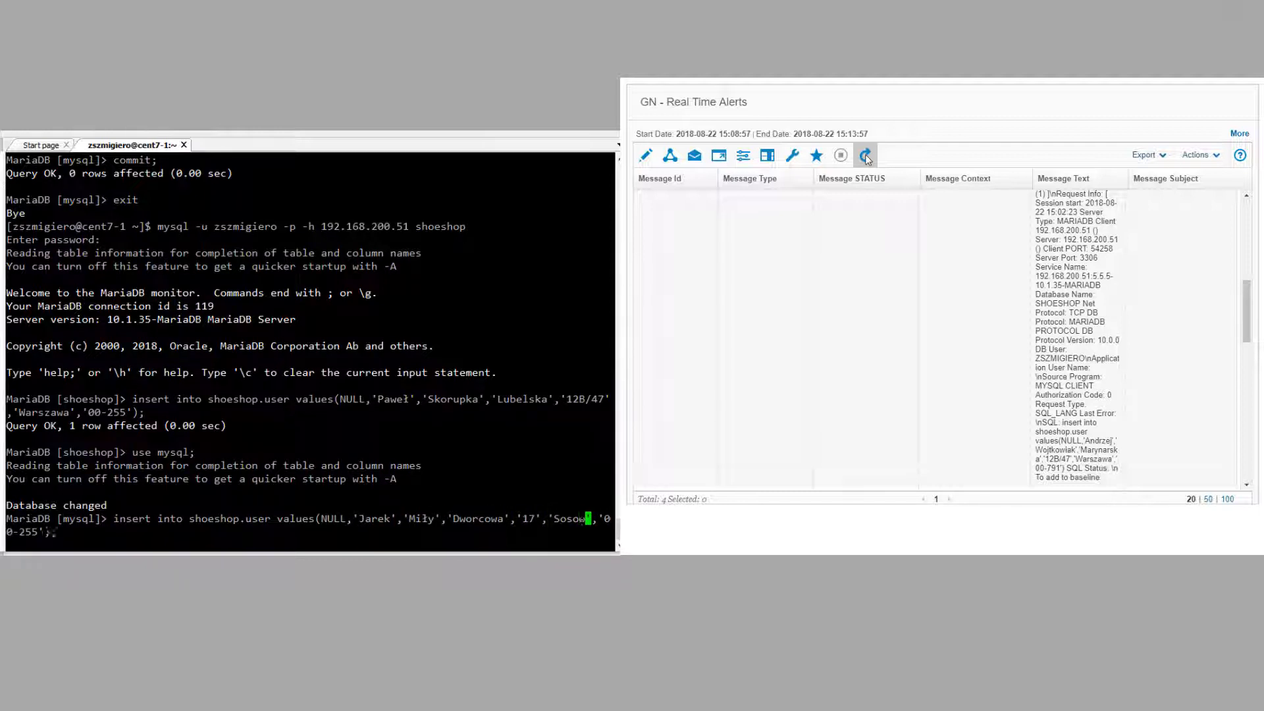
pyautogui.press('Right')
pyautogui.press('Right')
pyautogui.press('Right')
pyautogui.press('Right')
pyautogui.press('Right')
pyautogui.press('BackSpace')
pyautogui.press('BackSpace')
pyautogui.write('72')
pyautogui.press('Right')
pyautogui.press('Right')
pyautogui.press('BackSpace')
pyautogui.write('1')
pyautogui.press('Return')
# Step: Commit both inserts and refresh Real Time Alerts to see the new insert alerts
pyautogui.write('commit;')
pyautogui.press('Return')
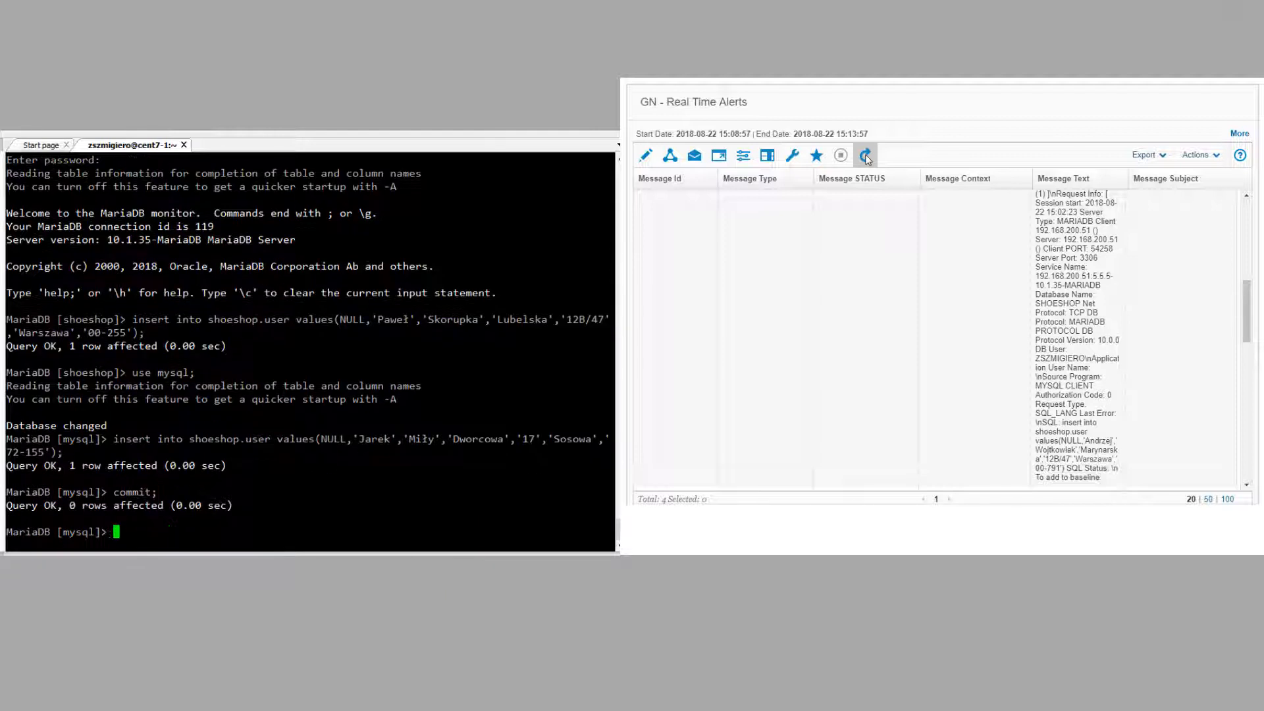
pyautogui.click(865, 156)
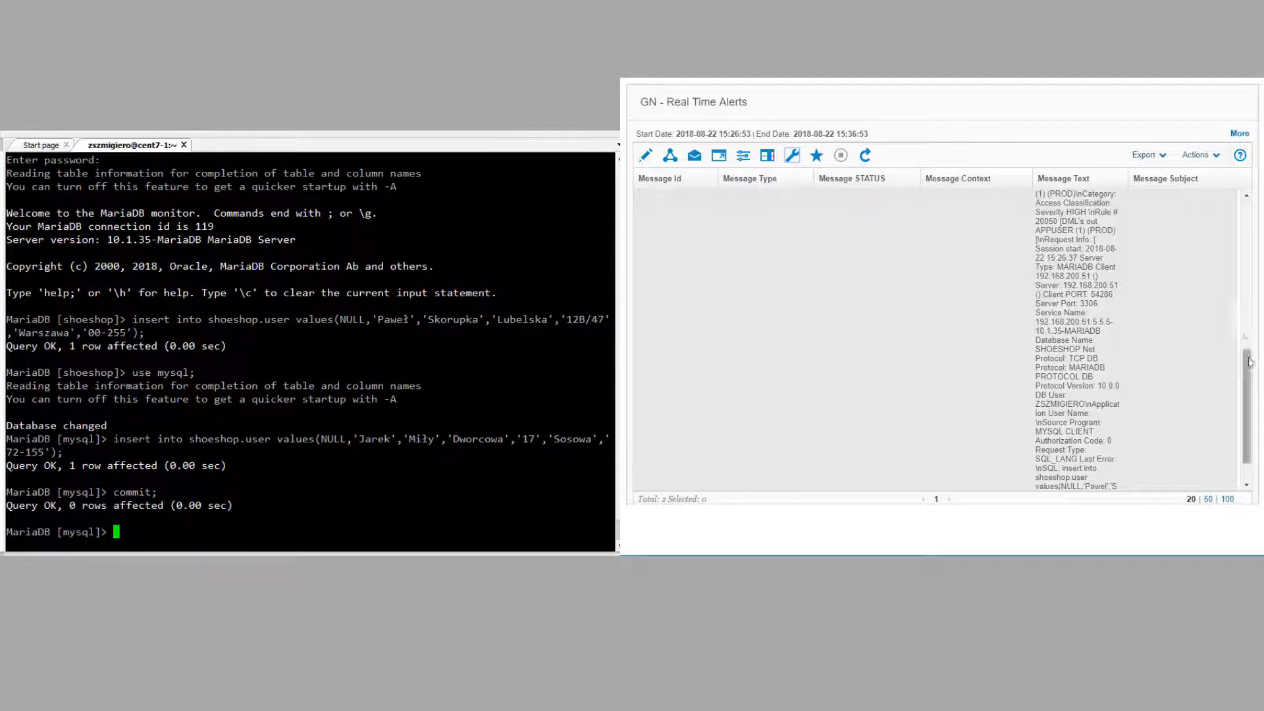
pyautogui.scroll(-4, 1053, 362)
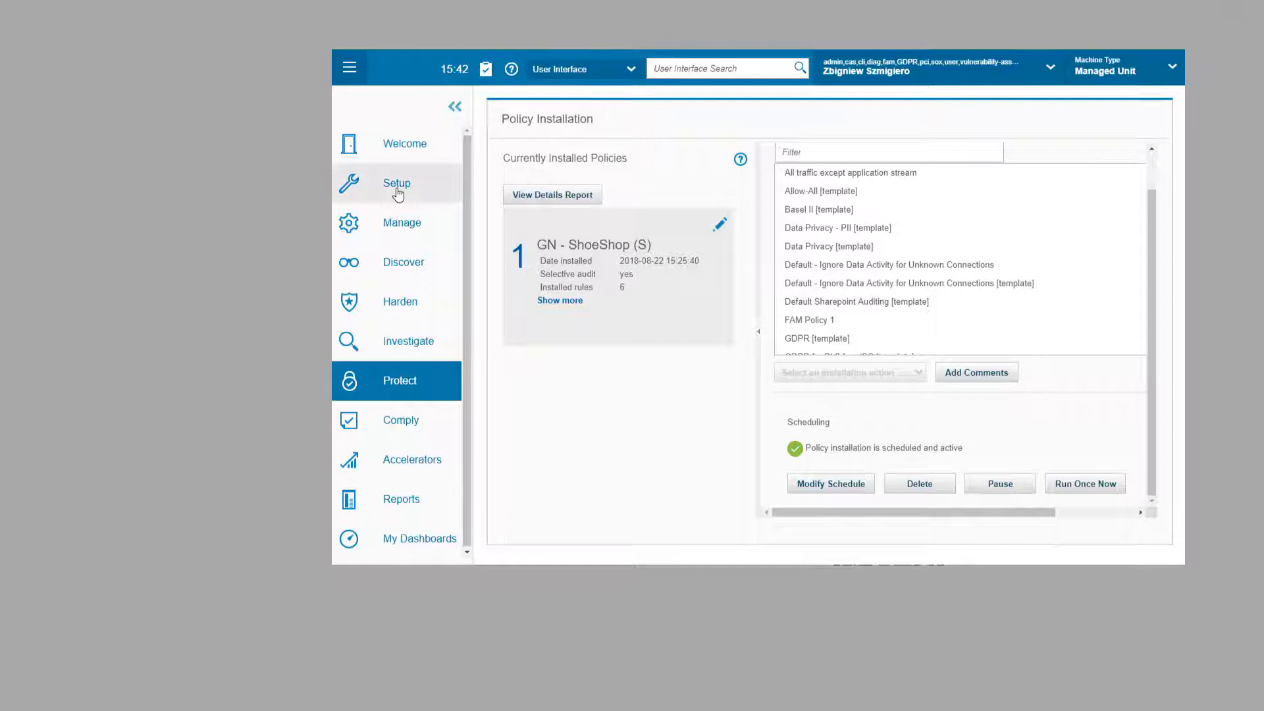
pyautogui.click(395, 187)
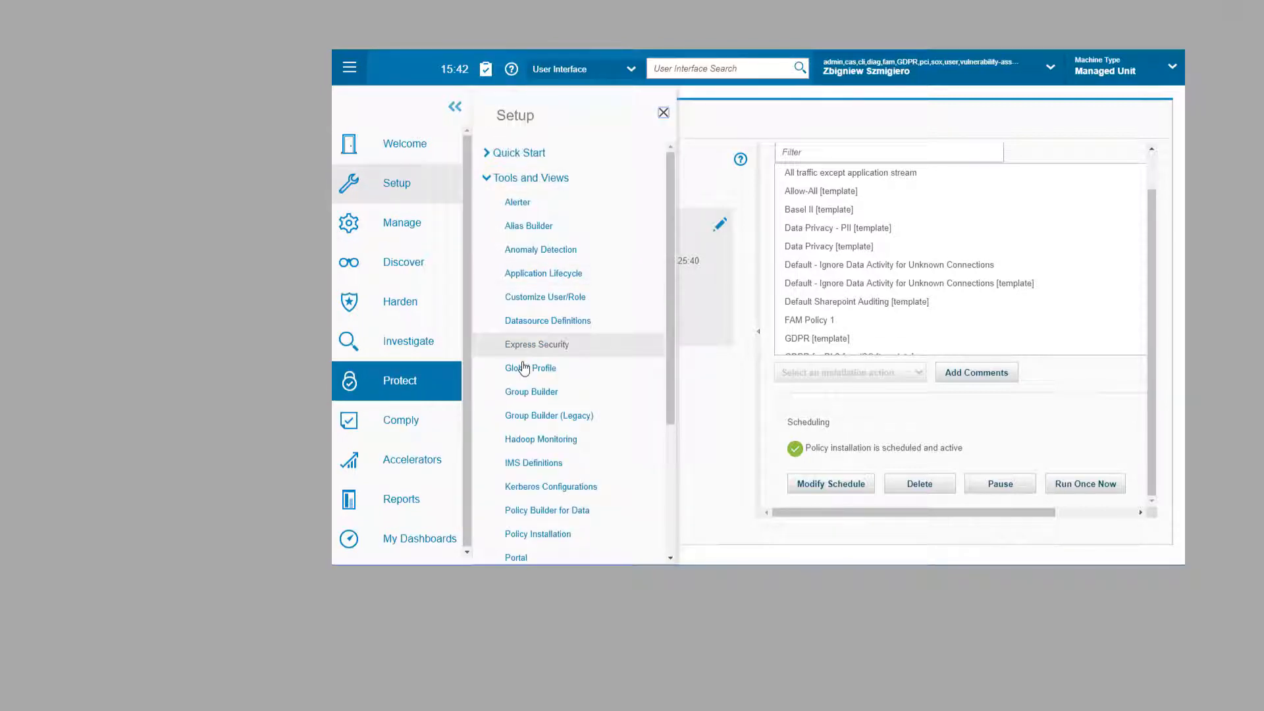
# Step: In Global Profile, check the %%SQLString line of the message template, then open the Named Template Finder
pyautogui.click(524, 368)
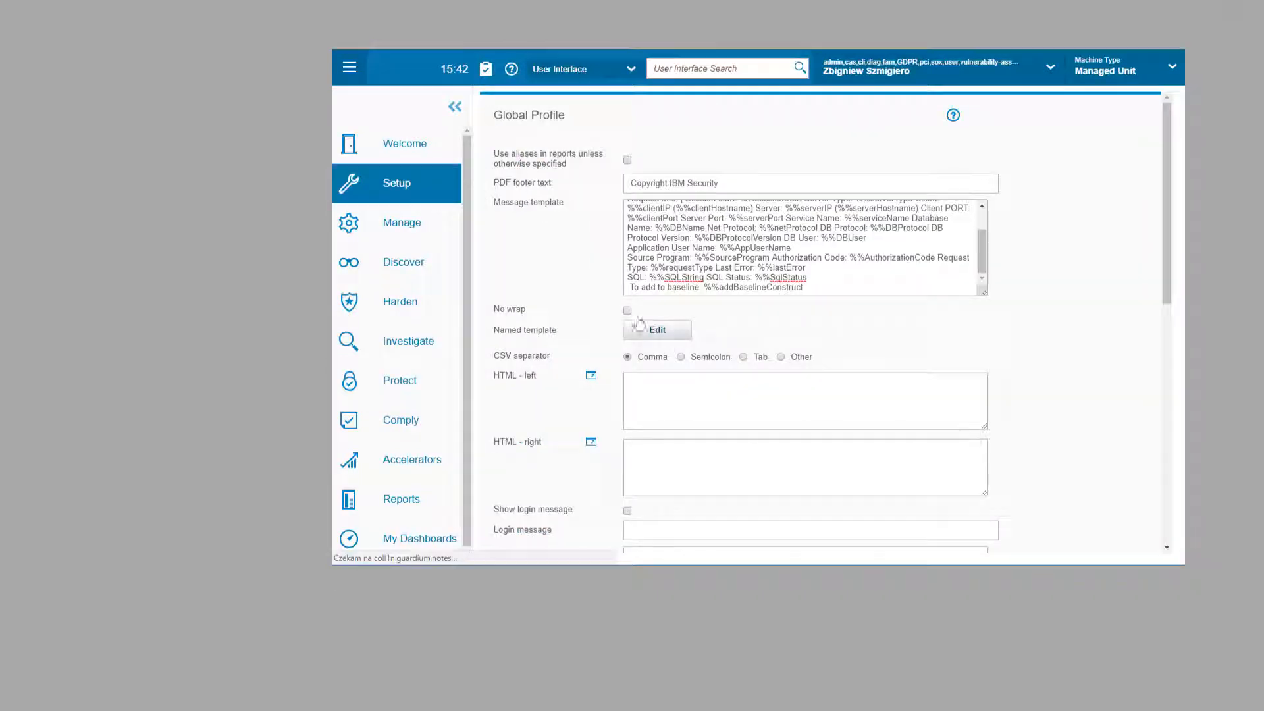
pyautogui.scroll(2, 662, 221)
pyautogui.moveTo(980, 251); pyautogui.dragTo(975, 270)
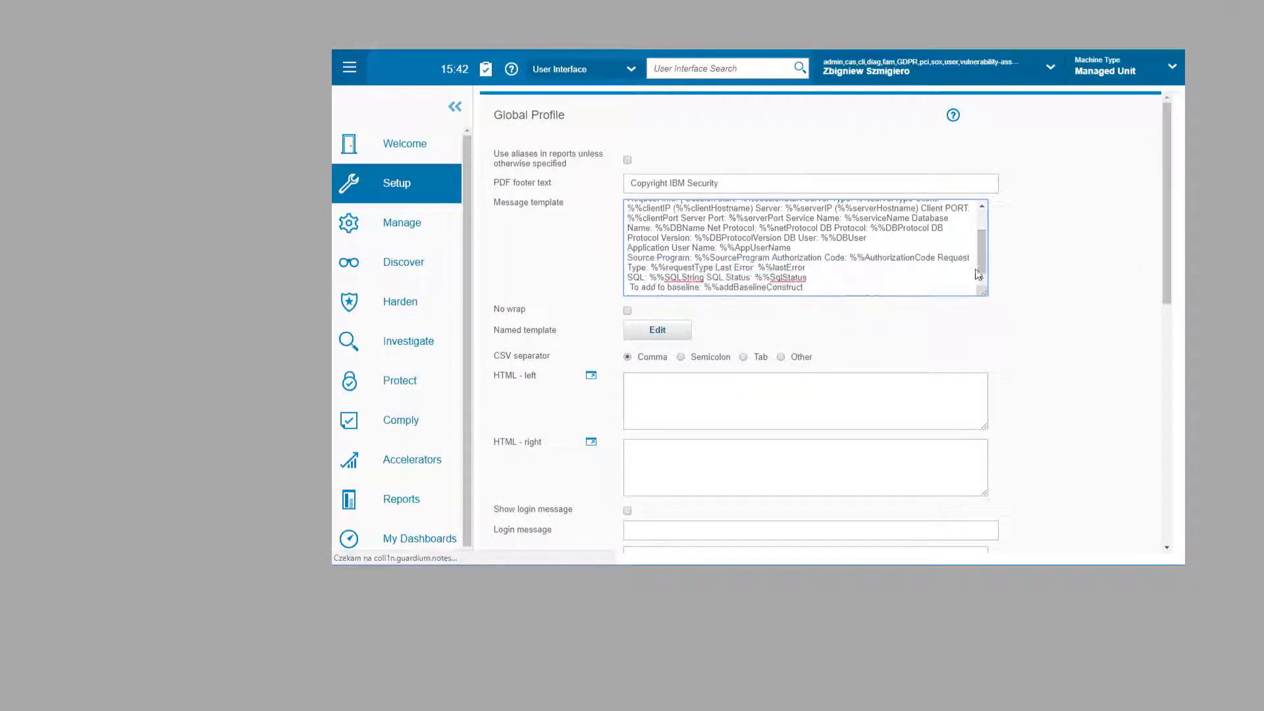
pyautogui.click(981, 277)
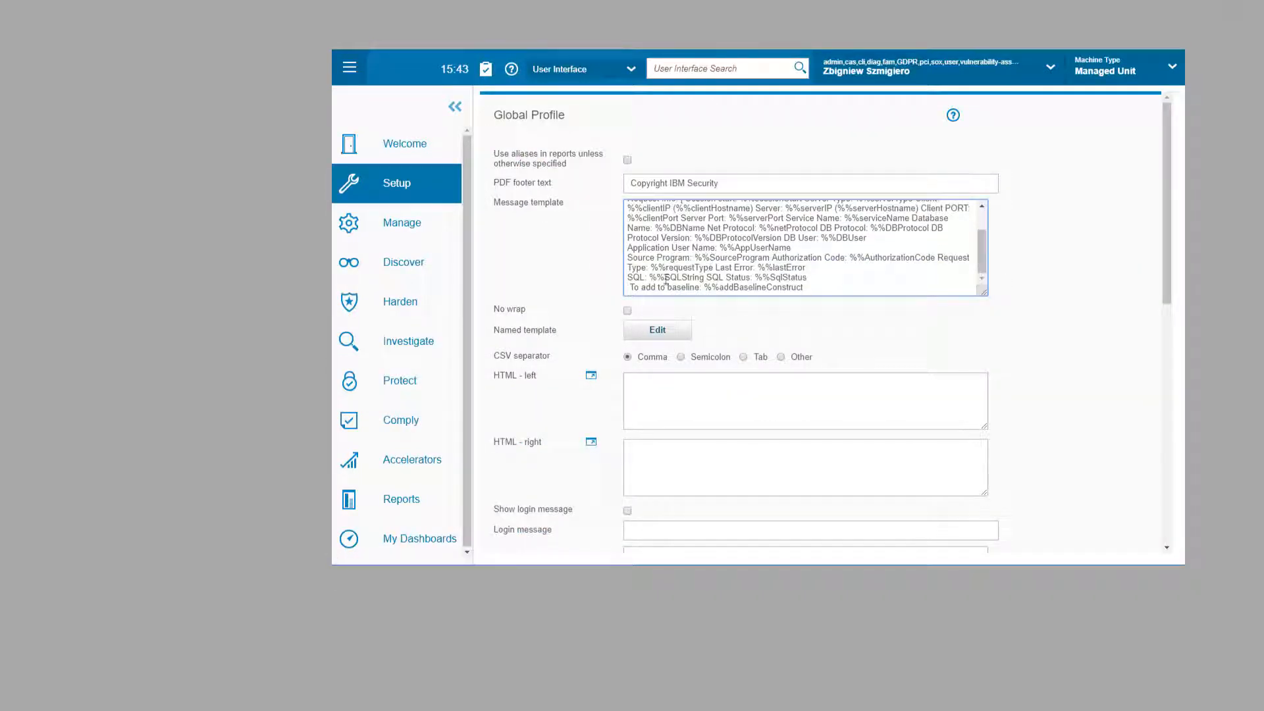
pyautogui.moveTo(665, 279); pyautogui.dragTo(705, 281)
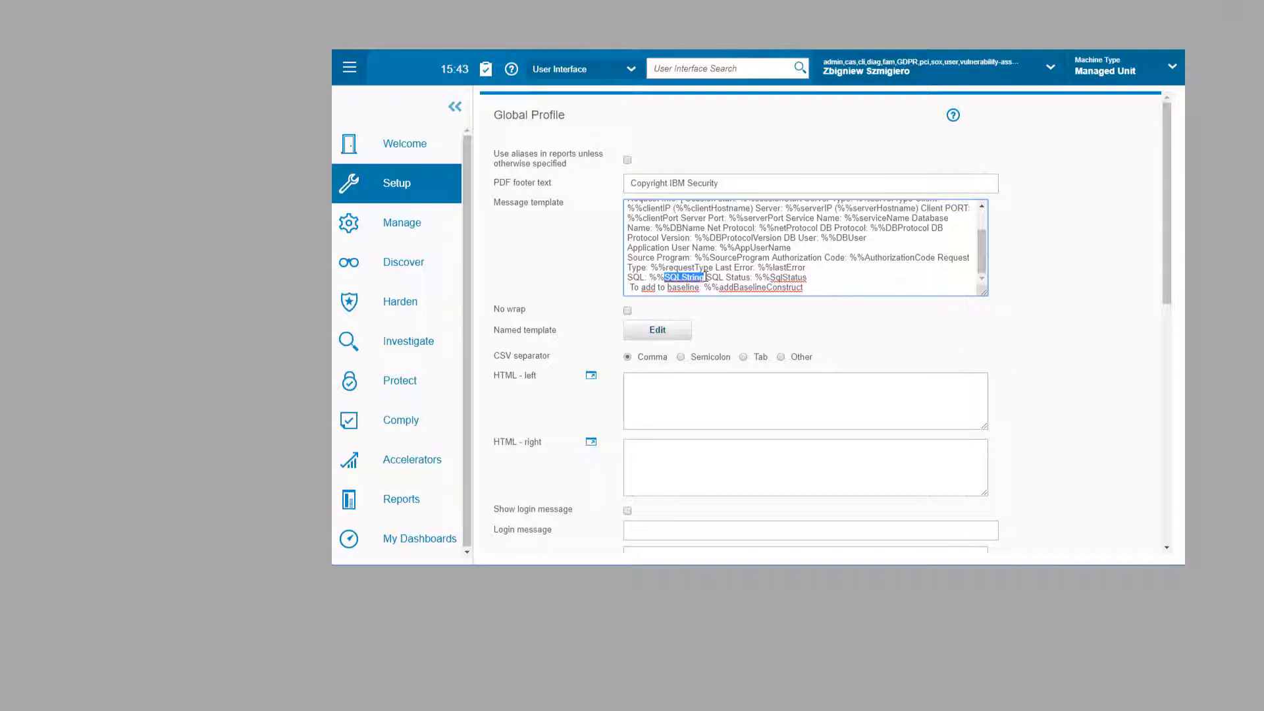
pyautogui.click(672, 335)
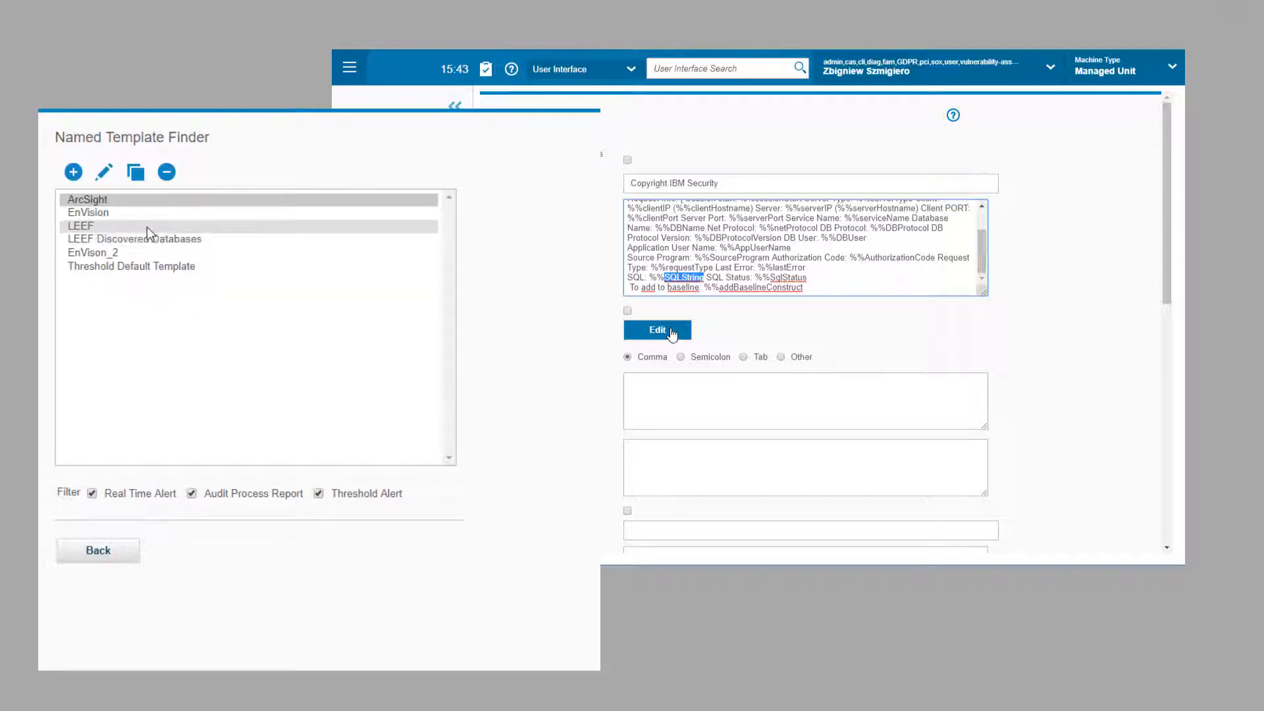
# Step: Create and save named template 'GN - Alert without values' with %%SQLNoValue replacing %%SQLString
pyautogui.click(72, 174)
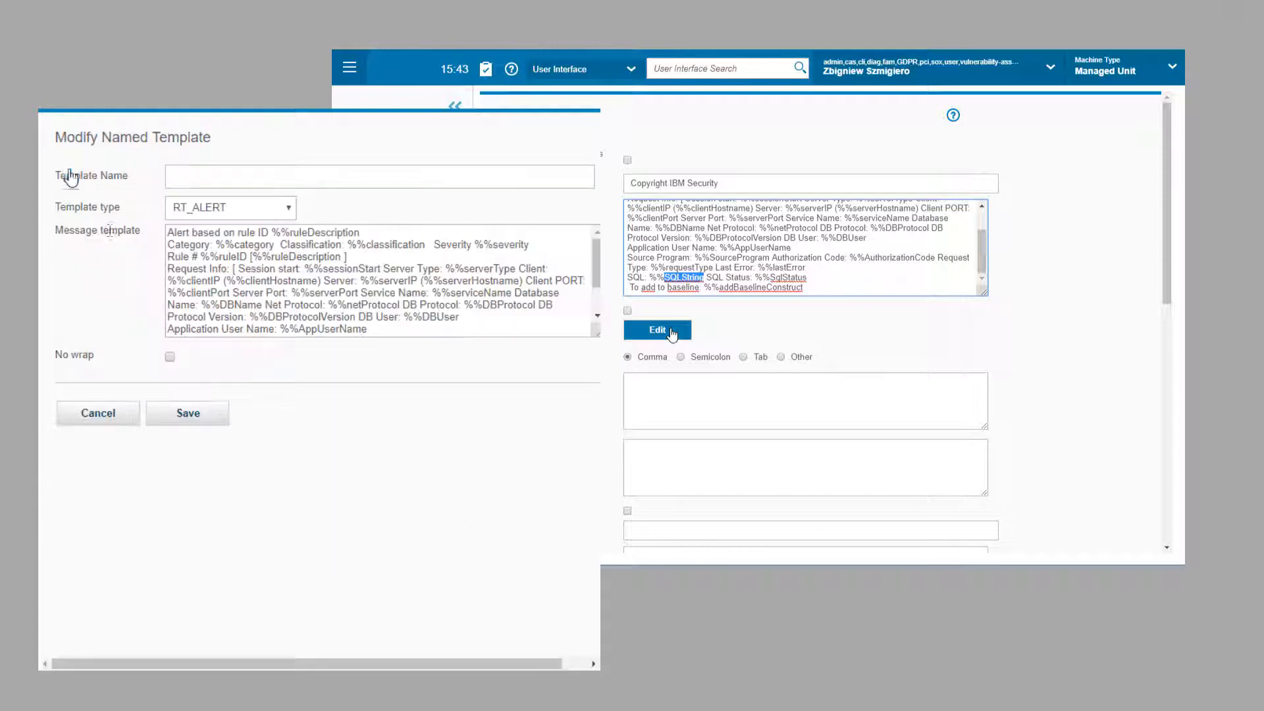
pyautogui.click(197, 184)
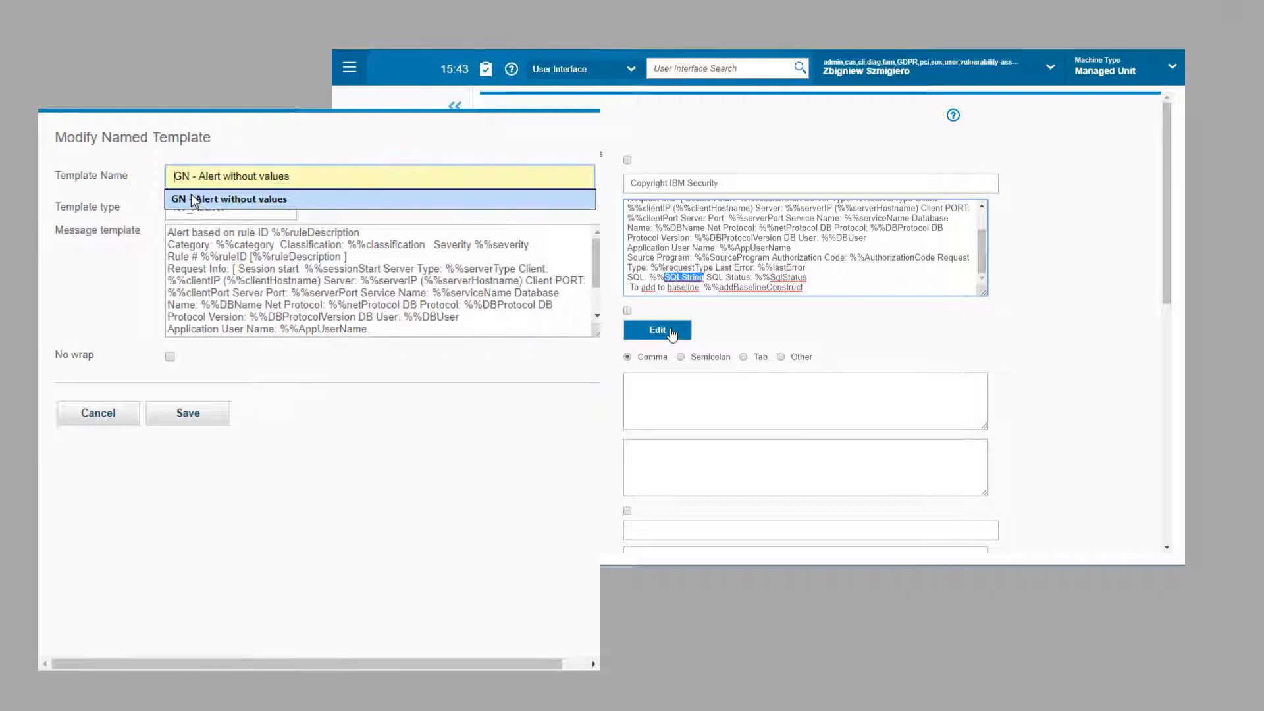
pyautogui.click(198, 202)
pyautogui.scroll(-1, 287, 304)
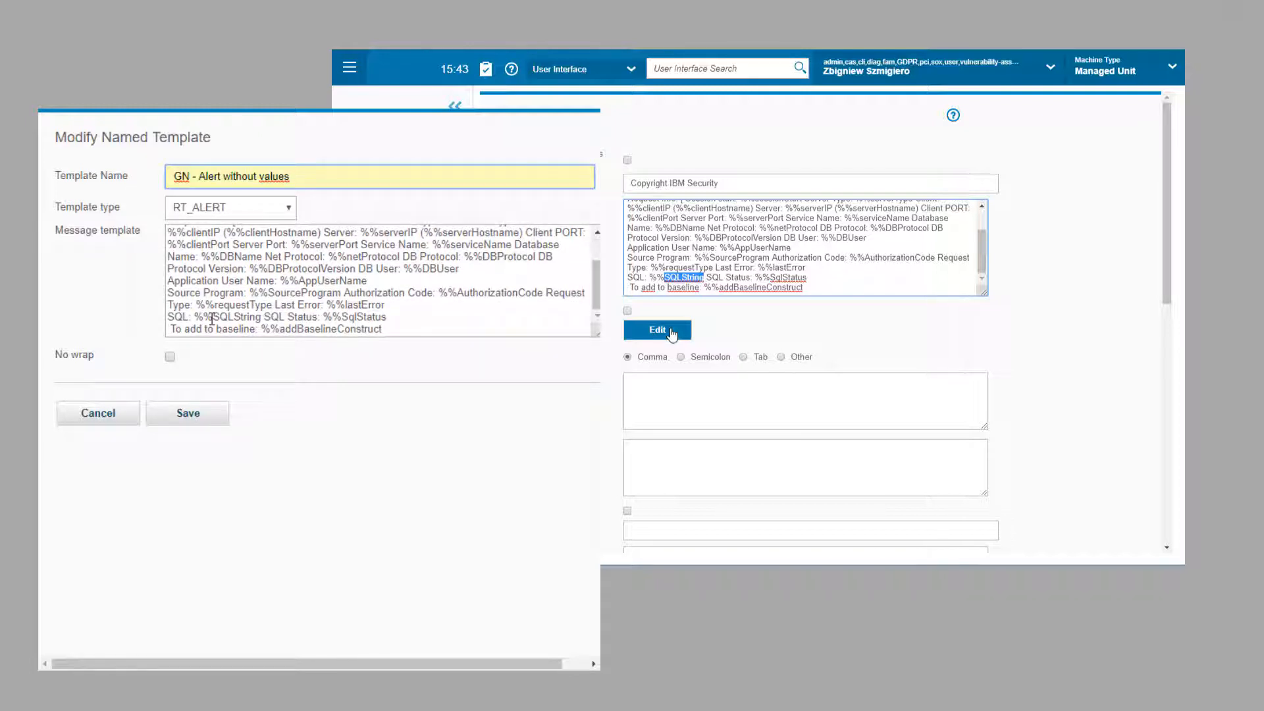
pyautogui.moveTo(212, 318); pyautogui.dragTo(261, 317)
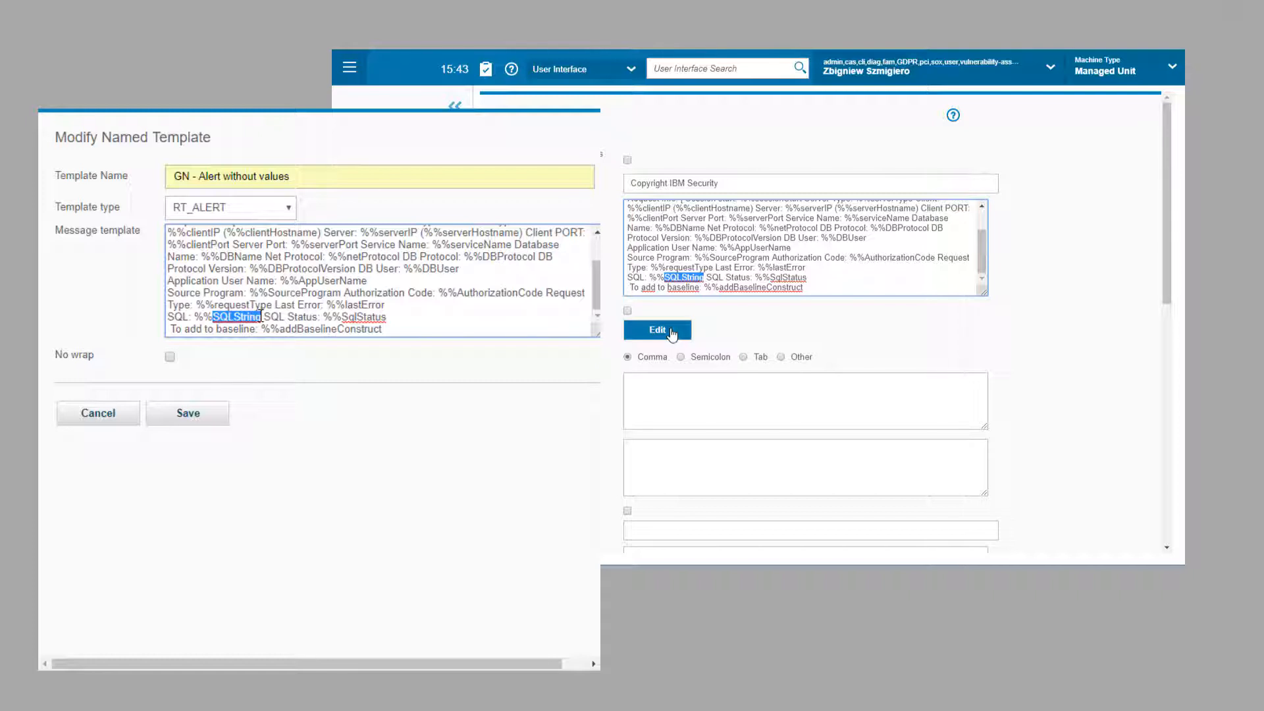
pyautogui.write('SQLNoVal')
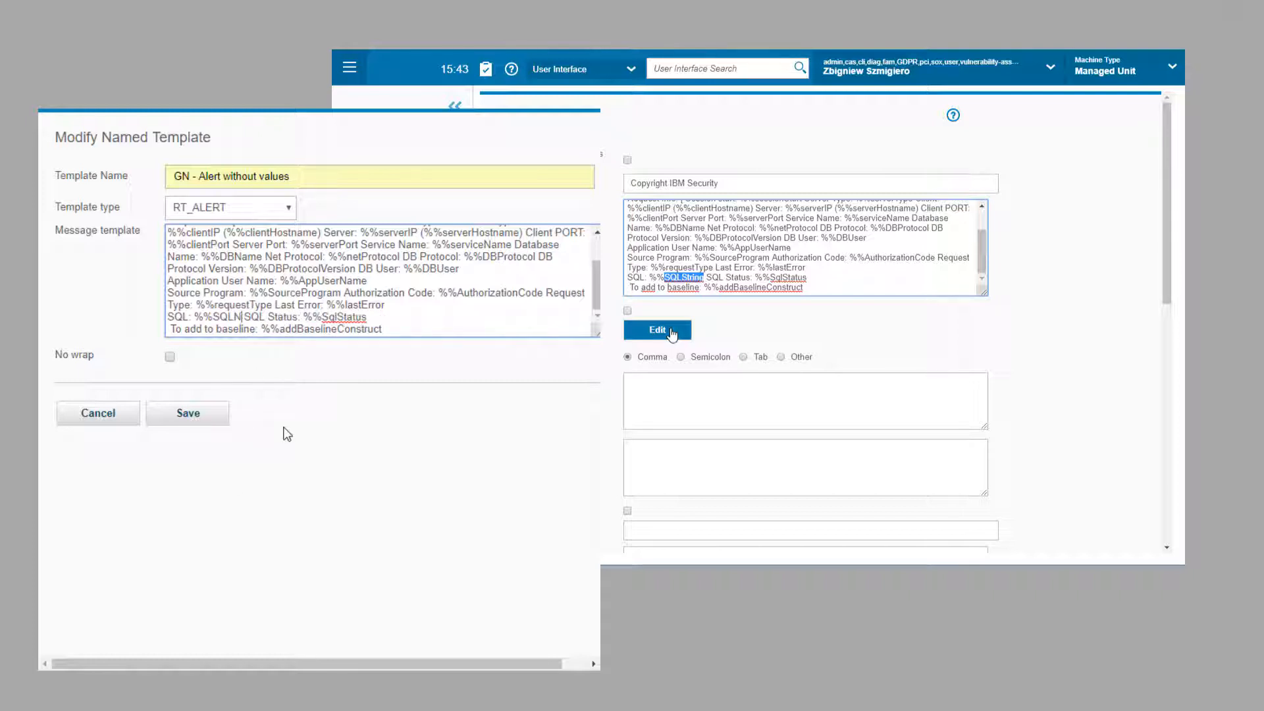
pyautogui.write('ue')
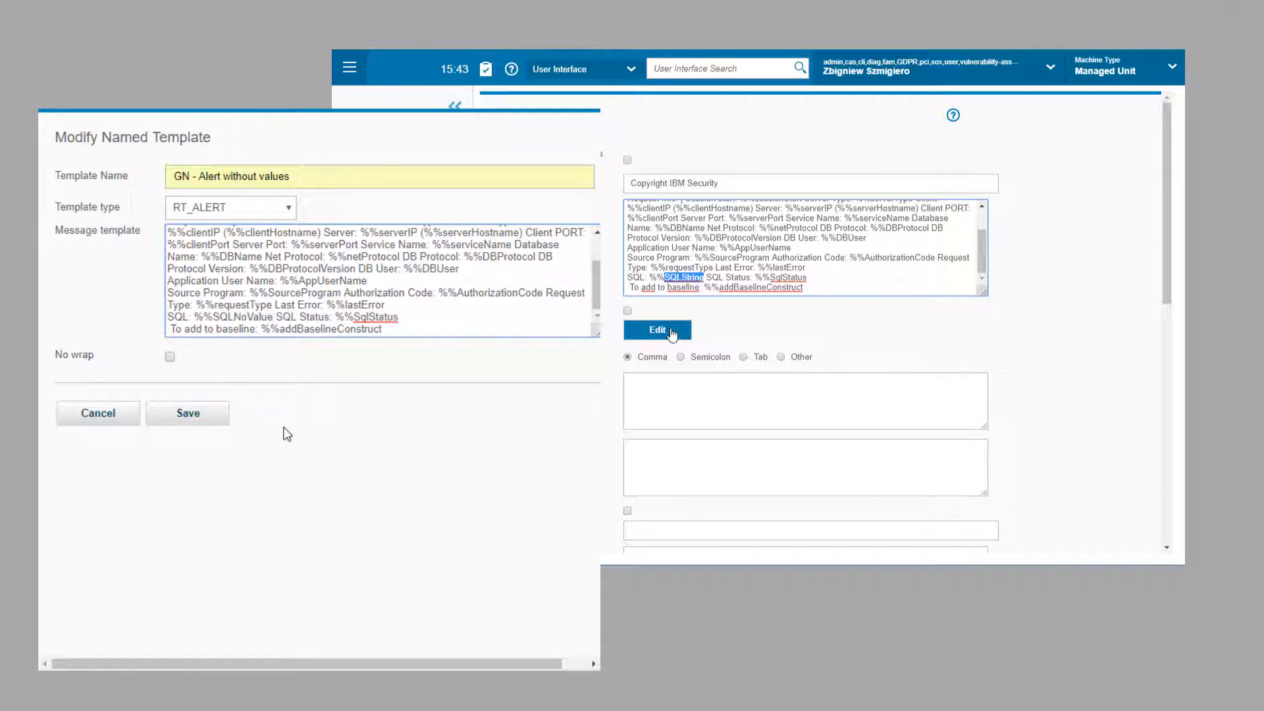
pyautogui.click(177, 414)
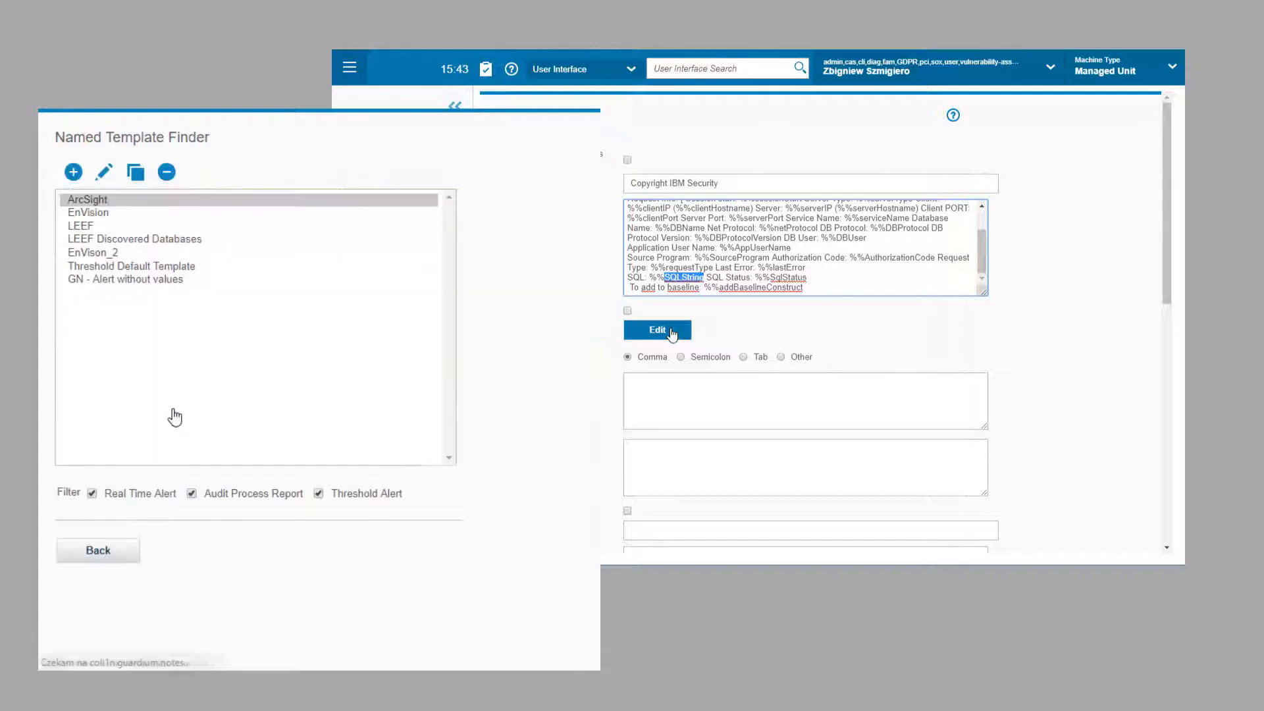
pyautogui.click(98, 551)
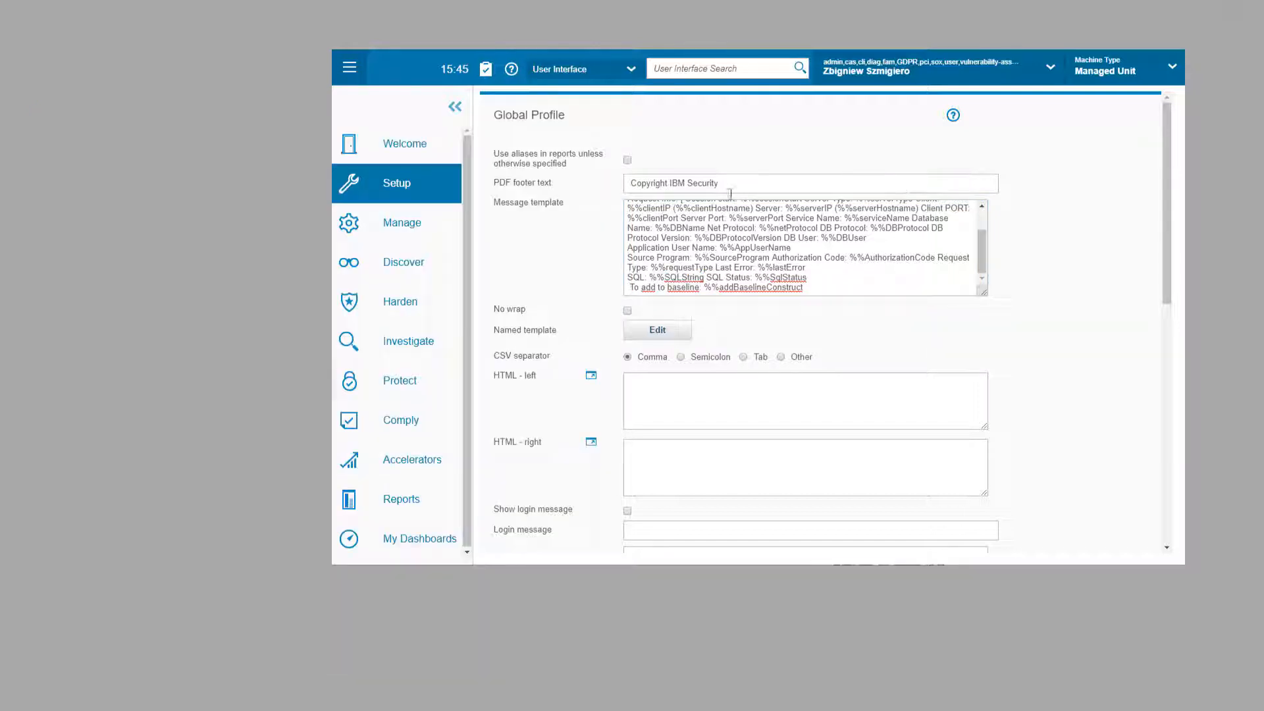
# Step: Set rule #3 DML's out APPUSER (1) alert per match to the GN - Alert without values template
pyautogui.click(410, 396)
pyautogui.click(520, 275)
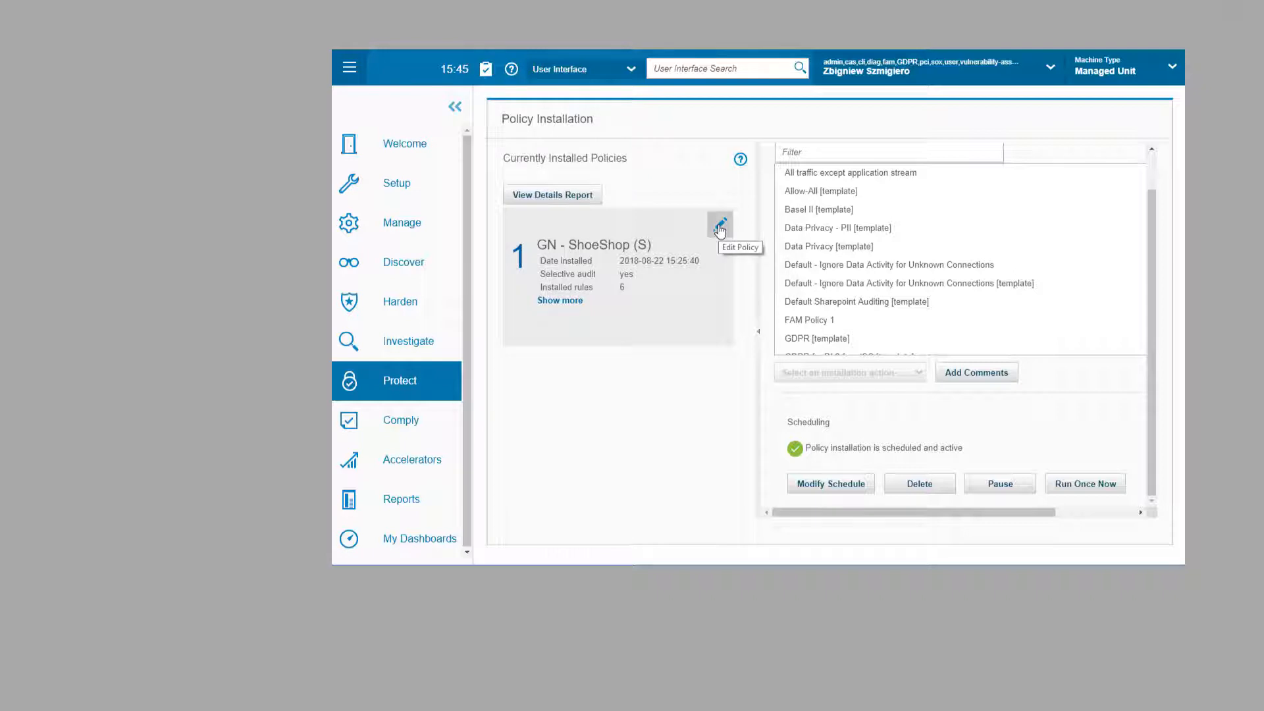
pyautogui.click(719, 230)
pyautogui.click(122, 245)
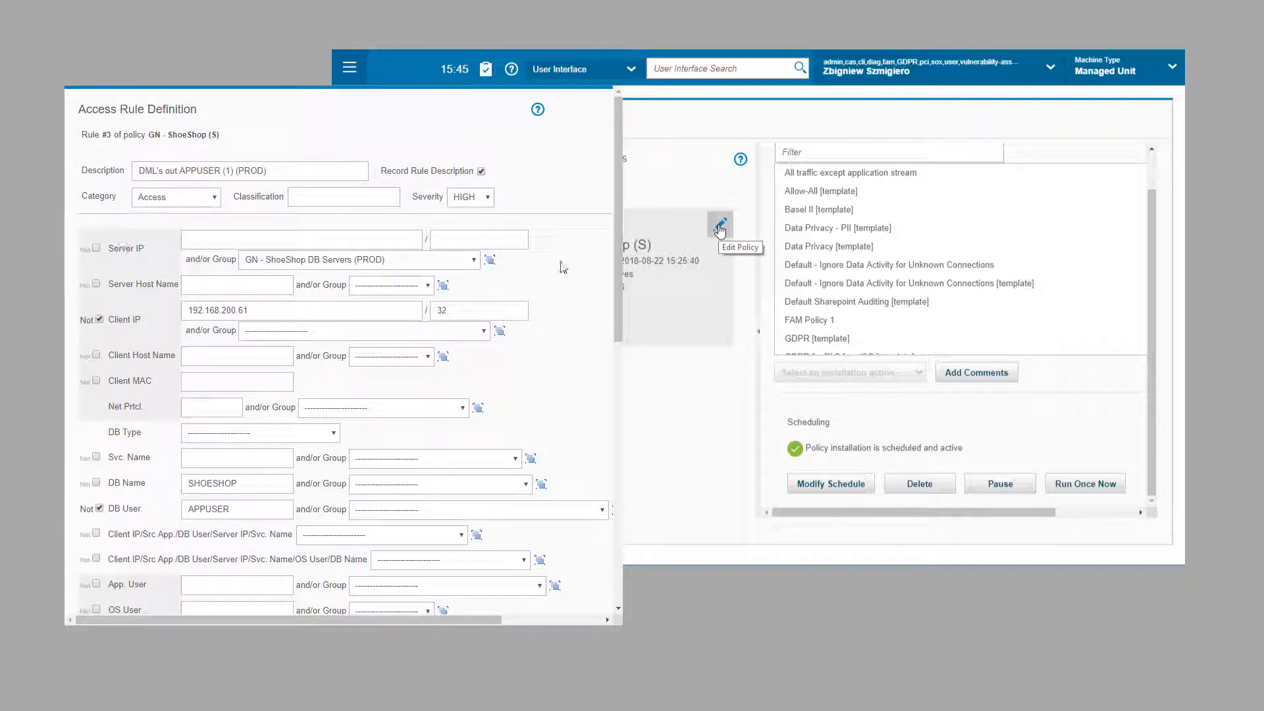
pyautogui.moveTo(619, 252); pyautogui.dragTo(620, 526)
pyautogui.click(124, 490)
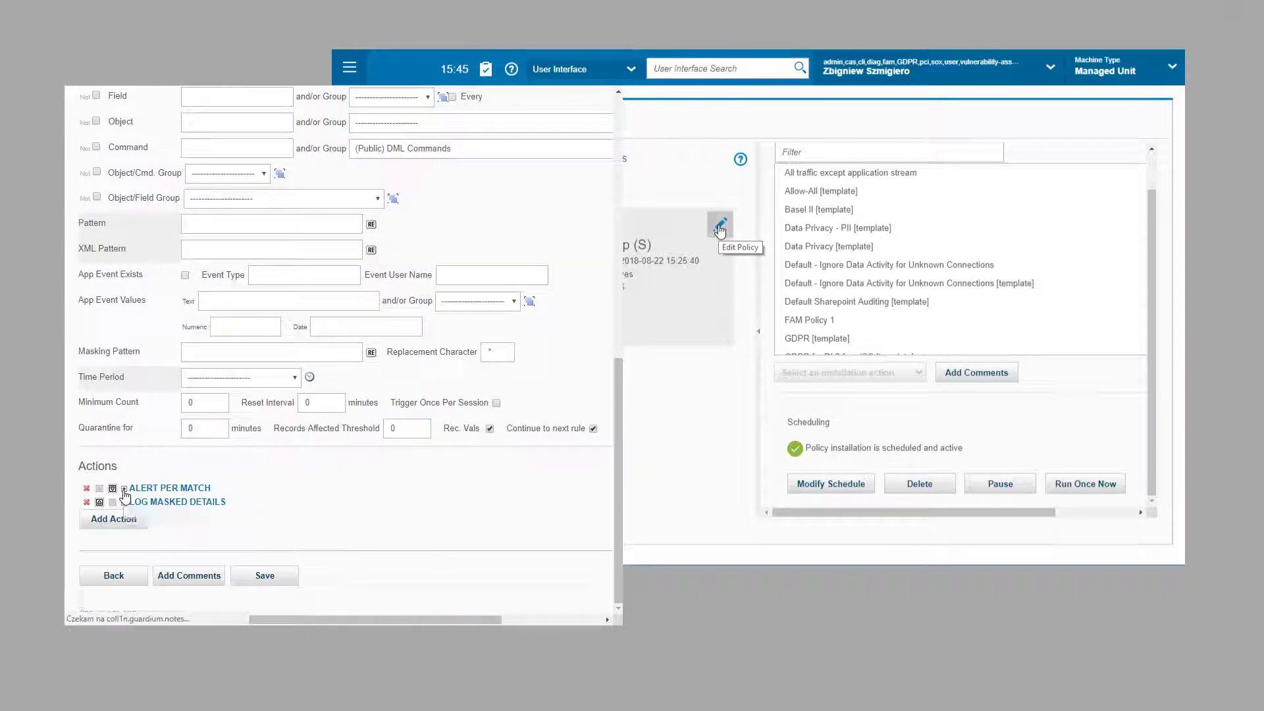
pyautogui.click(232, 281)
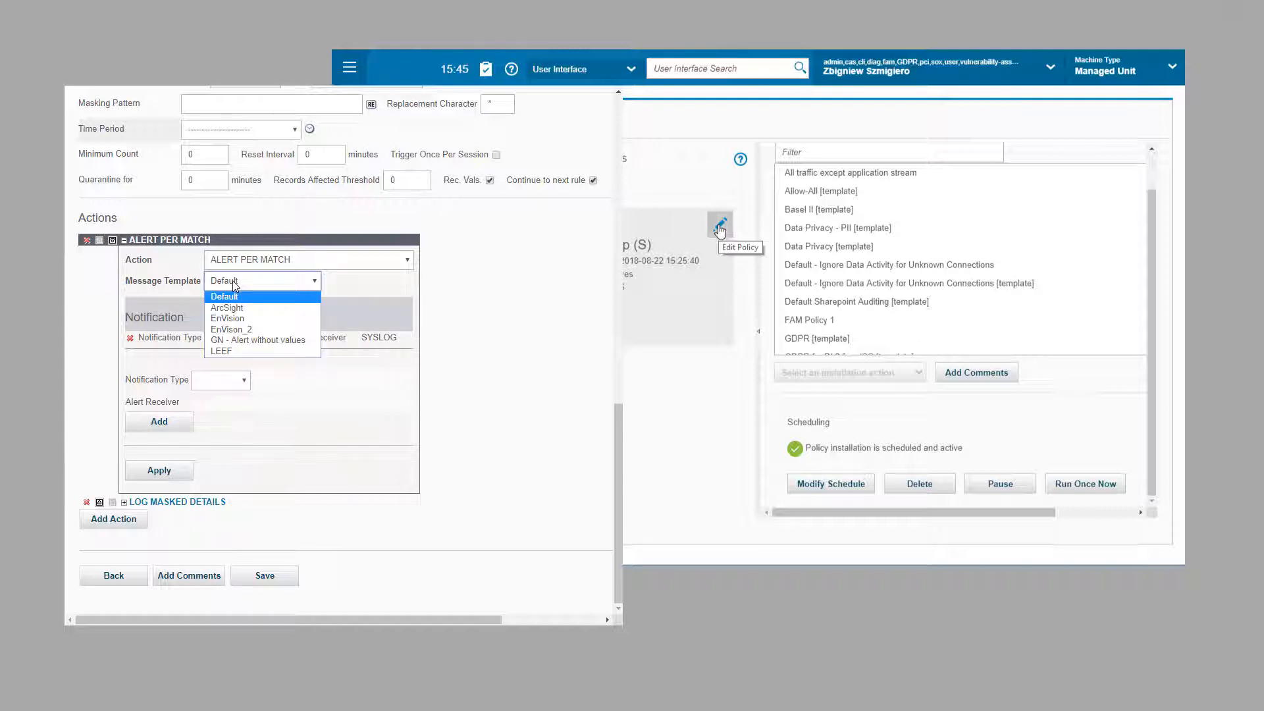
pyautogui.click(243, 335)
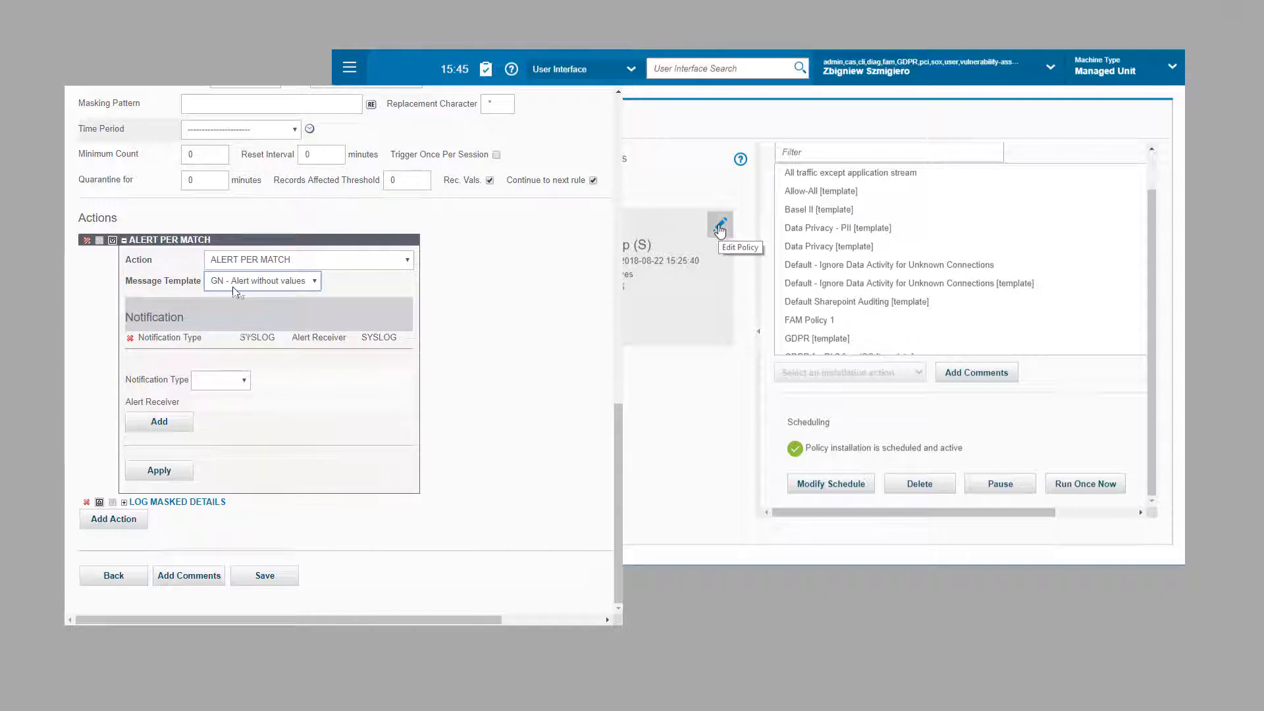
pyautogui.click(161, 472)
pyautogui.click(172, 473)
pyautogui.click(264, 575)
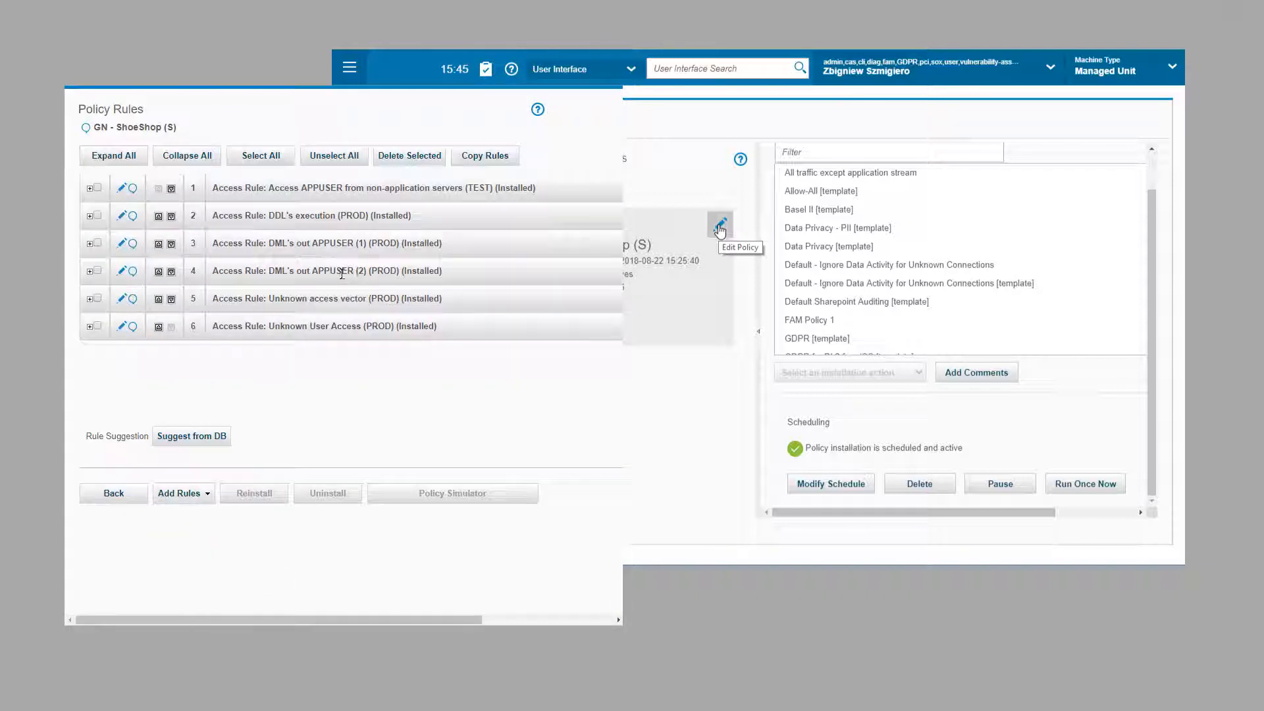
# Step: Give rule #4 DML's out APPUSER (2) the same template, save, and reinstall the policy with Run Once Now
pyautogui.click(121, 270)
pyautogui.scroll(-10, 122, 269)
pyautogui.click(124, 488)
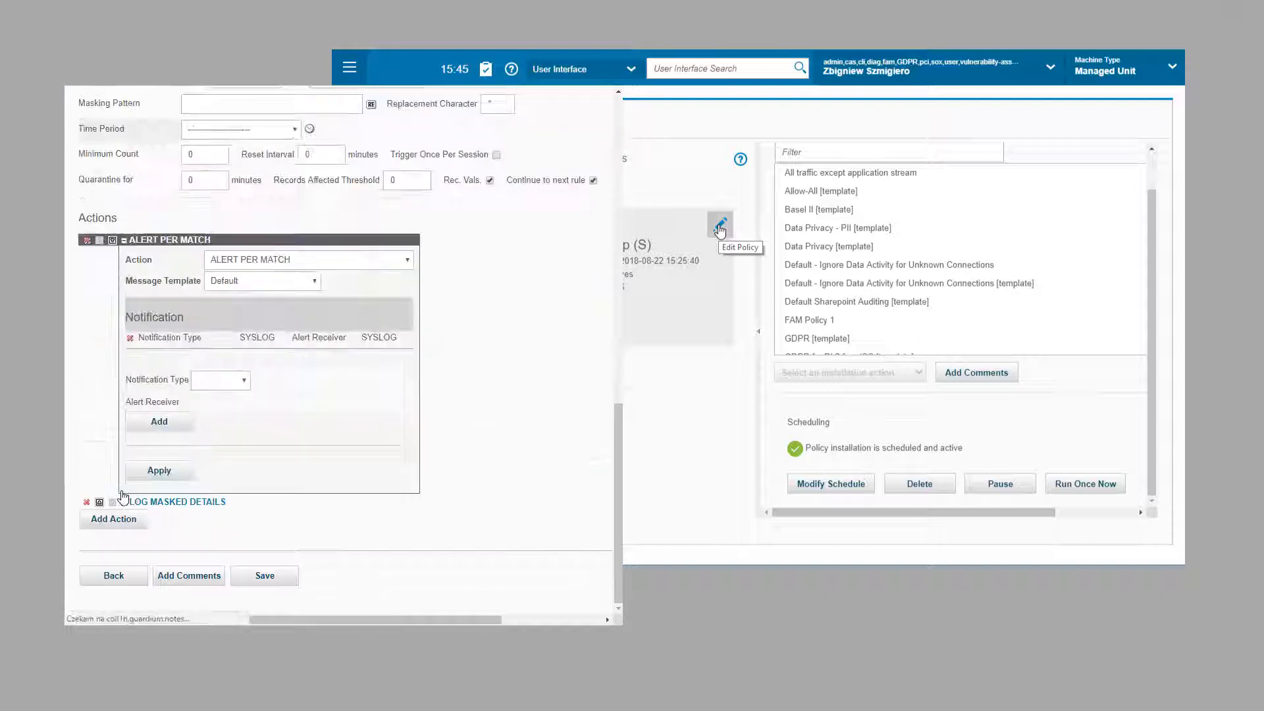
pyautogui.click(251, 281)
pyautogui.click(227, 333)
pyautogui.click(220, 380)
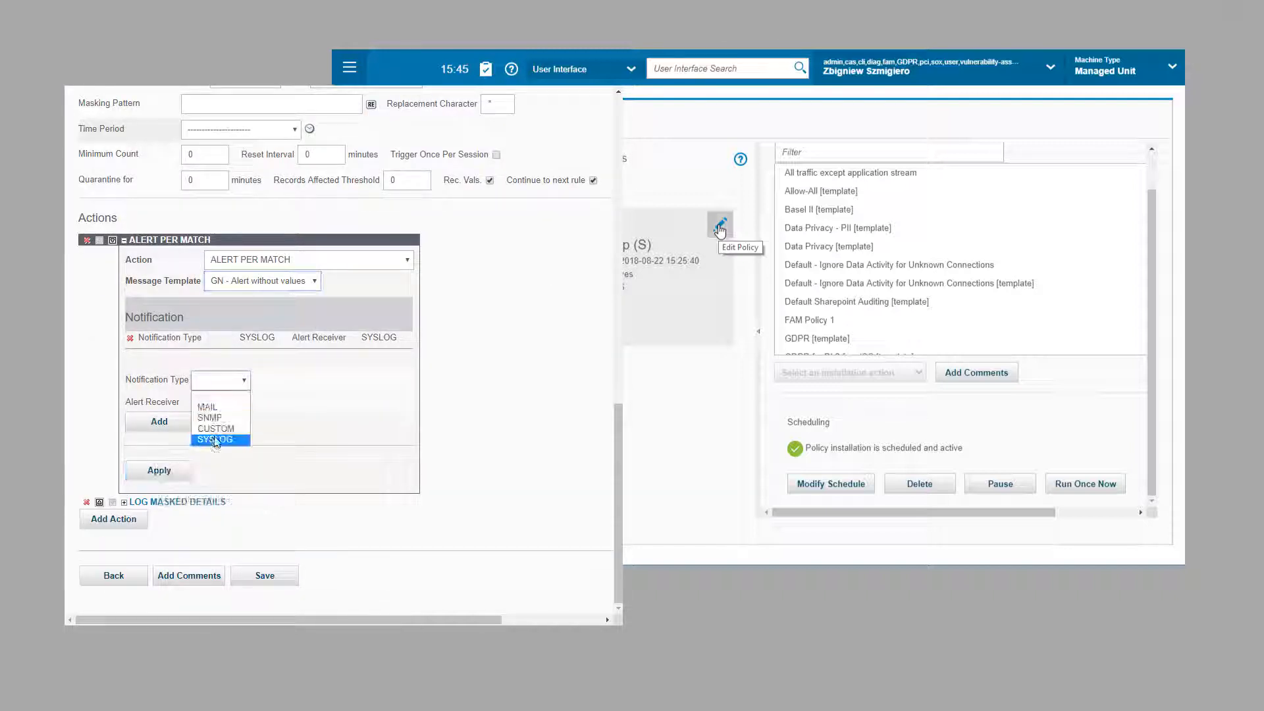
pyautogui.click(181, 472)
pyautogui.click(263, 575)
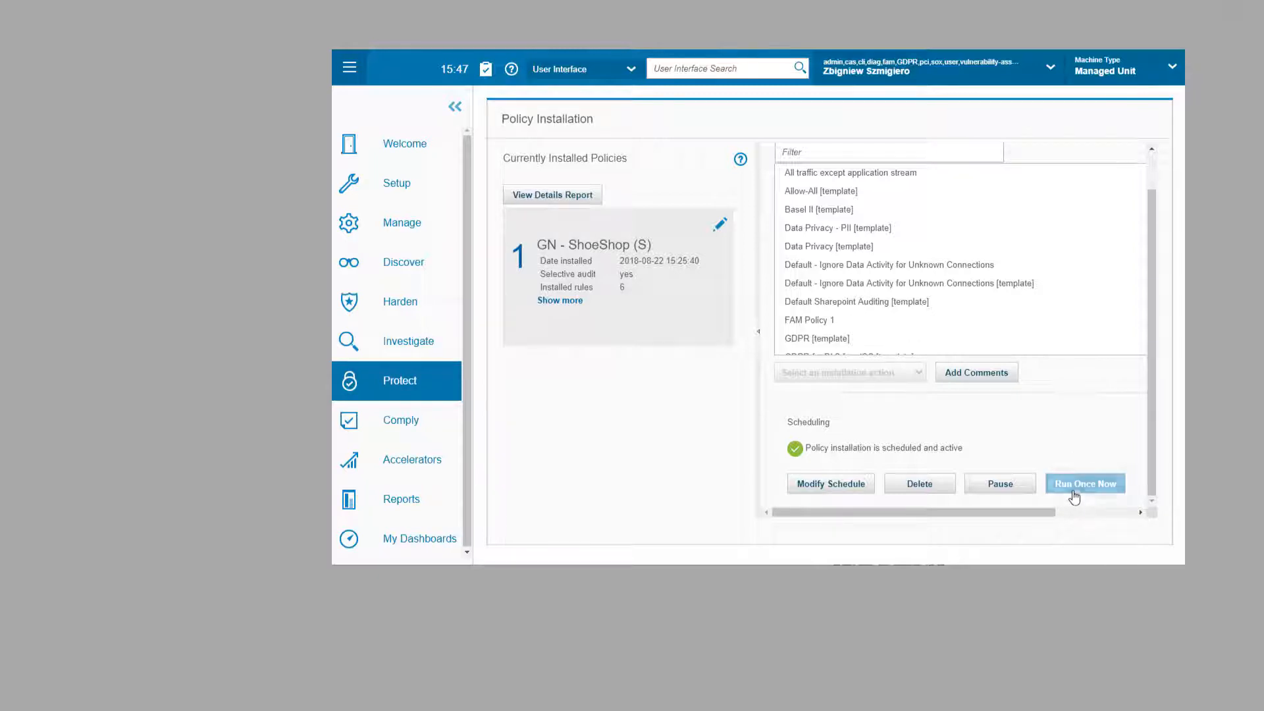
pyautogui.click(1079, 488)
pyautogui.click(862, 328)
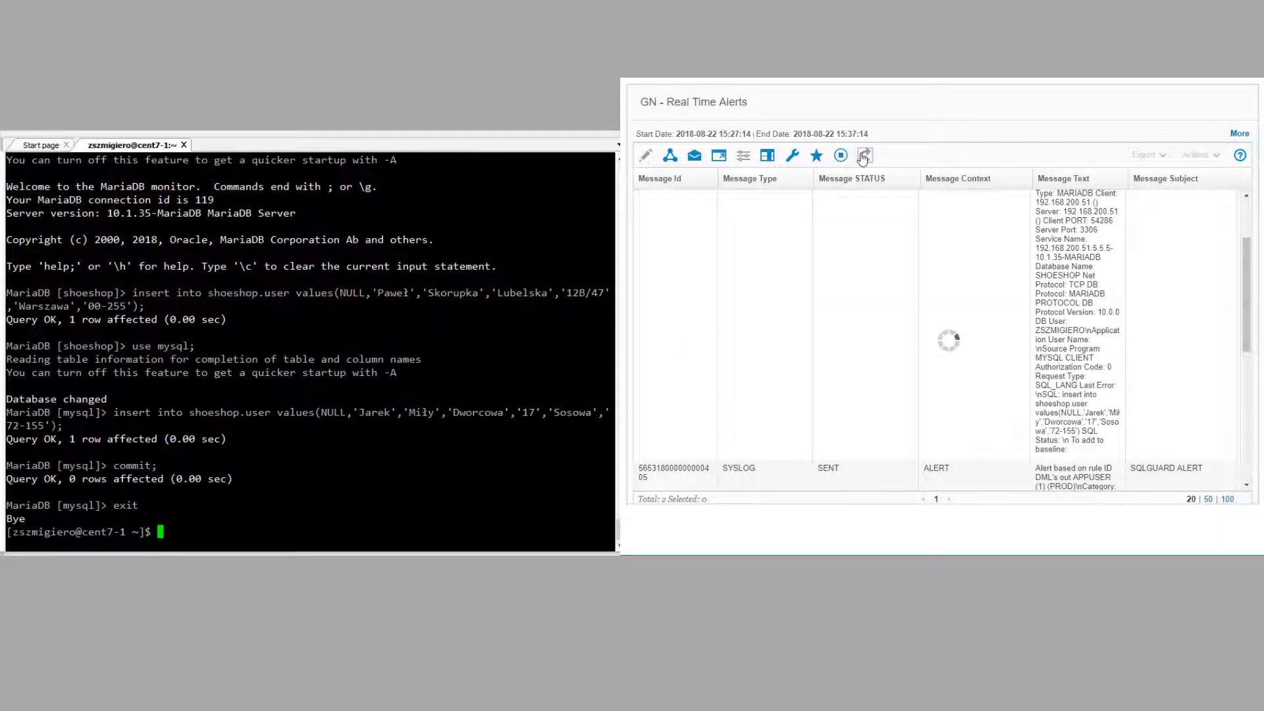
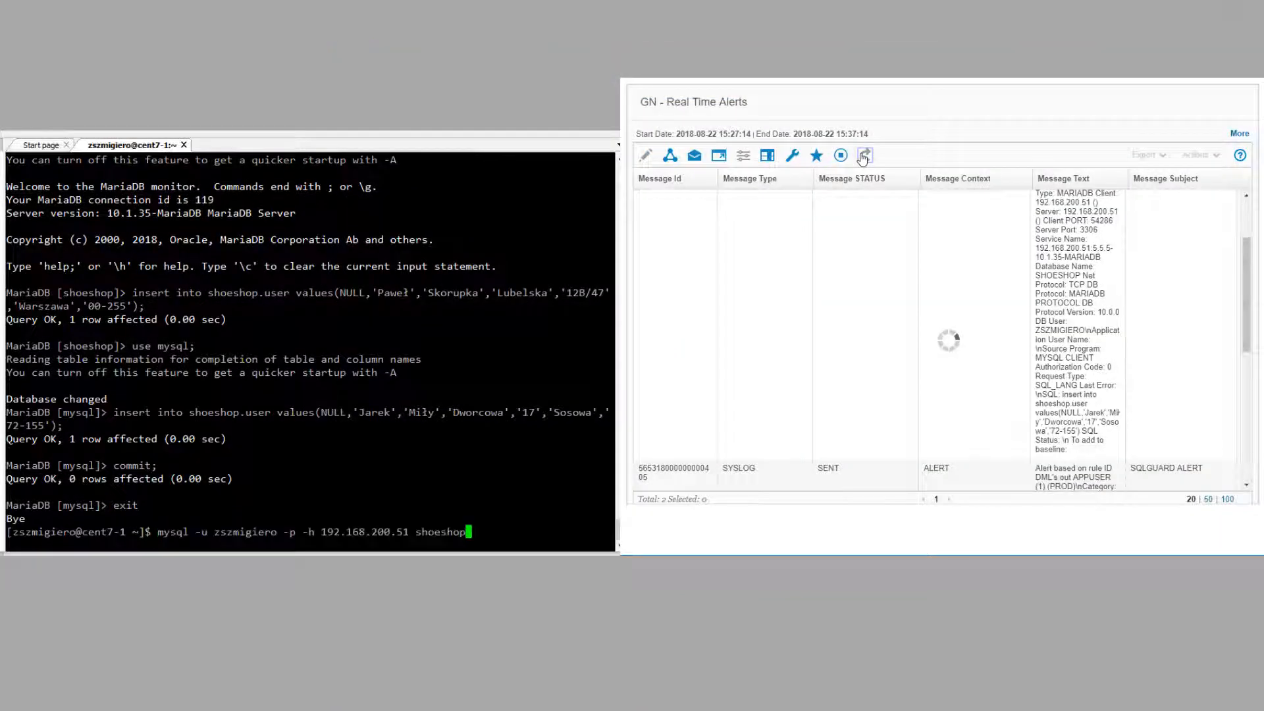
# Step: Reconnect to the shoeshop database and edit the recalled insert with a new customer's name and street
pyautogui.press('Return')
pyautogui.press('Return')
pyautogui.press('Up')
pyautogui.press('Up')
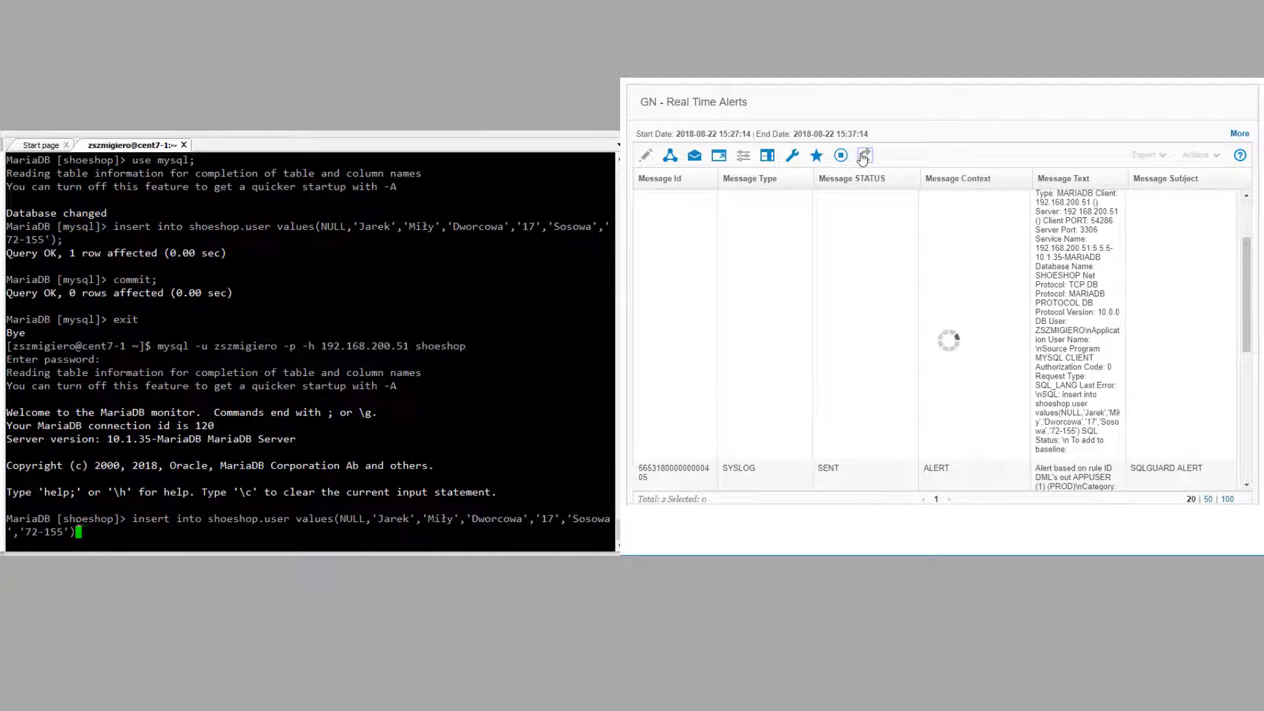
pyautogui.press('Left')
pyautogui.press('Left')
pyautogui.press('Left')
pyautogui.press('Left')
pyautogui.press('Left')
pyautogui.press('Left')
pyautogui.press('Left')
pyautogui.press('Left')
pyautogui.press('Left')
pyautogui.press('Left')
pyautogui.press('Left')
pyautogui.press('Left')
pyautogui.press('Left')
pyautogui.press('Left')
pyautogui.press('Left')
pyautogui.press('Left')
pyautogui.press('Left')
pyautogui.press('Left')
pyautogui.press('Left')
pyautogui.press('Left')
pyautogui.press('BackSpace')
pyautogui.press('BackSpace')
pyautogui.press('BackSpace')
pyautogui.press('BackSpace')
pyautogui.press('BackSpace')
pyautogui.press('Right')
pyautogui.press('Right')
pyautogui.press('Right')
pyautogui.press('Right')
pyautogui.press('Right')
pyautogui.press('Right')
pyautogui.press('Right')
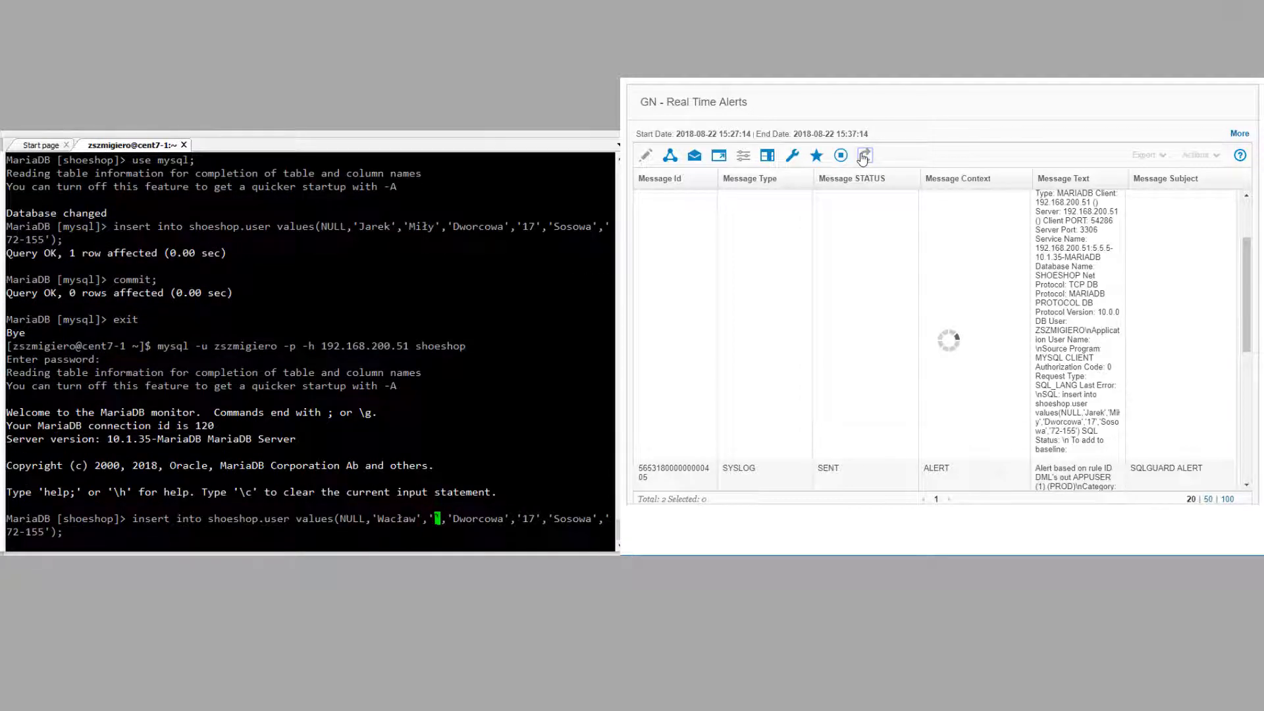
pyautogui.press('Right')
pyautogui.press('Right')
pyautogui.press('Right')
pyautogui.press('Right')
pyautogui.press('Right')
pyautogui.press('Right')
pyautogui.press('Right')
pyautogui.press('Right')
pyautogui.press('Right')
pyautogui.press('Right')
pyautogui.press('Right')
pyautogui.press('BackSpace')
pyautogui.press('BackSpace')
pyautogui.press('BackSpace')
pyautogui.press('BackSpace')
pyautogui.press('BackSpace')
pyautogui.press('BackSpace')
pyautogui.press('BackSpace')
pyautogui.press('BackSpace')
# Step: Set house number 113, adjust the city and postal code, then run the insert and commit
pyautogui.press('Right')
pyautogui.press('Right')
pyautogui.press('Right')
pyautogui.press('Right')
pyautogui.press('Right')
pyautogui.press('BackSpace')
pyautogui.press('BackSpace')
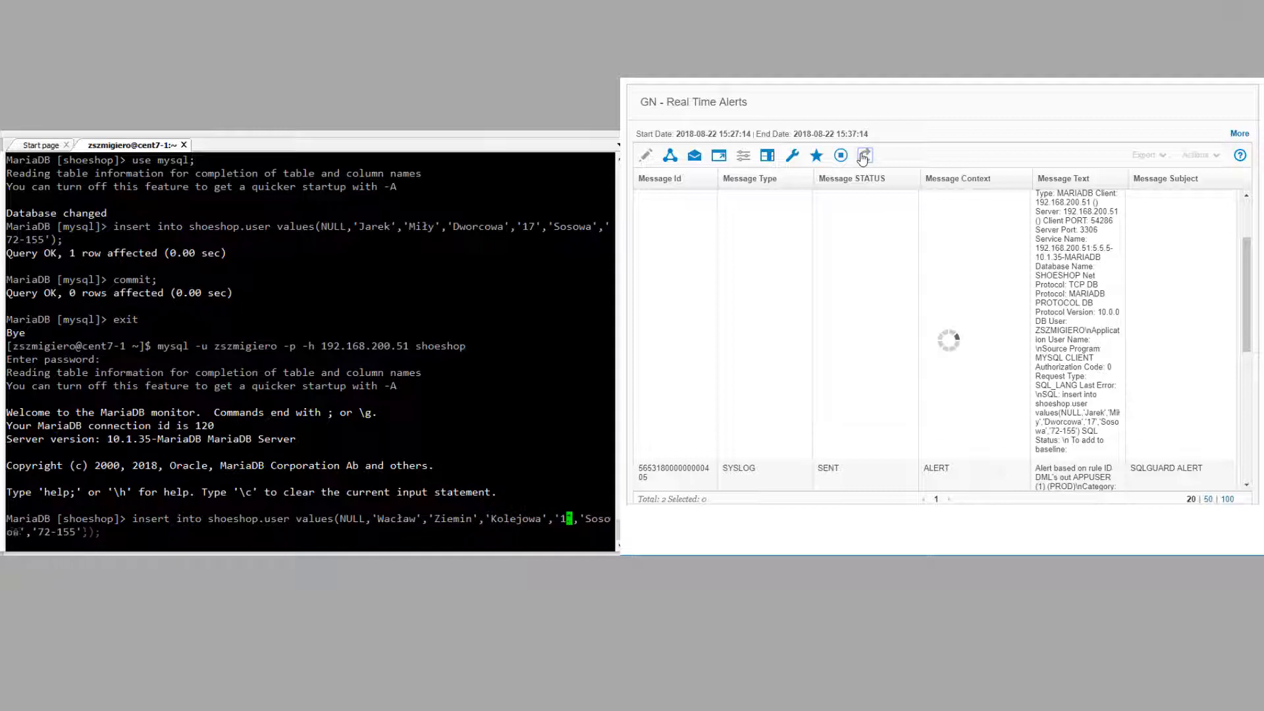
pyautogui.press('Right')
pyautogui.press('Right')
pyautogui.press('Right')
pyautogui.press('Right')
pyautogui.press('Right')
pyautogui.press('Right')
pyautogui.press('Right')
pyautogui.press('Right')
pyautogui.press('Right')
pyautogui.press('BackSpace')
pyautogui.write('iec')
pyautogui.press('Right')
pyautogui.press('Right')
pyautogui.press('Right')
pyautogui.press('Right')
pyautogui.press('BackSpace')
pyautogui.write('4')
pyautogui.press('Right')
pyautogui.press('Right')
pyautogui.press('Right')
pyautogui.press('Right')
pyautogui.press('Right')
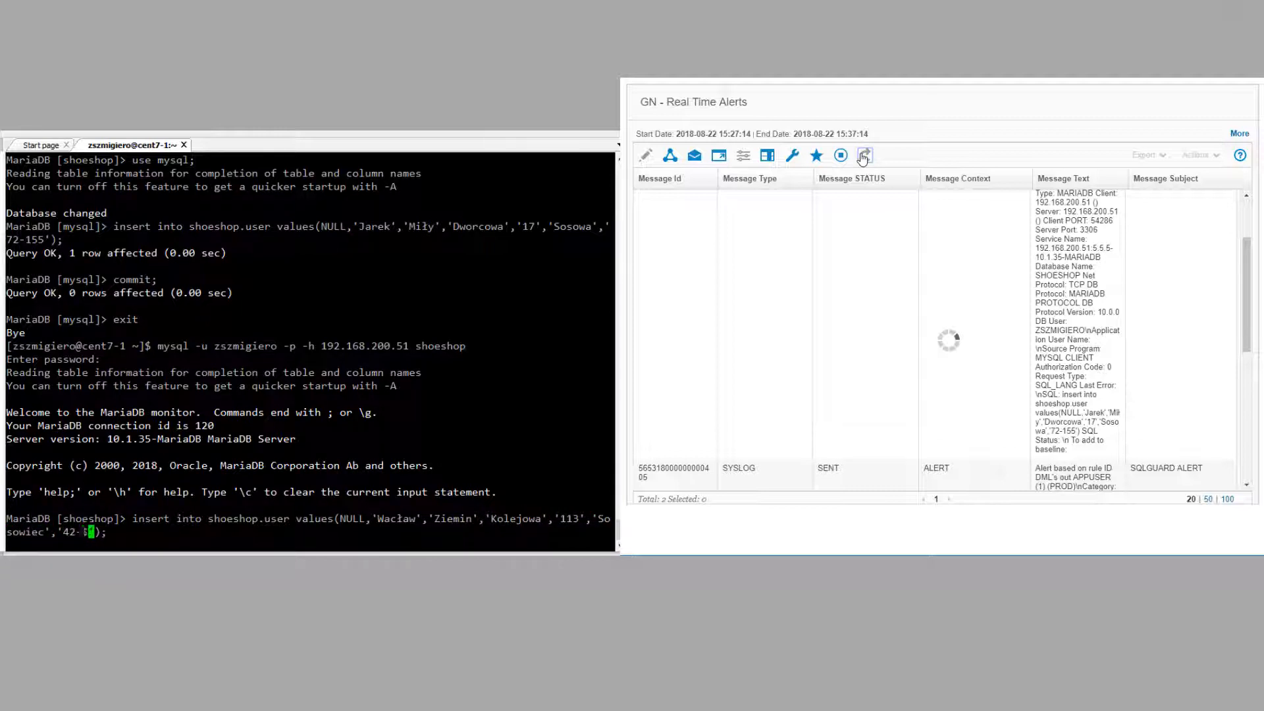
pyautogui.press('BackSpace')
pyautogui.press('BackSpace')
pyautogui.press('BackSpace')
pyautogui.write('023')
pyautogui.press('Return')
pyautogui.write('commit;')
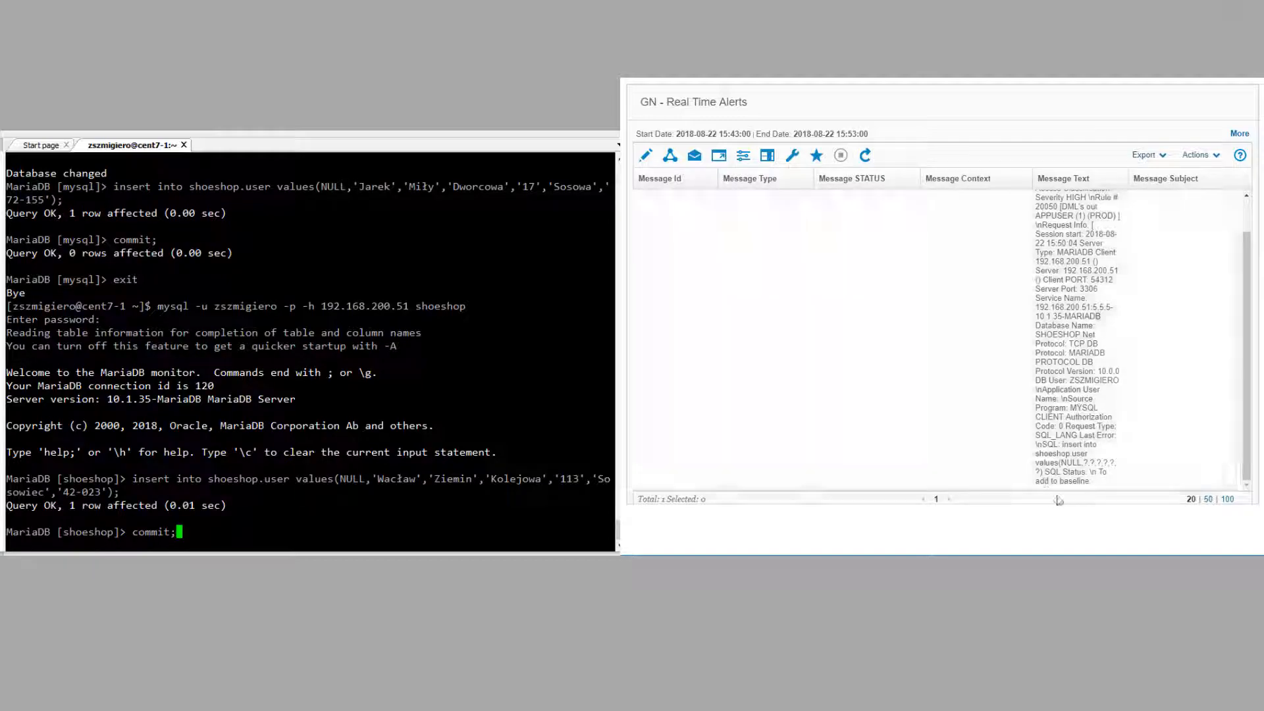
pyautogui.press('Return')
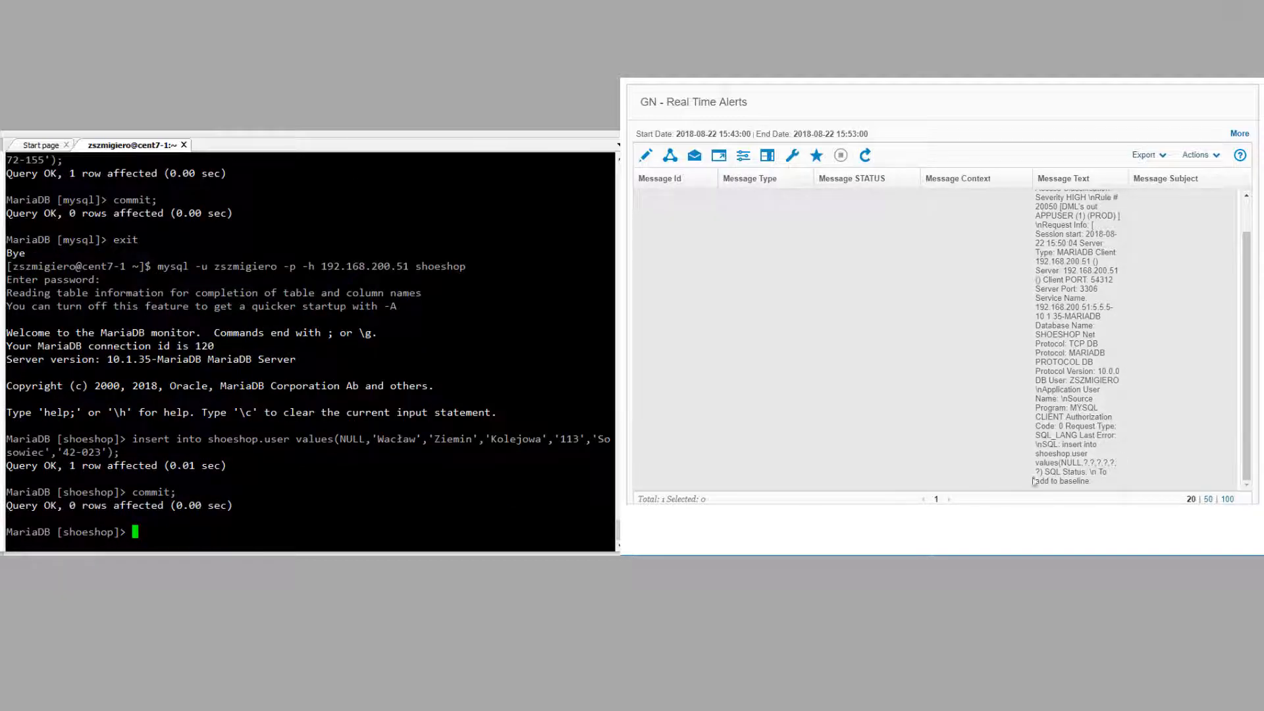